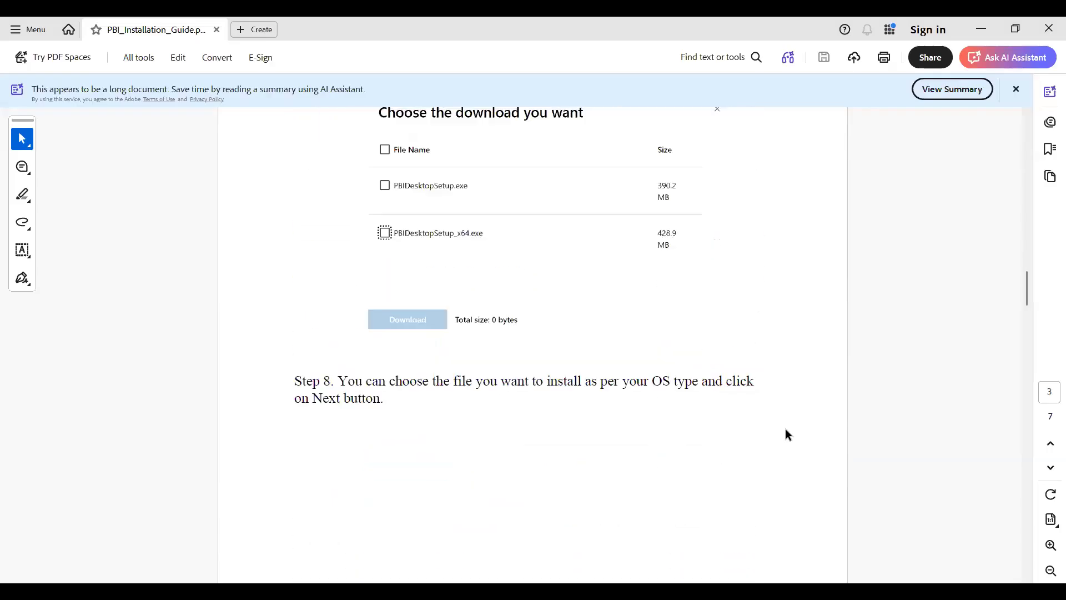
scroll(785, 429, down, 2)
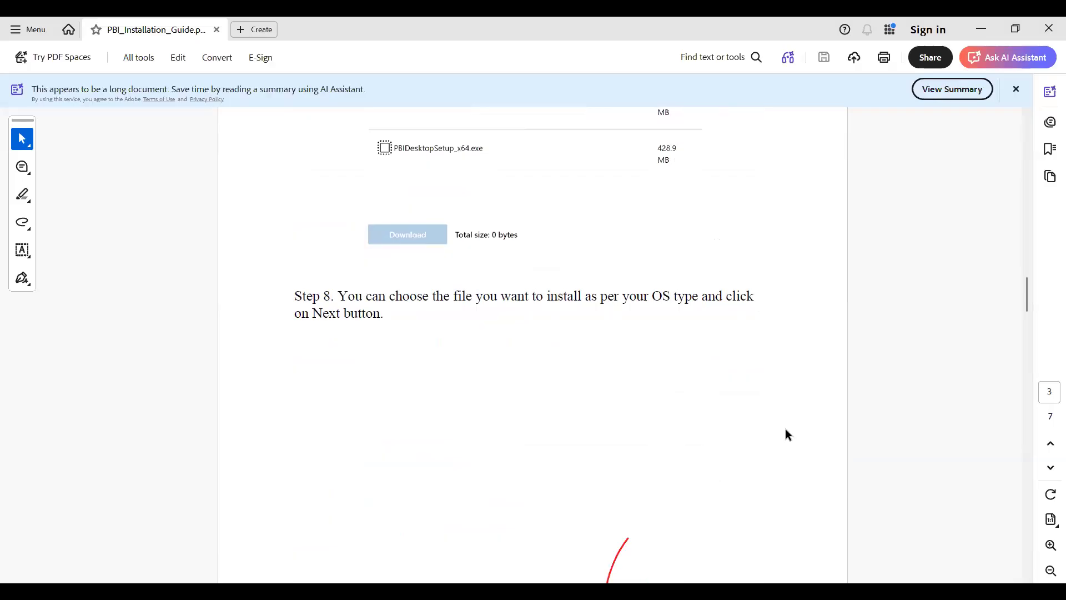
Look through the language selection and file download steps in the Power BI installation guide.
scroll(786, 429, up, 10)
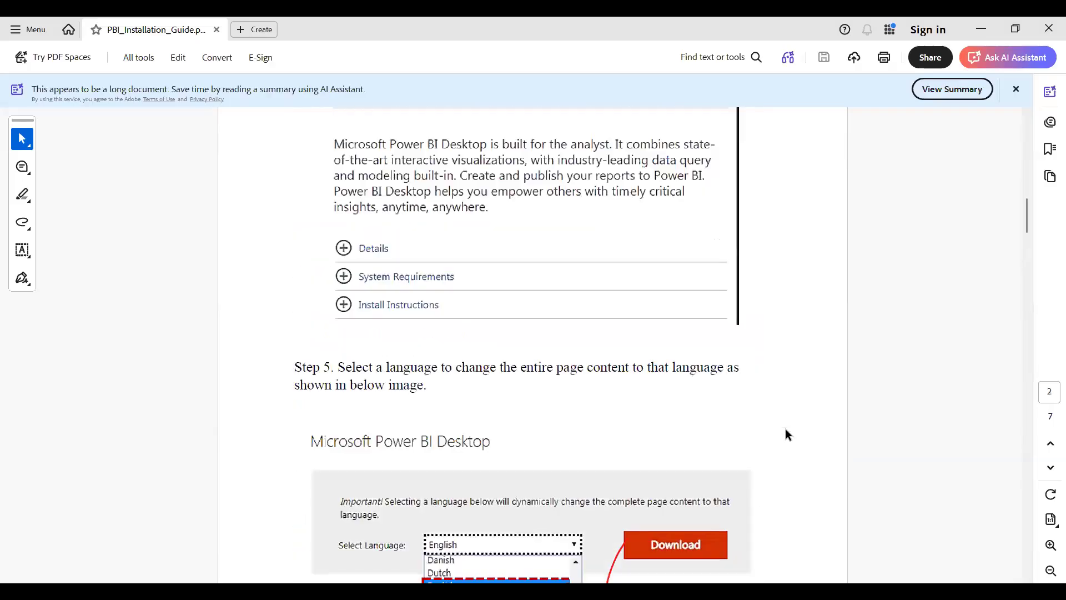
scroll(785, 428, up, 6)
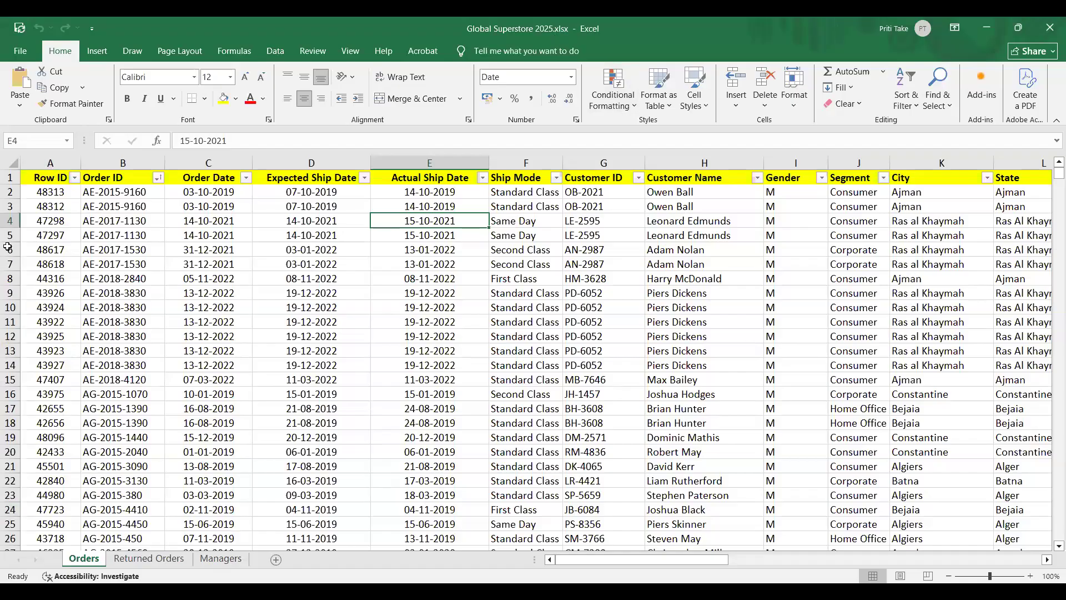
Switch to the Global Superstore 2025 workbook in Excel and examine the Orders sheet's rows and column headers from Row ID to Gender.
scroll(220, 414, down, 3)
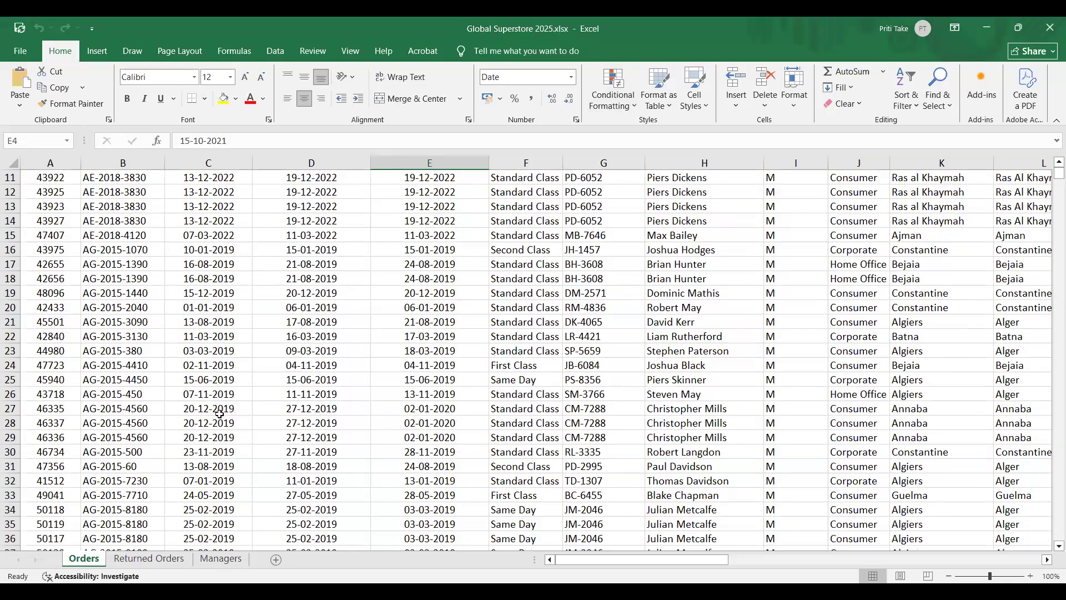
scroll(220, 414, up, 3)
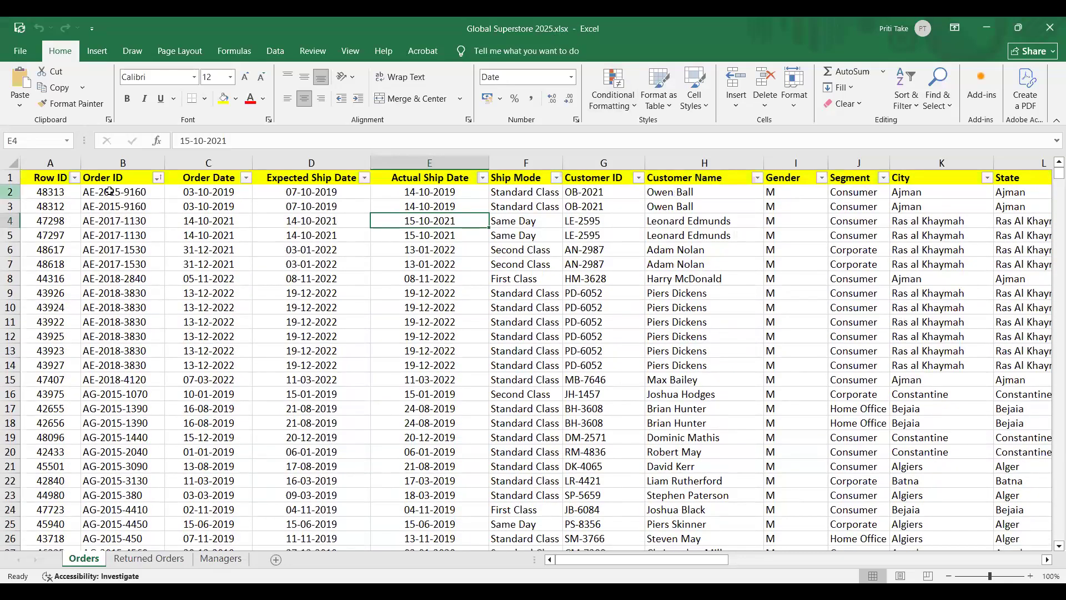
click(50, 160)
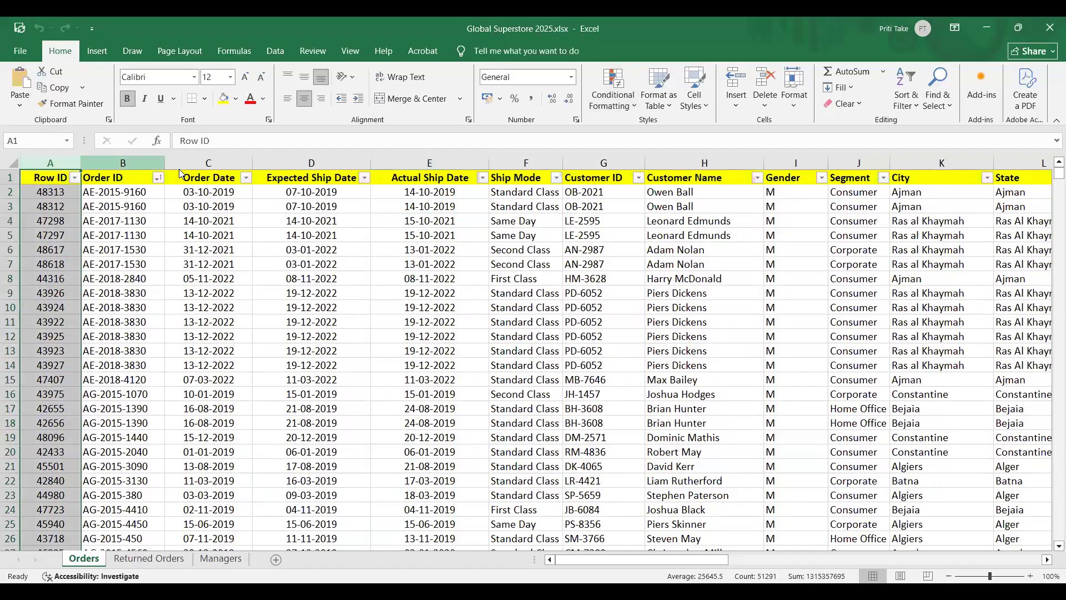
click(130, 175)
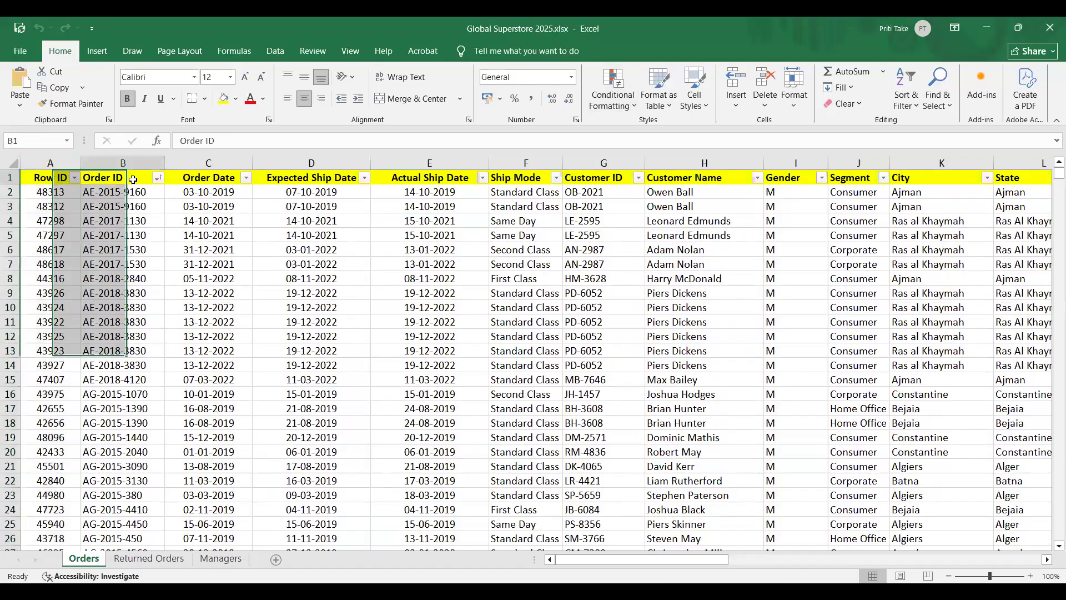
click(341, 180)
click(436, 185)
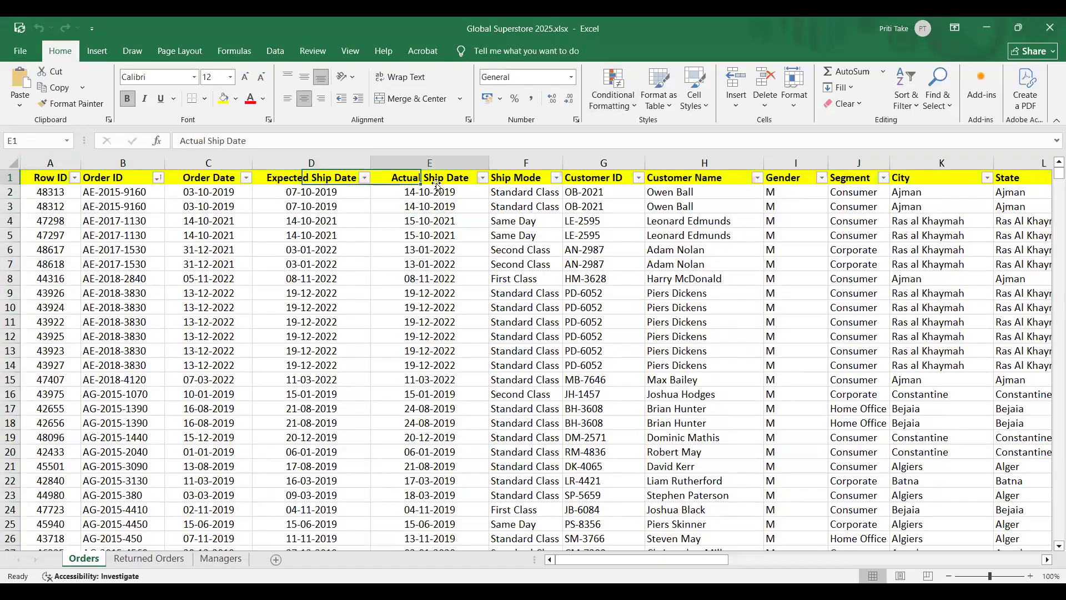
click(527, 181)
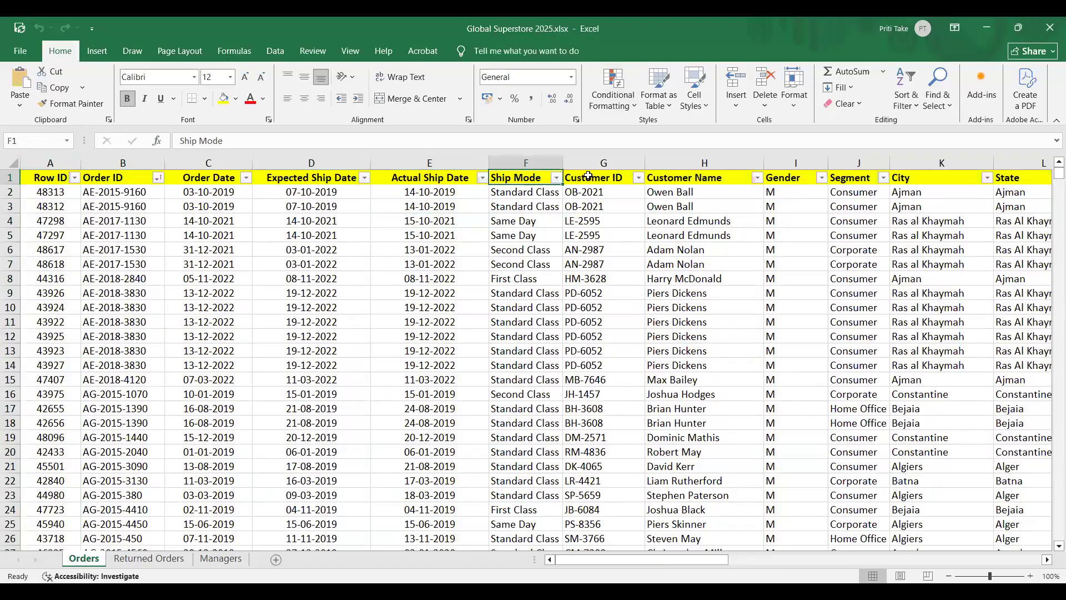
click(616, 178)
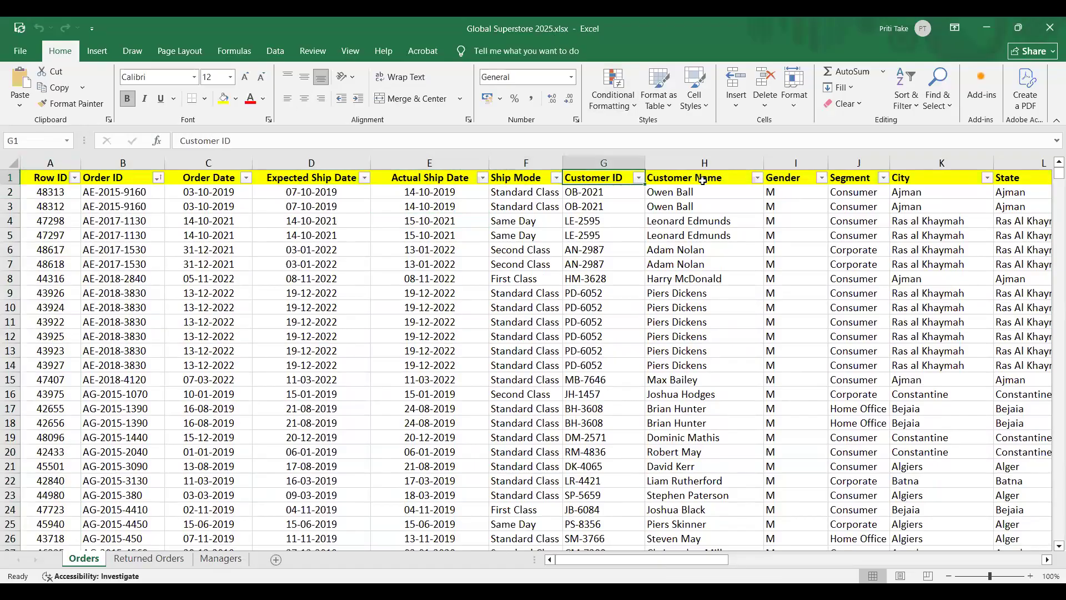
click(791, 178)
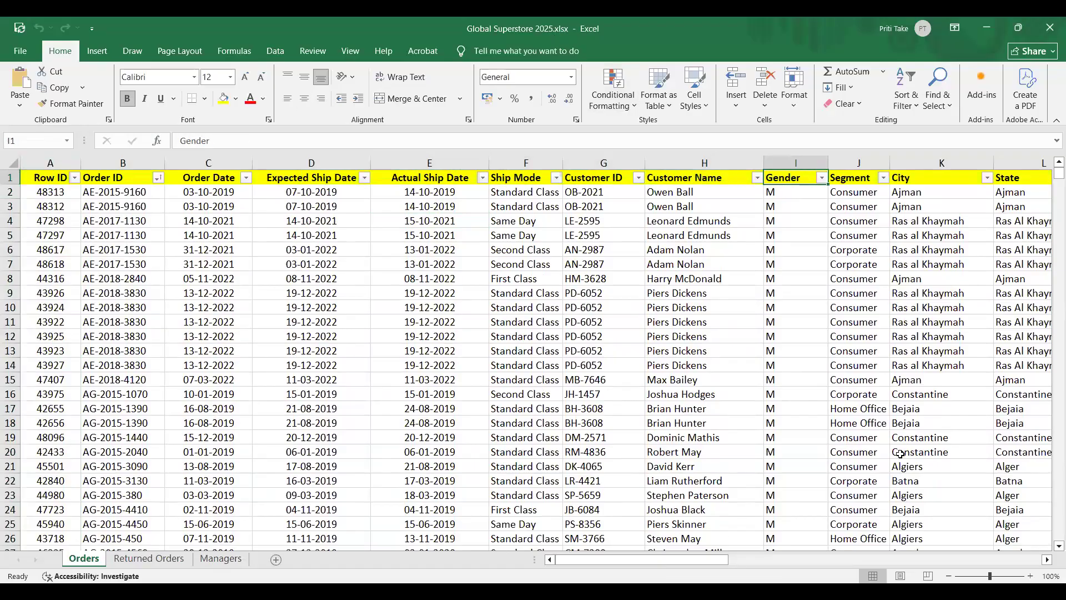
Examine the remaining Orders columns, from State and Country through the sales, profit, Discount, Shipping Cost and Order Priority fields.
drag(713, 557, 894, 553)
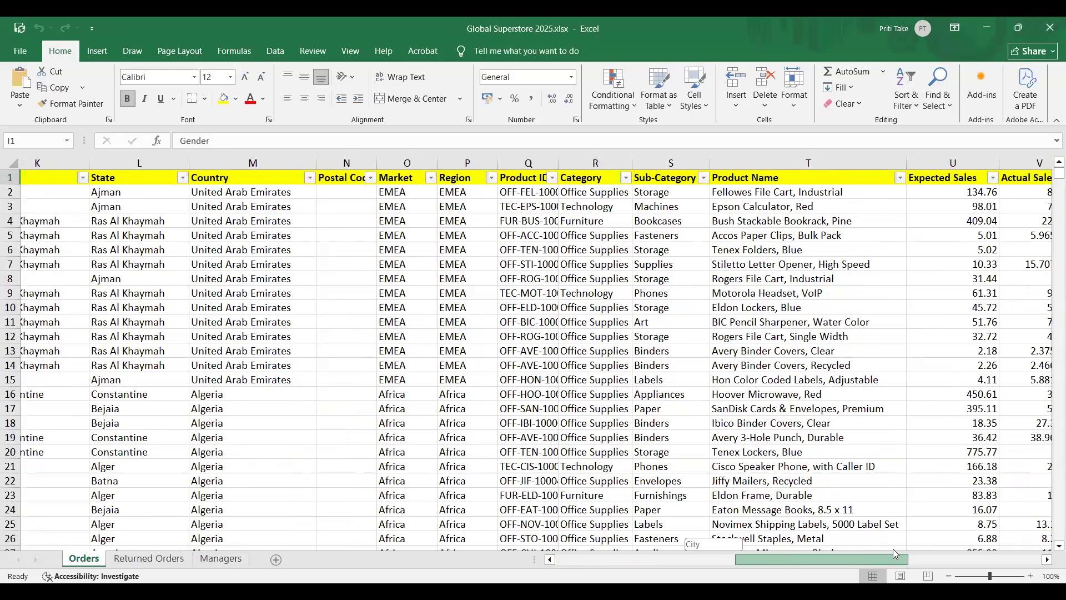
drag(893, 548, 1022, 558)
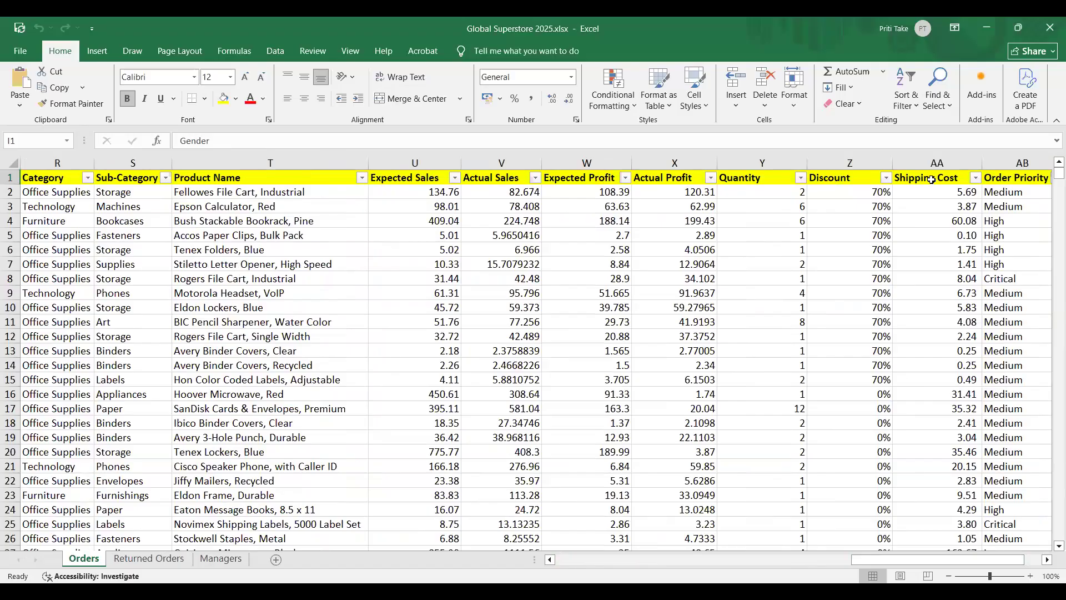
drag(895, 558, 622, 560)
Review the return reasons on the Returned Orders sheet and the region assignments on the Managers sheet.
drag(212, 257, 123, 558)
click(122, 557)
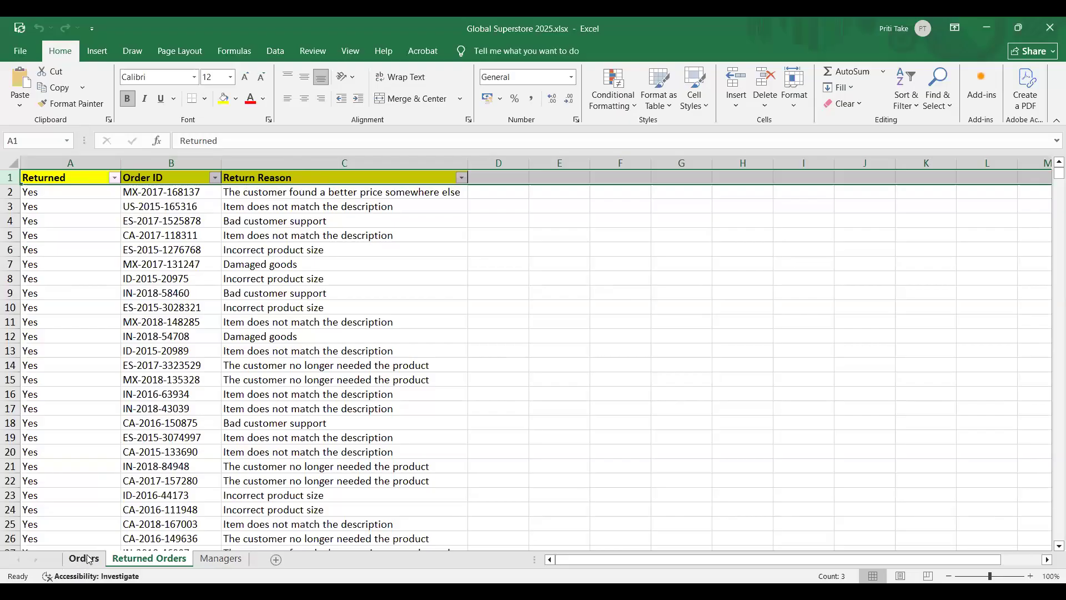
click(222, 558)
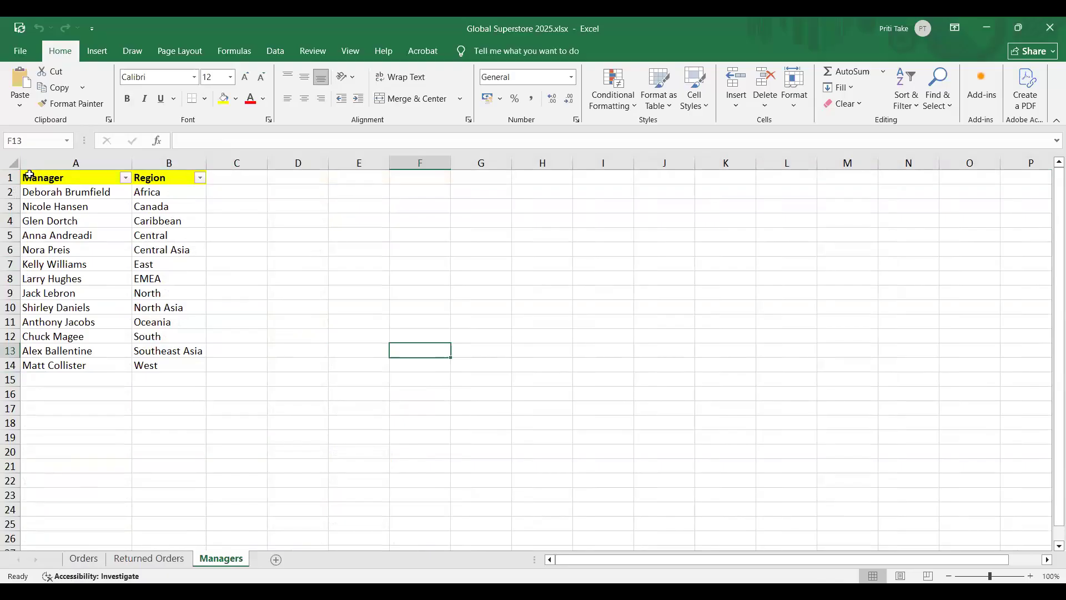
click(163, 193)
click(399, 324)
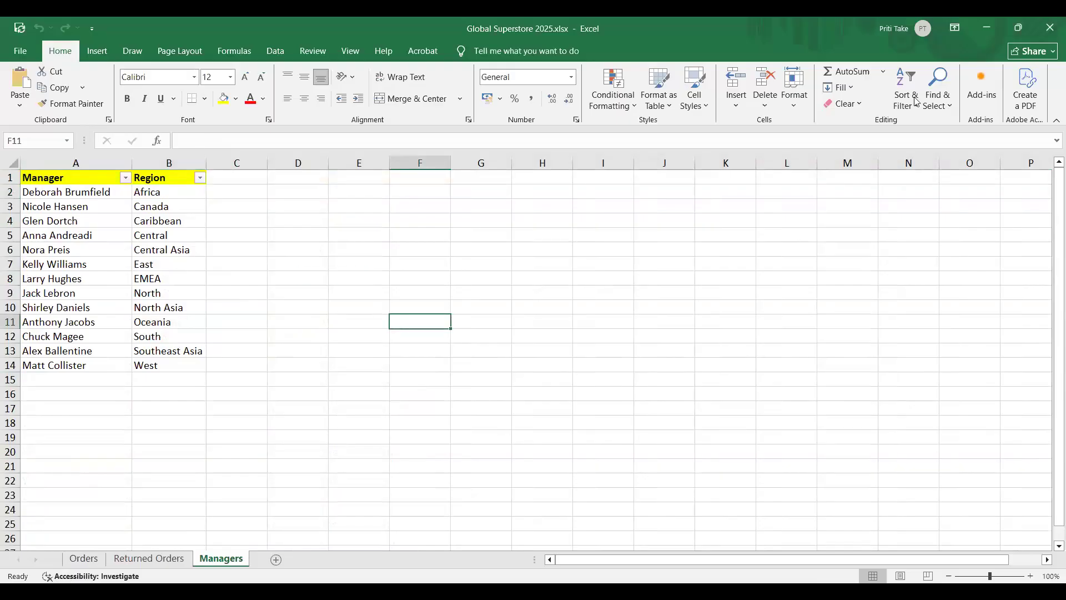
Close the Global Superstore 2025 workbook and start a blank report in Power BI Desktop.
click(1049, 31)
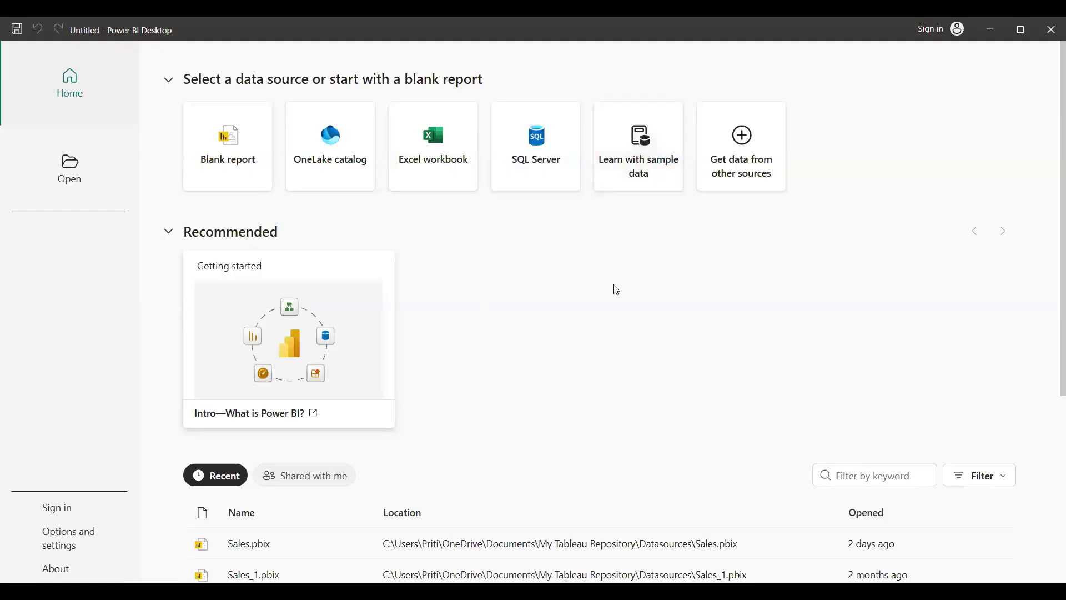
click(226, 178)
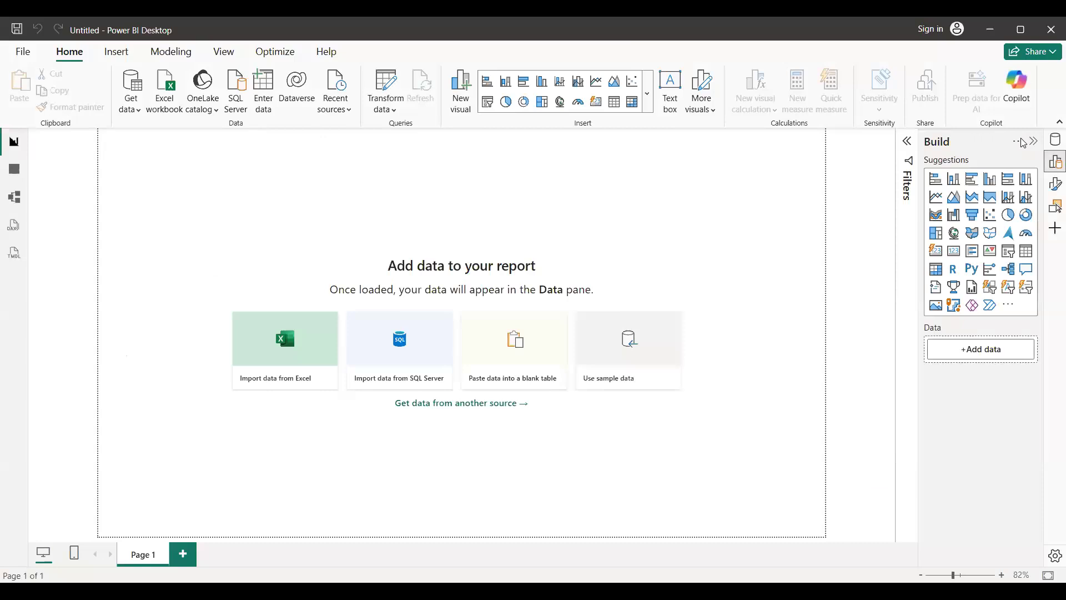
Expand the Filters pane and show the Build and Data panes next to it on the report page.
click(907, 143)
click(1033, 141)
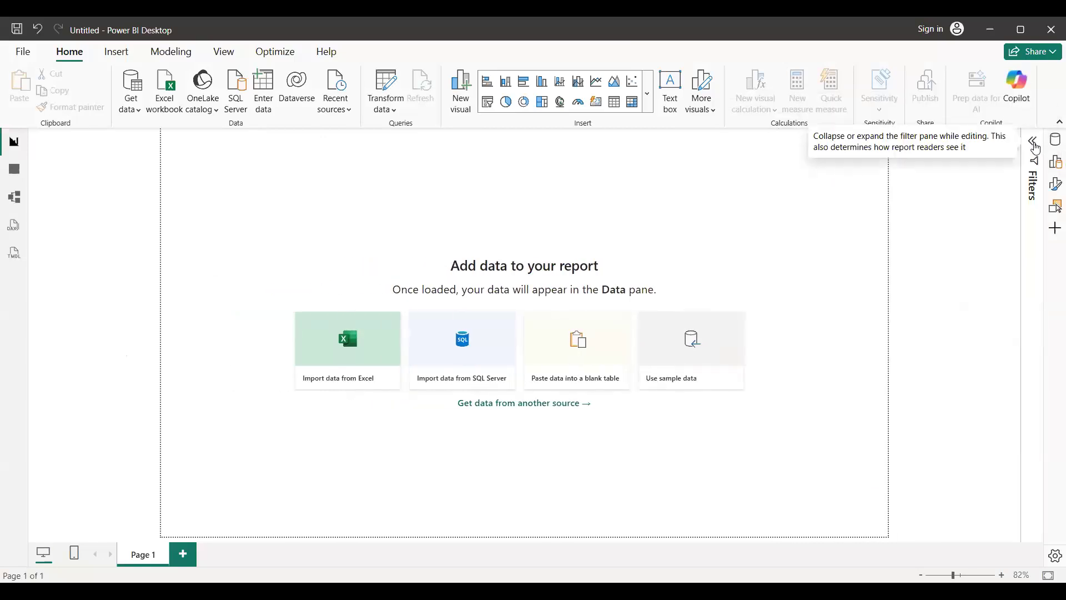
click(1035, 146)
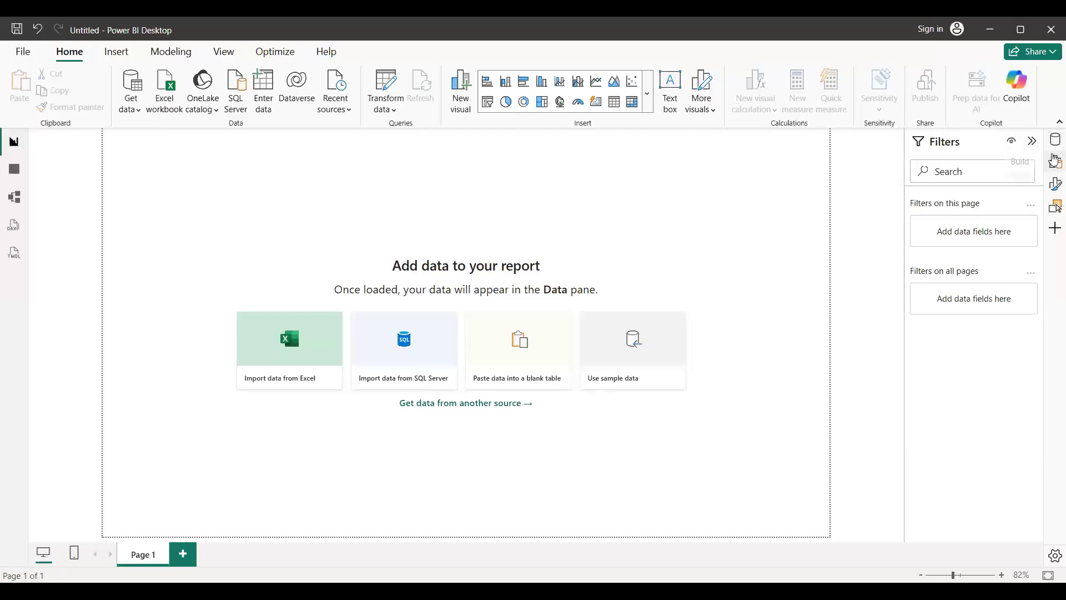
click(1054, 165)
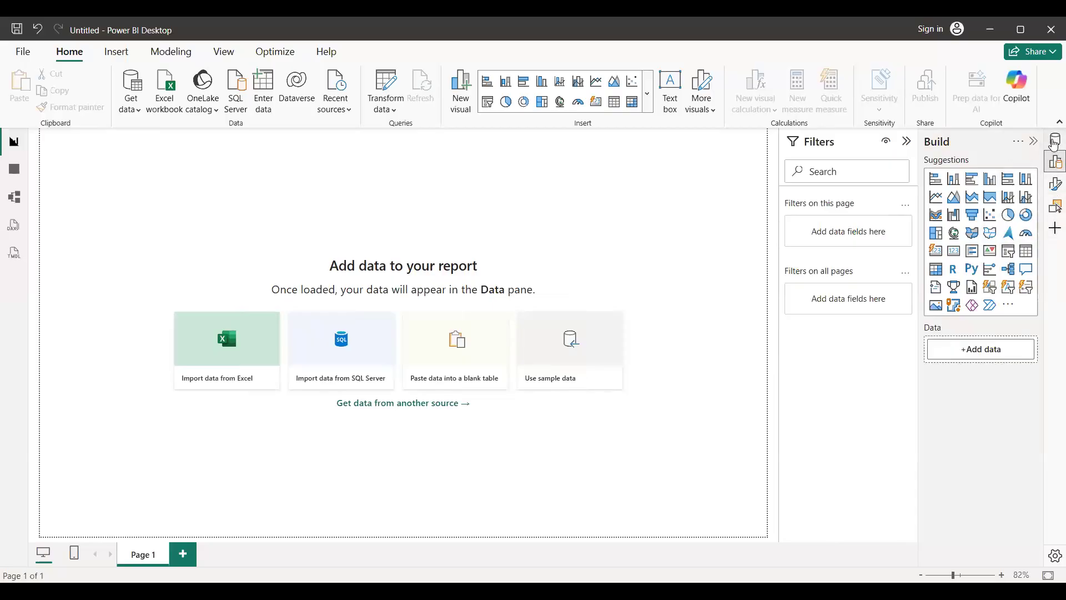
click(1054, 141)
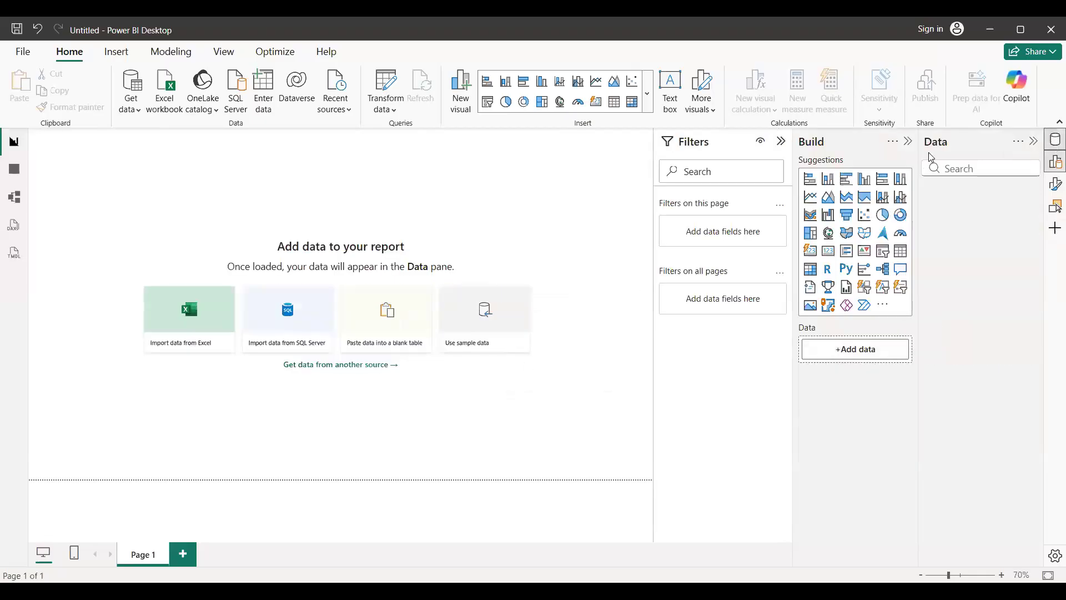
click(1054, 167)
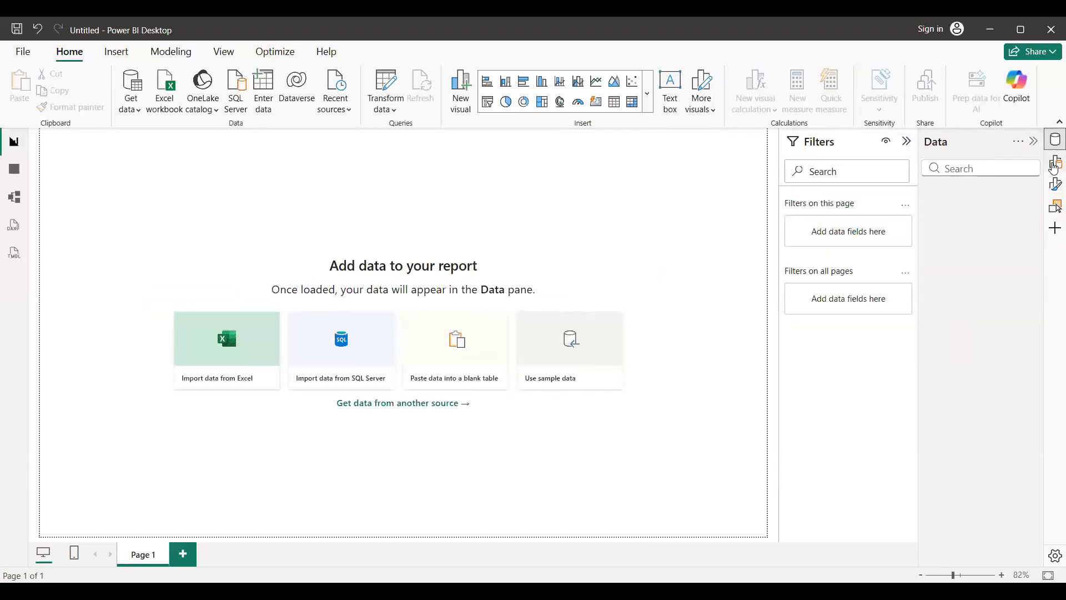
click(1054, 166)
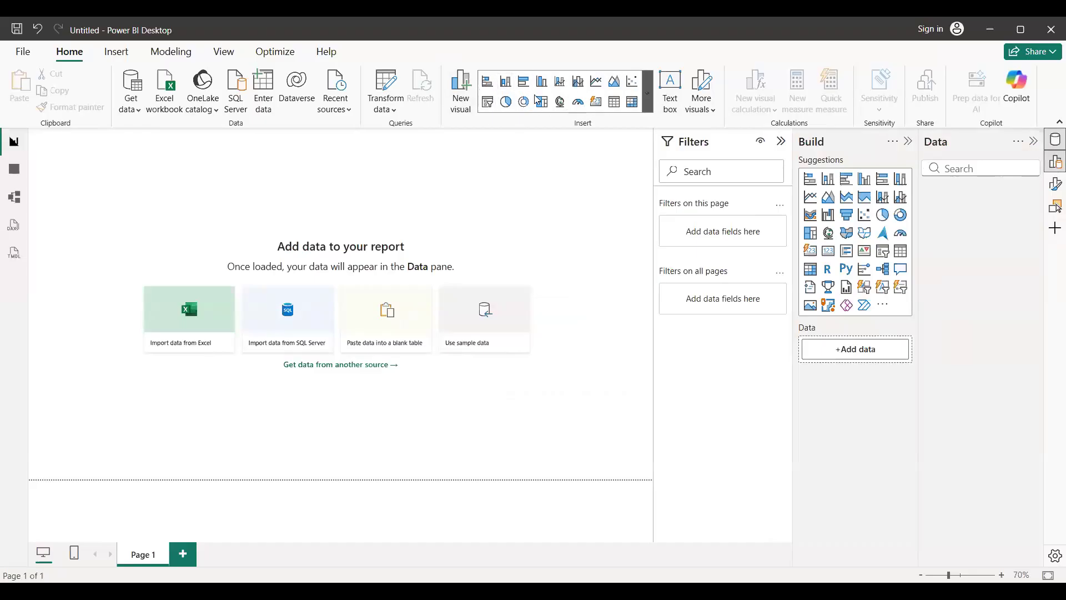
Look through the gallery of visual types and open the Format pane with its page settings.
click(648, 102)
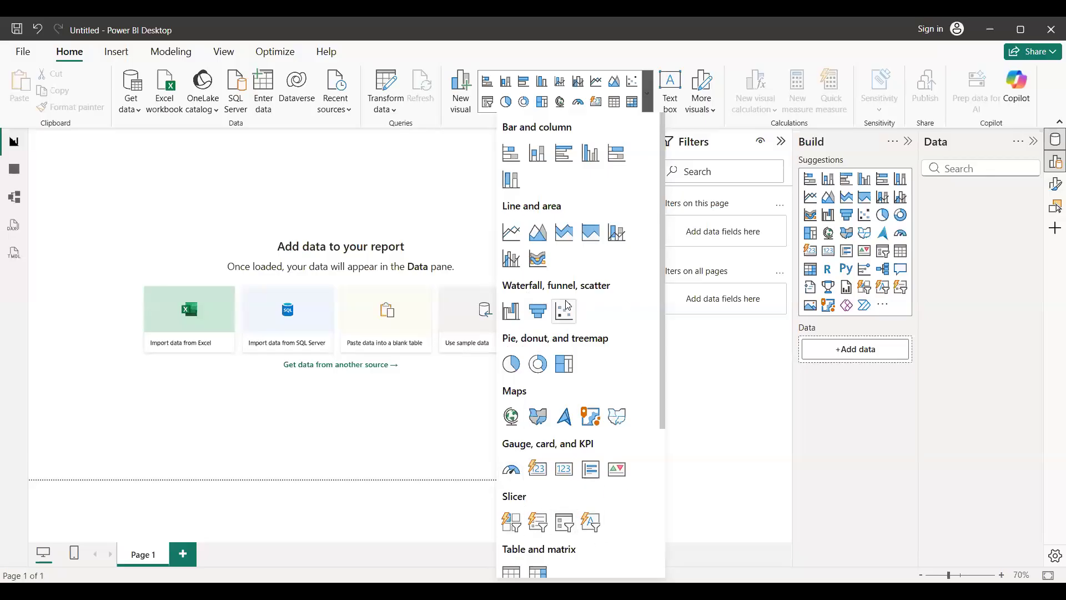
click(648, 89)
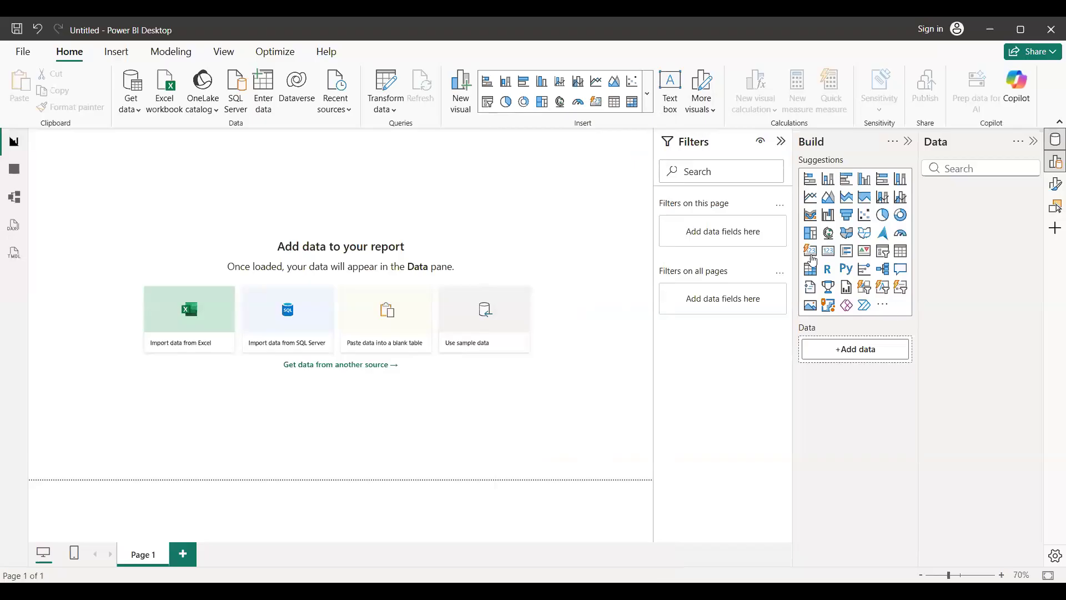
click(1054, 186)
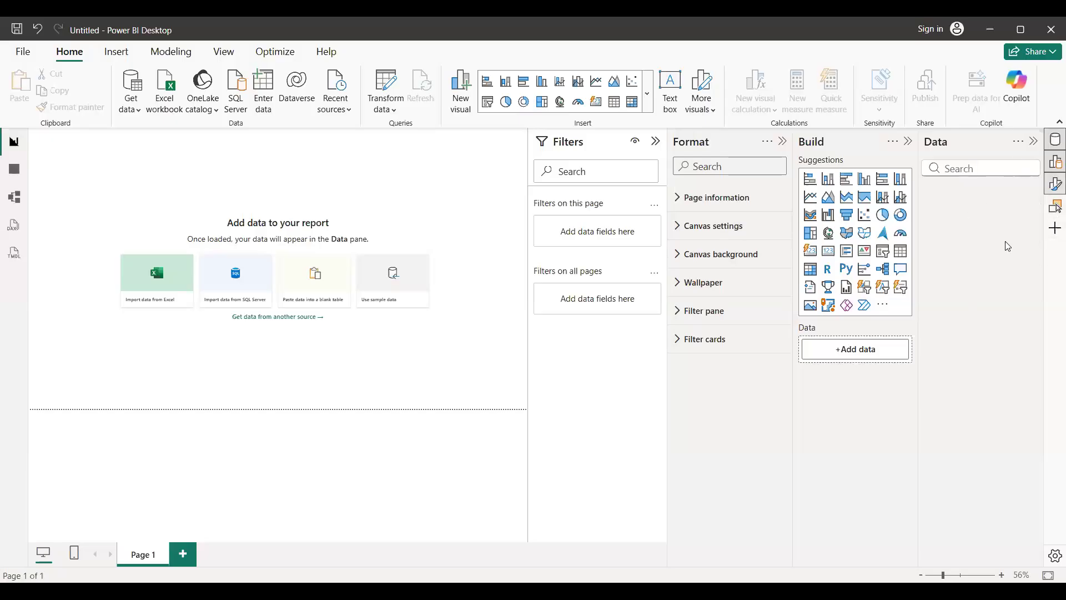
Close the Format and Build panes, keeping only the Filters and Data panes open.
click(1034, 142)
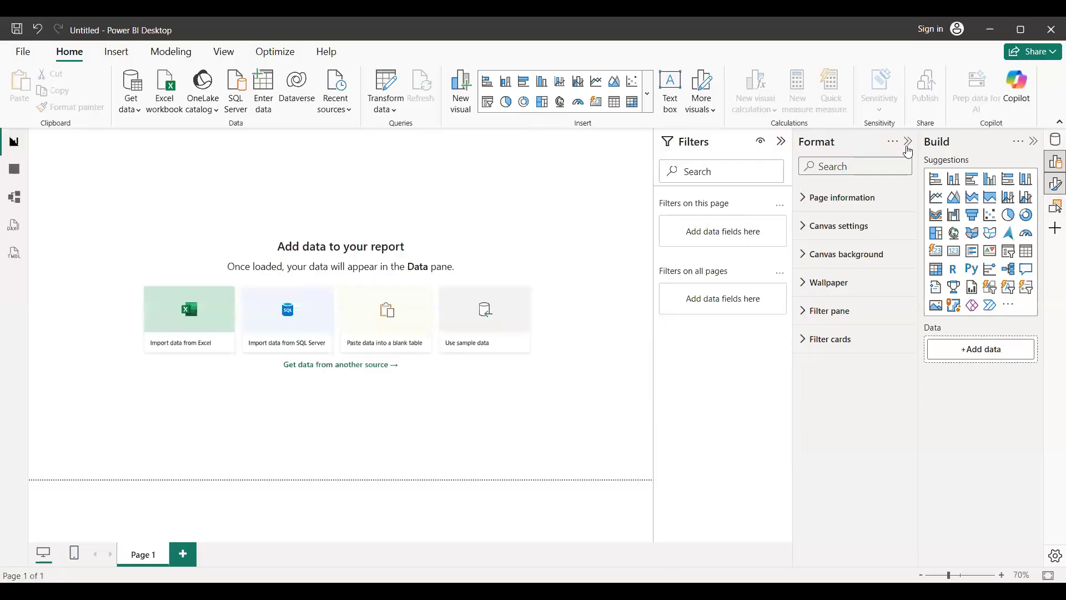
click(908, 142)
click(1034, 142)
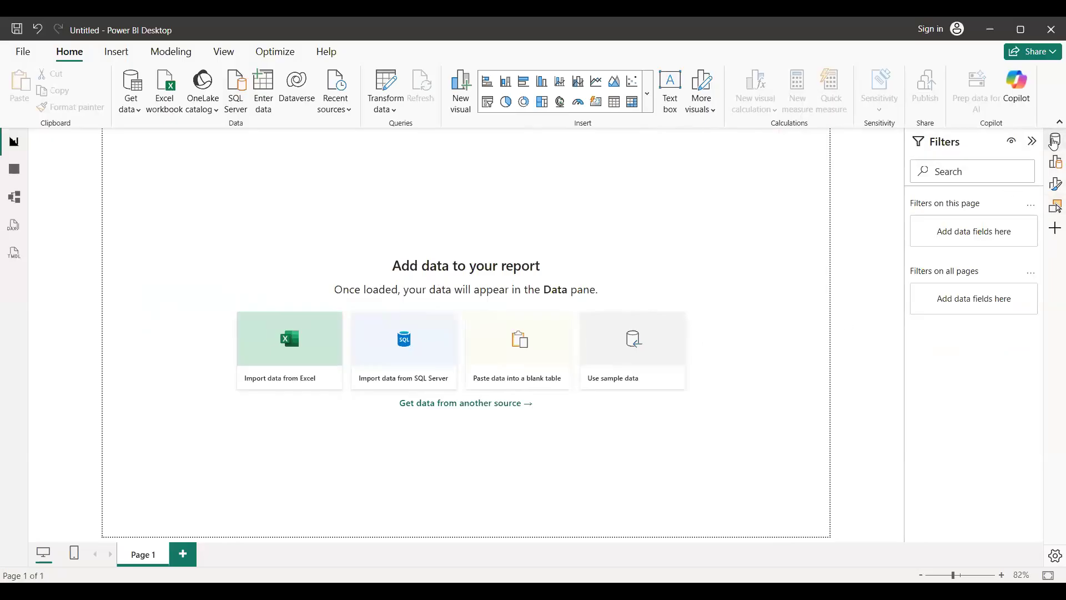
click(1055, 140)
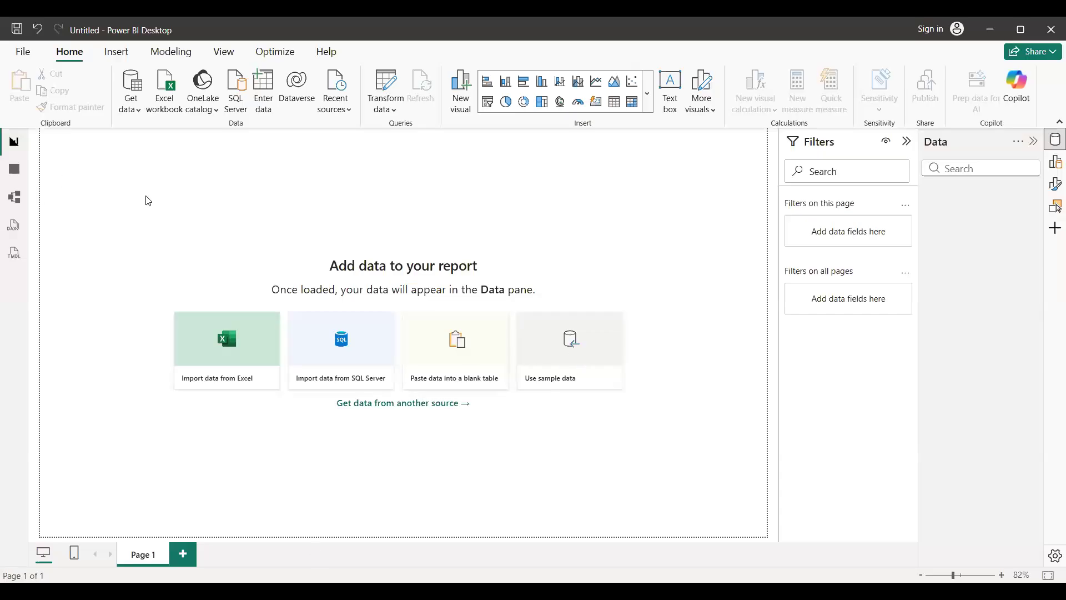
click(137, 117)
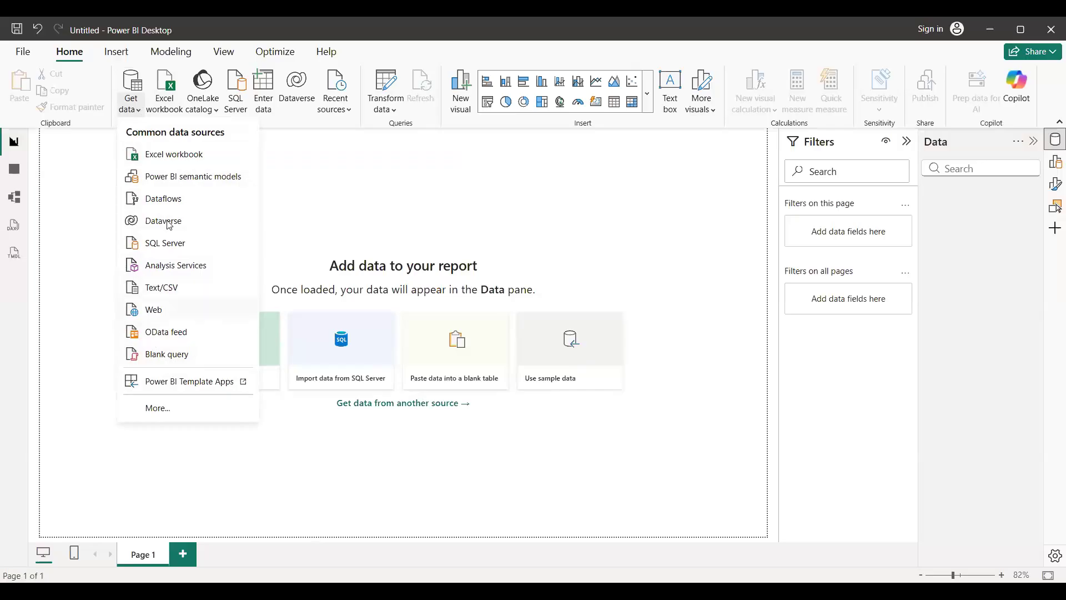
click(192, 161)
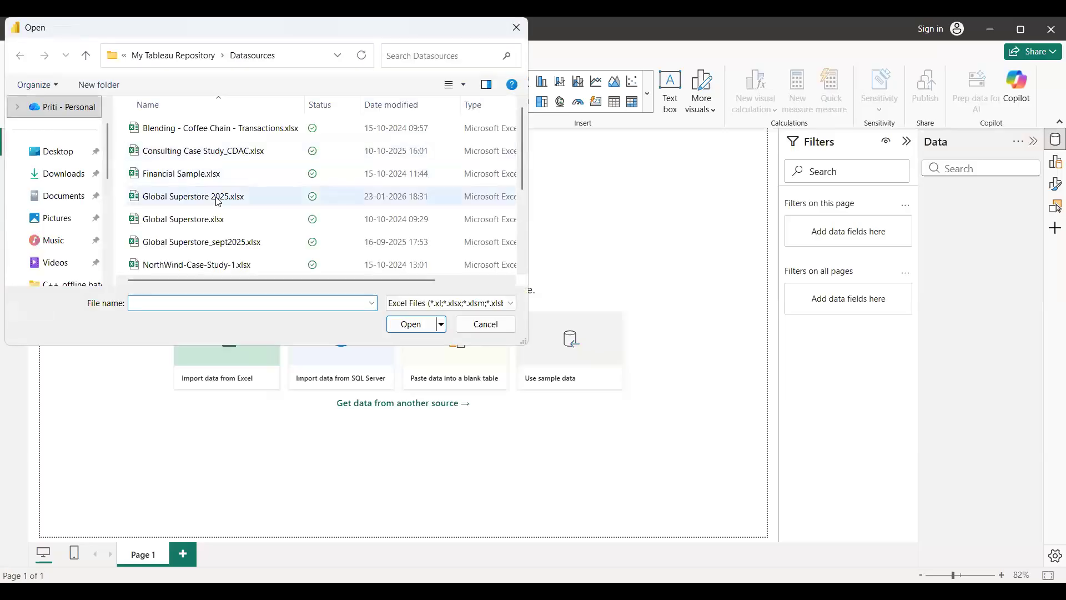
click(219, 202)
double_click(218, 202)
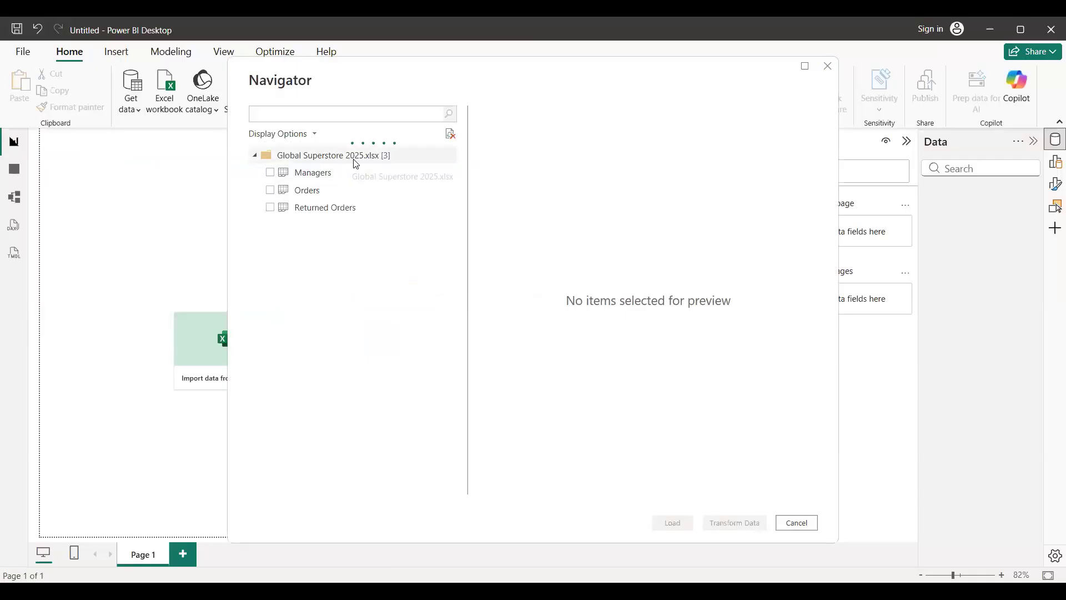
click(270, 173)
click(269, 190)
click(270, 207)
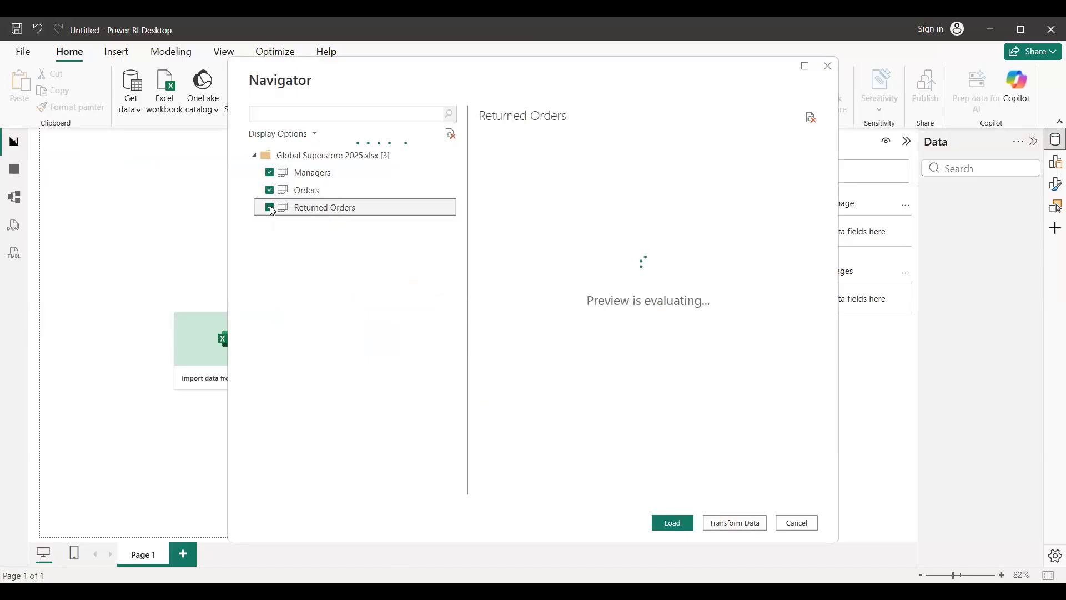
click(270, 173)
click(270, 207)
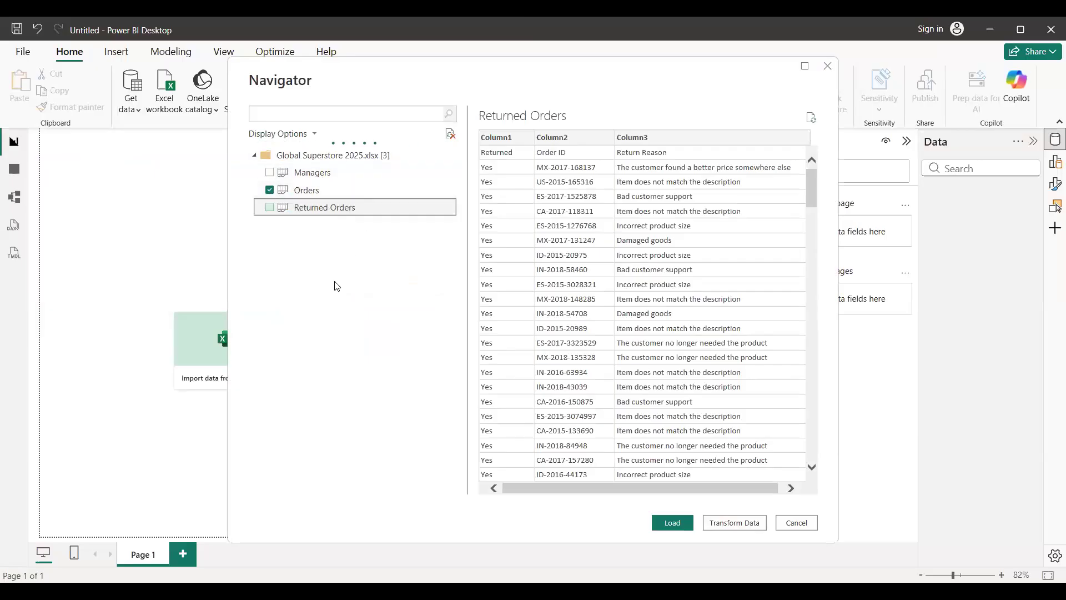
click(269, 193)
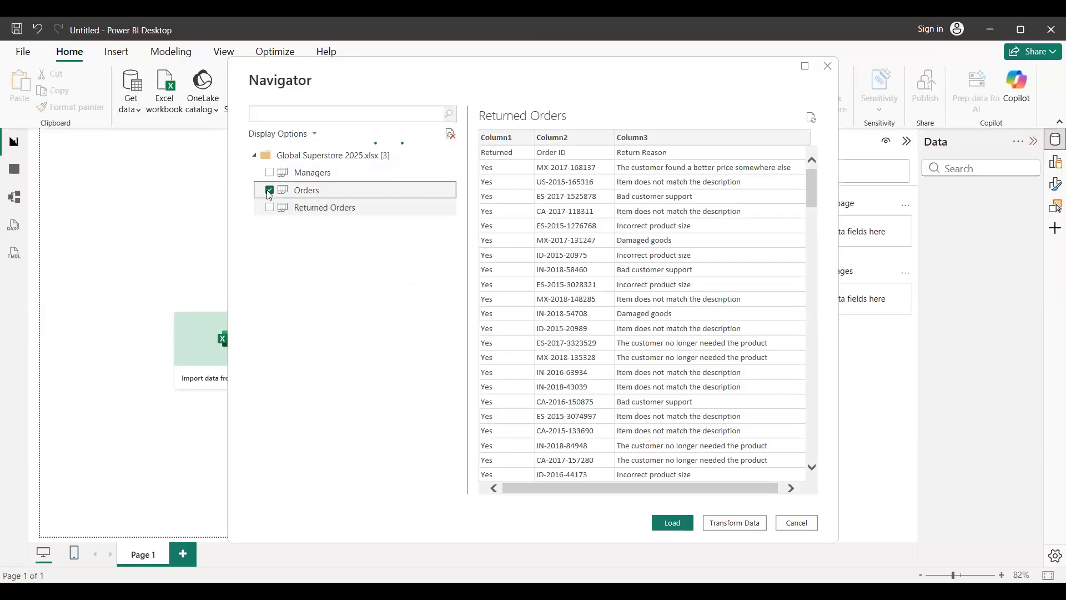
click(268, 192)
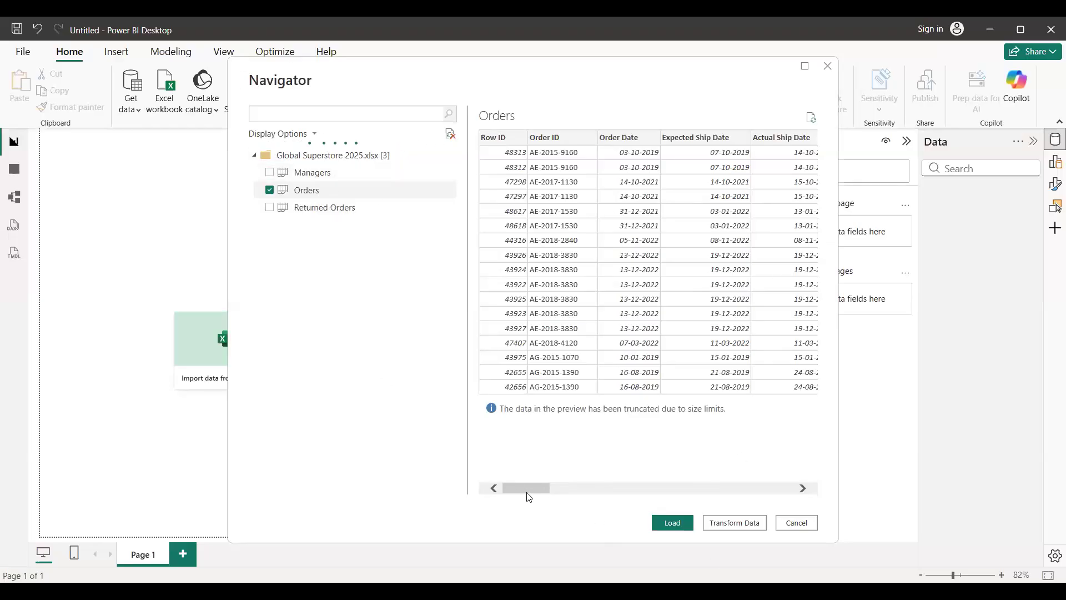
drag(533, 487, 801, 482)
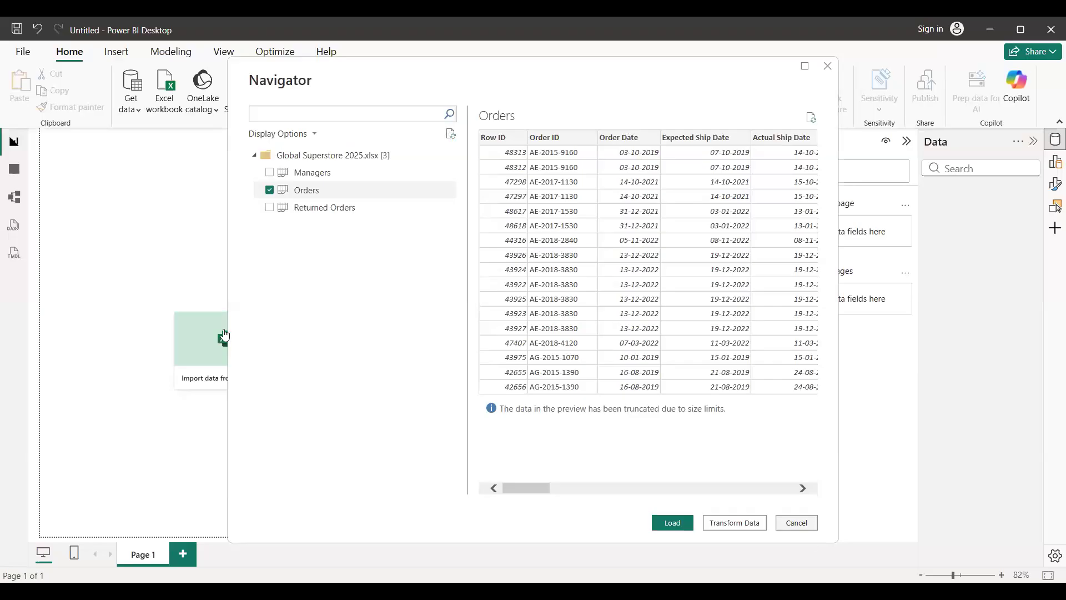
click(798, 523)
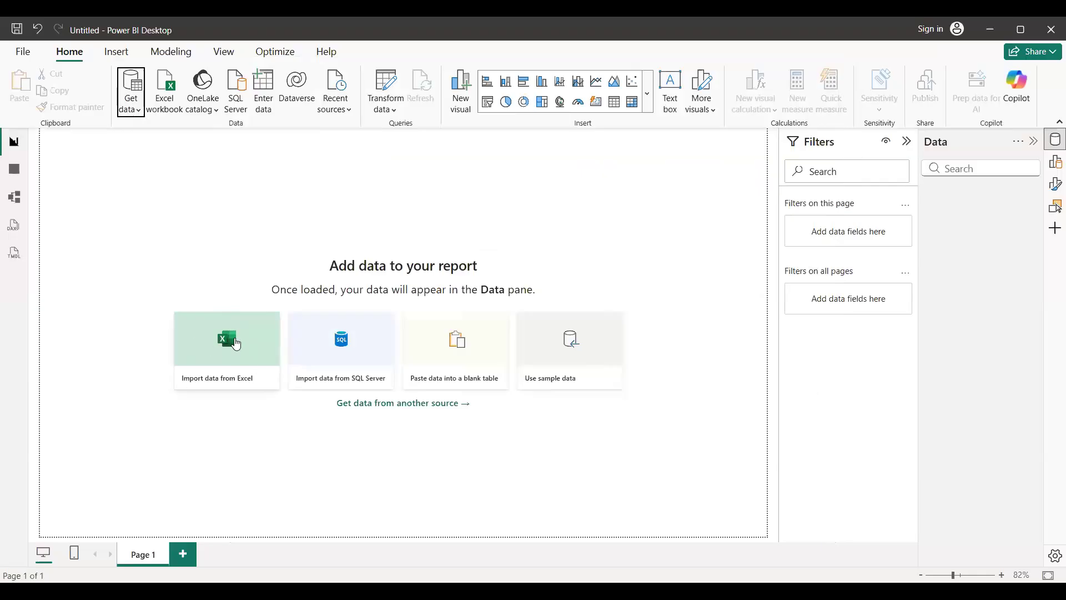
Connect to the Excel workbook Global Superstore 2025.xlsx, select the Orders sheet for import and preview its columns through Order Priority.
click(136, 114)
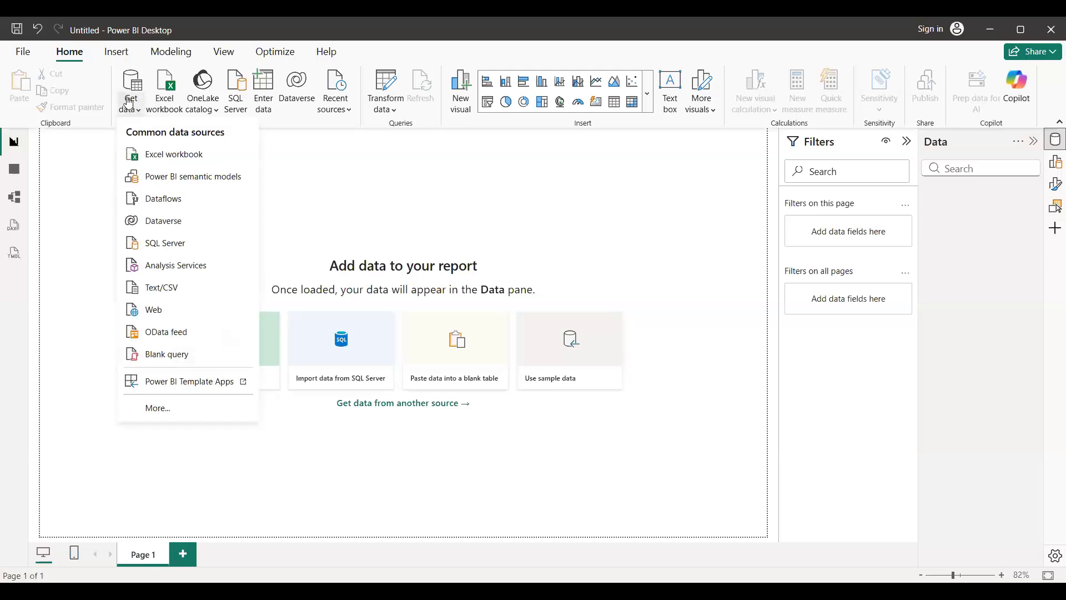
click(175, 157)
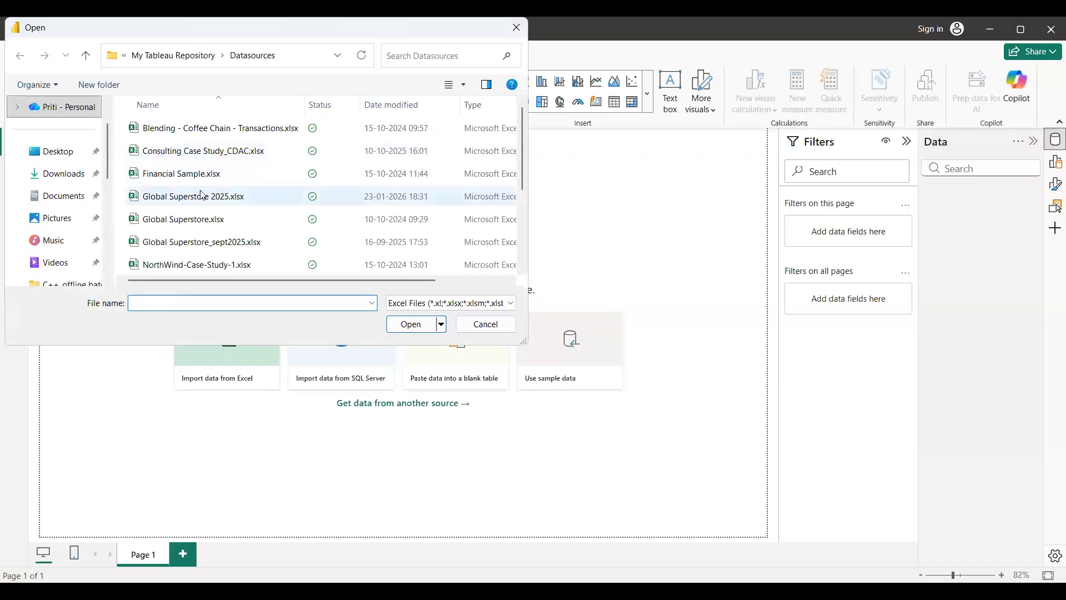
click(202, 196)
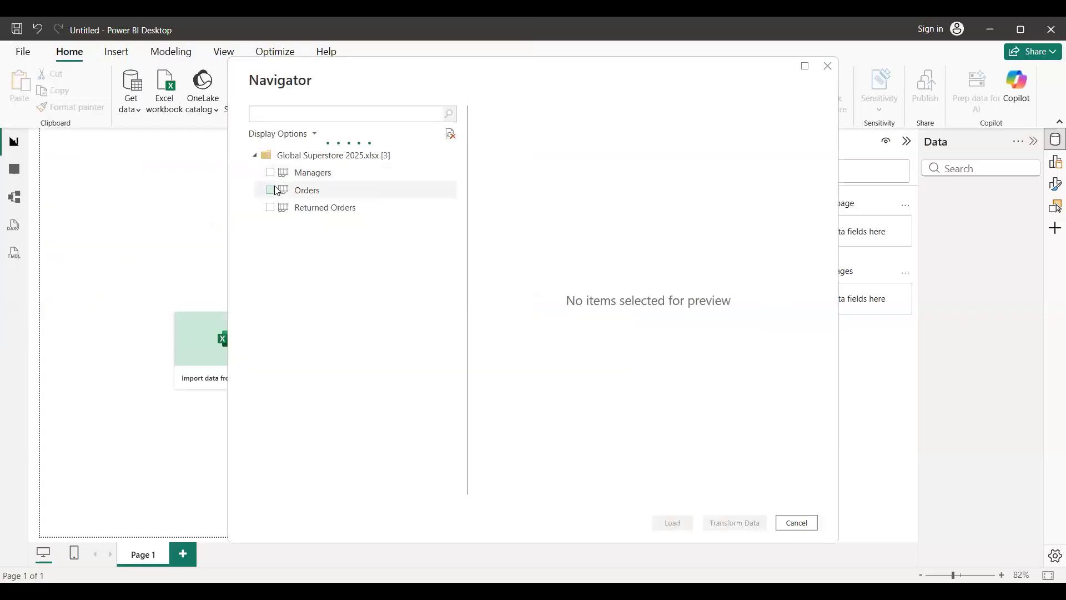
click(272, 190)
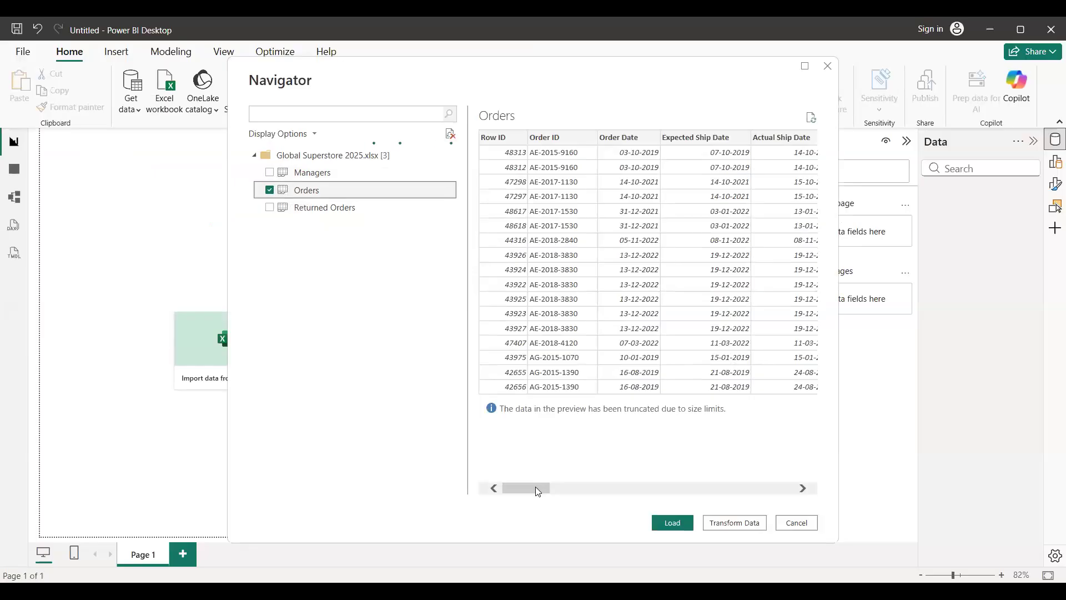
drag(535, 486, 471, 492)
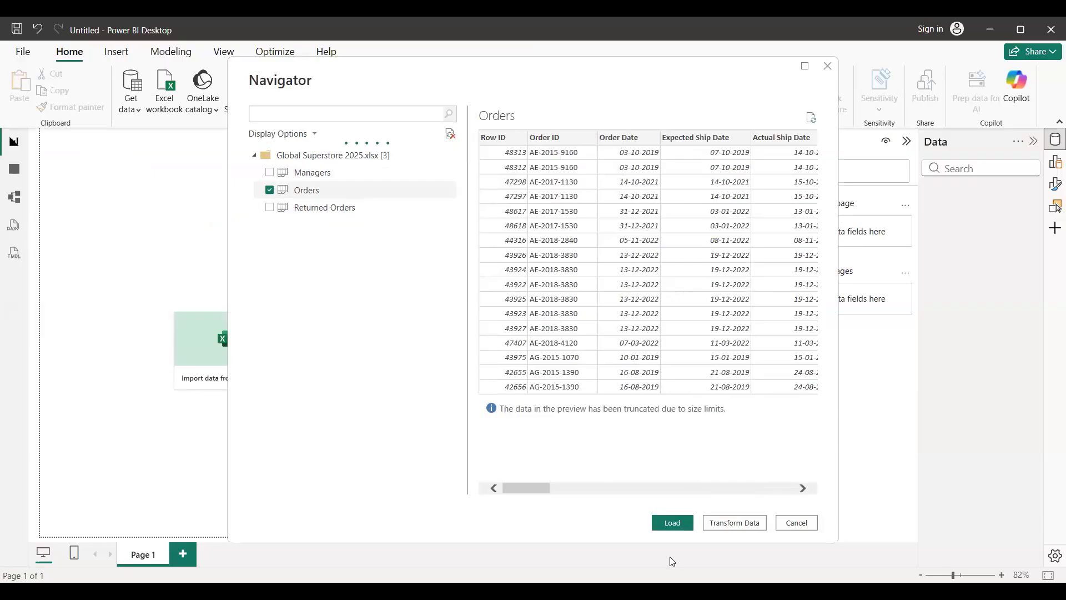
drag(535, 488, 792, 488)
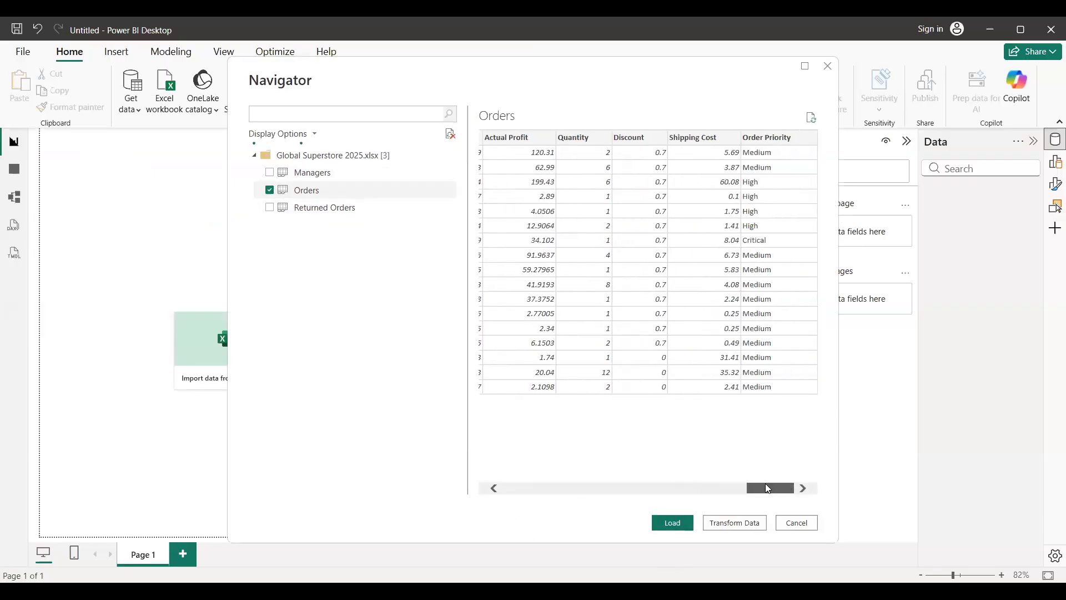
drag(720, 476, 486, 498)
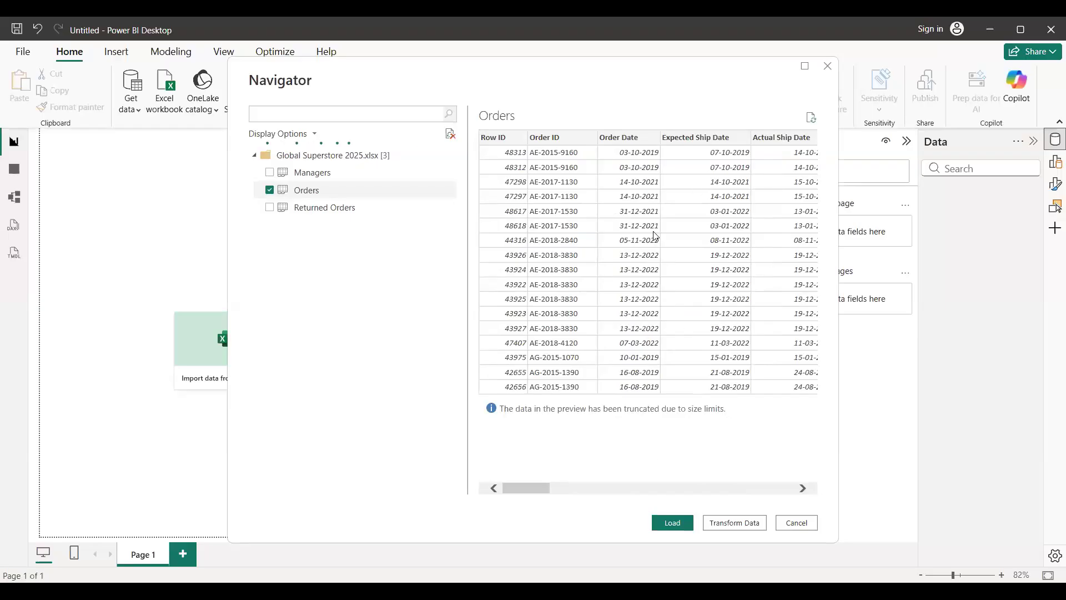
Add the Managers and Returned Orders sheets to the selection, preview Managers and Orders, and load all three tables.
click(270, 173)
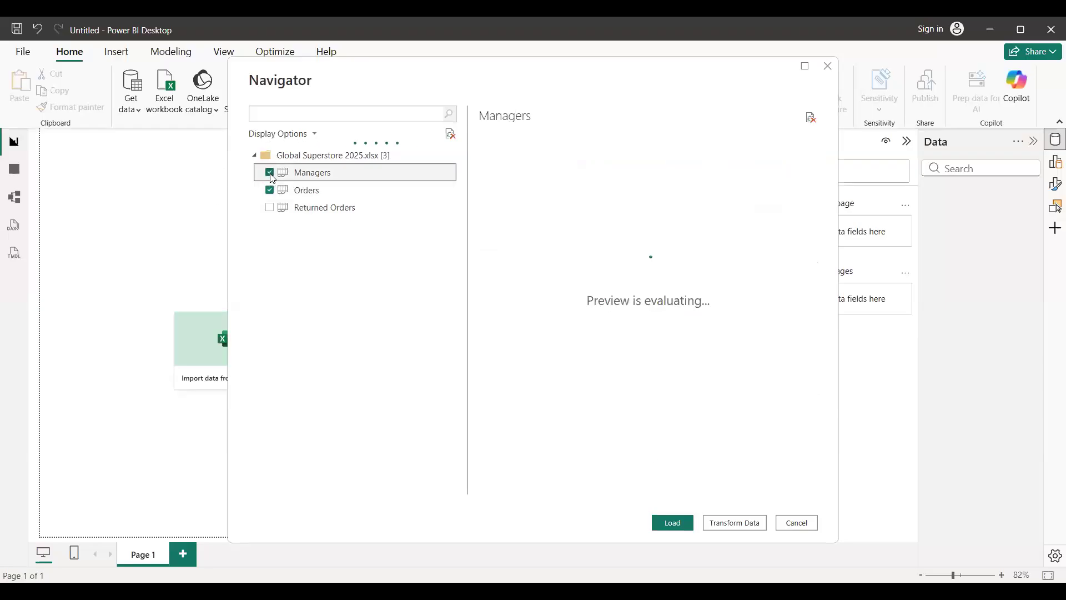
click(270, 208)
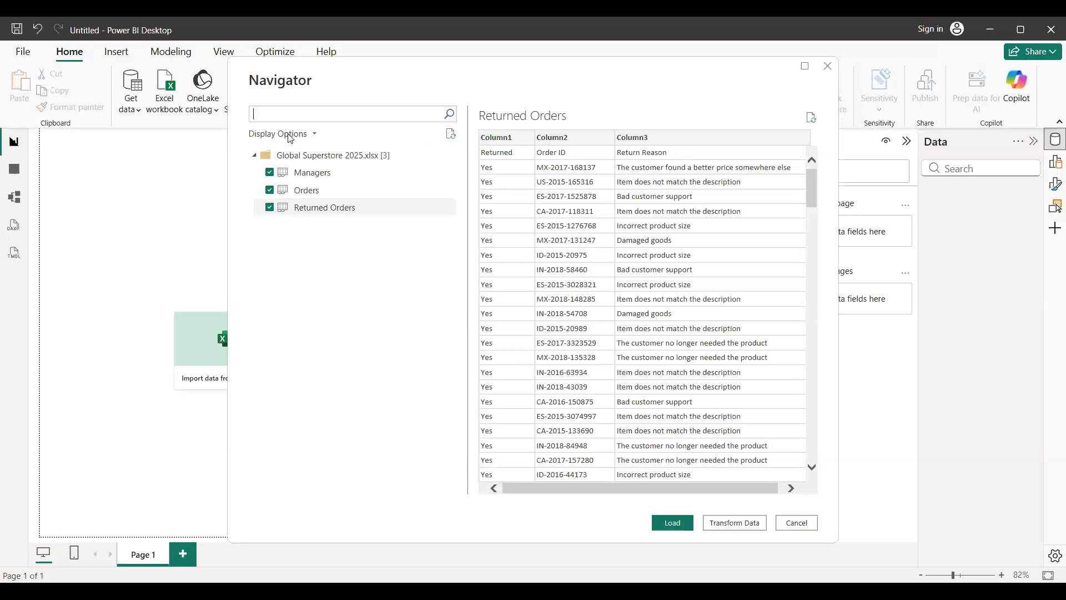
click(308, 180)
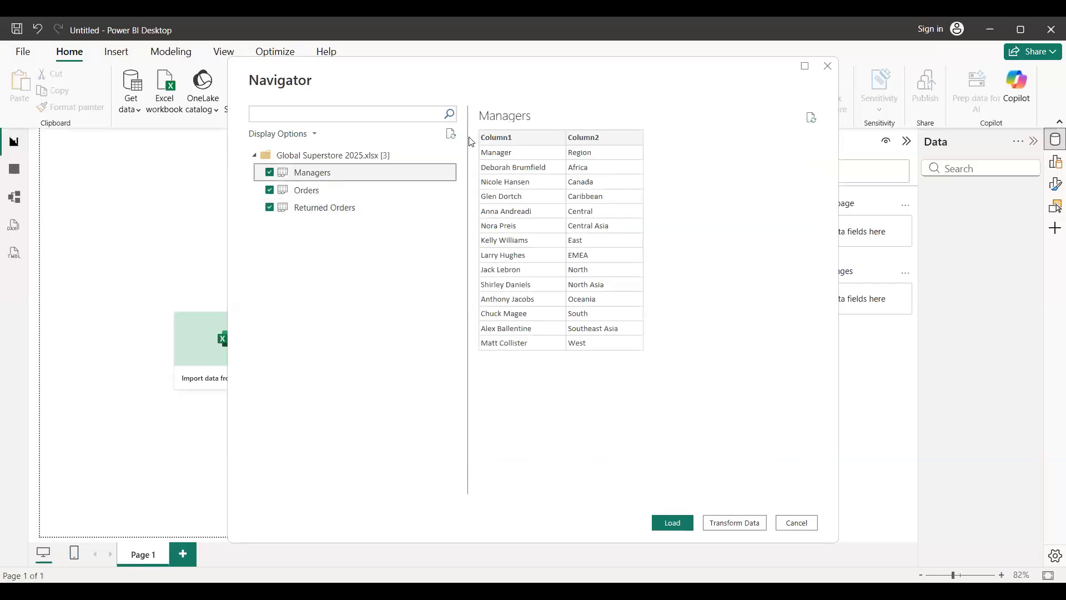
click(303, 191)
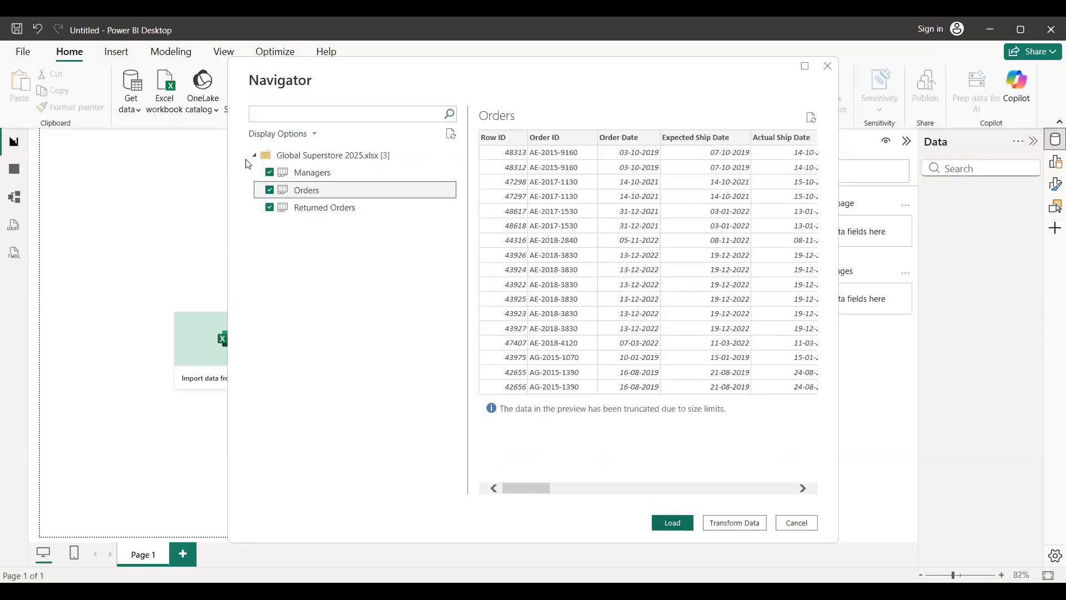
click(662, 521)
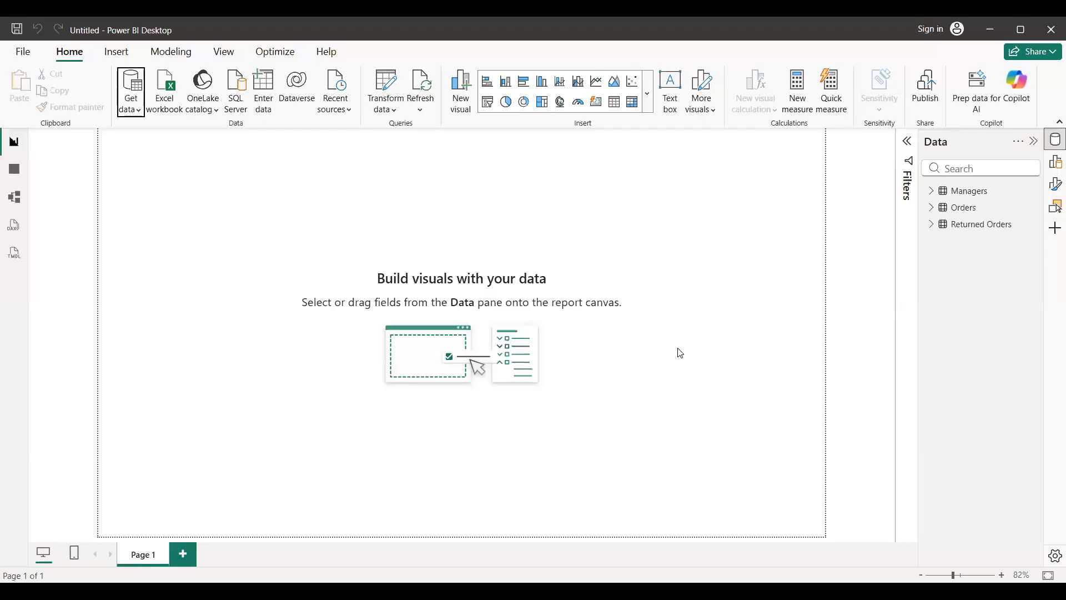
Examine the fields of the Managers, Orders and Returned Orders tables, collapsing each table again.
click(932, 190)
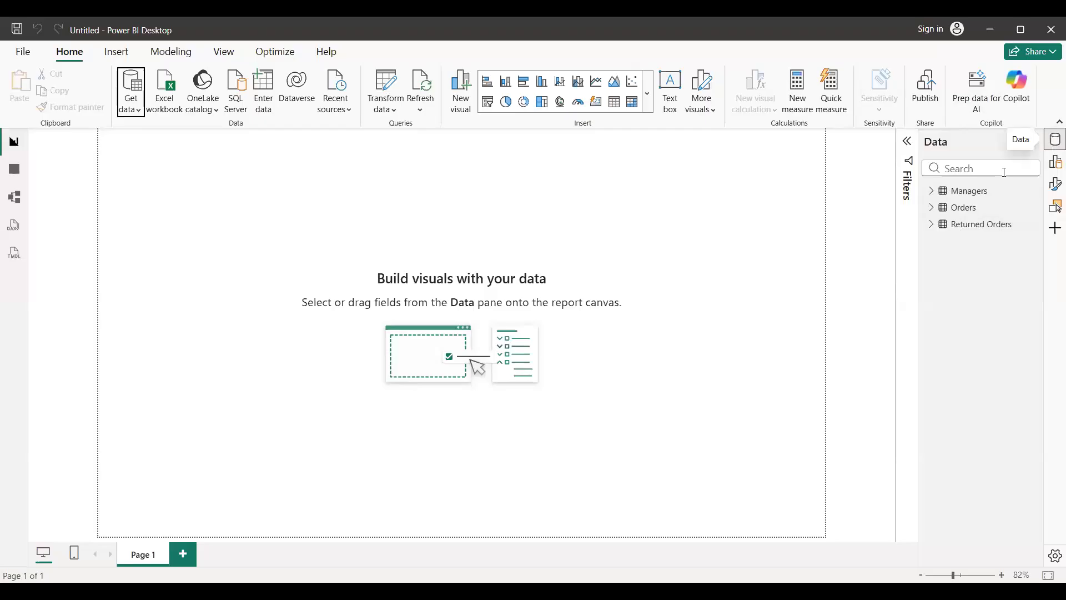
click(932, 192)
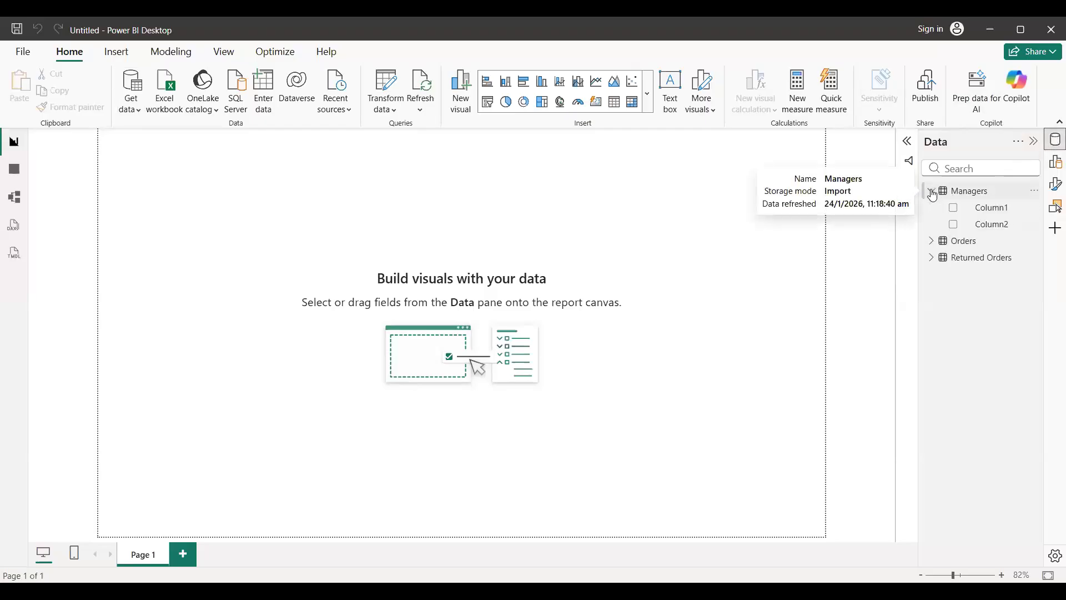
click(933, 243)
click(931, 242)
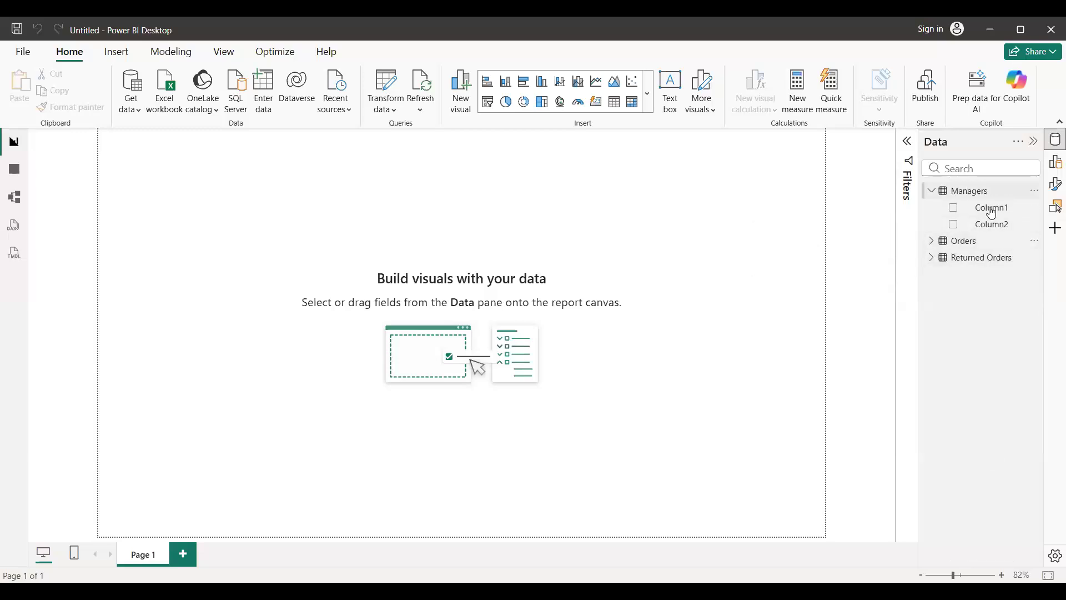
click(931, 259)
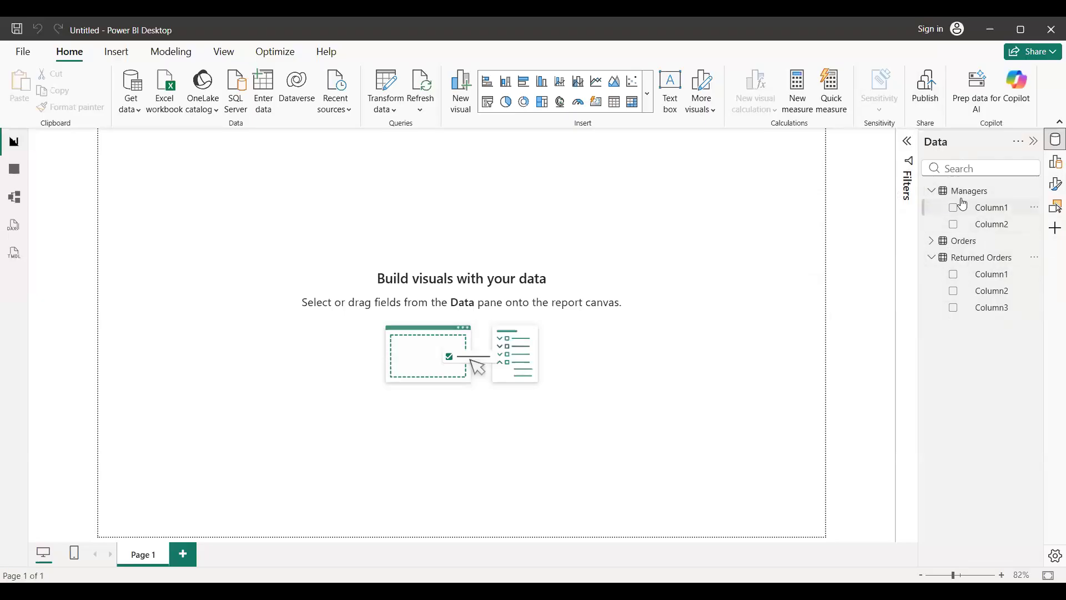
click(932, 192)
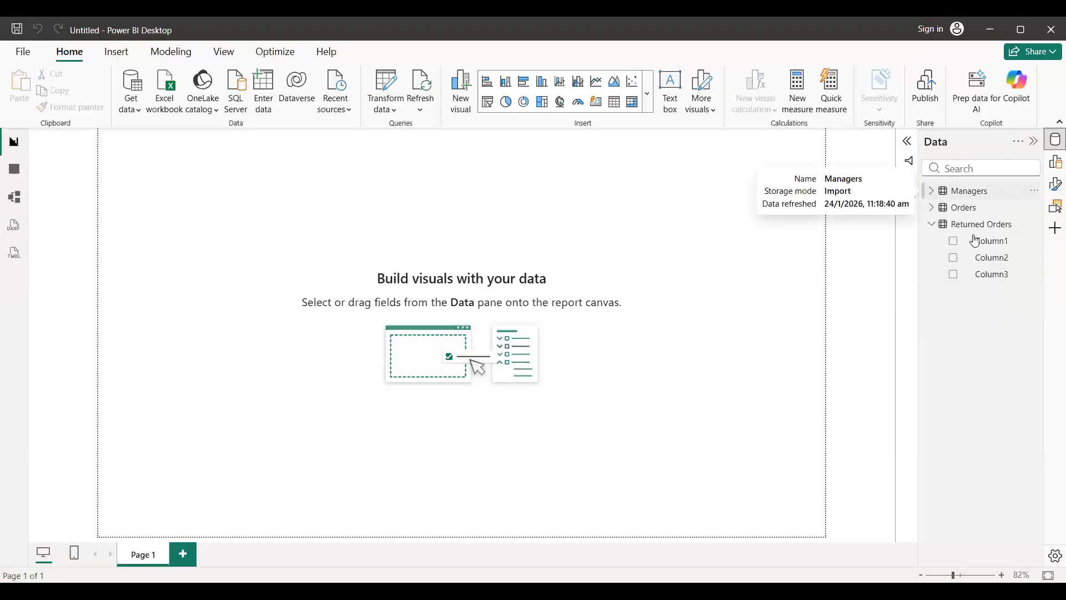
click(932, 227)
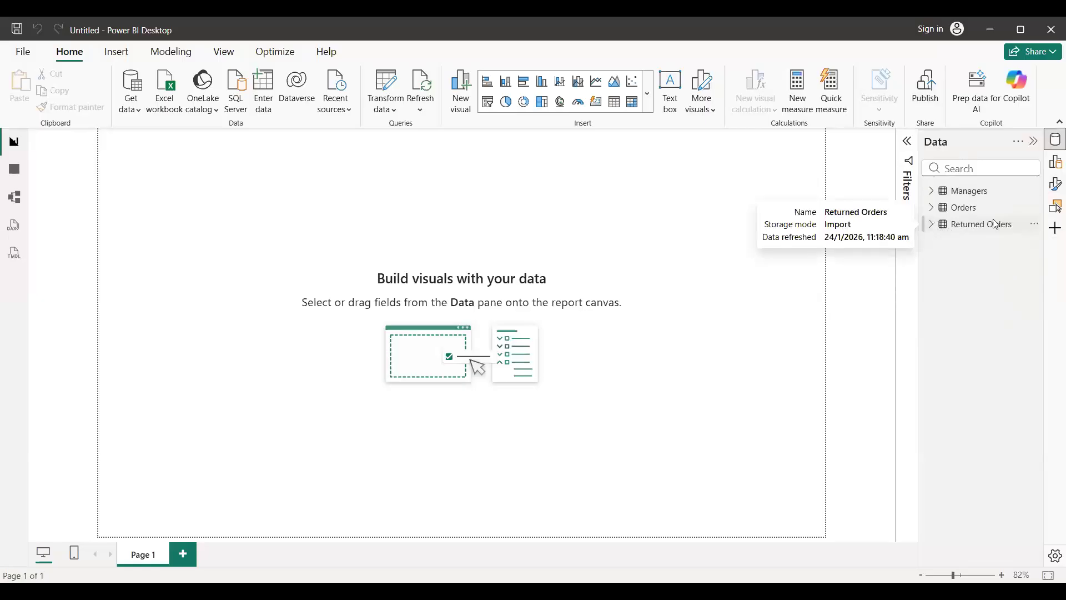
Open the queries in Power Query Editor, close it without applying and discard the pending changes to Managers.
click(394, 115)
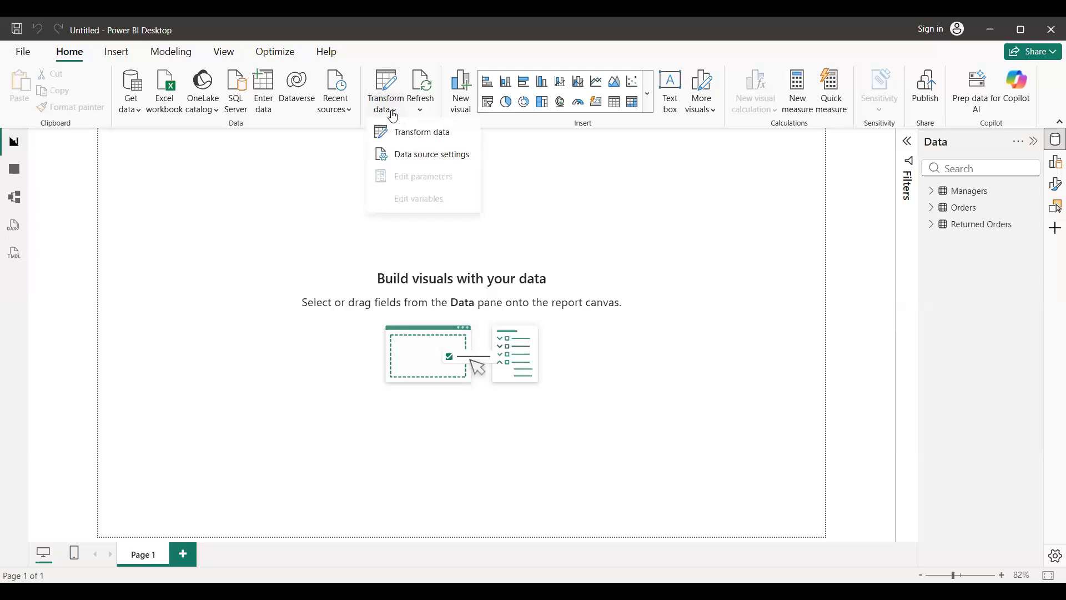
click(417, 138)
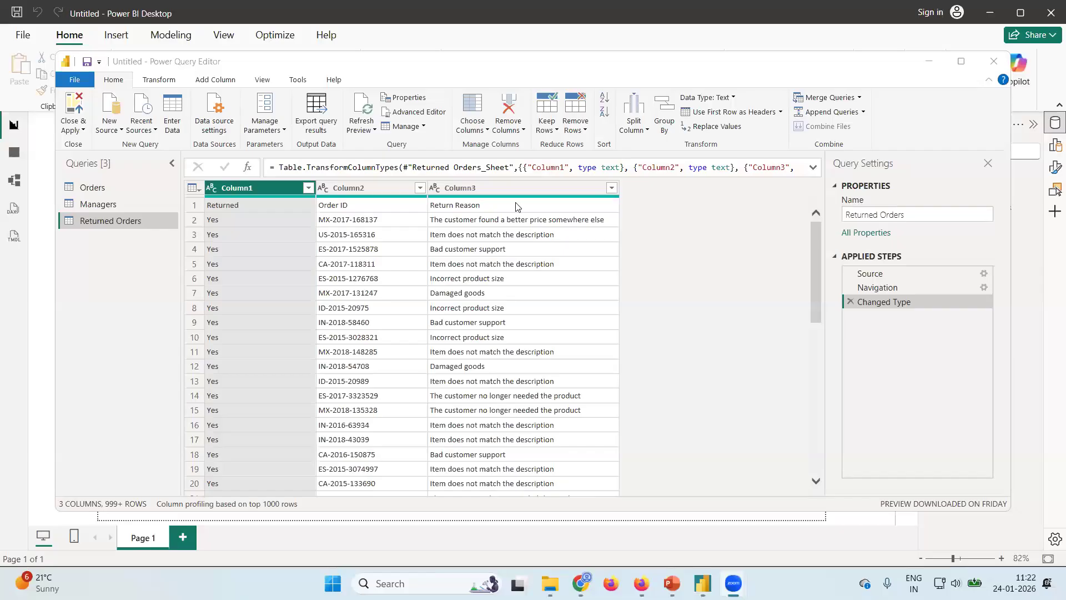
click(993, 60)
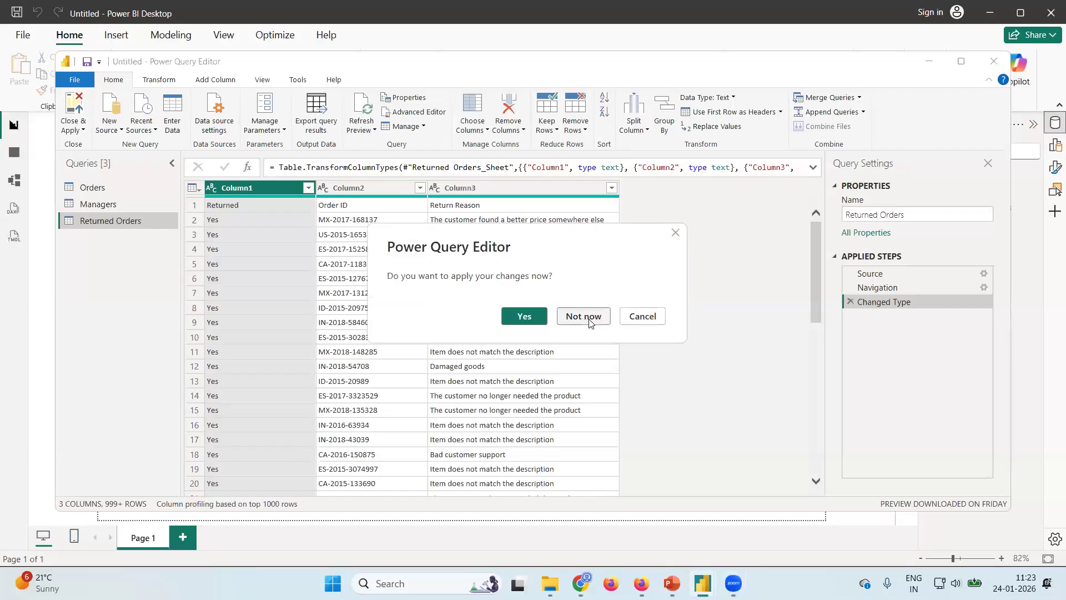
click(590, 321)
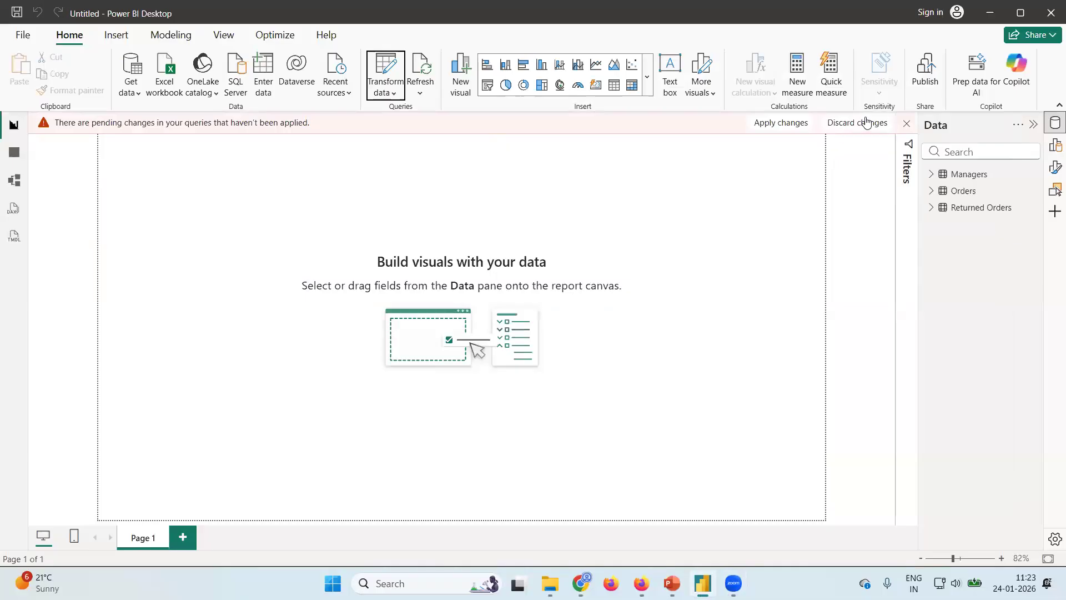
click(875, 124)
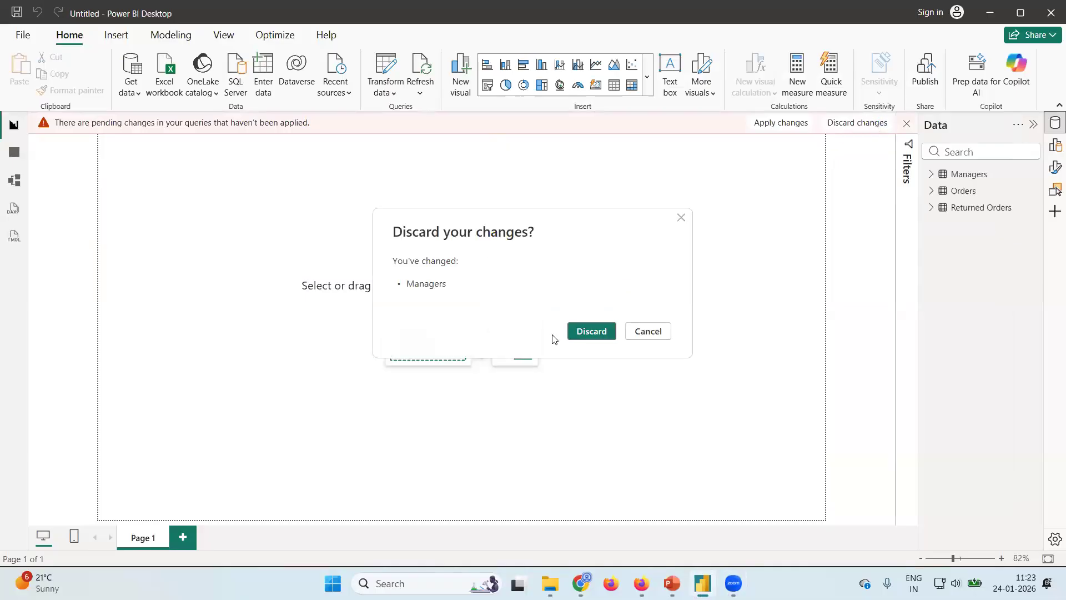
click(581, 334)
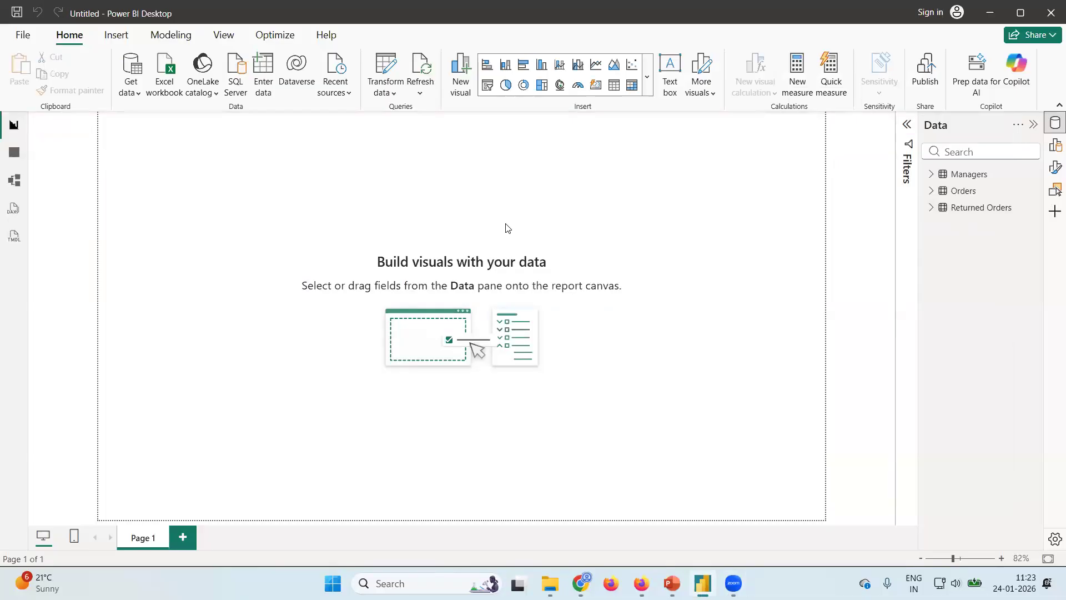
Compare the column names of Managers and Returned Orders with those of Orders, leaving all three tables collapsed.
click(931, 175)
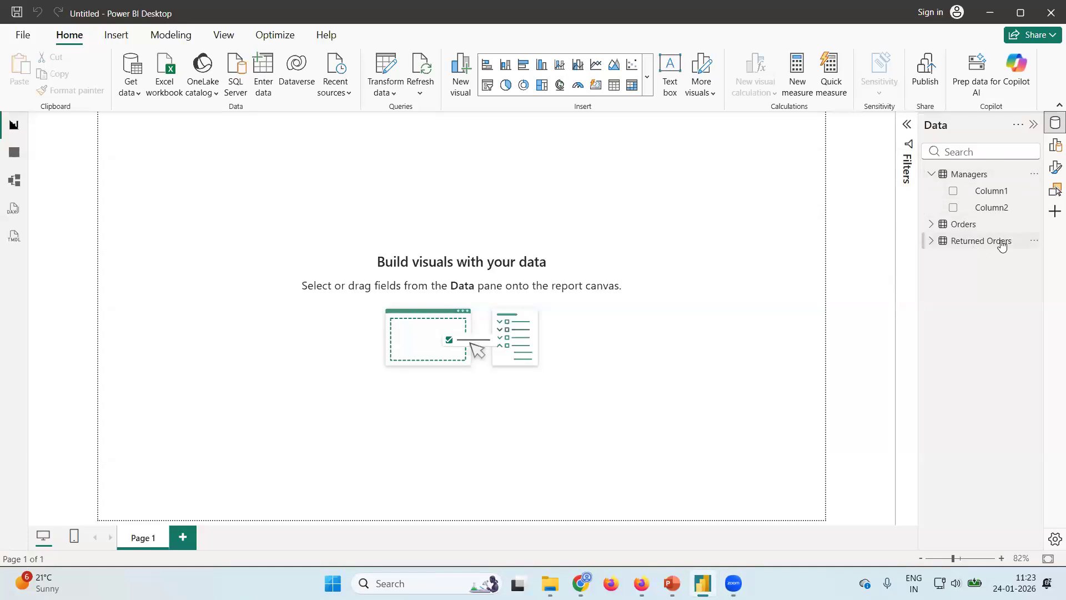
click(934, 226)
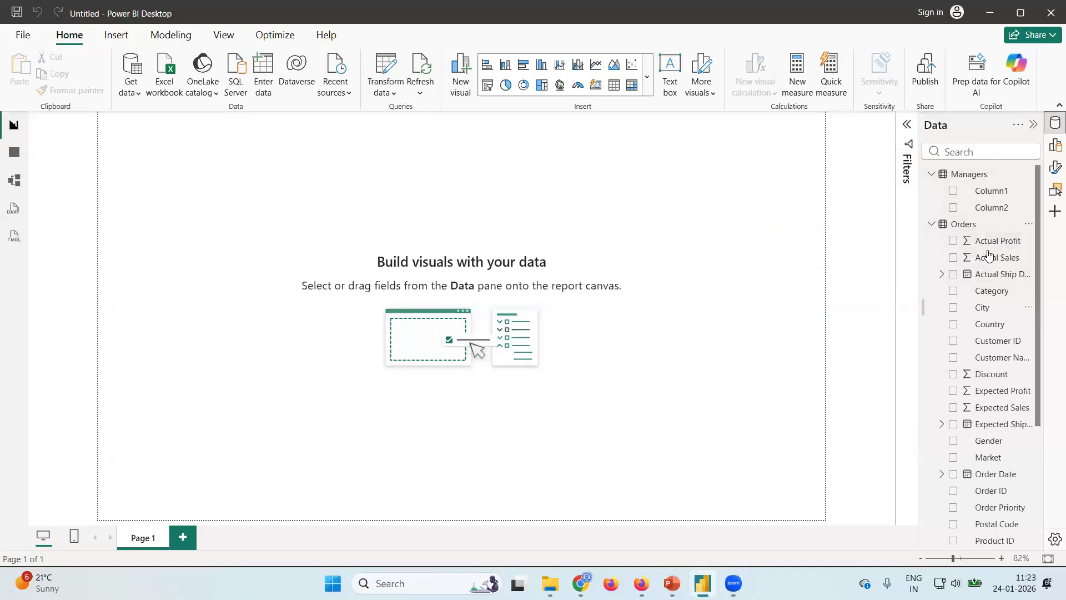
click(931, 226)
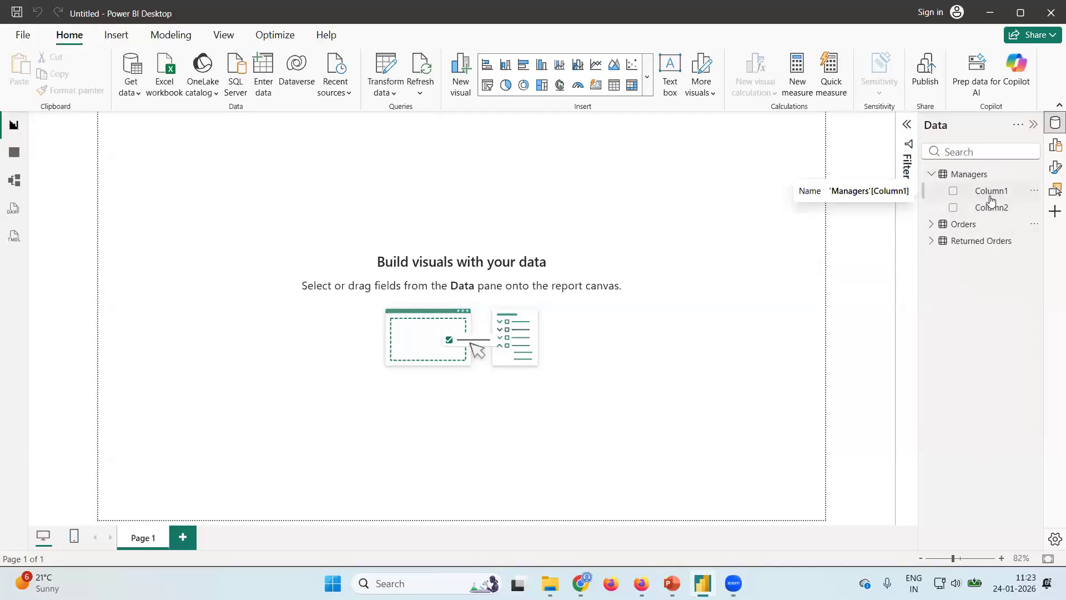
click(932, 224)
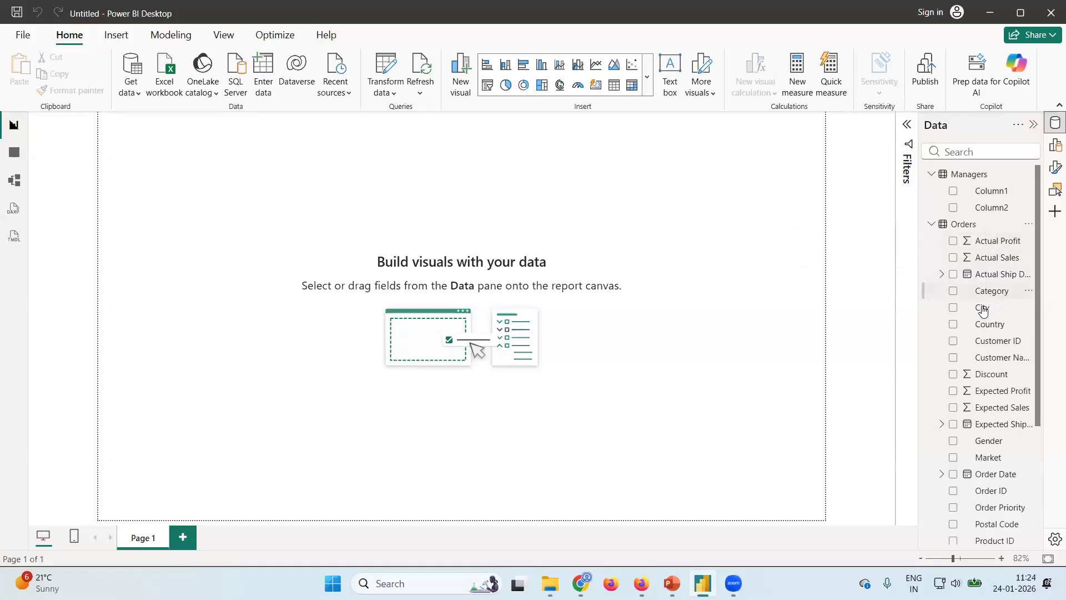
click(934, 223)
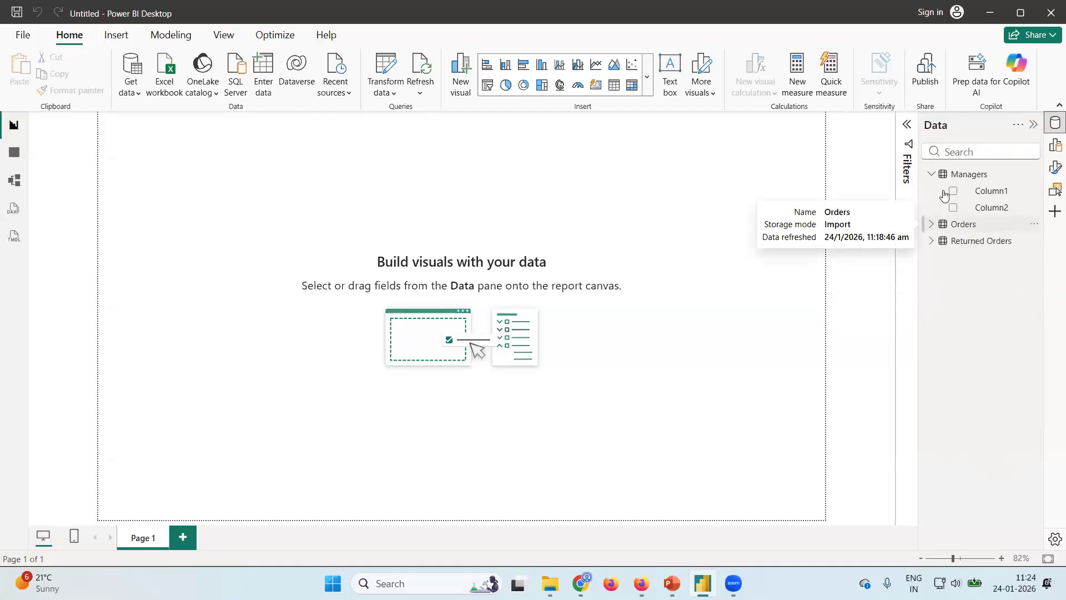
click(931, 242)
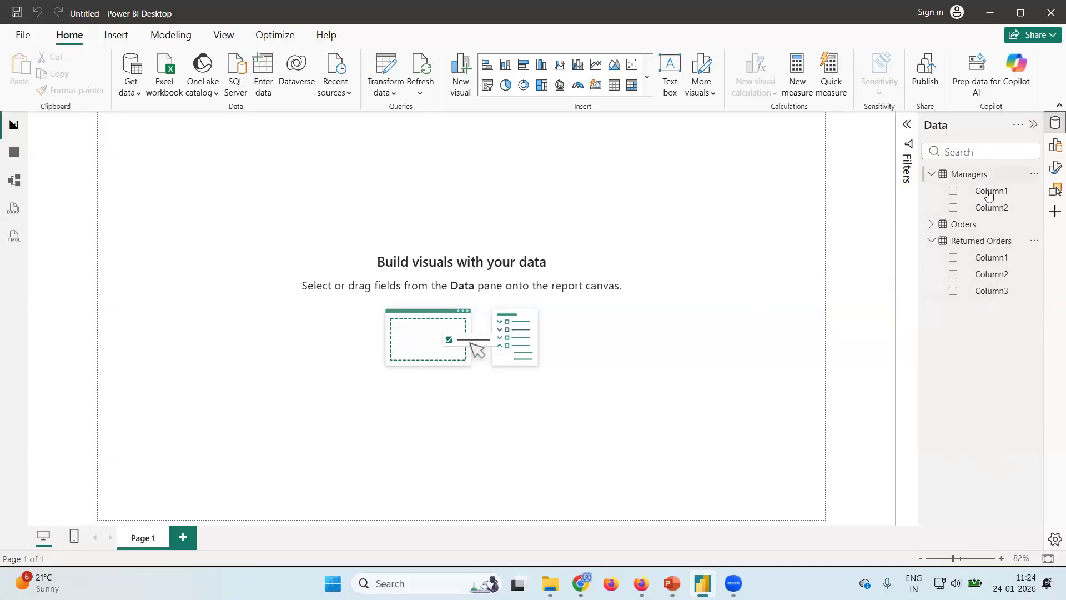
click(930, 175)
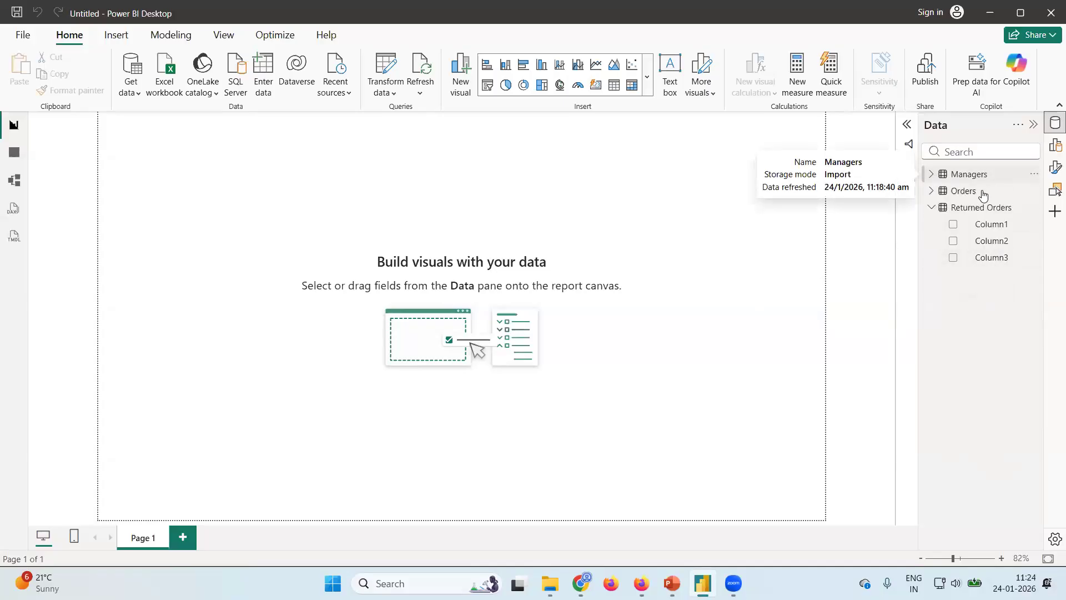
click(932, 208)
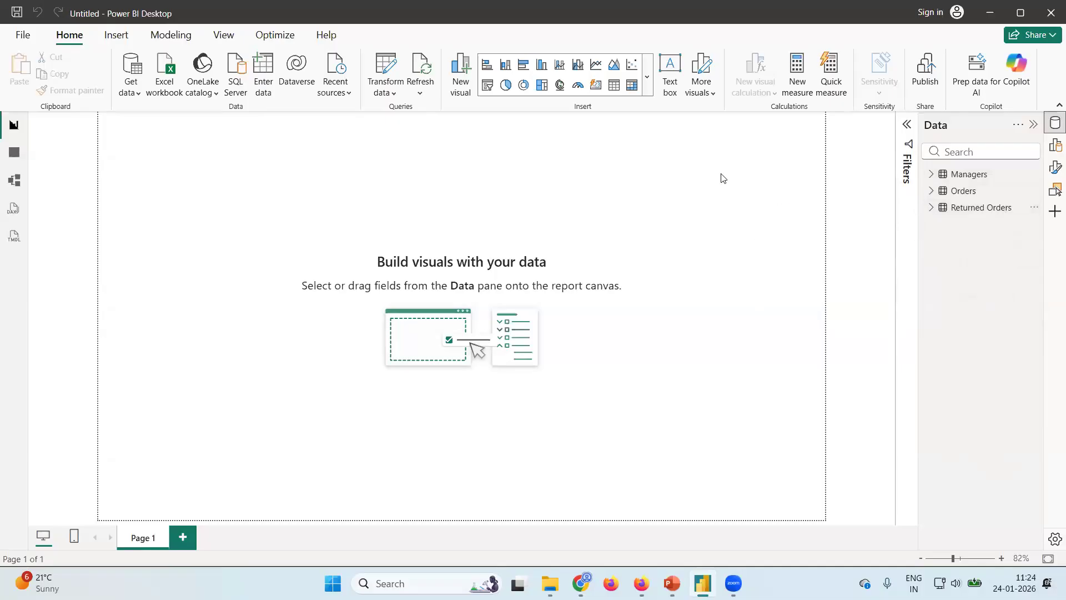
In Power Query Editor, promote the first row of the Managers query to column headers.
click(391, 93)
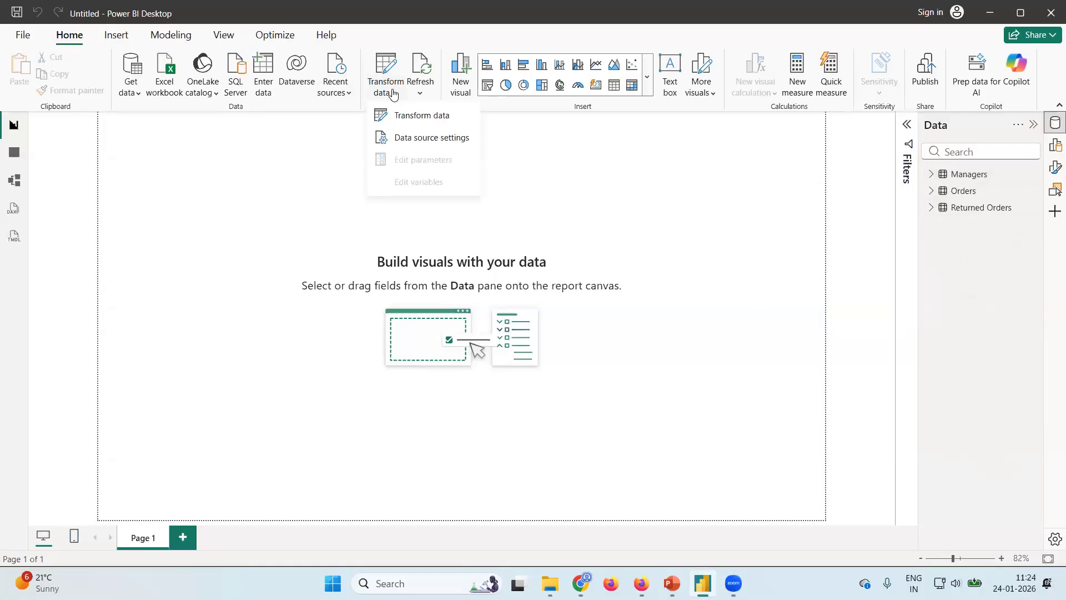
click(413, 115)
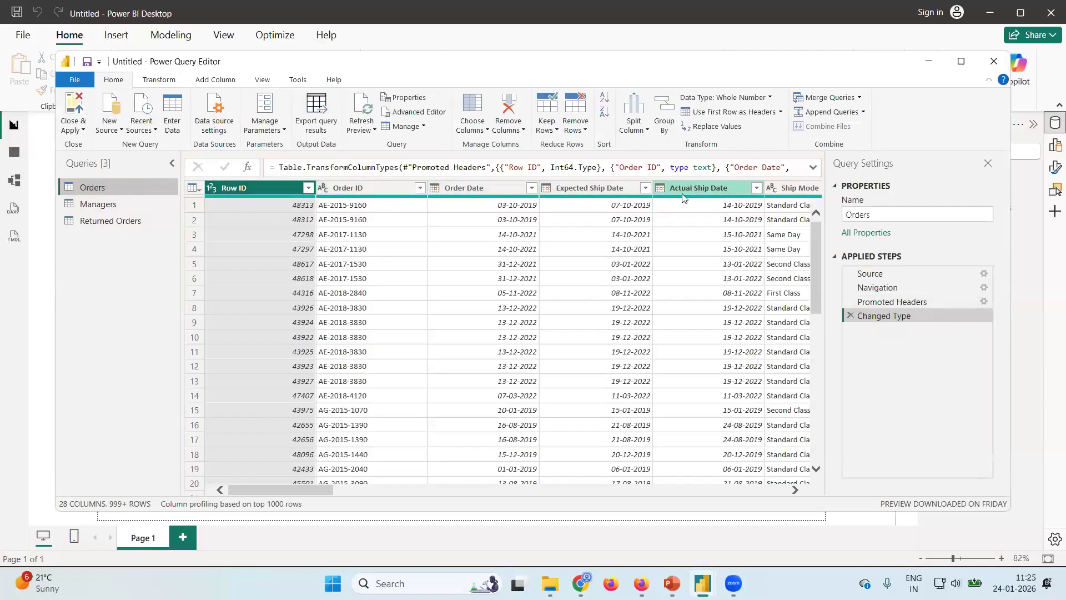
click(83, 210)
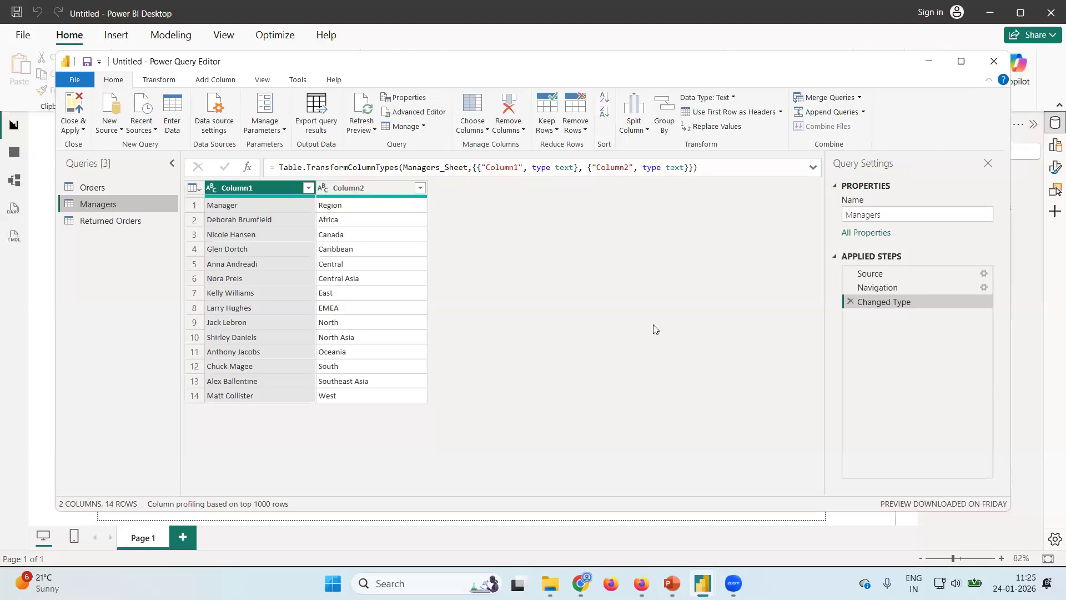
drag(279, 170, 792, 161)
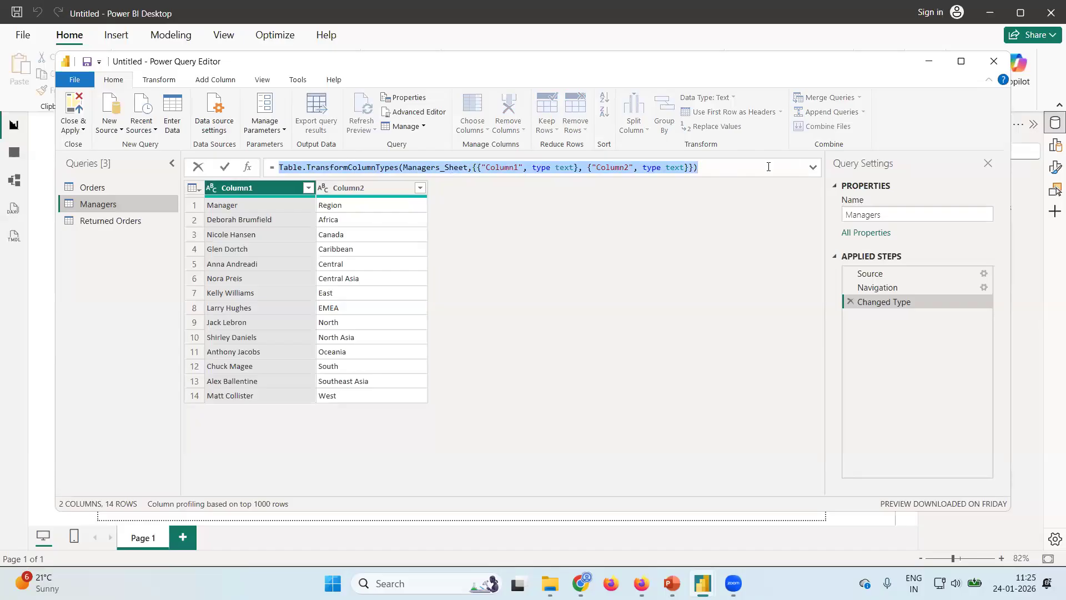
click(768, 167)
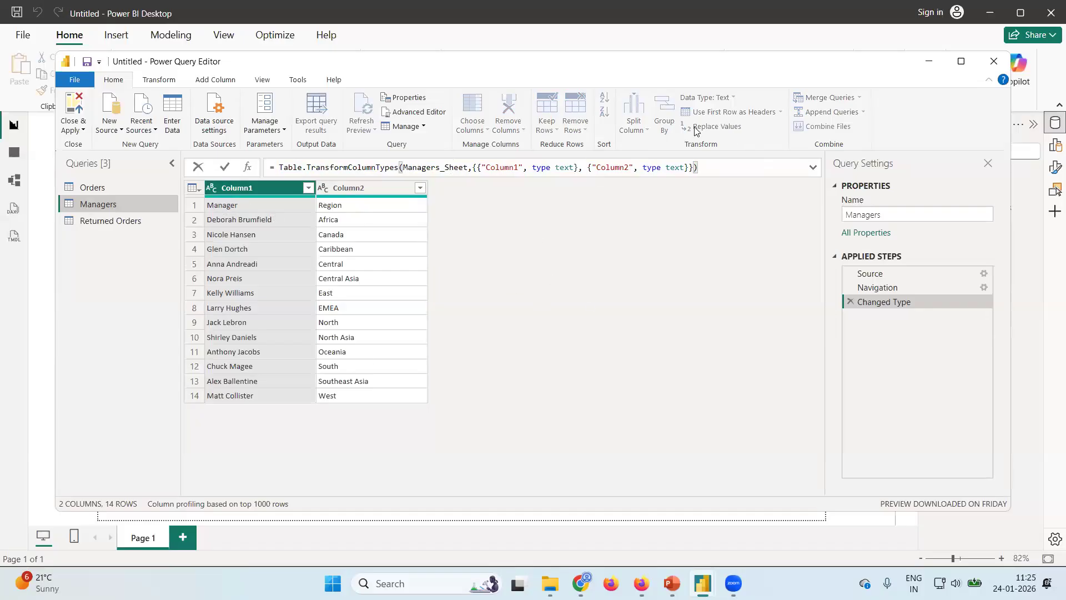
click(624, 296)
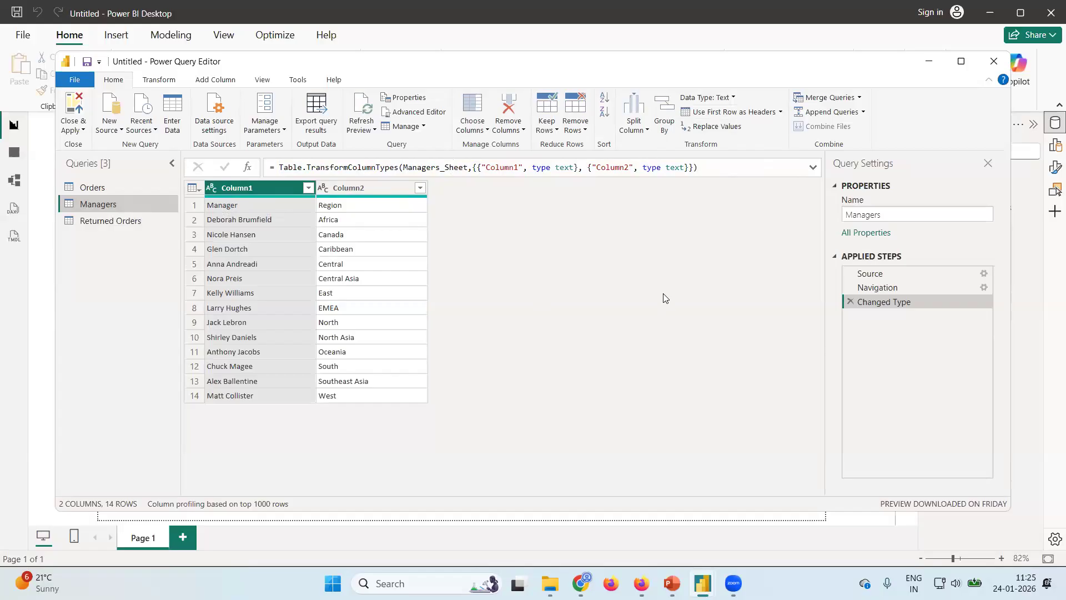
click(723, 112)
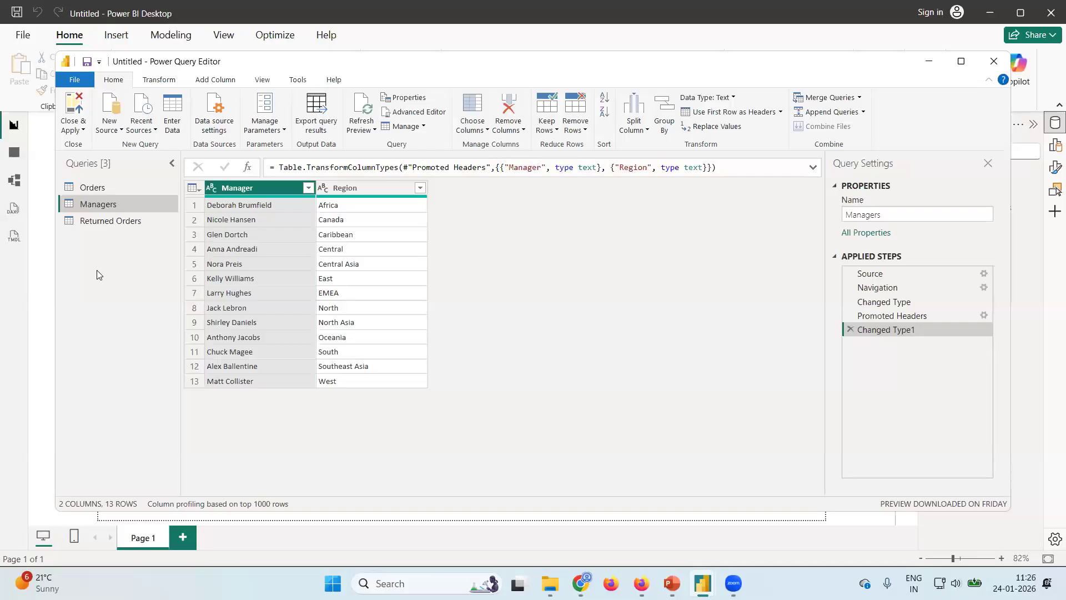
Promote the first row of the Returned Orders query to headers, and apply the query changes and close Power Query Editor.
click(119, 223)
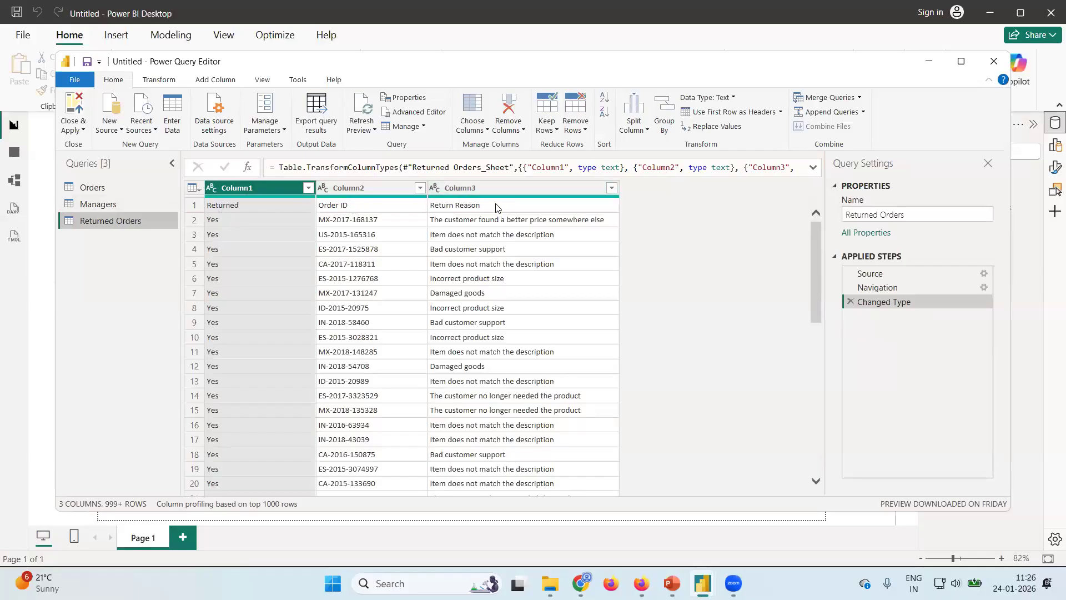
click(735, 116)
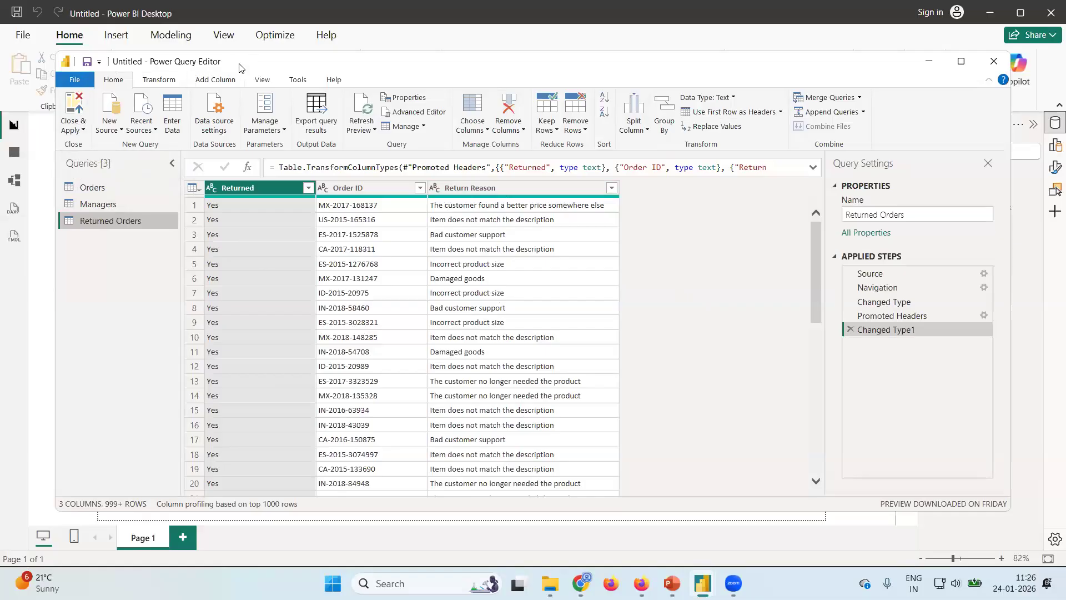
click(82, 132)
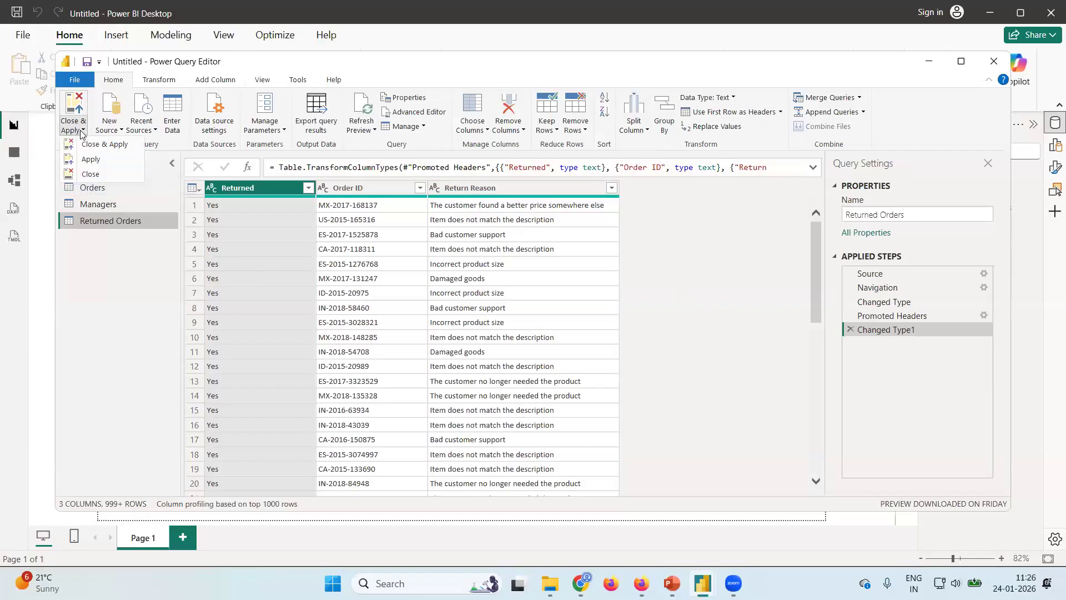
click(89, 161)
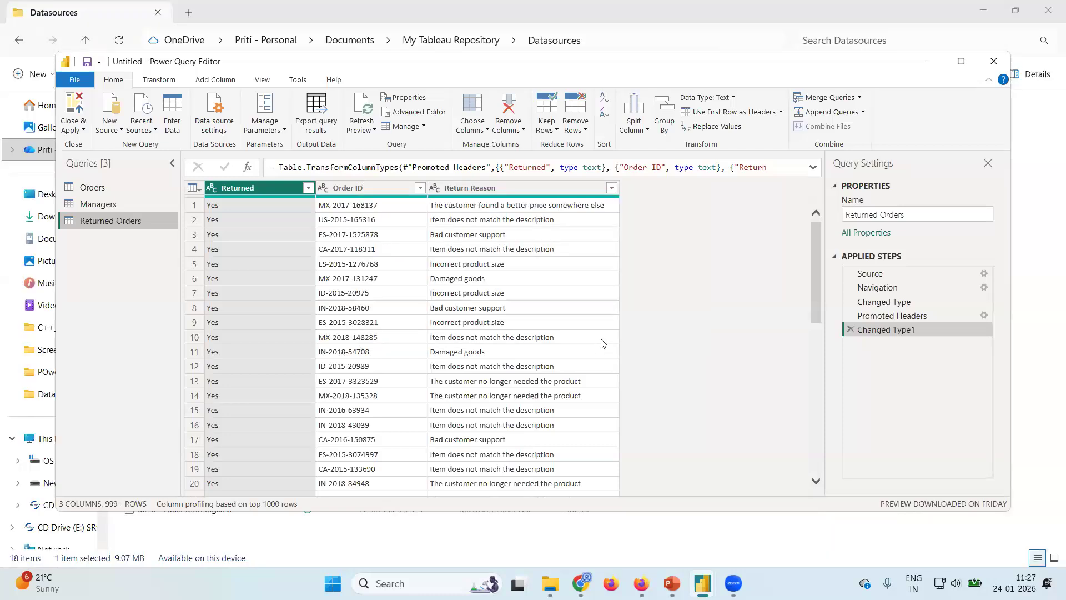
click(70, 128)
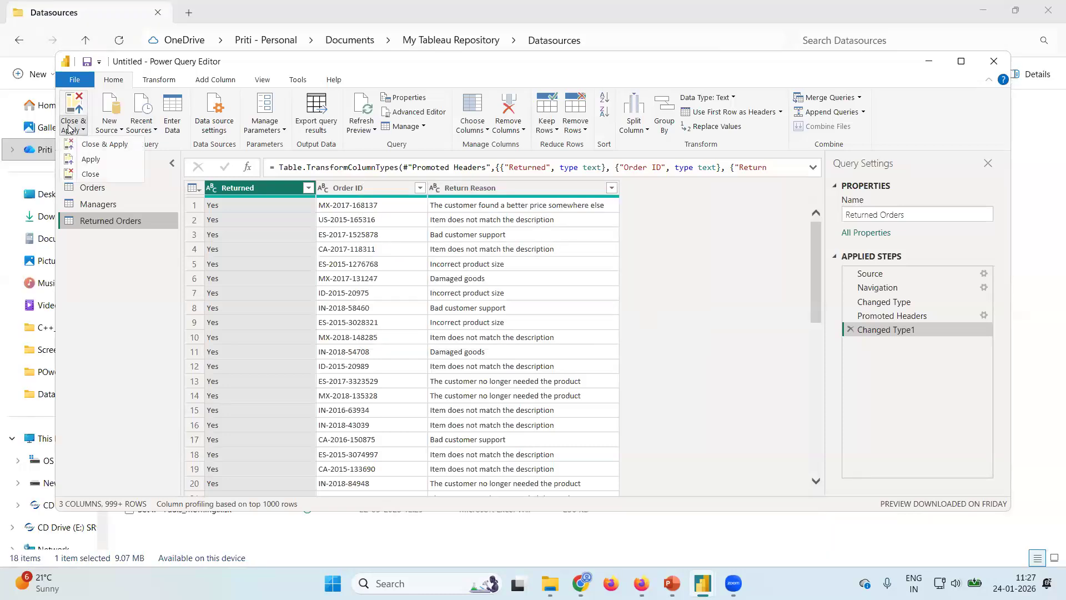
click(116, 146)
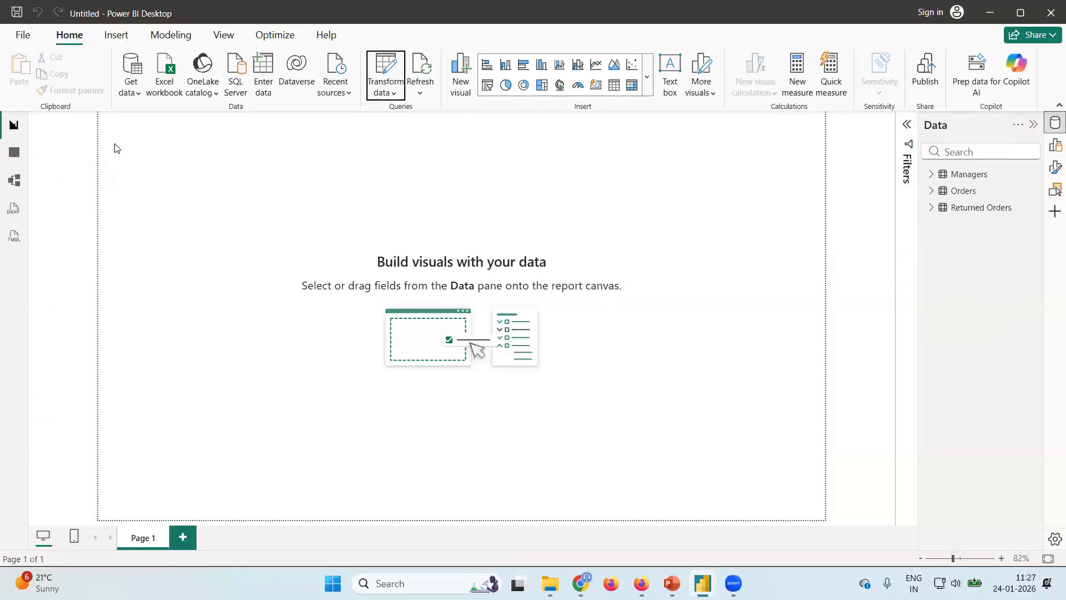
Check the field names of the Managers and Returned Orders tables in the report view.
click(931, 175)
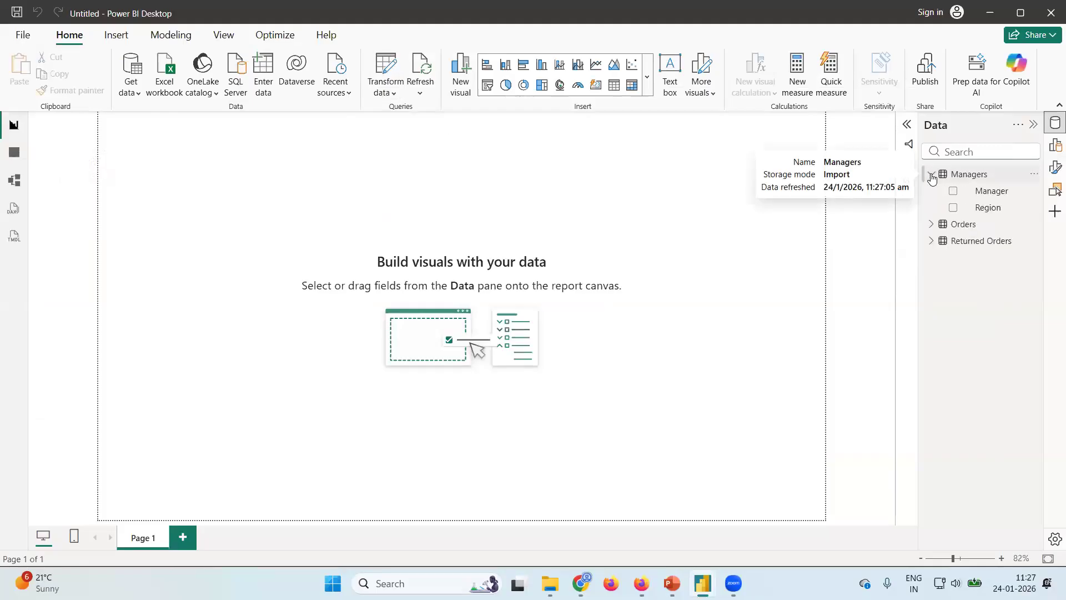
click(932, 241)
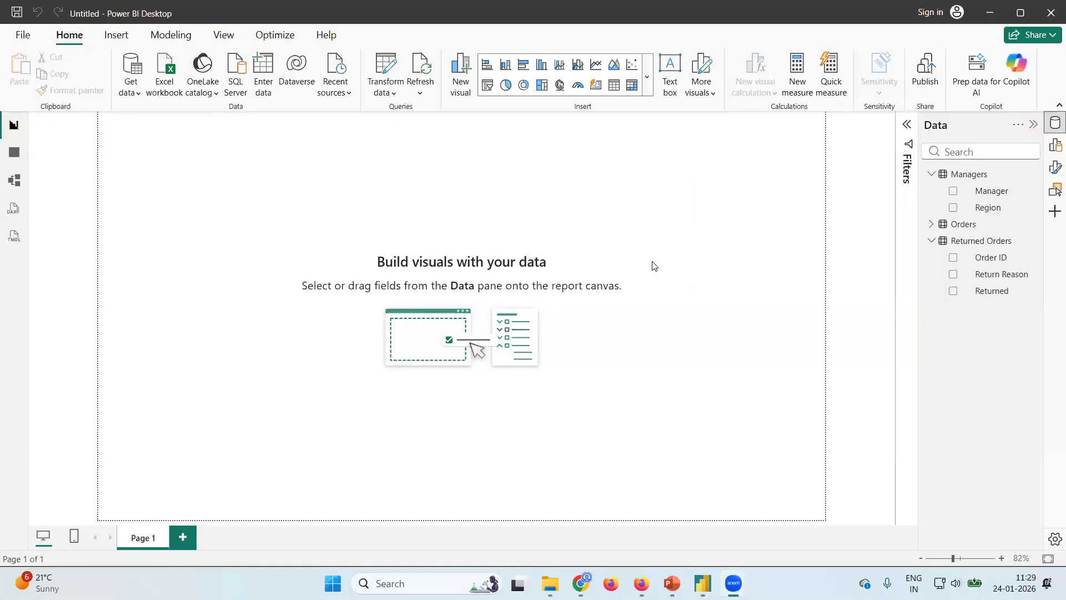
click(19, 133)
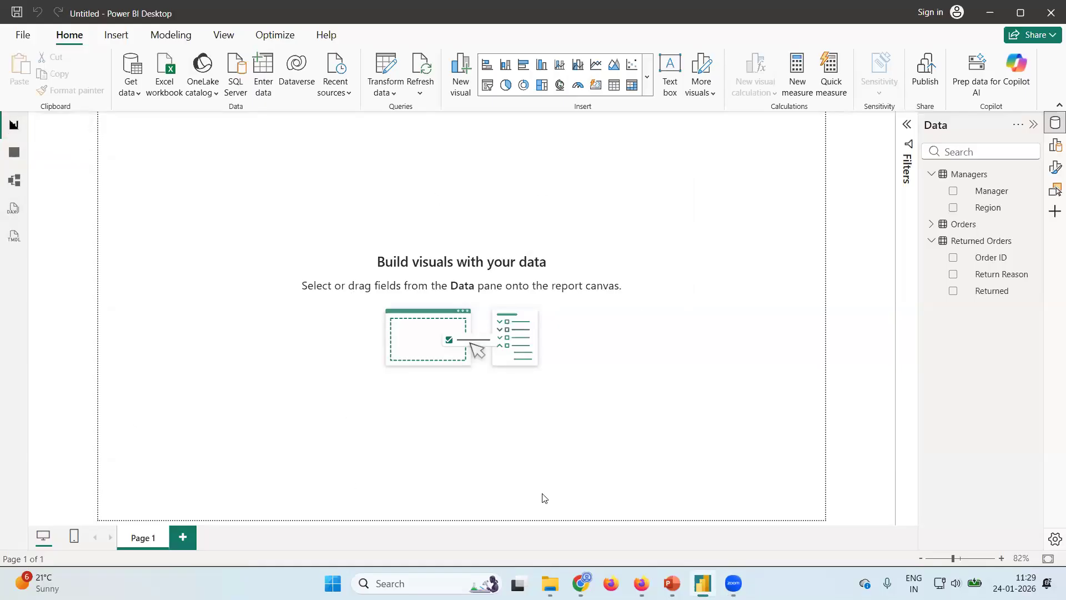
Examine the Orders records in the table view, covering all columns from Row ID to Order Priority.
click(14, 152)
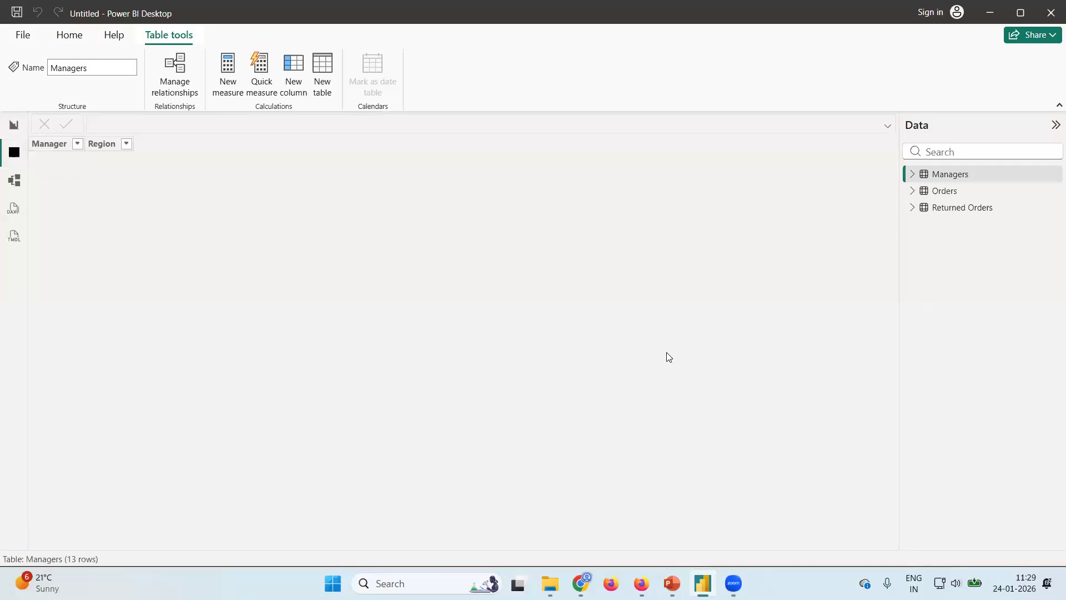
click(913, 193)
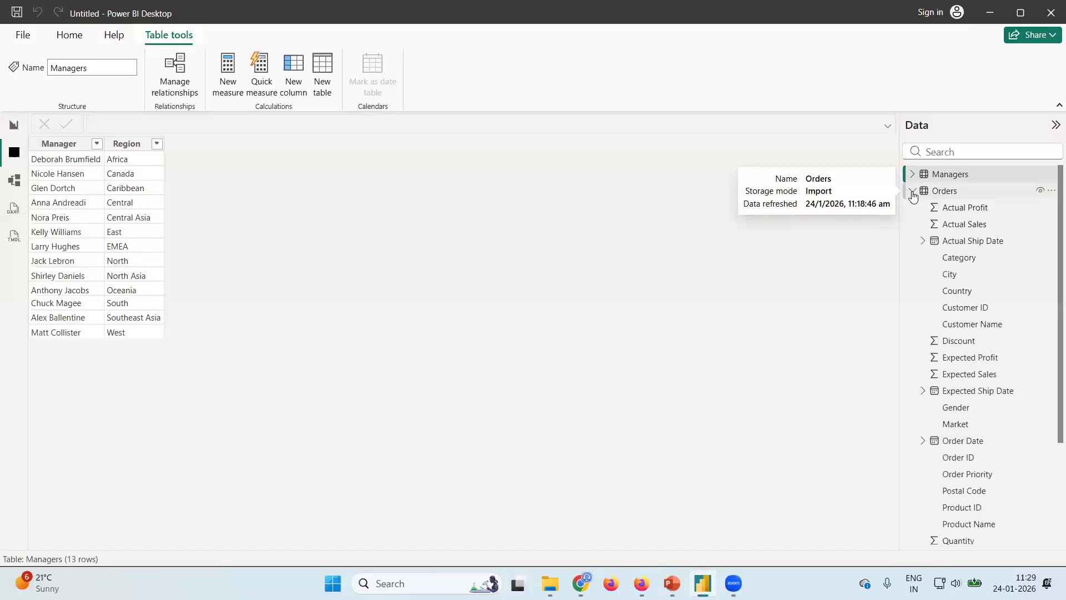
click(945, 192)
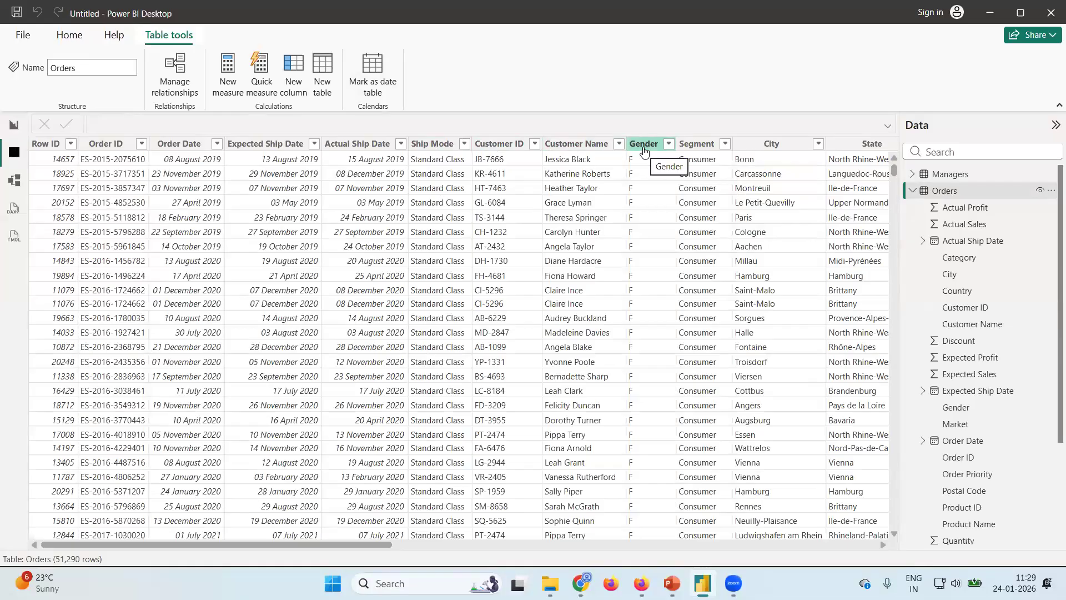
scroll(725, 370, right, 5)
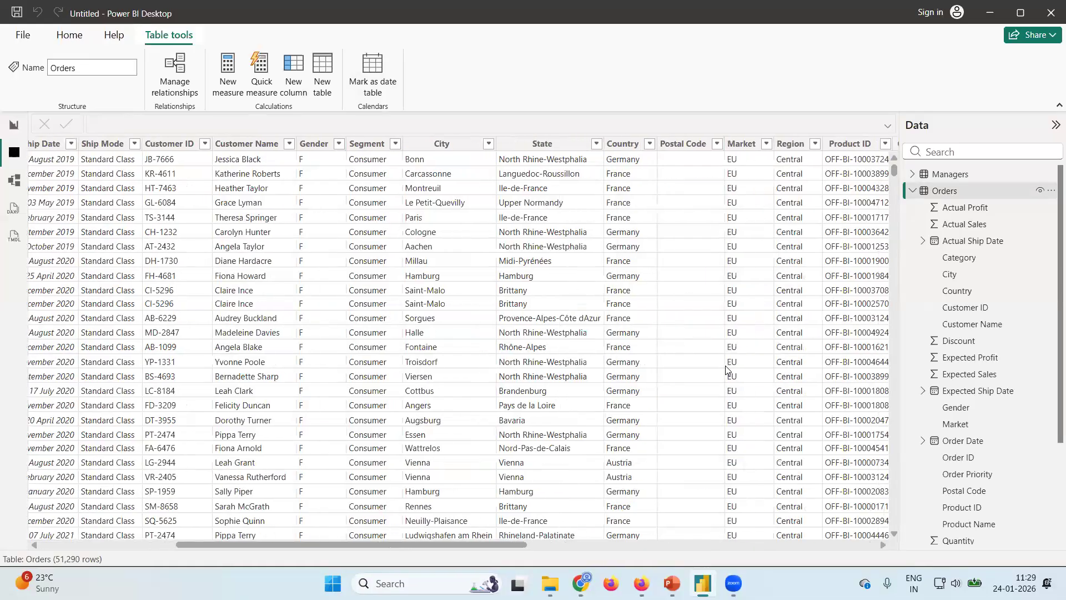
scroll(726, 369, right, 7)
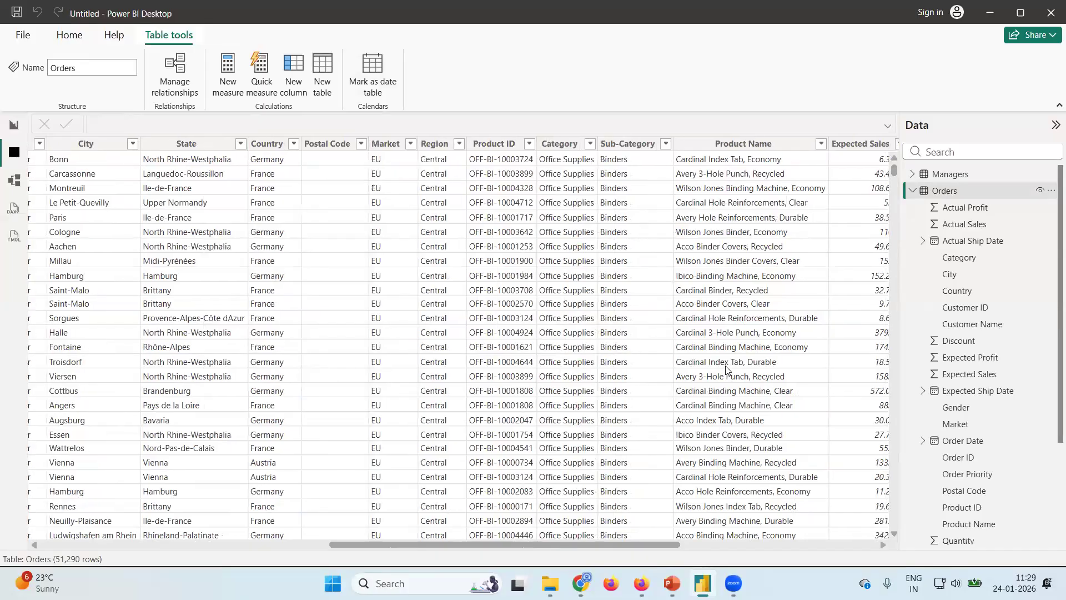
scroll(726, 369, right, 4)
scroll(726, 370, left, 3)
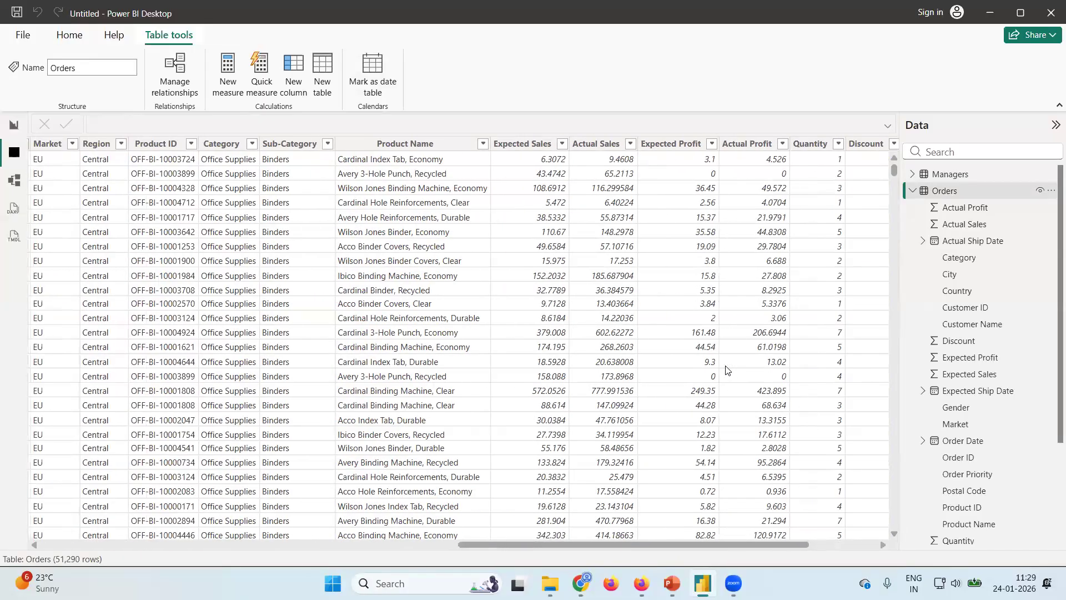
scroll(726, 370, left, 1)
scroll(726, 370, right, 2)
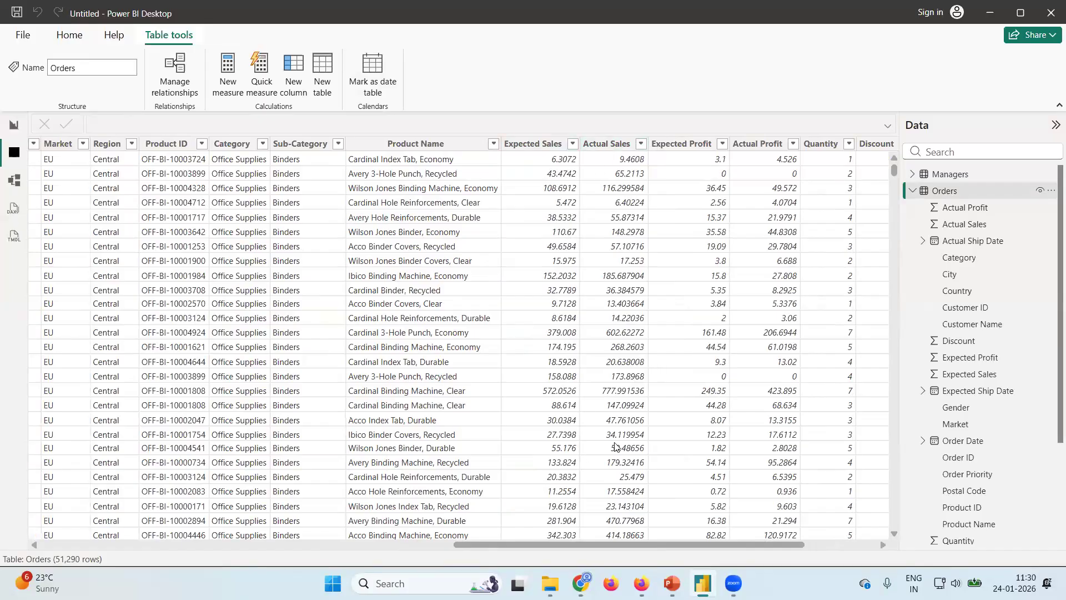
scroll(608, 400, left, 5)
scroll(600, 356, right, 8)
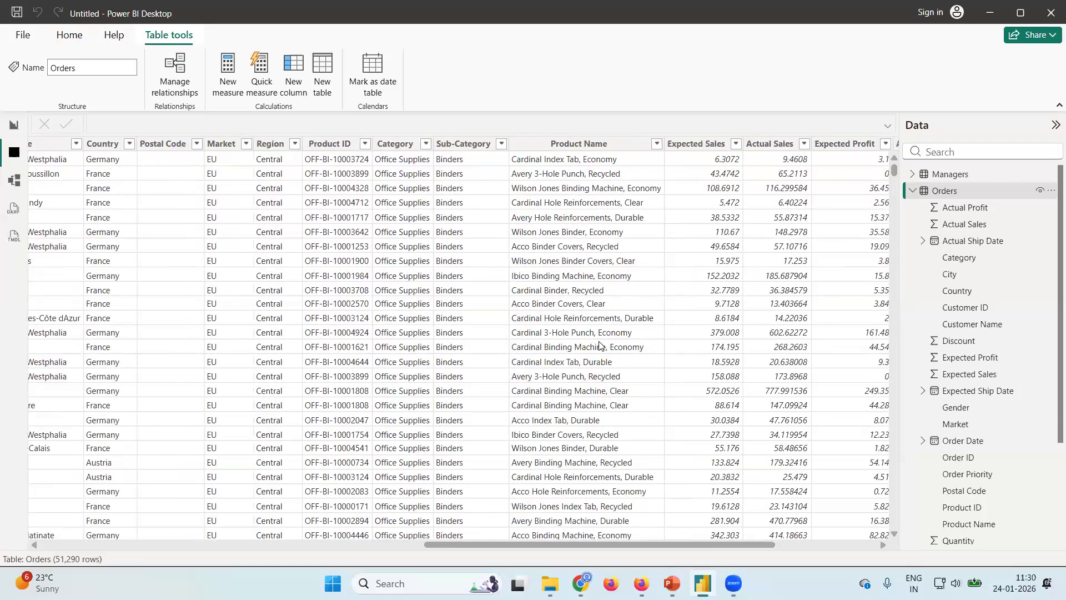
scroll(600, 346, right, 2)
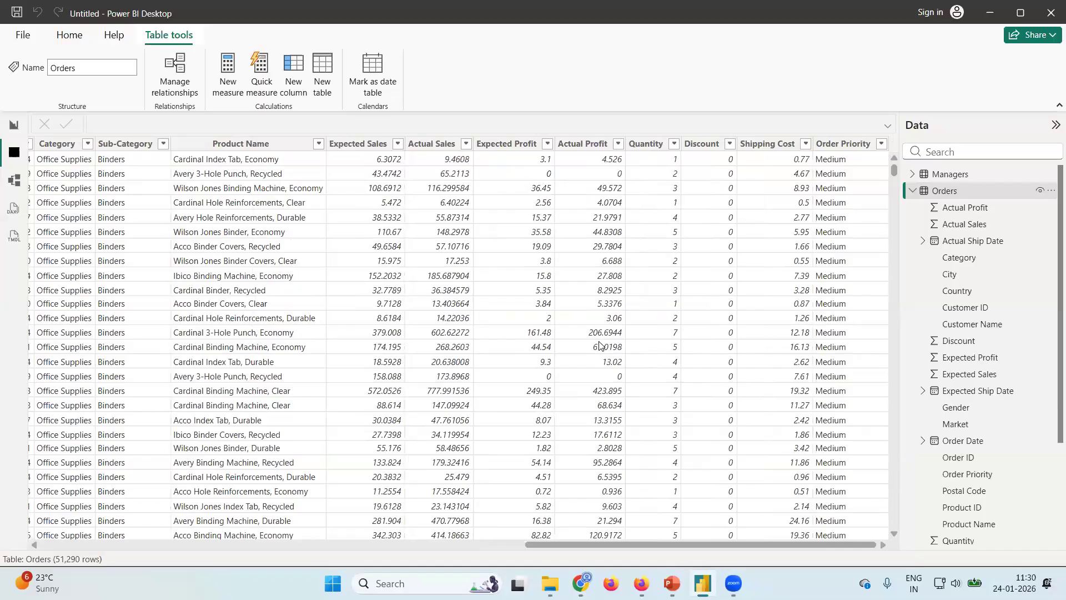
scroll(599, 346, left, 8)
scroll(53, 177, left, 4)
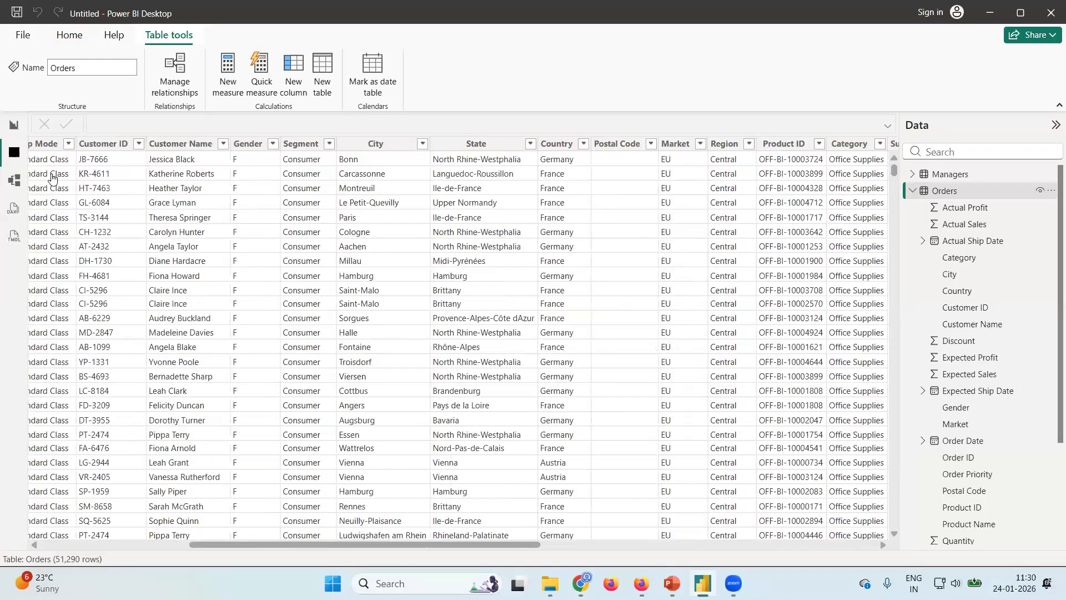
scroll(53, 178, left, 3)
Check the relationships in the model view, and return to the report view with Managers collapsed and the Build pane shown.
click(15, 182)
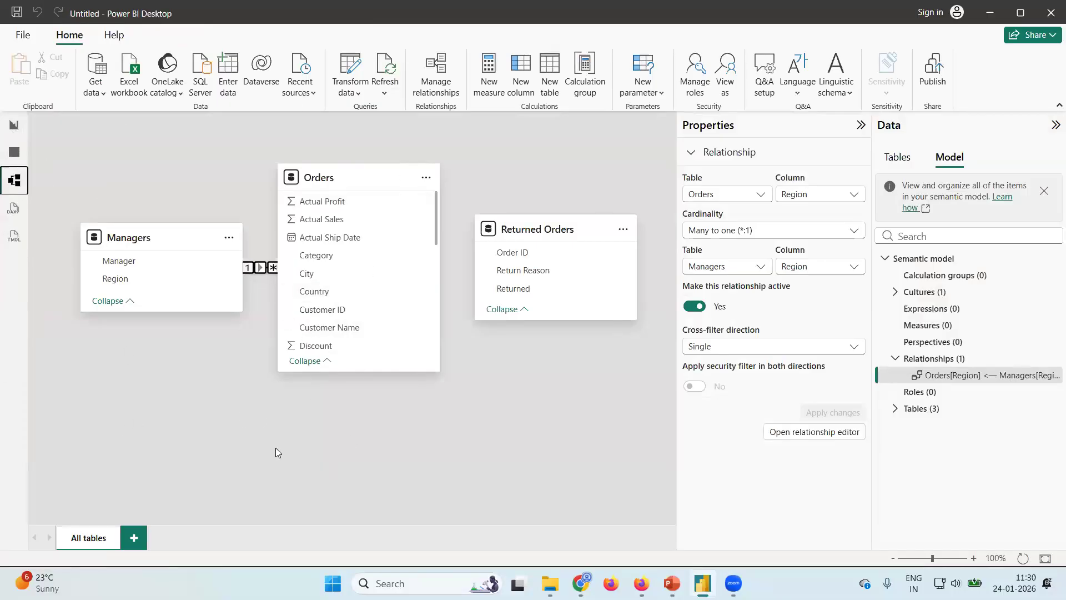
click(14, 129)
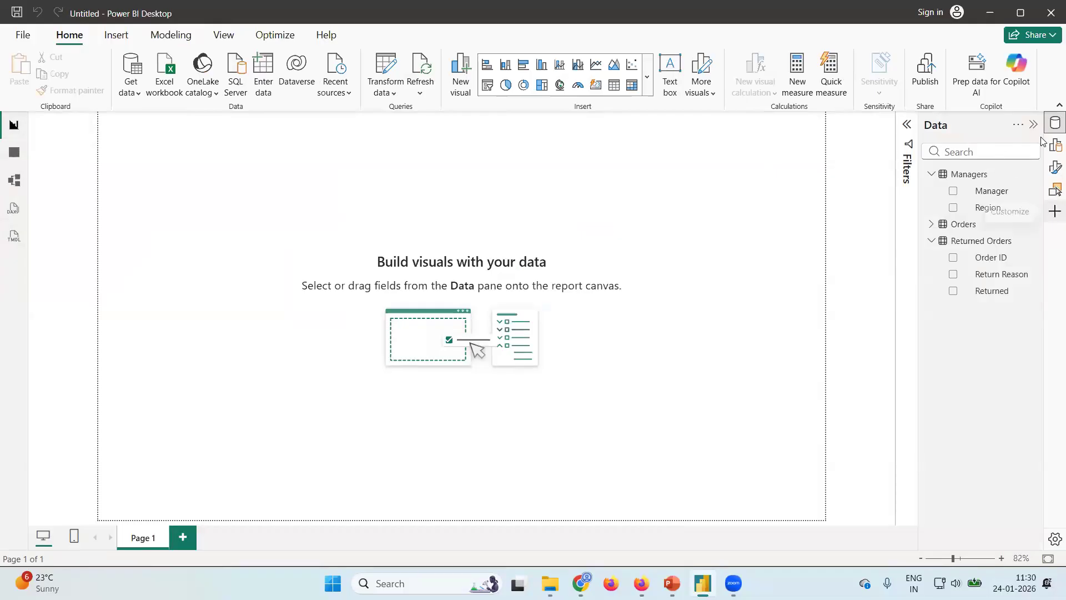
click(933, 175)
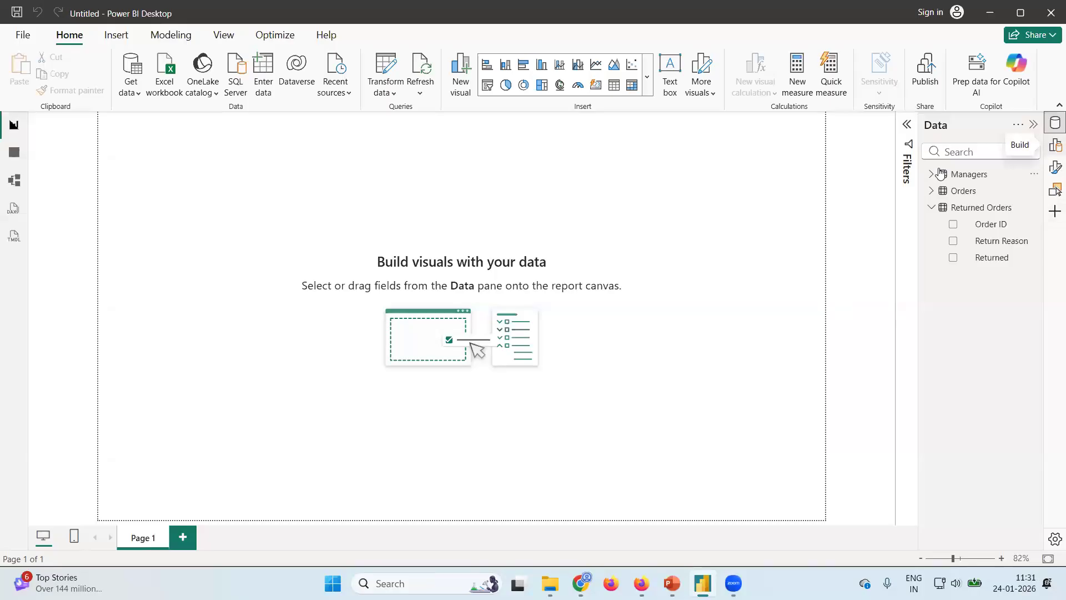
click(1054, 147)
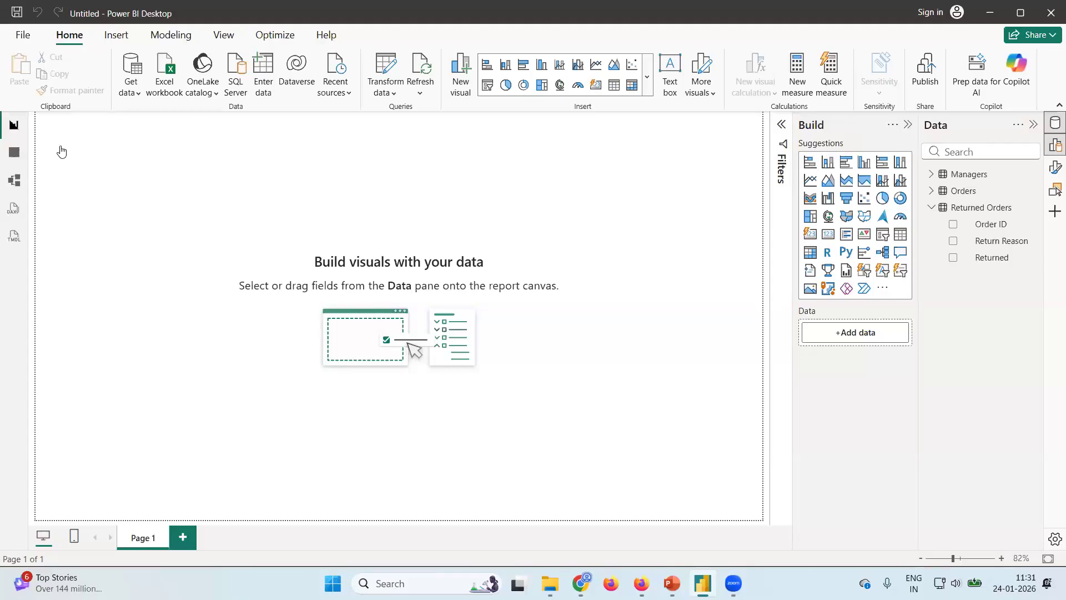
Review the Orders records in the table view at full width and look at the commands available for the Gender column.
click(15, 158)
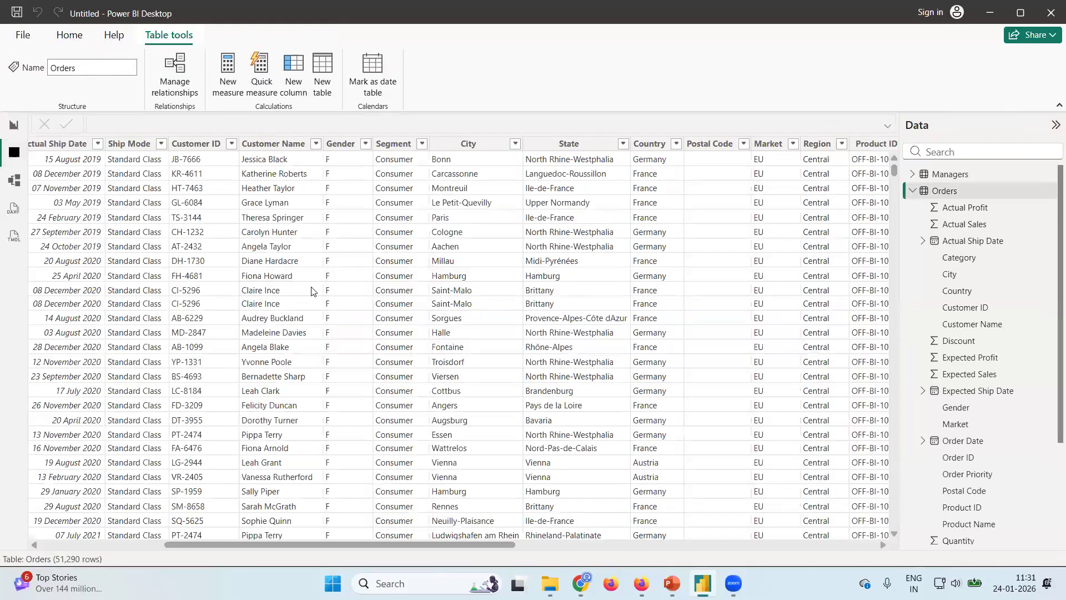
scroll(314, 291, left, 5)
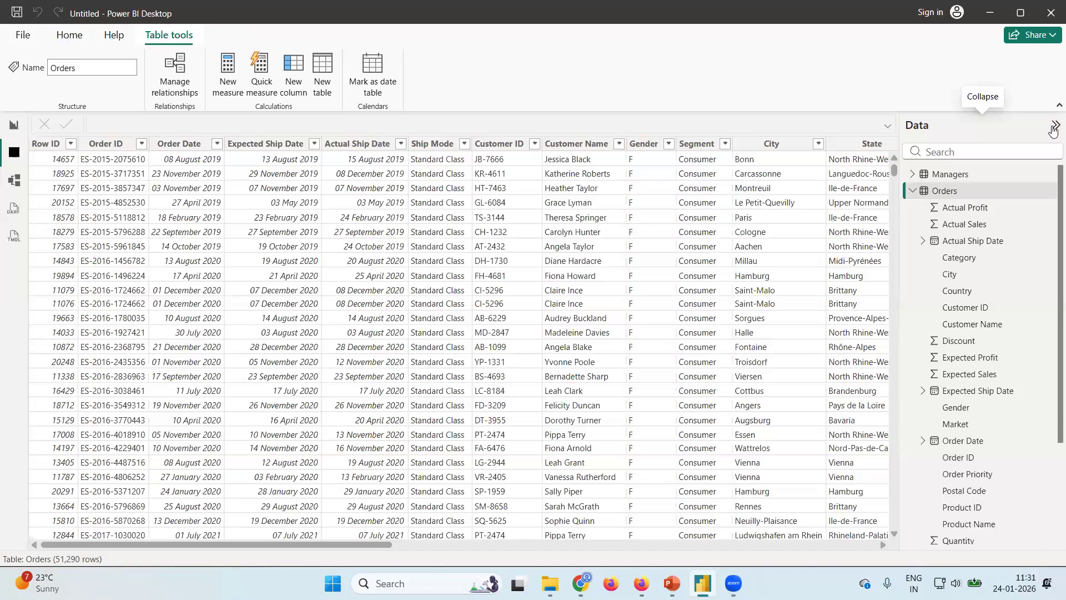
click(1053, 127)
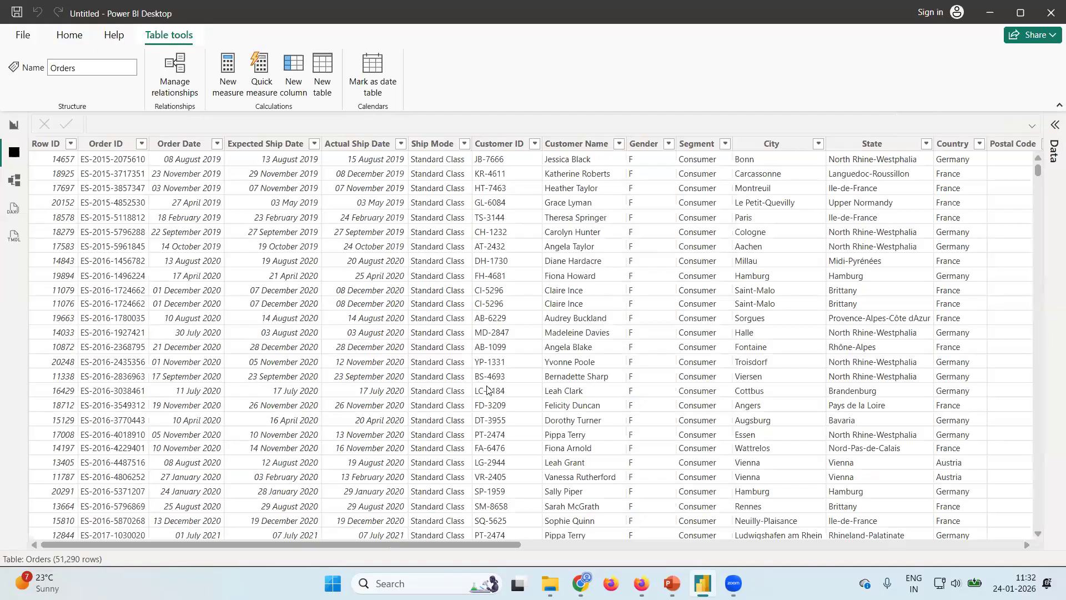
right_click(642, 356)
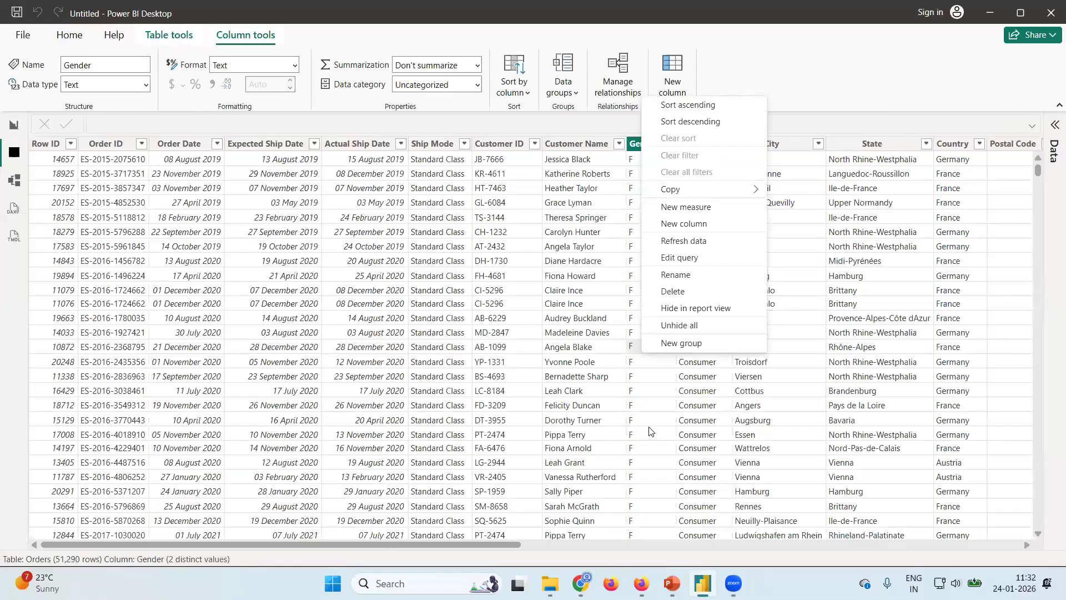
In the report view, collapse Returned Orders, expand Orders, and add its Category field to the blank page as a table visual.
click(13, 126)
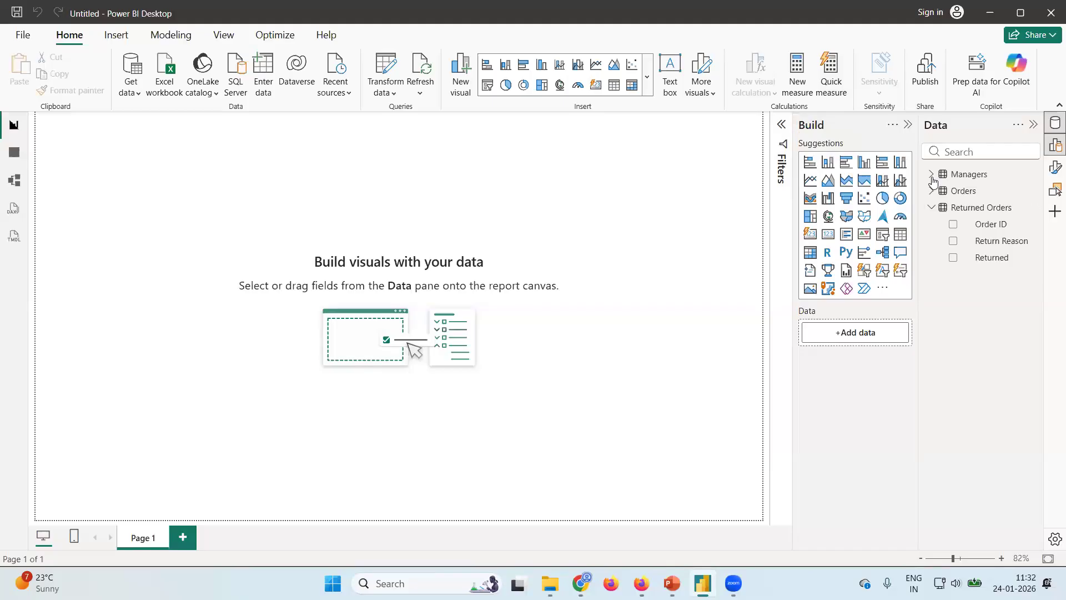
click(933, 207)
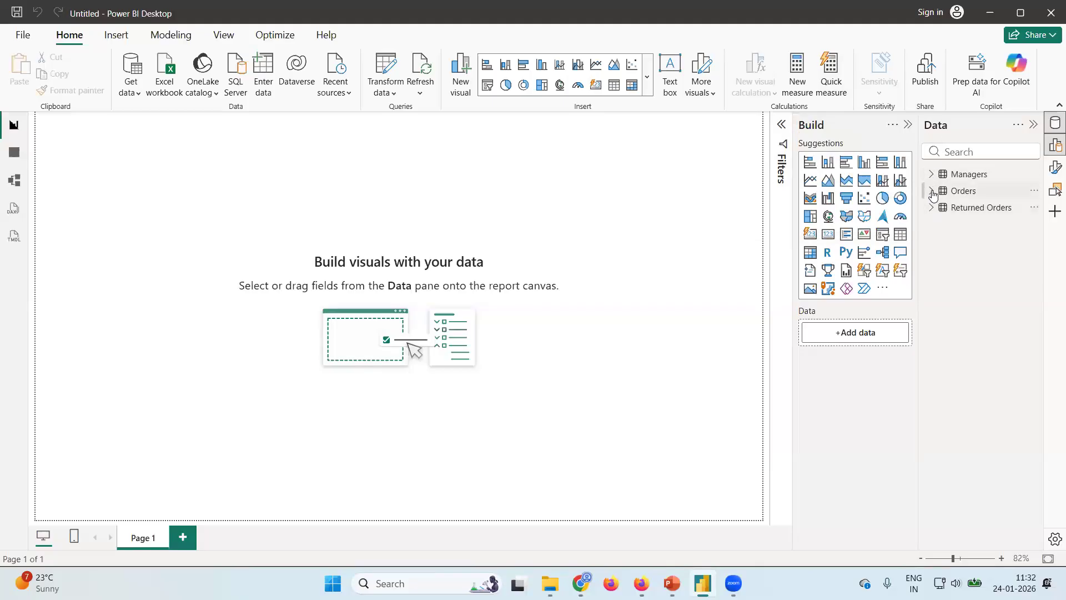
click(932, 191)
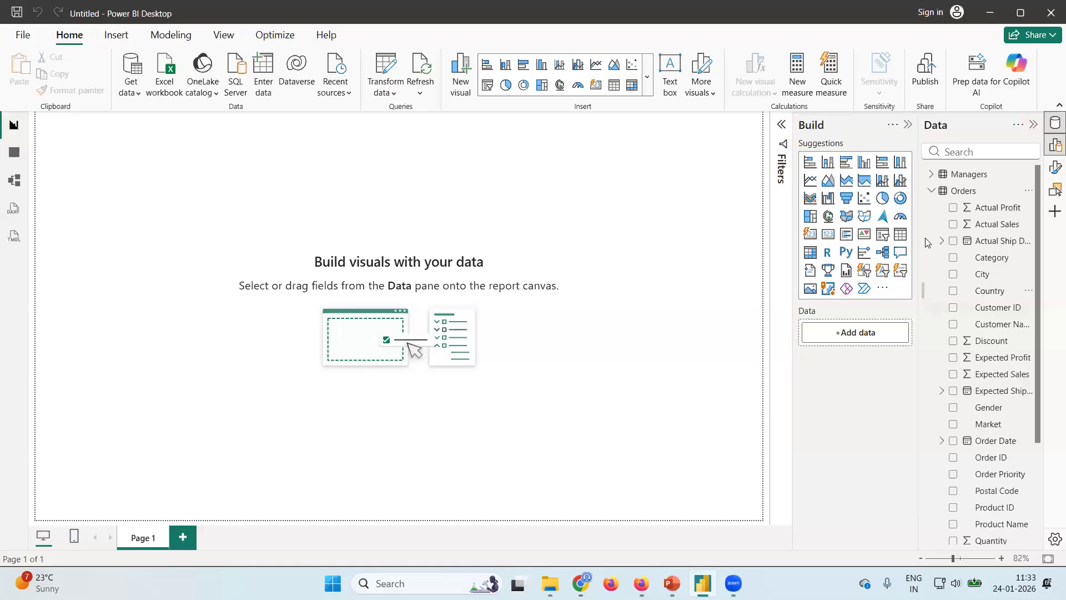
scroll(973, 339, down, 1)
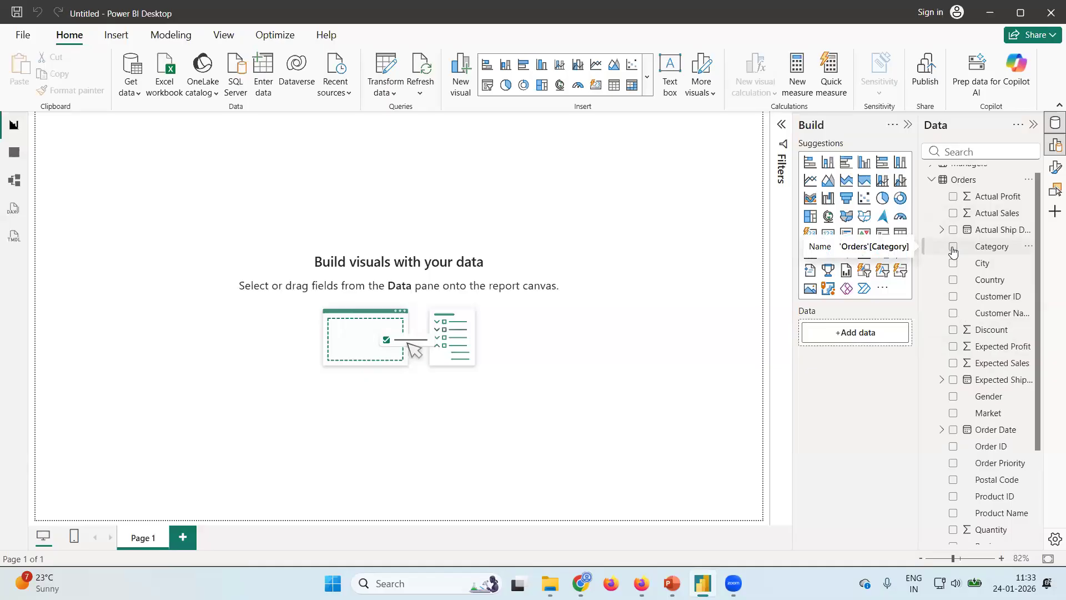
scroll(1007, 371, down, 5)
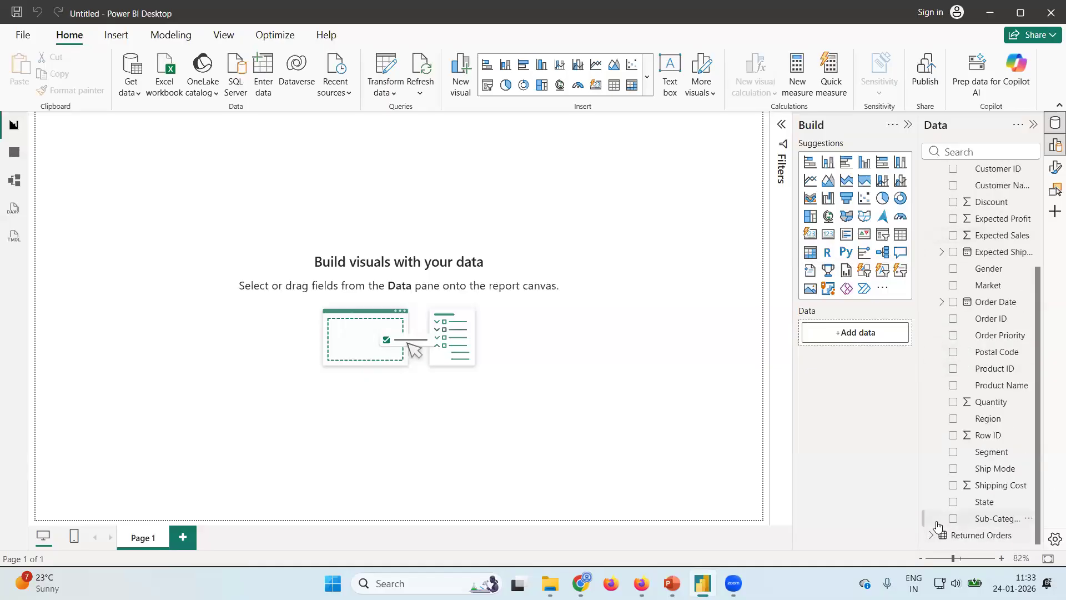
scroll(999, 248, up, 3)
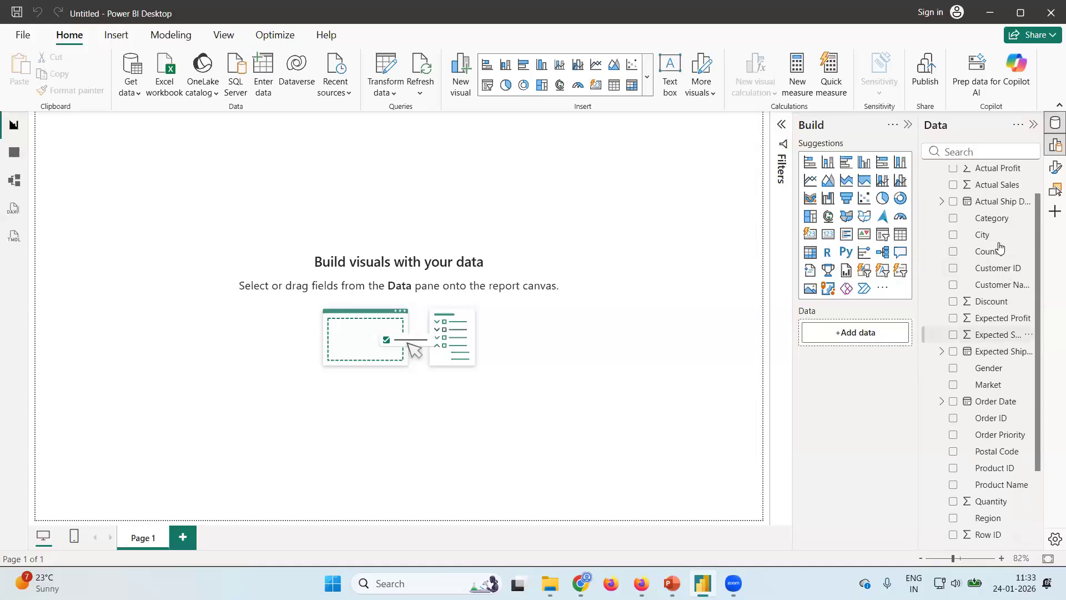
click(953, 222)
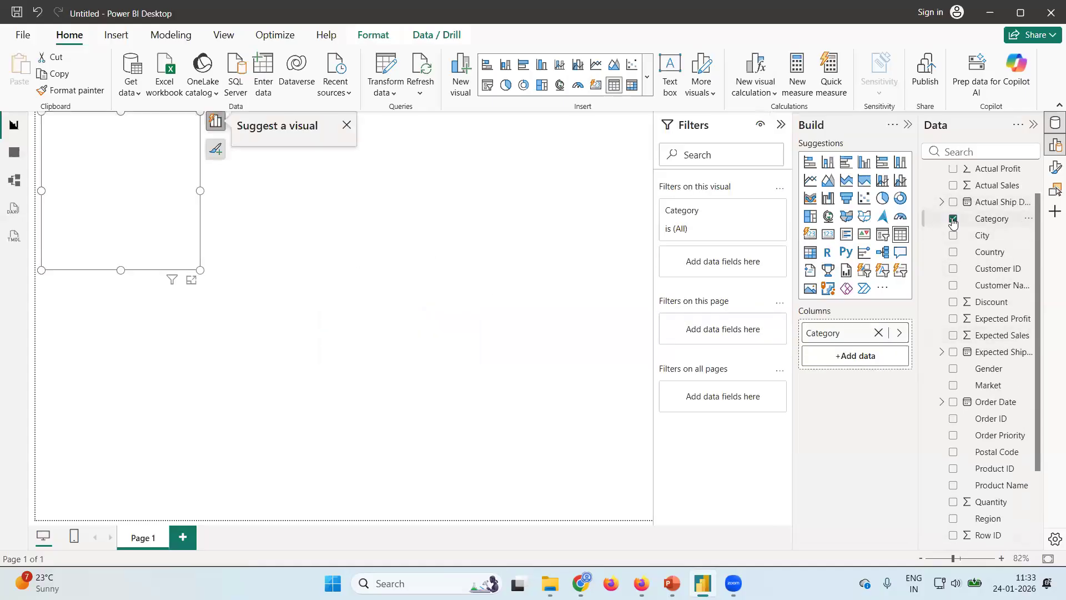
Enlarge the Category table visual to fill the report page, with its formatting options open and the Filters pane collapsed.
drag(170, 246, 659, 469)
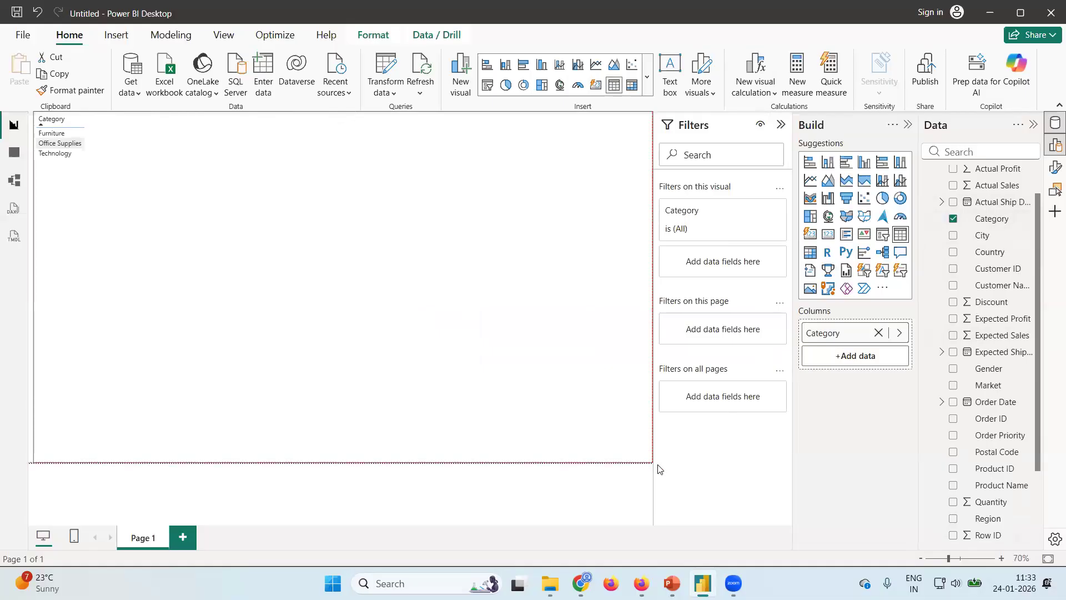
double_click(257, 228)
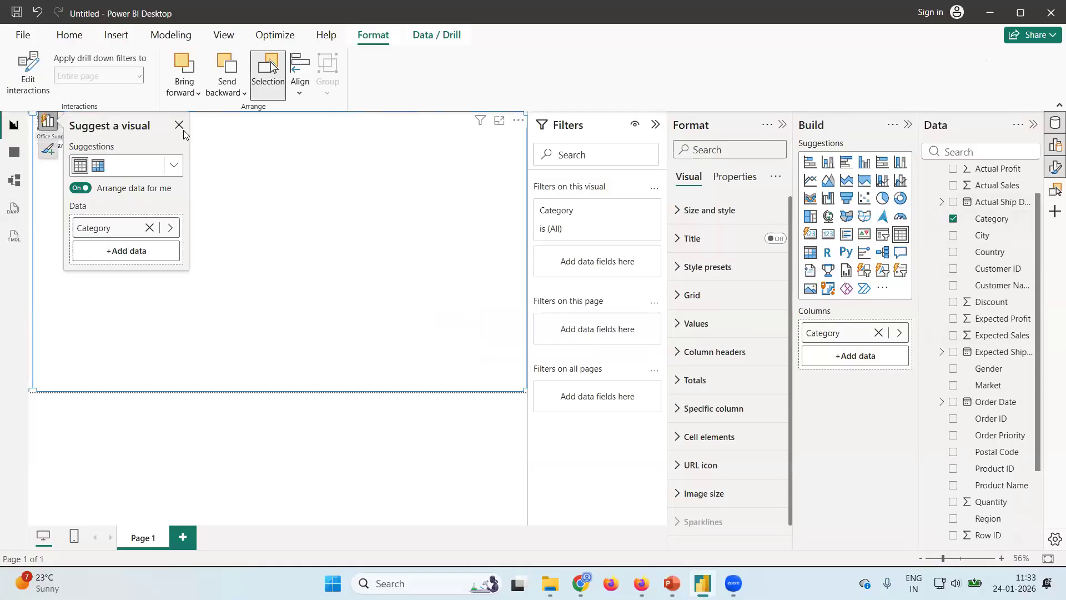
click(178, 127)
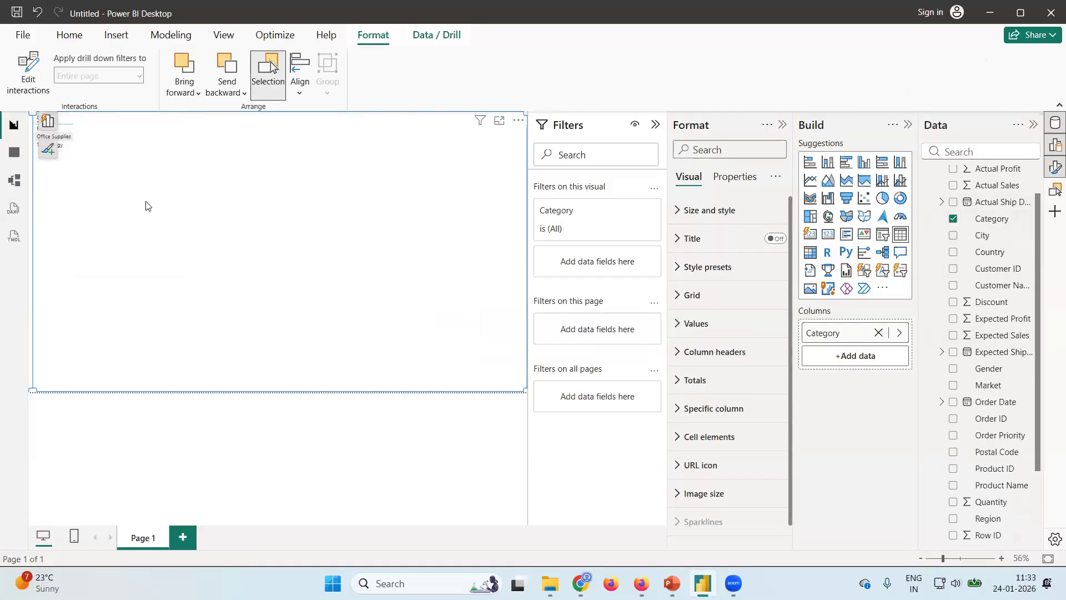
scroll(146, 206, up, 2)
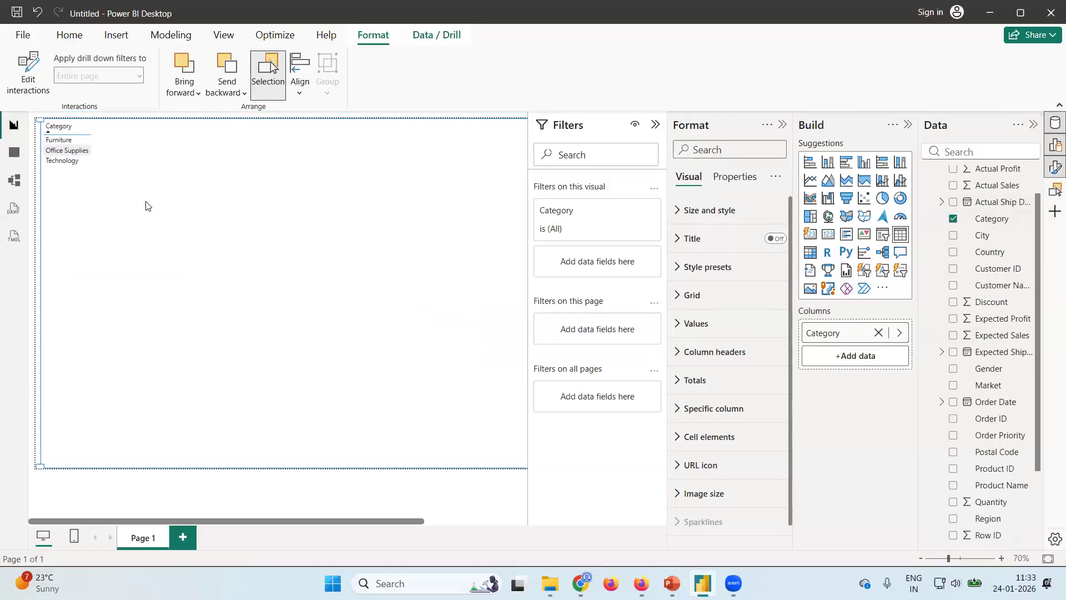
scroll(146, 206, up, 1)
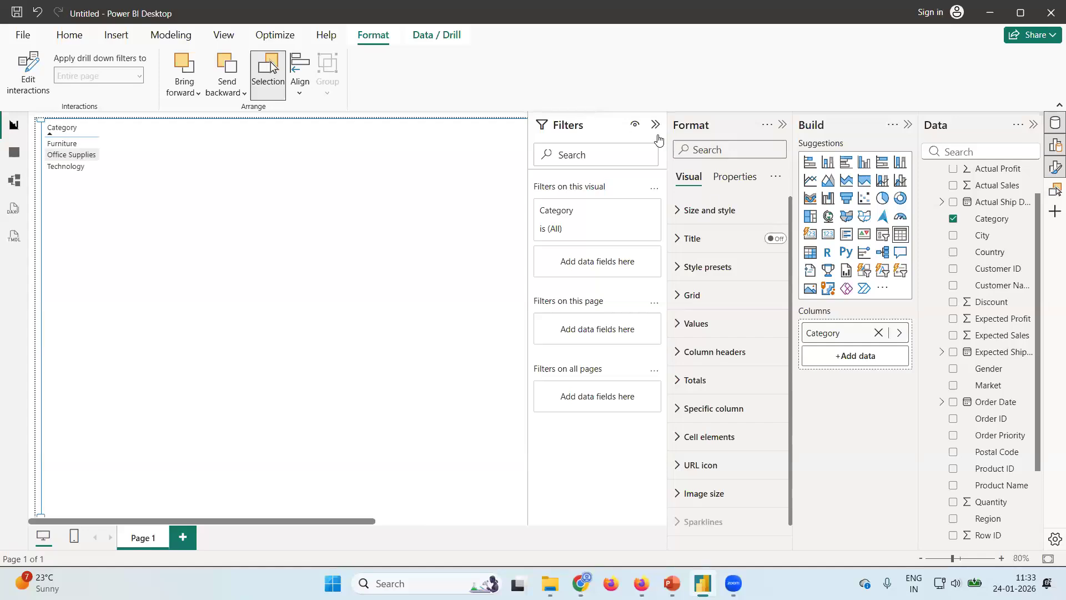
click(656, 124)
click(72, 157)
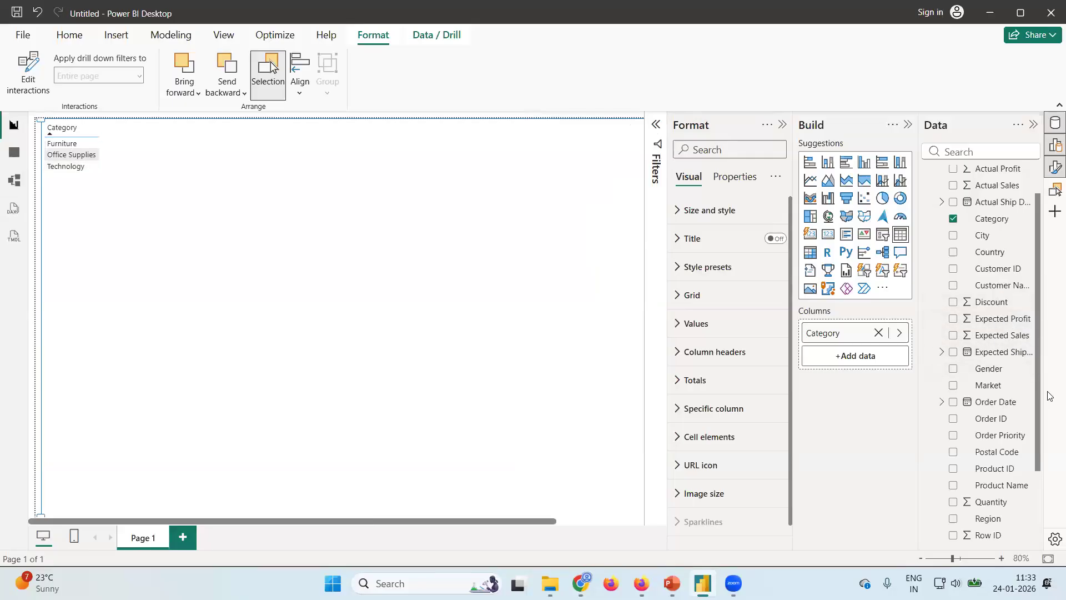
Add the Sub-Category field from Orders as a second column of the Category table visual.
scroll(1047, 422, down, 2)
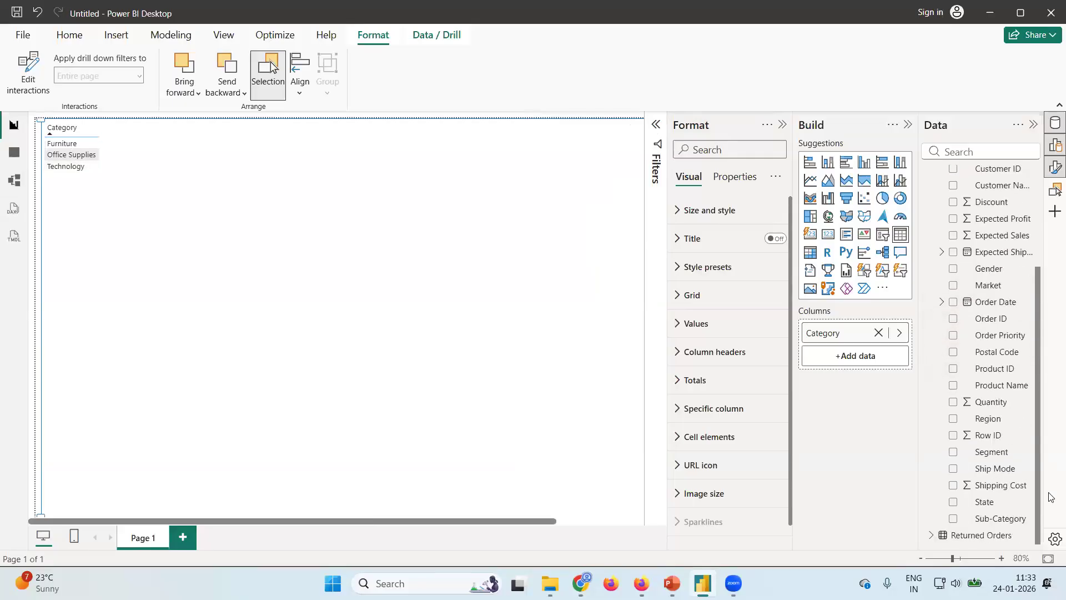
click(954, 519)
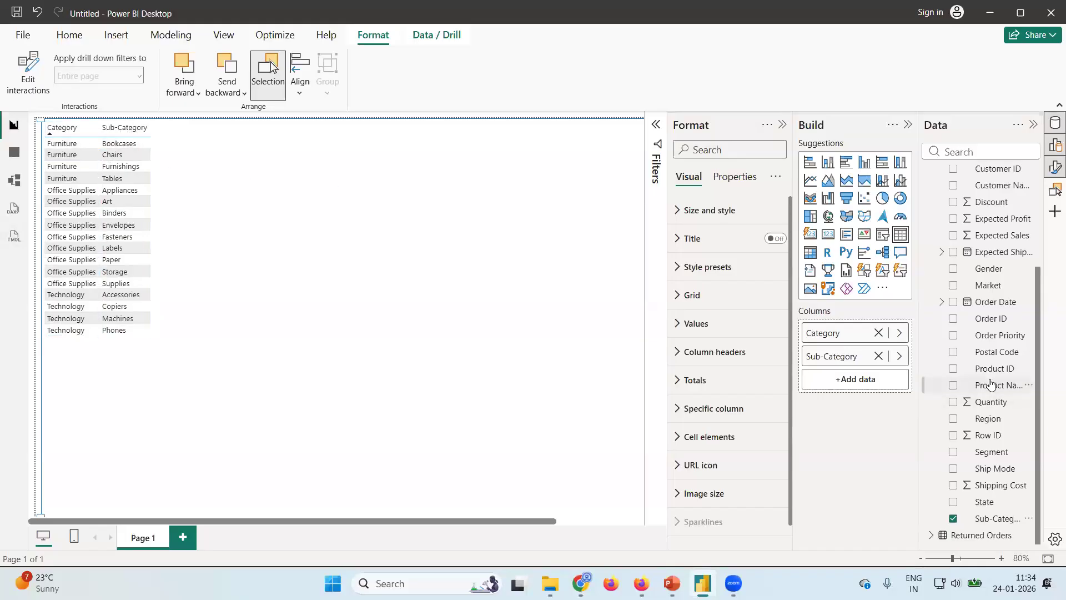
scroll(922, 381, up, 3)
scroll(922, 385, down, 3)
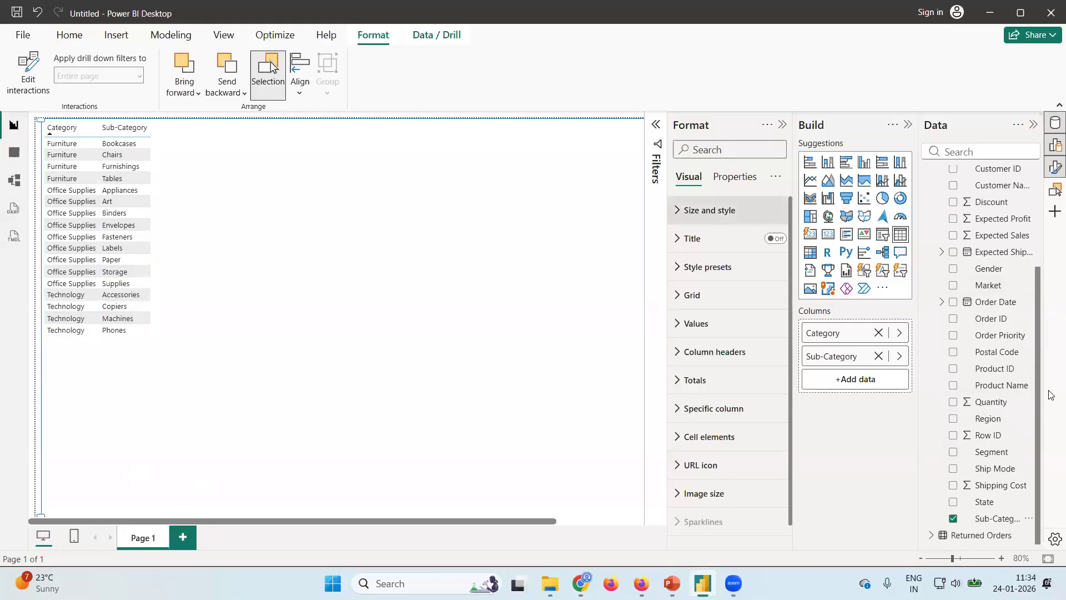
scroll(1040, 333, up, 5)
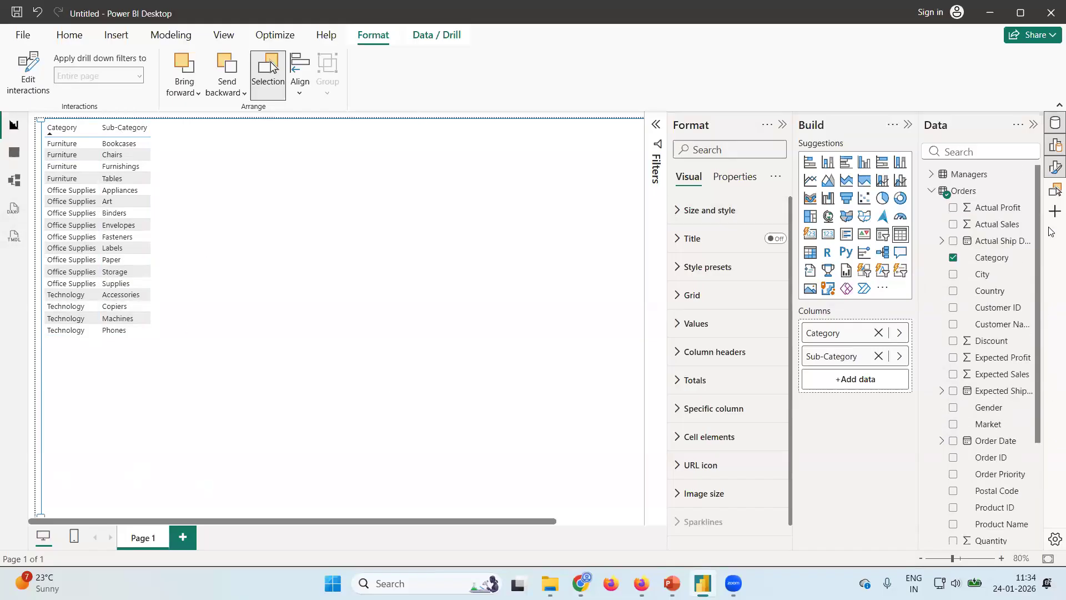
Add the Actual Profit field from Orders to the Category and Sub-Category visual.
scroll(1039, 260, down, 5)
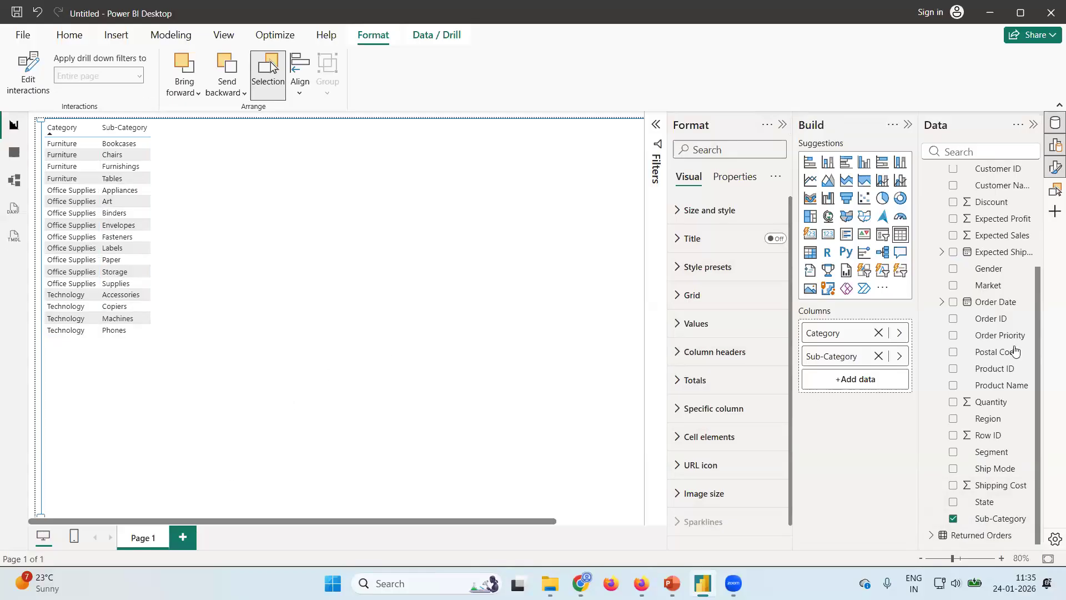
scroll(1008, 272, up, 5)
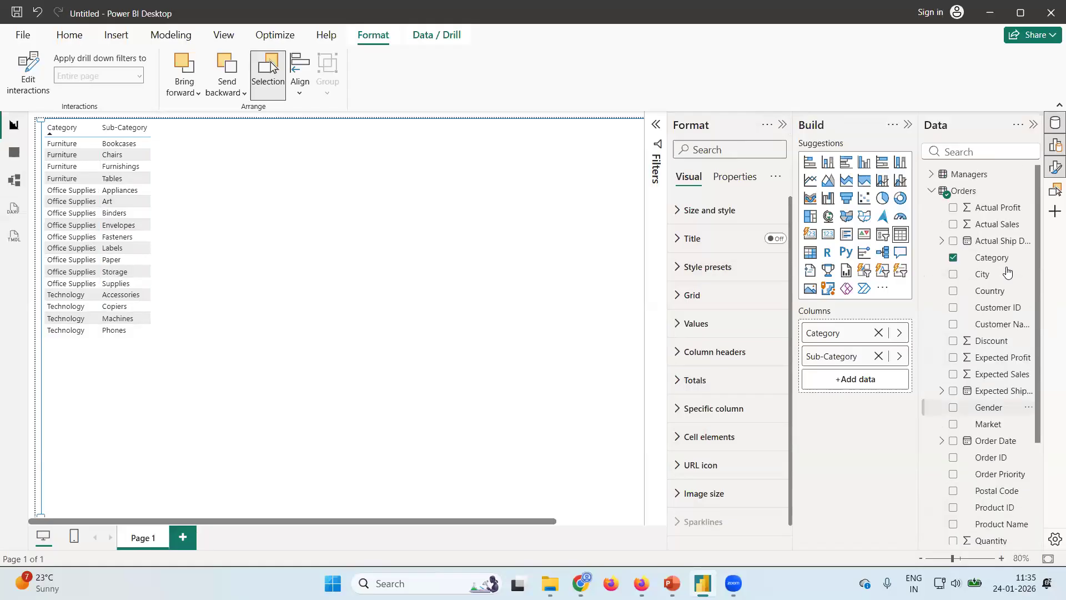
click(953, 208)
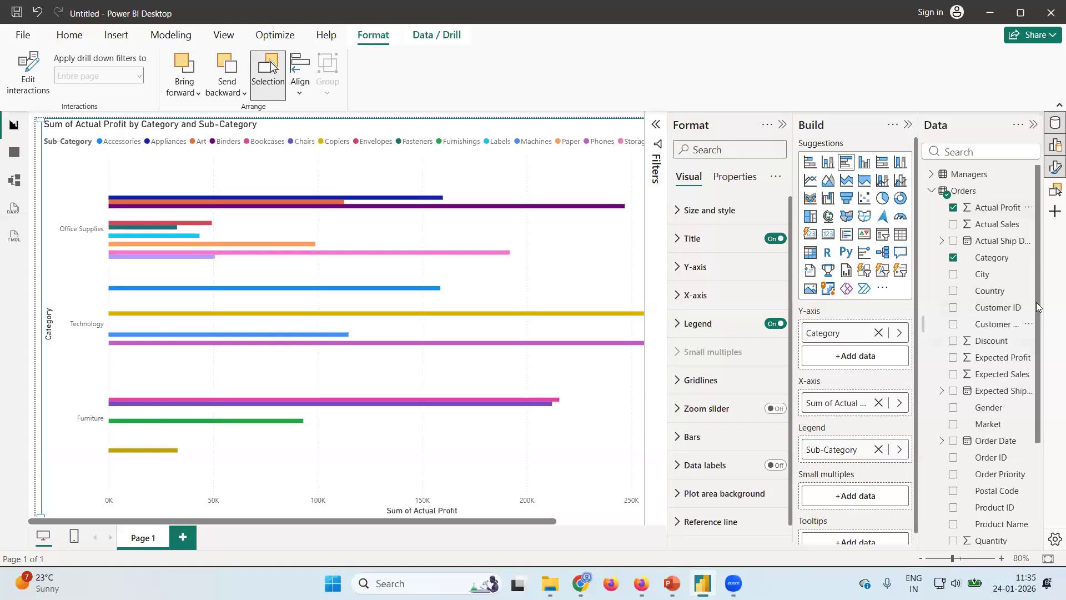
Remove Sub-Category from the profit chart, collapse the Format pane, and dismiss the visual suggestions.
drag(1037, 306, 1037, 410)
click(954, 519)
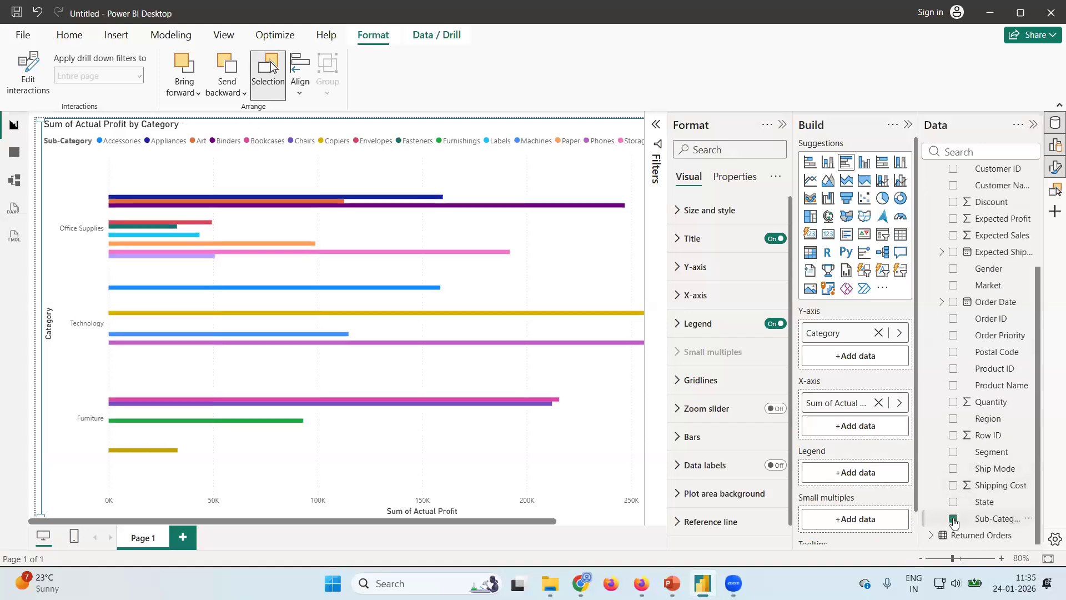
click(781, 125)
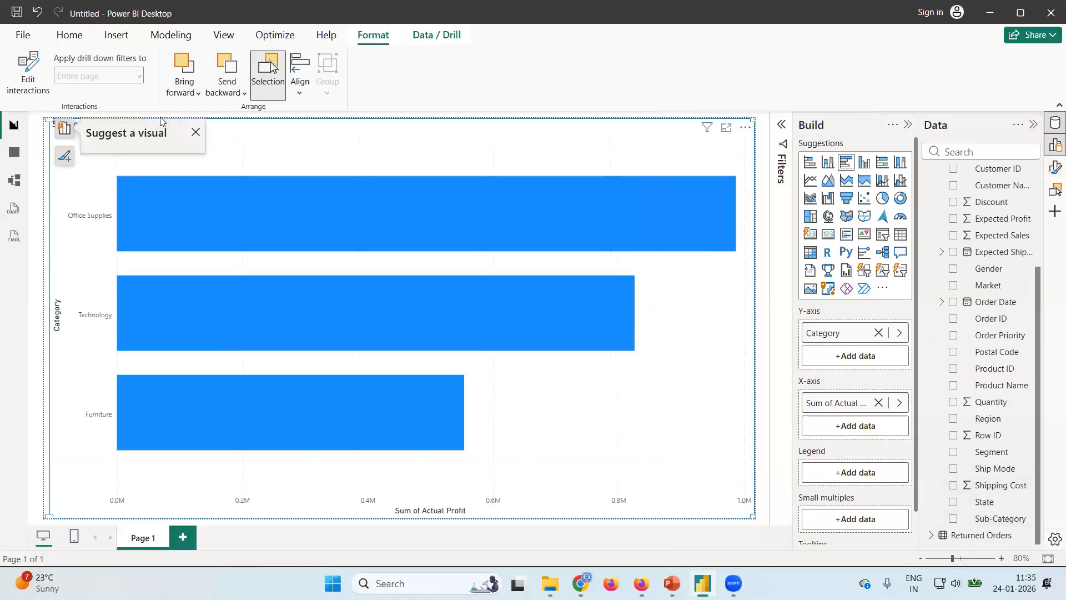
click(196, 132)
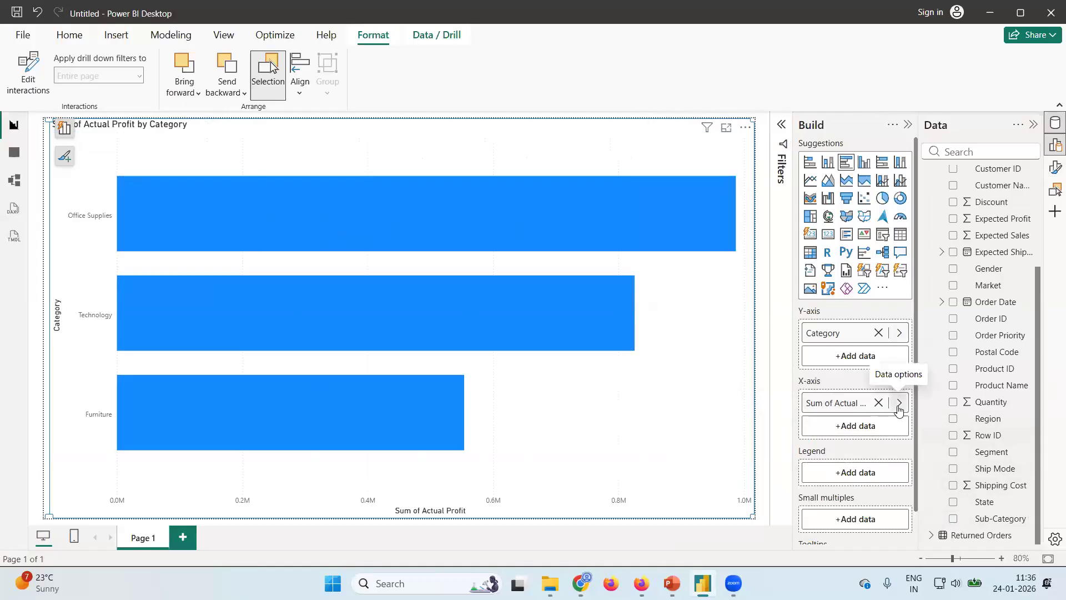
Review the summarization choices for Actual Profit on the X-axis and keep Sum.
click(899, 404)
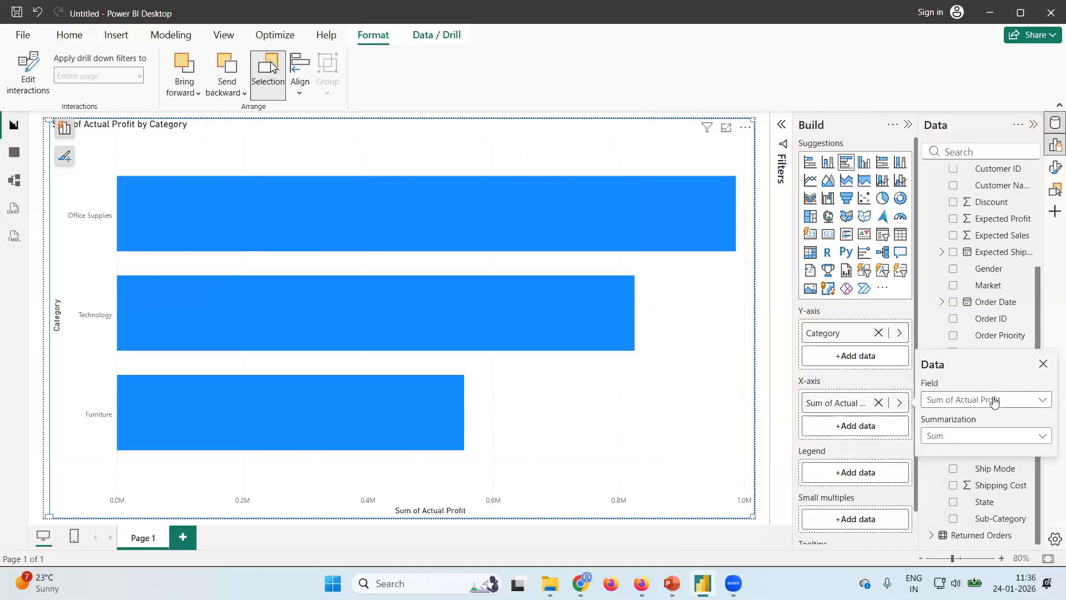
click(1042, 437)
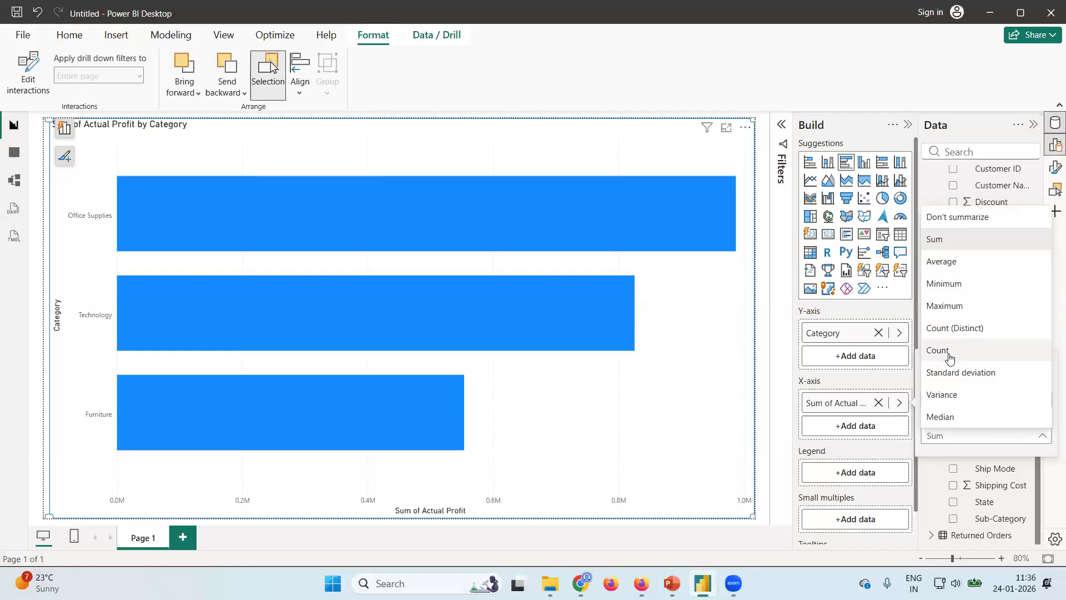
click(954, 240)
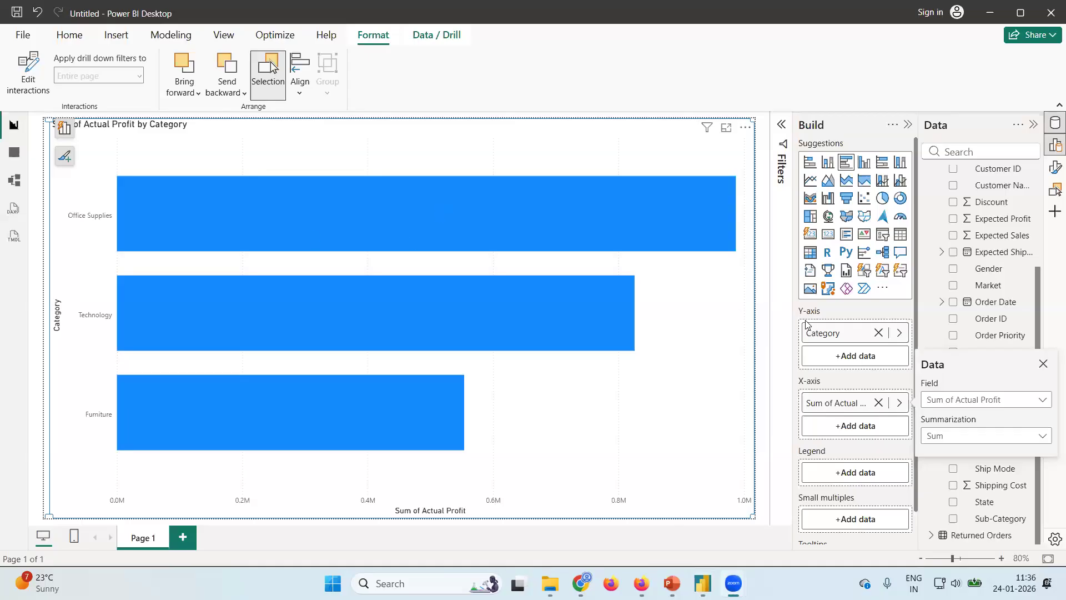
Add a second report page and place the Year level of the Order Date hierarchy on it as a table visual.
click(179, 539)
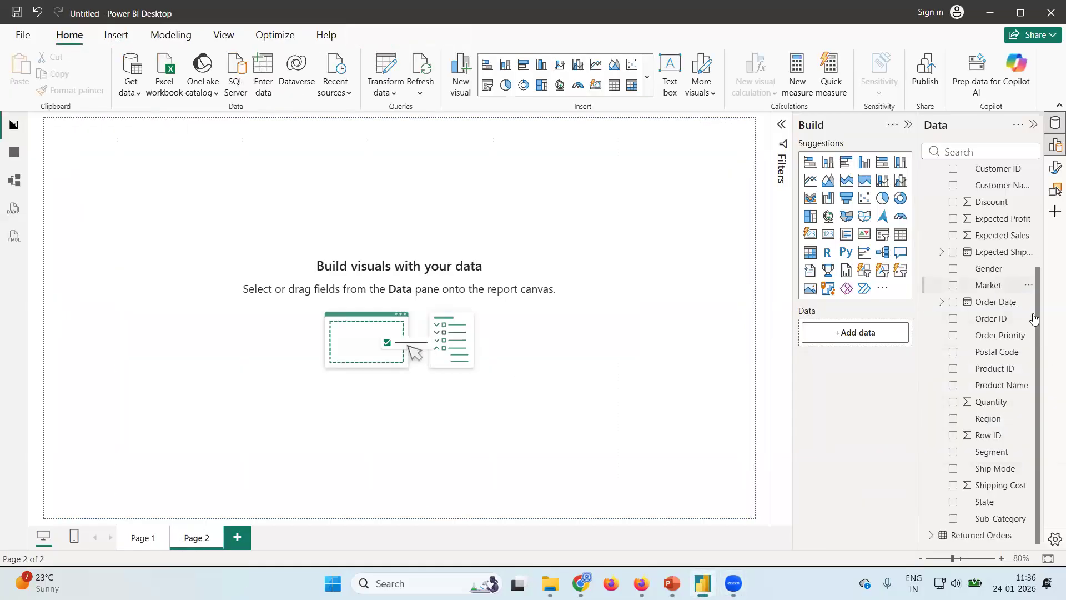
click(942, 302)
click(952, 318)
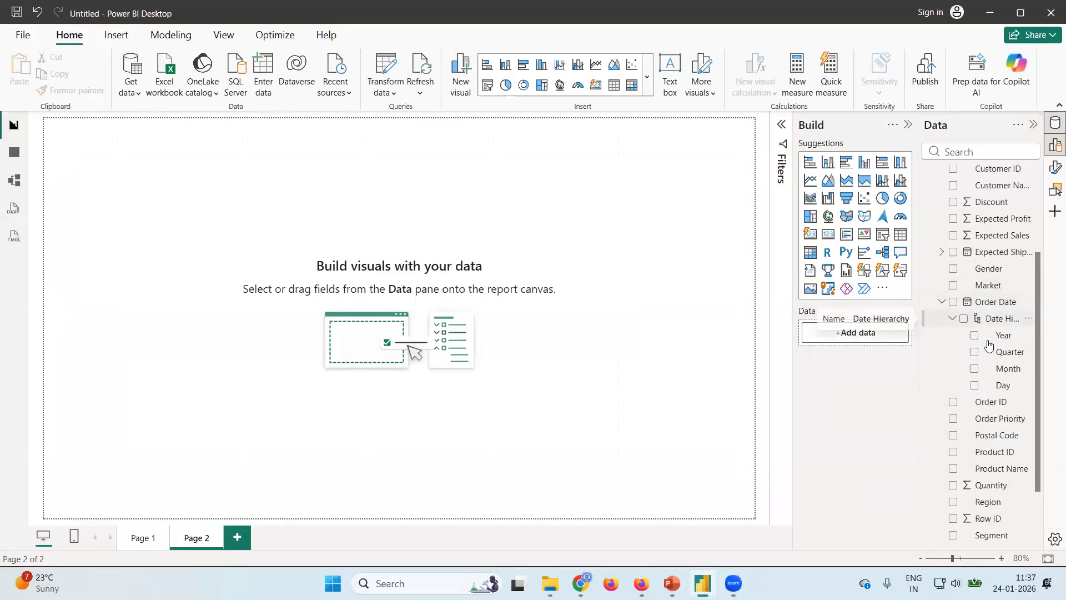
click(975, 337)
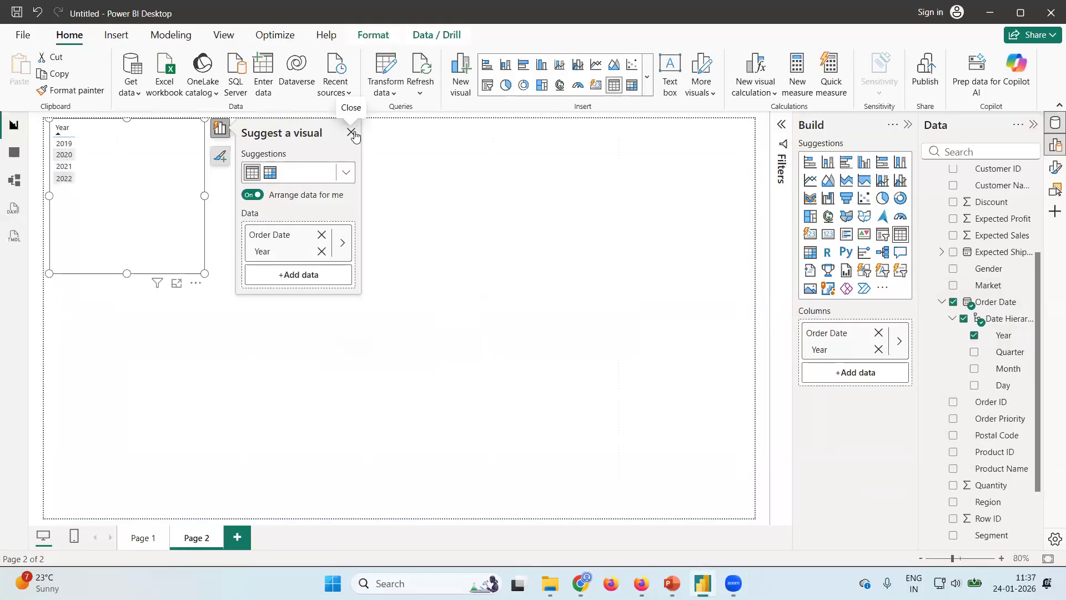
click(354, 135)
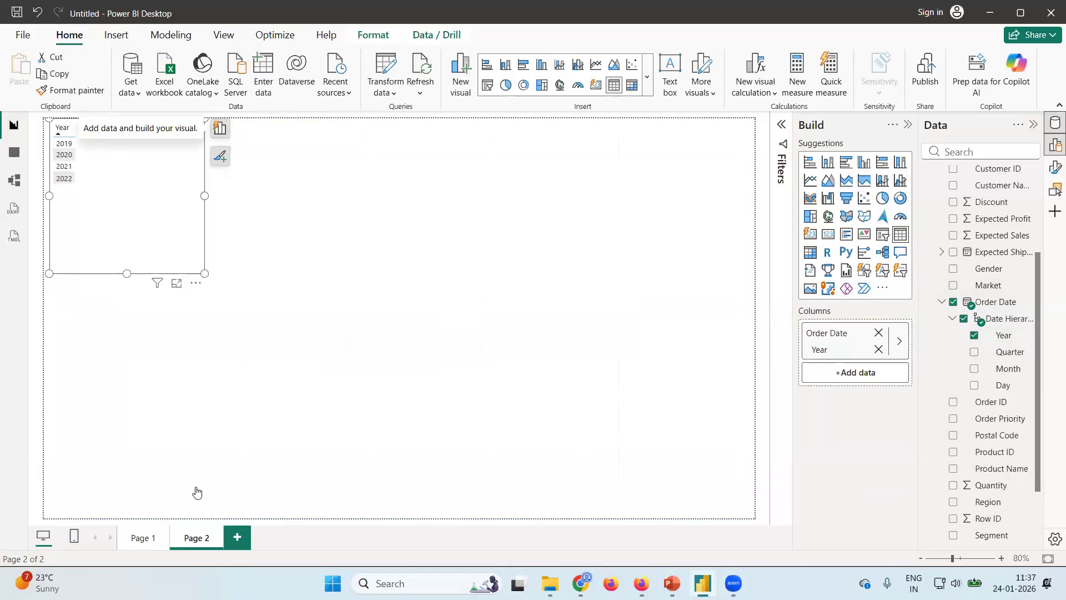
Delete Page 2 from the report.
click(221, 536)
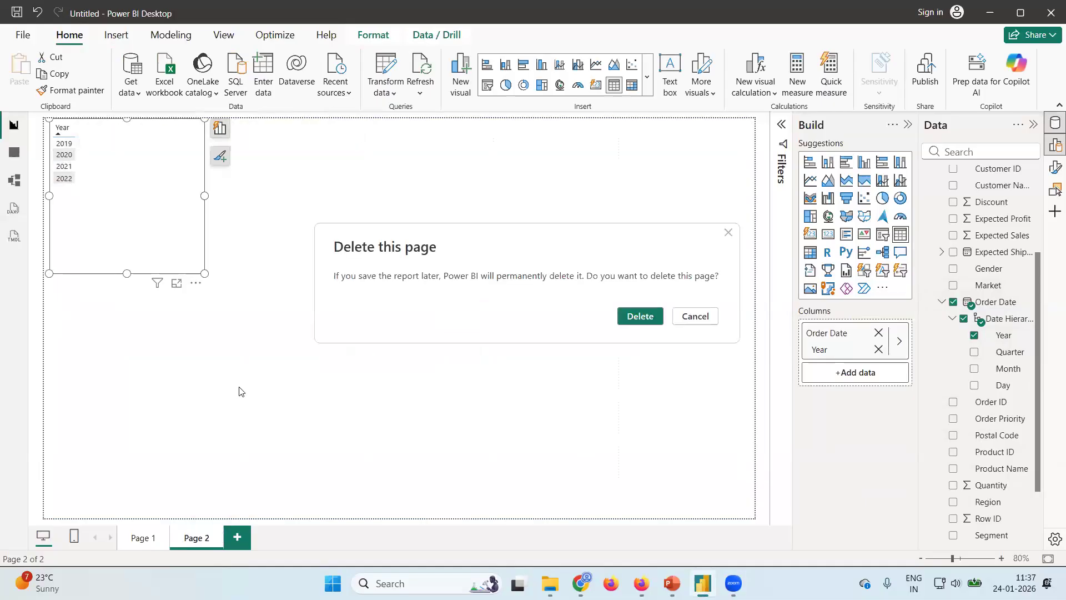
click(641, 316)
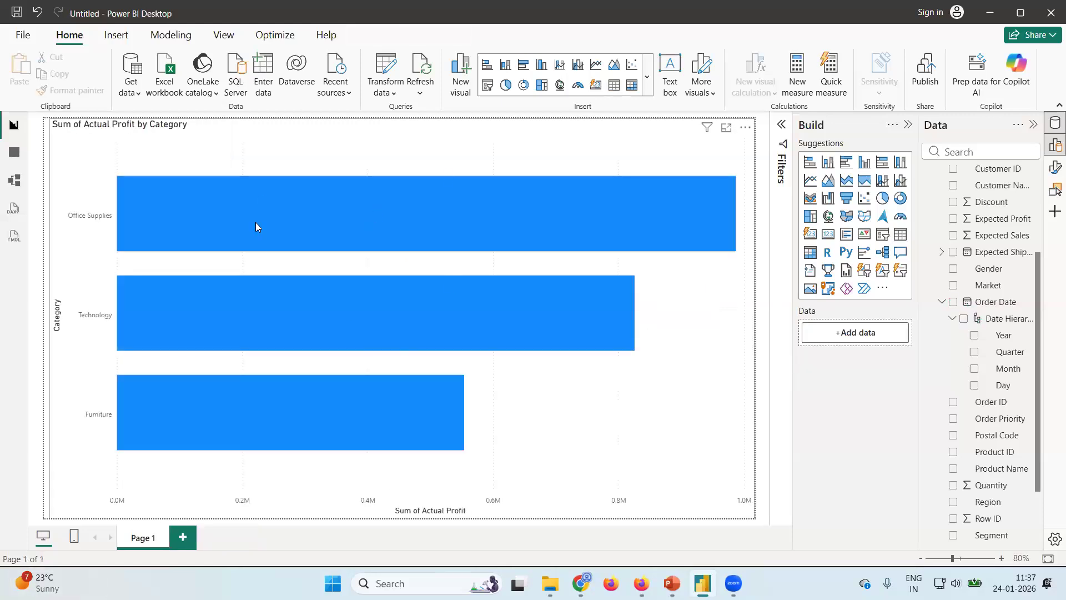
Select the Actual Profit by Category bar chart on Page 1 and inspect the data tooltip of the Office Supplies bar.
mouse_move(425, 229)
scroll(948, 261, up, 3)
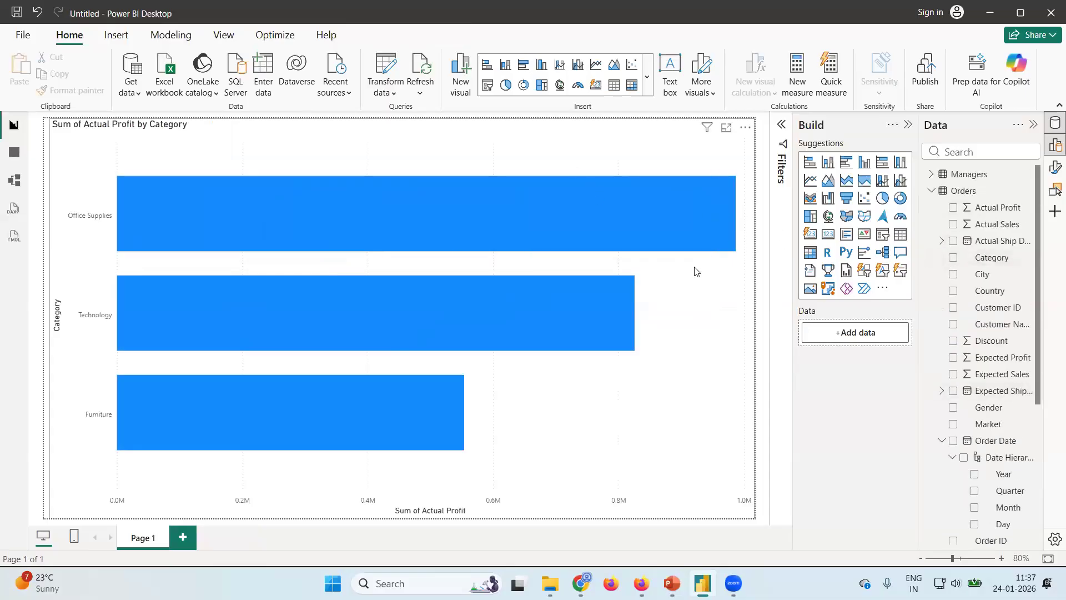
click(688, 394)
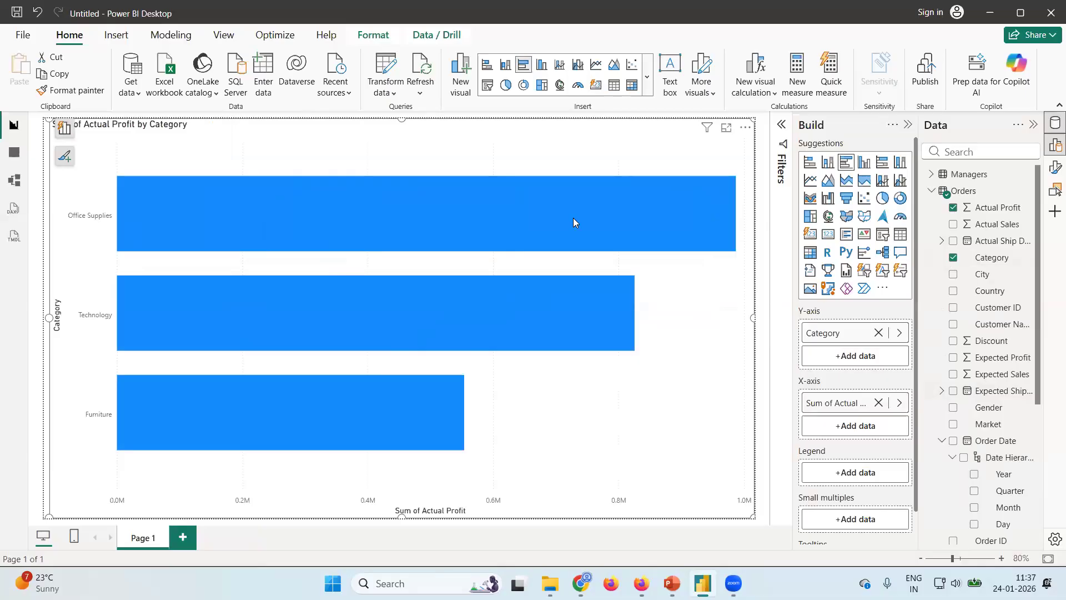
mouse_move(669, 240)
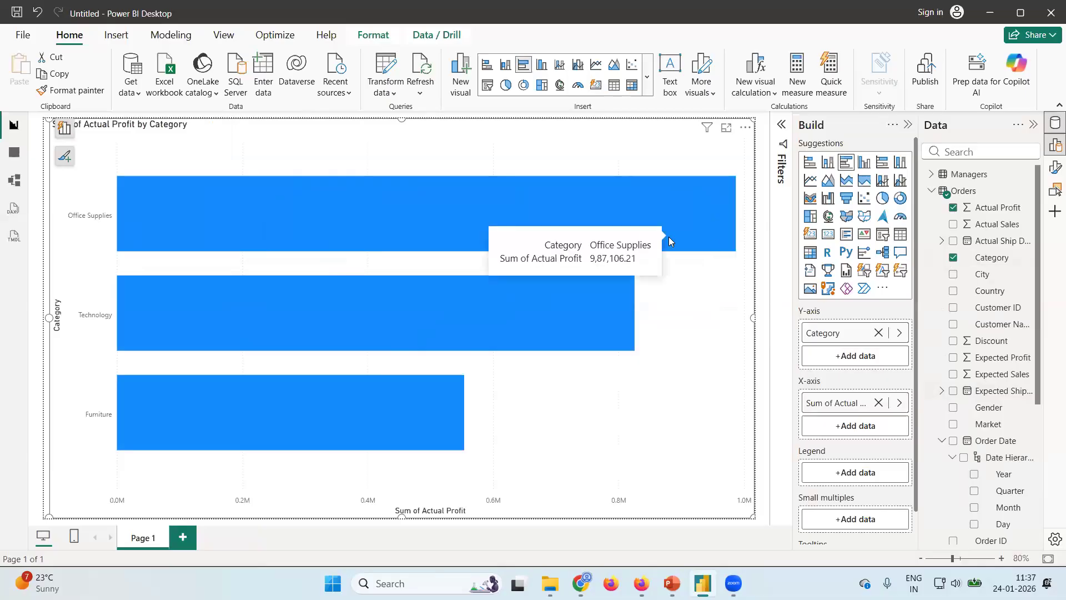
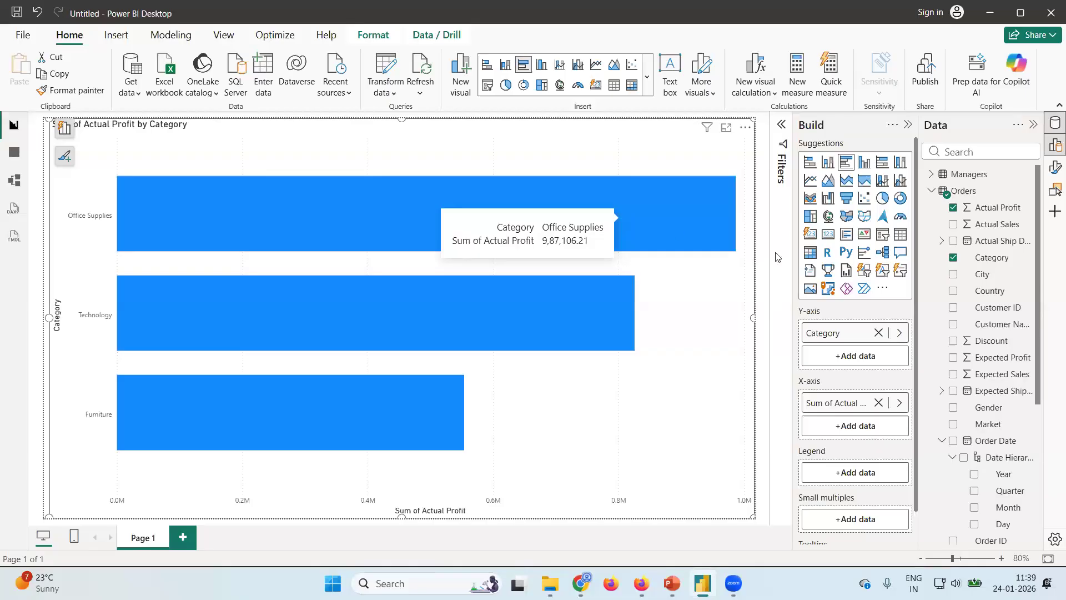
Try Region as the legend of the Actual Profit by Category bar chart on Page 1, and take it off again.
scroll(981, 396, down, 3)
scroll(981, 396, down, 5)
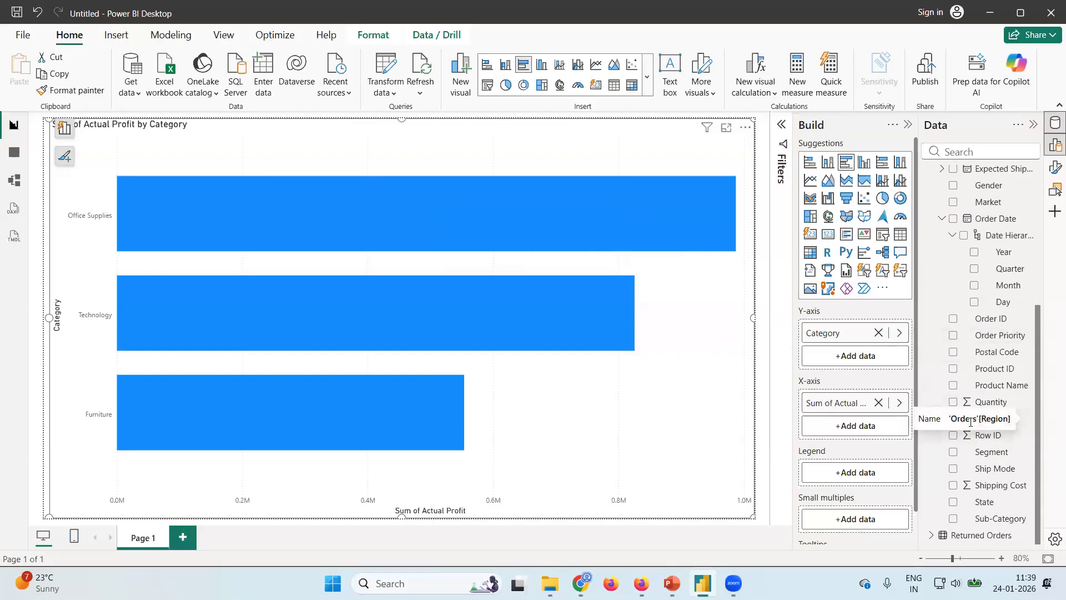
drag(984, 422, 858, 473)
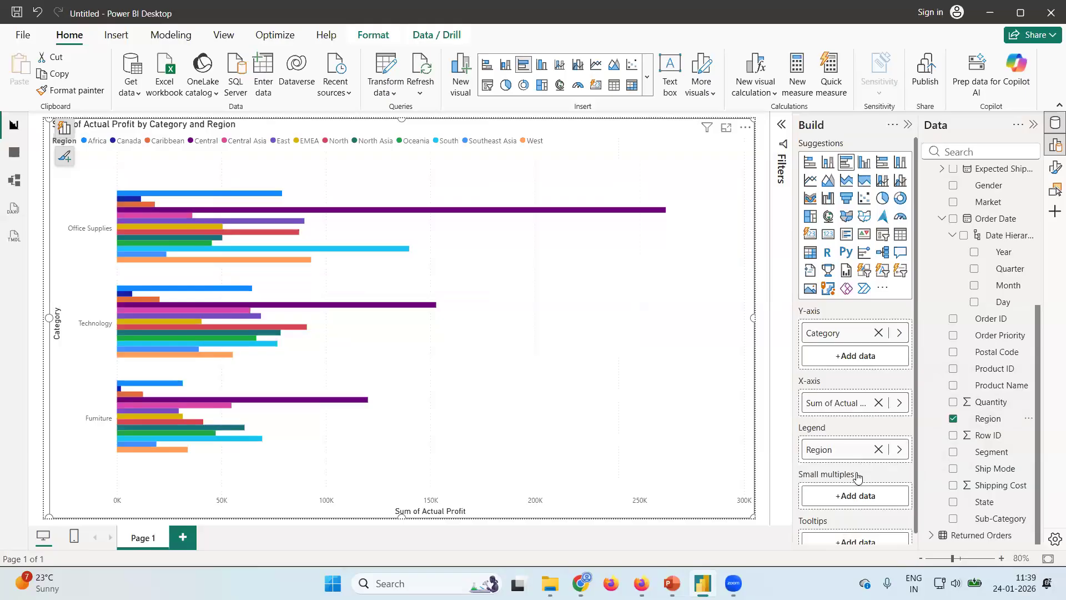
key(ctrl+z)
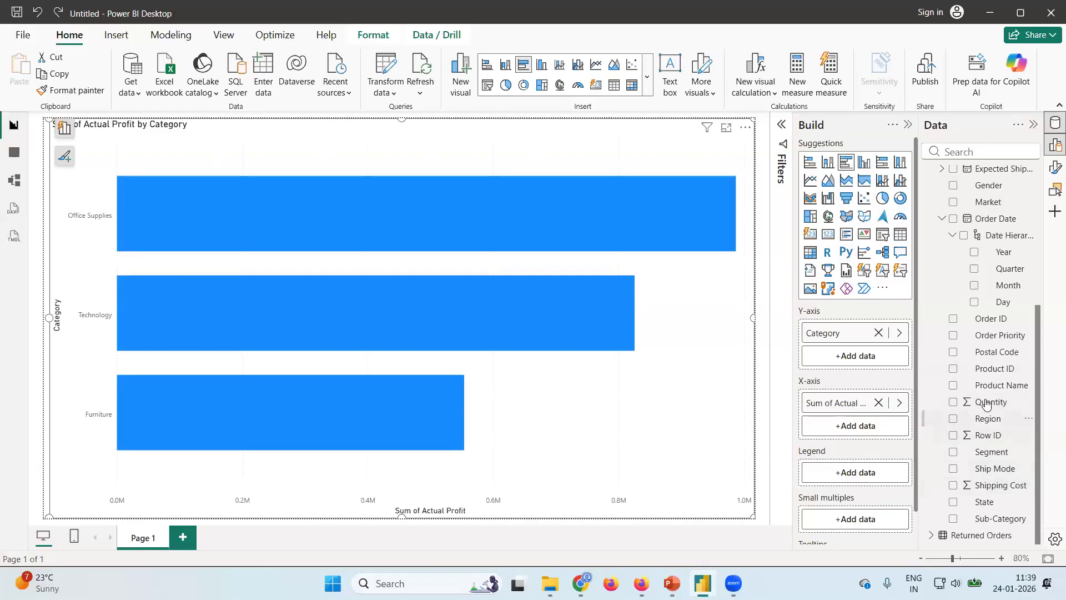
click(953, 420)
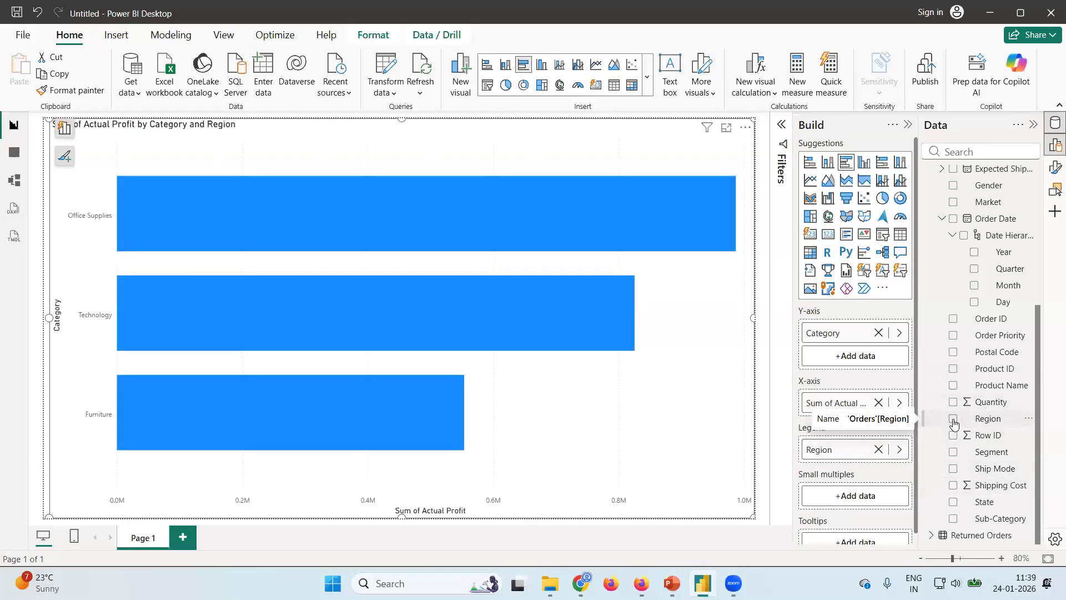
click(953, 420)
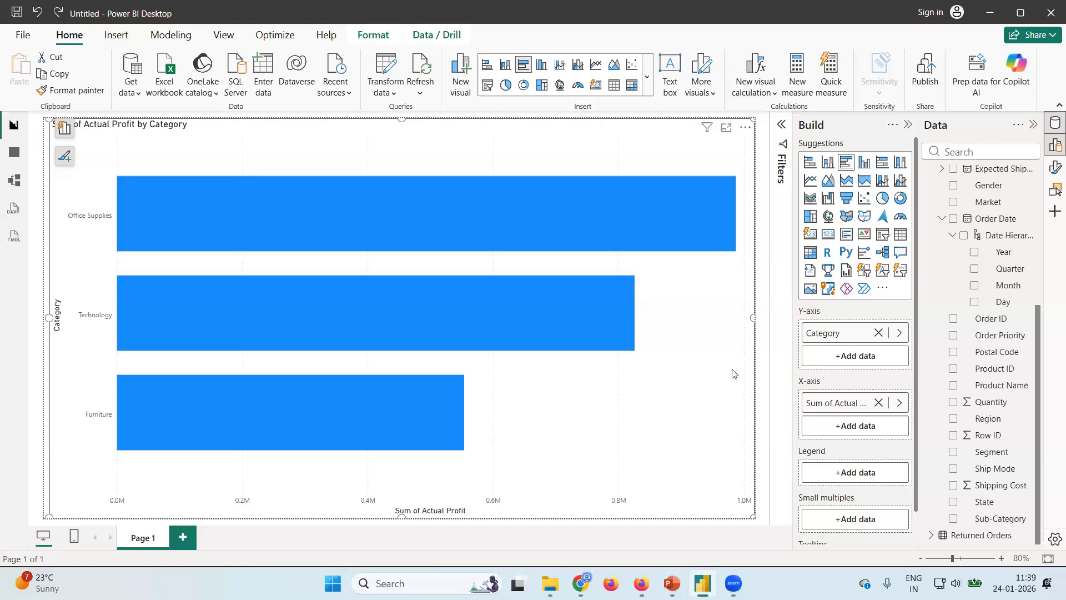
Add a second report page and place Actual Profit from the Orders table on it.
click(183, 537)
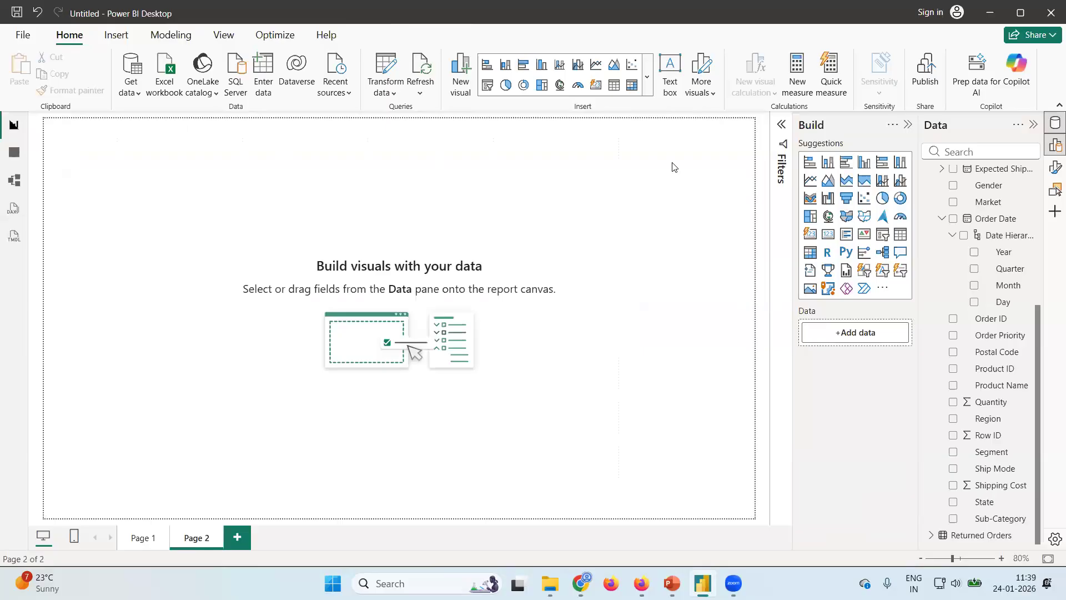
scroll(965, 244, up, 4)
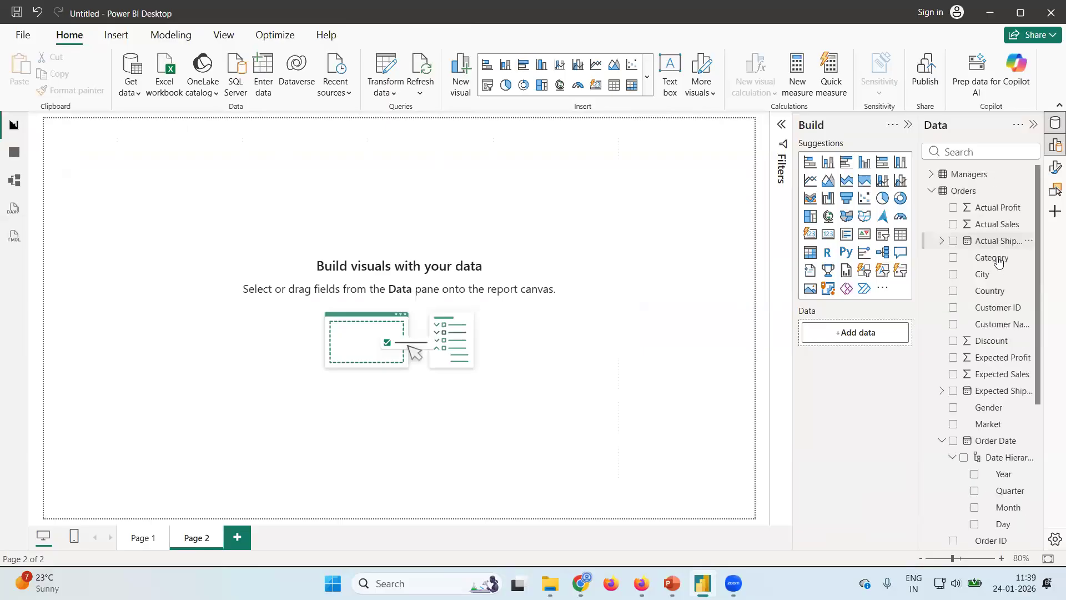
click(953, 209)
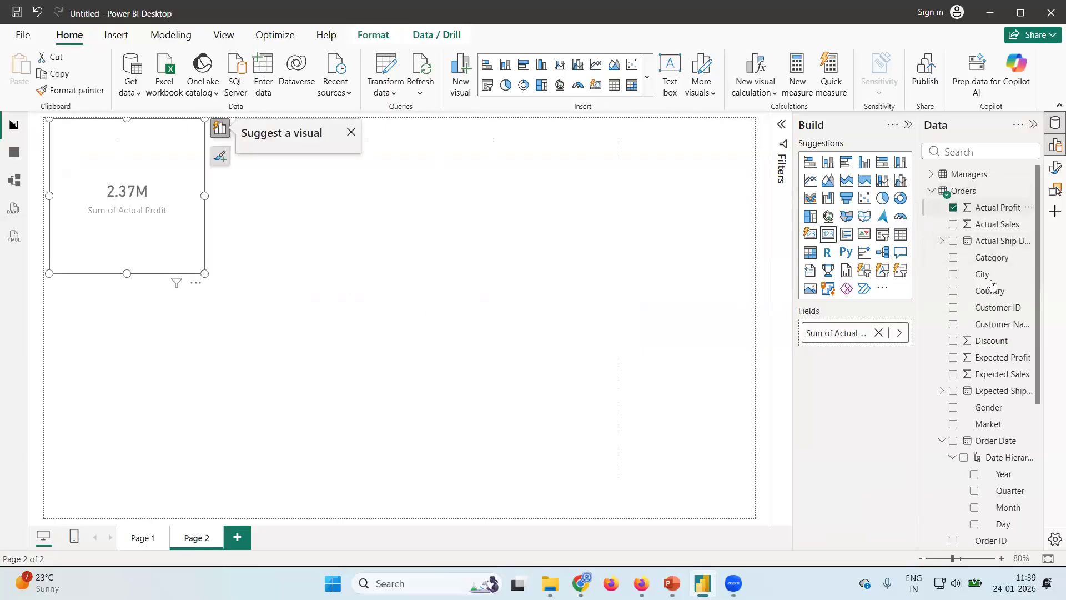
scroll(967, 246, down, 3)
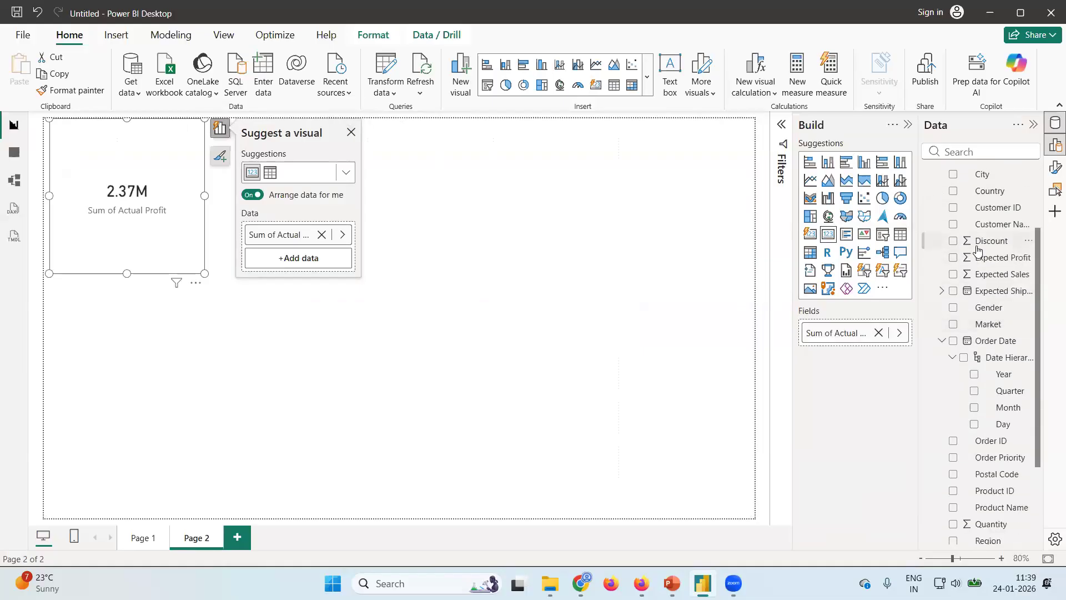
scroll(966, 247, up, 3)
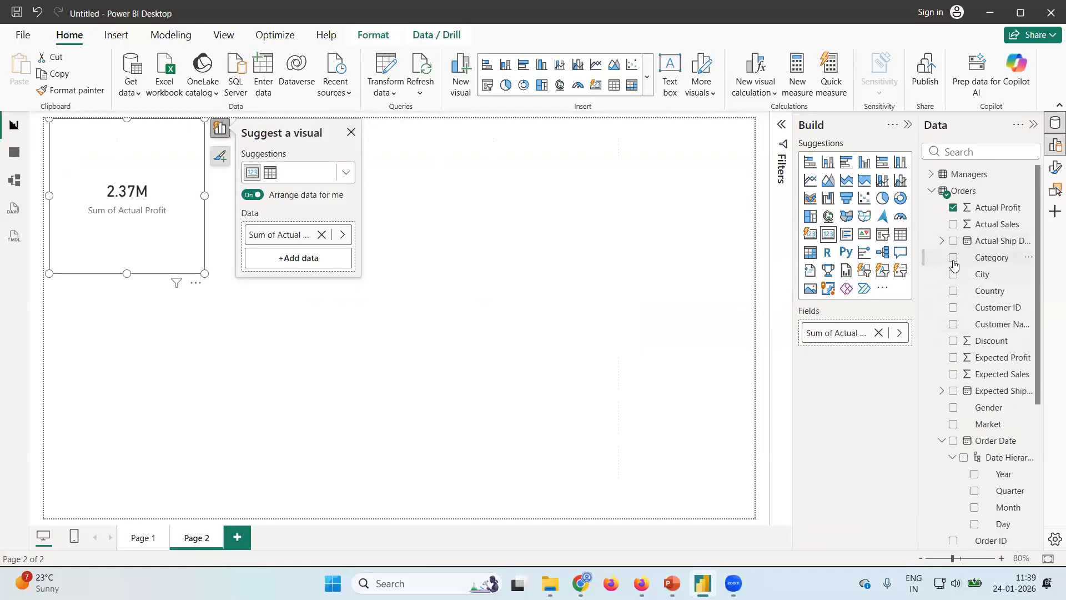
click(953, 258)
scroll(988, 357, down, 4)
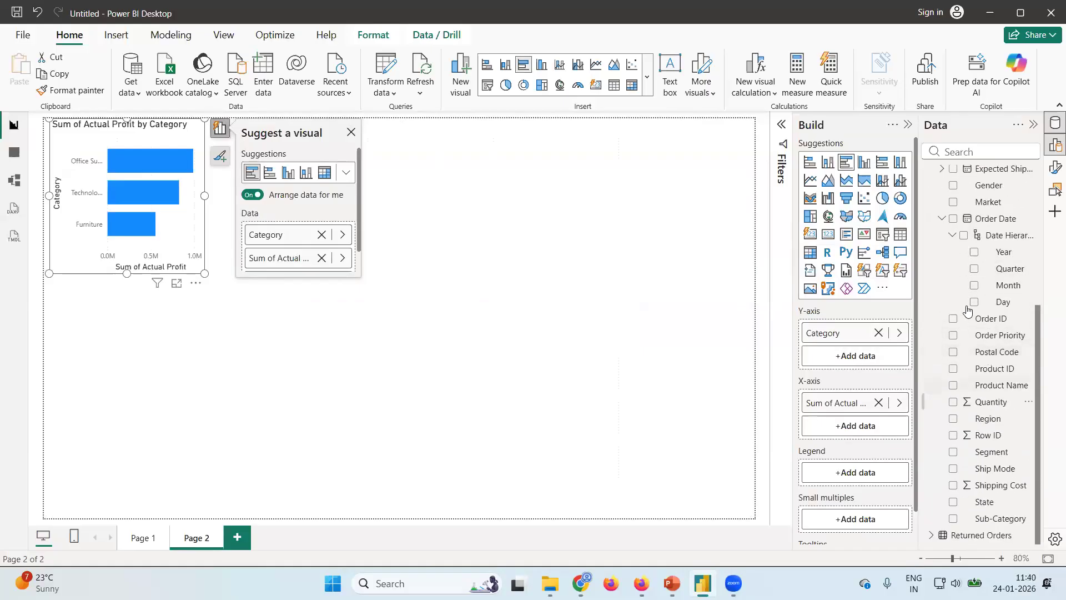
scroll(977, 311, up, 4)
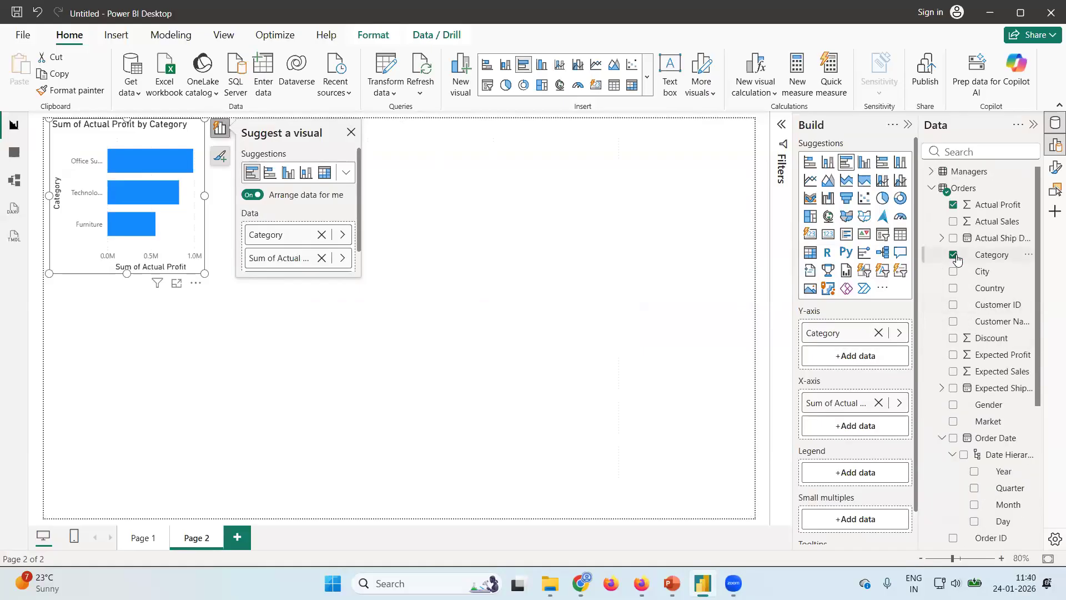
click(954, 256)
Add Region as the Y-axis and Category as the legend of the Actual Profit visual on Page 2.
scroll(946, 411, down, 4)
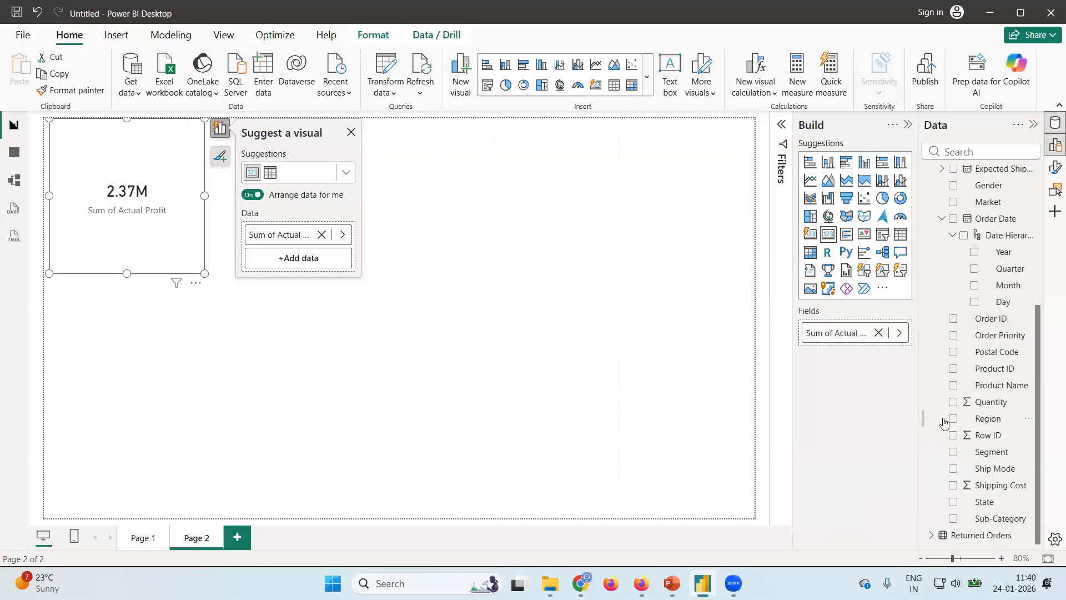
click(953, 419)
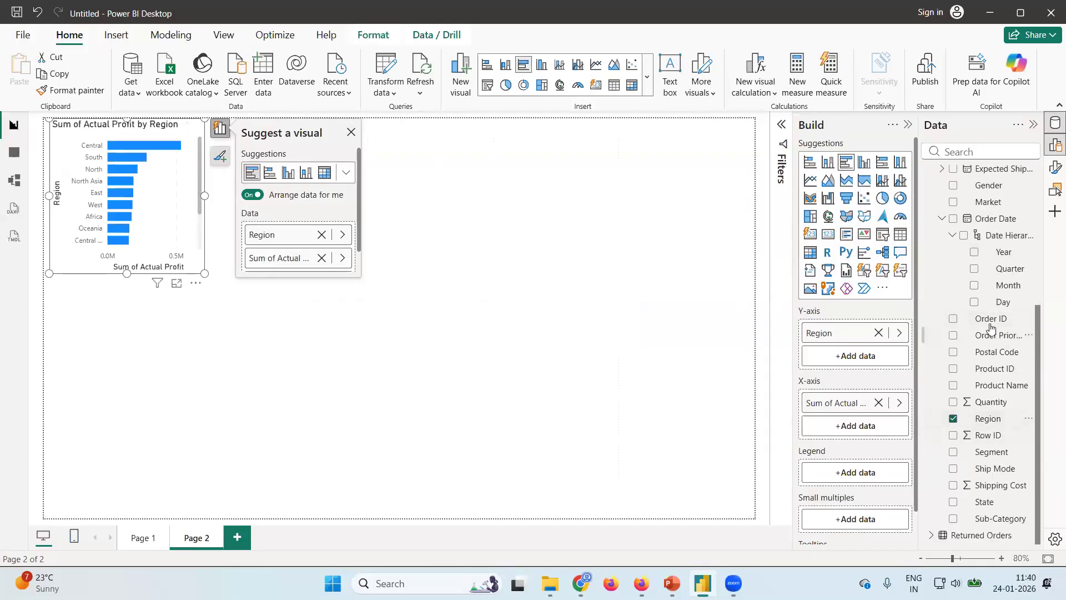
scroll(991, 328, up, 4)
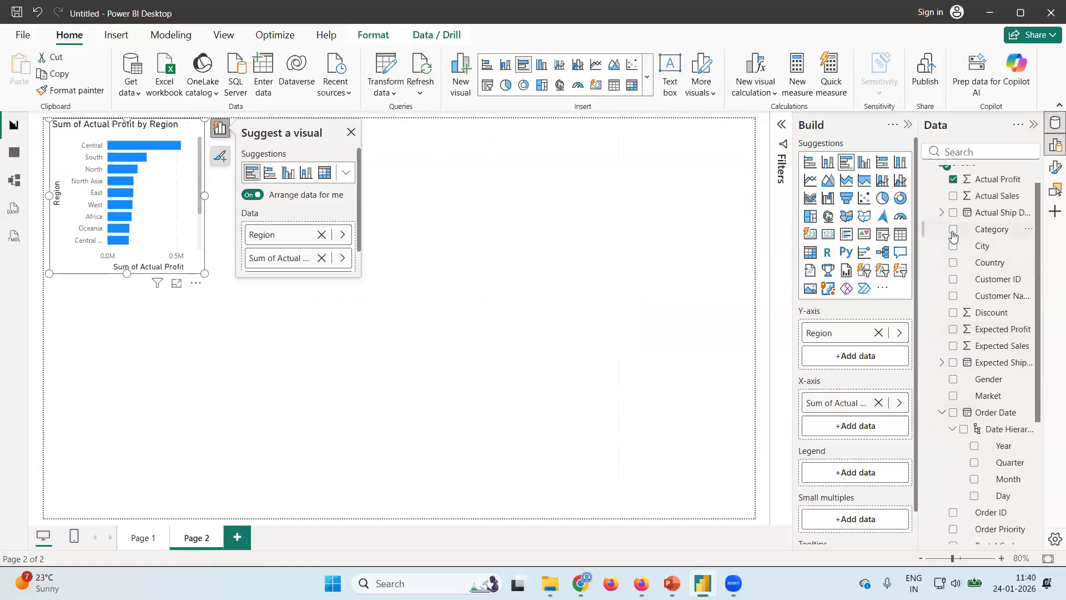
click(952, 229)
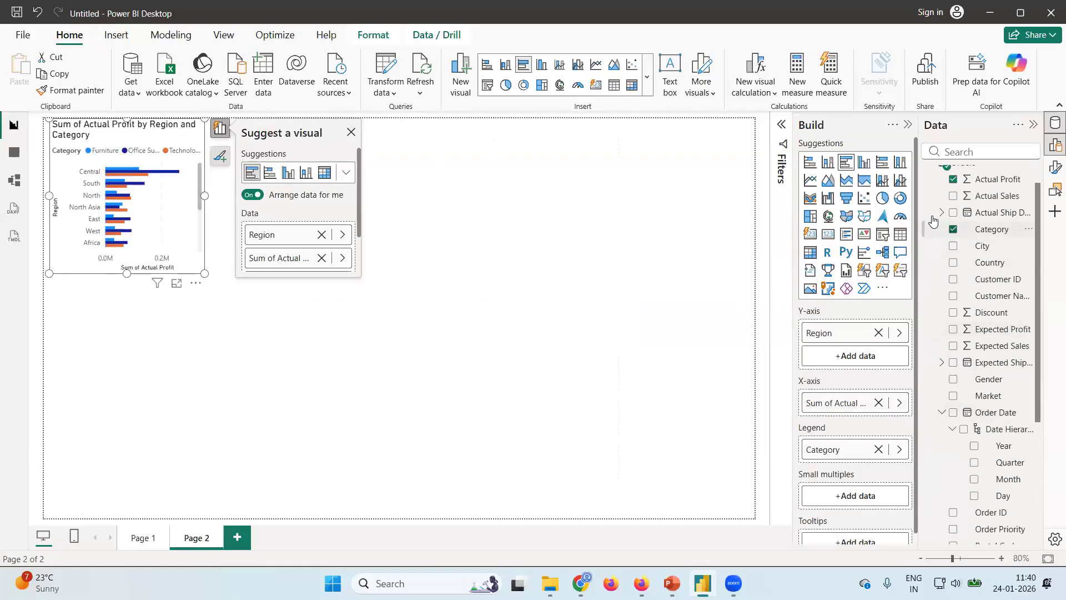
Convert the visual to a stacked bar chart and enlarge it to fill the whole page, closing the visual suggestions.
click(811, 162)
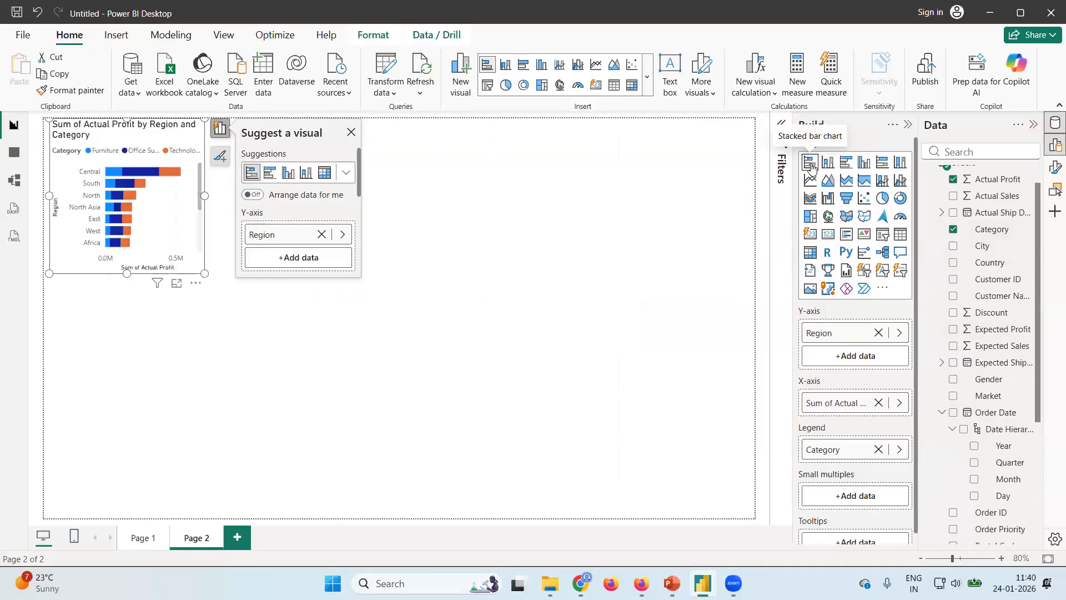
drag(204, 274, 777, 529)
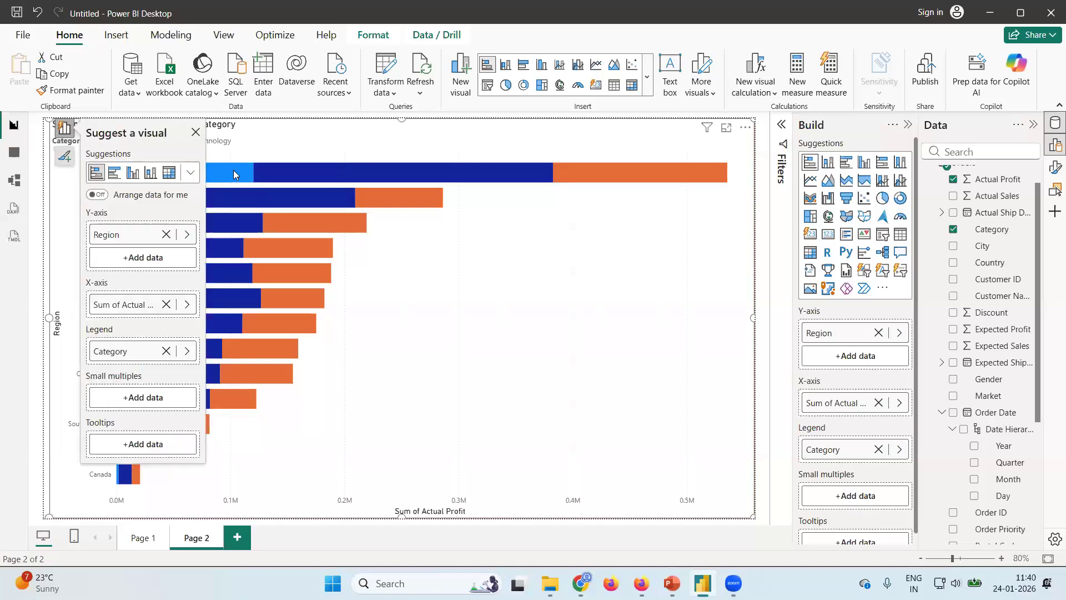
click(195, 131)
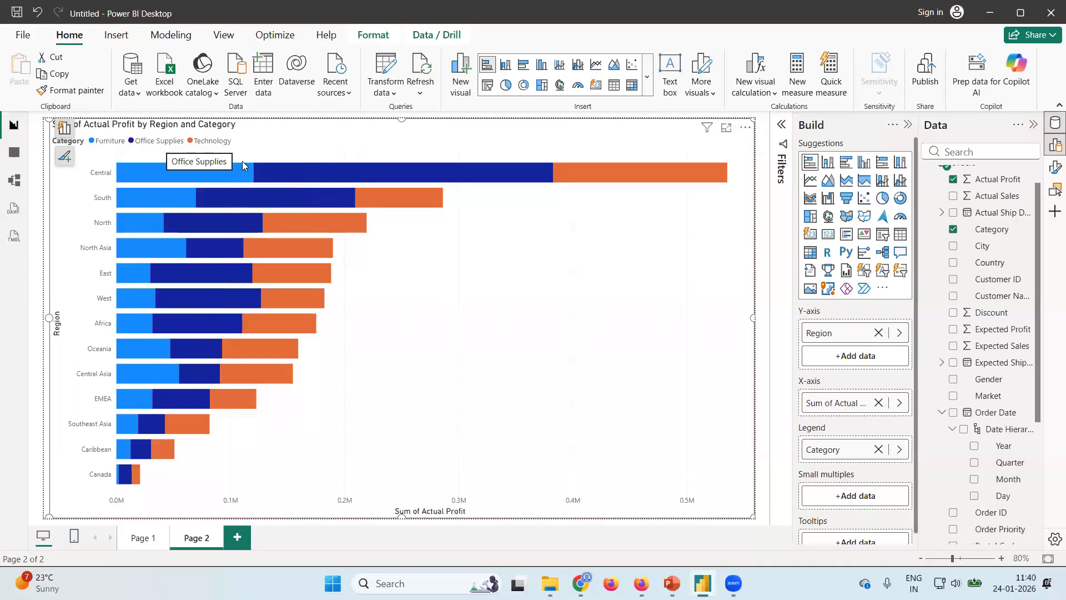
Turn on data labels for the stacked bar chart of Actual Profit by Region and Category.
mouse_move(335, 177)
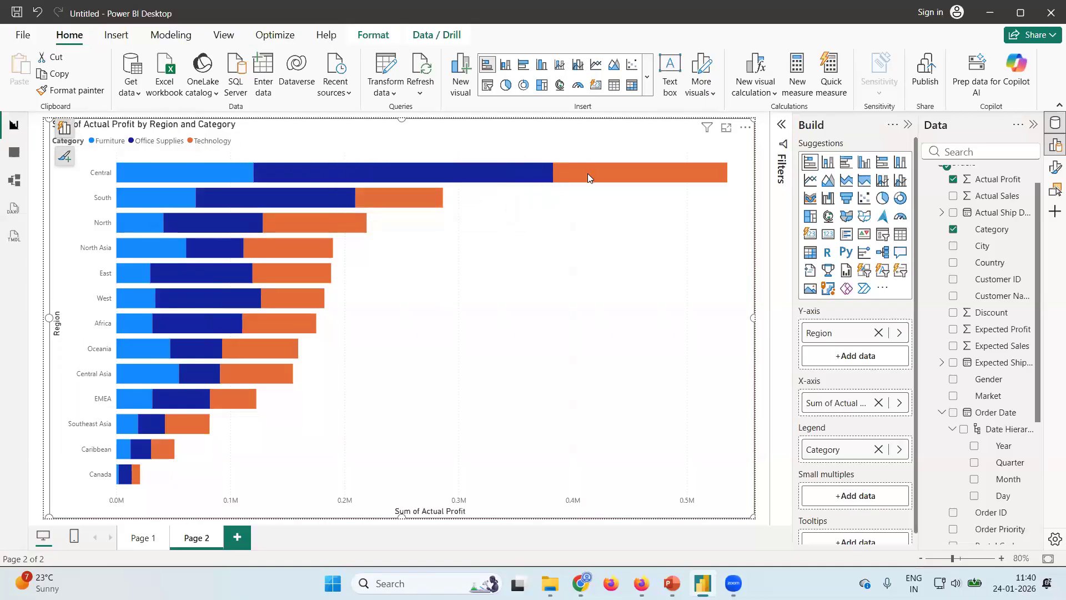
mouse_move(587, 173)
click(1053, 174)
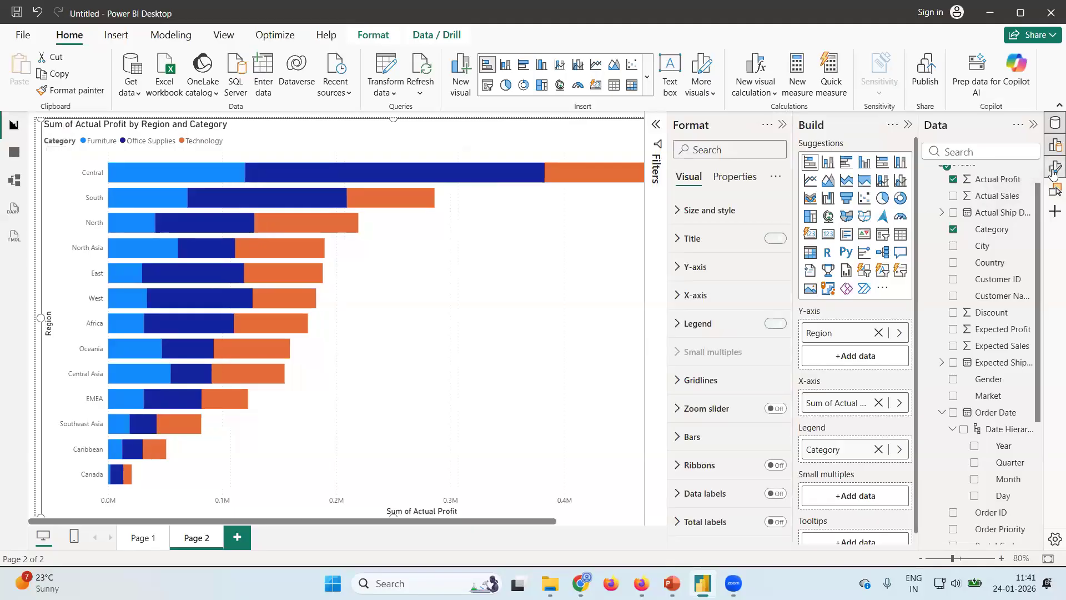
scroll(729, 414, down, 1)
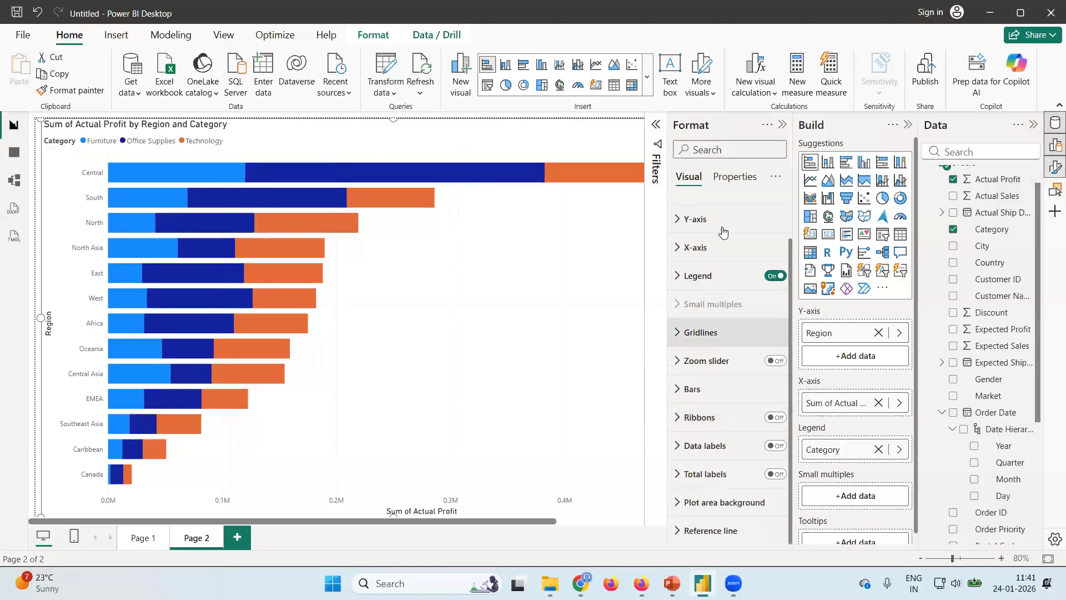
scroll(694, 222, up, 1)
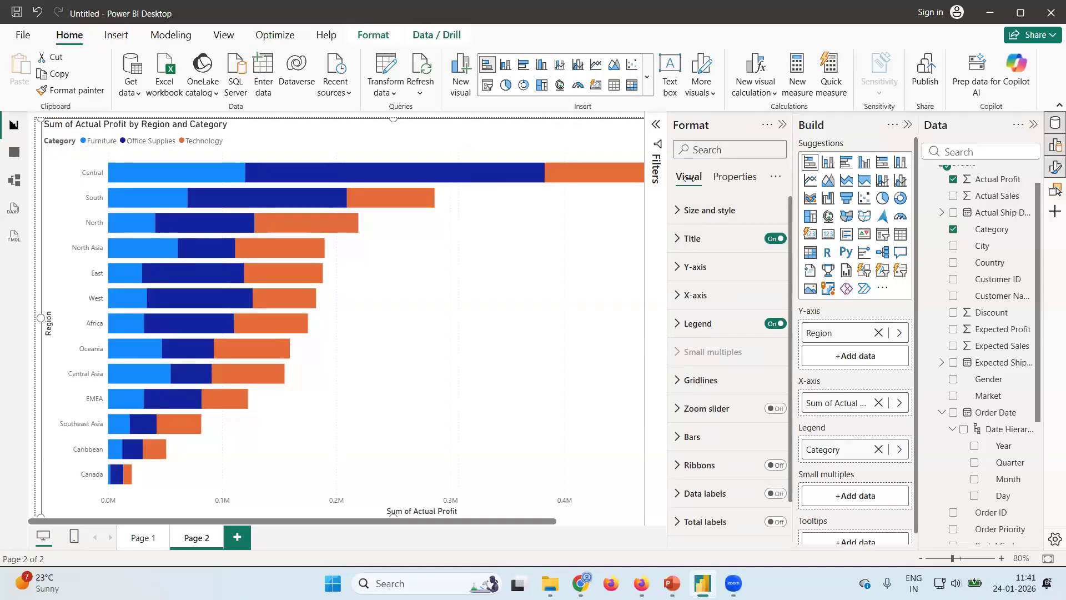
click(725, 178)
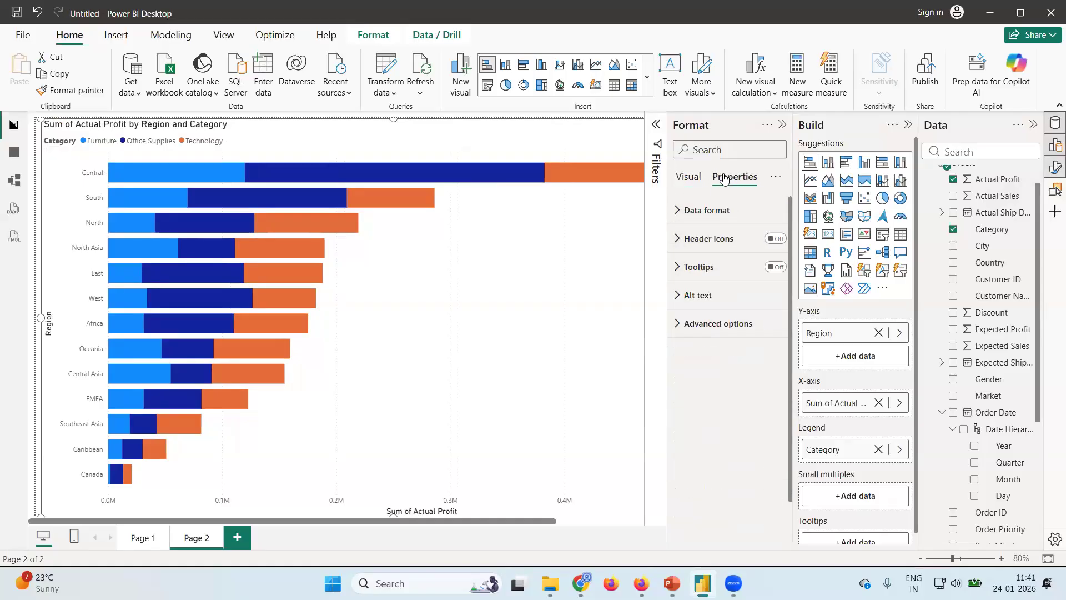
click(688, 178)
scroll(724, 361, down, 1)
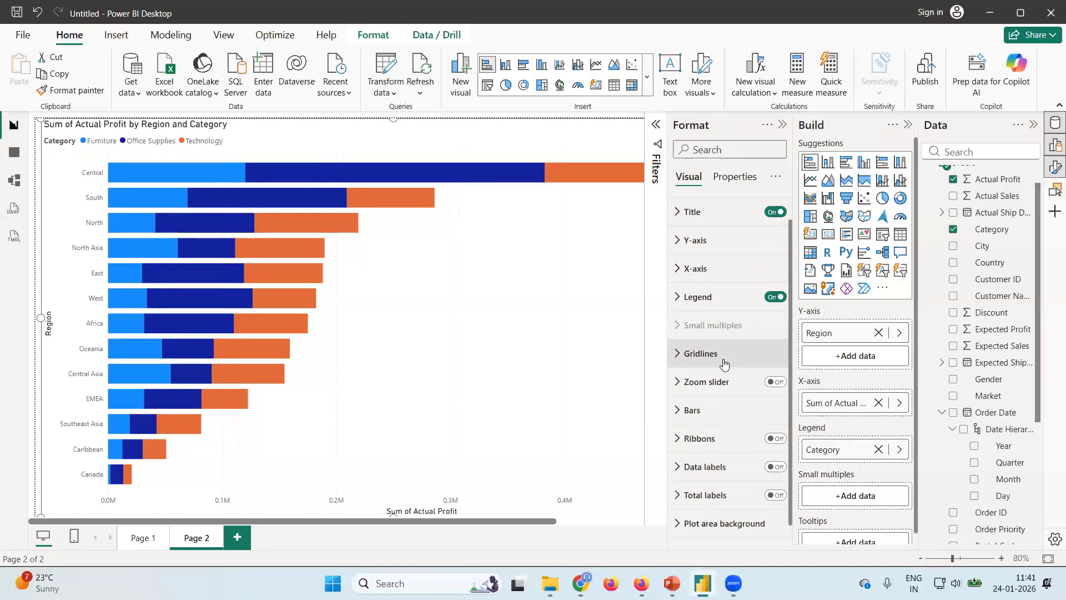
scroll(725, 363, down, 1)
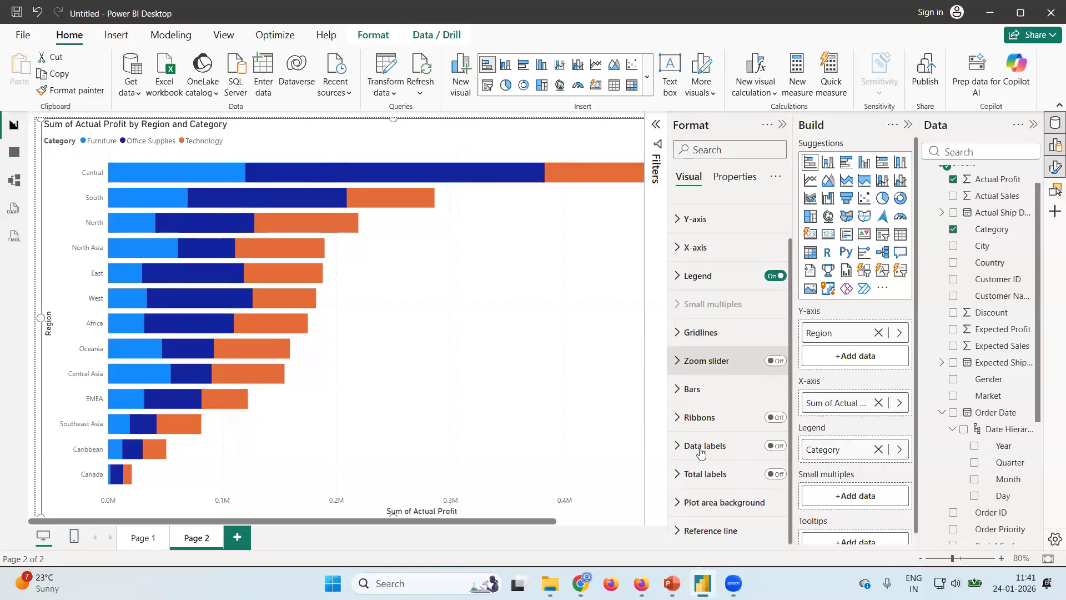
click(778, 446)
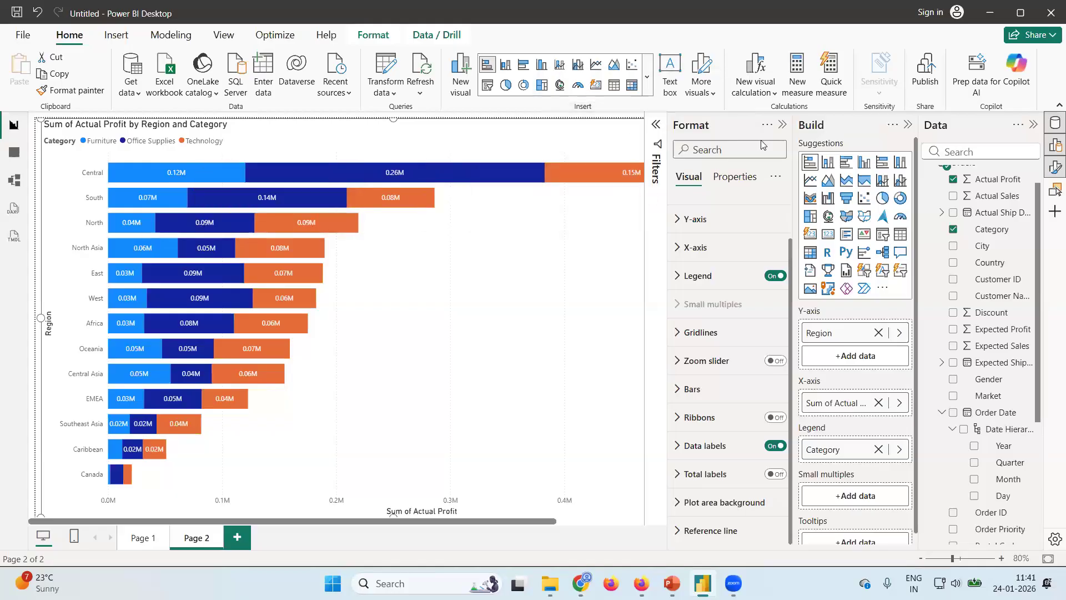
click(782, 124)
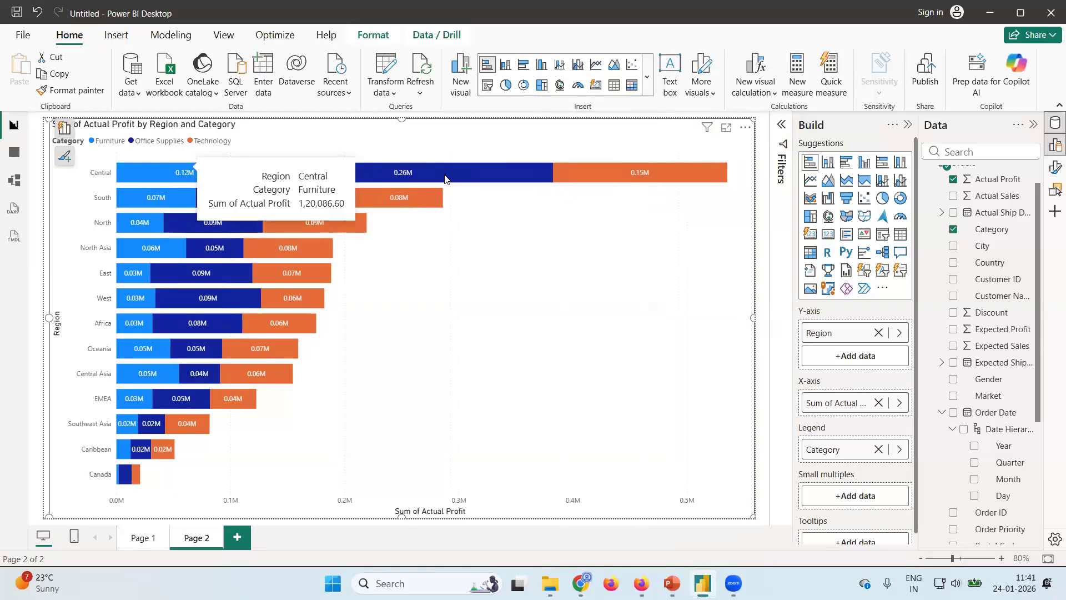
Inspect the data tooltips of the category segments in the Central region's bar.
mouse_move(395, 174)
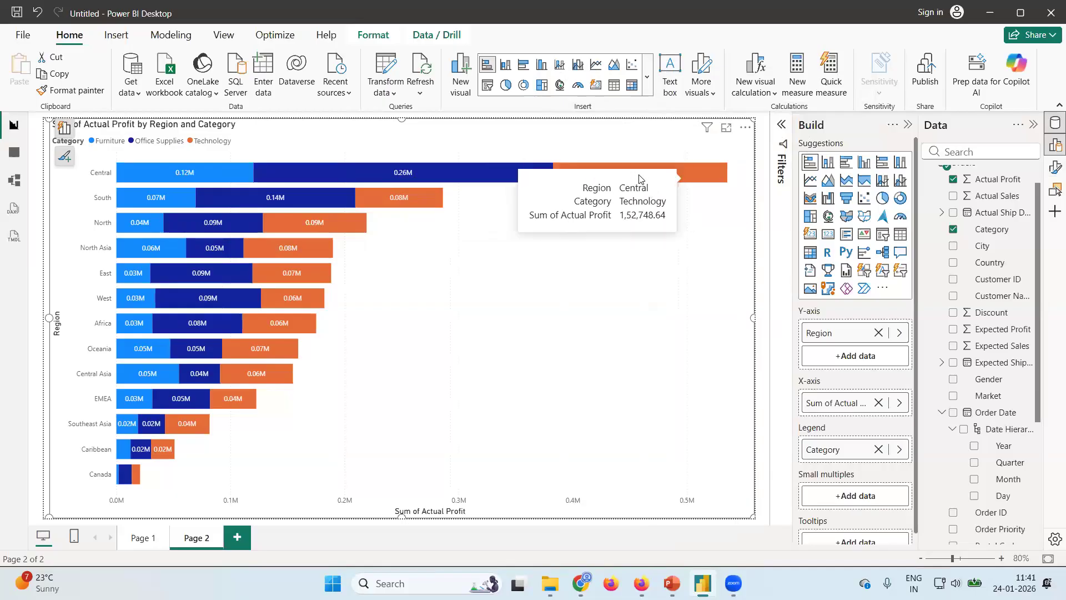
mouse_move(638, 174)
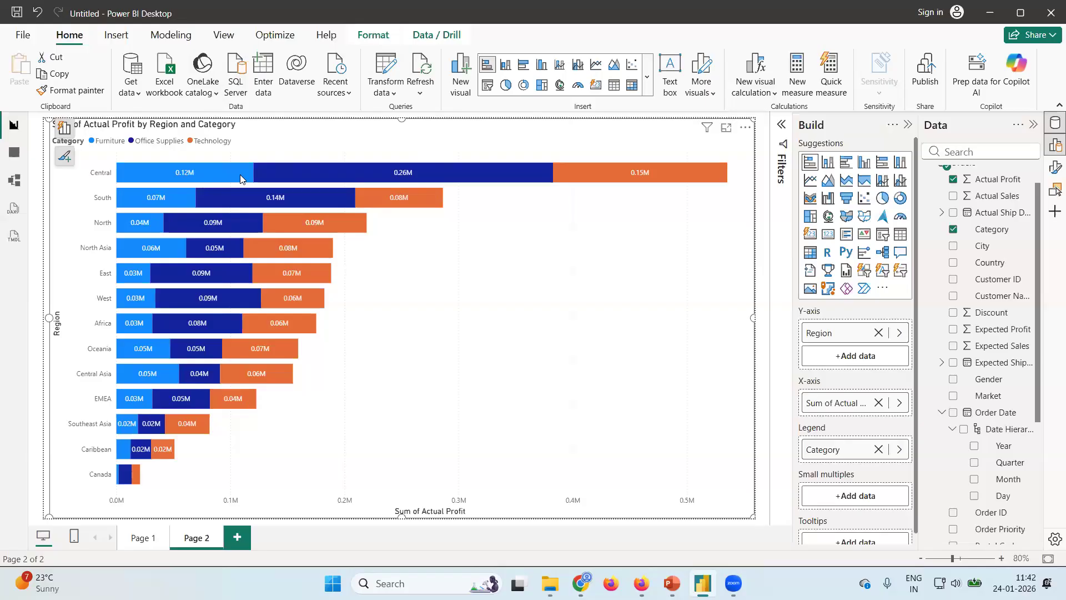
mouse_move(239, 174)
Set the display units of the stacked bar chart's data label values to Thousands for all series.
click(781, 129)
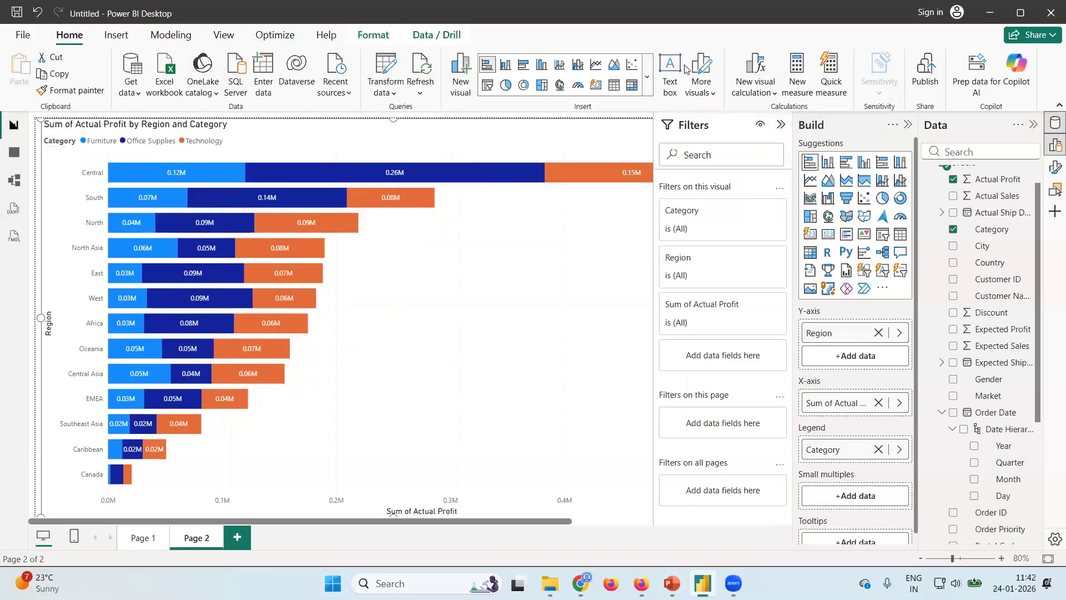
click(781, 124)
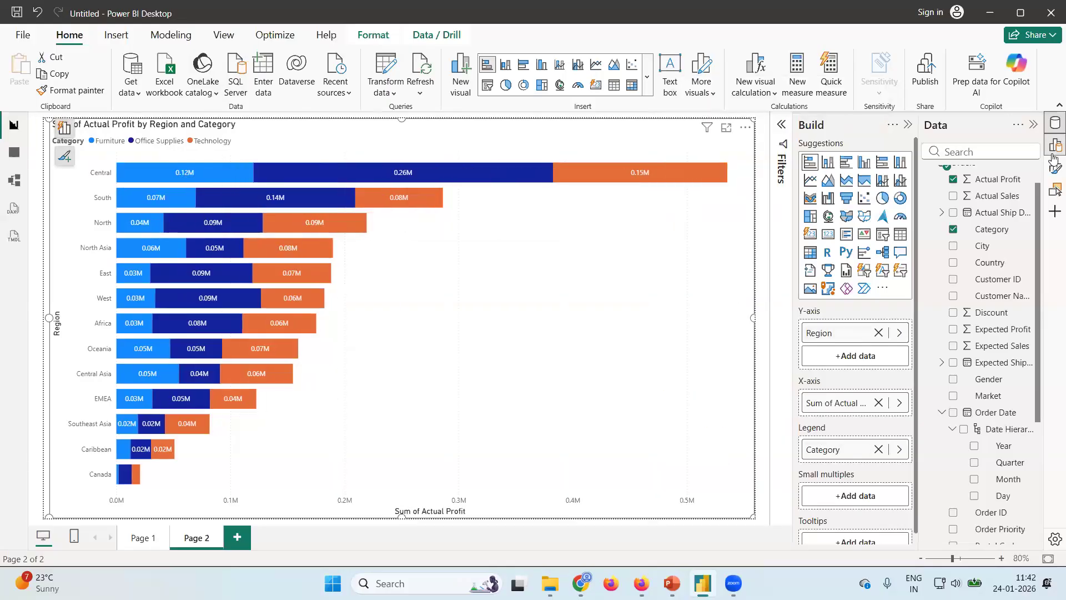
click(1053, 169)
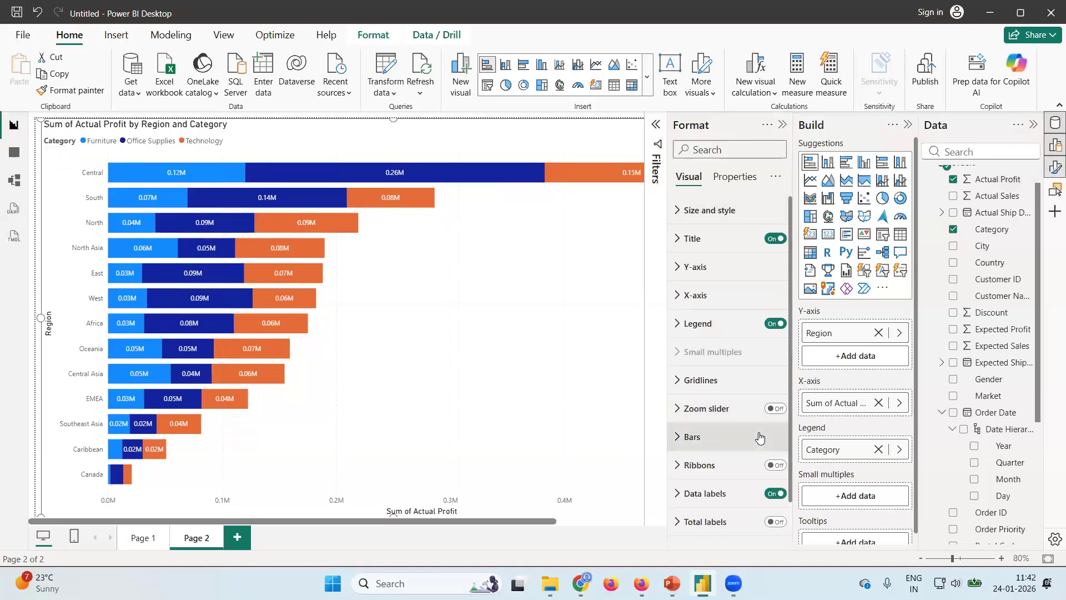
scroll(763, 438, down, 2)
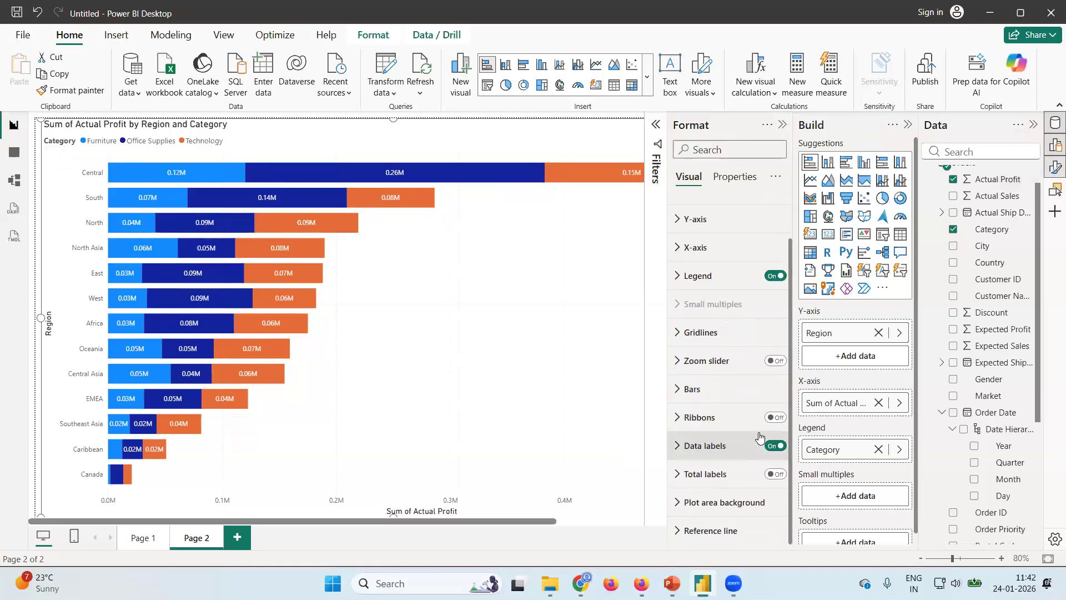
click(681, 446)
scroll(721, 439, down, 6)
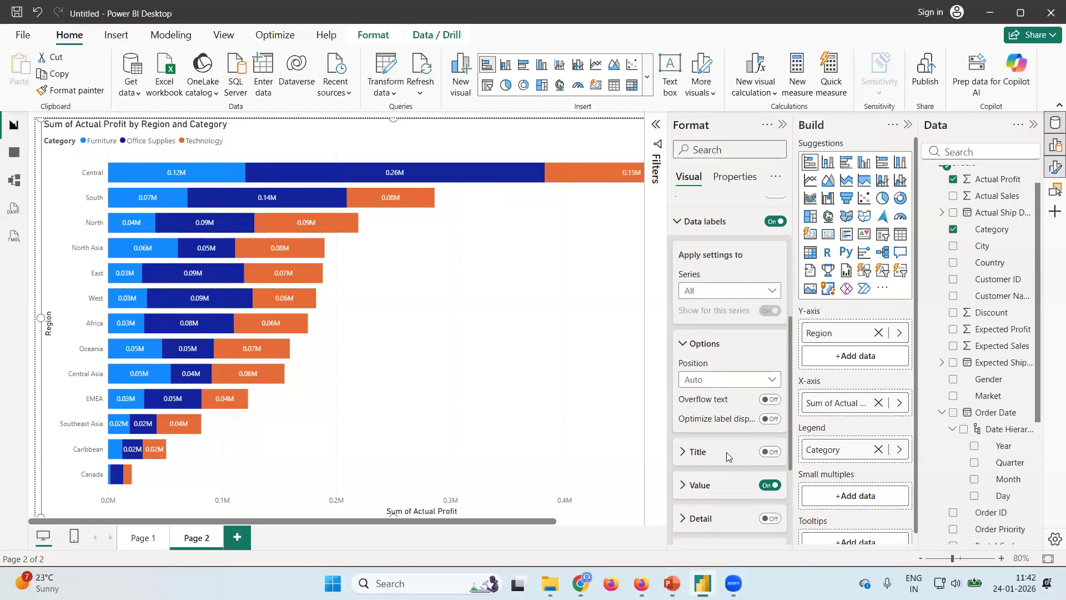
scroll(726, 452, down, 3)
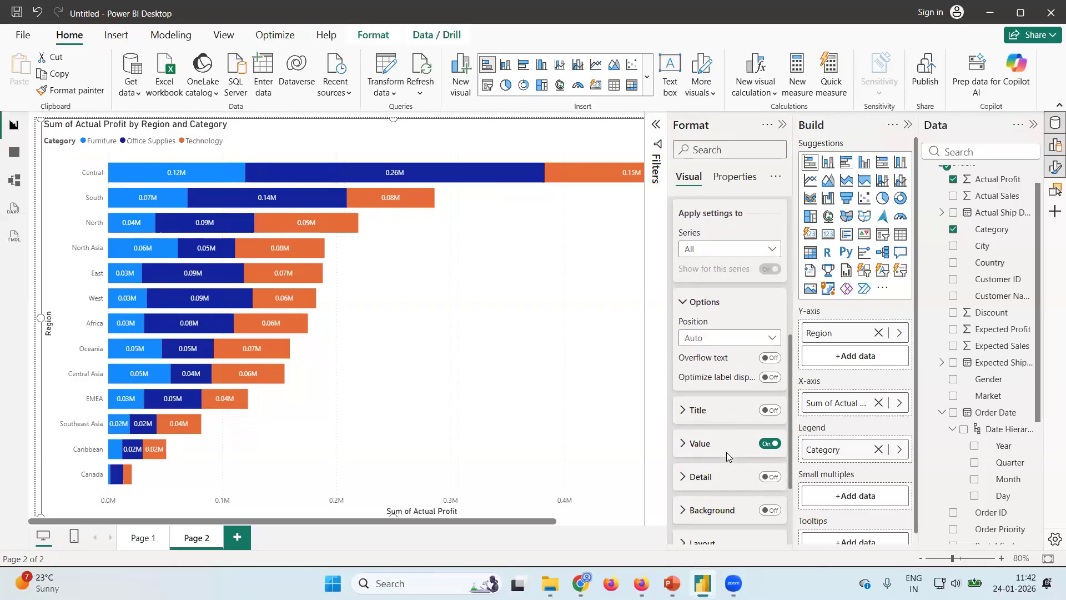
click(684, 434)
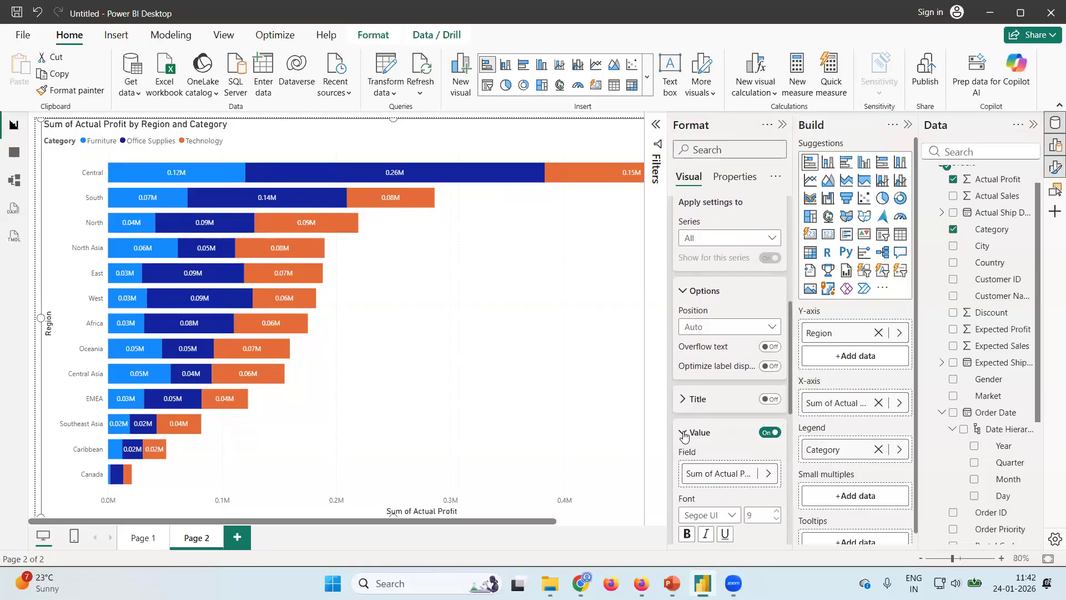
scroll(730, 441, down, 3)
scroll(731, 441, down, 2)
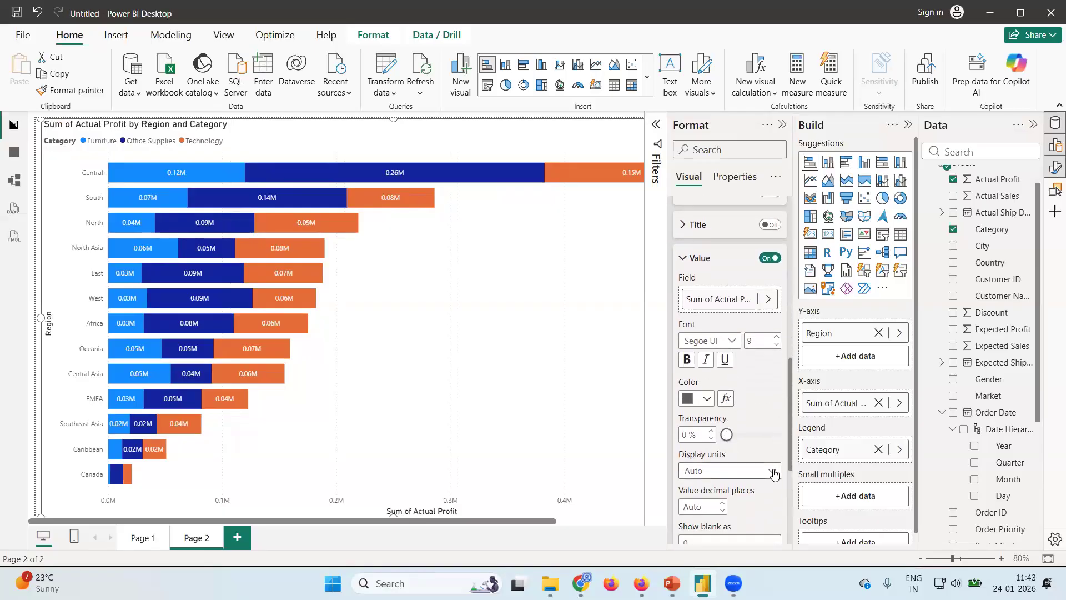
click(774, 473)
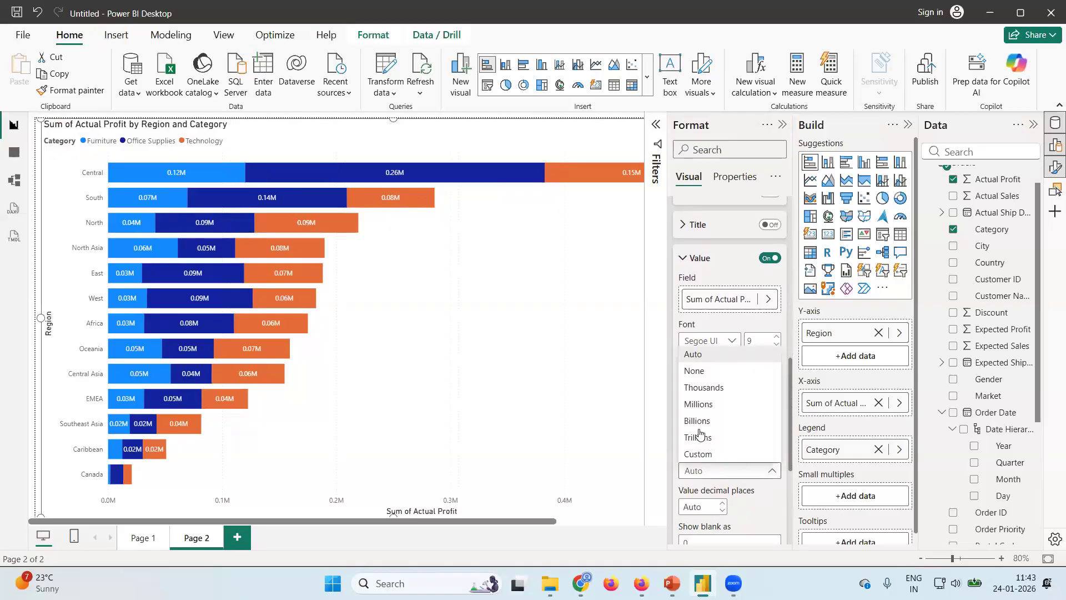
click(701, 388)
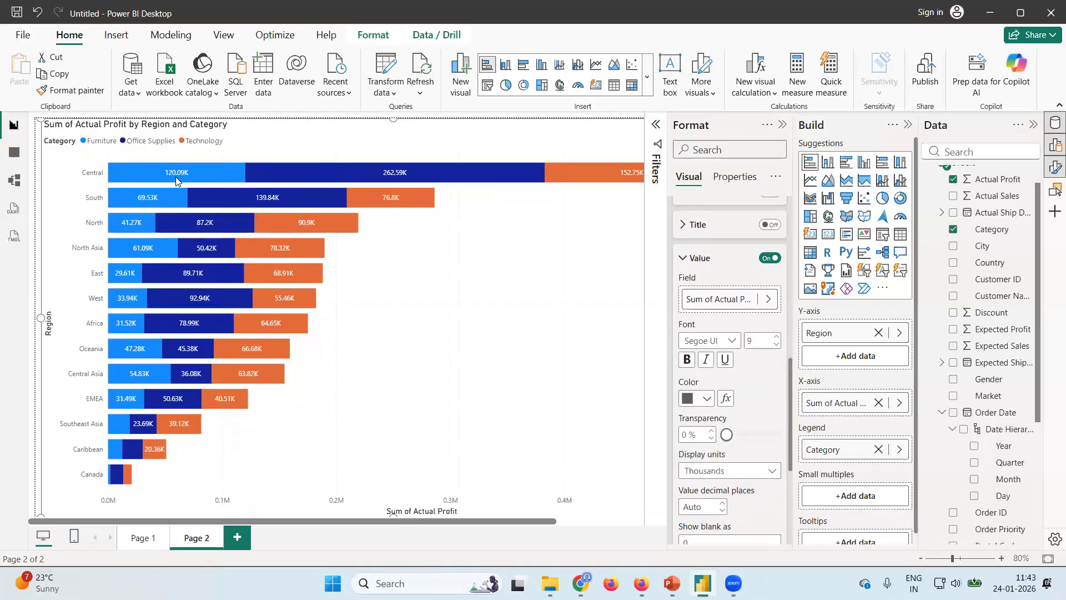
mouse_move(183, 173)
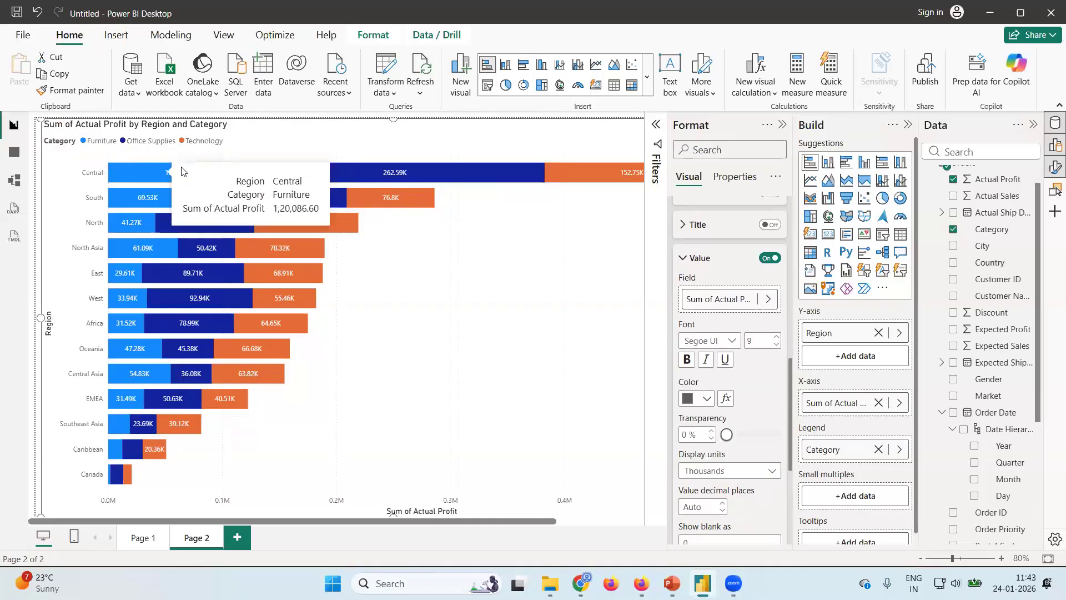
mouse_move(427, 178)
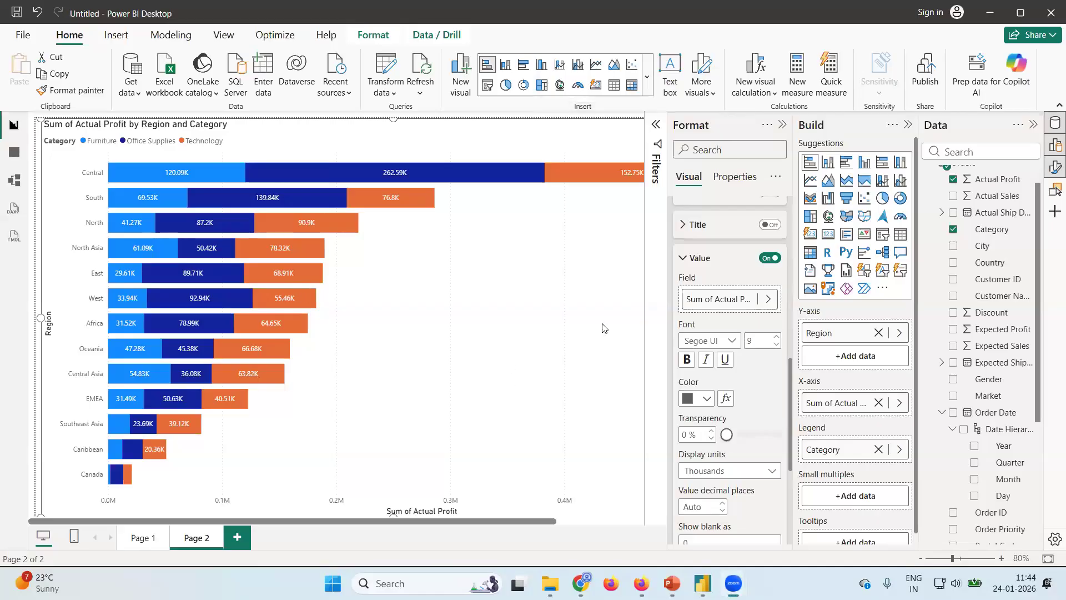
Collapse the Format, Build and Data panes to leave the report canvas unobstructed.
click(783, 124)
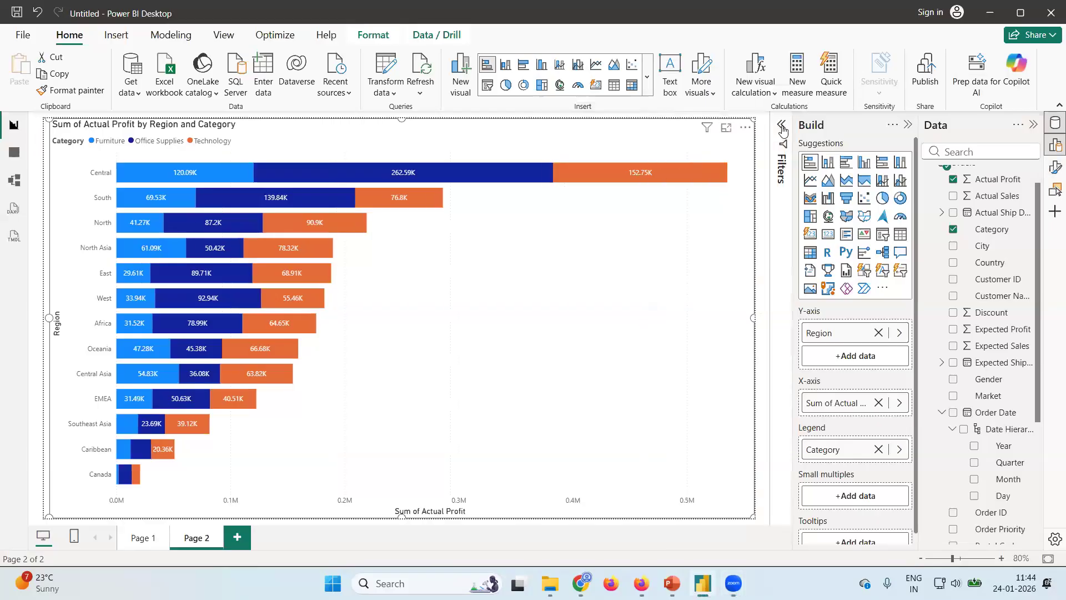
click(905, 125)
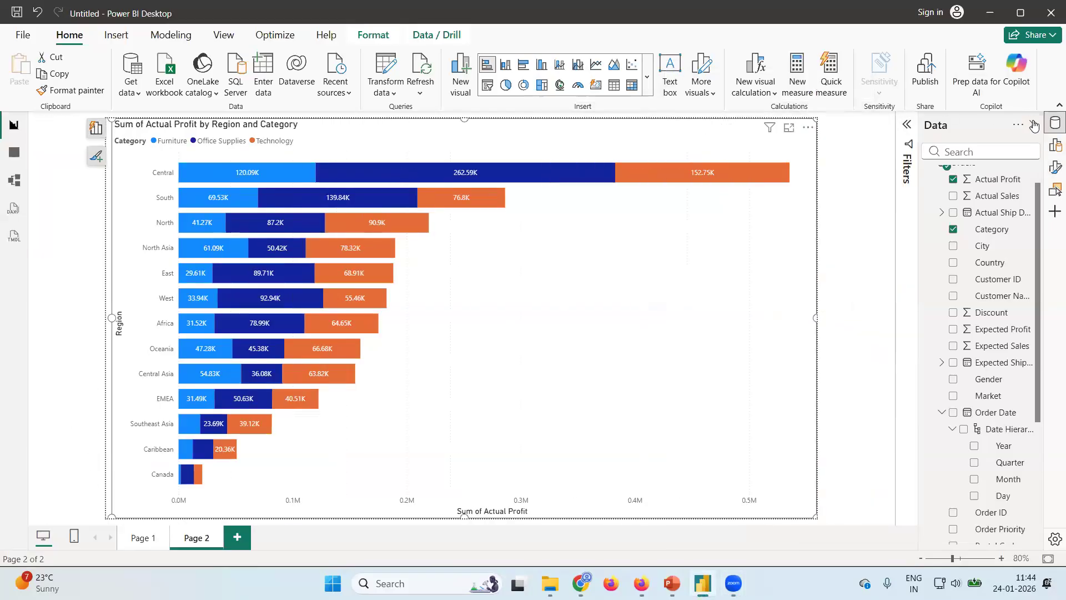
click(1034, 125)
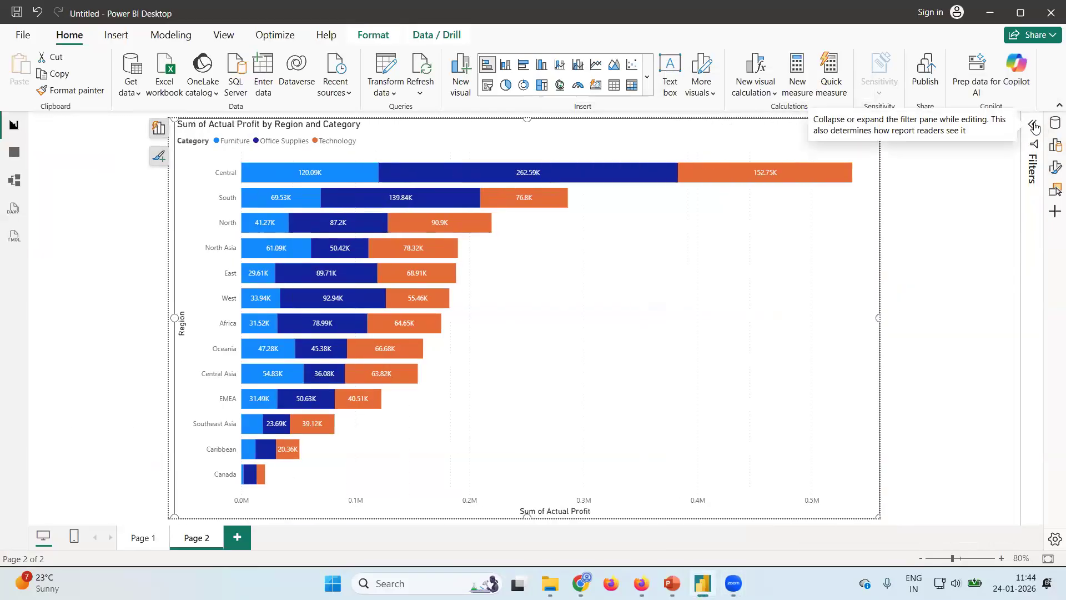
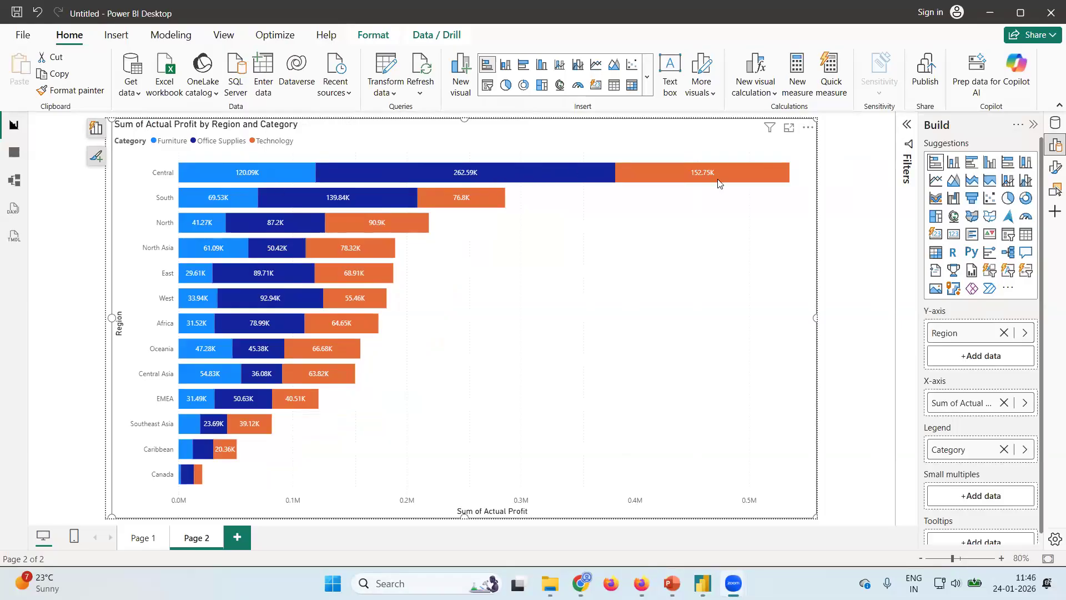
Show the data label settings of the stacked bar chart and close the image viewer window covering the report.
click(1055, 167)
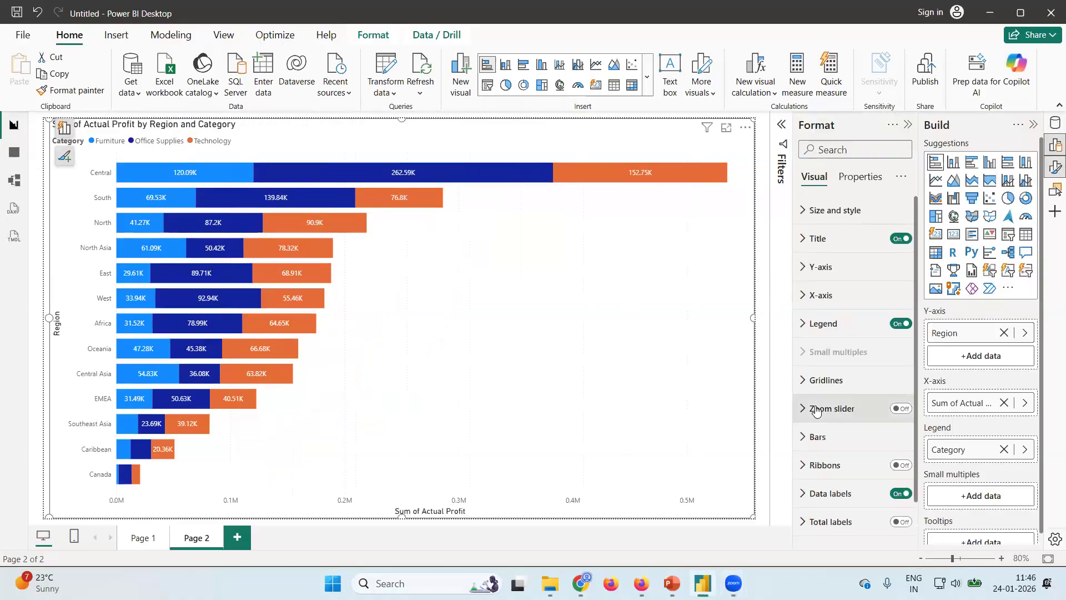
scroll(816, 410, down, 1)
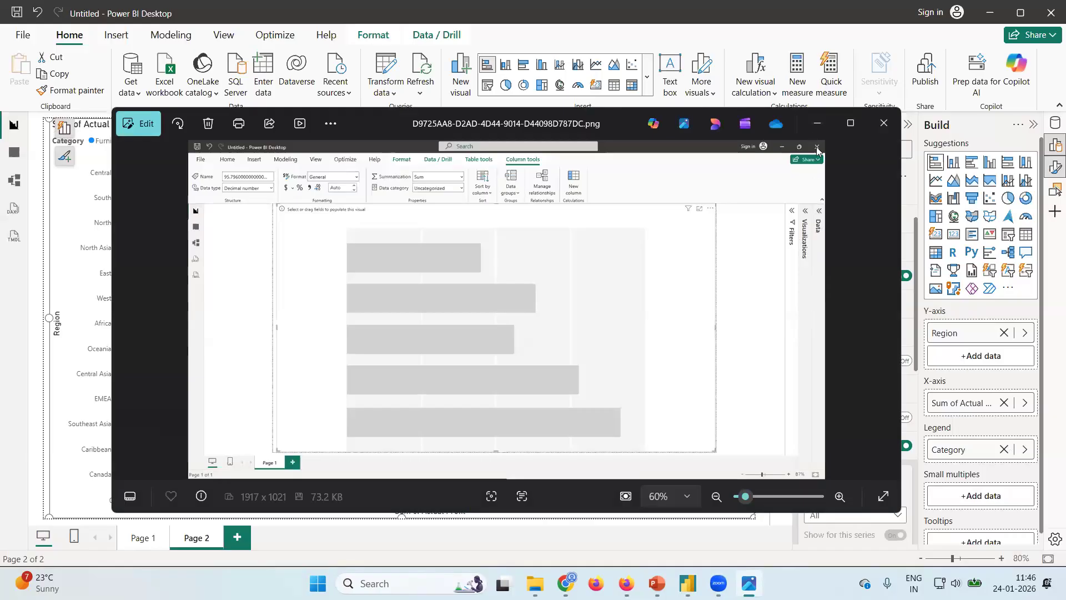
click(884, 122)
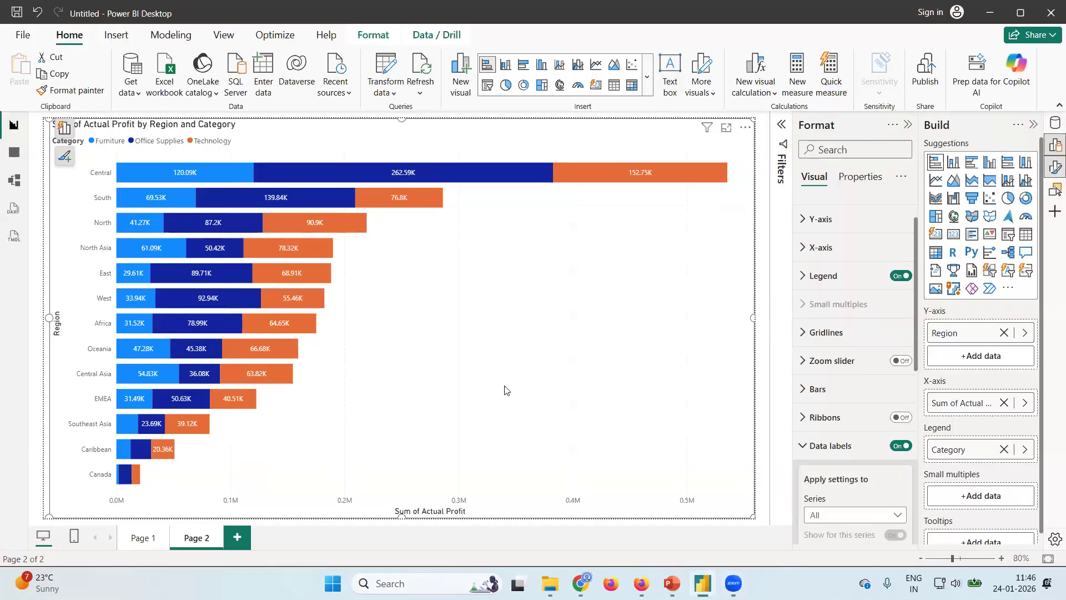
Open the formatting settings of the Actual Profit by Region and Category chart from the visual's own options.
click(746, 131)
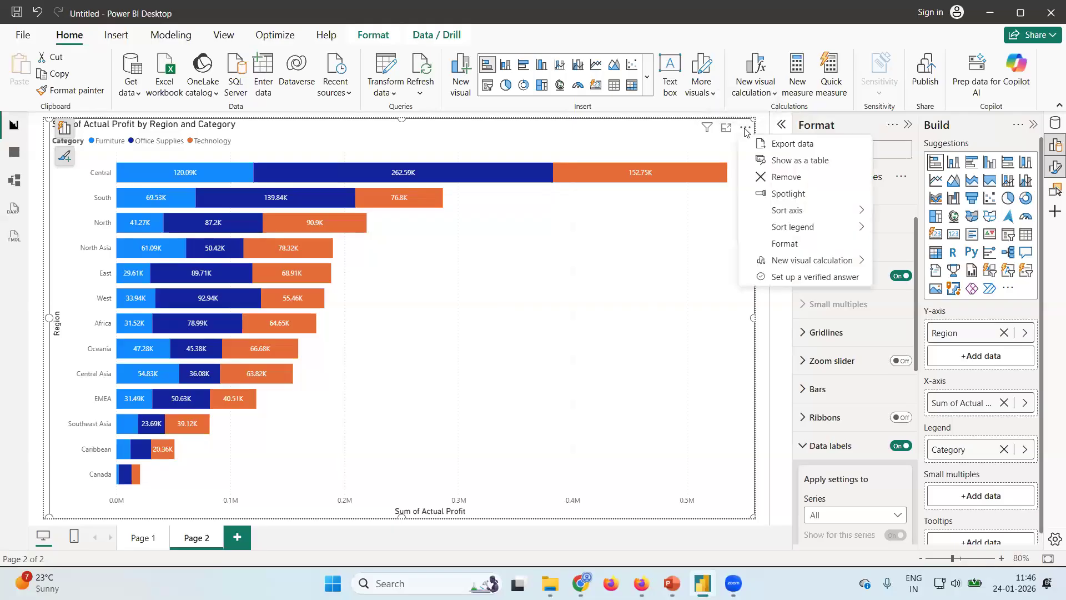
click(790, 249)
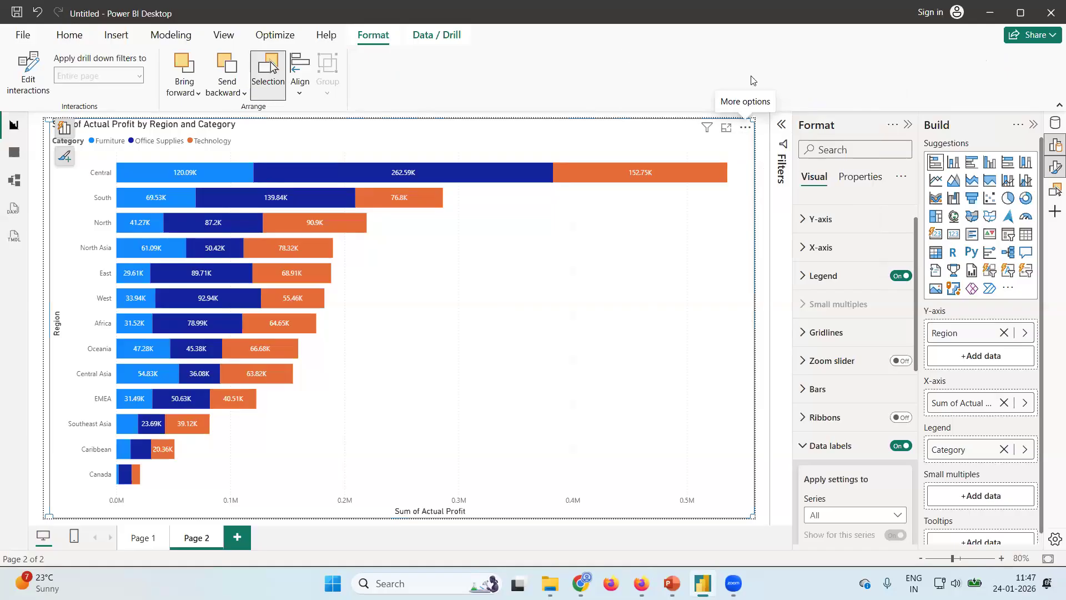
click(746, 128)
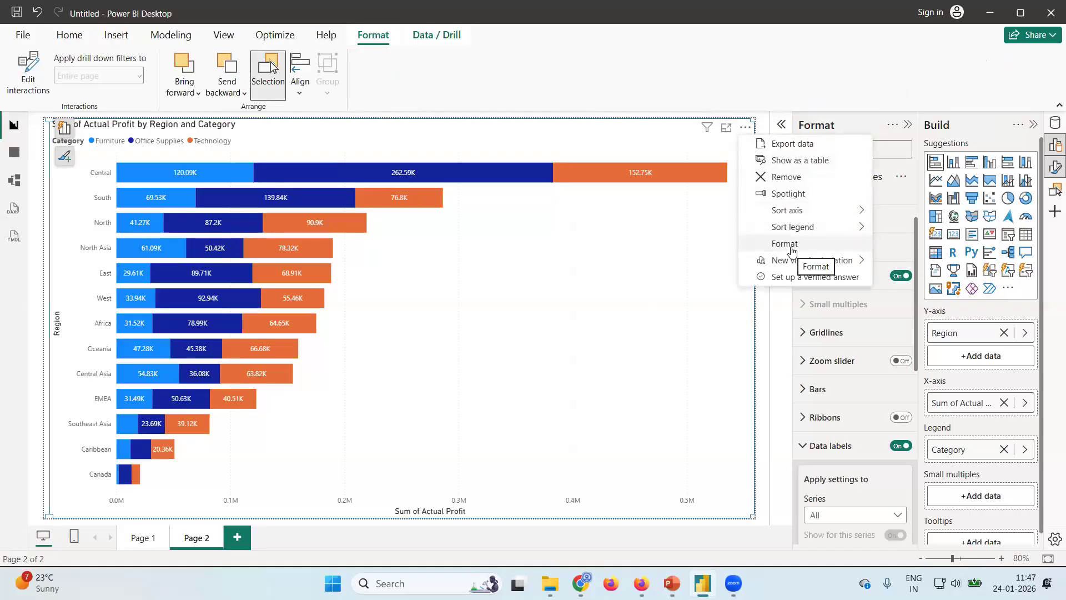
click(789, 245)
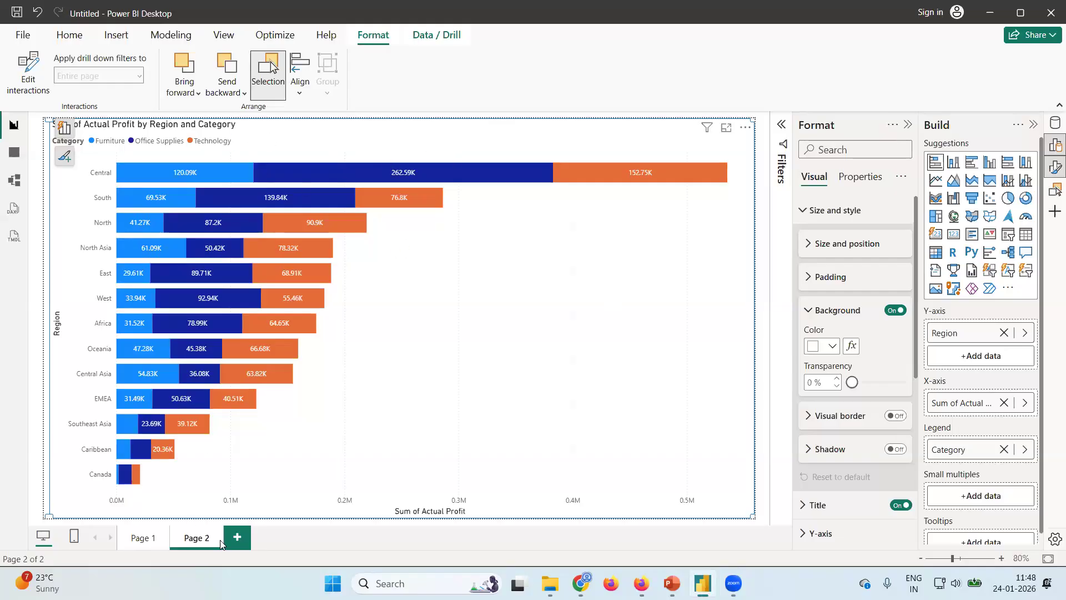
Compare the Actual Profit by Category chart on Page 1 with the stacked bar chart on Page 2.
click(137, 547)
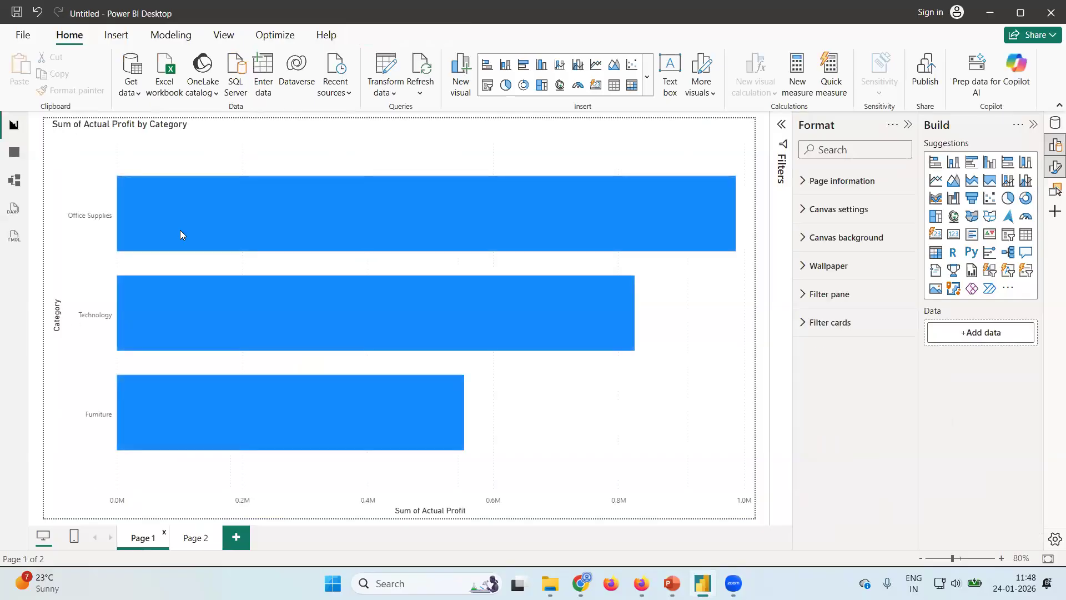
click(194, 548)
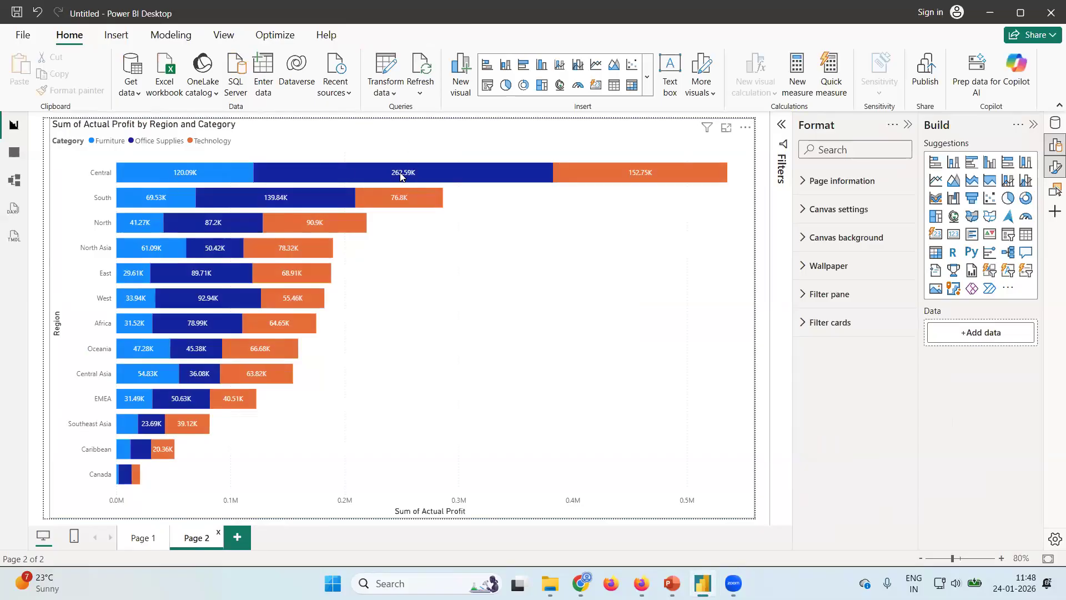
mouse_move(400, 181)
Review the currency formats available for the Actual Sales column in the Orders table, and return to the report.
click(15, 154)
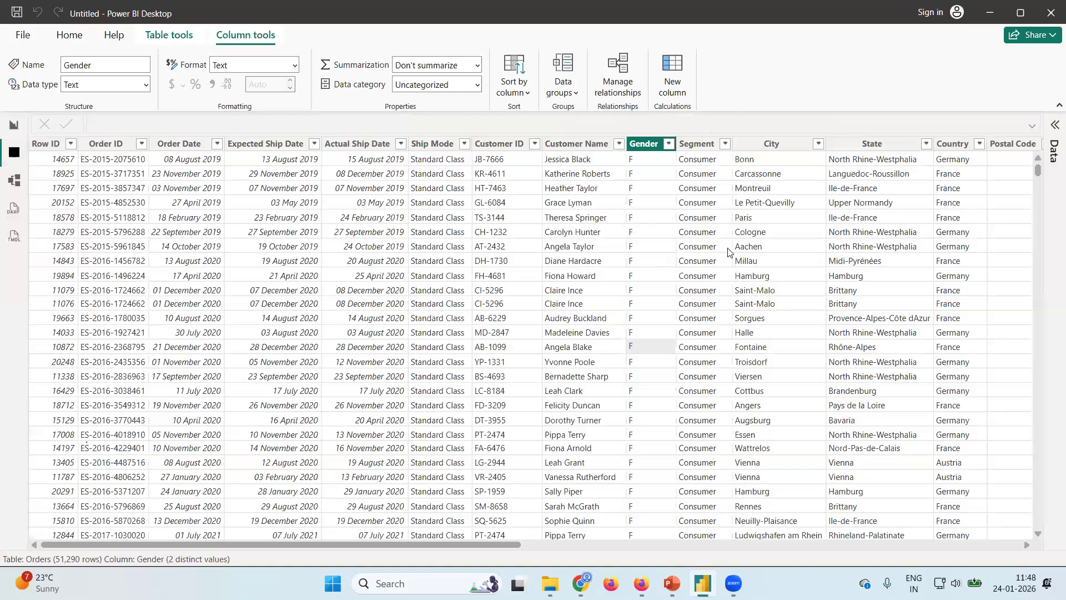
scroll(729, 252, right, 15)
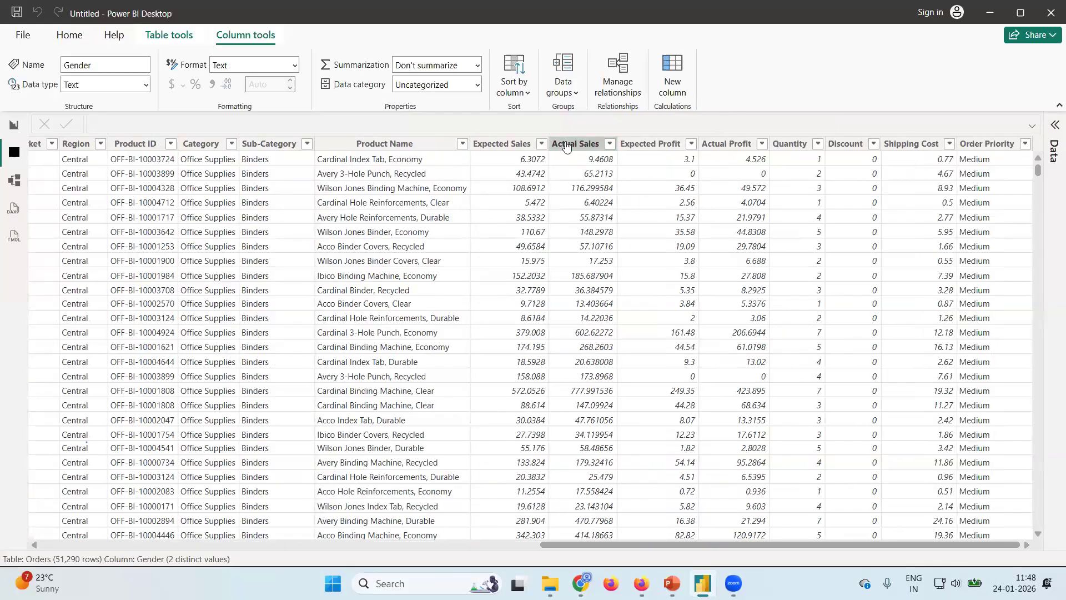
click(565, 146)
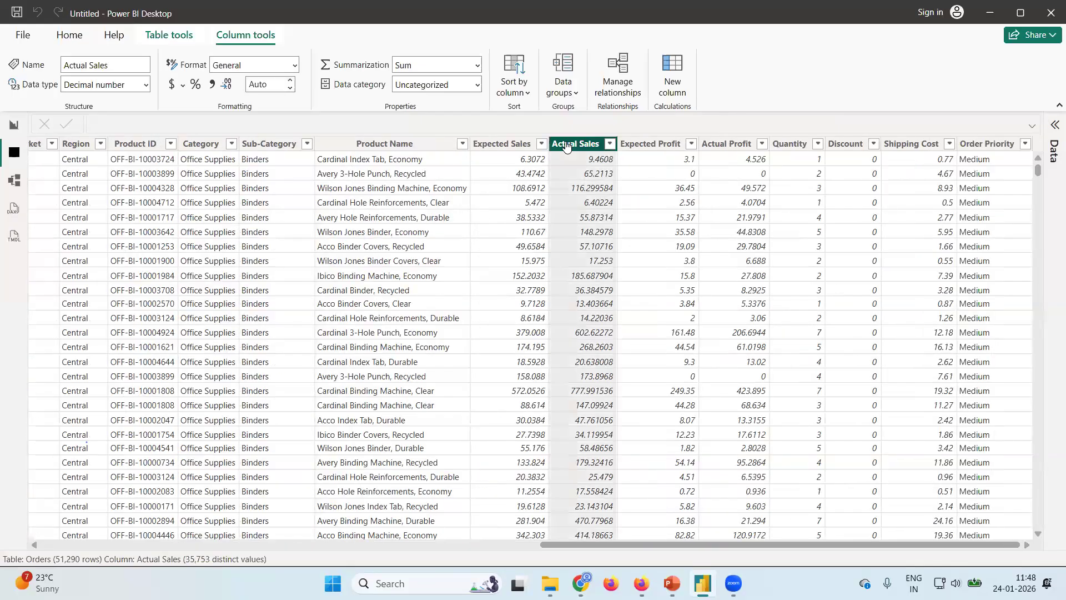
click(184, 91)
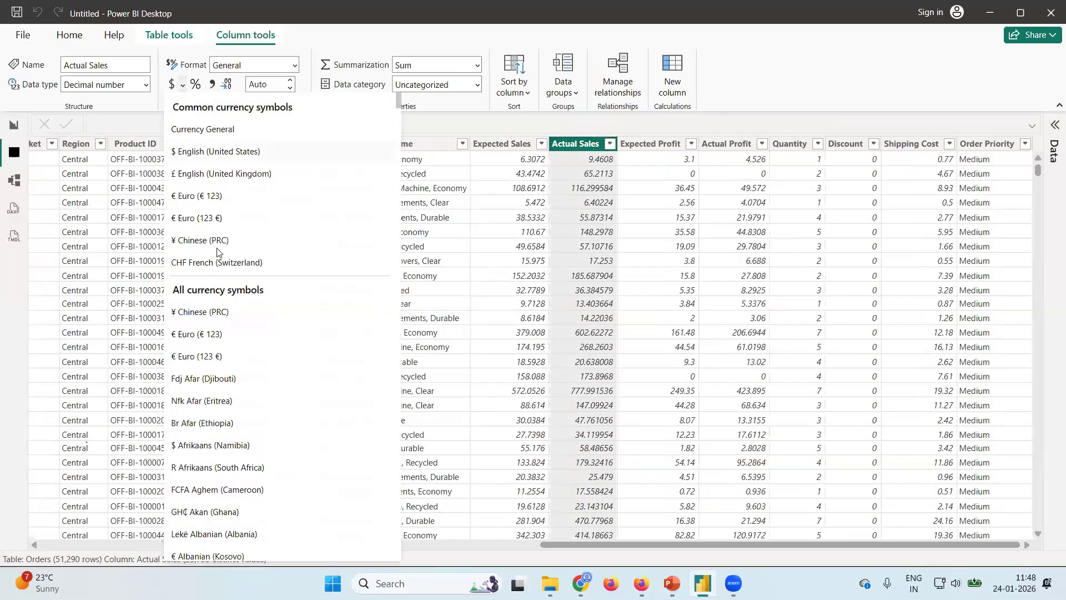
scroll(246, 428, down, 5)
scroll(246, 427, down, 20)
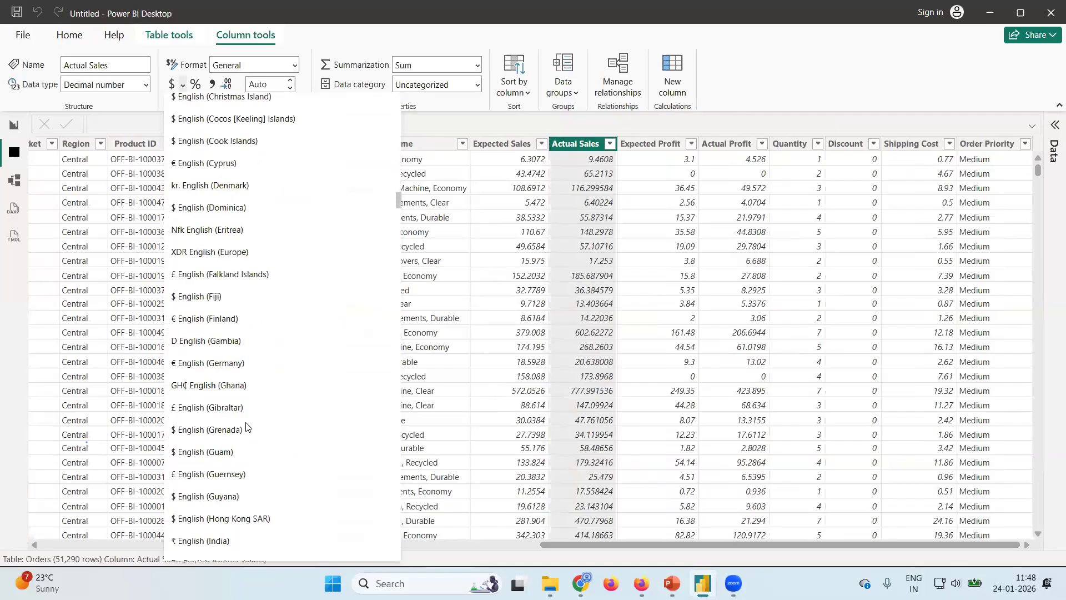
scroll(247, 428, up, 20)
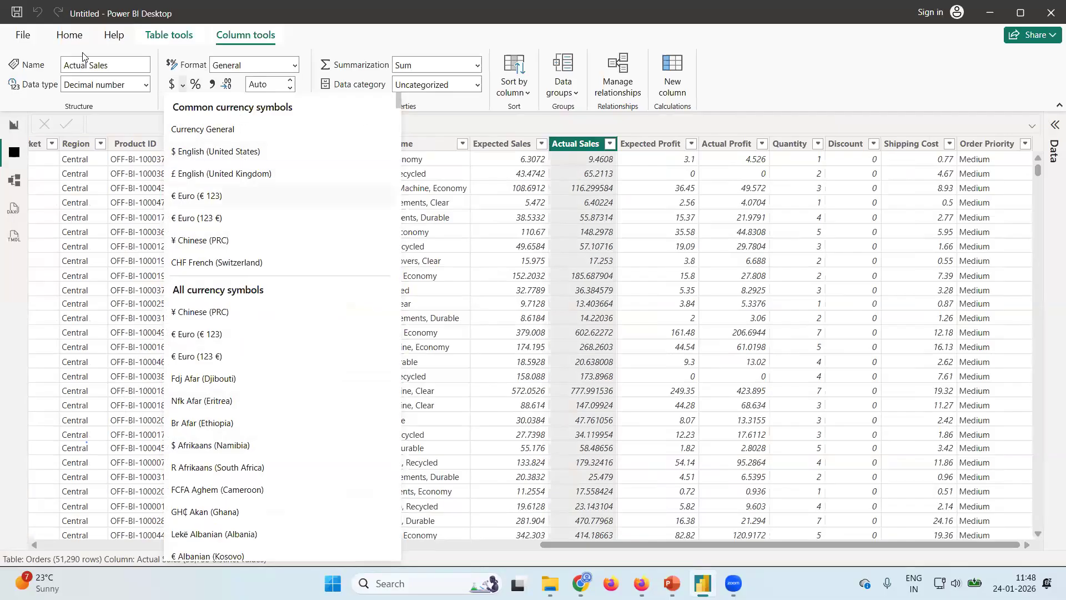
click(14, 126)
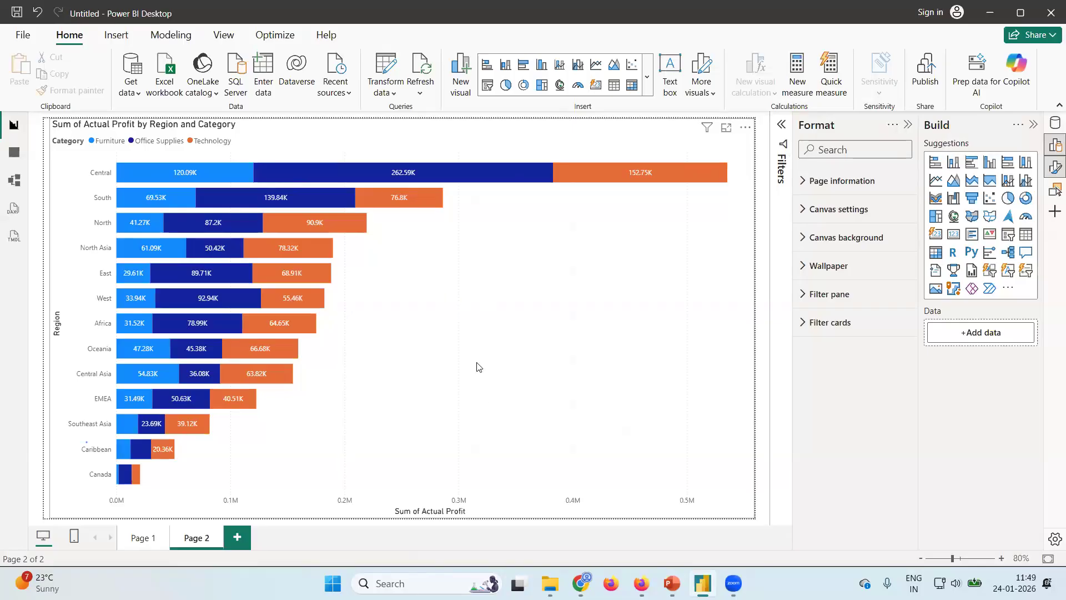
Add a new report page with a stacked column chart showing Actual Sales by Category.
click(400, 393)
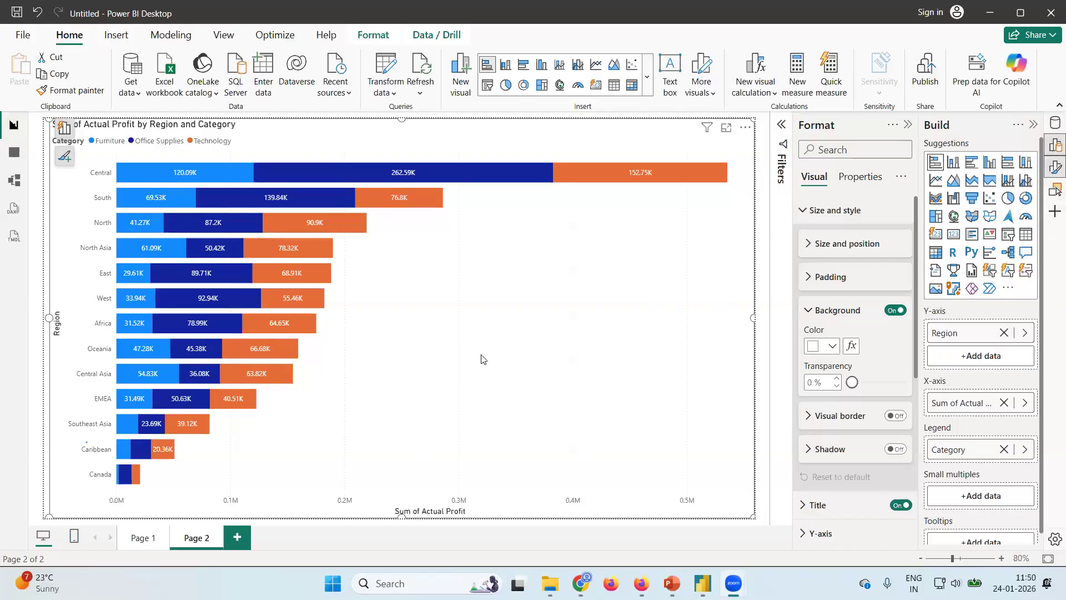
click(241, 539)
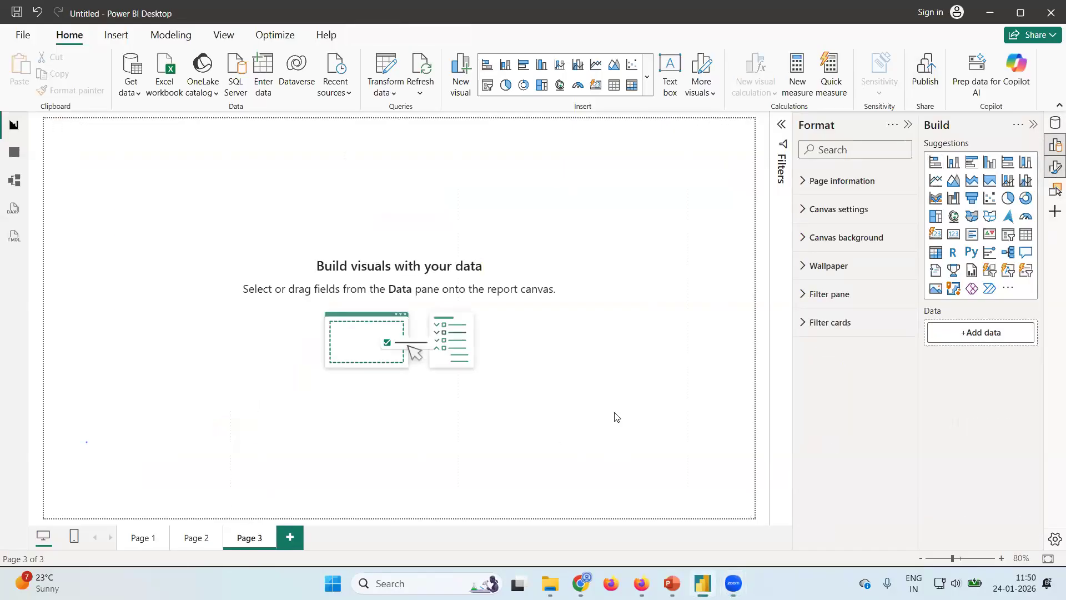
click(953, 165)
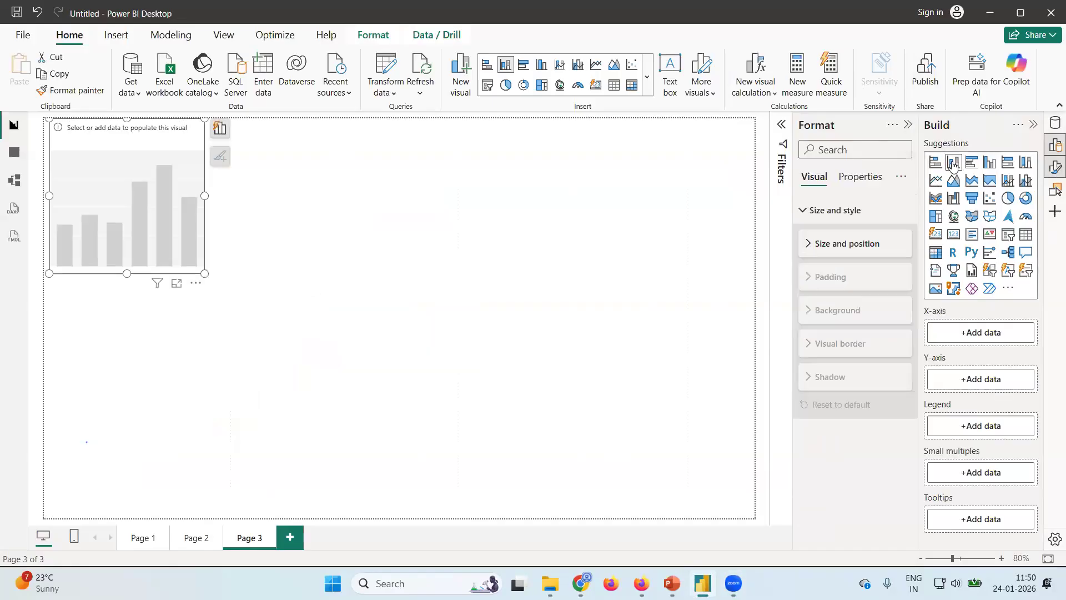
click(1054, 126)
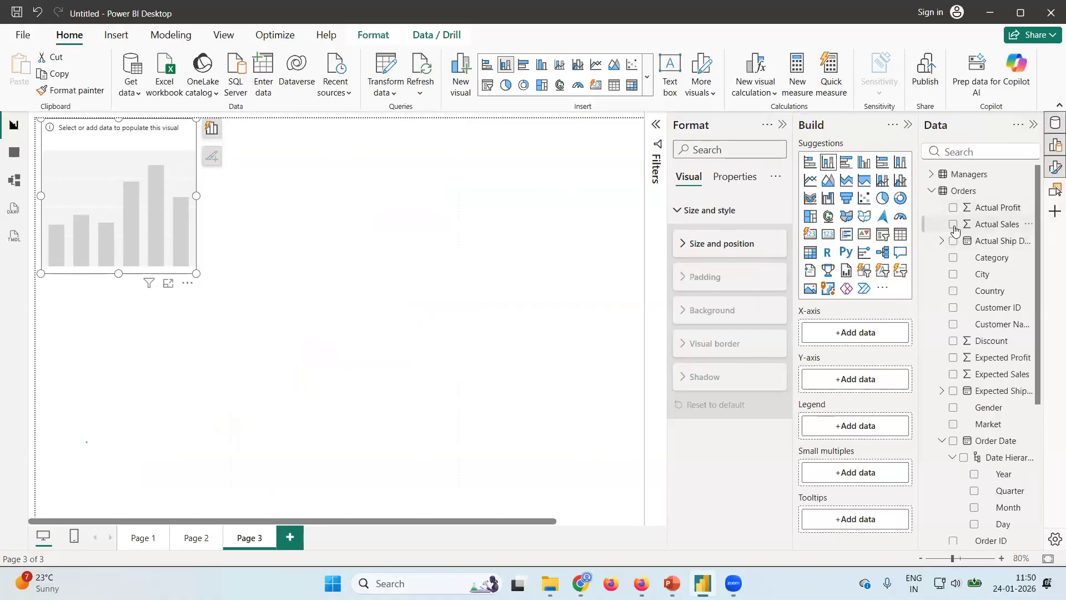
click(953, 224)
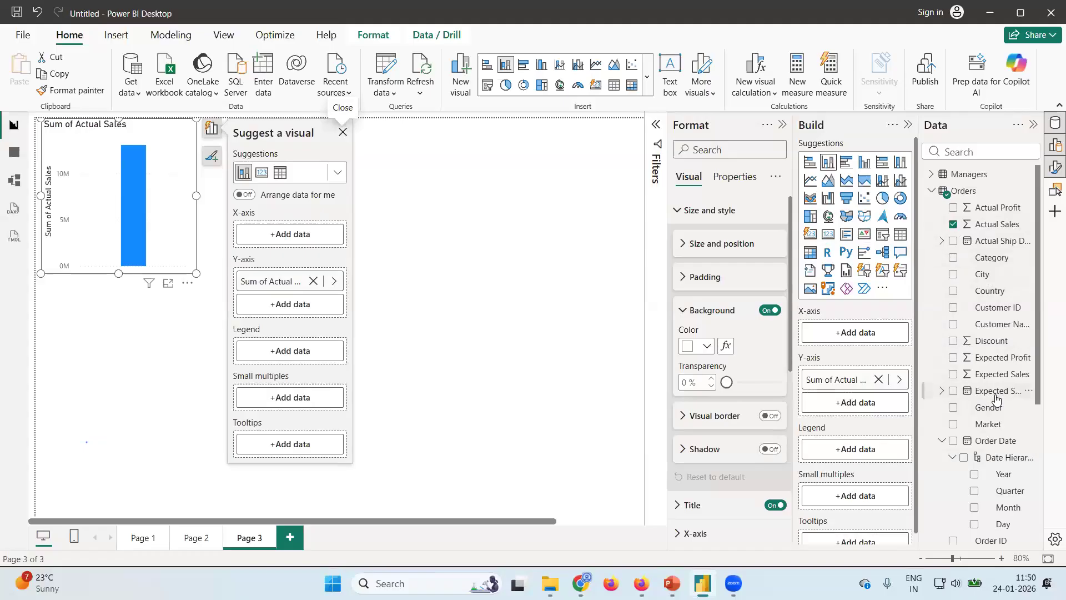
scroll(996, 394, down, 5)
scroll(996, 398, up, 5)
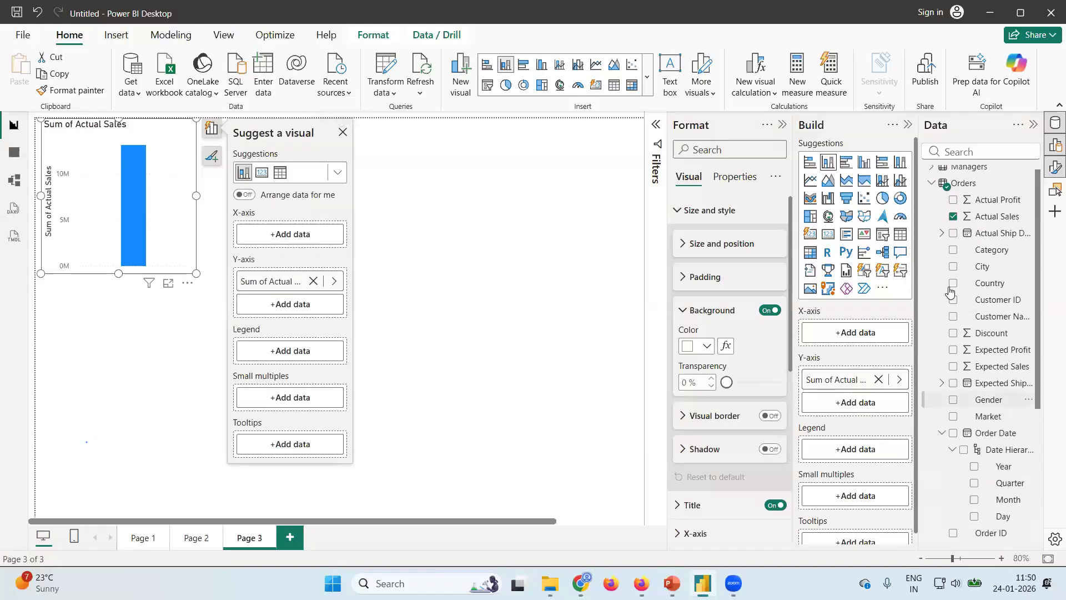
click(952, 251)
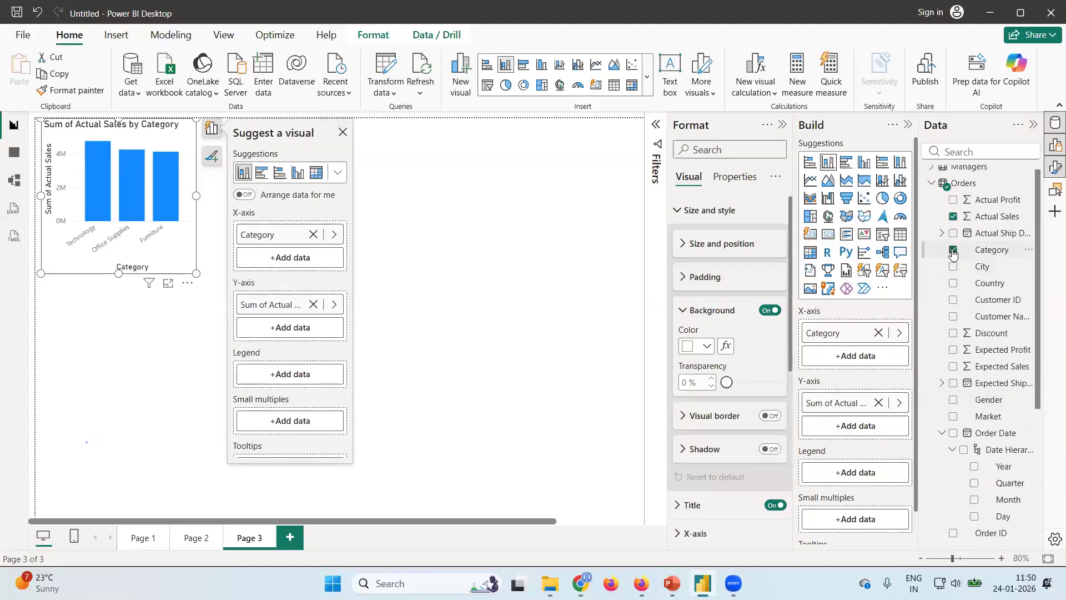
Enlarge the Actual Sales by Category column chart to fill most of the report canvas.
drag(196, 273, 691, 471)
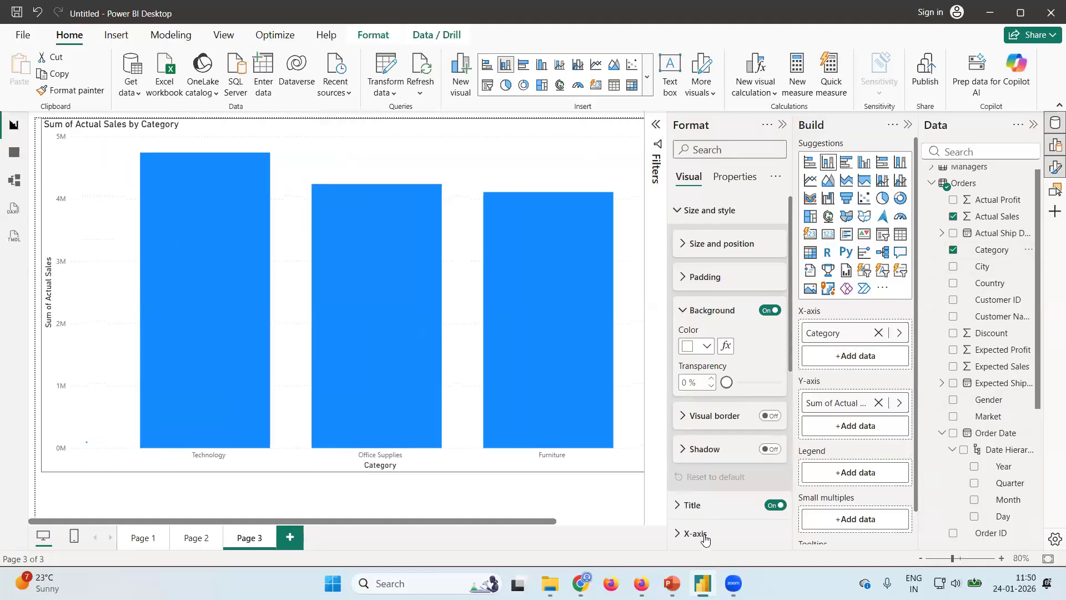
drag(704, 540, 704, 538)
drag(644, 519, 641, 500)
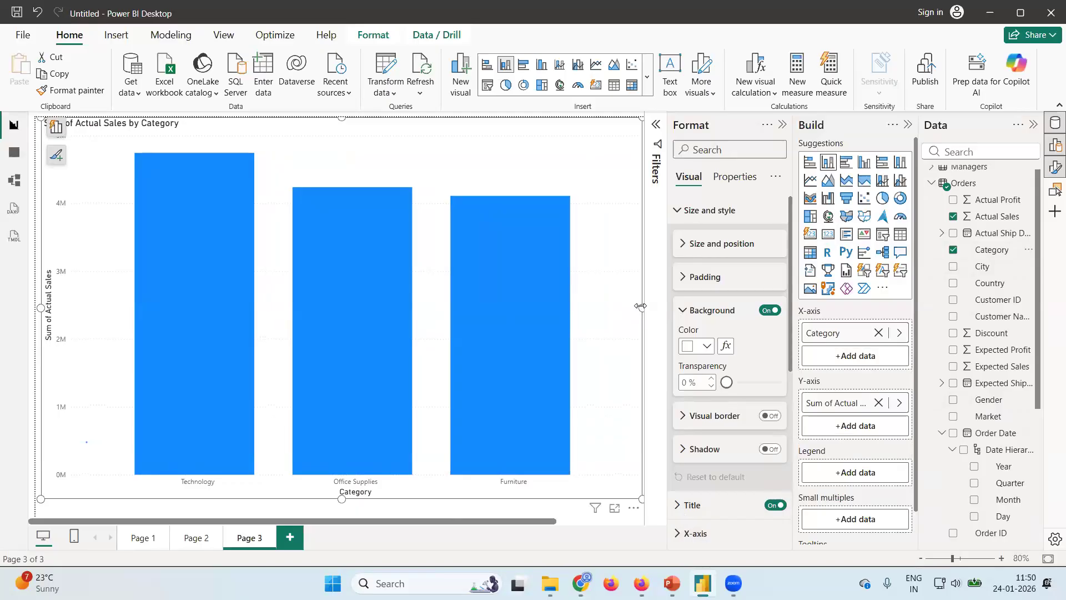
Review the bar charts on Page 1 and Page 2, including Canada's segments, and return to Page 3.
click(145, 548)
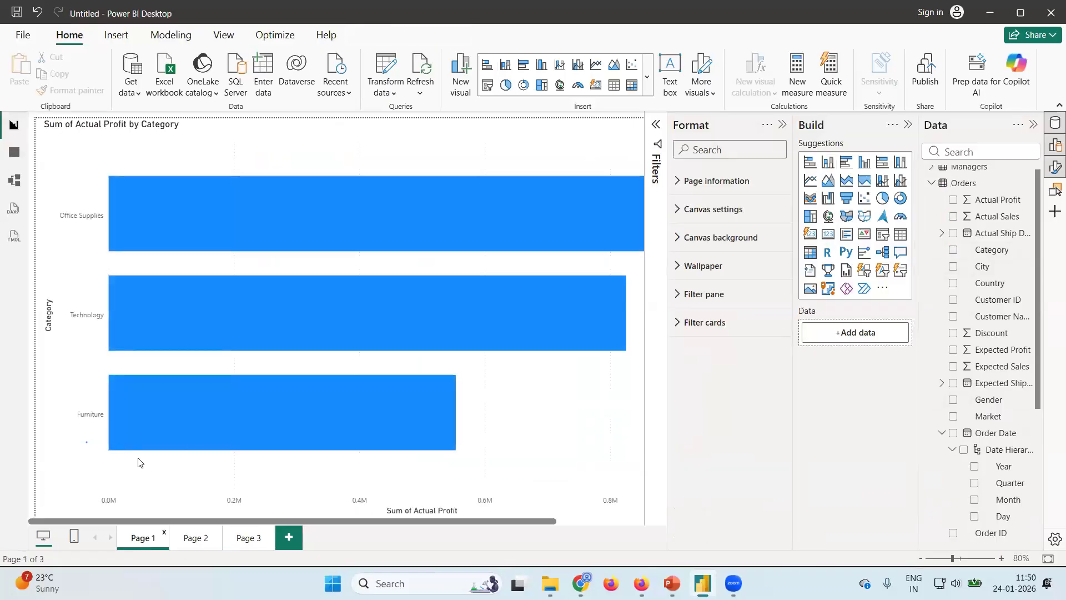
click(192, 541)
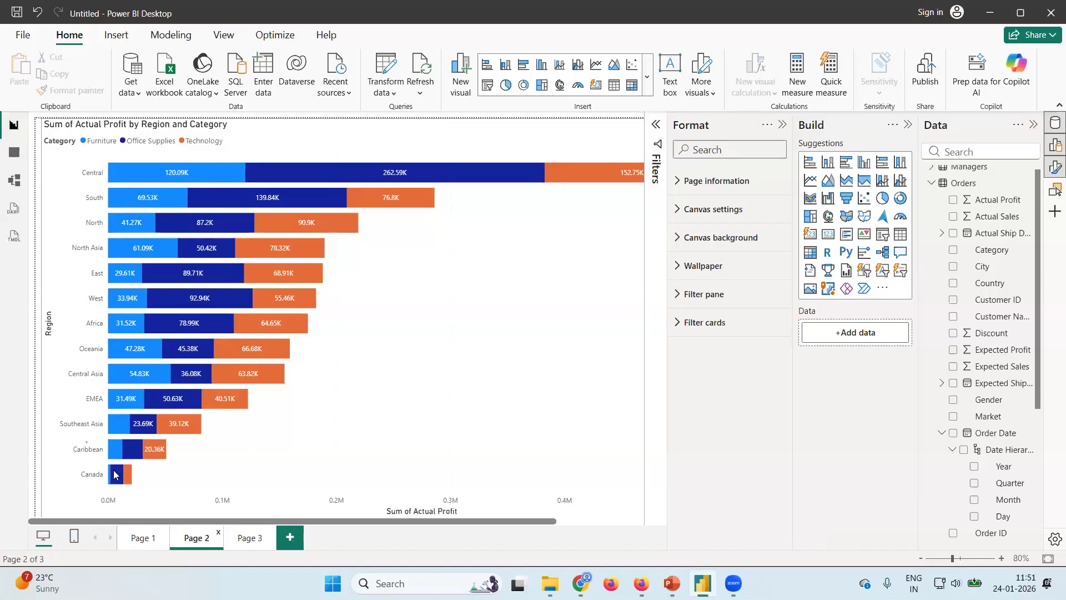
mouse_move(115, 473)
click(262, 548)
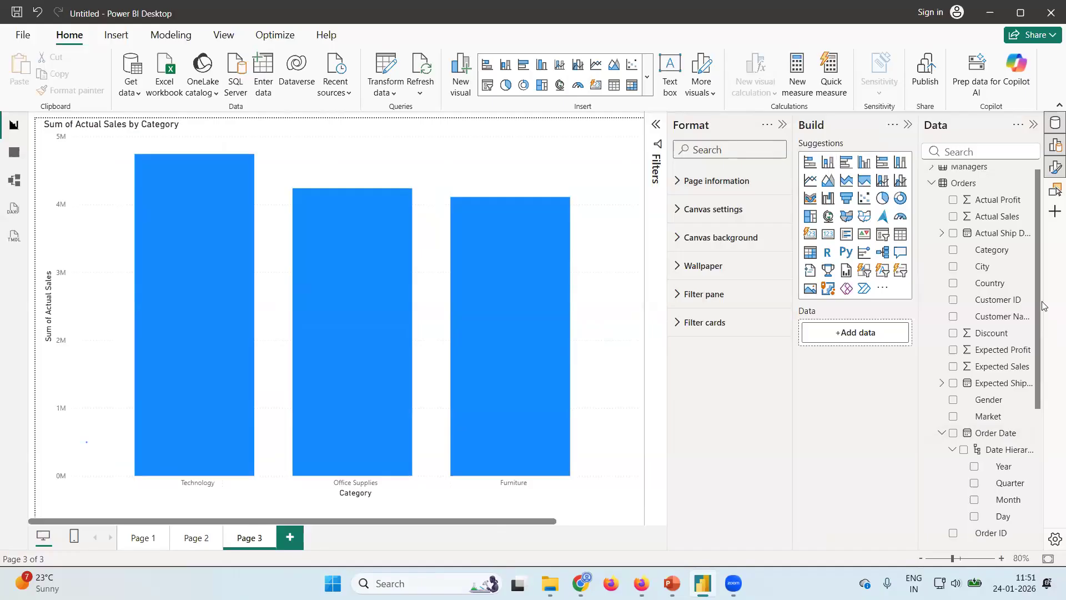
drag(1039, 304, 1049, 465)
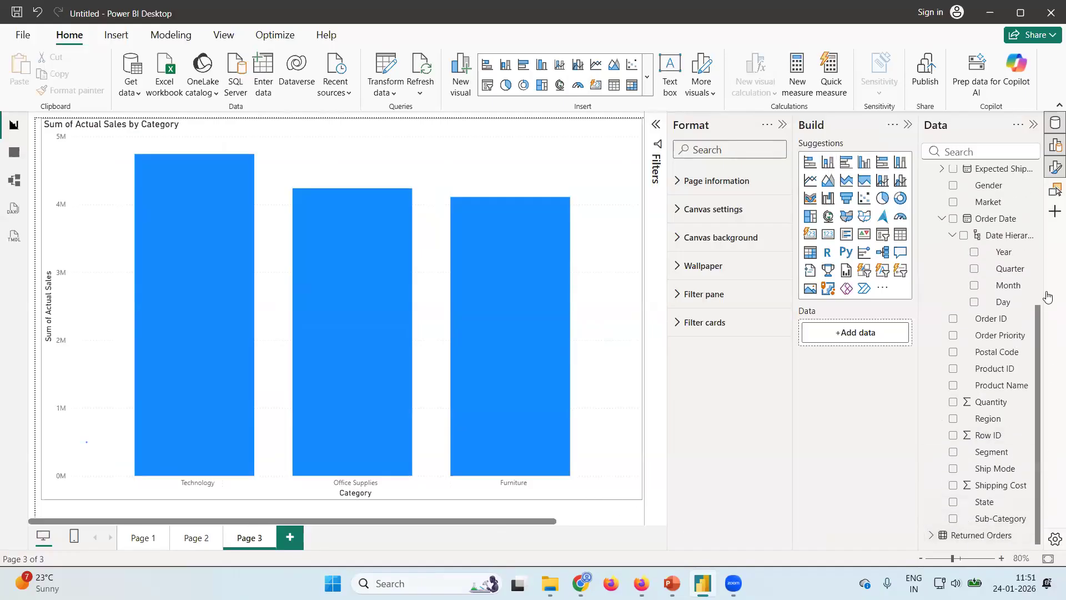
scroll(988, 379, up, 3)
scroll(988, 380, up, 5)
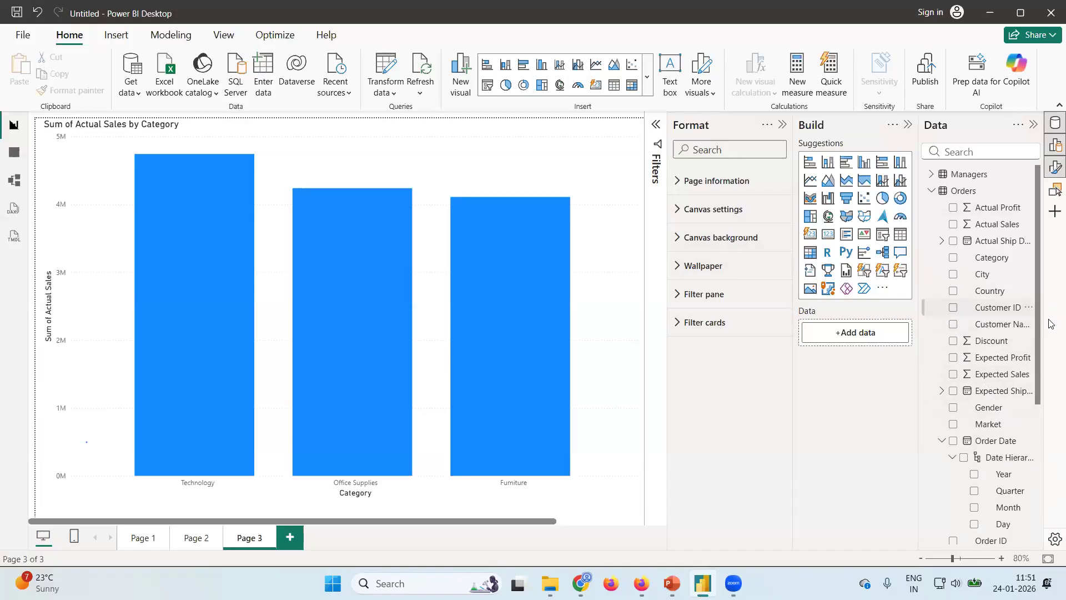
scroll(988, 387, down, 3)
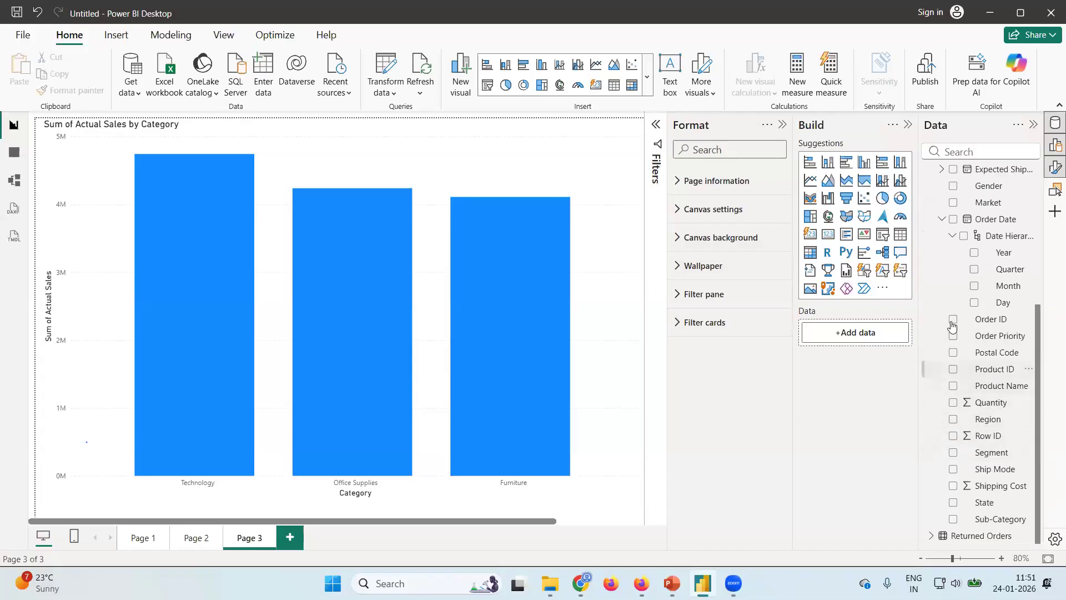
scroll(991, 350, up, 1)
scroll(992, 351, up, 1)
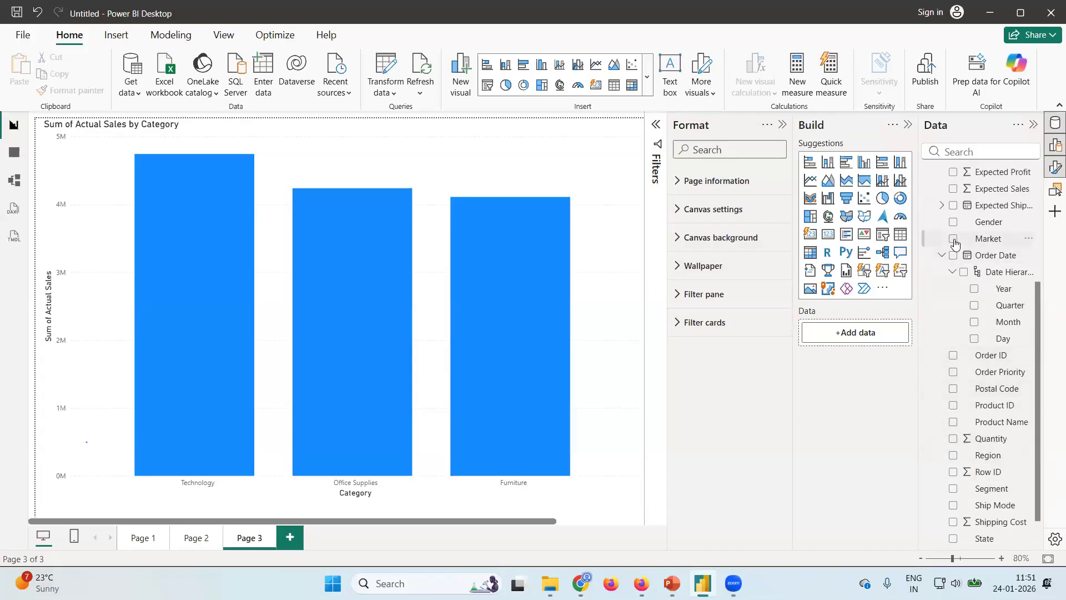
click(953, 239)
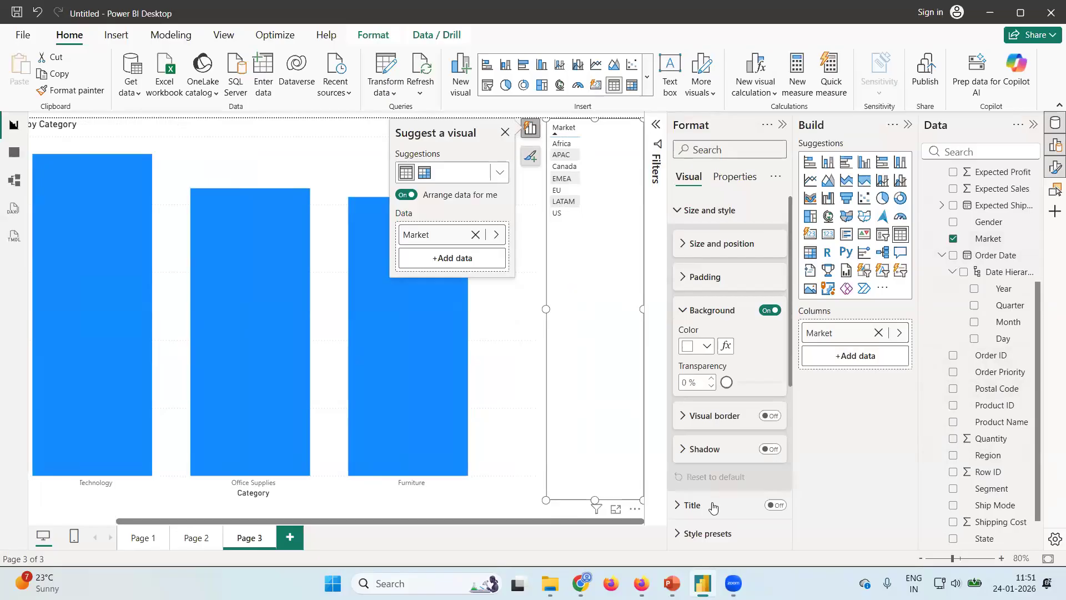
click(634, 508)
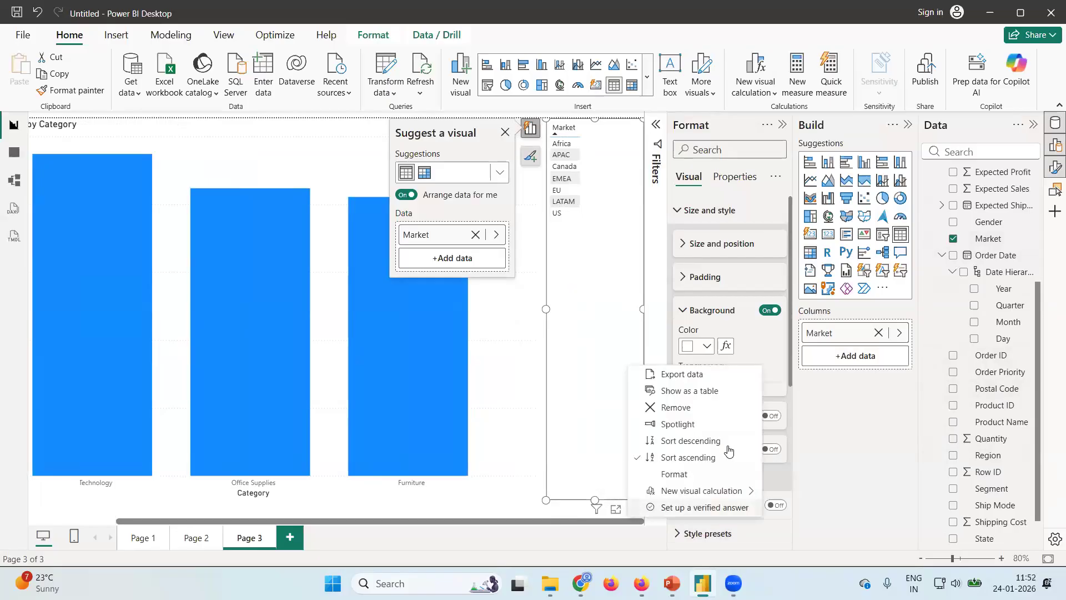
click(690, 409)
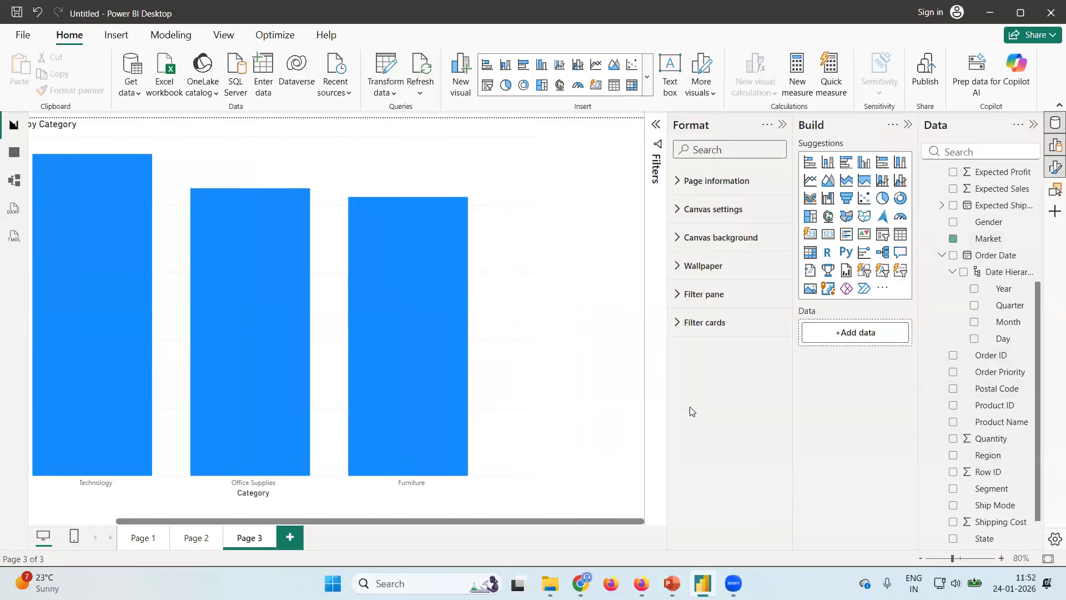
Split the Actual Sales by Category column chart by Market as its legend, and enlarge the chart across the report canvas.
click(511, 393)
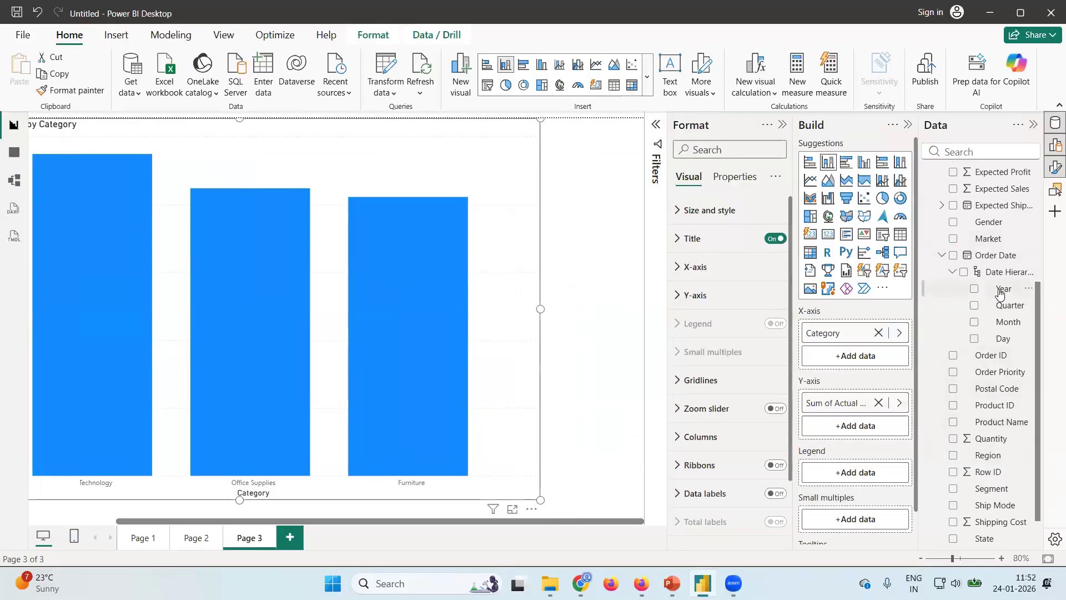
drag(1038, 327, 1047, 302)
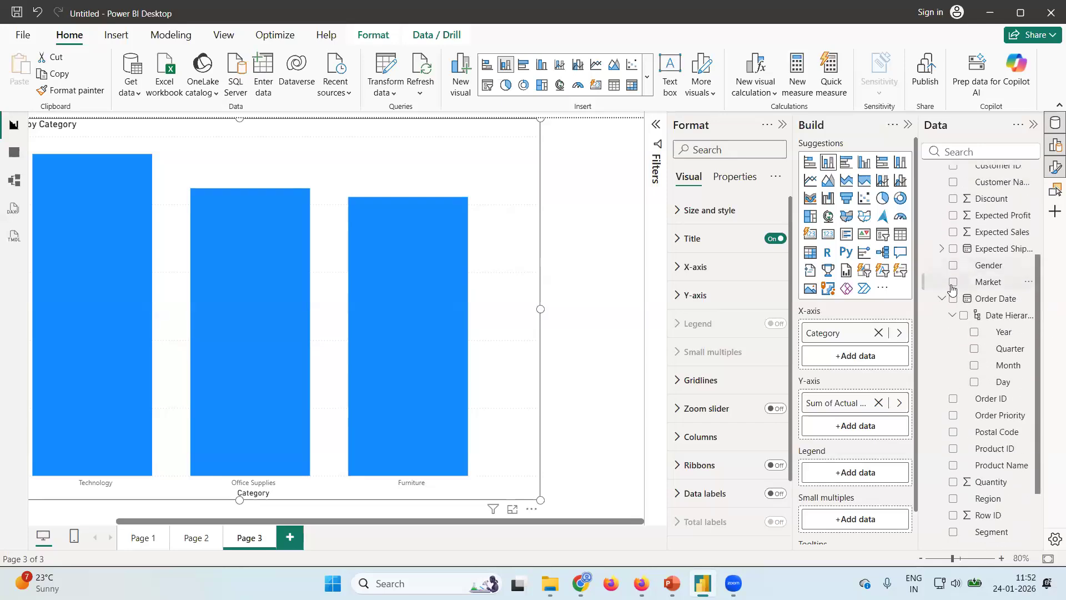
click(953, 282)
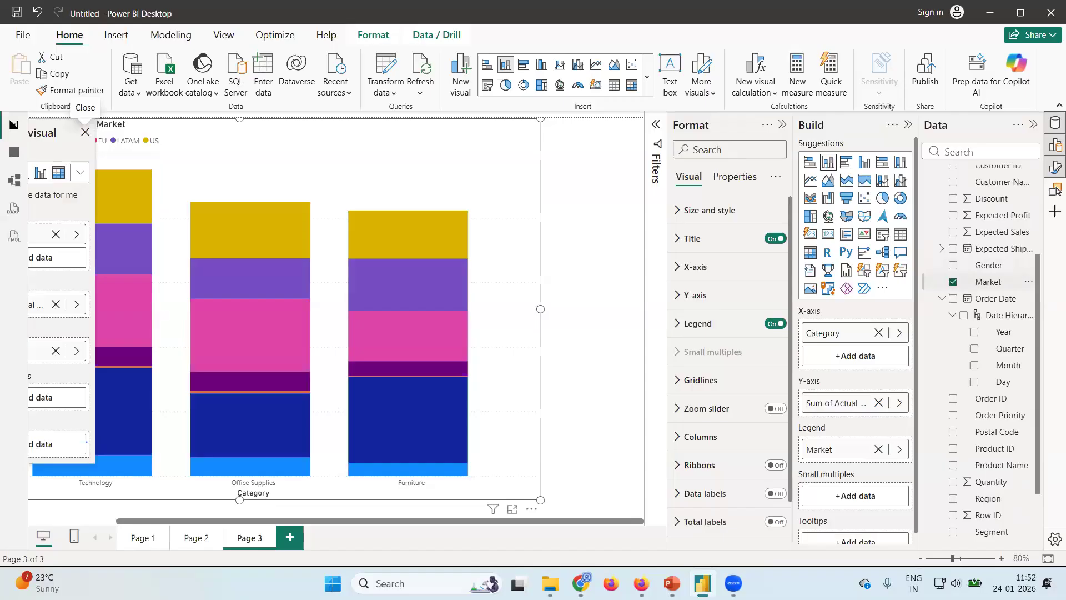
drag(541, 500, 644, 502)
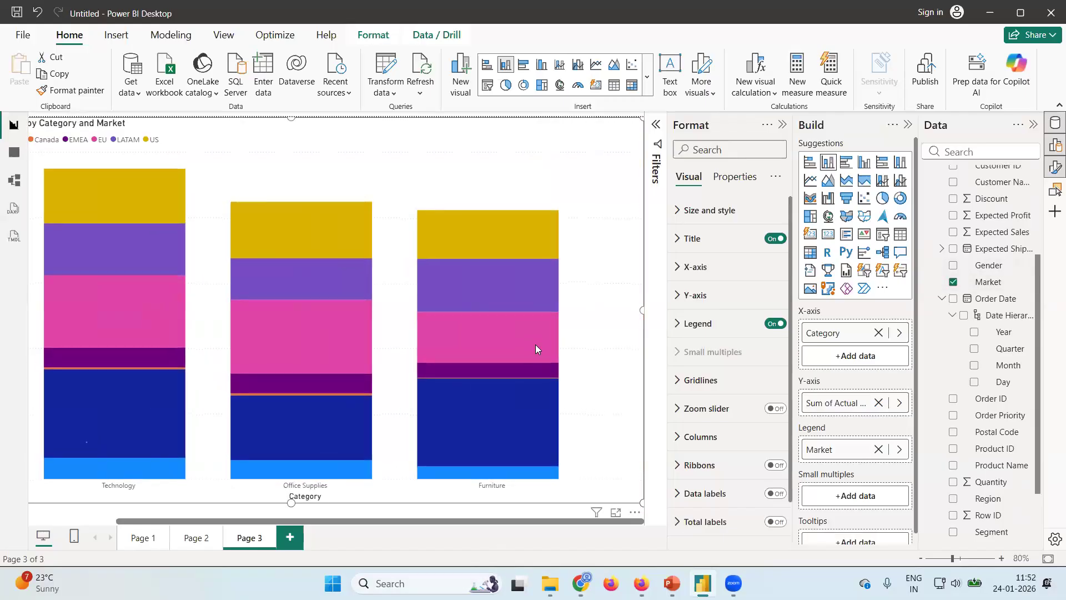
mouse_move(535, 345)
scroll(413, 187, left, 3)
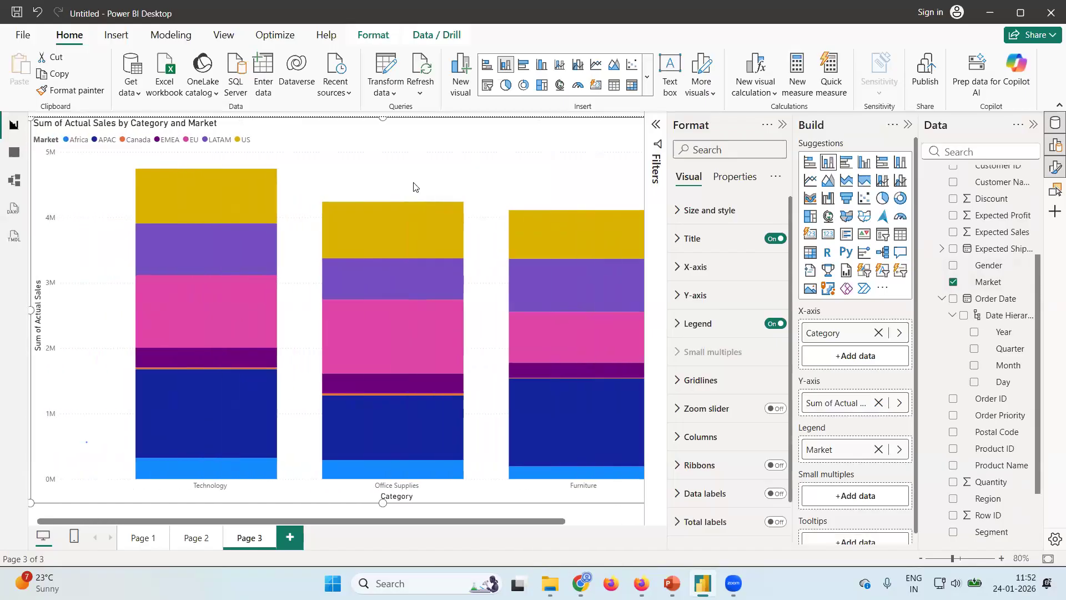
scroll(413, 187, left, 1)
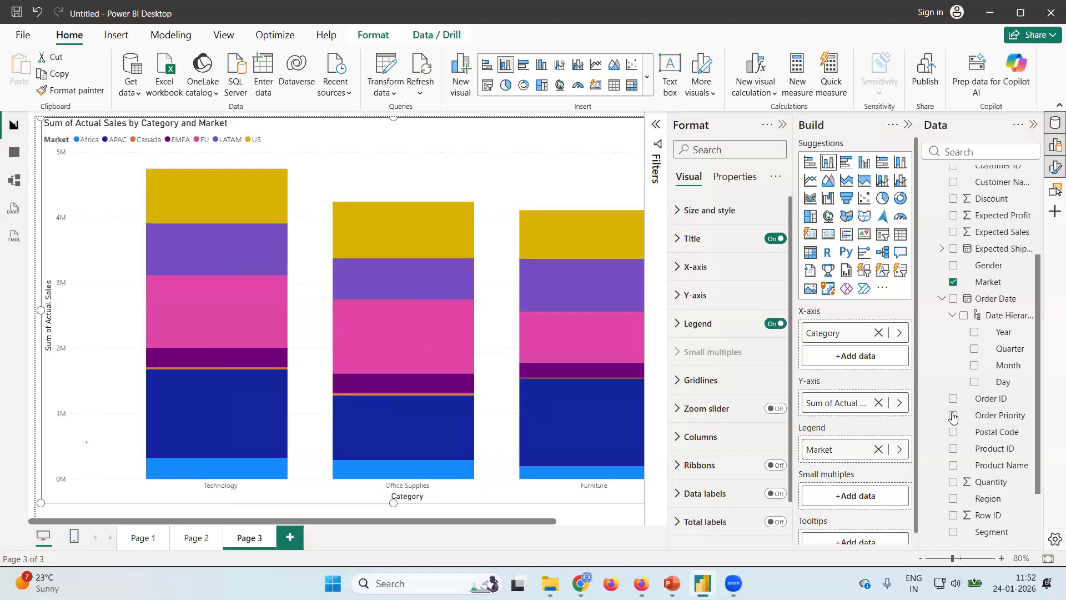
Rebuild the column chart to show Actual Sales with Market on the X-axis and Category as the legend.
click(953, 284)
scroll(987, 302, up, 2)
scroll(987, 302, up, 1)
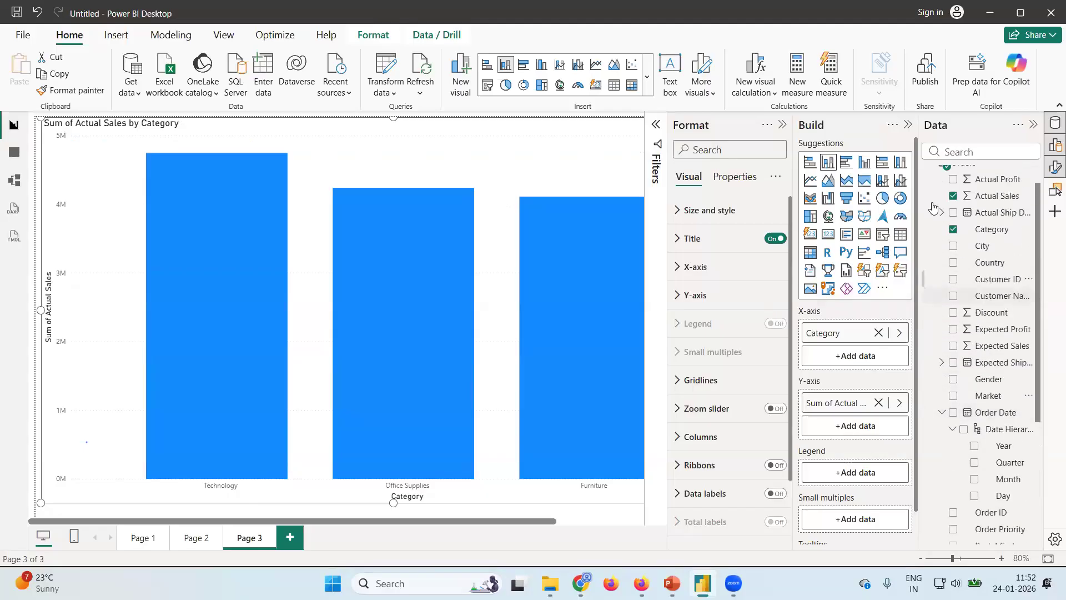
click(953, 229)
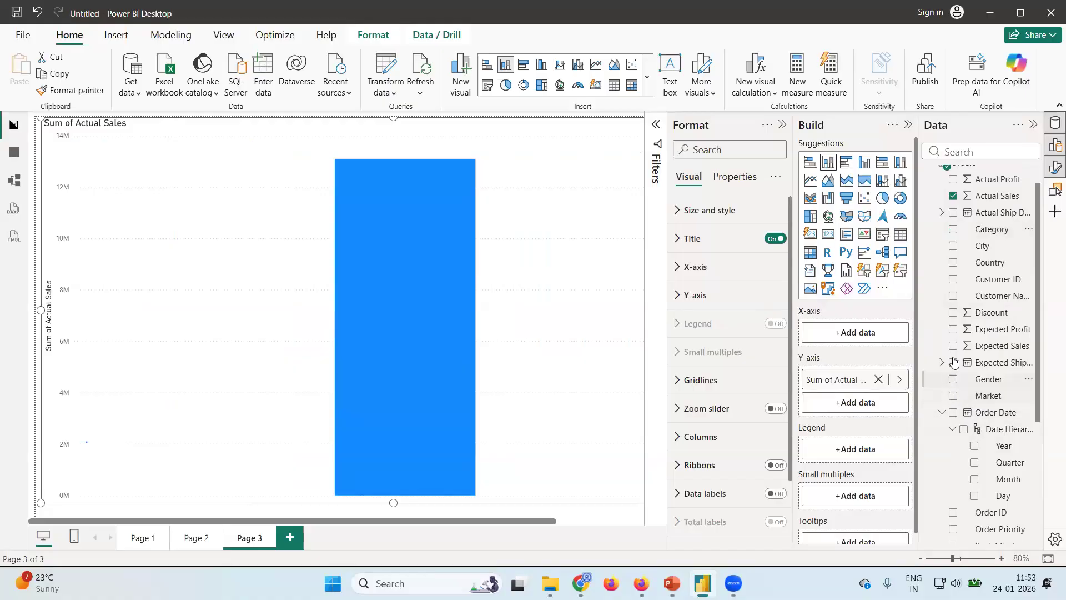
click(953, 395)
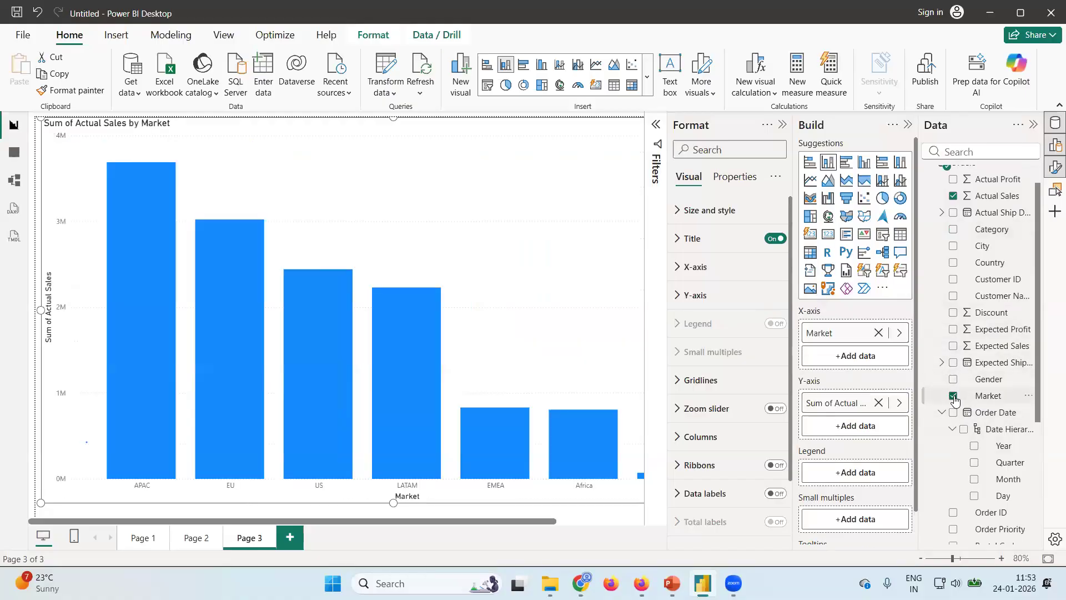
click(952, 230)
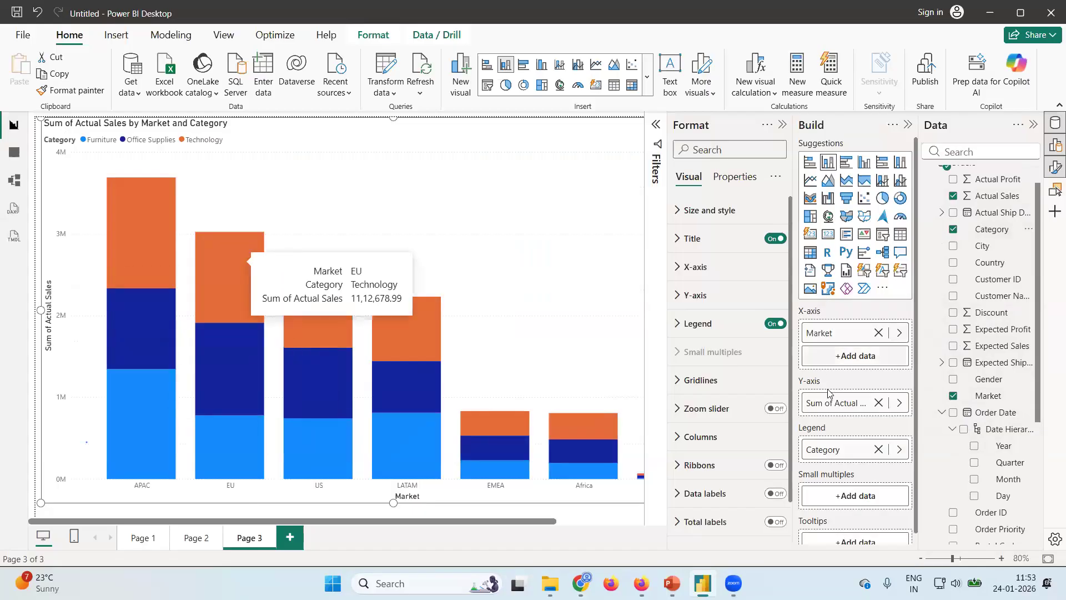
Turn on data labels for the Actual Sales by Market and Category chart and set their display units to Thousands.
scroll(727, 448, down, 1)
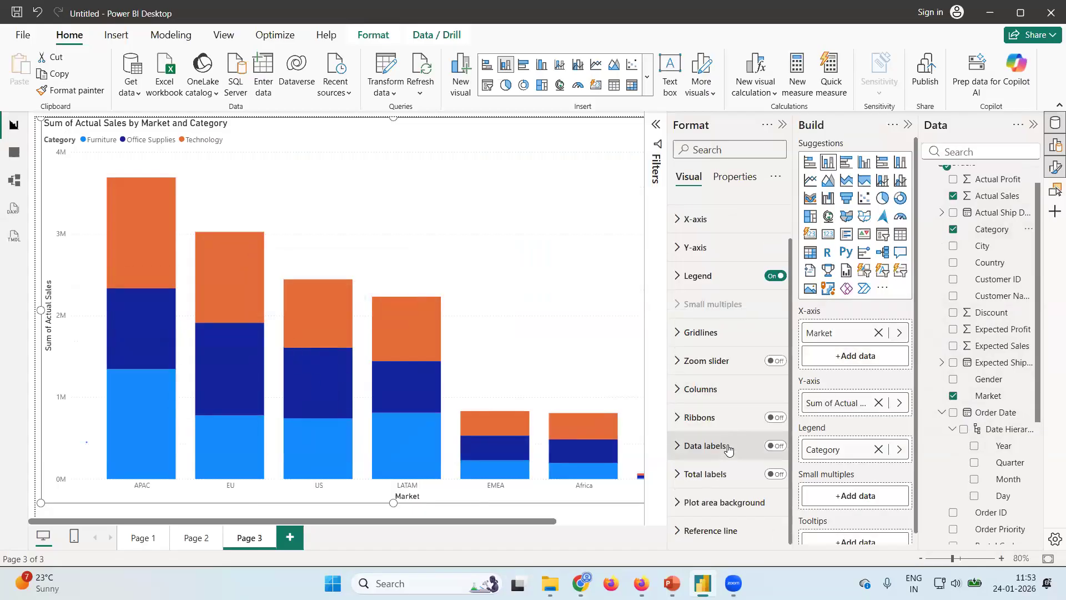
click(776, 445)
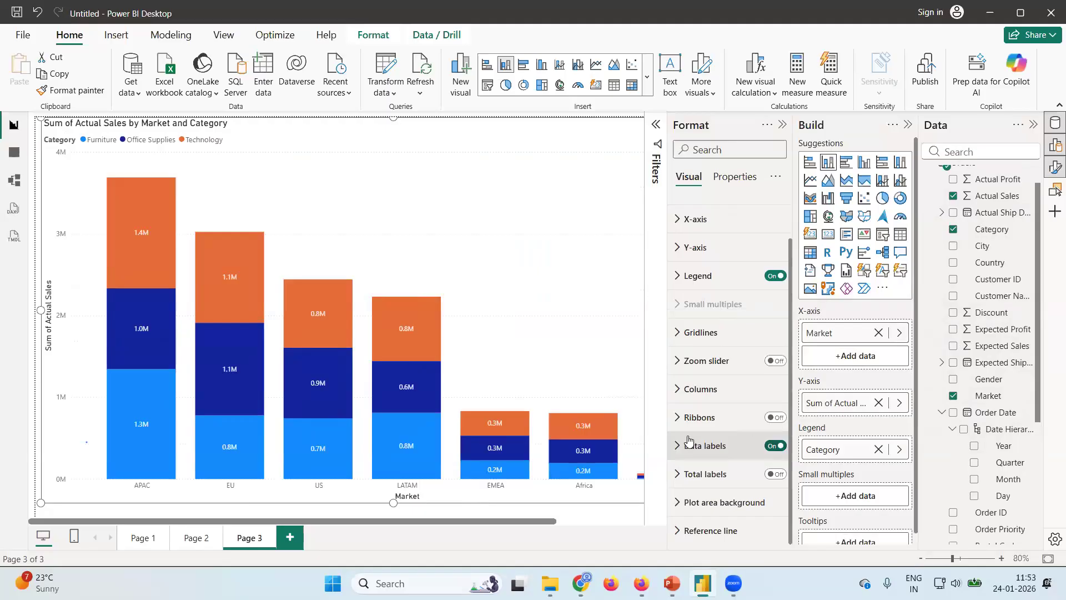
click(681, 447)
scroll(701, 356, down, 5)
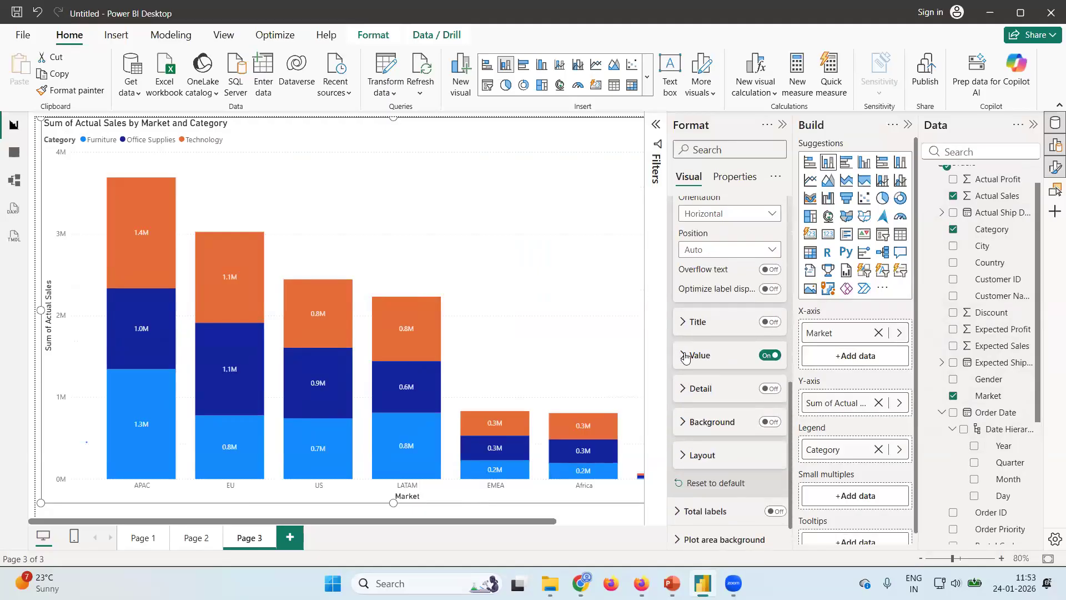
click(684, 356)
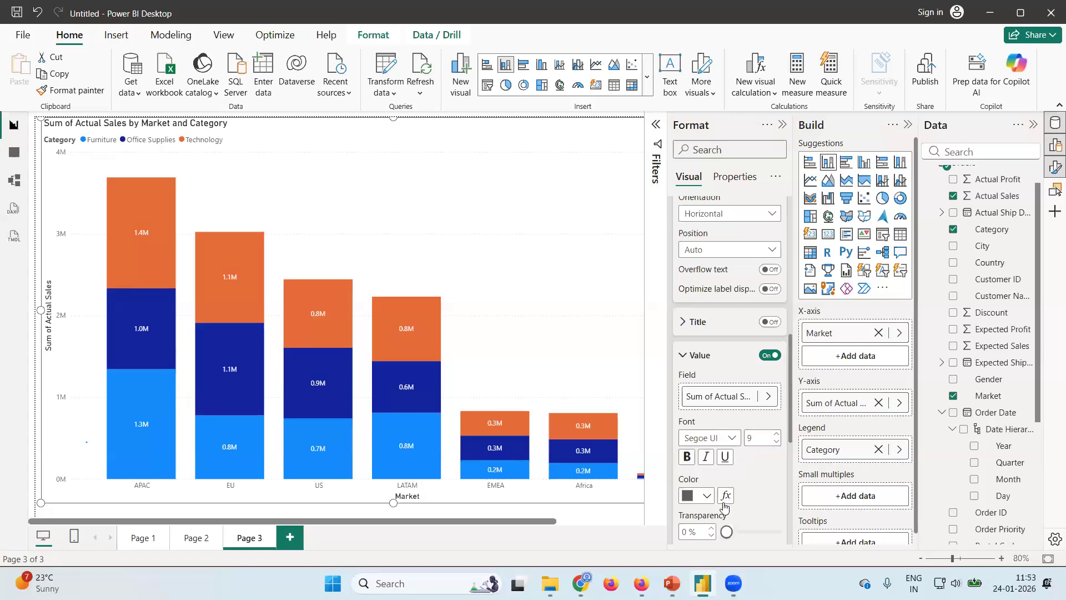
scroll(738, 488, down, 4)
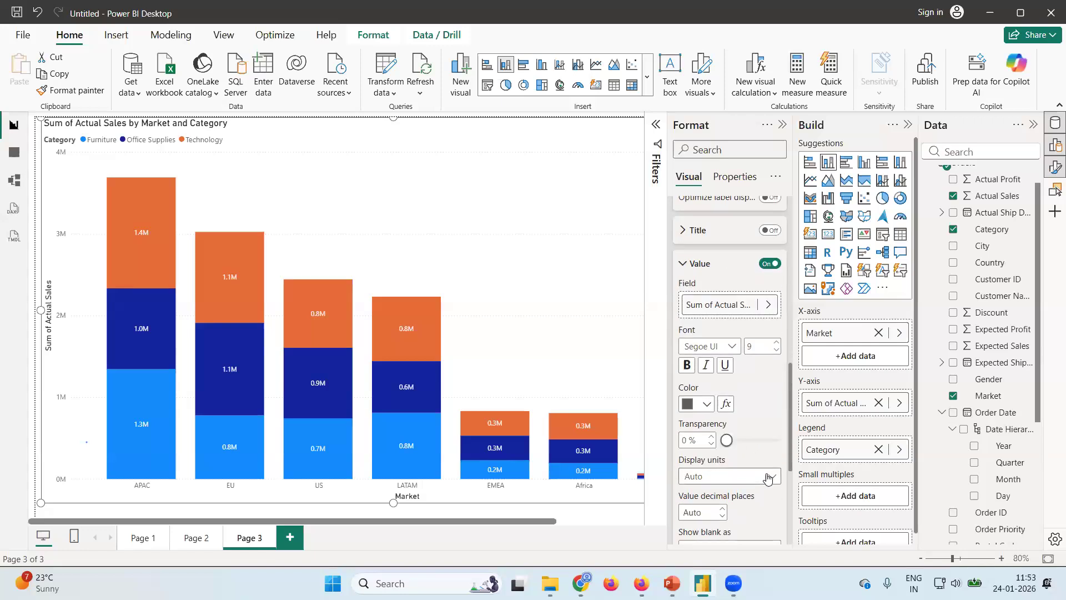
click(768, 479)
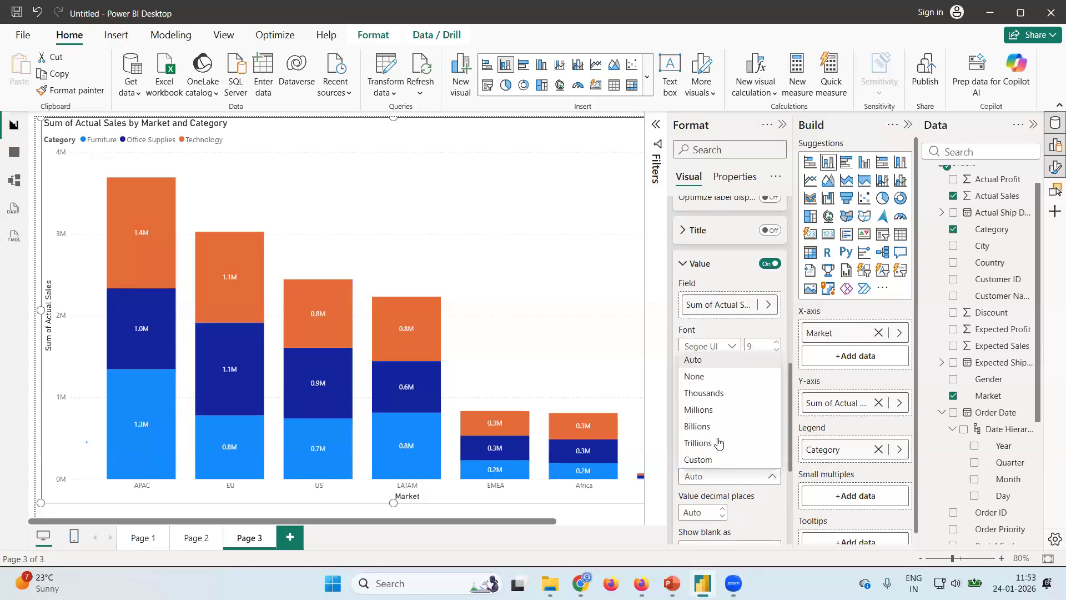
click(707, 393)
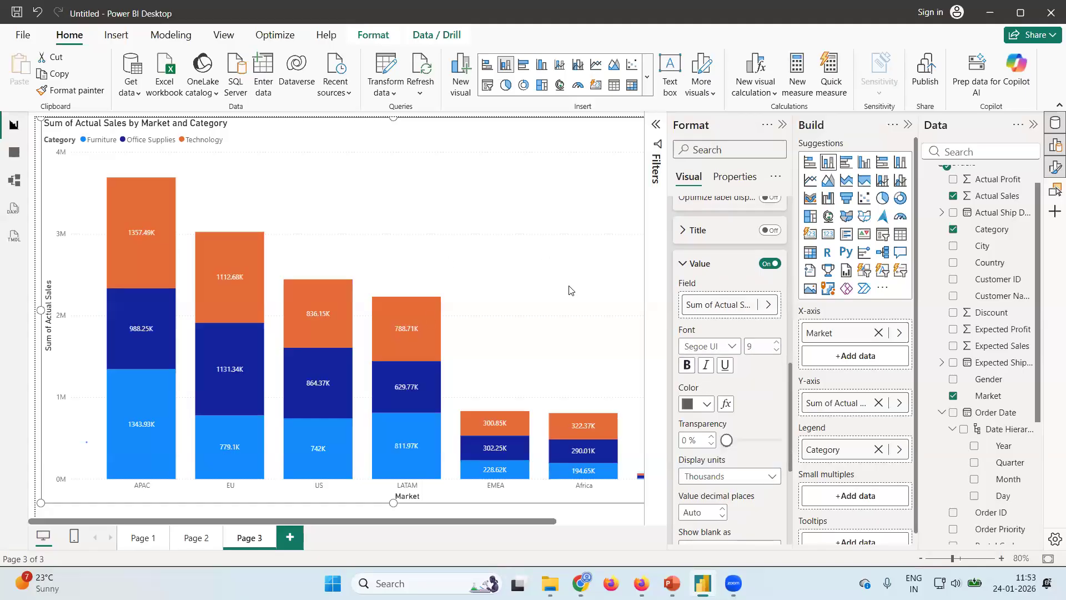
Hide the formatting options and the visual suggestions so that the whole Actual Sales by Market and Category chart can be seen.
click(782, 130)
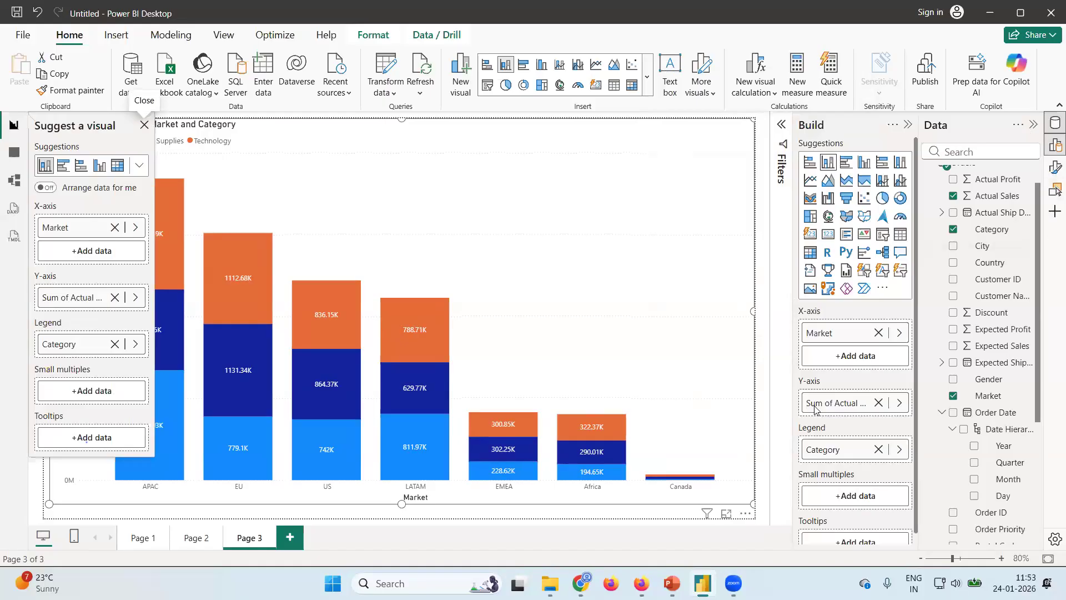
mouse_move(682, 478)
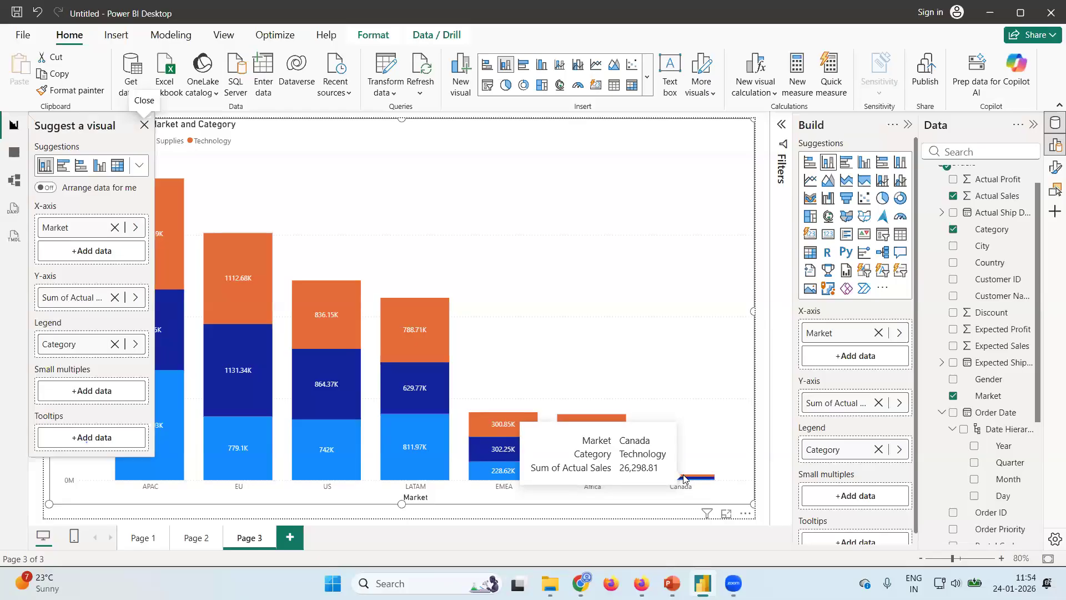
click(146, 126)
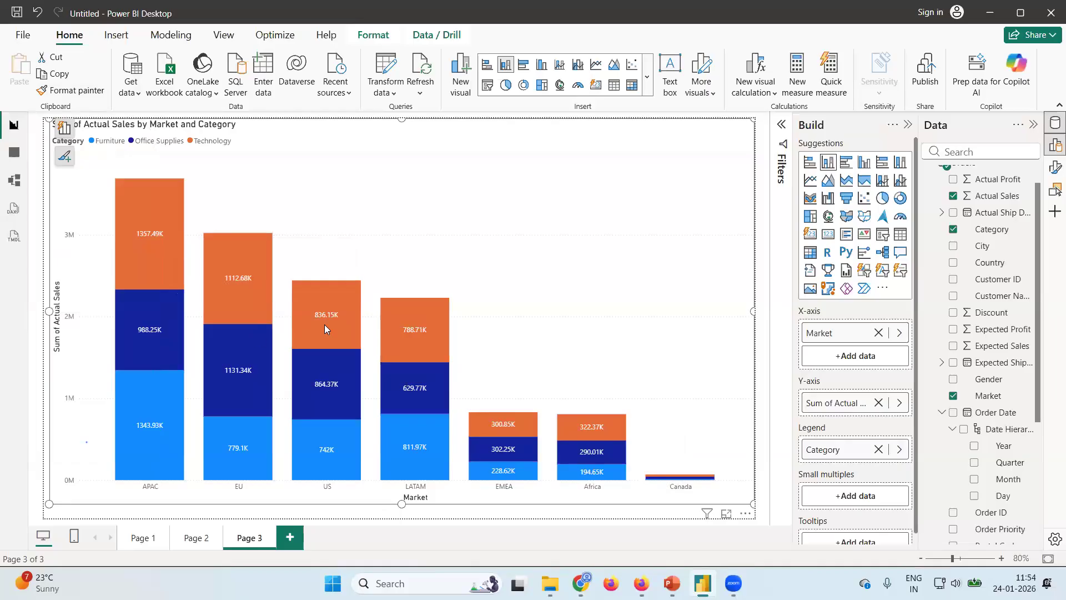
Review the Actual Profit bar charts on Page 1 and Page 2, and return to the column chart on Page 3.
click(139, 538)
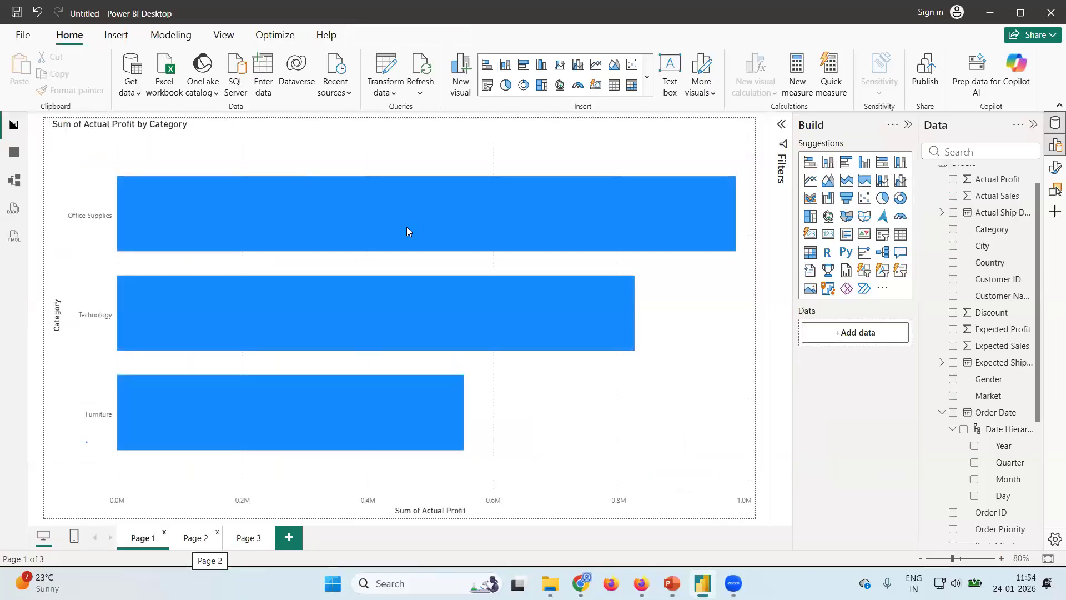
click(196, 537)
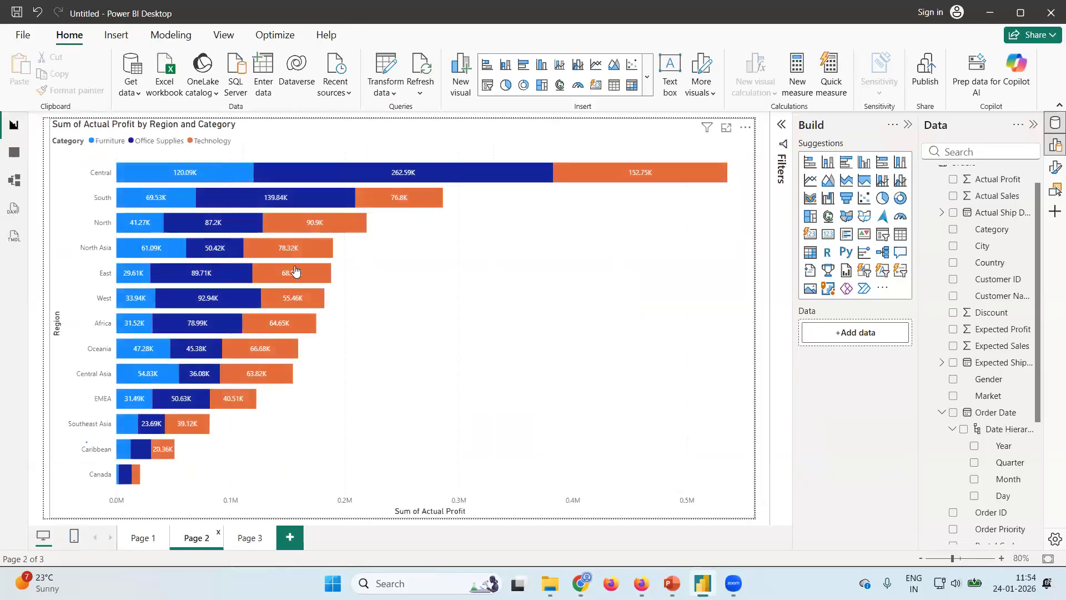
click(250, 537)
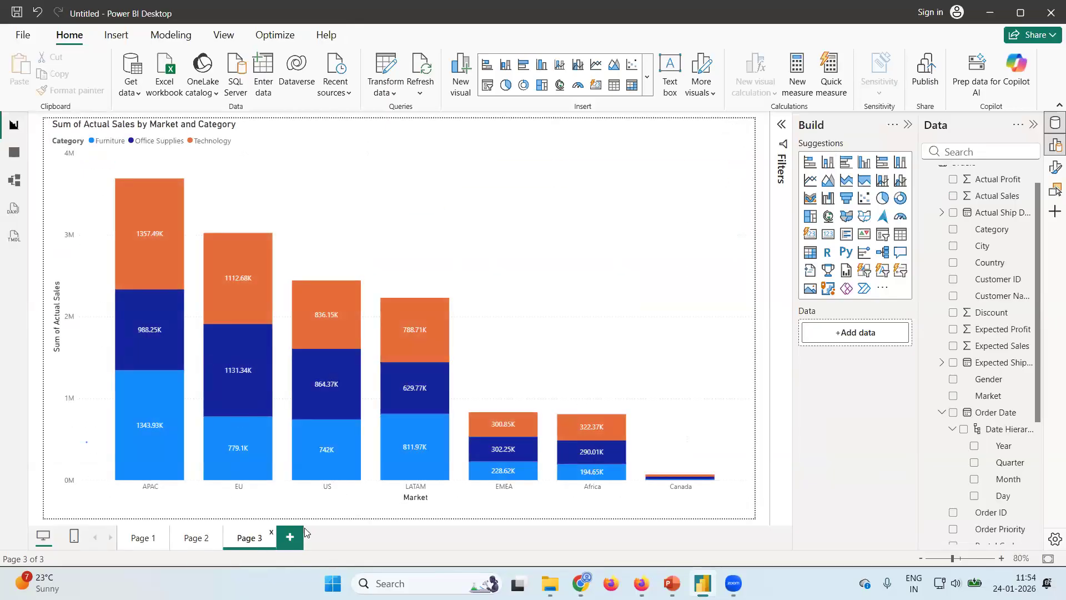
Add a new report page containing a 100% stacked column chart of Actual Profit.
click(289, 538)
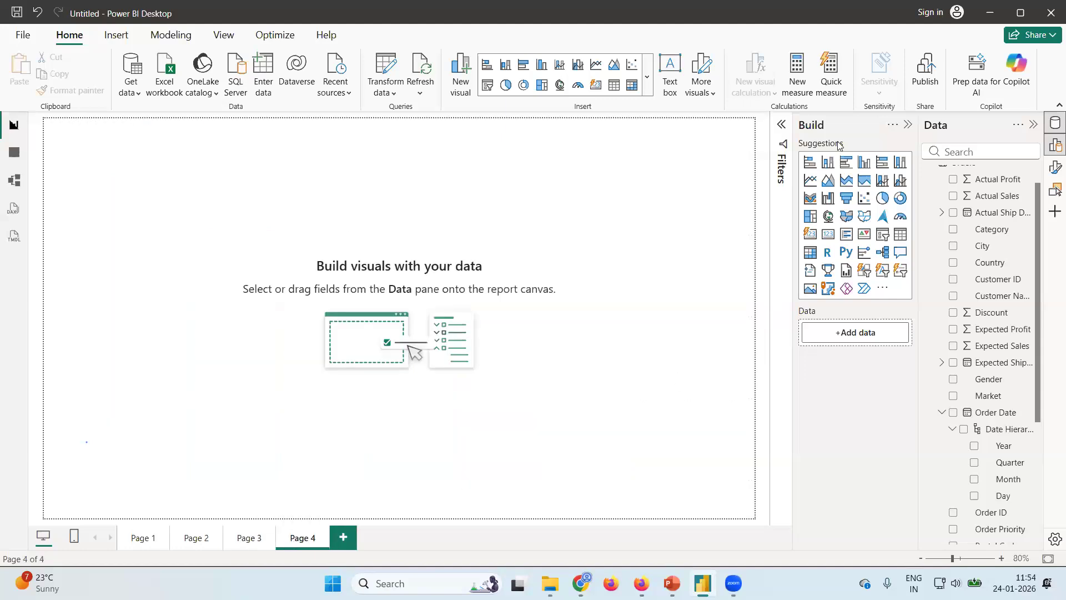
click(903, 169)
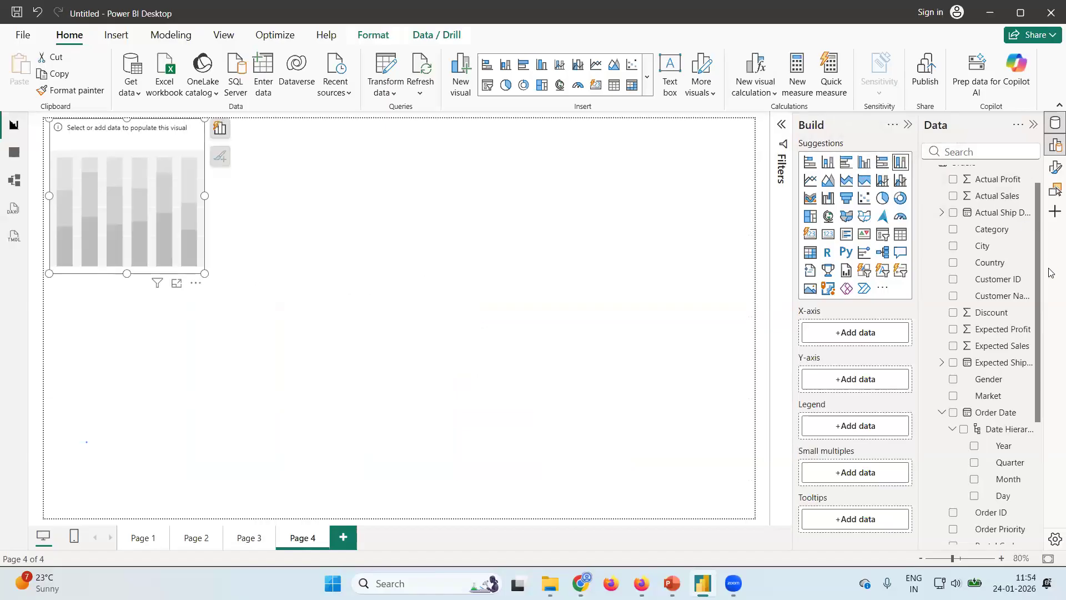
scroll(1033, 278, up, 2)
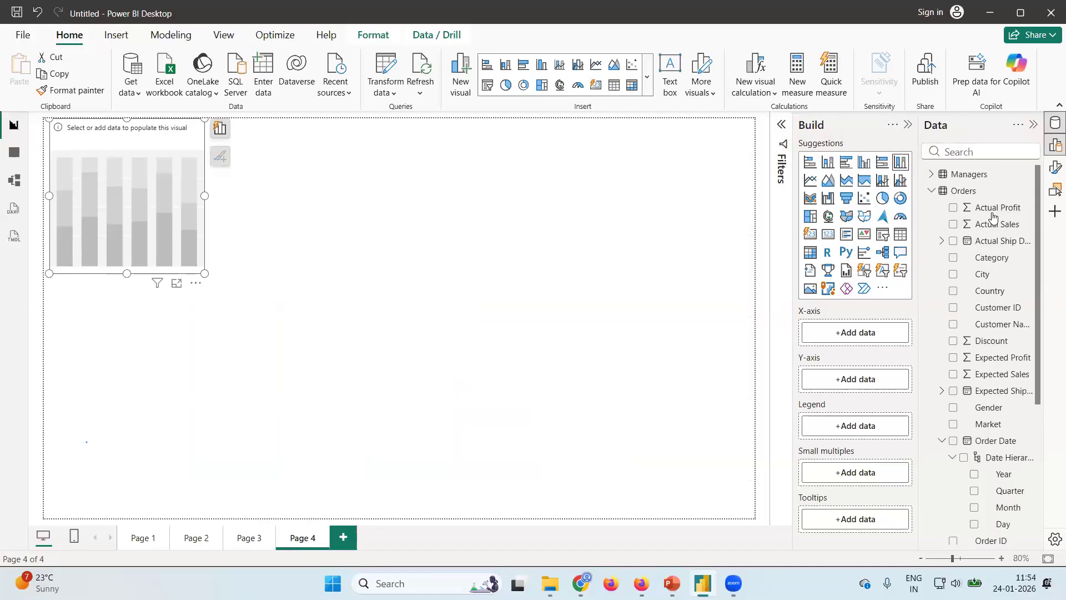
click(953, 209)
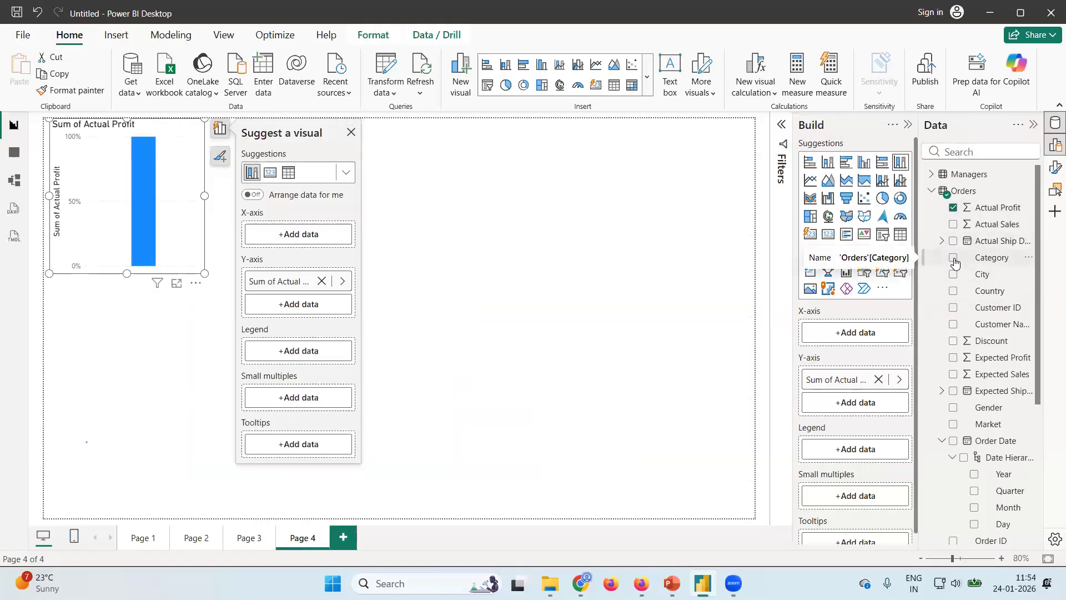
Break the chart down by Segment on the X-axis with Category as the legend, and enlarge it to fill the page.
scroll(998, 411, down, 4)
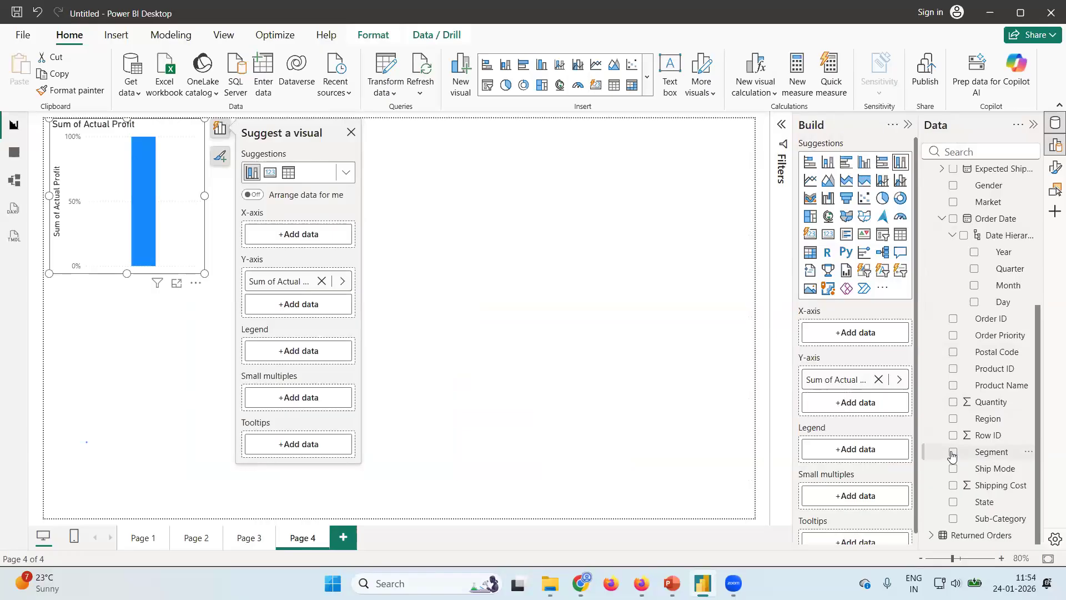
click(952, 452)
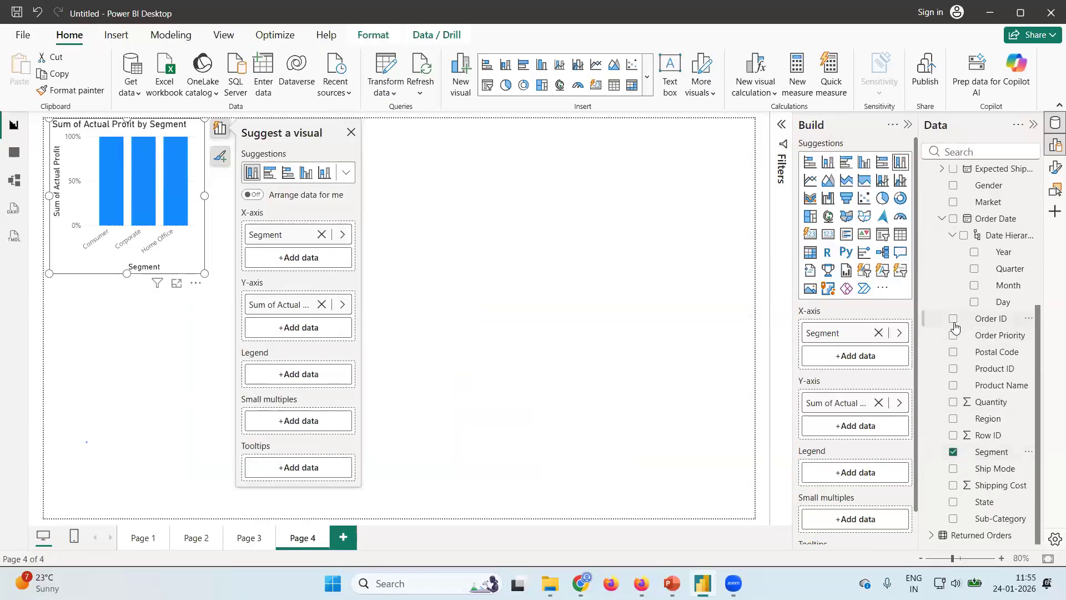
scroll(963, 311, up, 4)
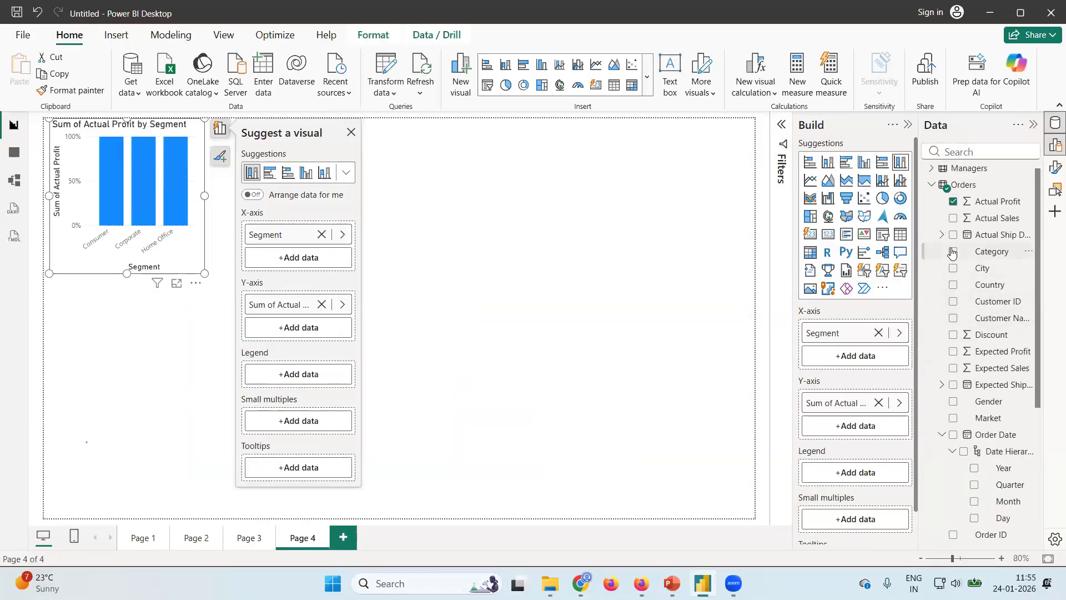
click(953, 252)
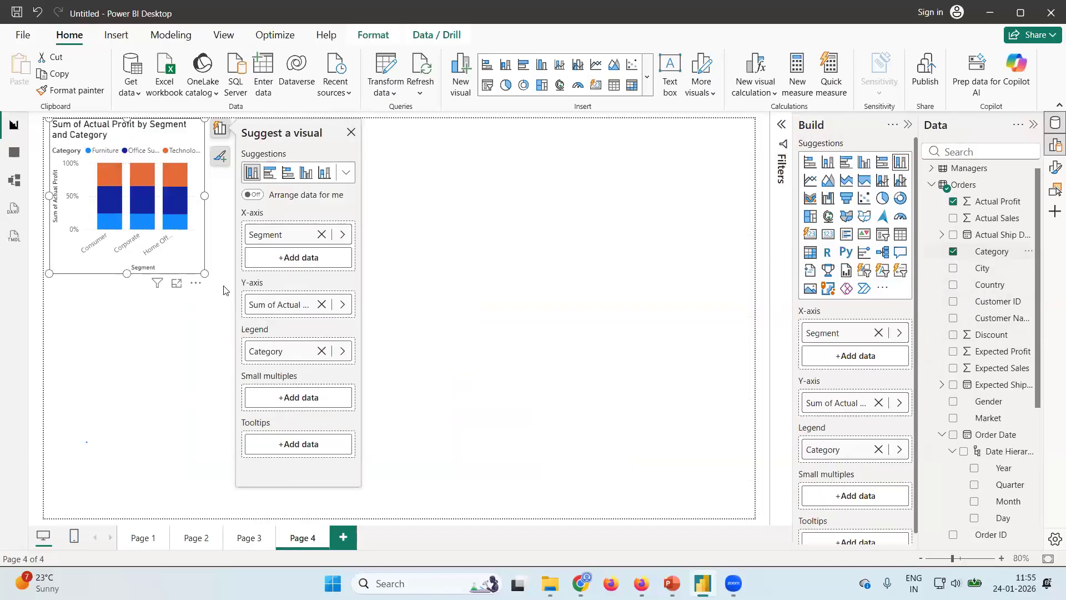
drag(205, 274, 753, 516)
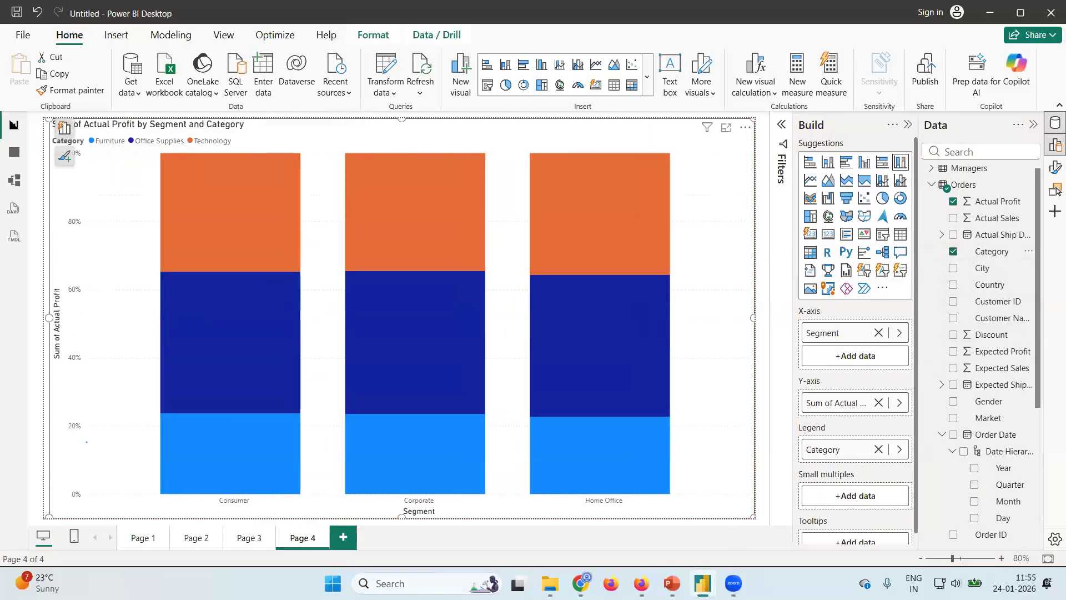
Compare the stacked column chart on Page 3 with the 100% stacked column chart on Page 4.
click(249, 537)
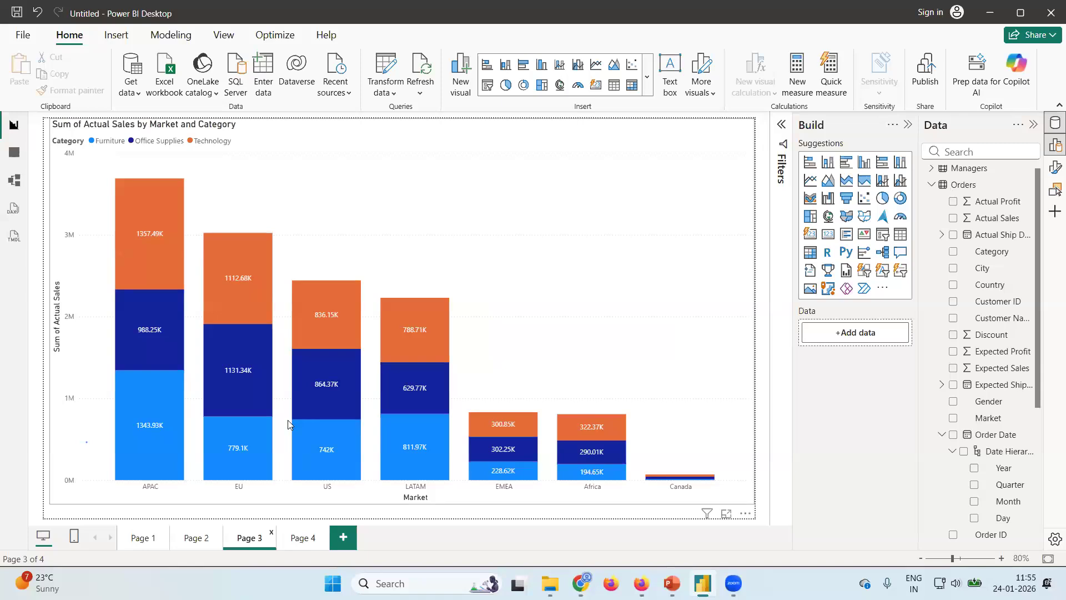
click(304, 546)
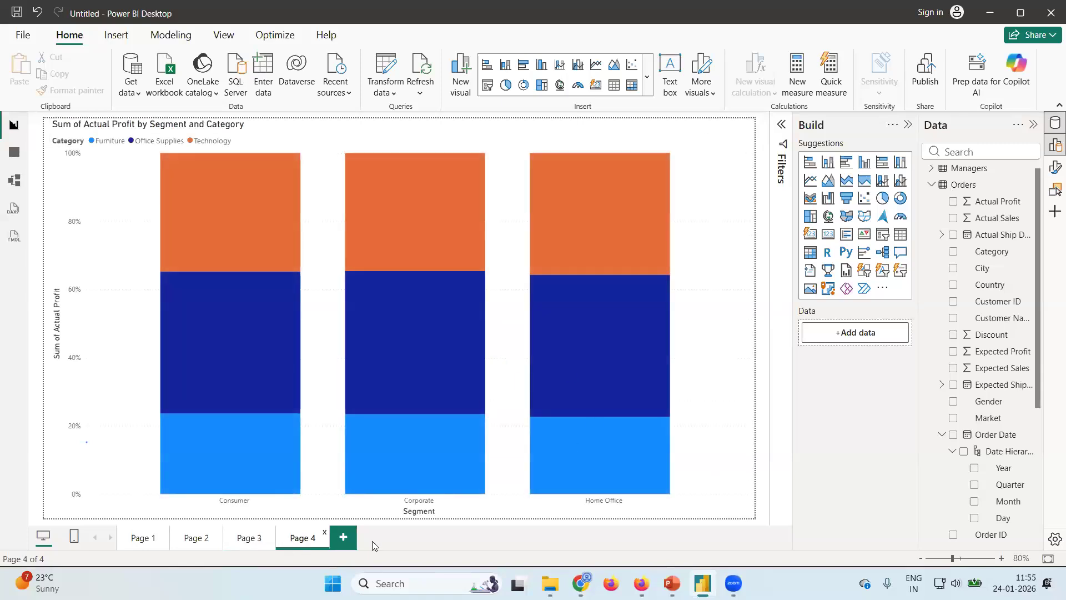
click(249, 540)
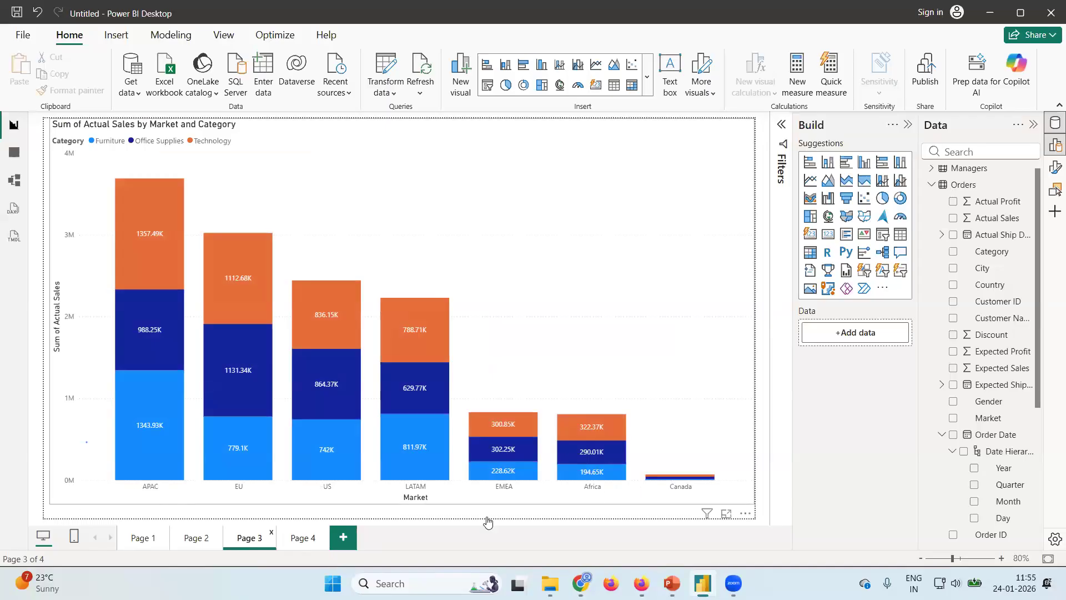
click(302, 537)
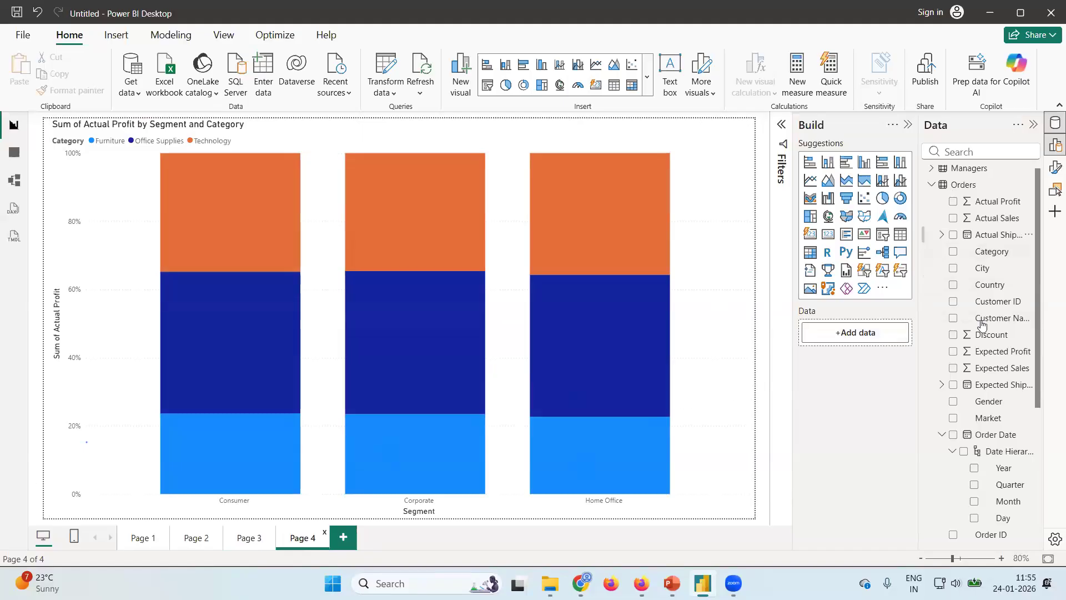
Rebuild the 100% stacked column chart to show Actual Profit with Market on the X-axis and Category as the legend.
scroll(1006, 333, down, 3)
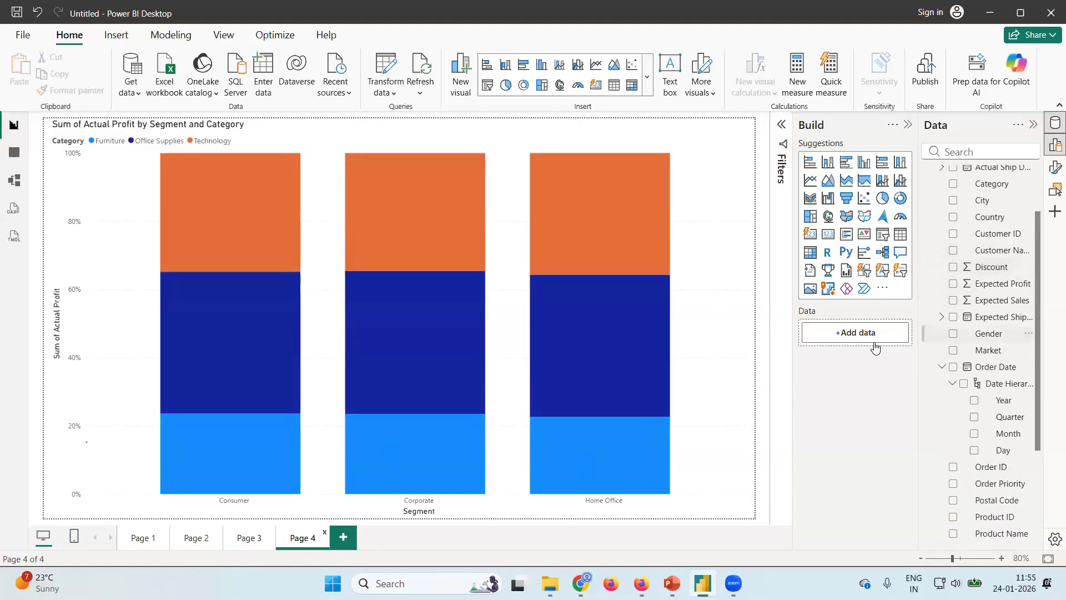
click(732, 350)
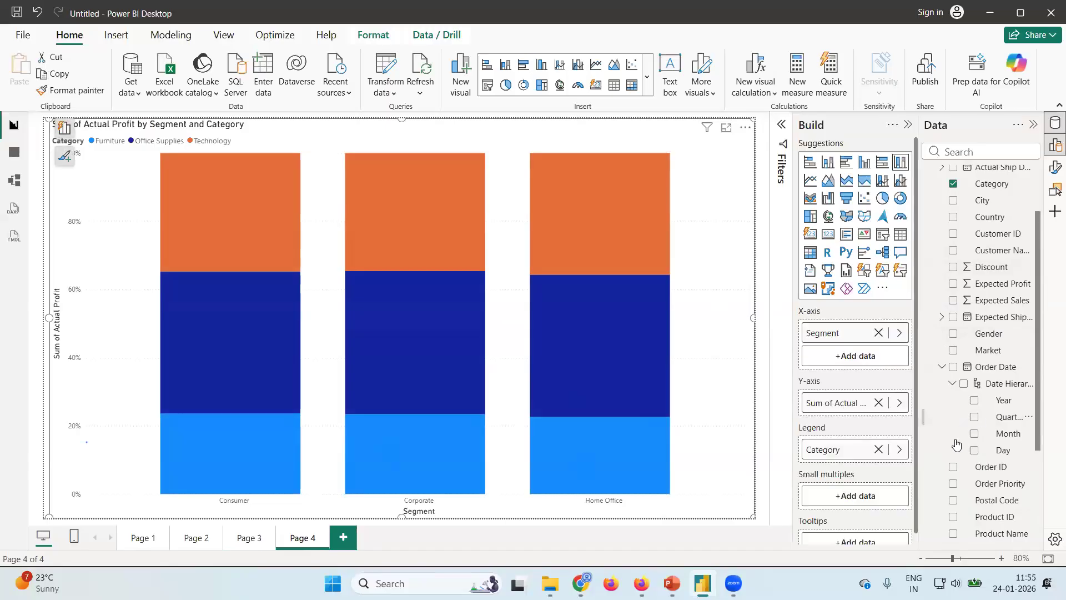
scroll(981, 404, down, 5)
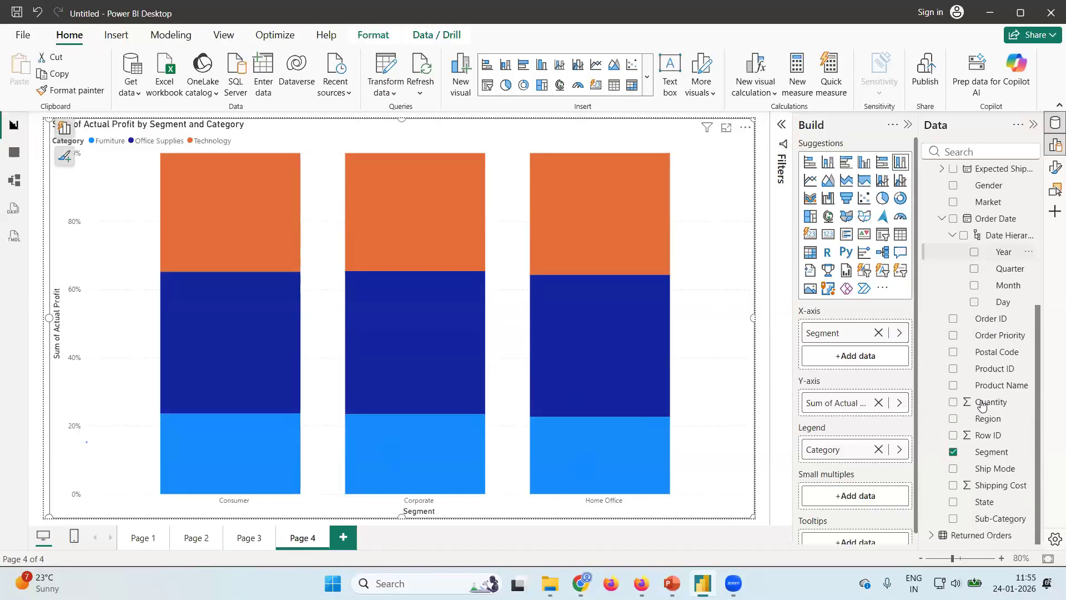
click(952, 453)
scroll(966, 355, up, 3)
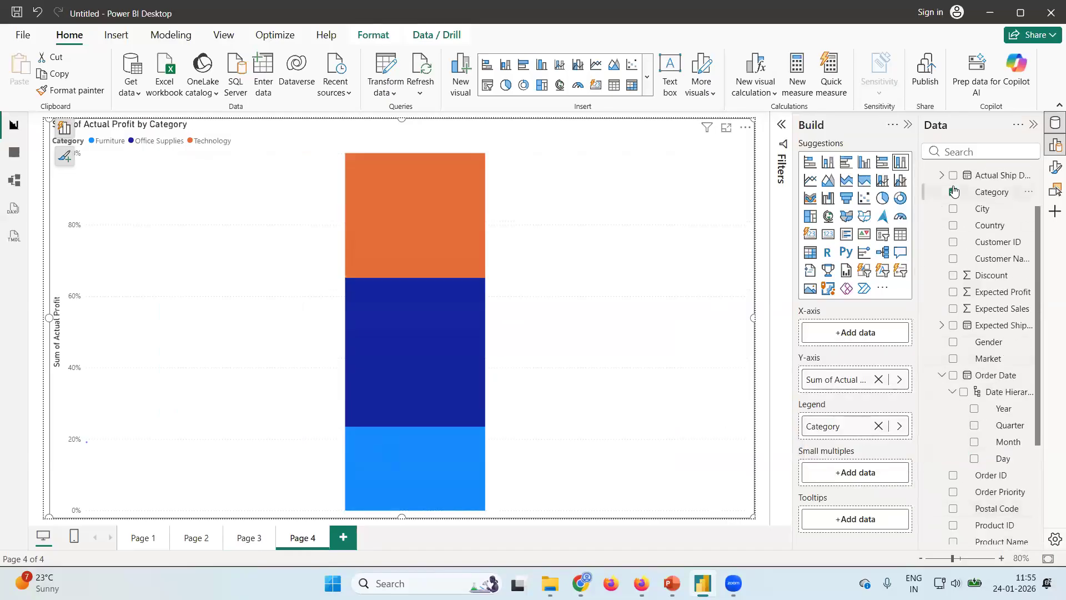
click(953, 192)
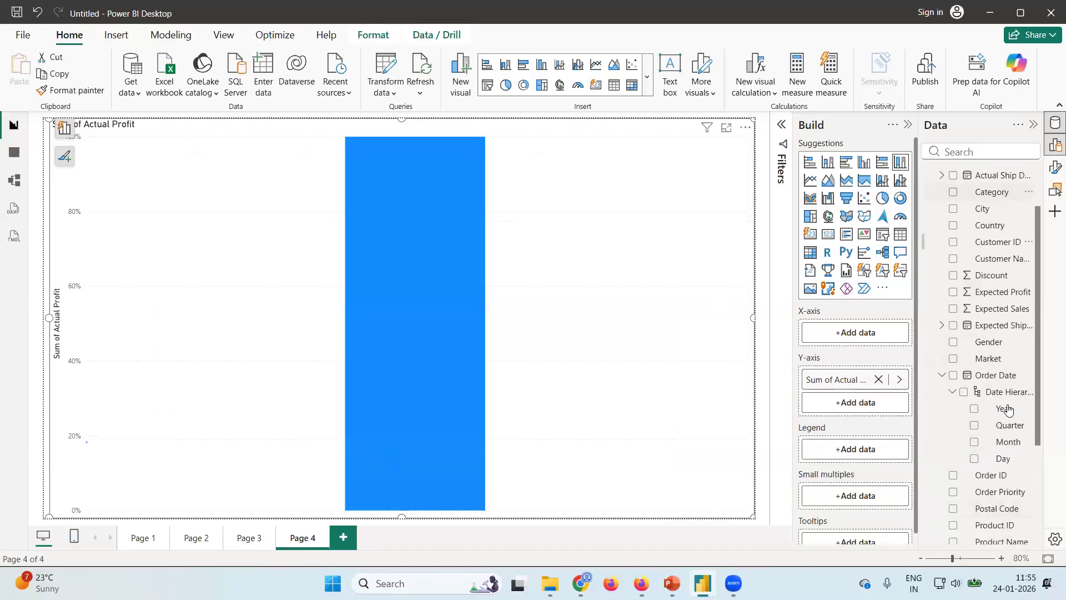
click(952, 359)
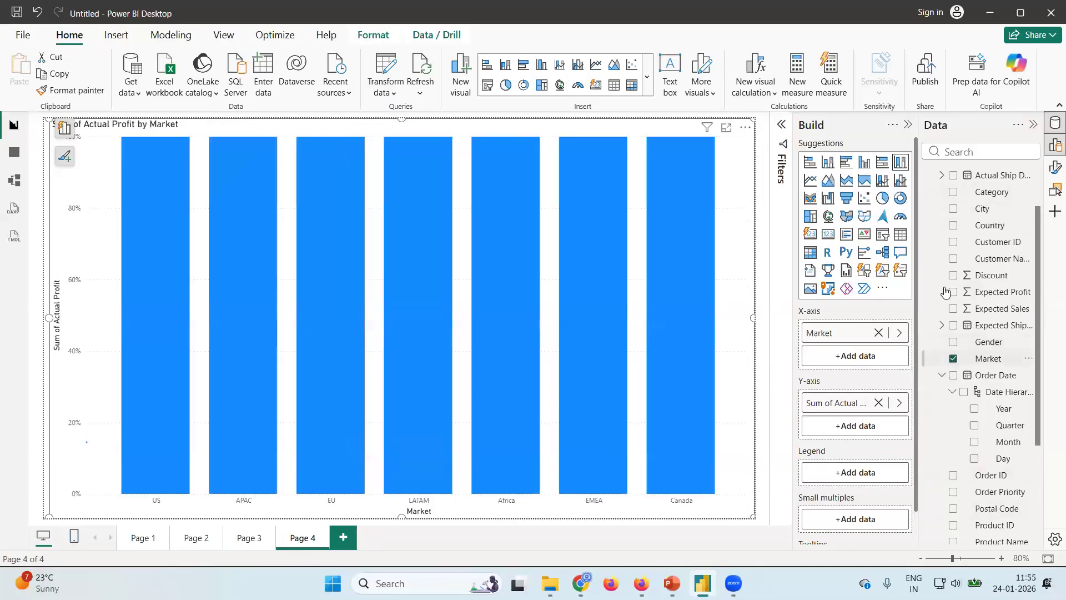
click(954, 192)
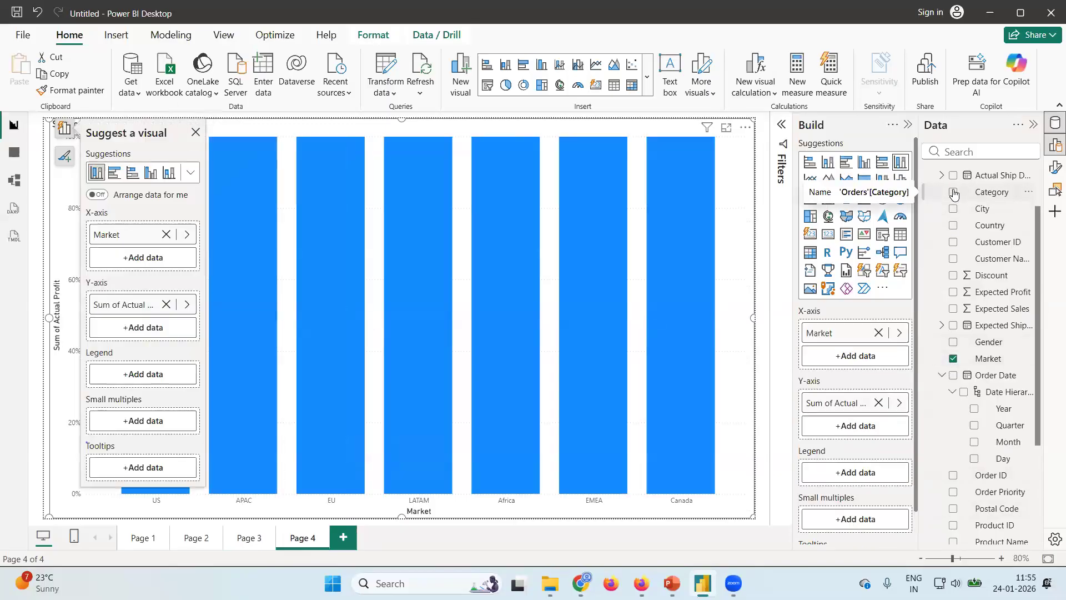
click(195, 134)
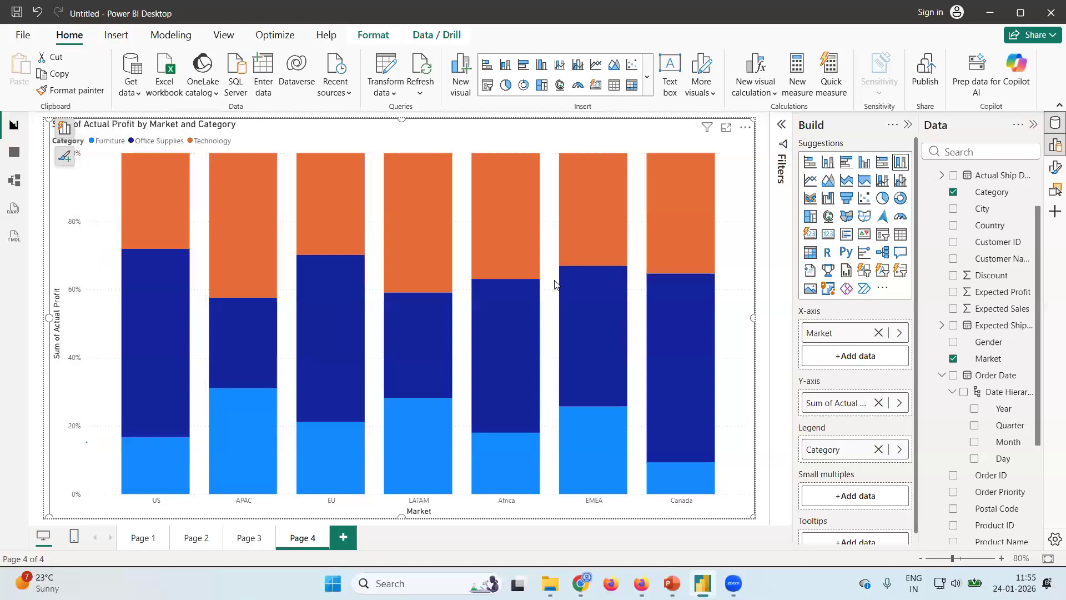
Check the Page 3 chart again, then inspect the profit share of each category in Canada's column on Page 4.
click(250, 538)
click(320, 540)
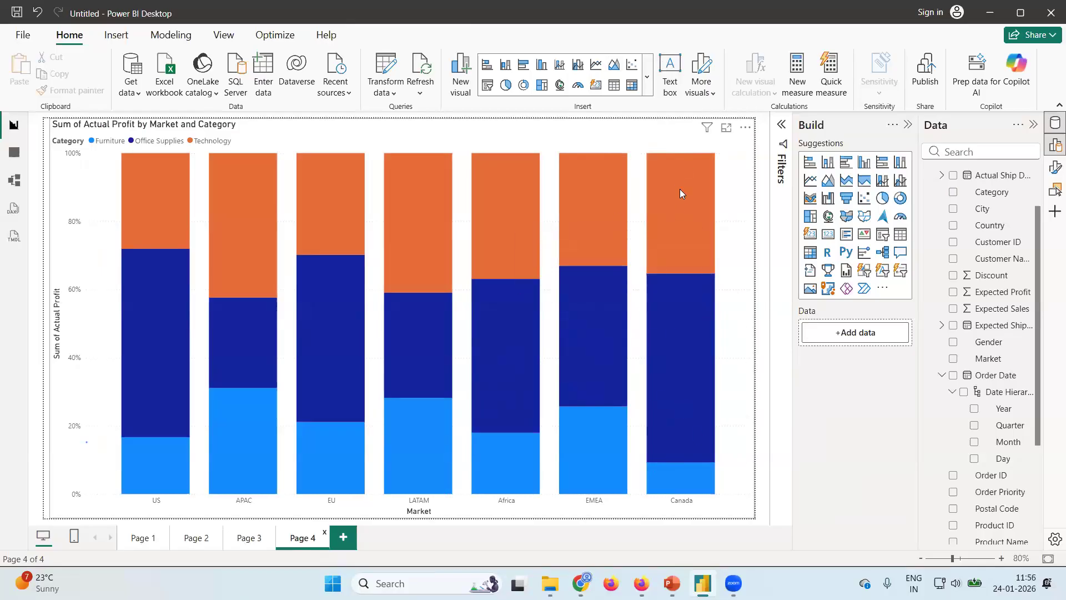
mouse_move(700, 215)
mouse_move(690, 241)
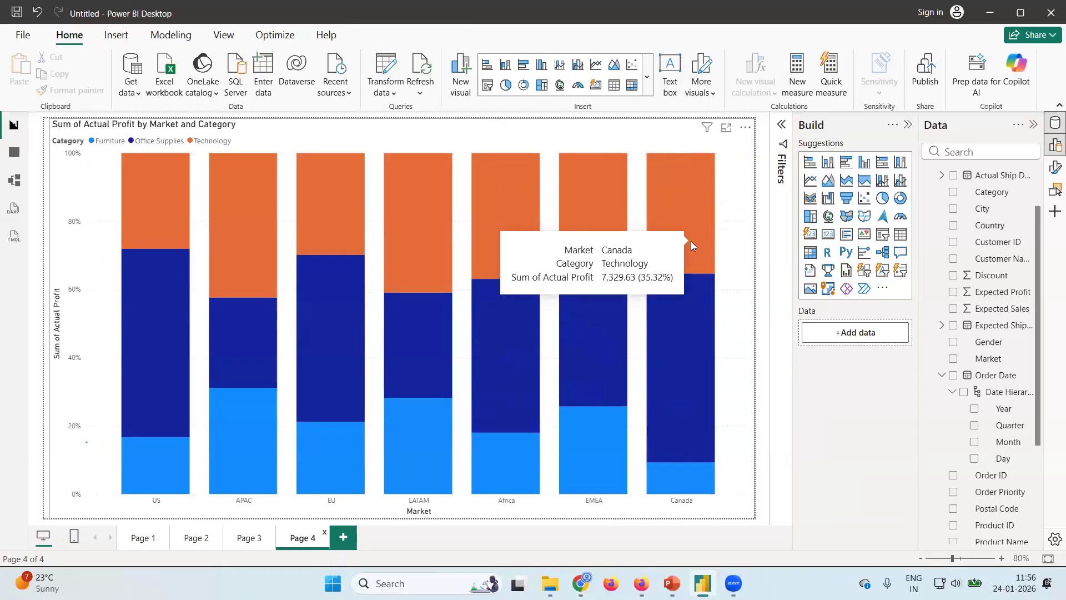
mouse_move(696, 337)
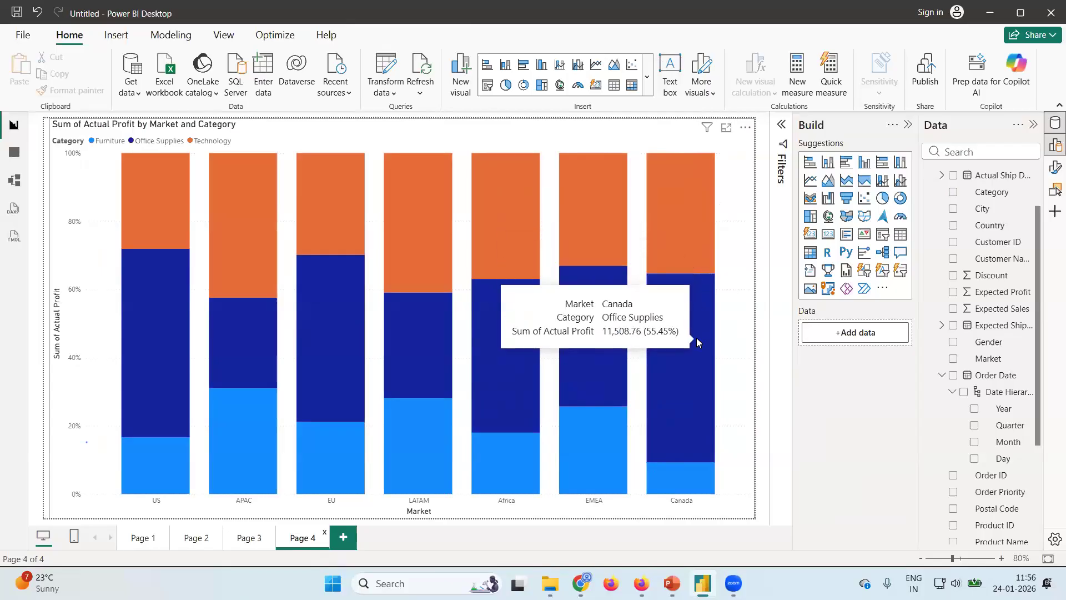
mouse_move(687, 486)
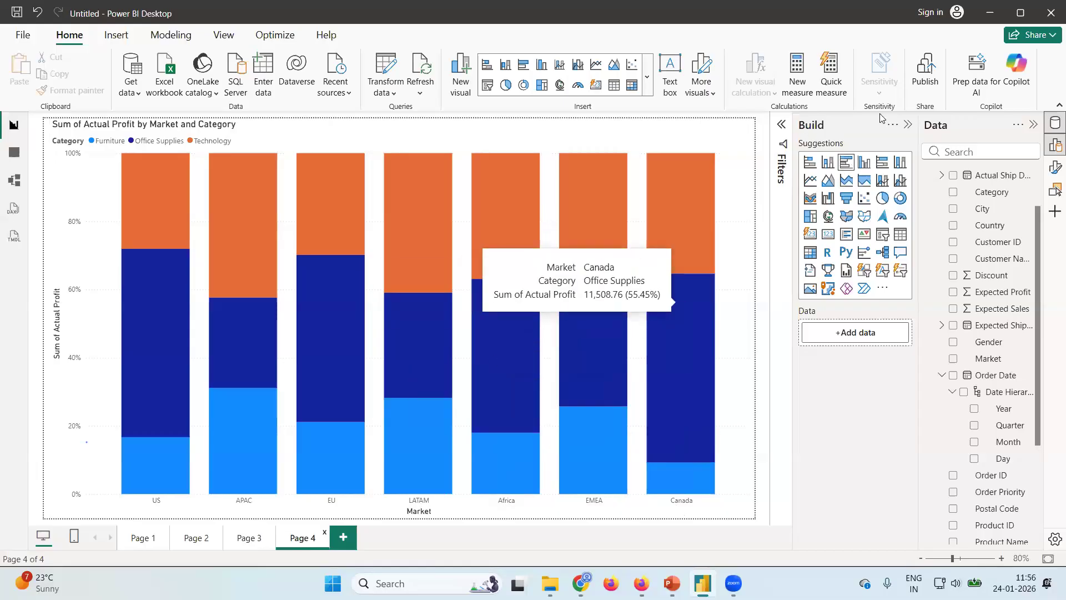
Turn on data labels for the Actual Profit by Market and Category chart.
click(1053, 169)
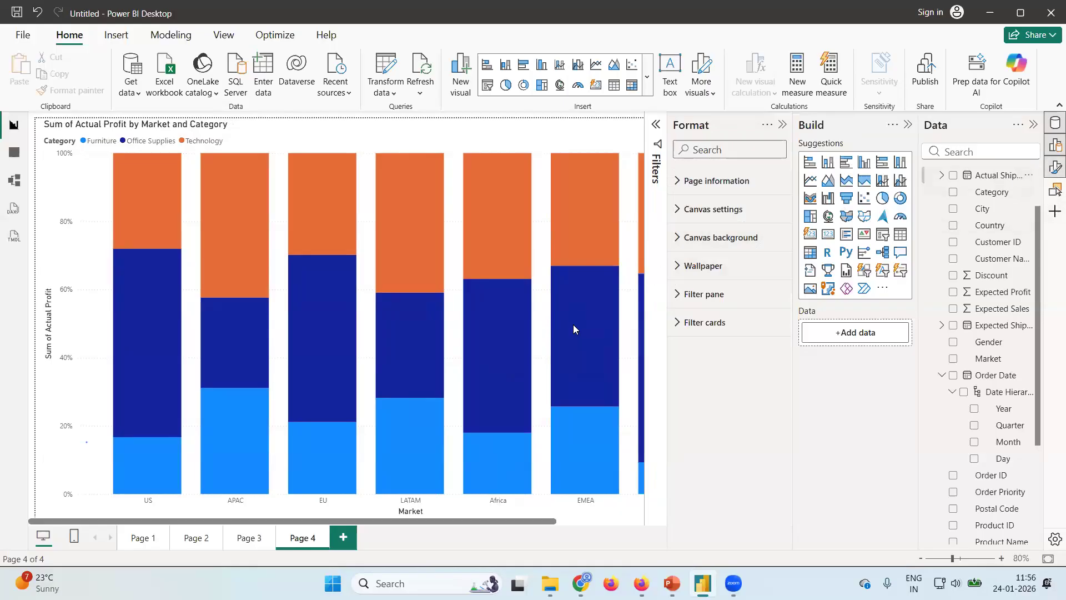
click(528, 337)
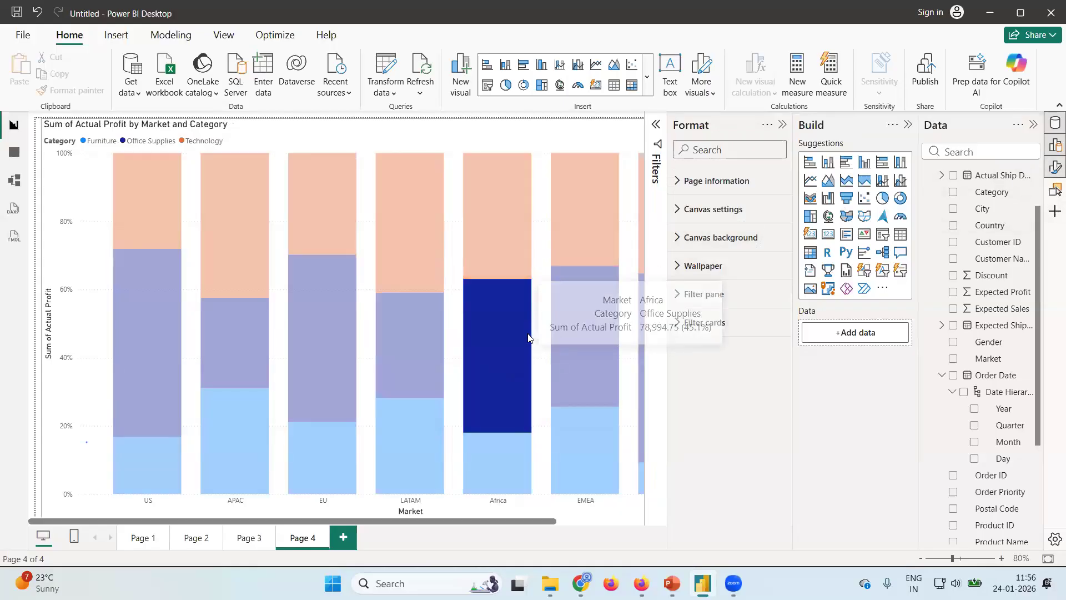
click(86, 300)
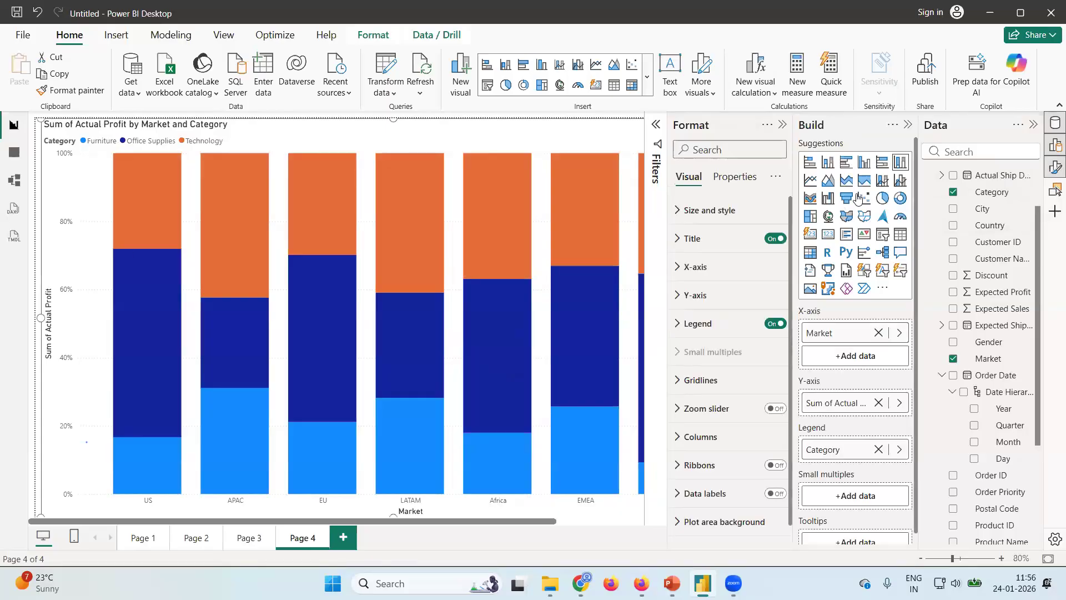
scroll(713, 465, down, 1)
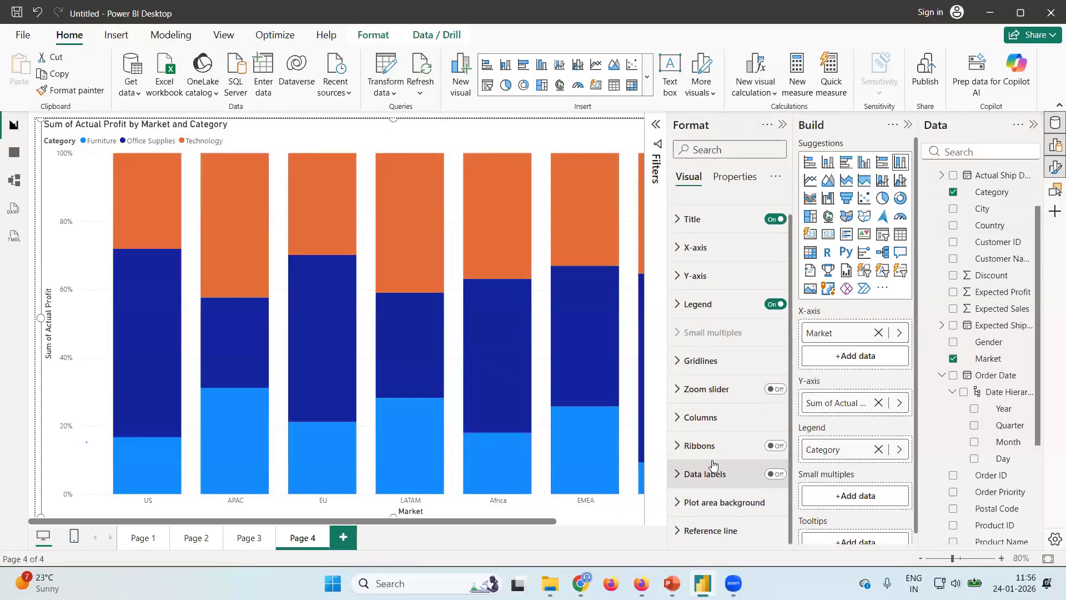
click(777, 474)
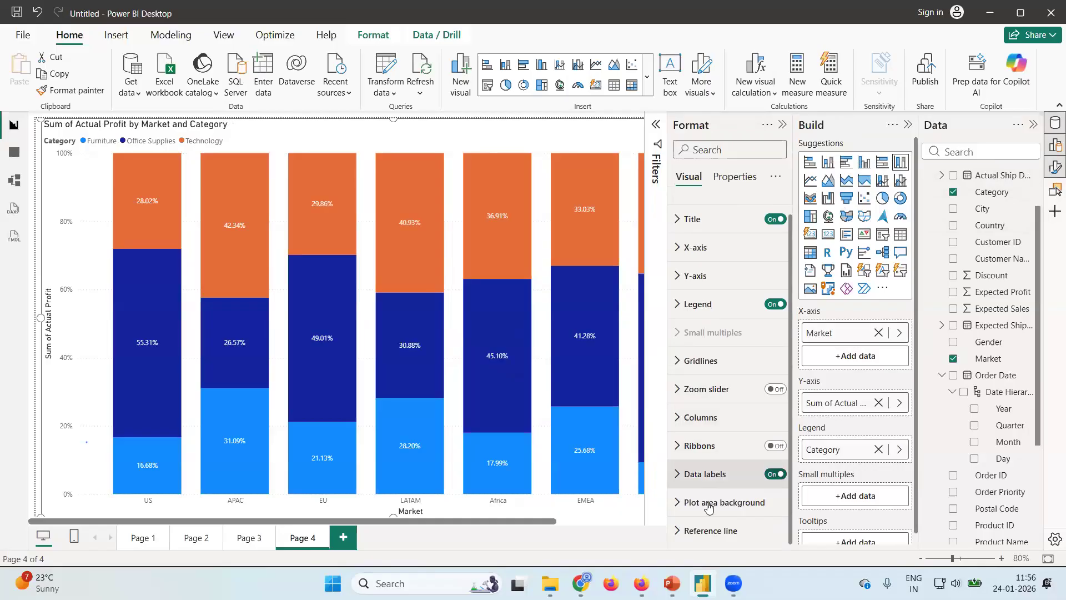
Examine the percentage labels of each category across all market columns from US to Canada.
mouse_move(310, 231)
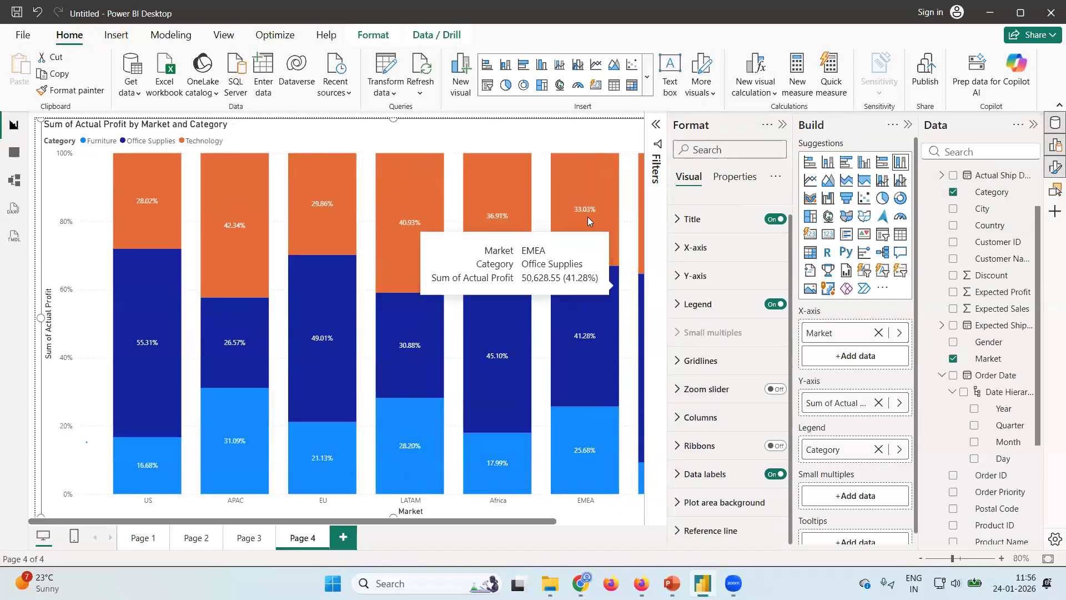
scroll(574, 385, down, 3)
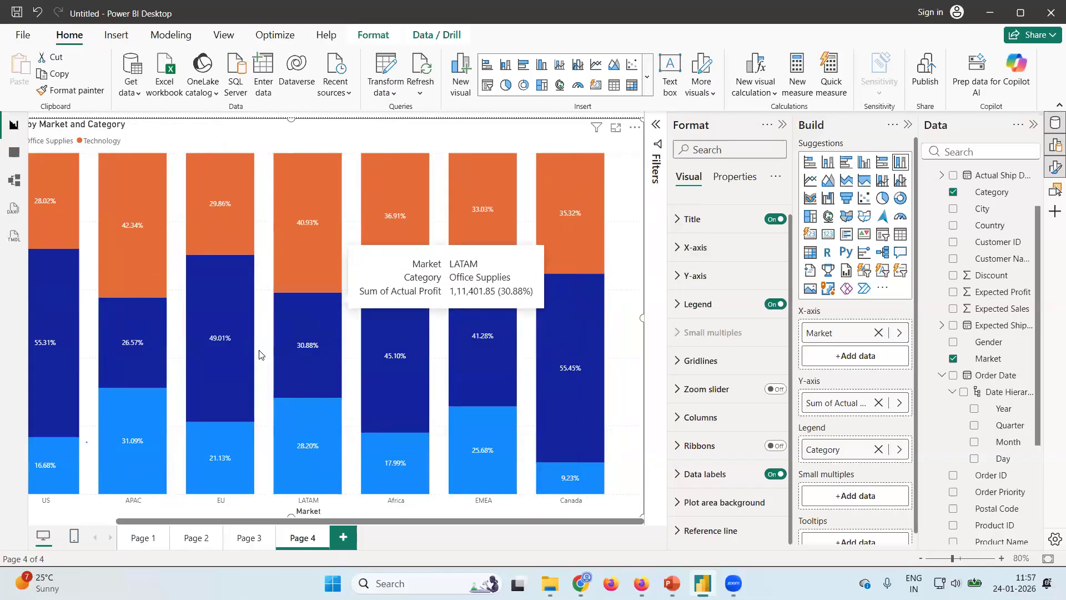
scroll(195, 401, up, 3)
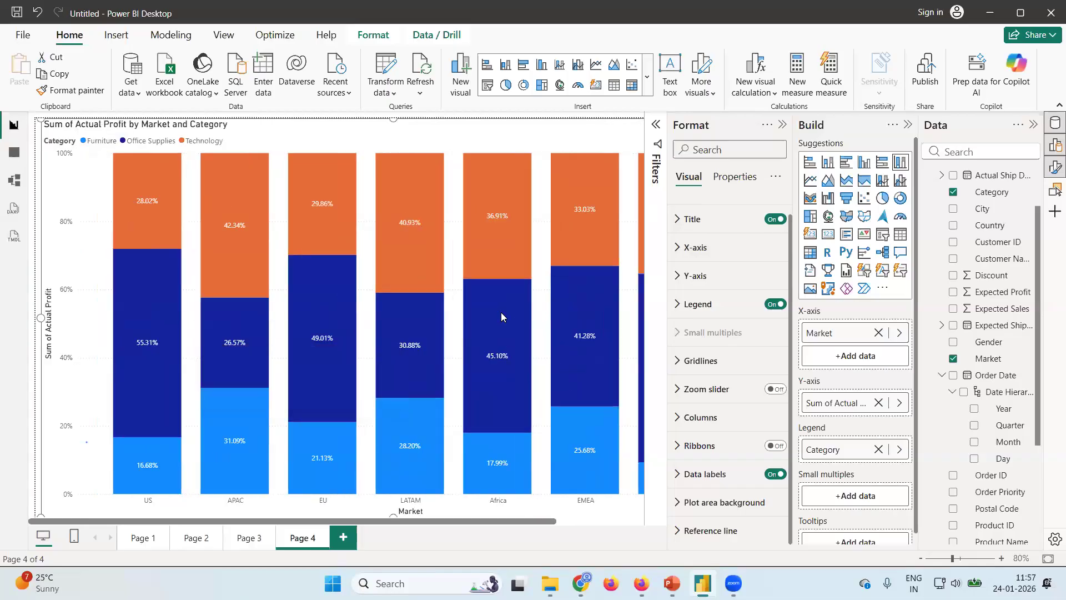
scroll(445, 331, down, 3)
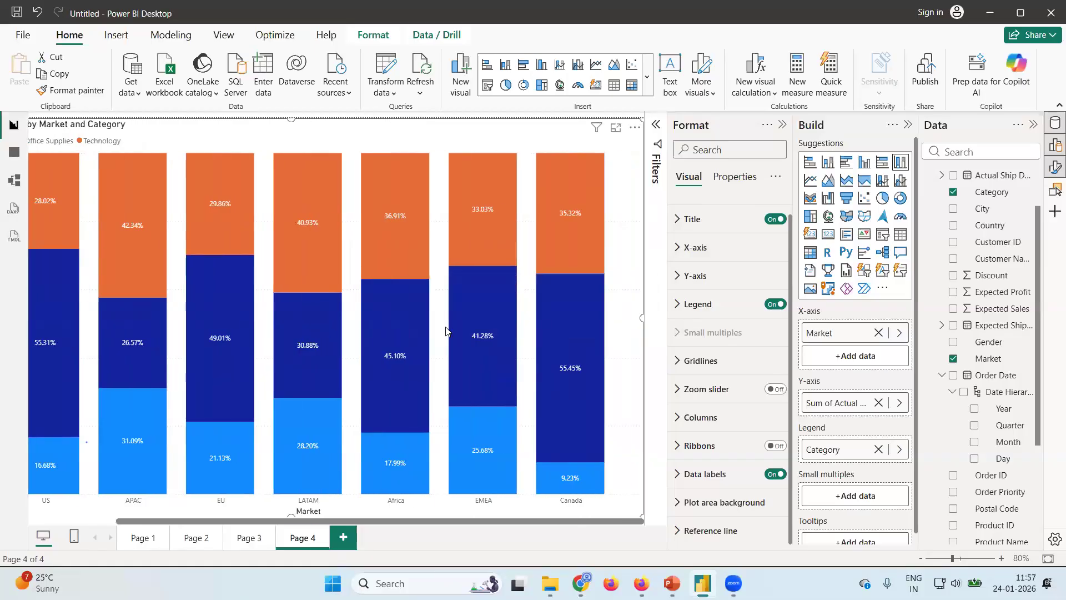
scroll(454, 417, up, 3)
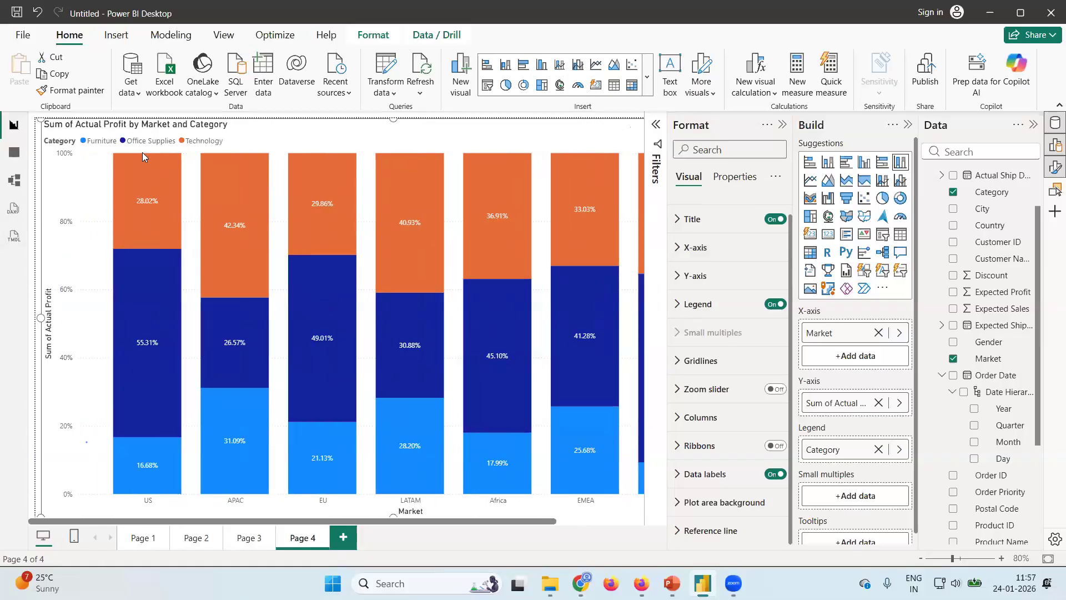
Inspect the actual profit and percentage share of Technology, Office Supplies and Furniture in the US column.
mouse_move(139, 176)
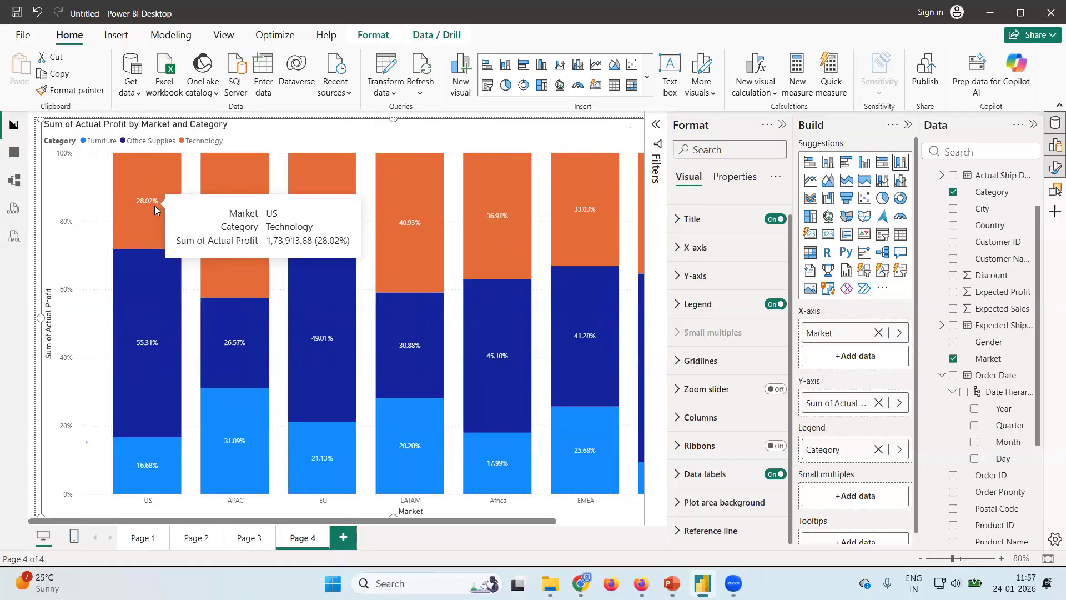
mouse_move(158, 321)
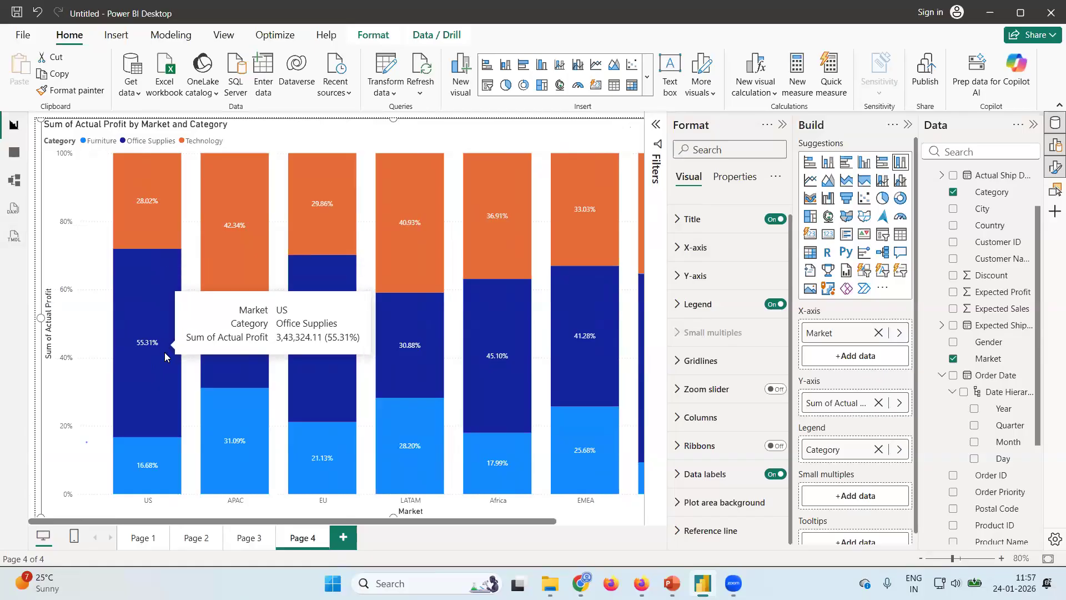
mouse_move(150, 481)
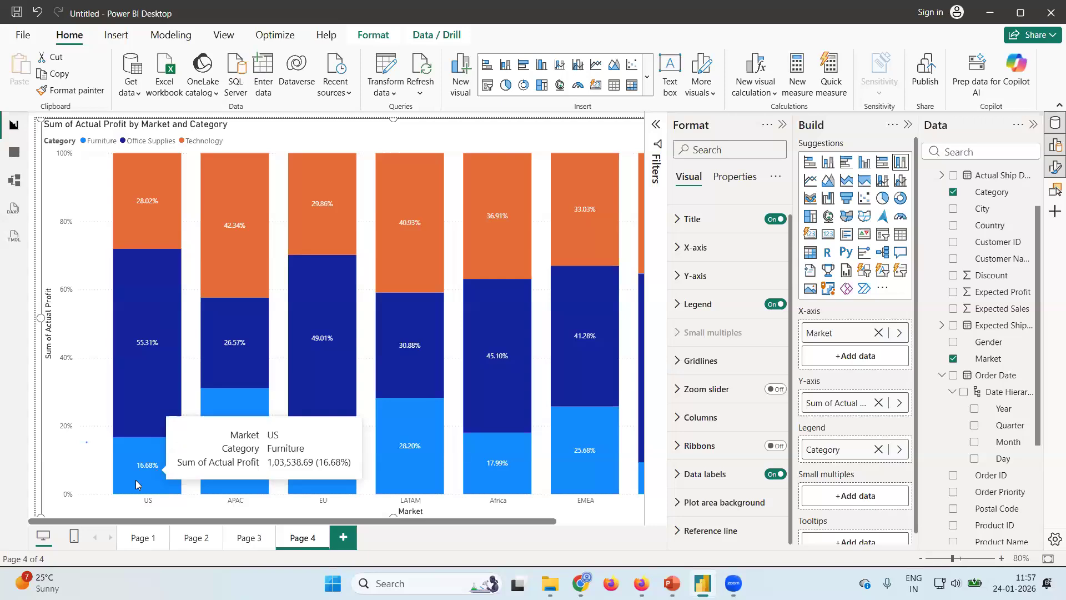
mouse_move(149, 343)
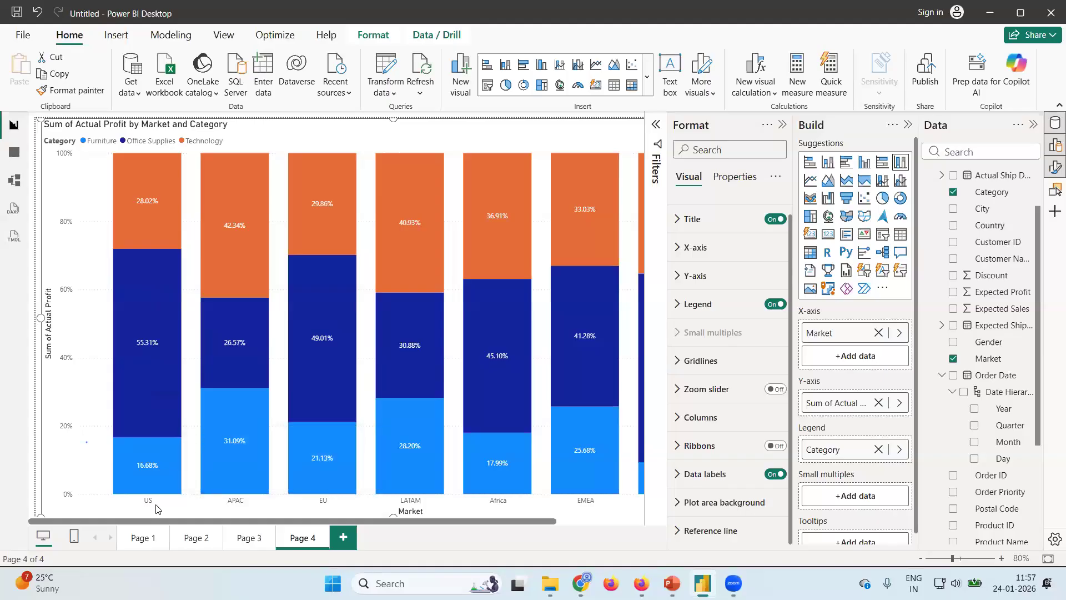
Compare the category profit shares across all market columns, from US through Canada, on the Page 4 chart.
scroll(416, 418, right, 3)
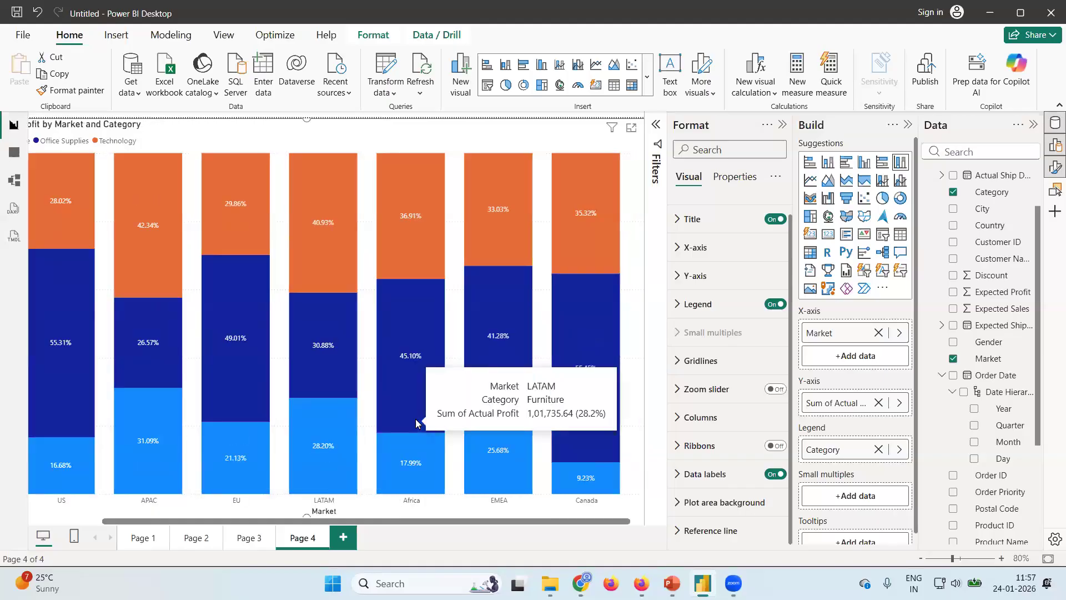
scroll(416, 395, left, 3)
scroll(415, 392, right, 3)
scroll(415, 392, left, 3)
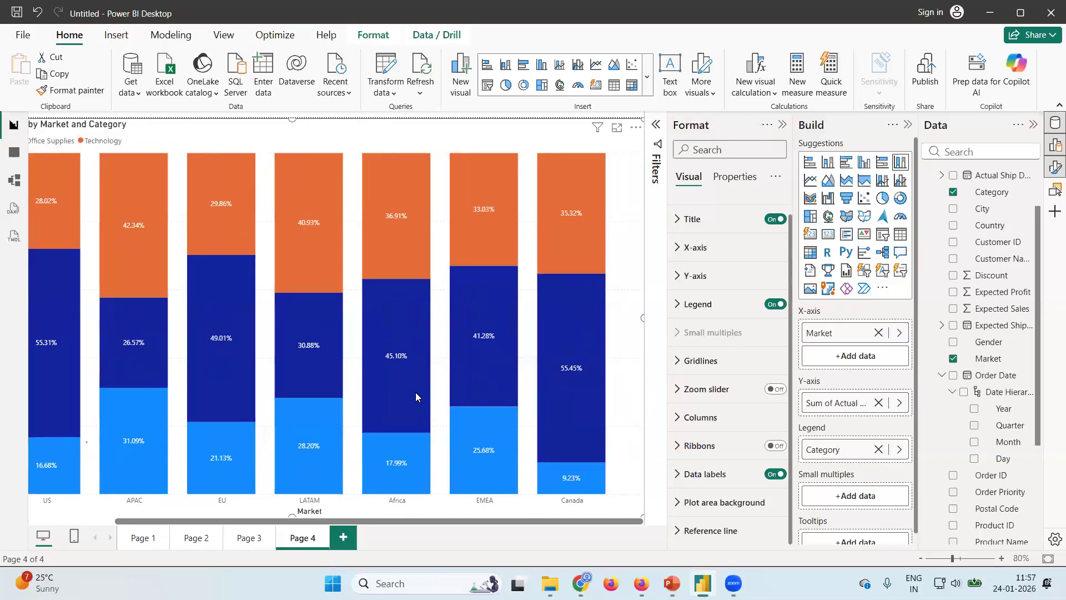
scroll(415, 392, right, 3)
scroll(415, 392, left, 3)
scroll(415, 392, right, 3)
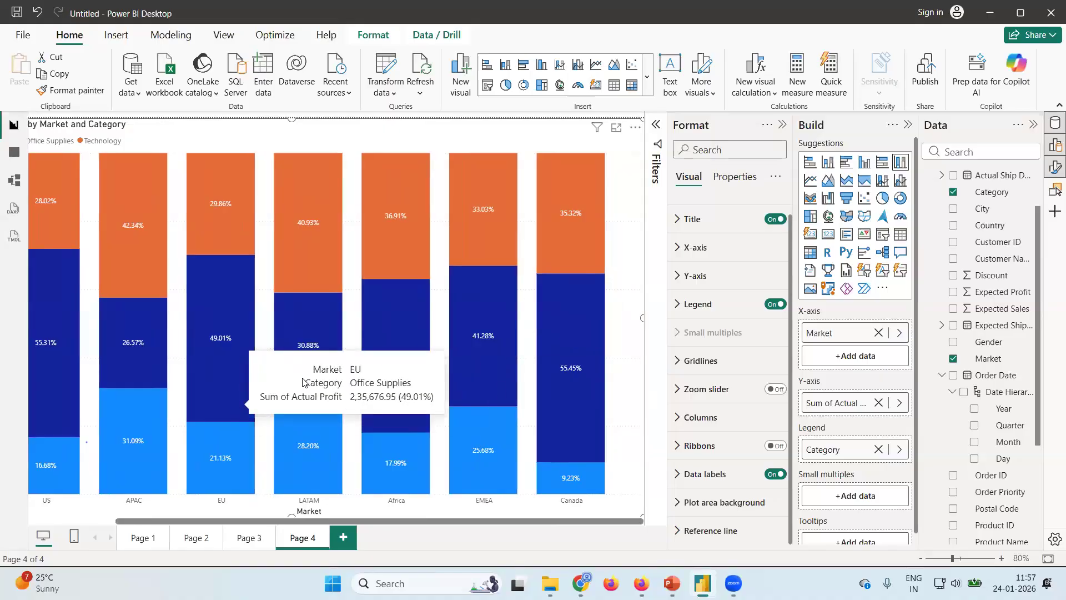
mouse_move(302, 378)
scroll(302, 377, left, 3)
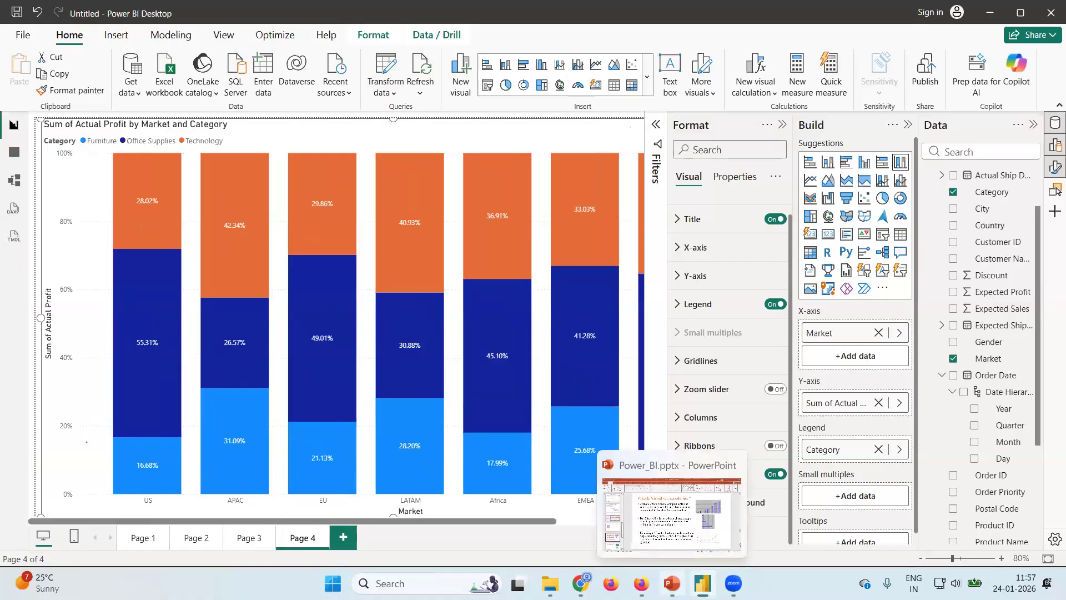
mouse_move(641, 584)
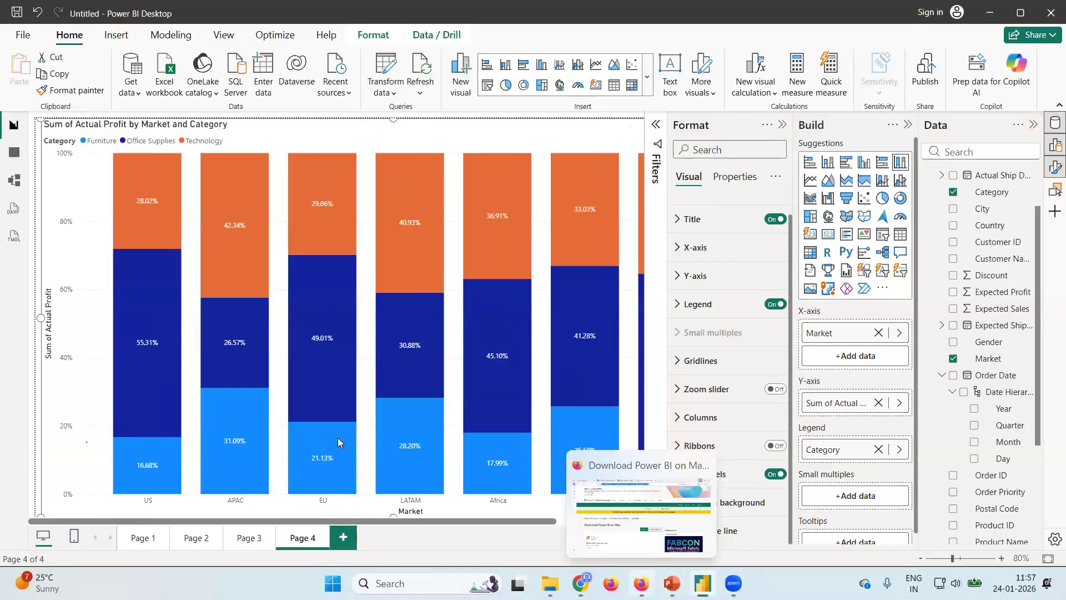
mouse_move(485, 358)
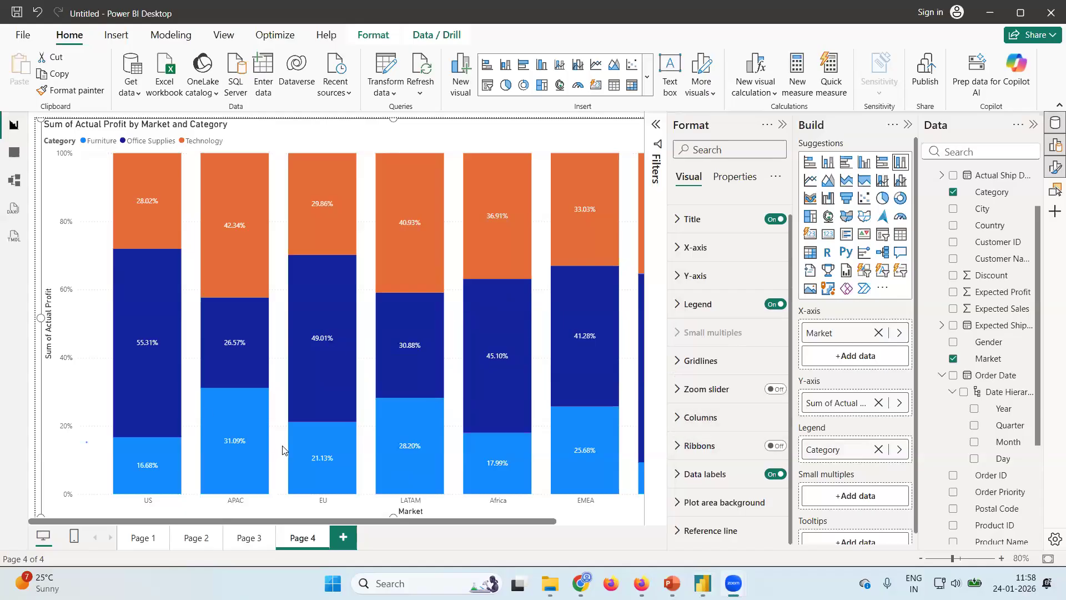
Set the data label display units to Thousands on Page 3's Actual Sales by Market and Category chart and return to Page 4.
click(254, 539)
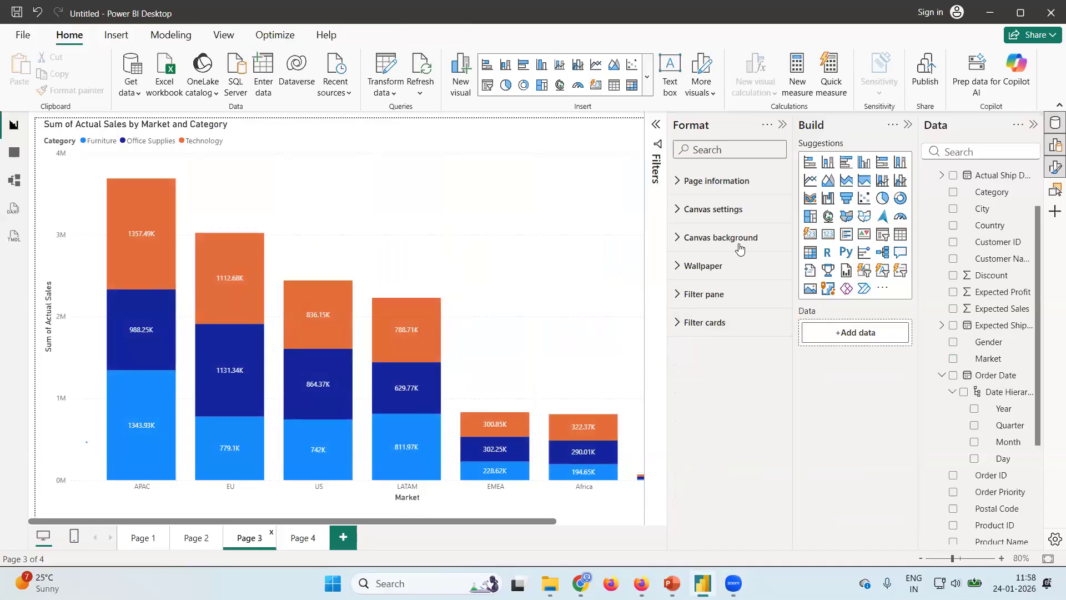
click(476, 294)
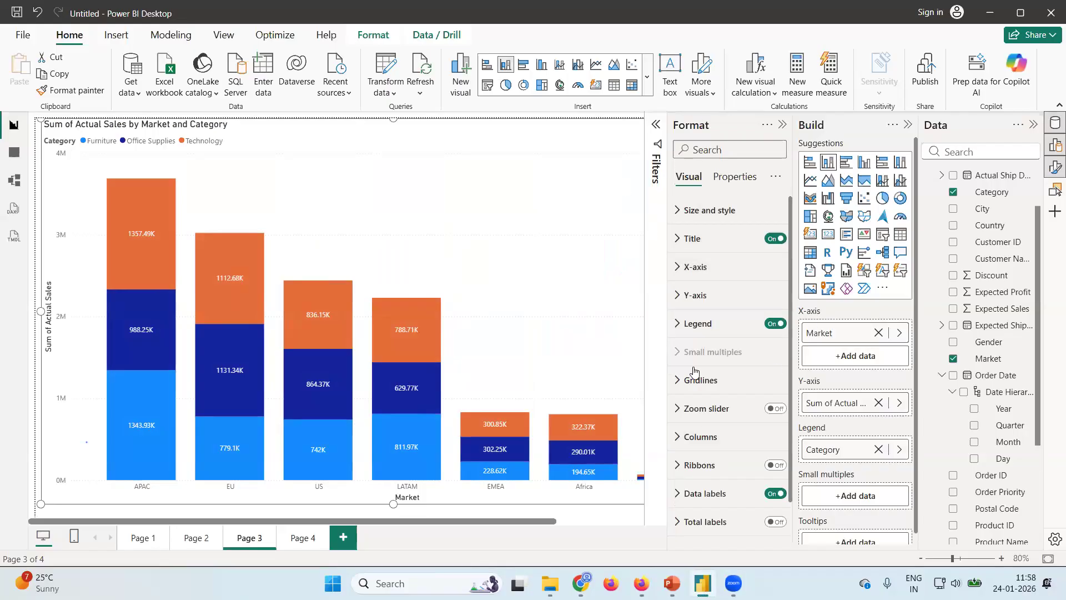
scroll(746, 382, down, 2)
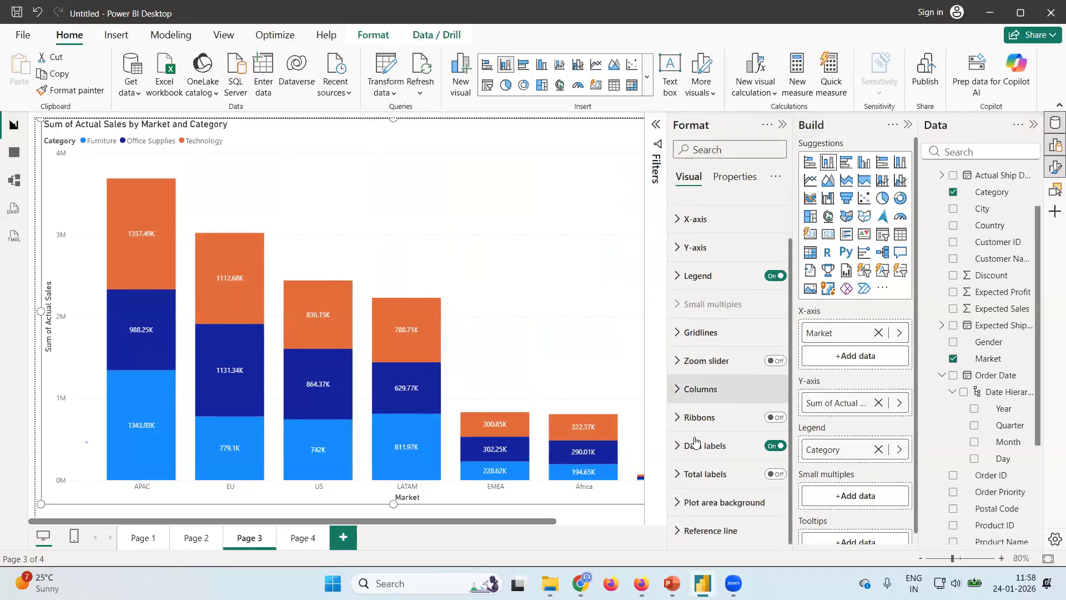
click(677, 446)
scroll(733, 428, down, 4)
scroll(734, 422, down, 5)
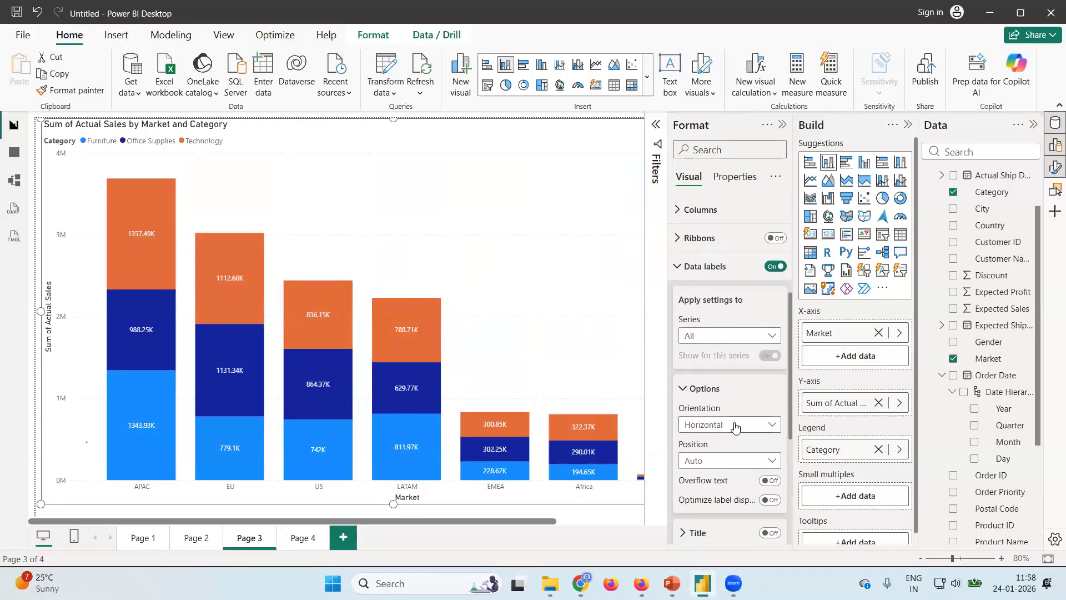
scroll(734, 427, up, 1)
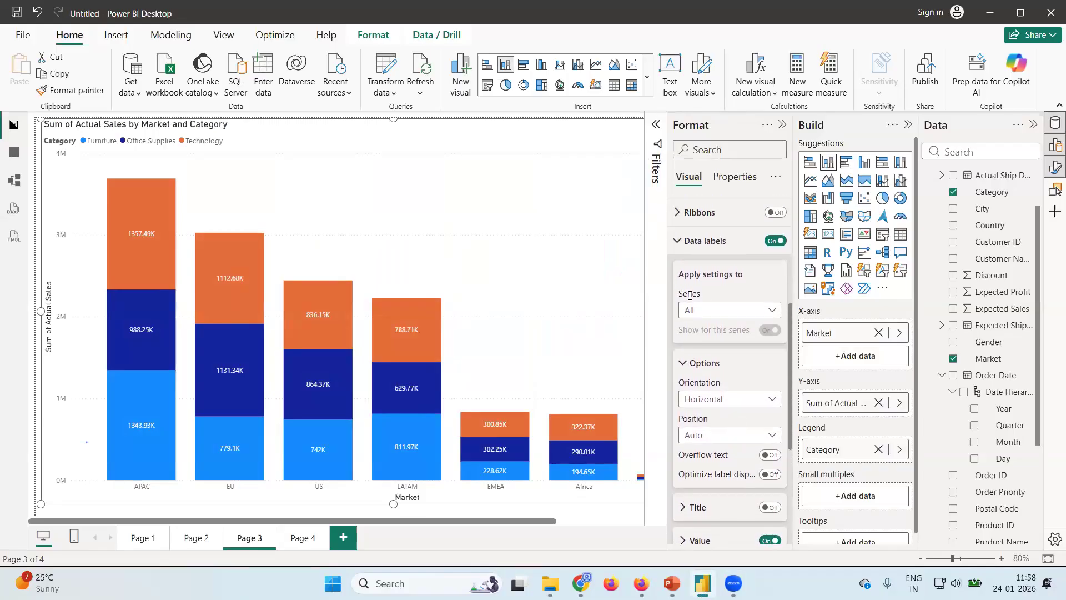
scroll(752, 412, down, 5)
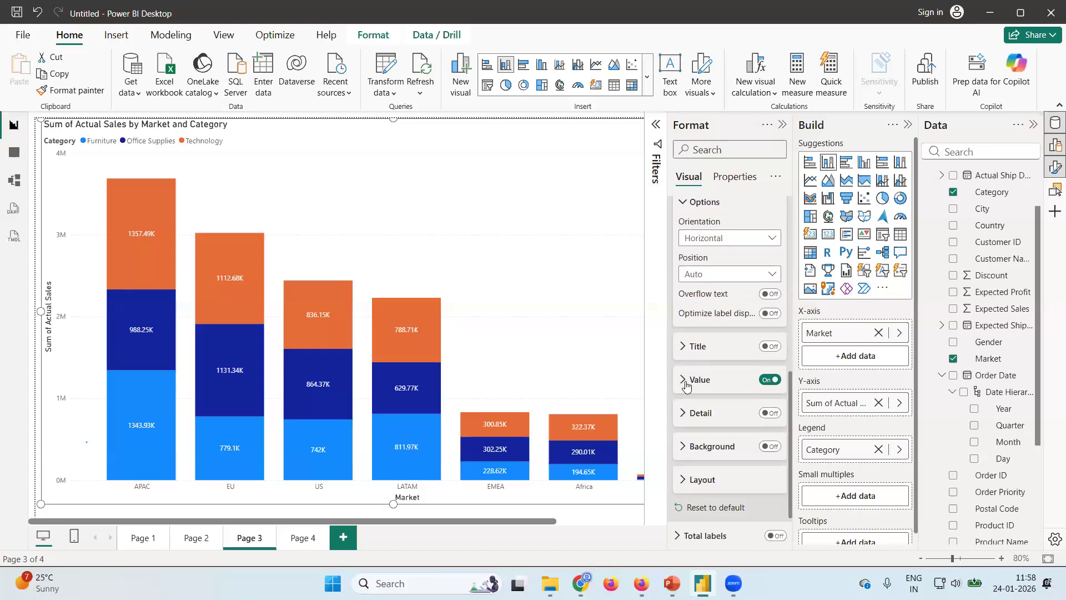
click(684, 382)
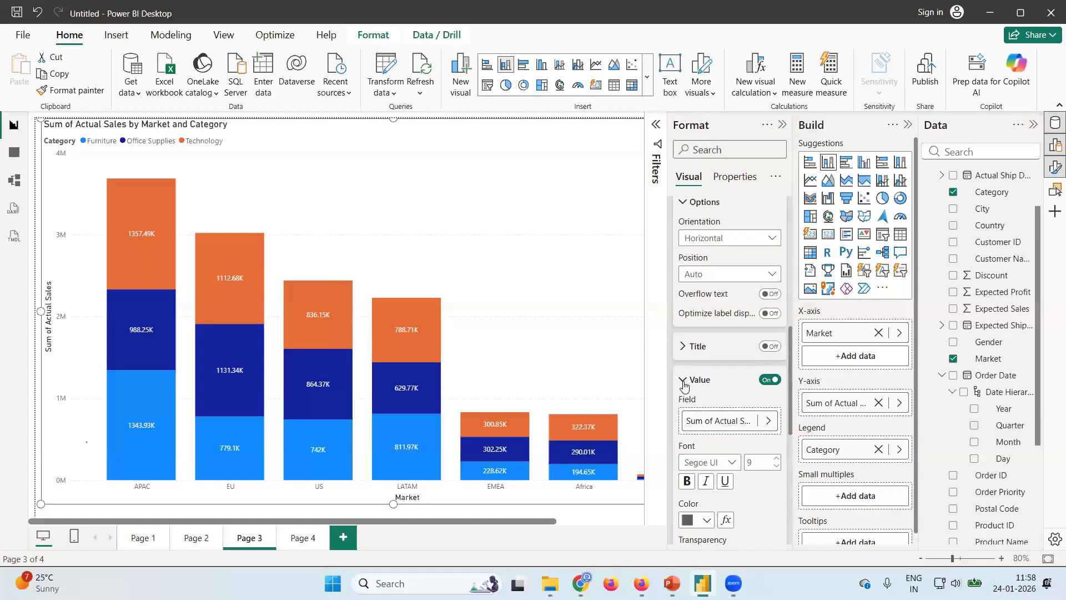
scroll(684, 383, down, 4)
scroll(684, 382, down, 3)
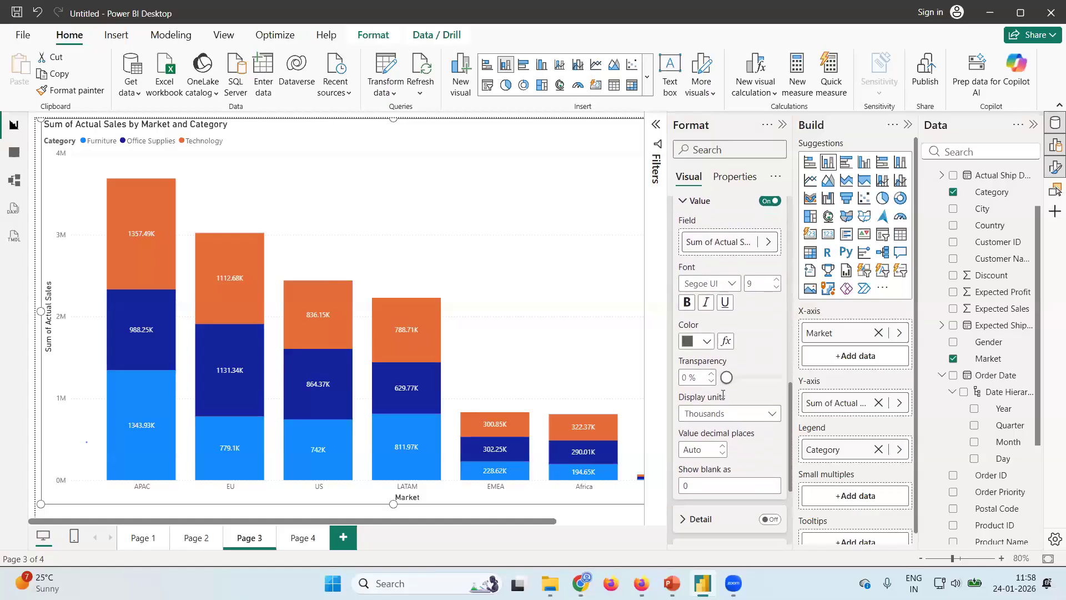
click(773, 415)
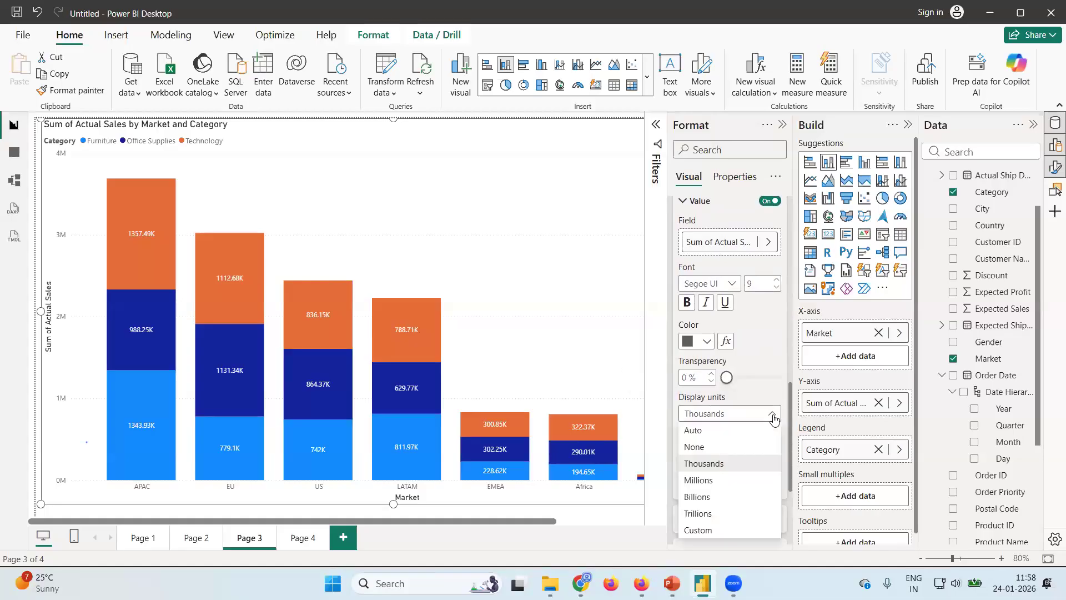
click(717, 466)
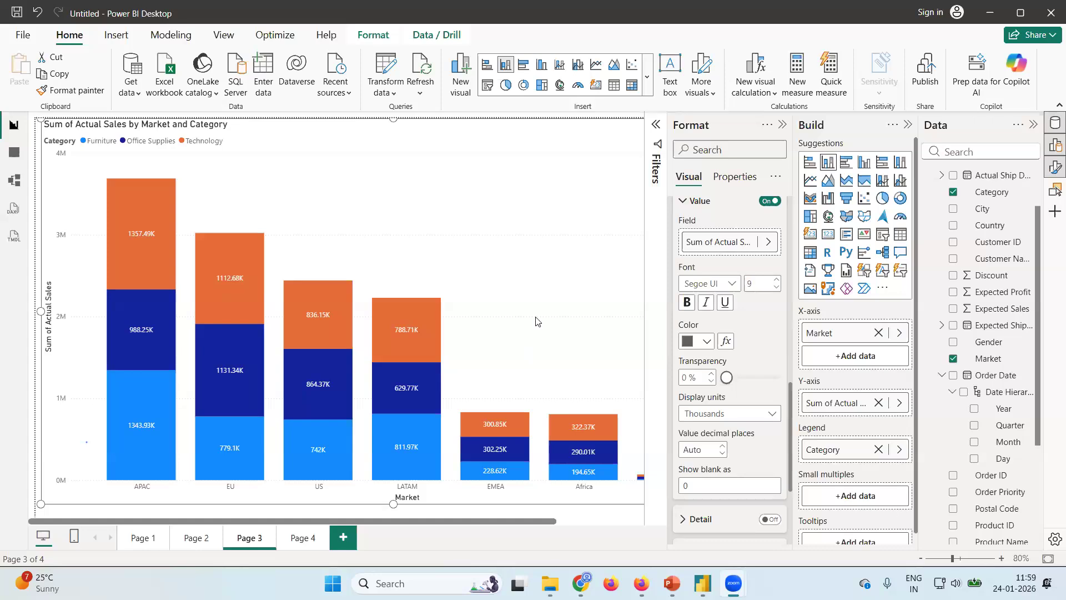
click(303, 537)
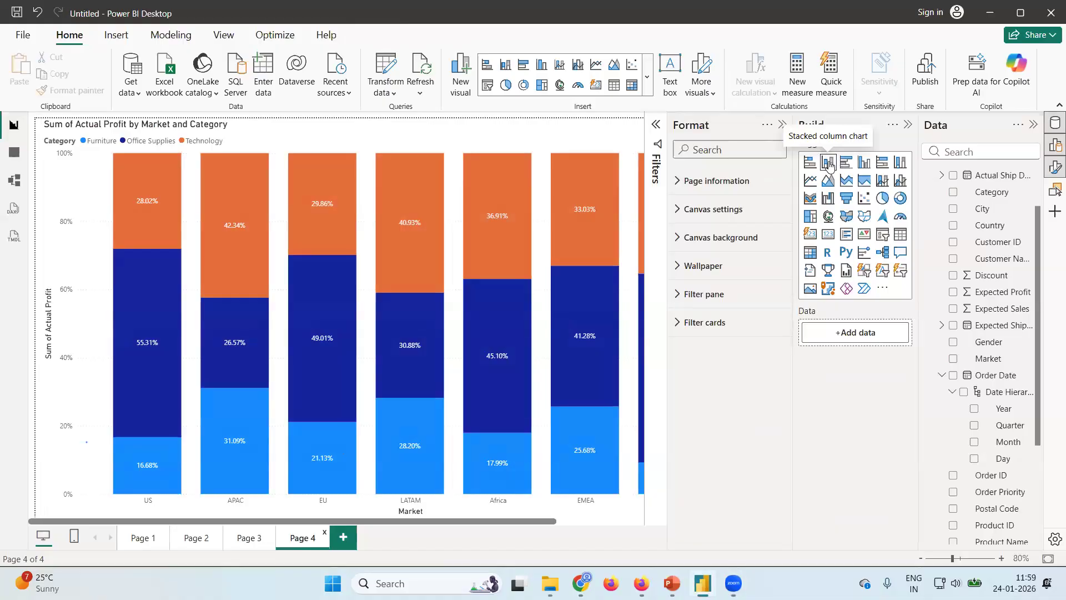
click(887, 166)
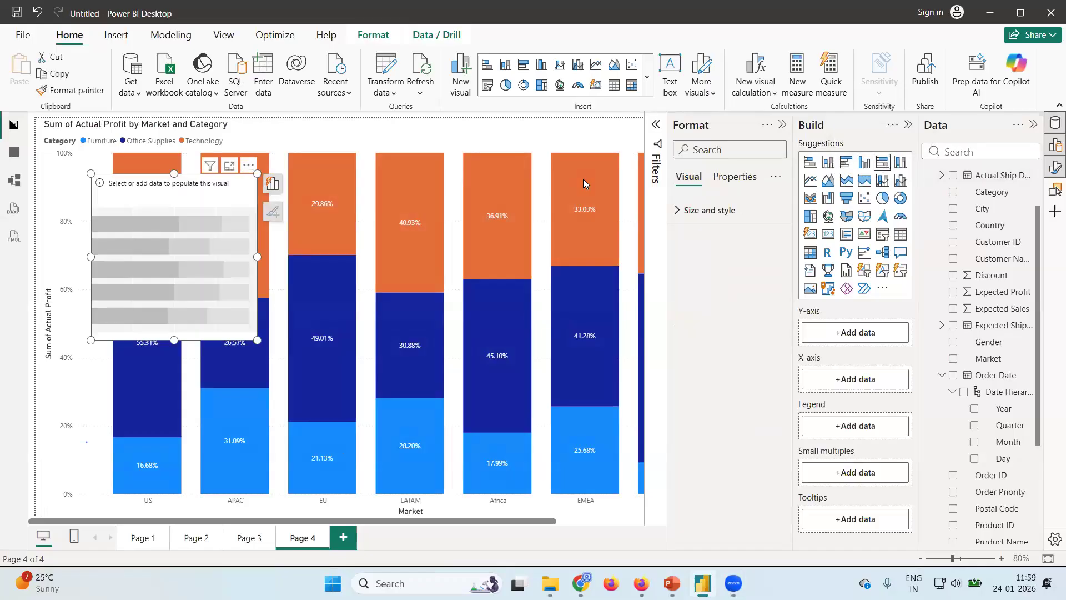
click(249, 166)
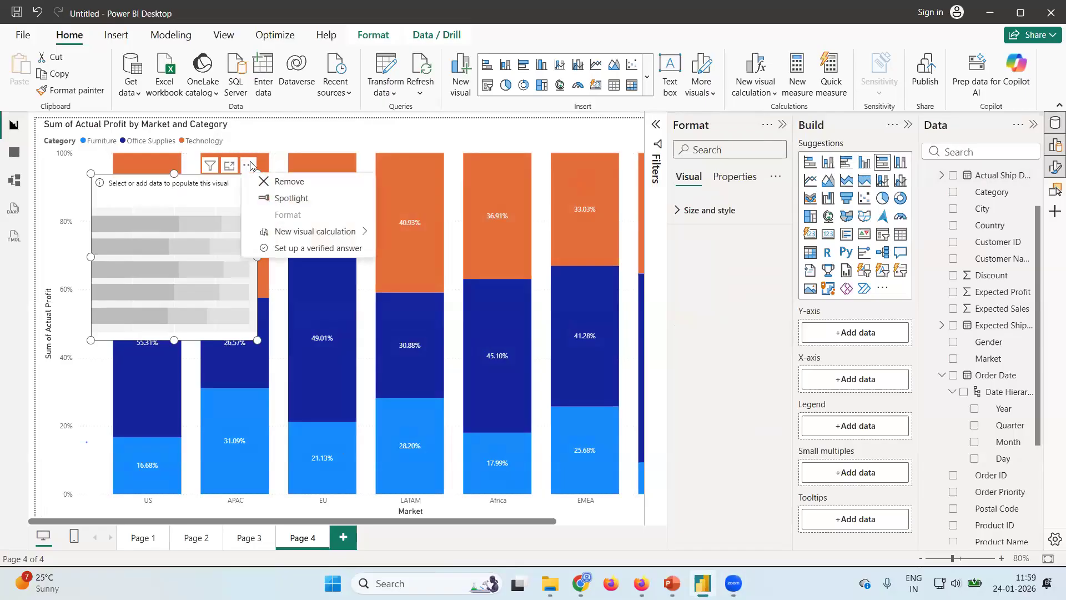
click(297, 188)
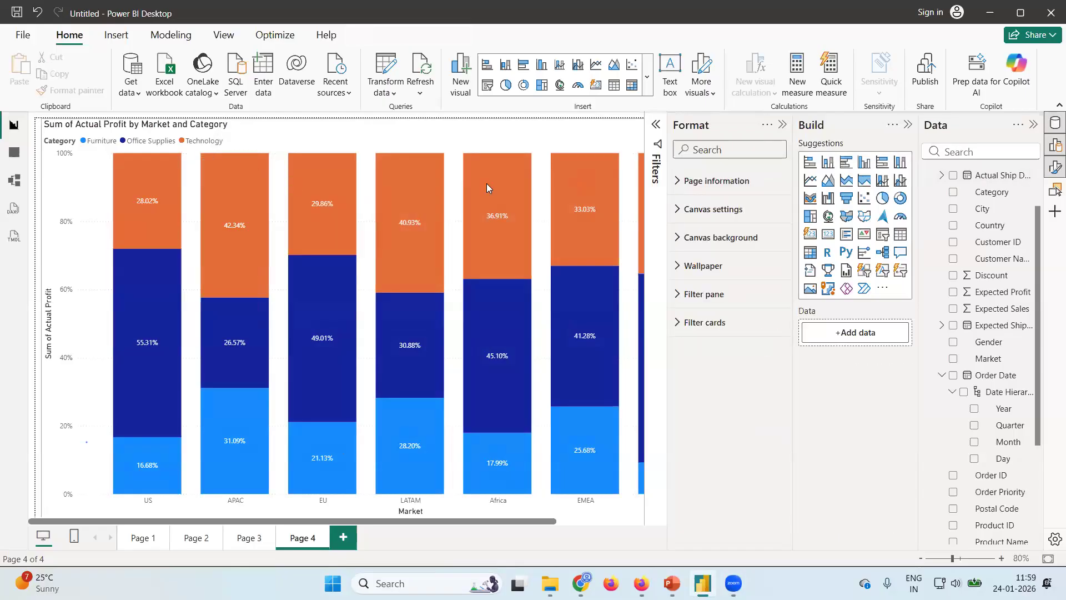
Try the Actual Profit by Market and Category chart as a 100% stacked bar chart and switch it back to 100% stacked column.
click(514, 137)
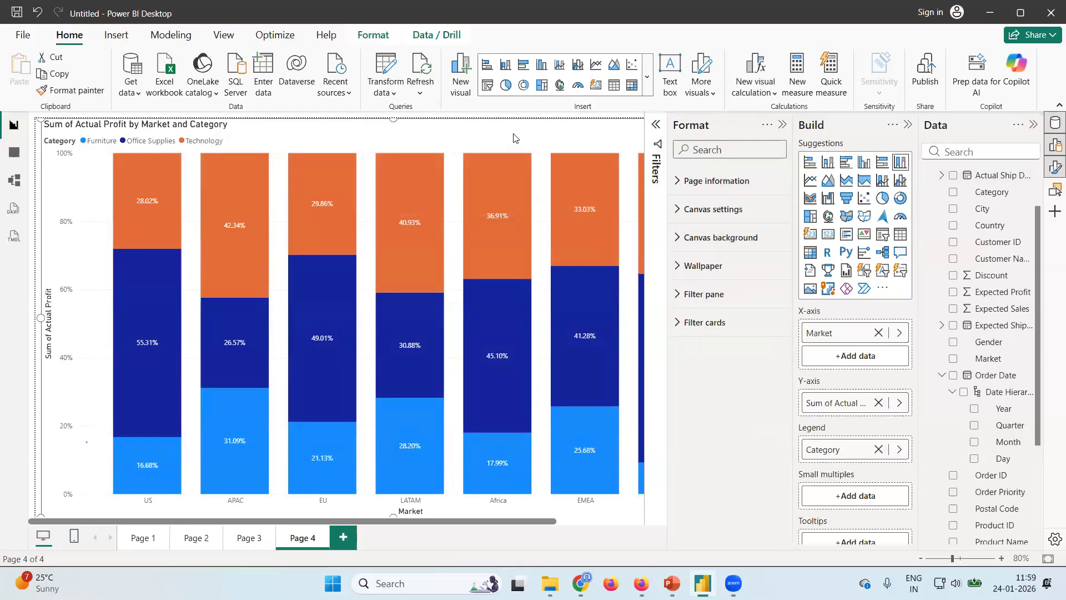
click(880, 163)
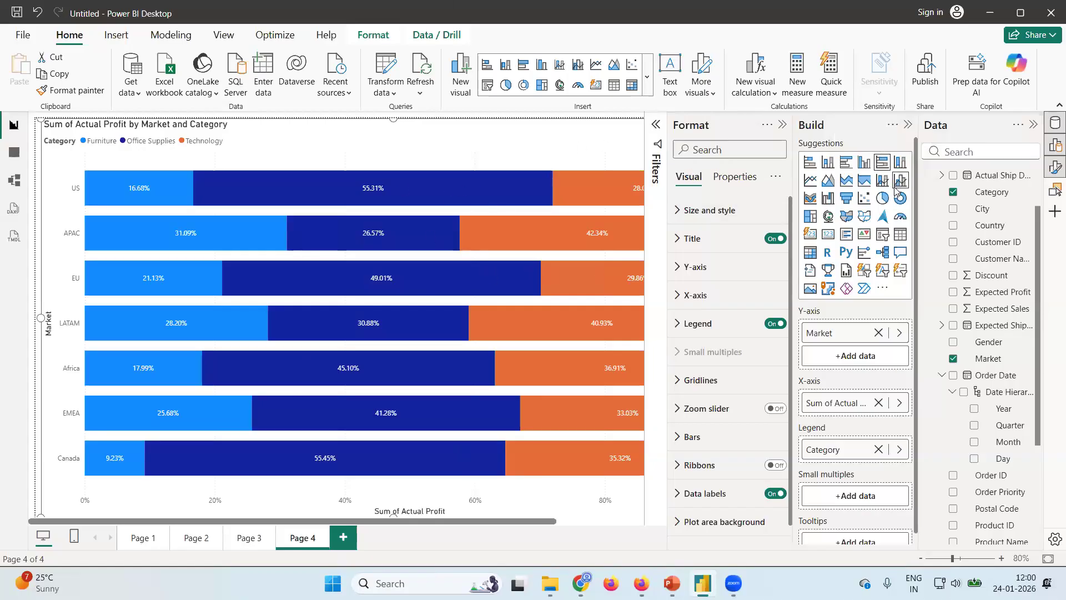
click(901, 165)
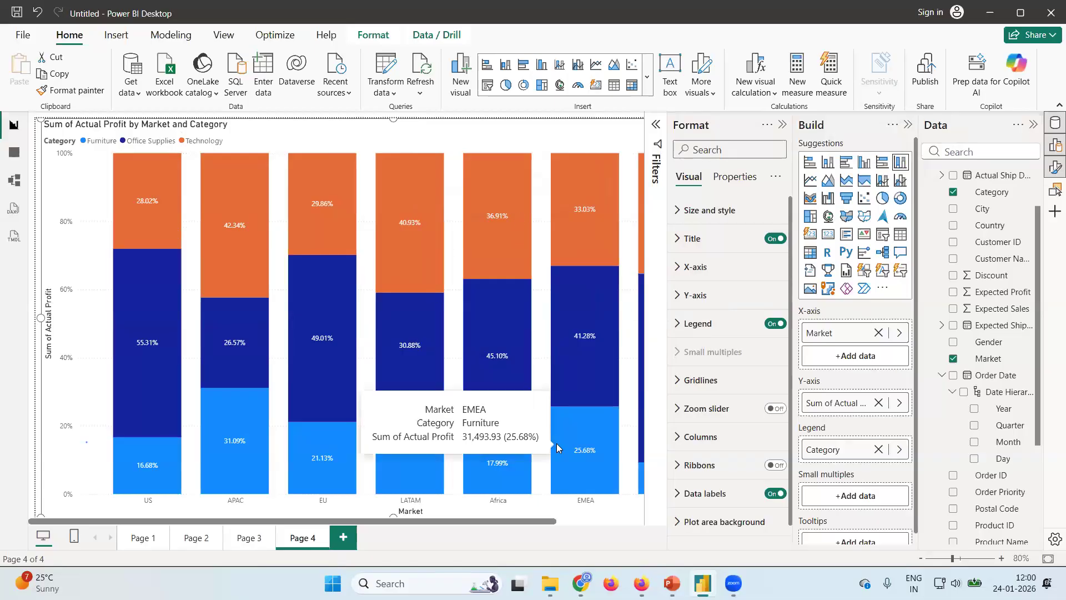
Change the column color of the Furniture series to a light yellow tint in the Page 4 chart.
scroll(686, 444, down, 1)
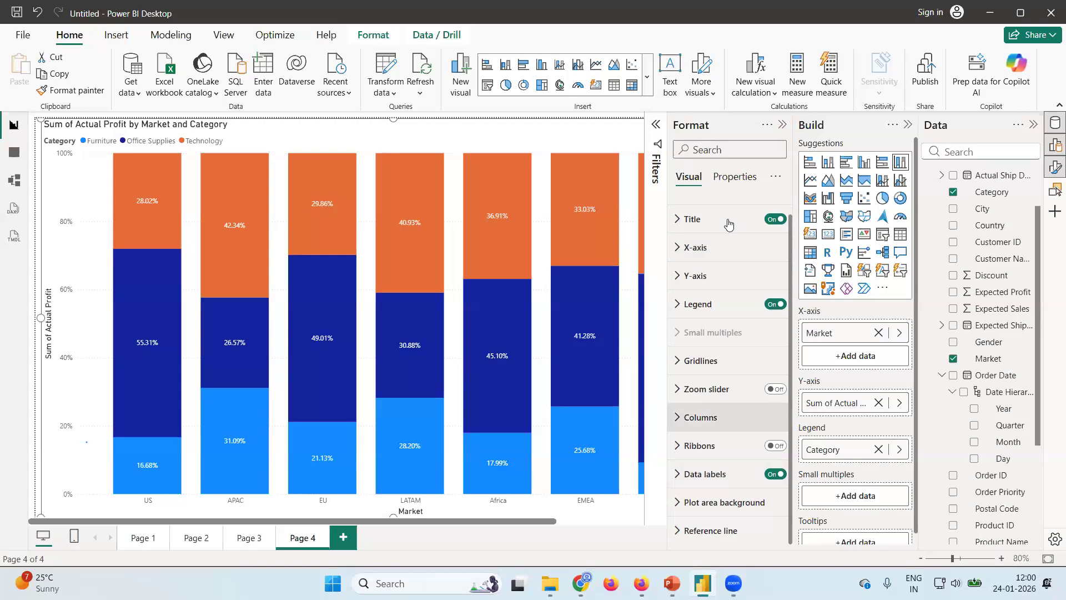
click(676, 424)
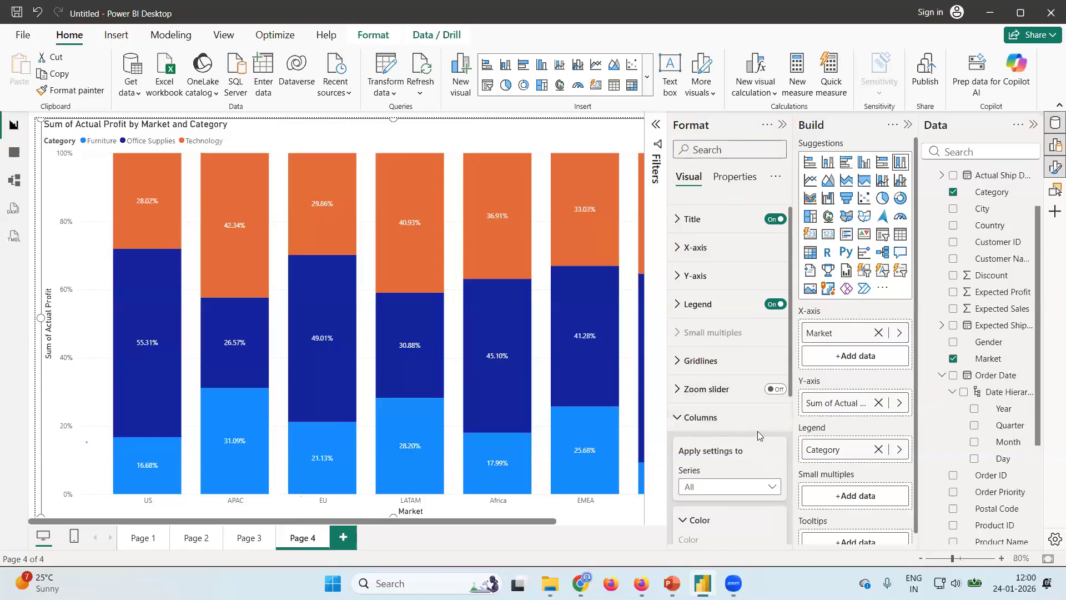
scroll(757, 394, down, 3)
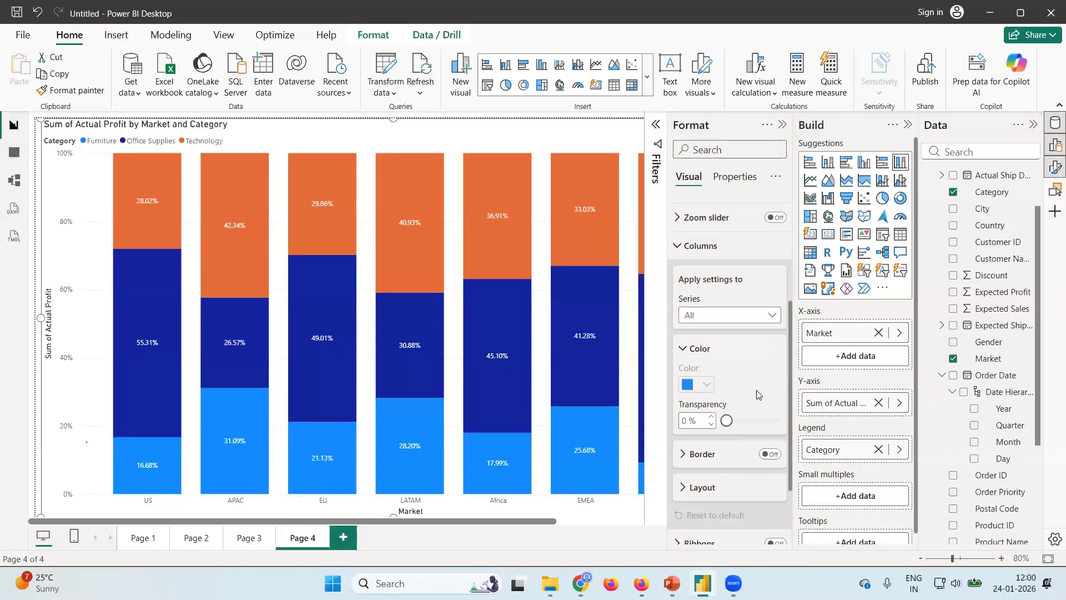
scroll(724, 349, down, 1)
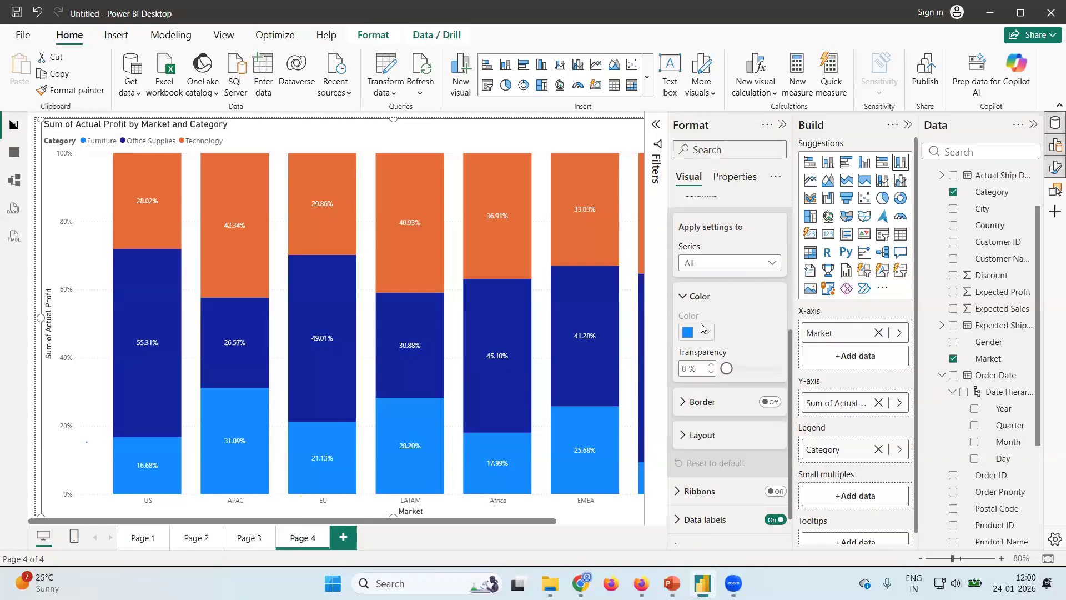
click(772, 266)
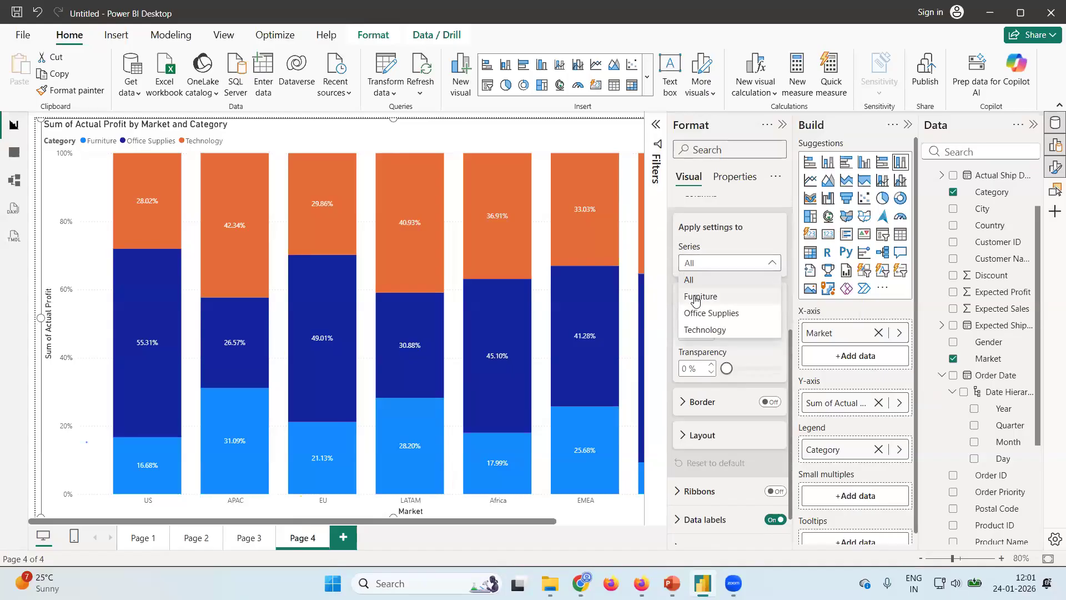
click(694, 297)
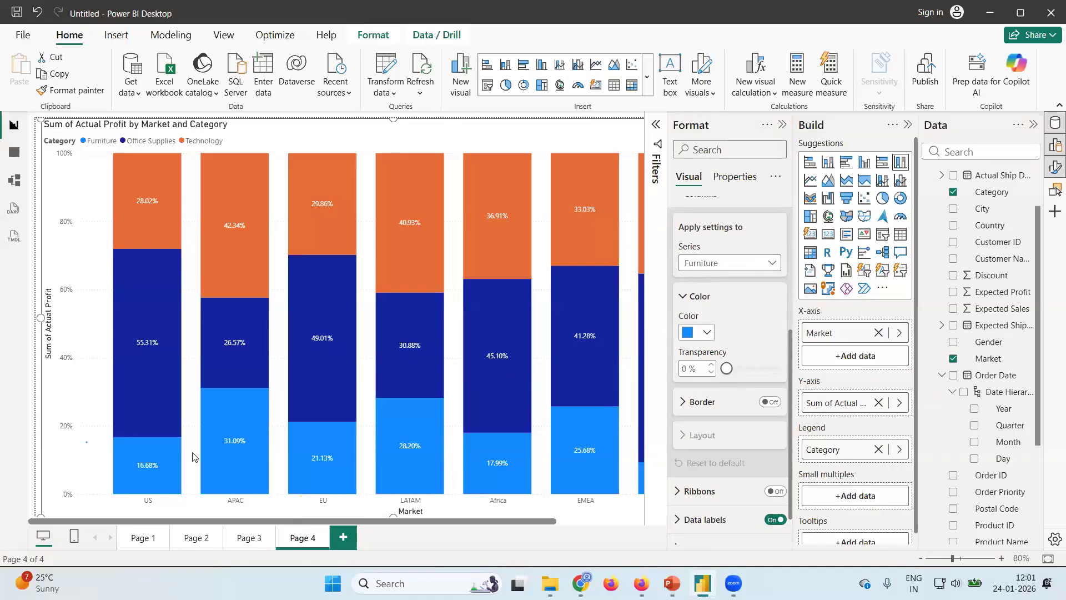
click(708, 335)
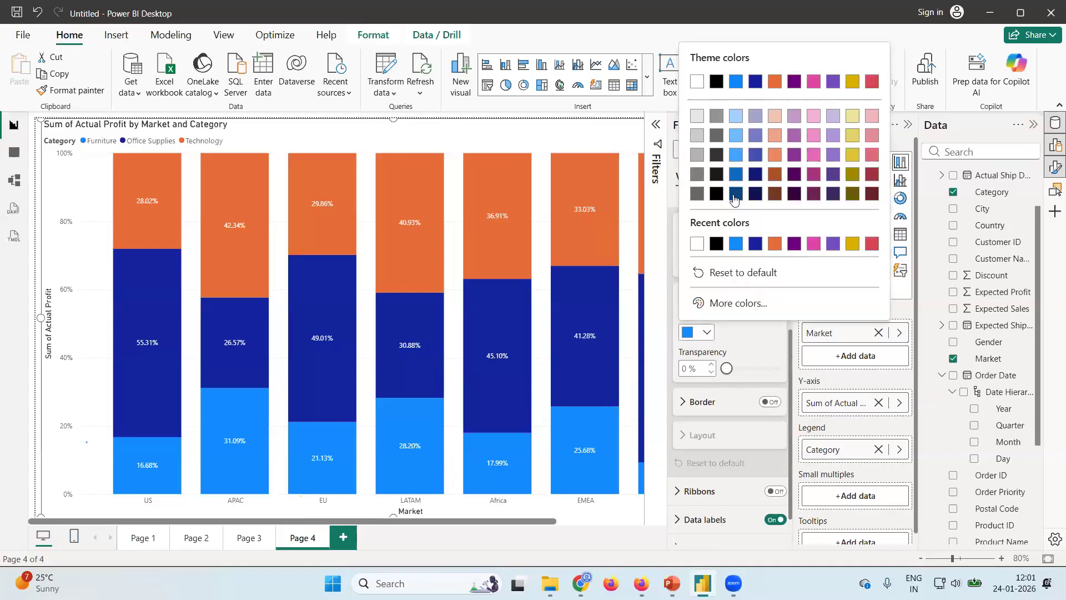
click(851, 135)
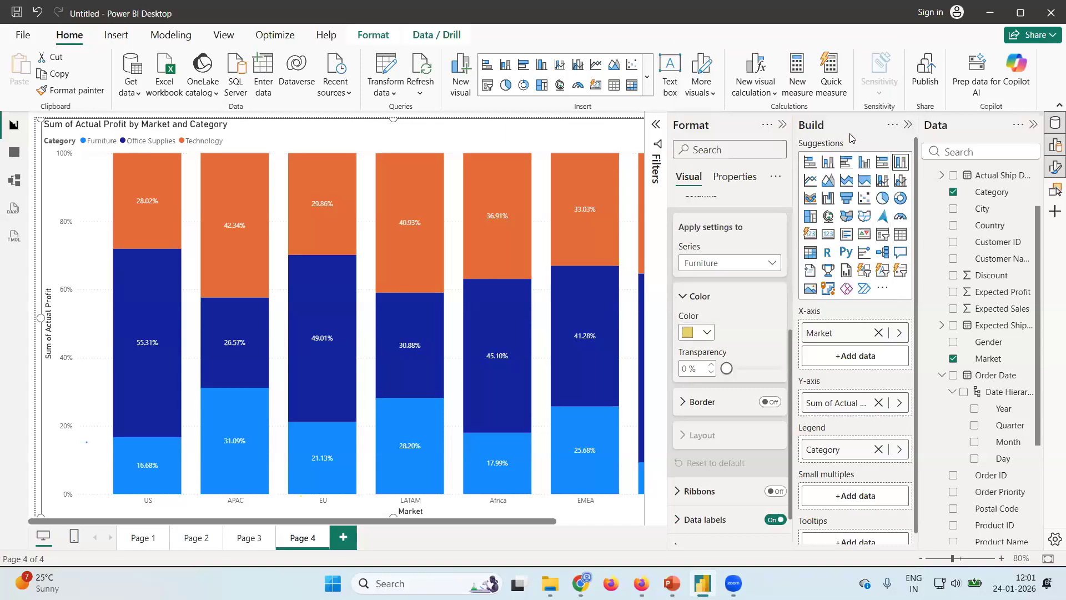
Change the column color of the Office Supplies series to a light lavender-blue tint in the Page 4 chart.
click(769, 263)
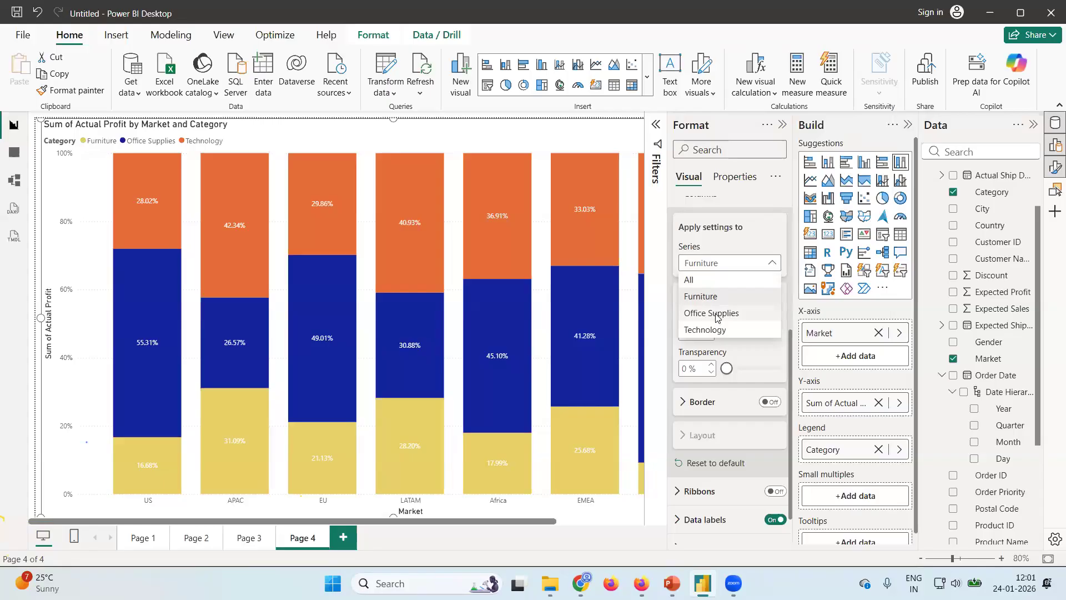
click(715, 313)
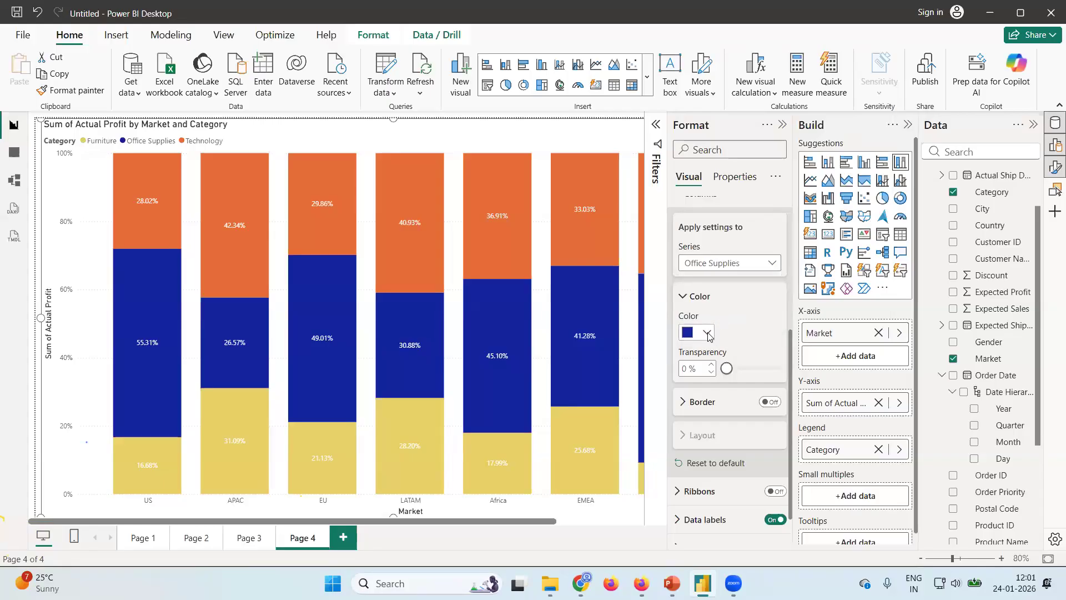
click(706, 332)
click(759, 112)
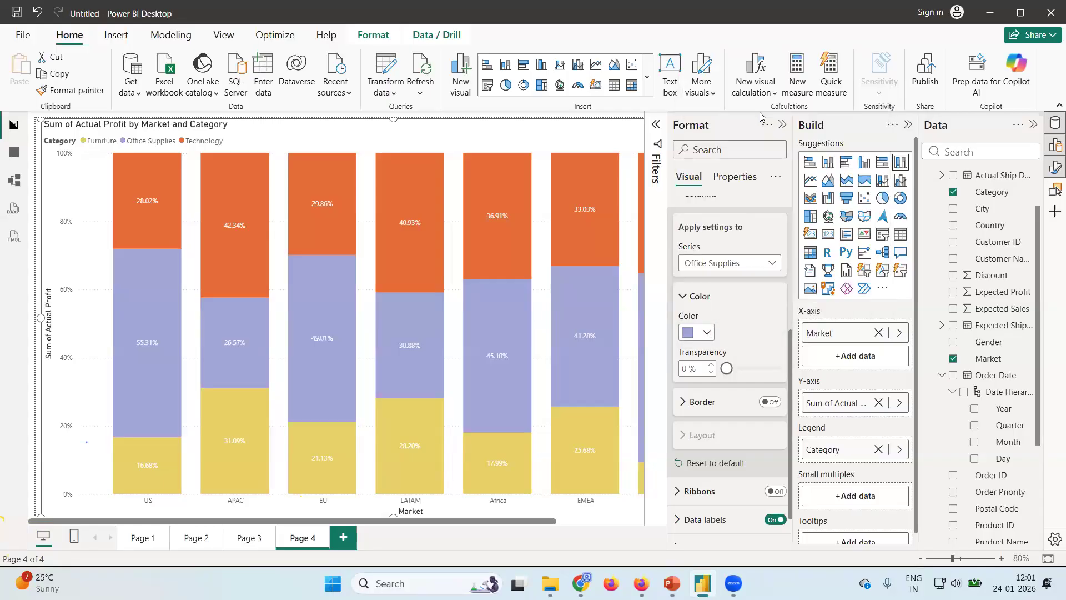
Change the column color of the Technology series to light pink (Theme color 5, 60% lighter) in the Page 4 chart.
click(767, 264)
click(694, 296)
click(775, 269)
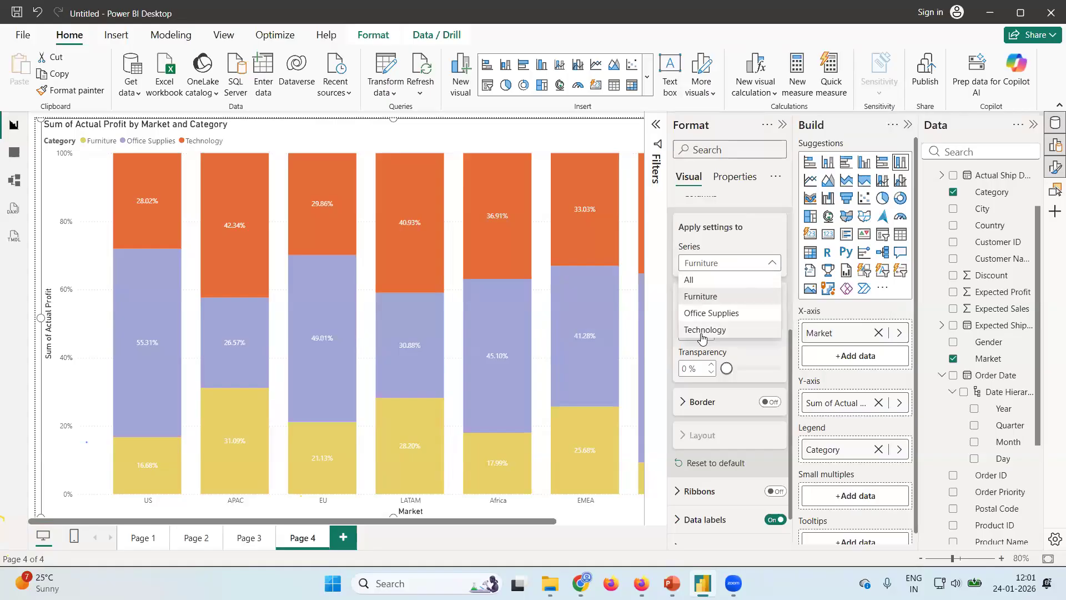
click(702, 329)
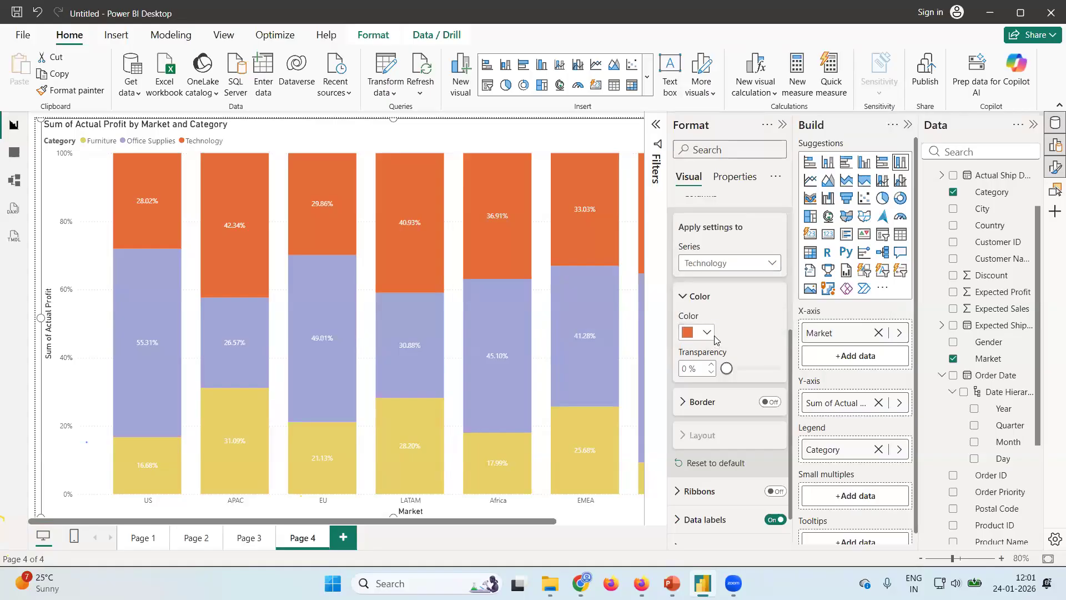
click(704, 332)
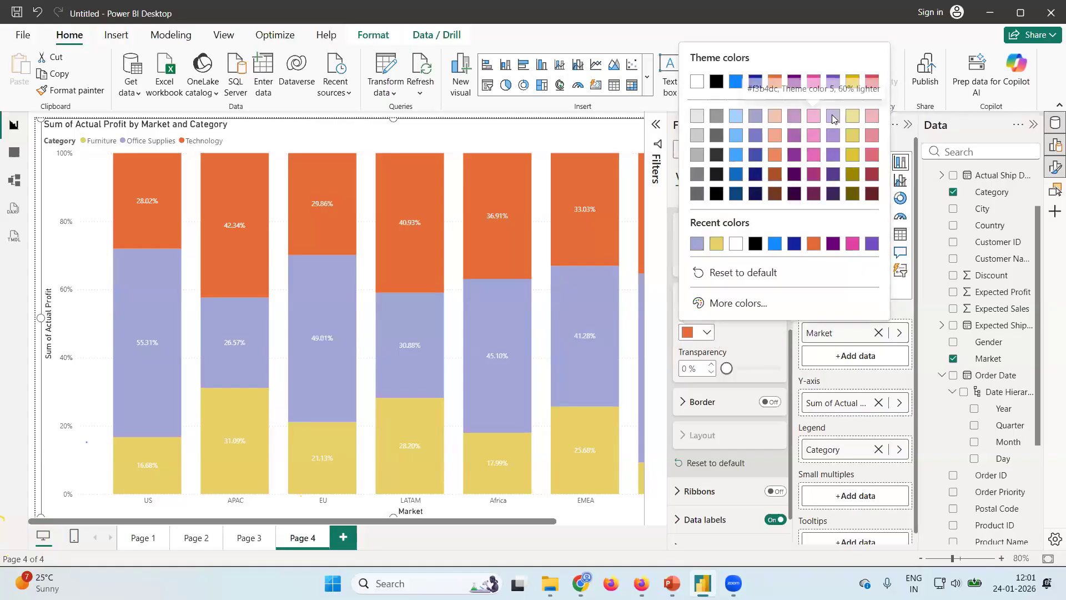
click(815, 116)
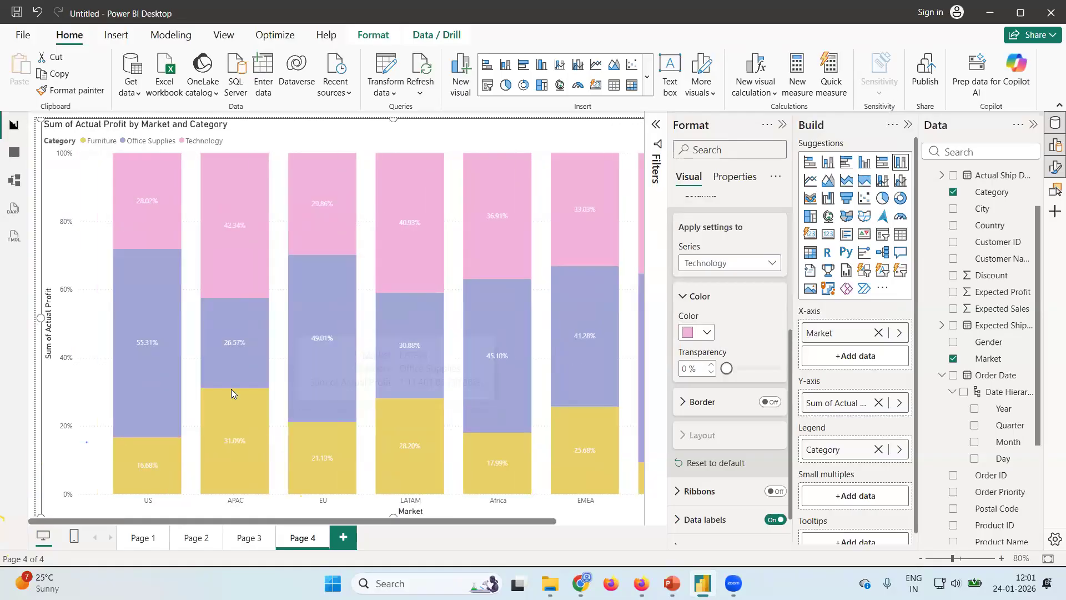
mouse_move(424, 396)
Add a new report page and insert a clustered bar chart with the sum of Shipping Cost on its X-axis.
click(343, 537)
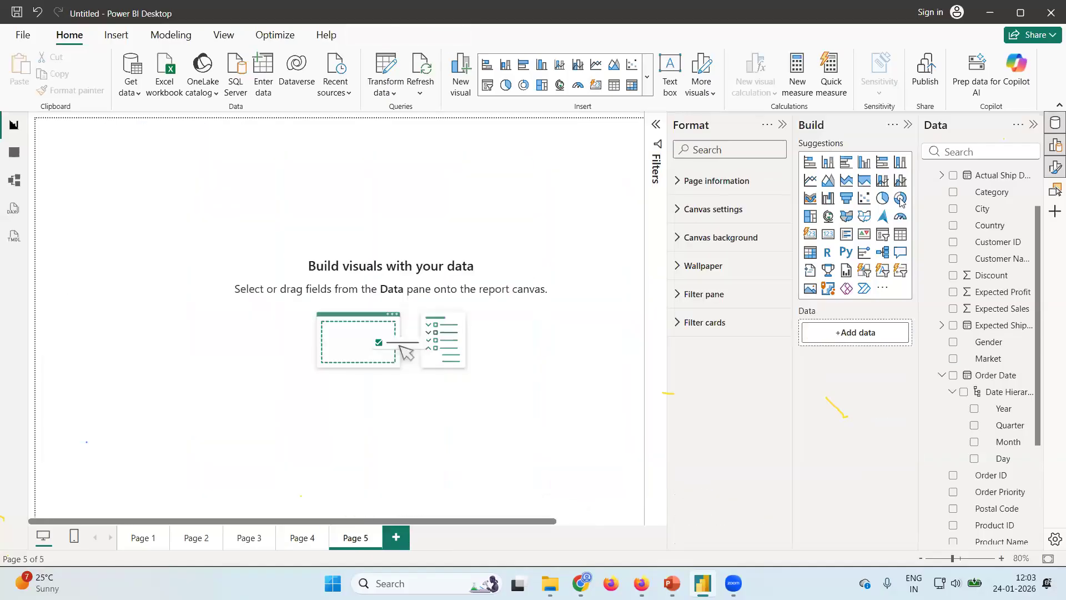
click(847, 162)
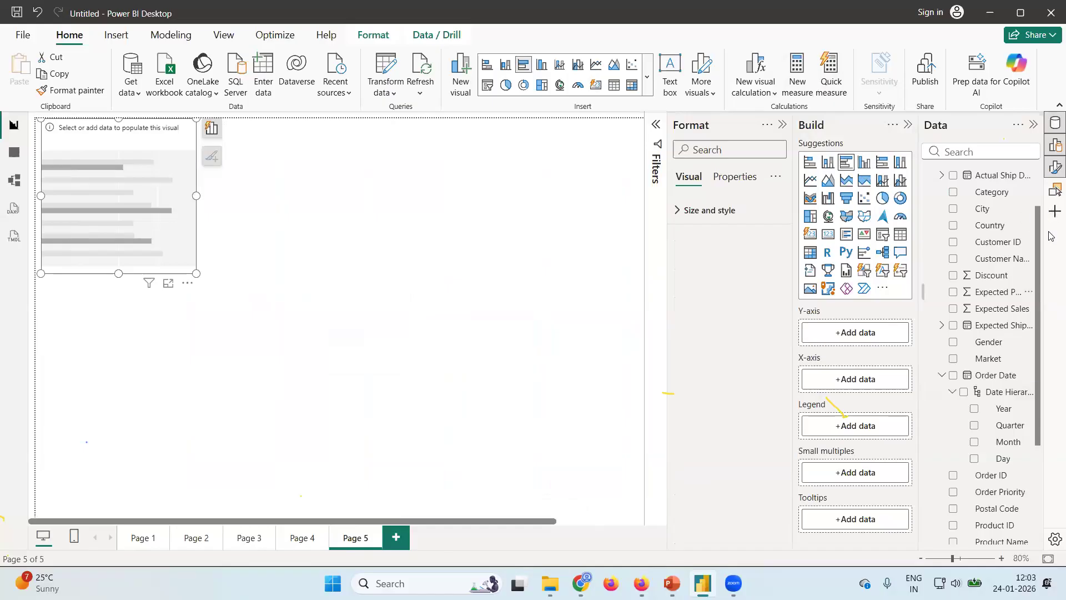
drag(1037, 239, 1041, 188)
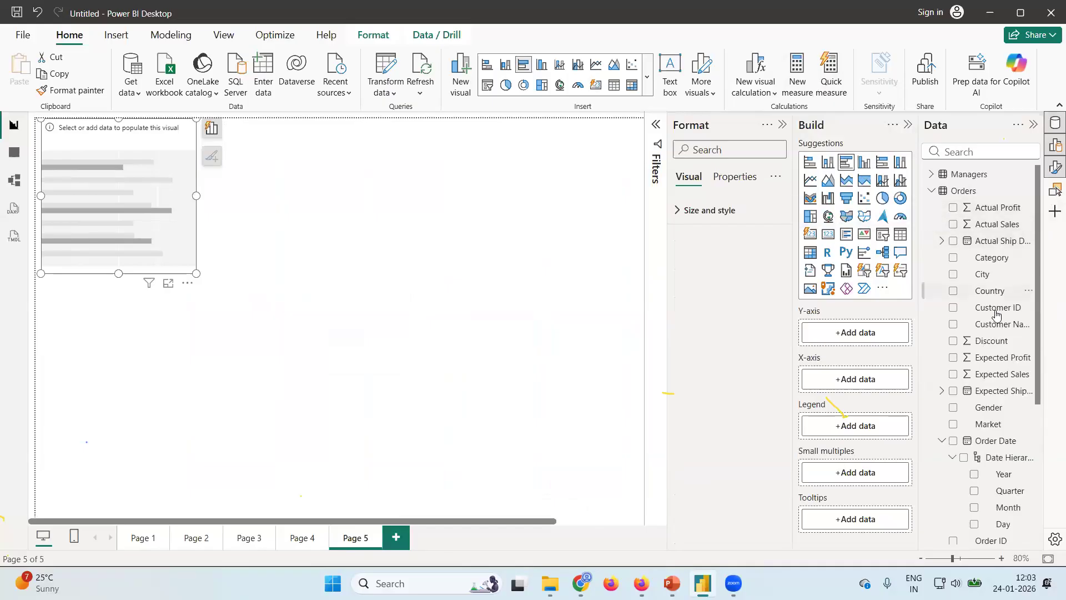
scroll(997, 311, down, 2)
scroll(997, 314, down, 5)
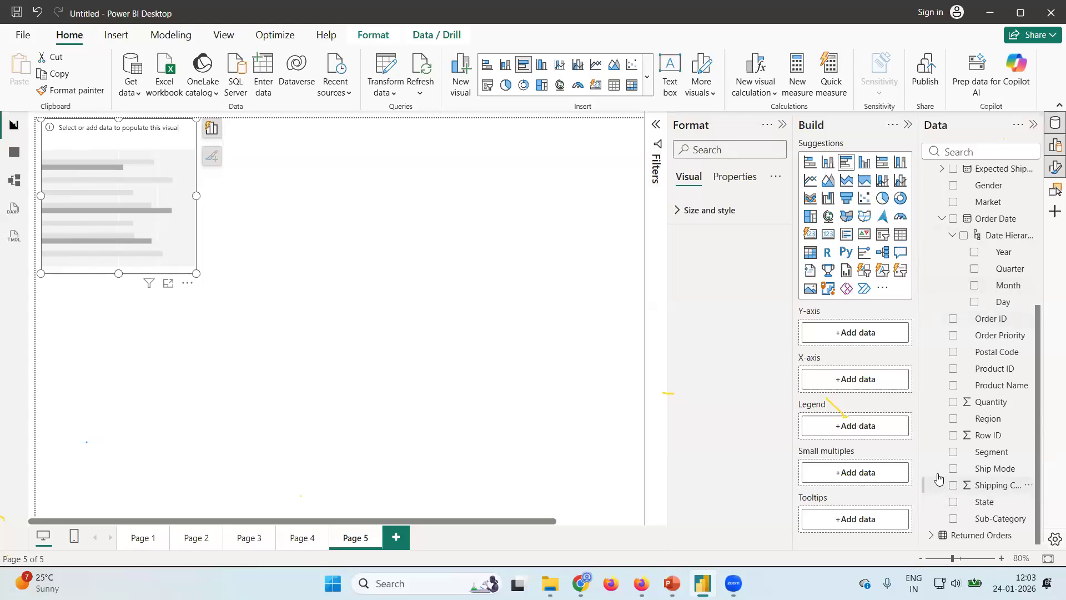
click(953, 488)
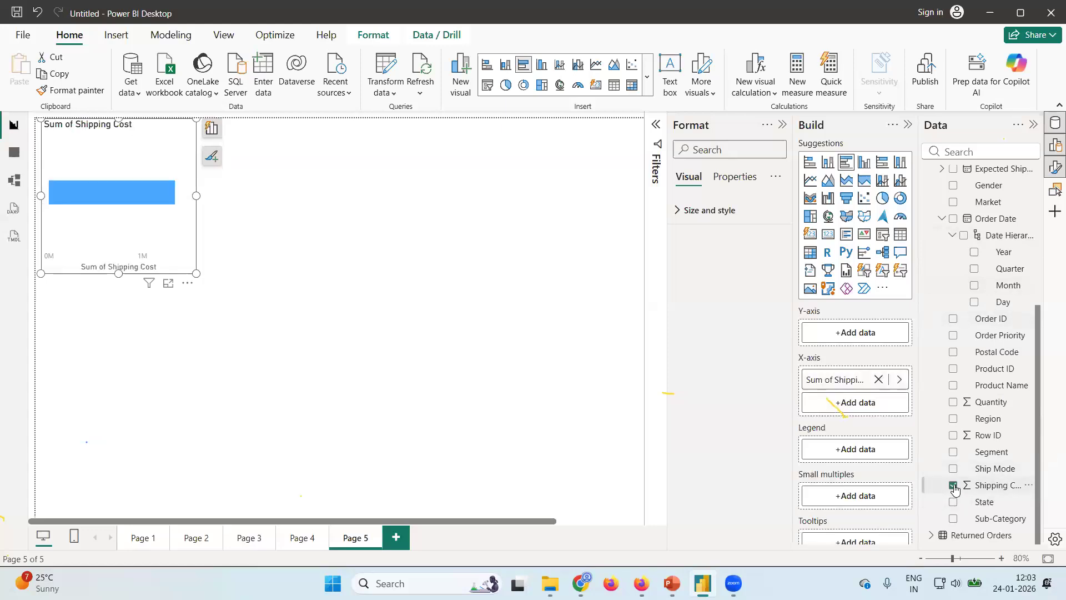
Put Segment on the shipping cost chart's Y-axis and Category in its legend, and enlarge the chart to fill most of the canvas.
scroll(994, 275, up, 7)
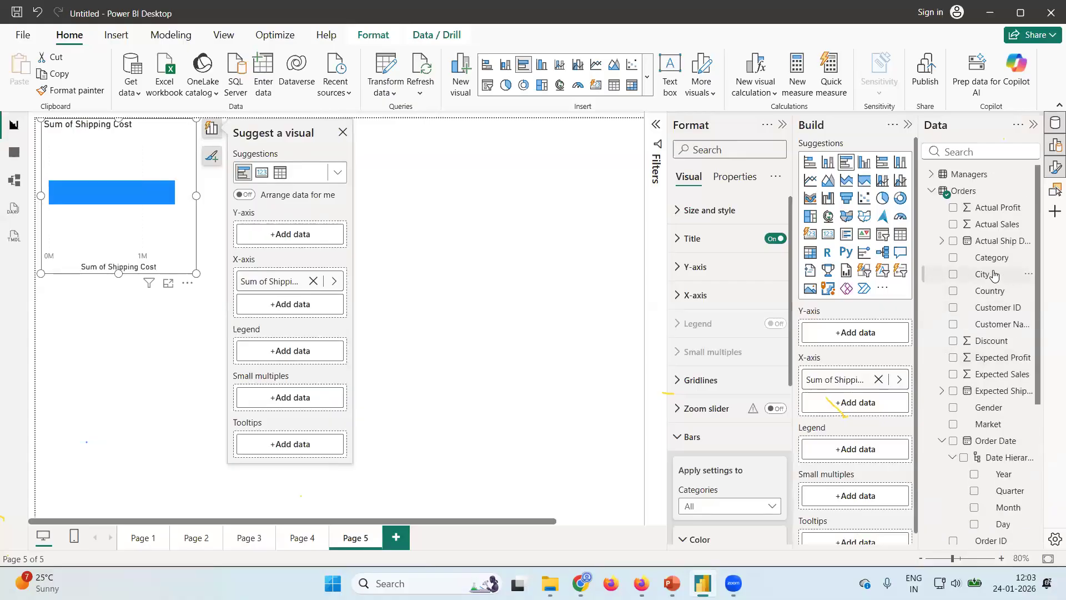
scroll(994, 391, down, 5)
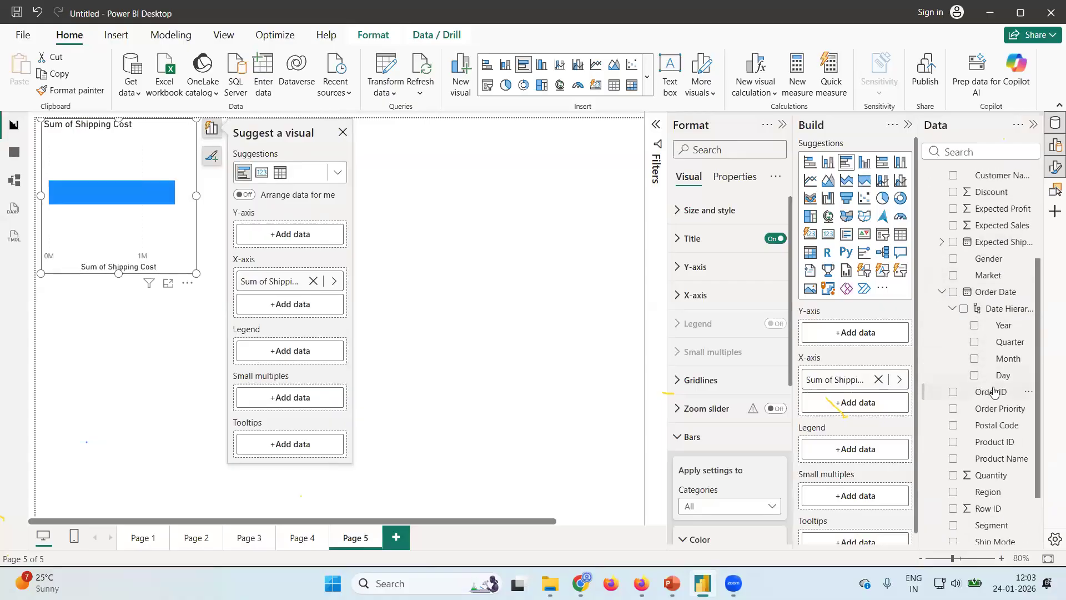
scroll(984, 415, down, 3)
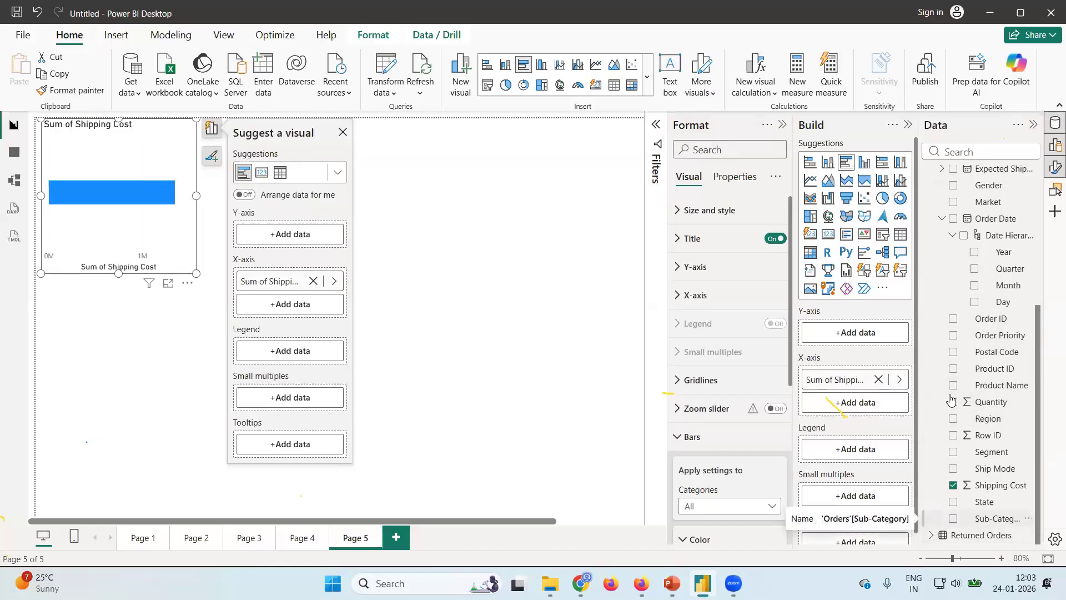
scroll(993, 351, up, 2)
scroll(993, 351, up, 5)
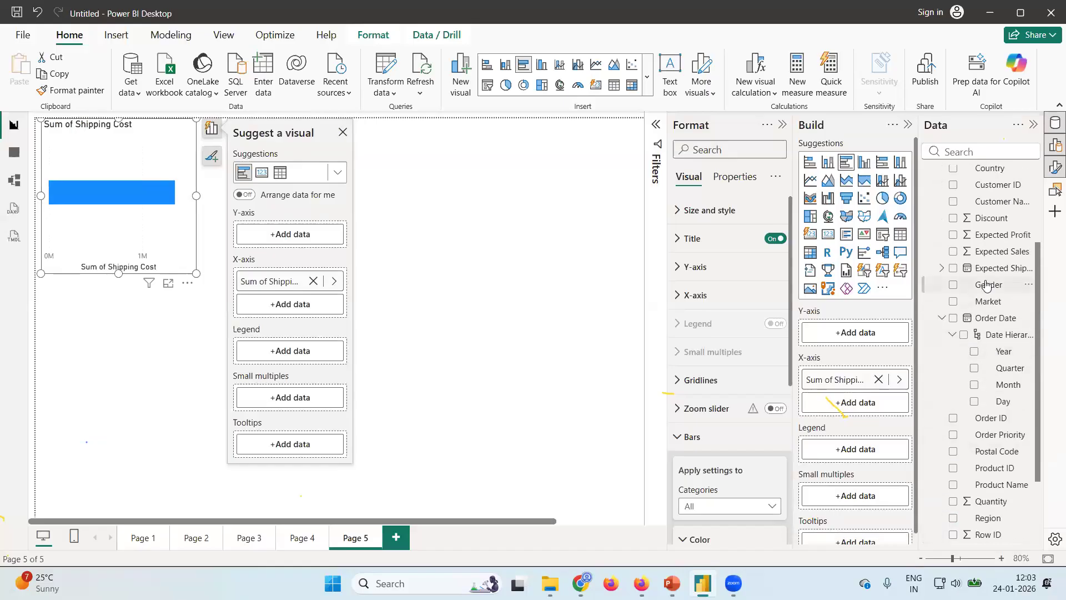
scroll(986, 284, down, 6)
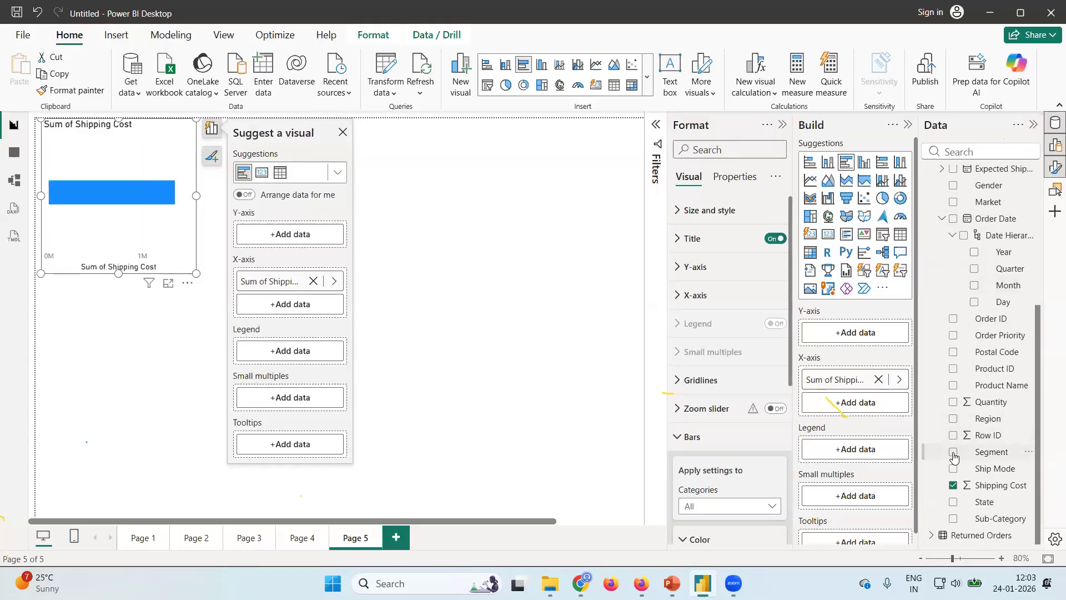
click(953, 452)
scroll(957, 267, up, 7)
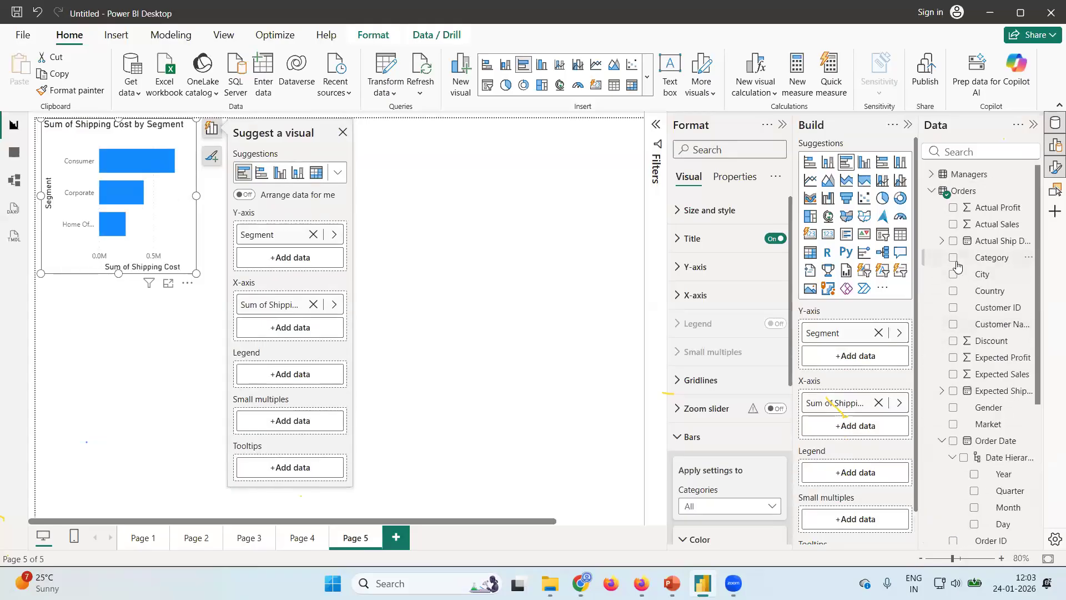
click(953, 258)
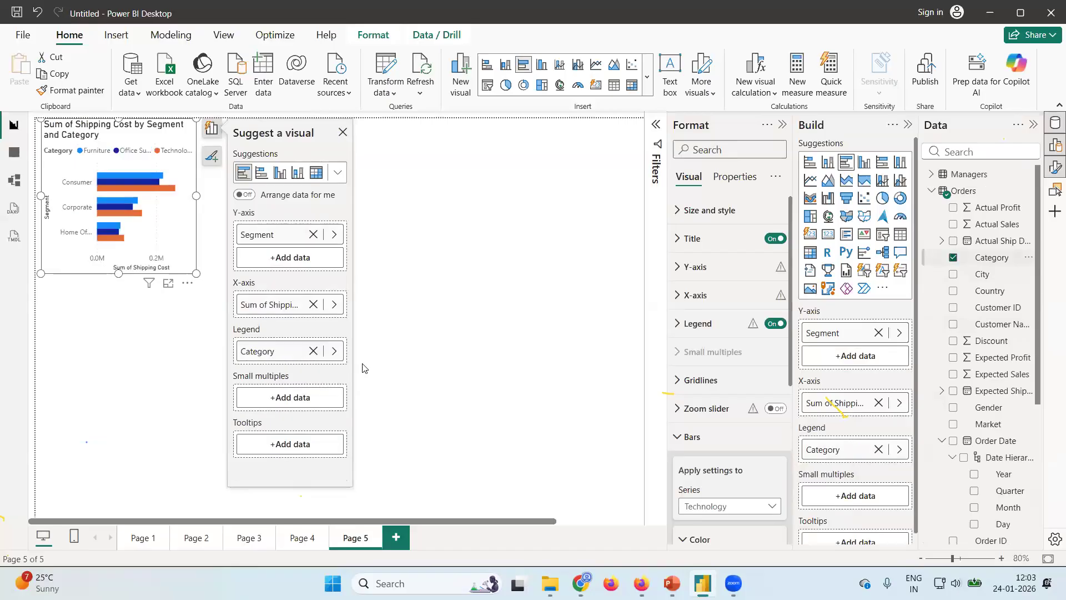
drag(197, 274, 631, 506)
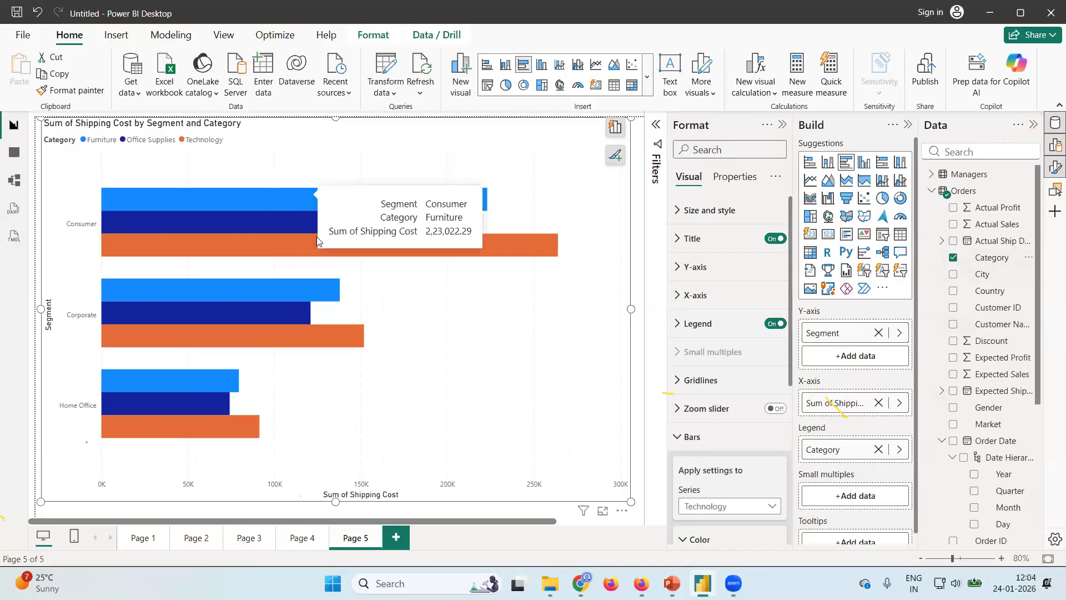
Inspect the Consumer segment's shipping costs by category, and convert the Page 5 chart to a clustered column chart.
mouse_move(333, 201)
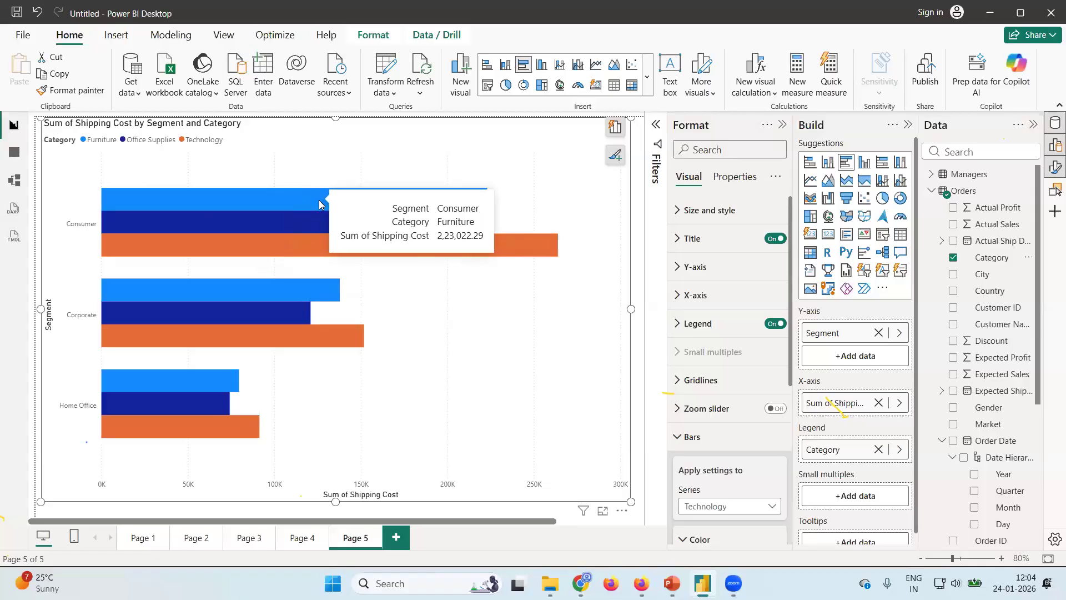
mouse_move(322, 224)
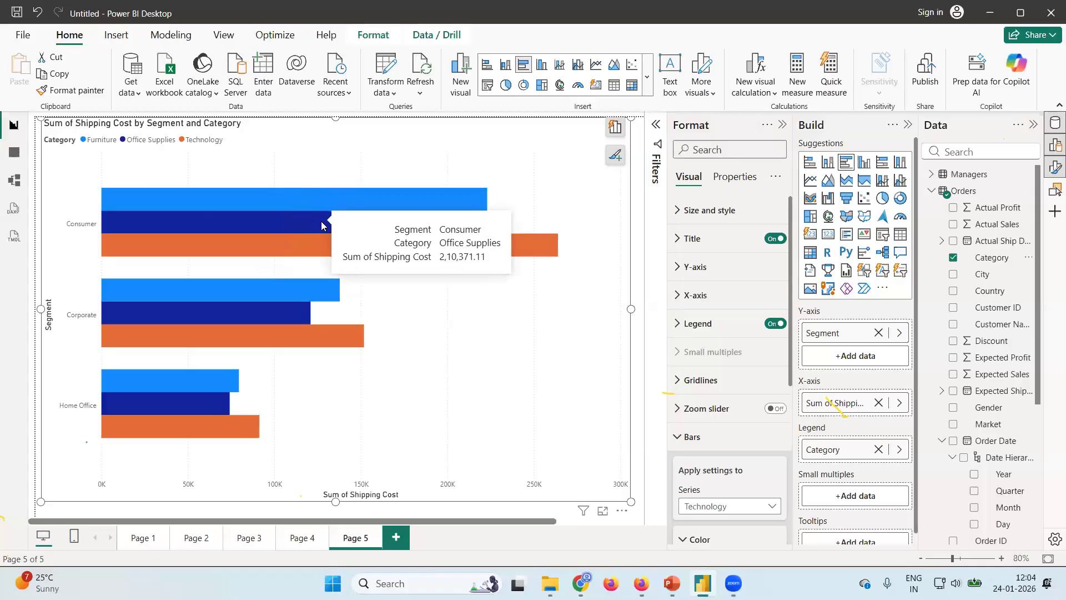
mouse_move(329, 247)
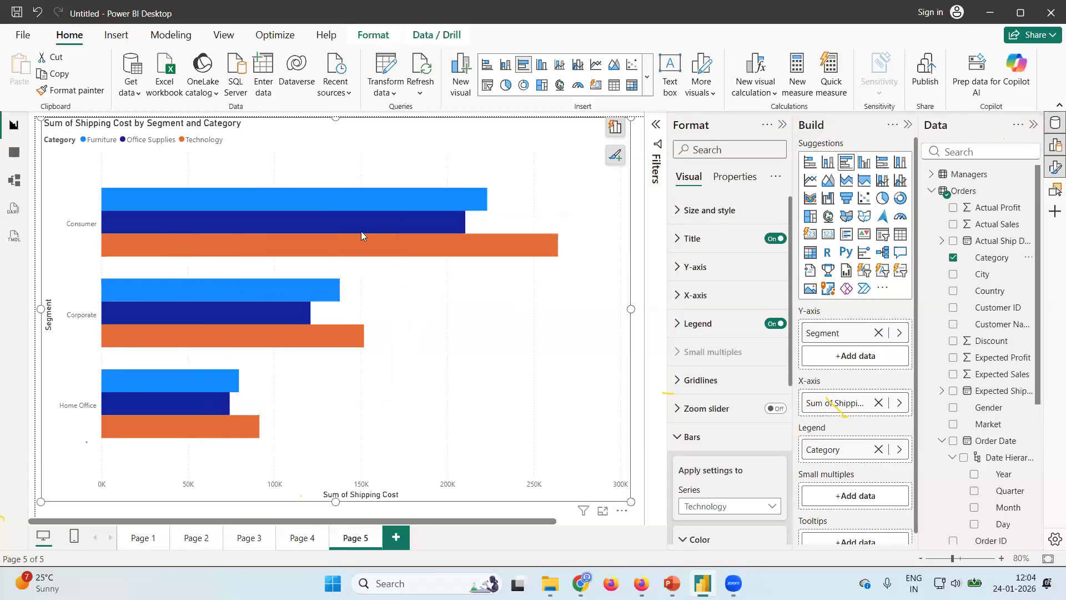
click(867, 164)
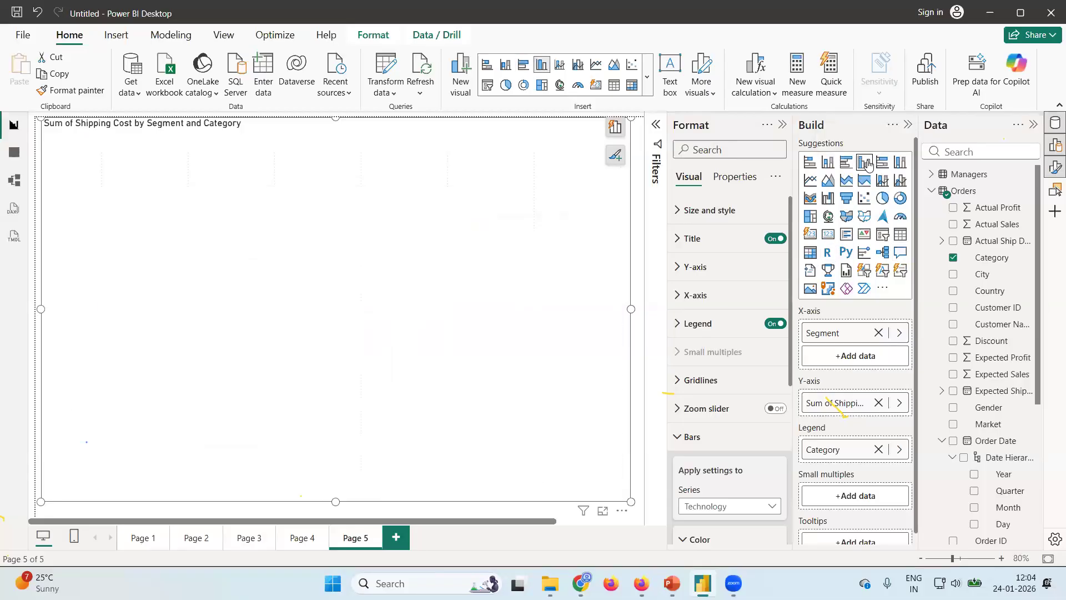
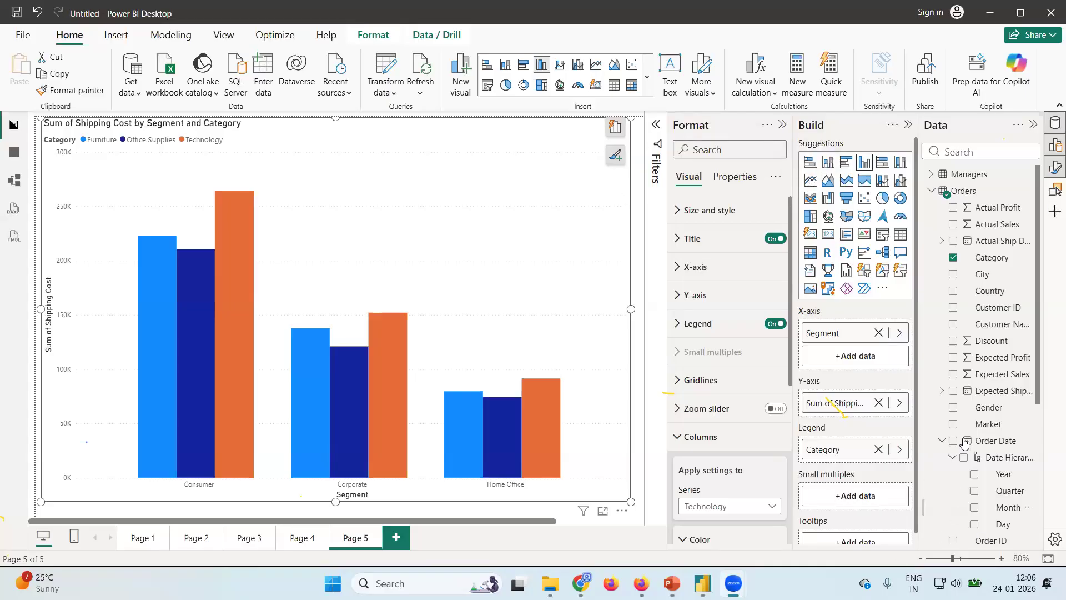
Add a new report page, insert a line chart, and enlarge it to fill most of the canvas.
scroll(992, 464, down, 5)
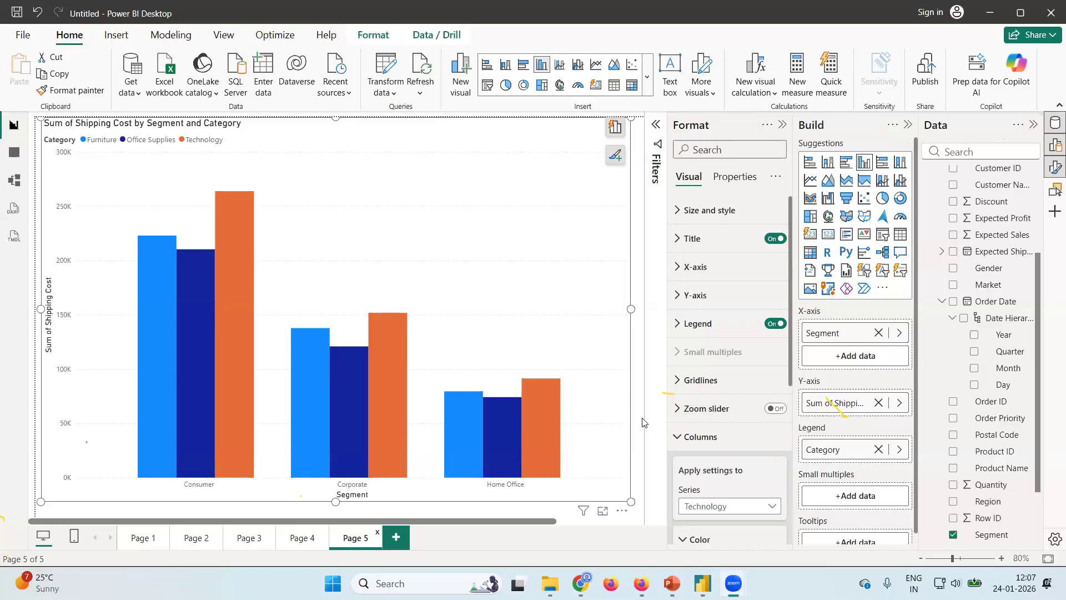
click(395, 537)
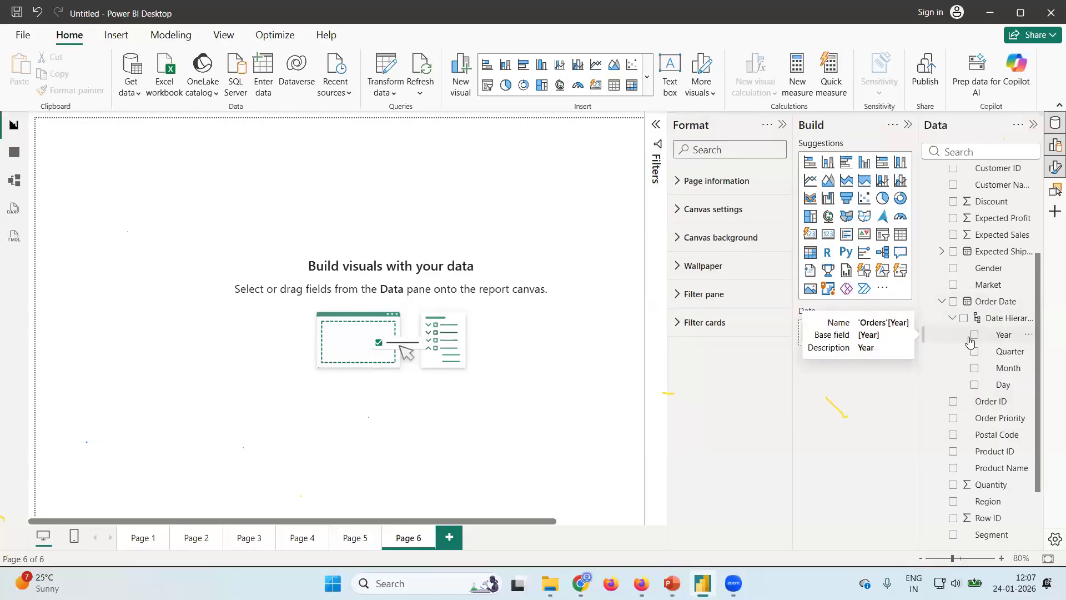
click(810, 182)
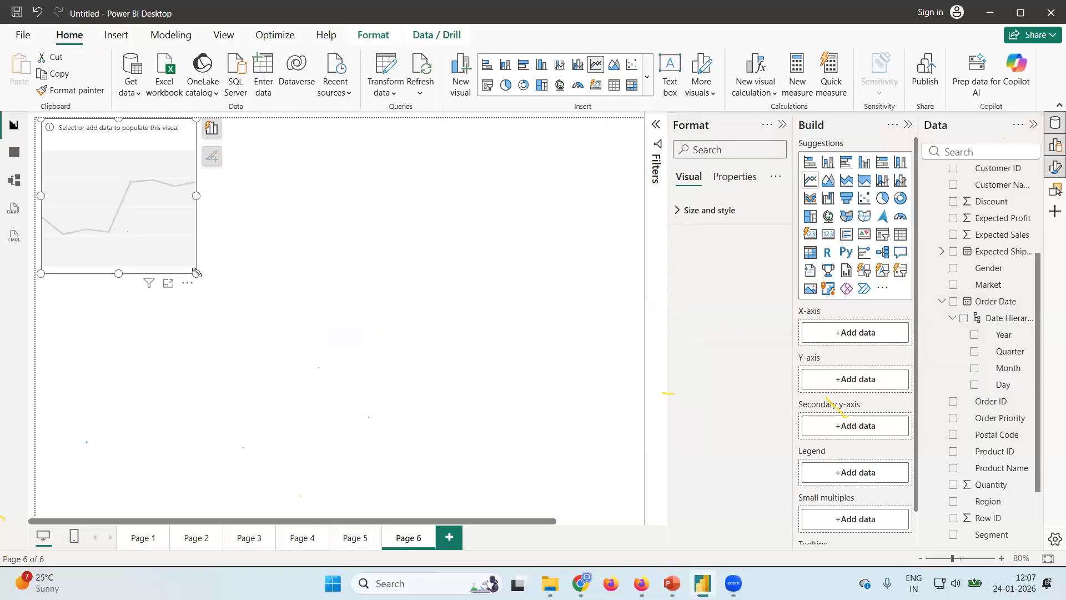
drag(217, 286, 641, 500)
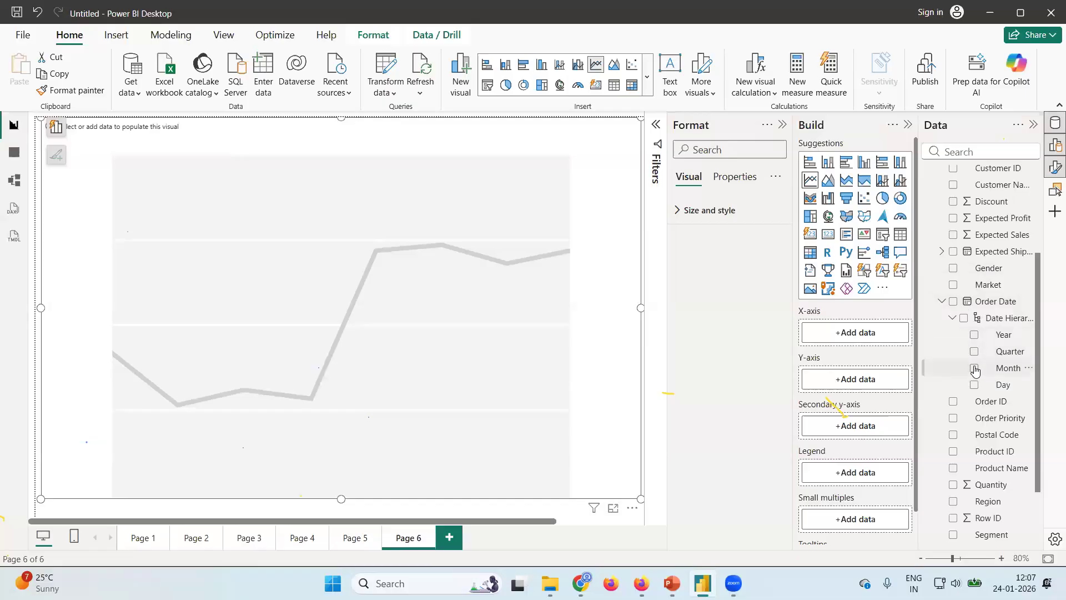
Put the Order Date Month on the line chart's X-axis and the sum of Actual Sales on its Y-axis.
click(975, 369)
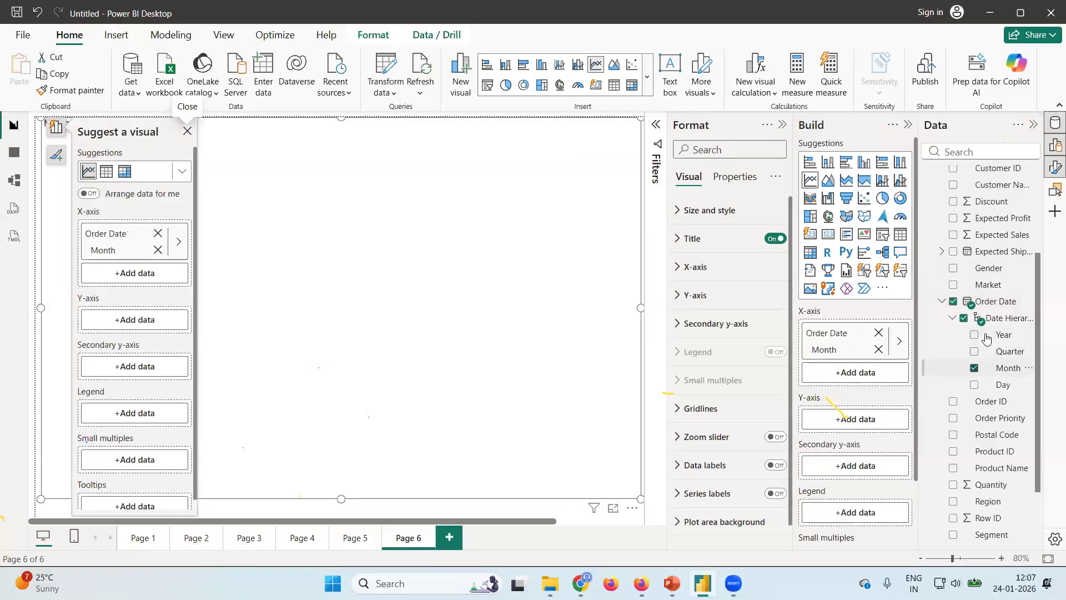
scroll(955, 222, up, 5)
click(952, 209)
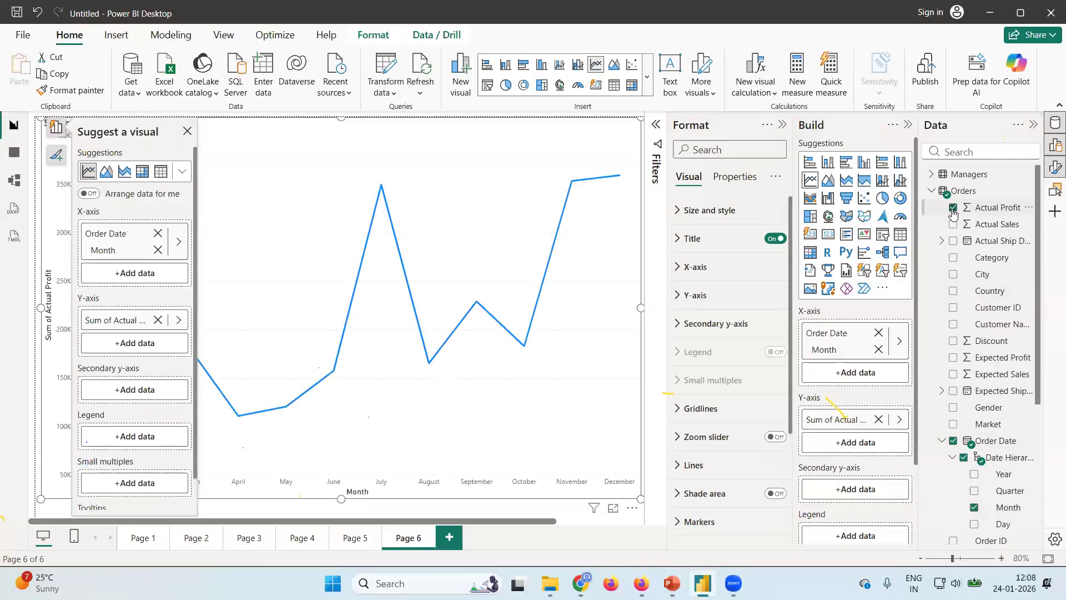
click(952, 209)
click(952, 224)
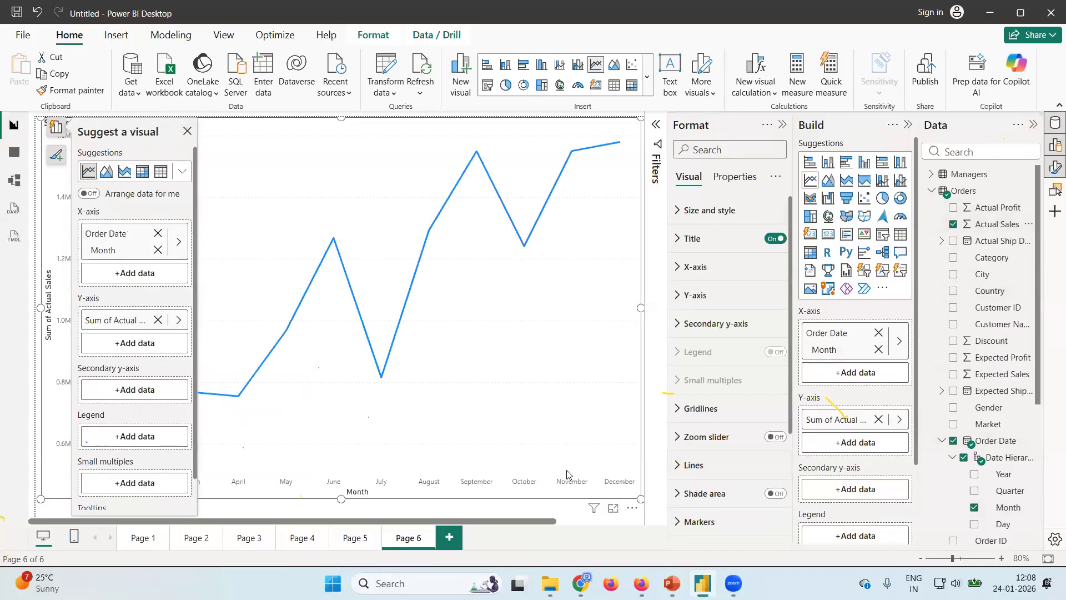
click(188, 132)
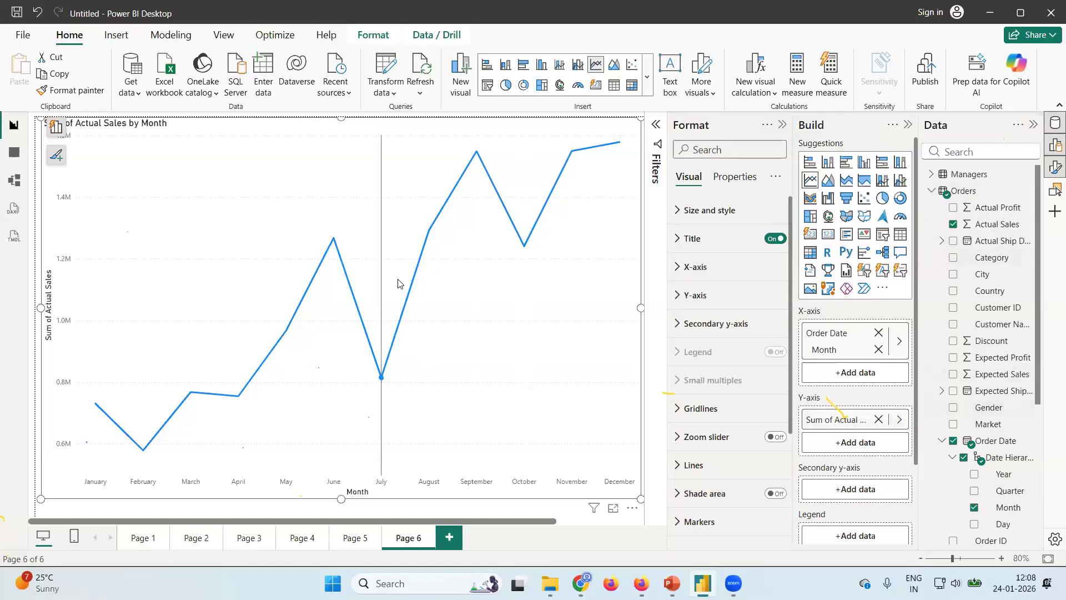
Inspect individual monthly sales points along the line and turn on the chart's data labels.
mouse_move(337, 280)
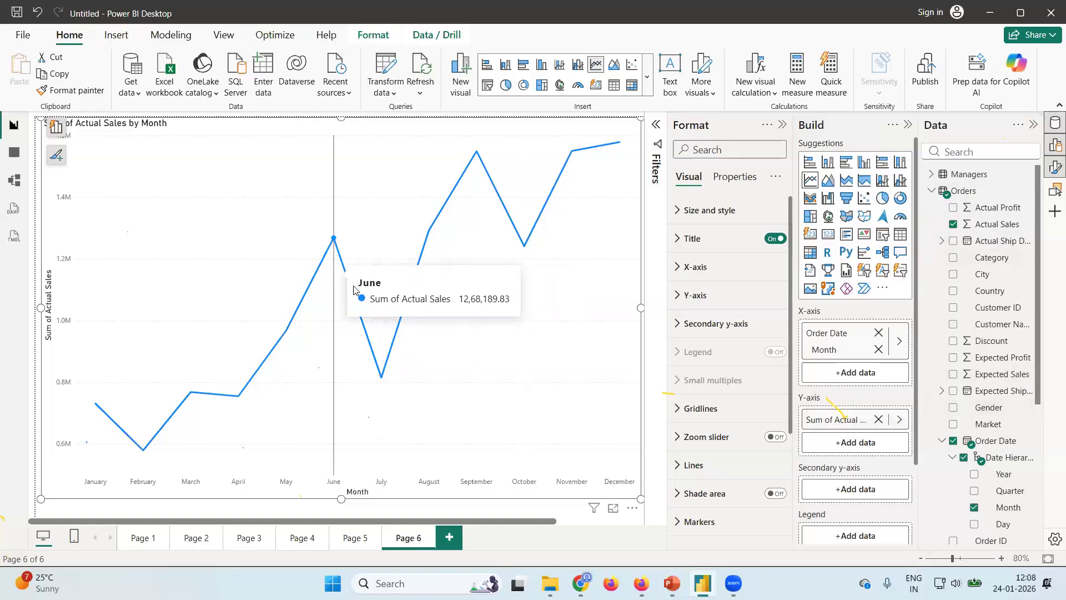
mouse_move(431, 235)
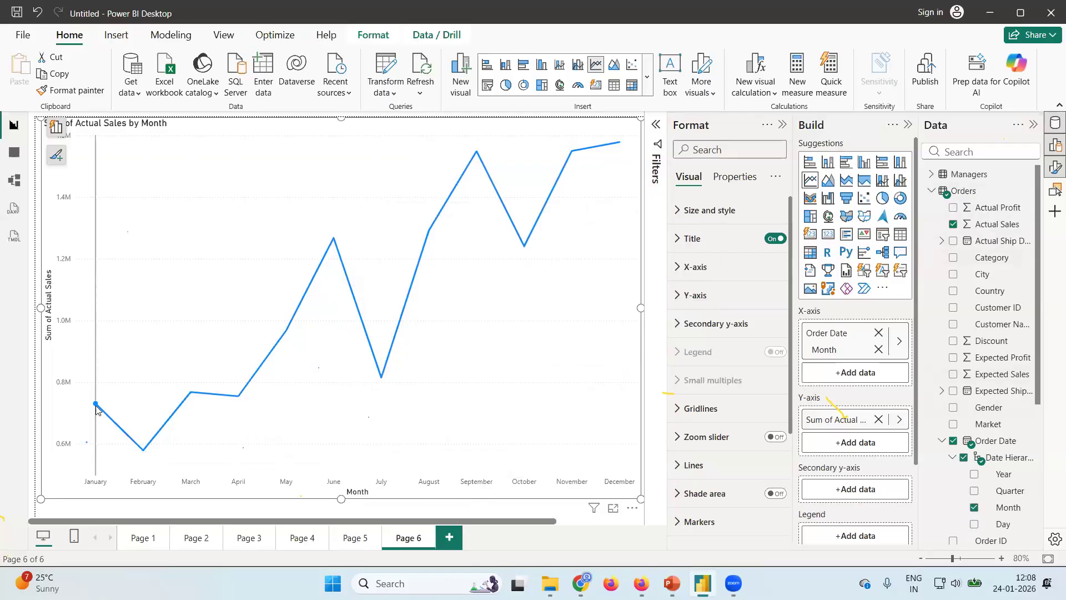
mouse_move(96, 409)
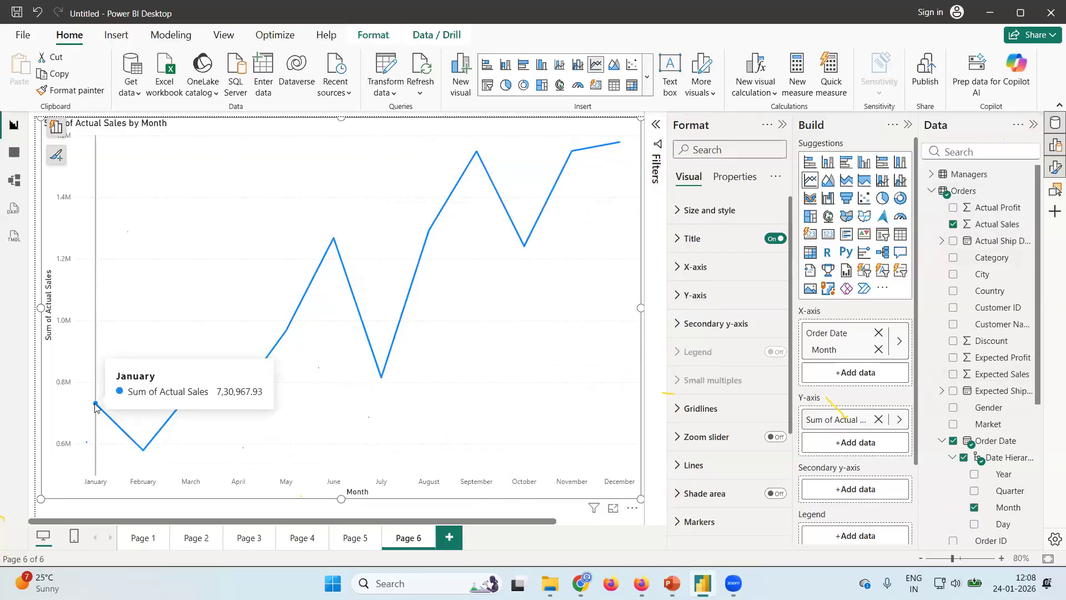
mouse_move(142, 450)
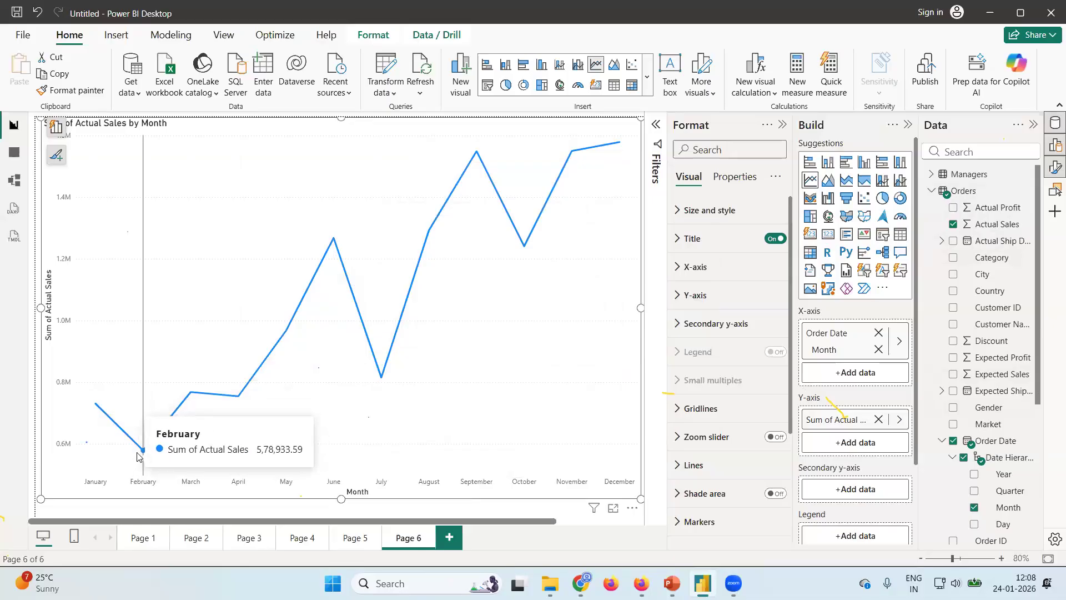
mouse_move(190, 396)
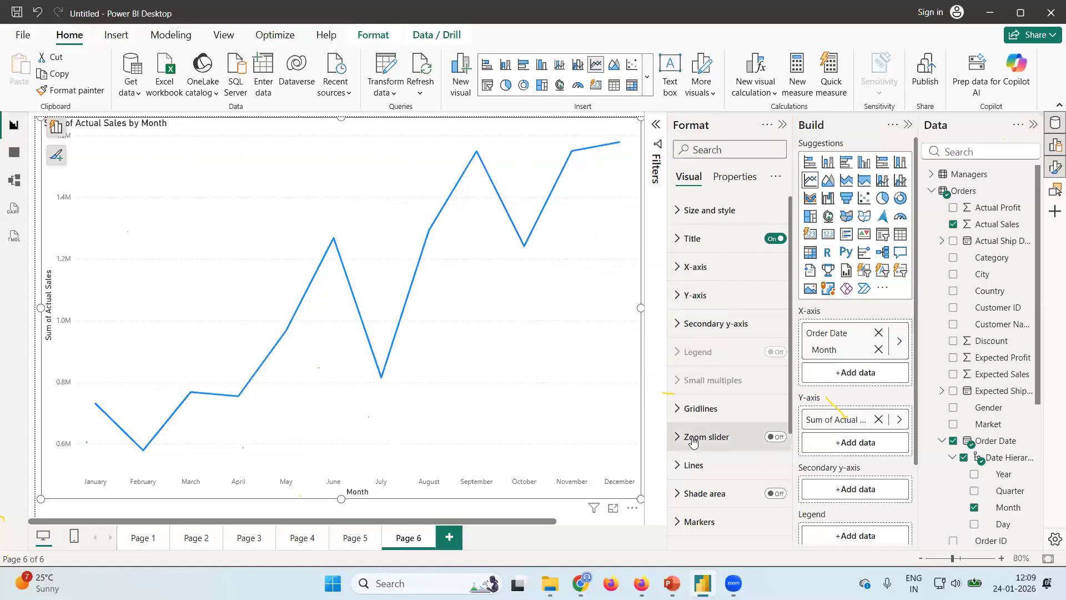
scroll(732, 463, down, 4)
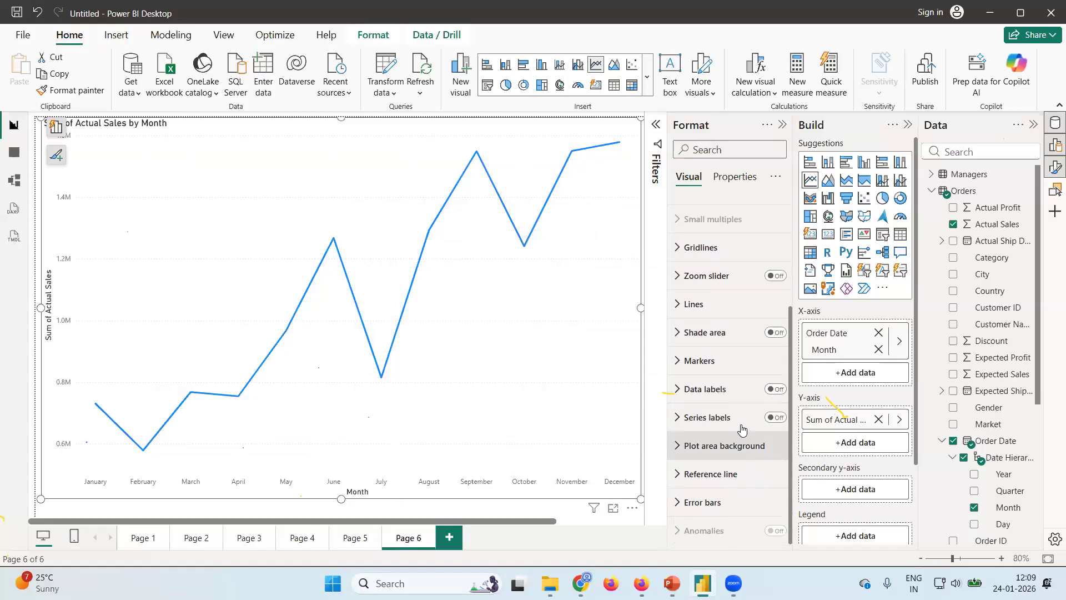
click(782, 395)
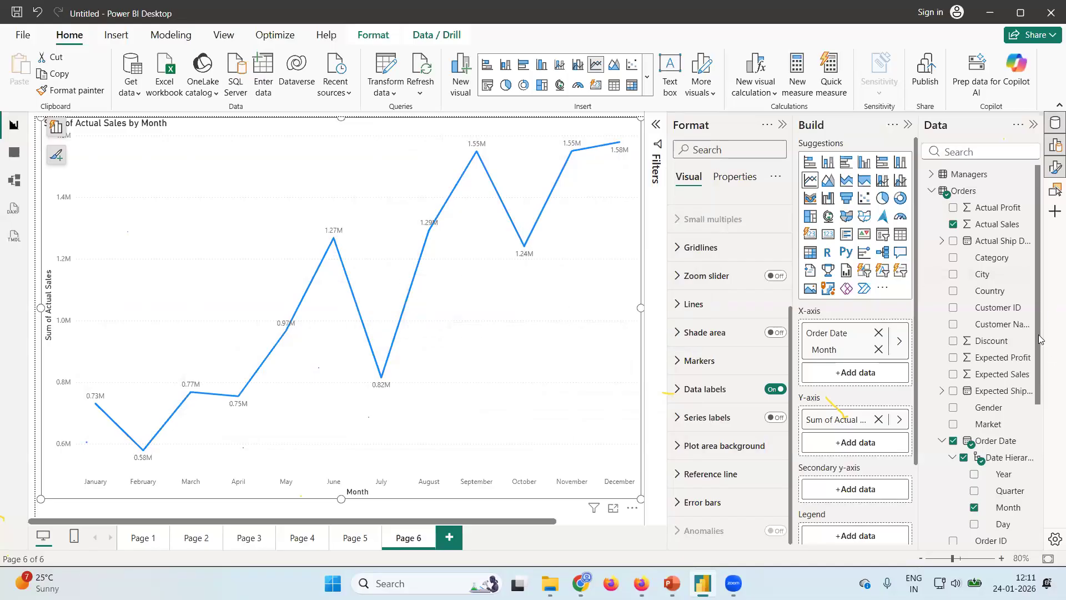
Try splitting the monthly sales line by Category and by Region, removing each field again.
scroll(1039, 339, down, 4)
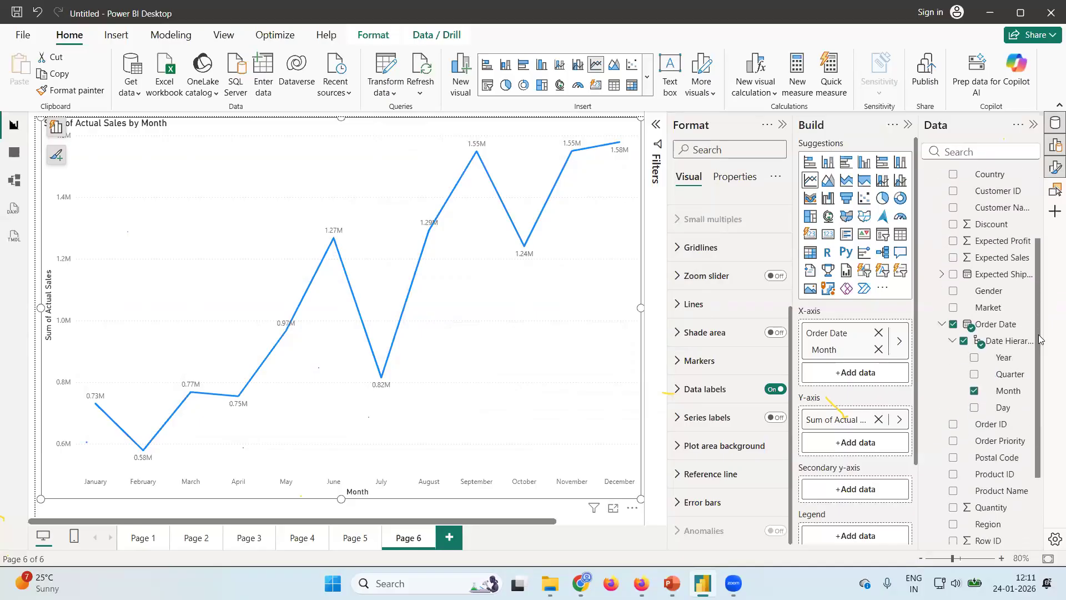
scroll(1040, 338, up, 4)
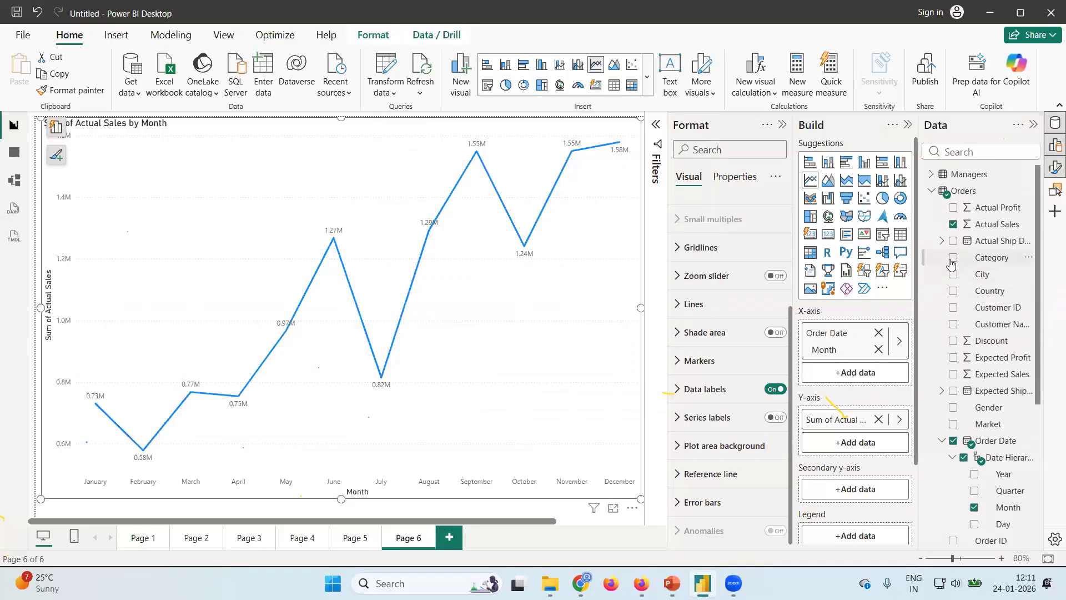
click(953, 259)
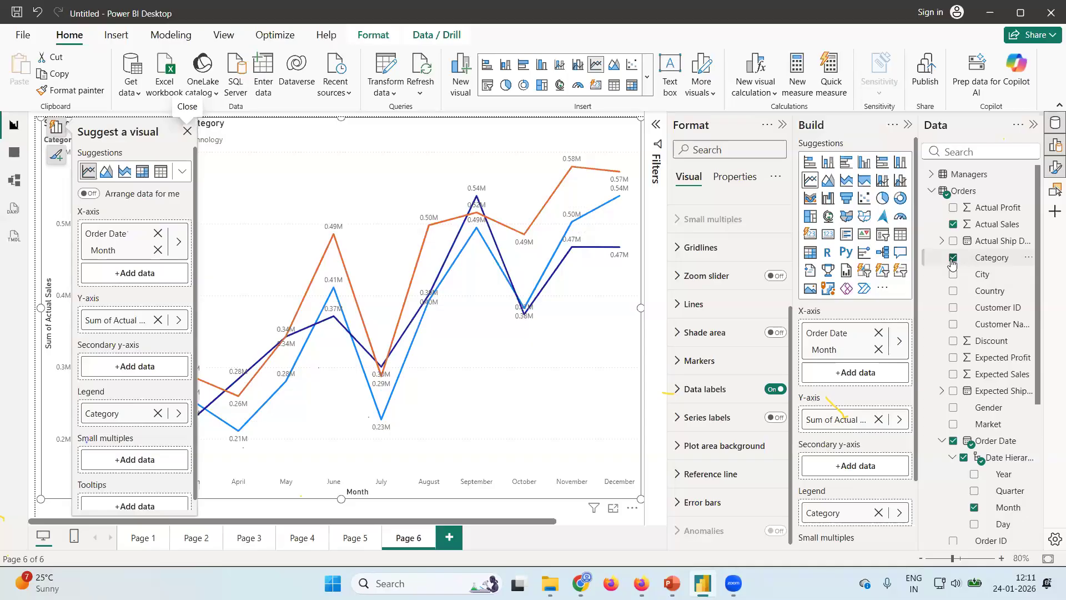
click(952, 260)
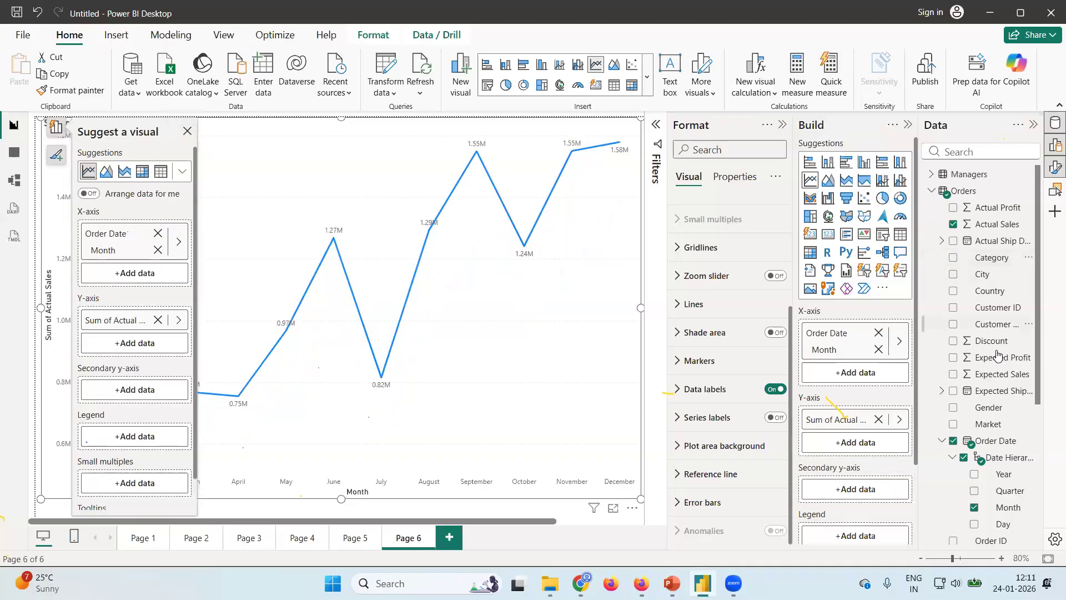
scroll(997, 354, down, 2)
scroll(997, 353, down, 4)
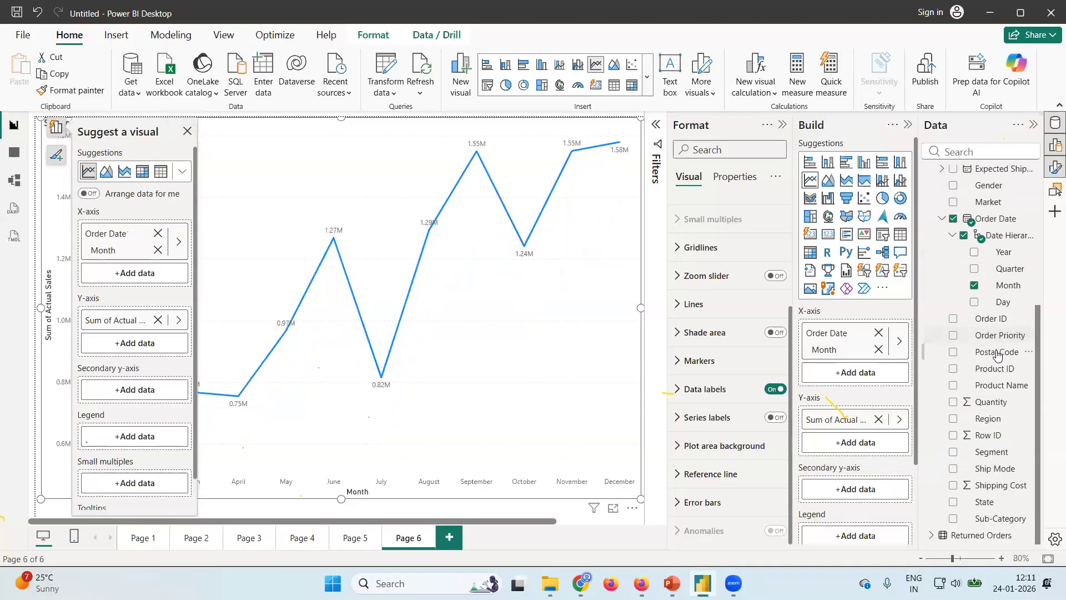
click(954, 419)
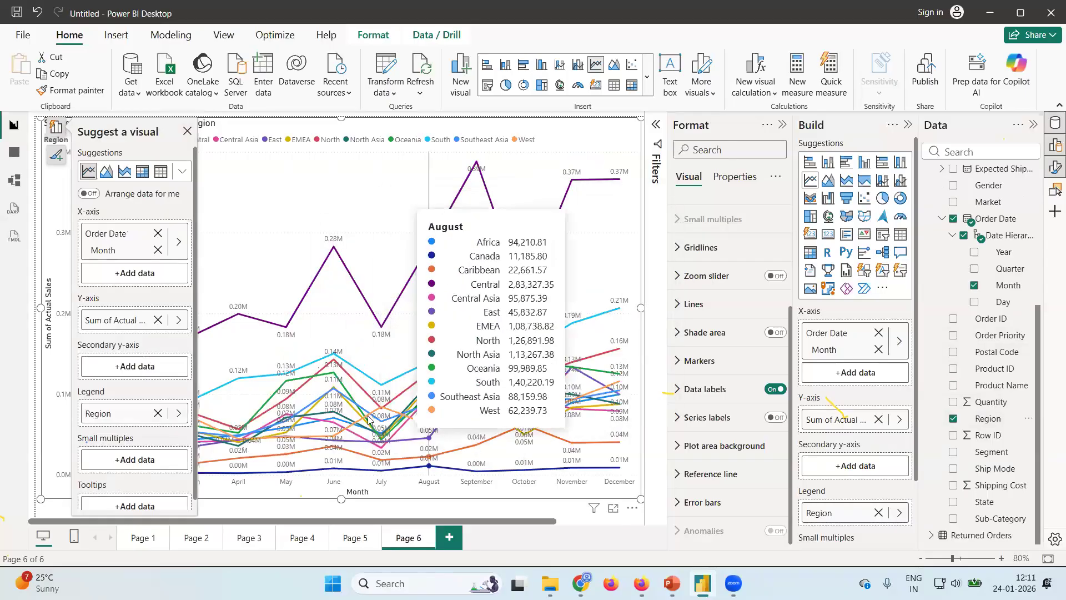
click(953, 418)
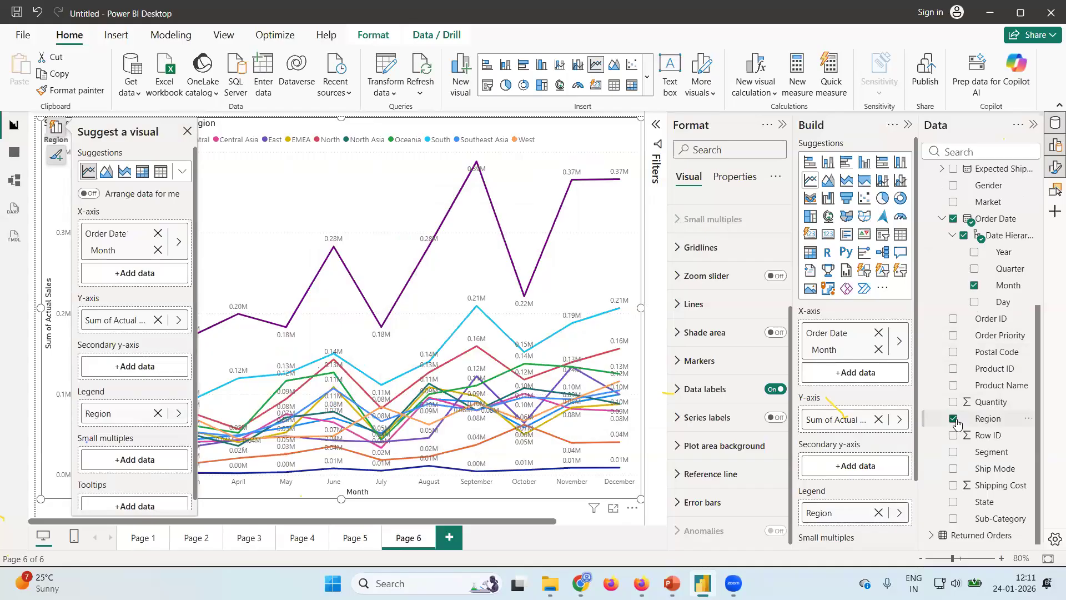
Split the monthly sales line by Category in the legend and inspect the January values.
scroll(996, 266, up, 3)
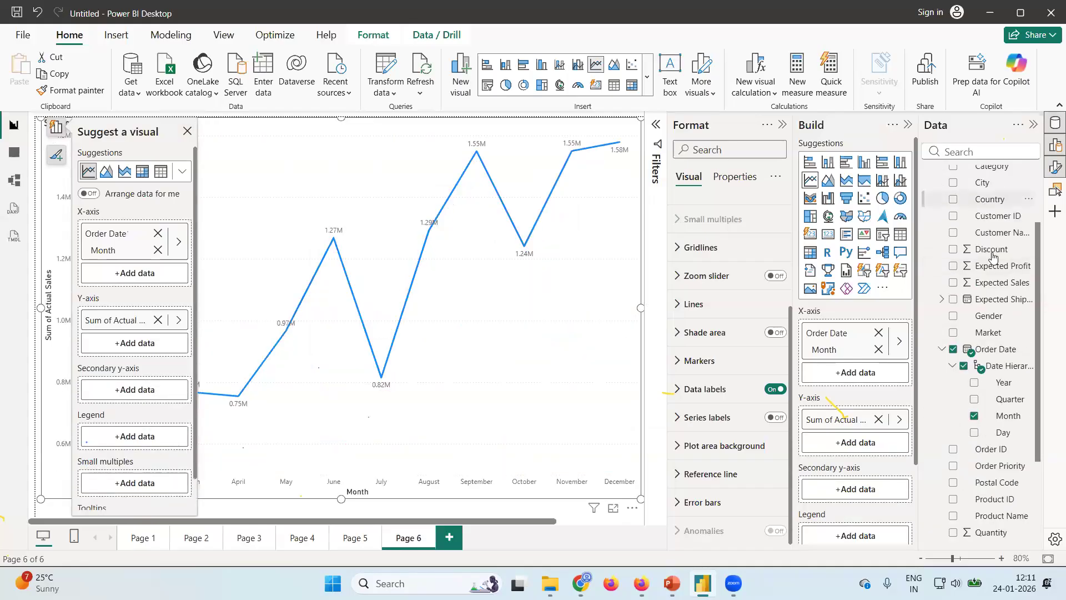
scroll(953, 250, up, 2)
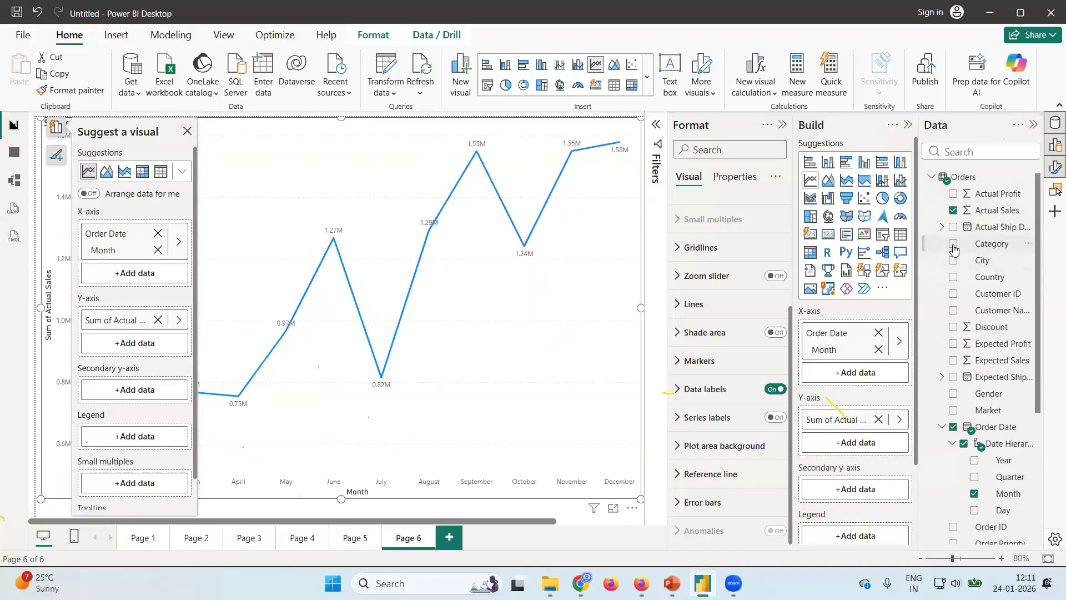
click(953, 244)
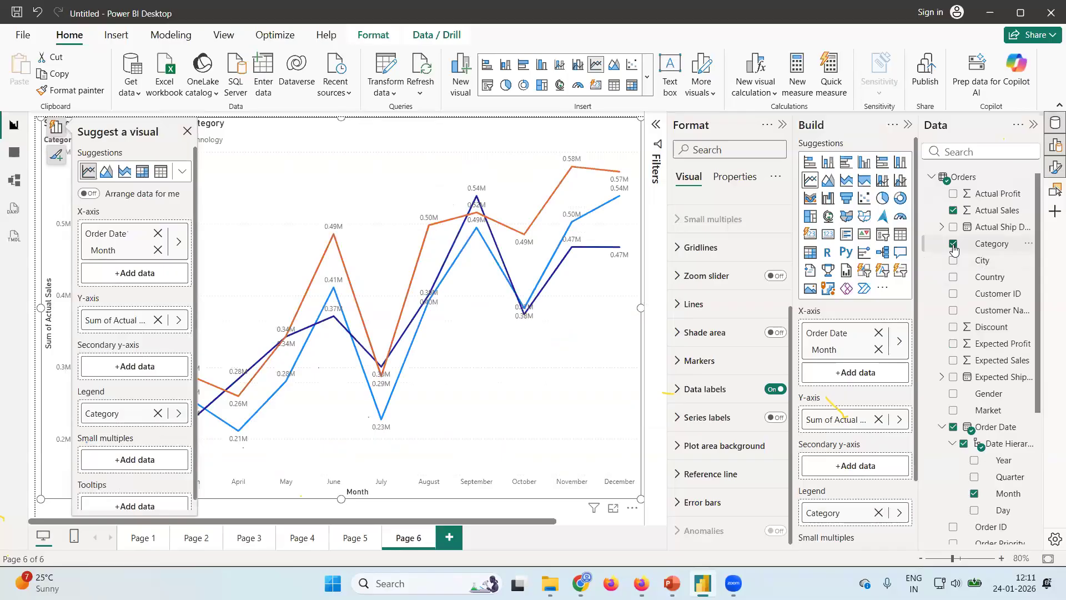
click(187, 132)
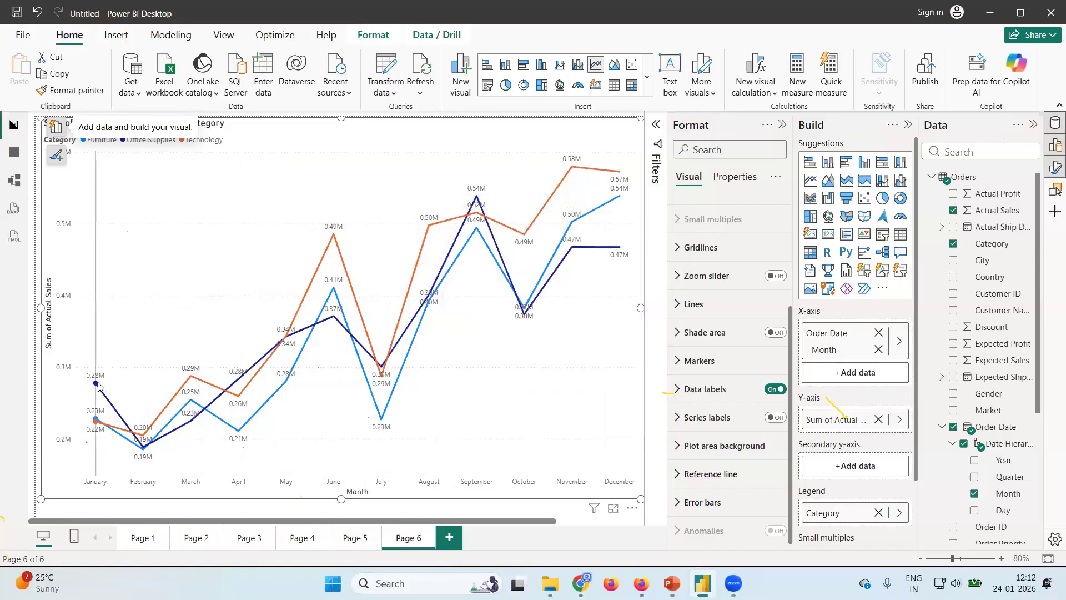
mouse_move(95, 386)
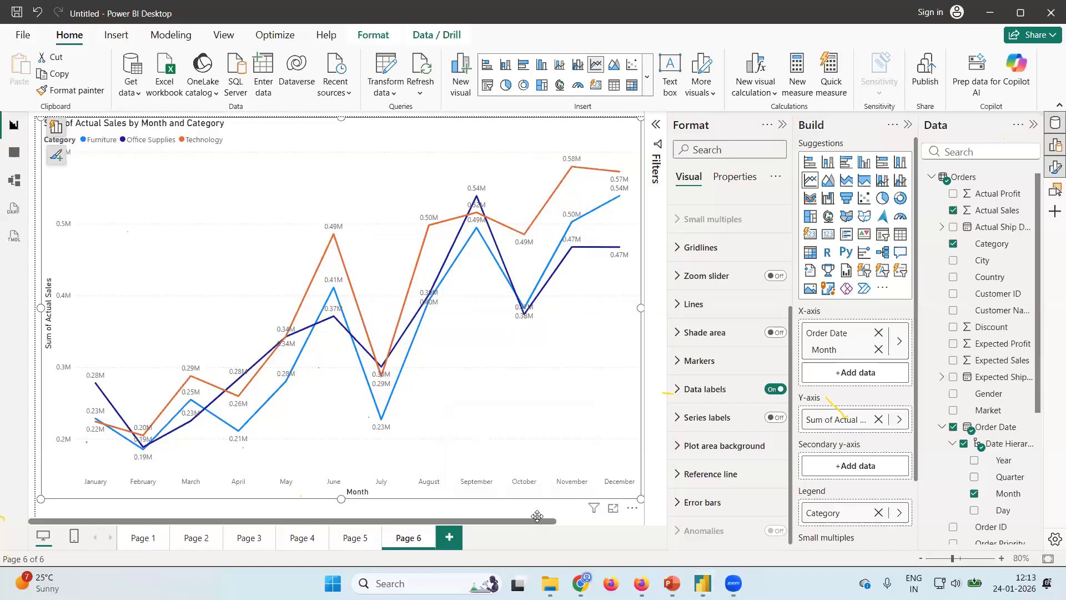
Add a new report page and insert an area chart with the Order Date Year on its X-axis.
mouse_move(643, 464)
click(451, 537)
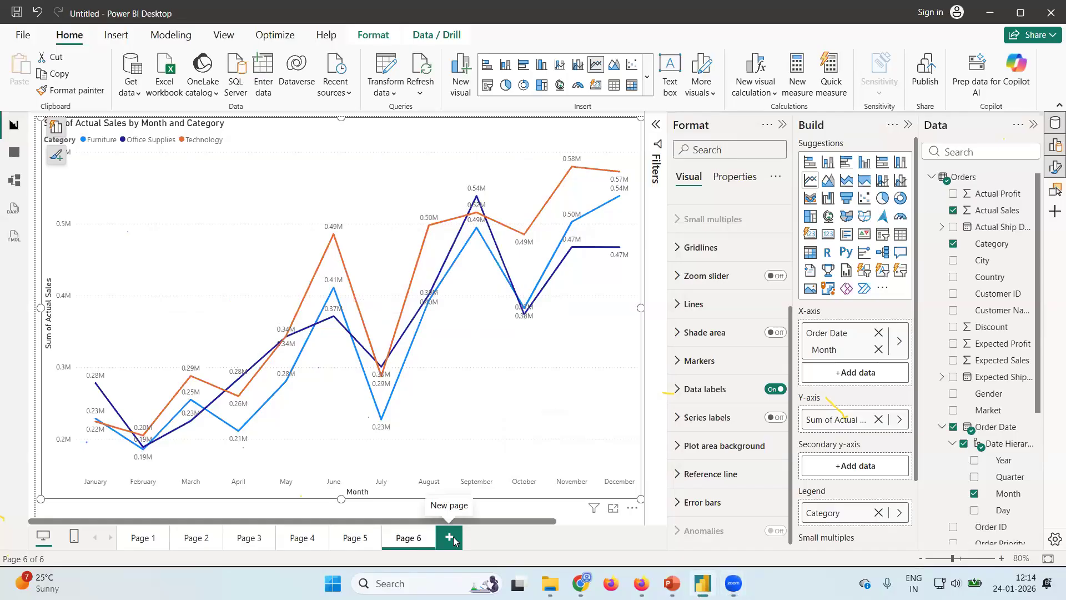
click(828, 180)
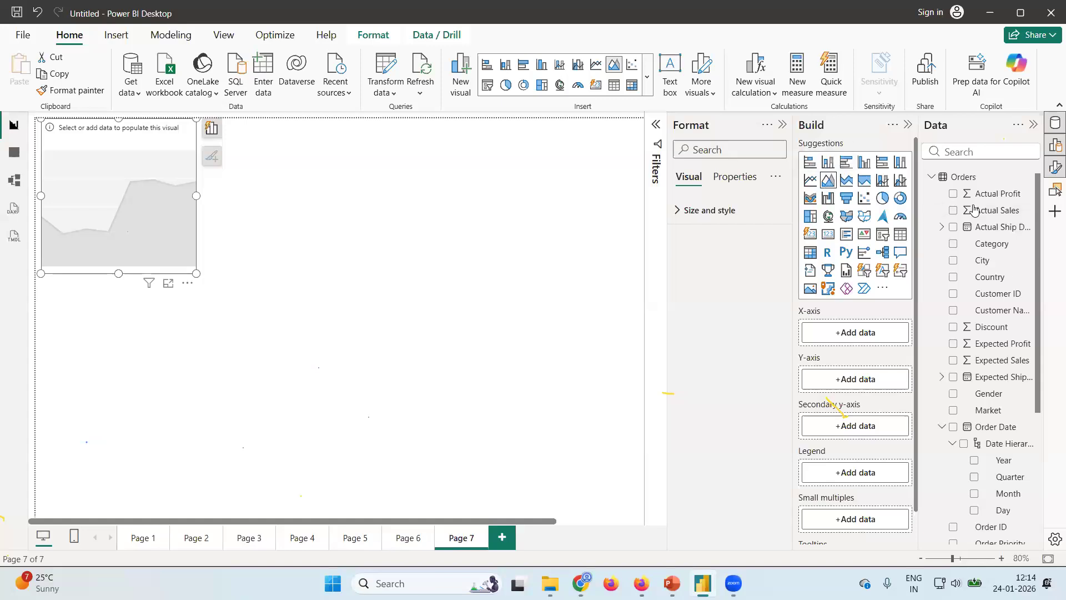
scroll(998, 292, down, 3)
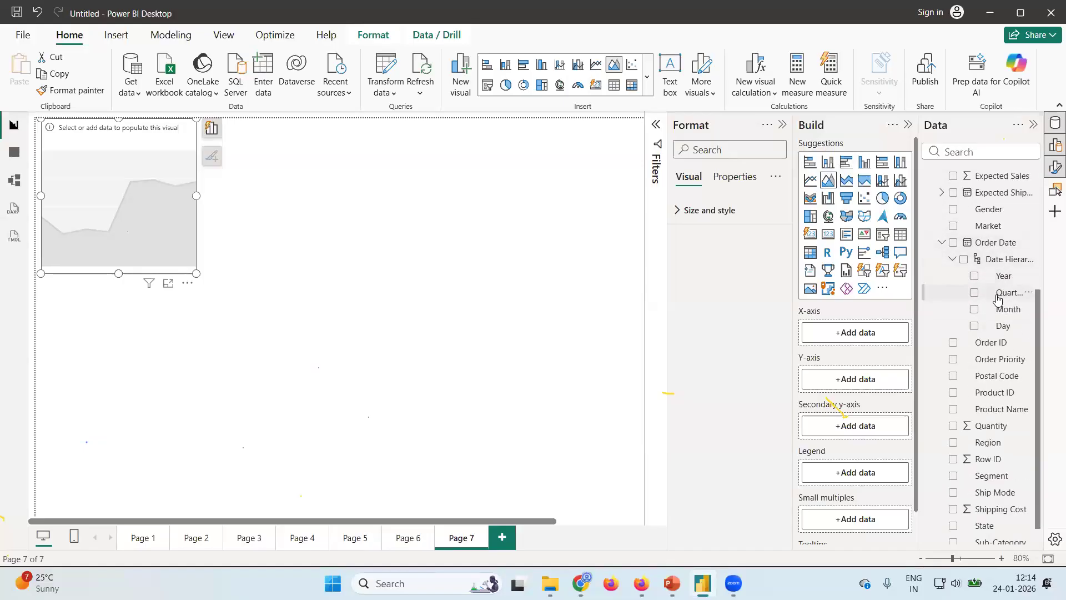
click(974, 277)
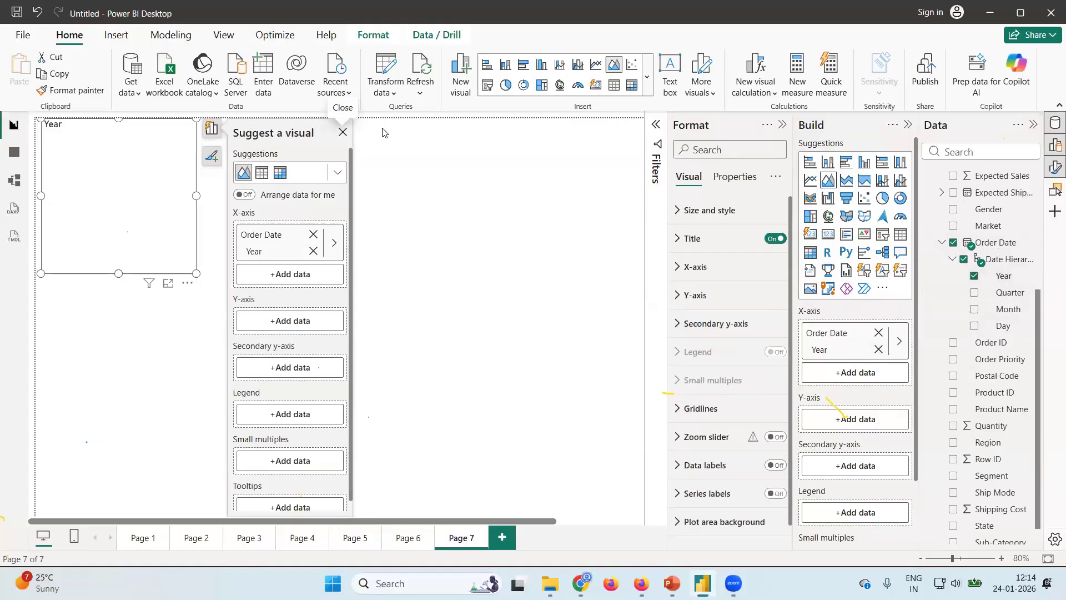
click(342, 133)
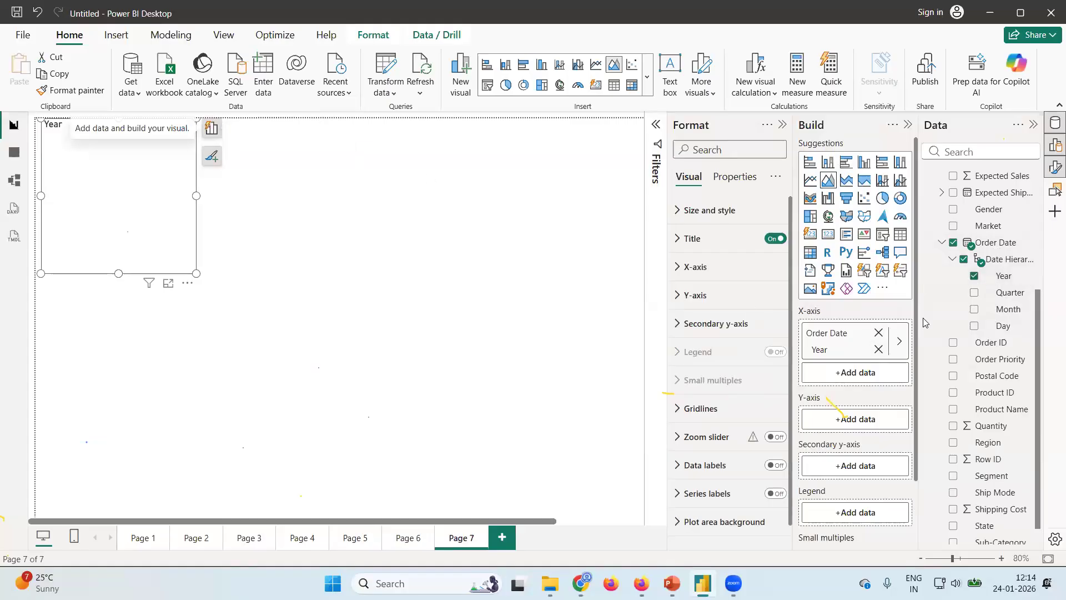
Add Category as the legend of the area chart on Page 7.
scroll(981, 333, up, 3)
scroll(982, 333, up, 3)
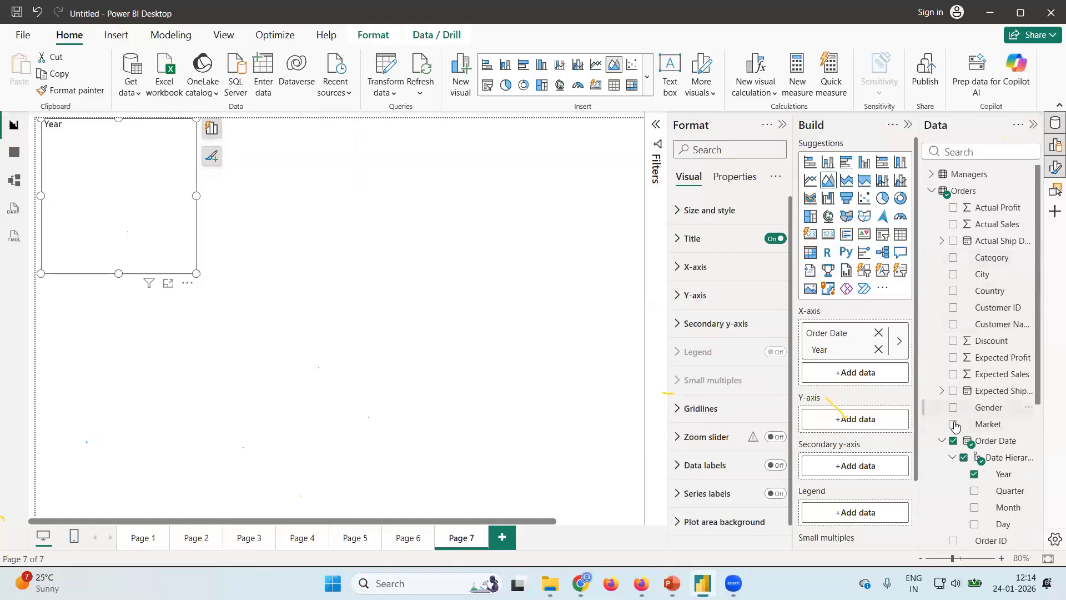
click(953, 258)
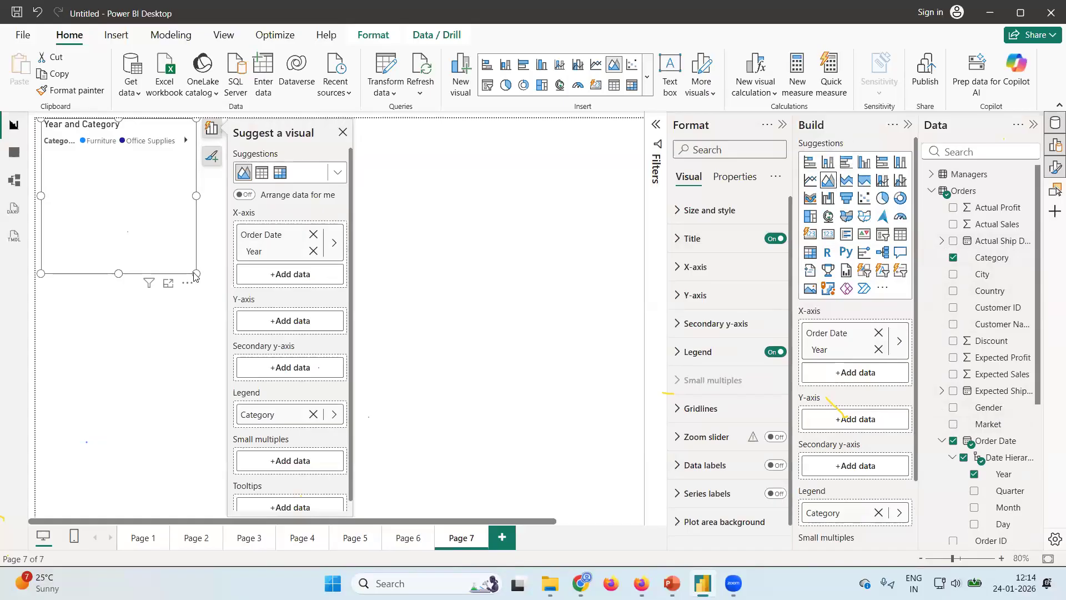
Enlarge the area chart on Page 7, and remove it from the page.
drag(196, 273, 639, 509)
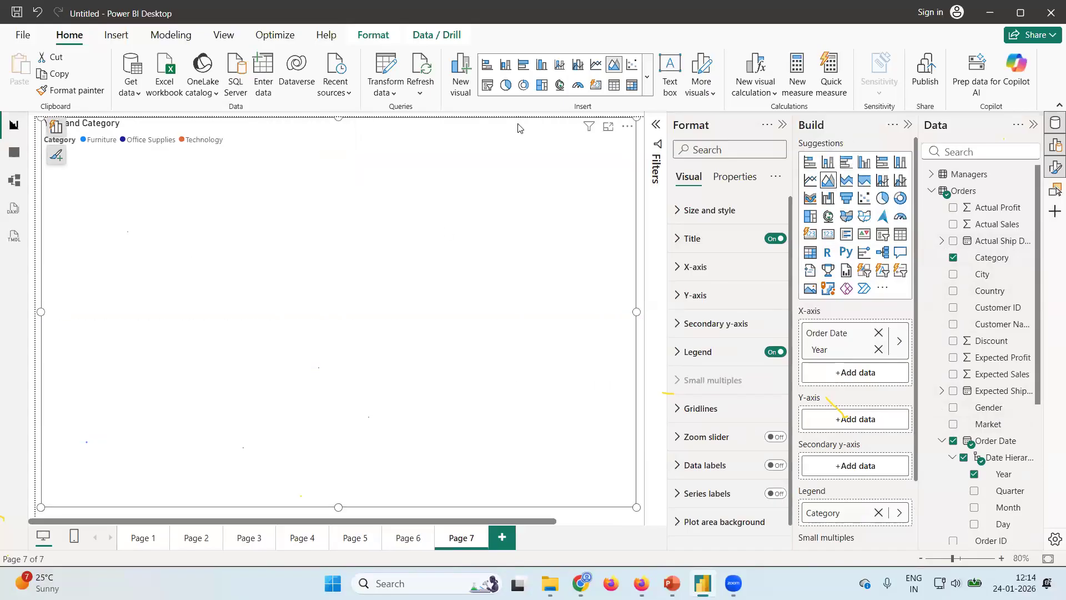
scroll(967, 343, down, 3)
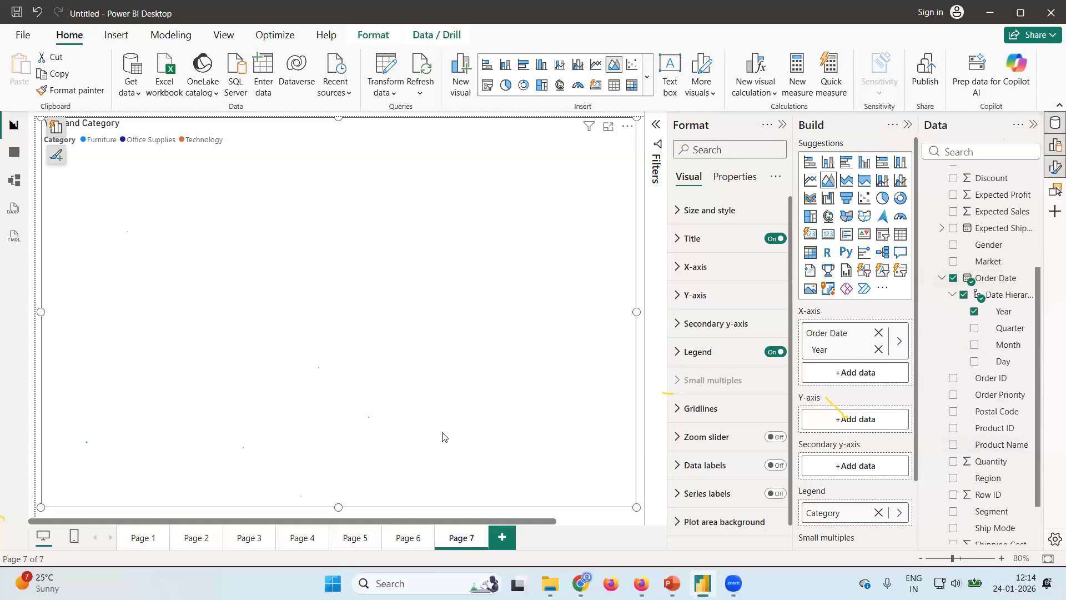
click(627, 126)
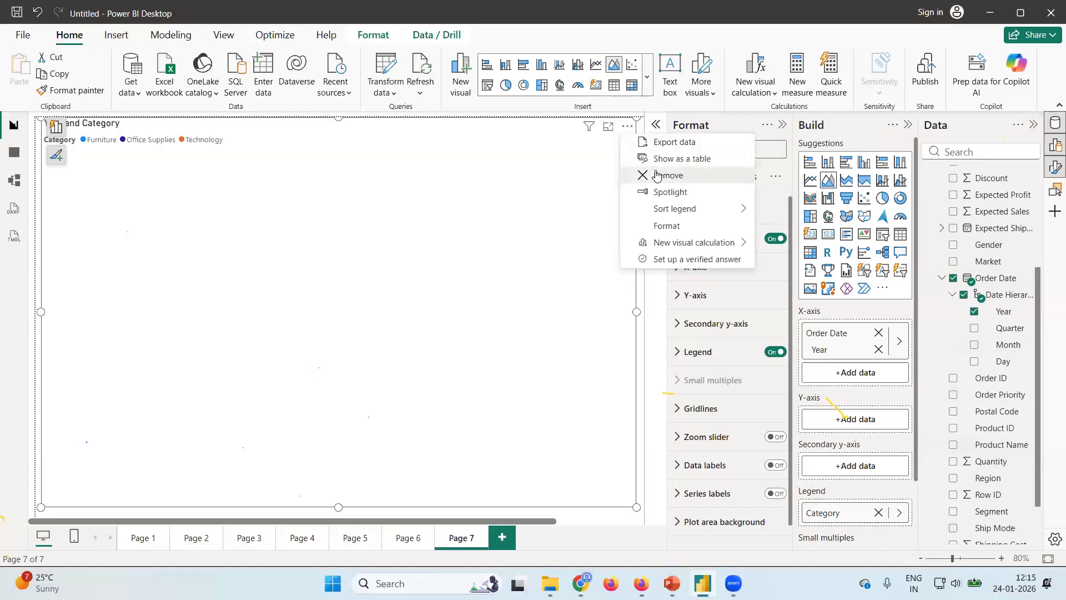
click(668, 175)
Insert a new area chart on Page 7 with the Order Date Year on its X-axis.
scroll(985, 304, up, 3)
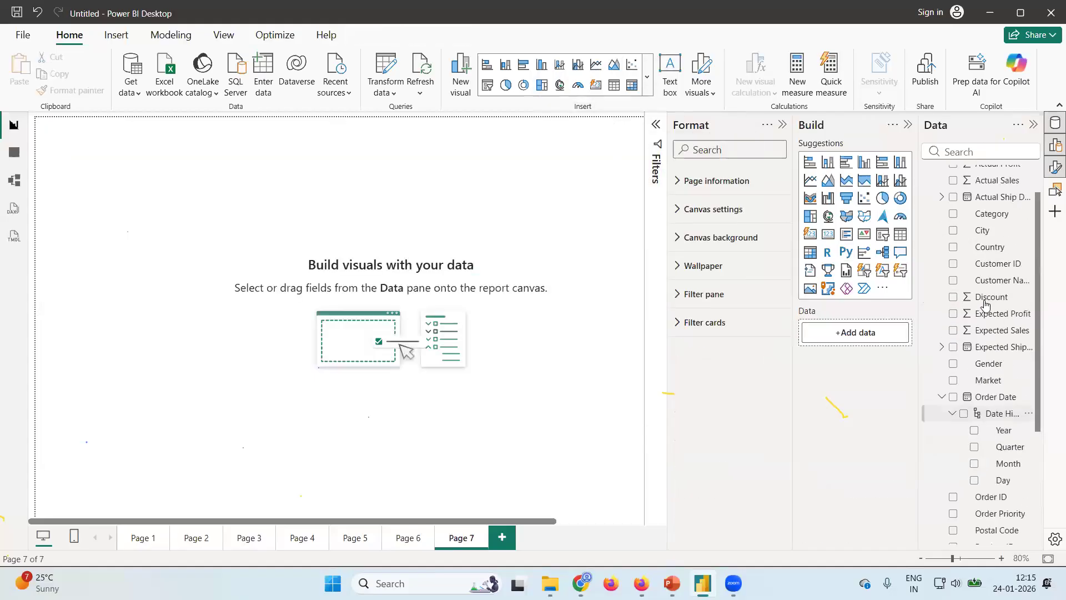
scroll(985, 304, up, 1)
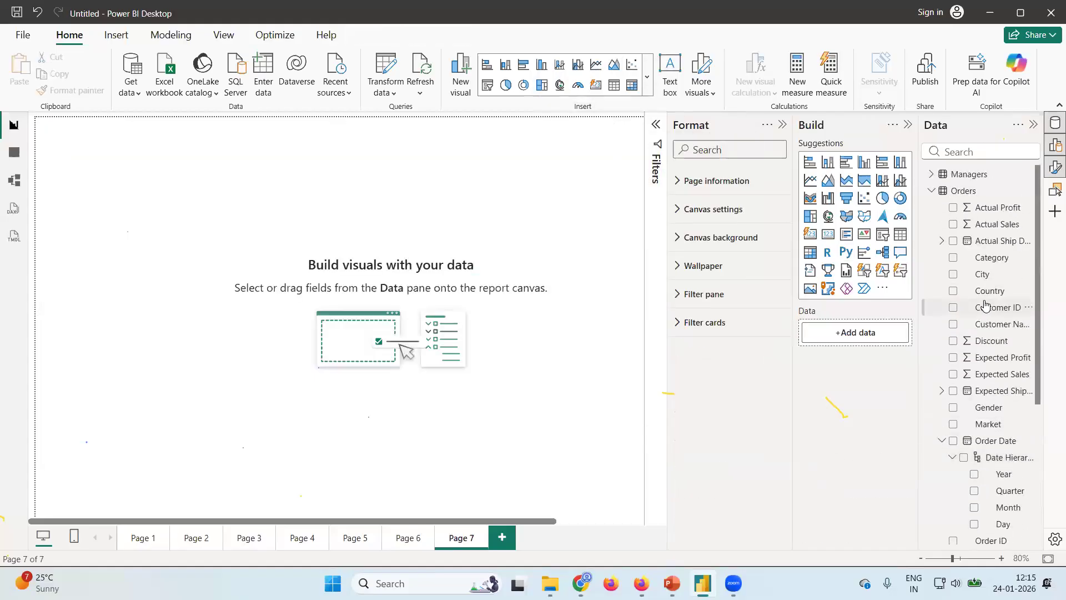
click(828, 181)
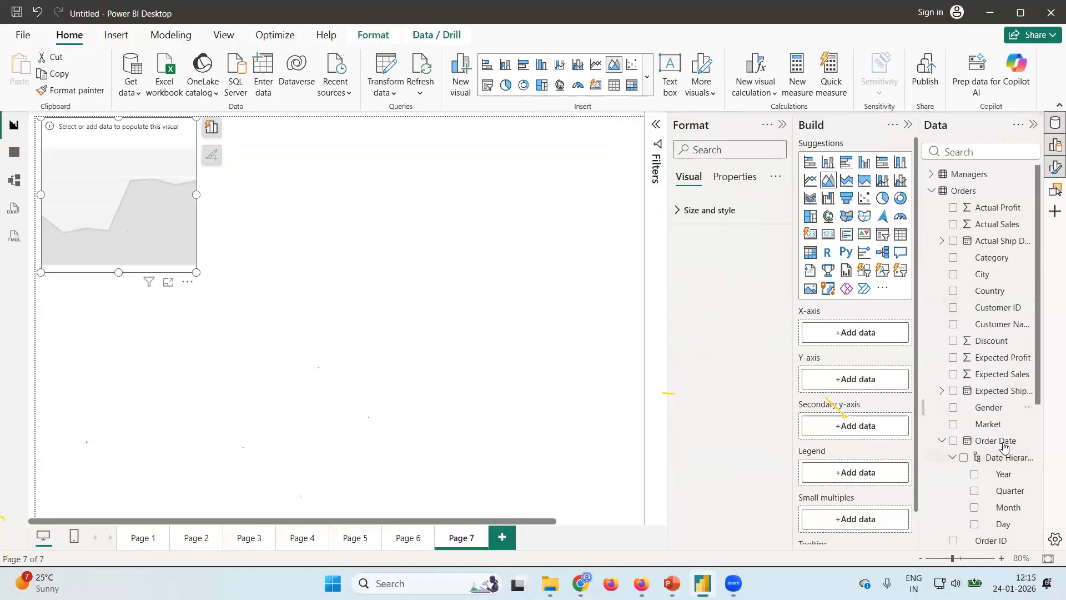
scroll(1001, 443, down, 3)
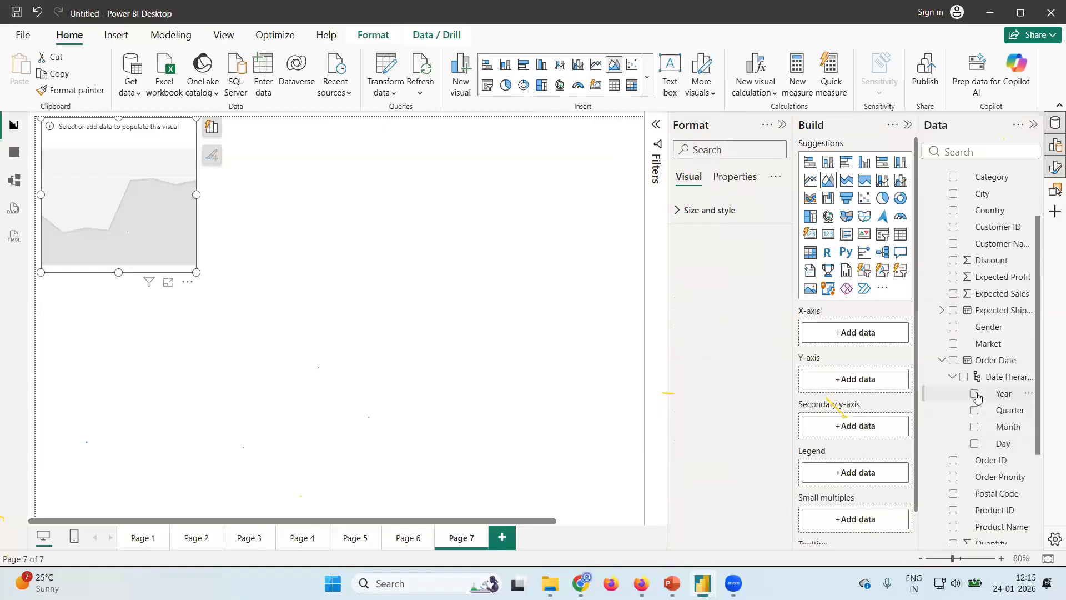
click(976, 394)
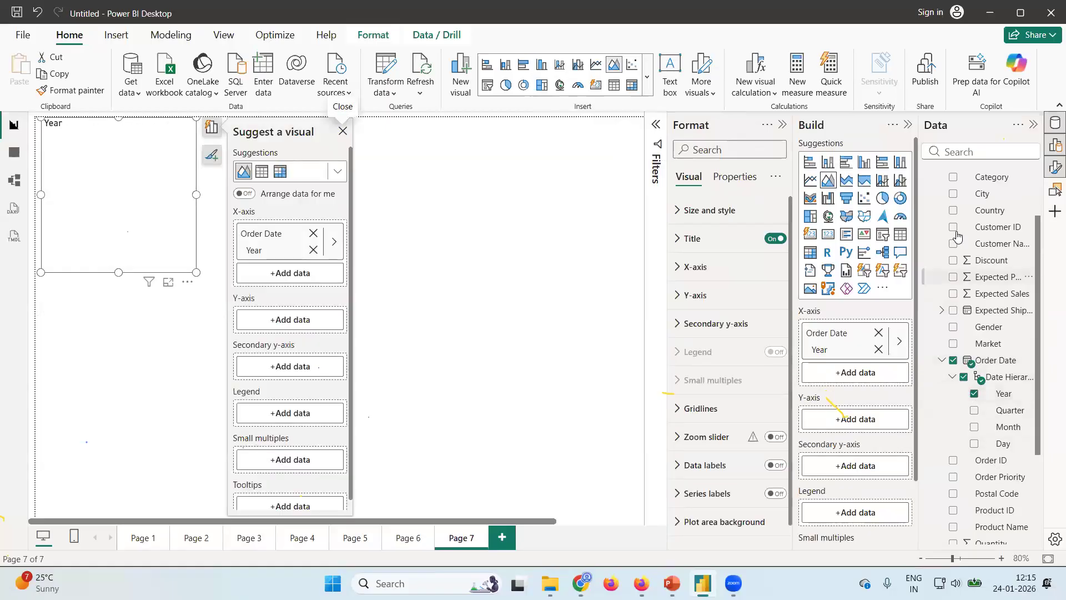
Plot Actual Profit split by Category on the area chart and enlarge the chart to fill the visible canvas.
scroll(984, 272, up, 3)
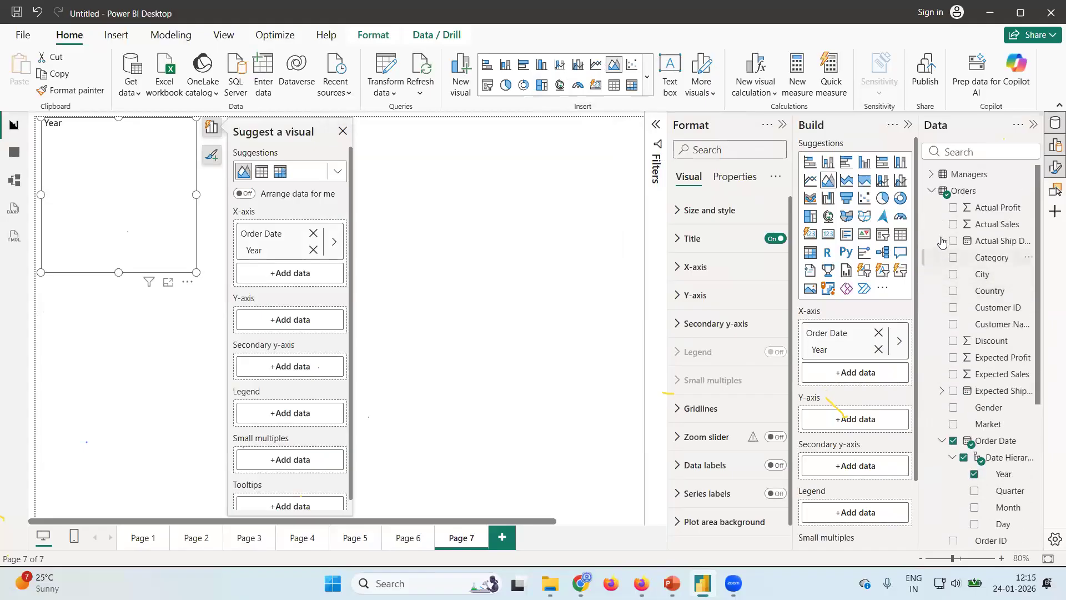
click(953, 208)
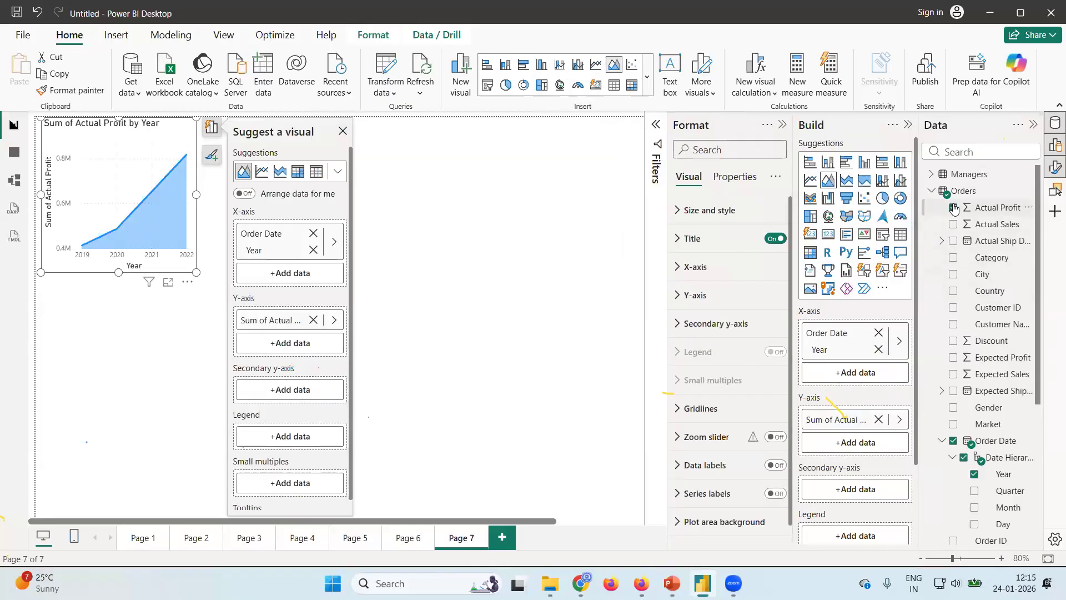
click(953, 258)
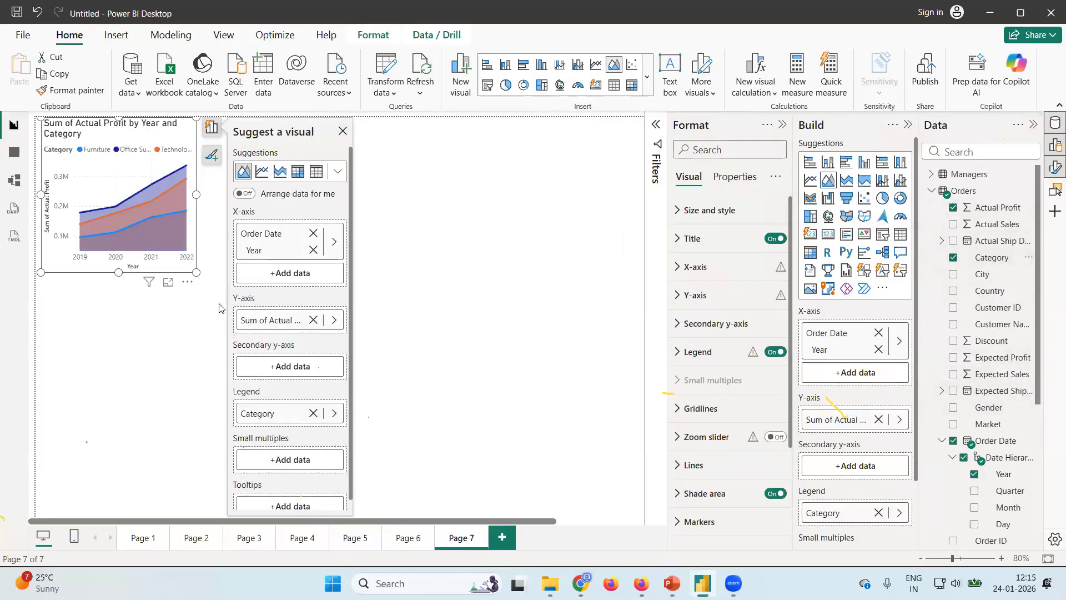
drag(197, 272, 642, 512)
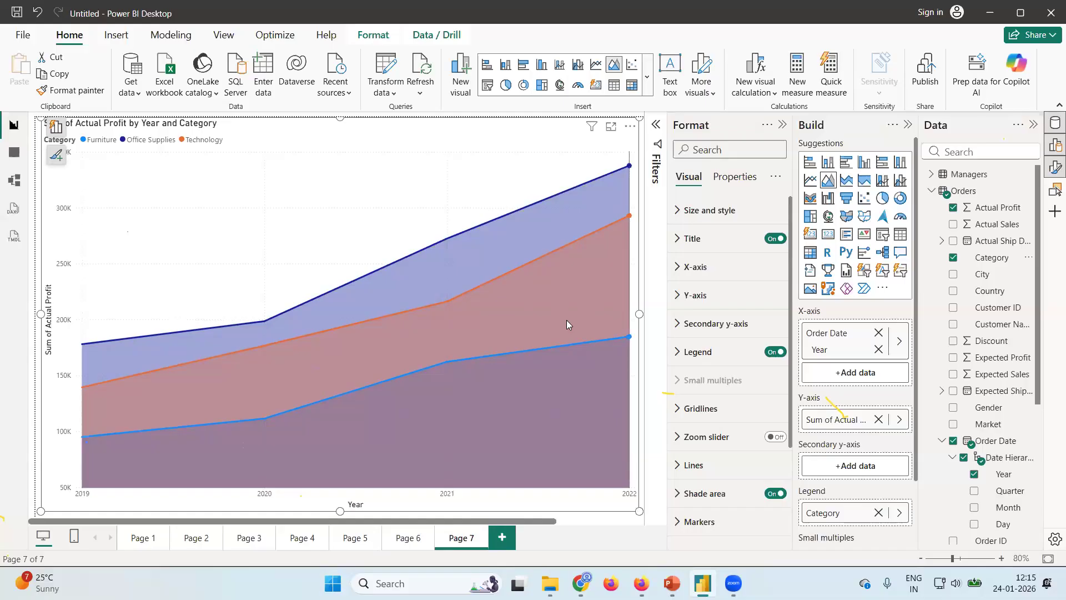
Inspect the yearly profit values in the area chart and compare it with the line chart on Page 6.
mouse_move(549, 235)
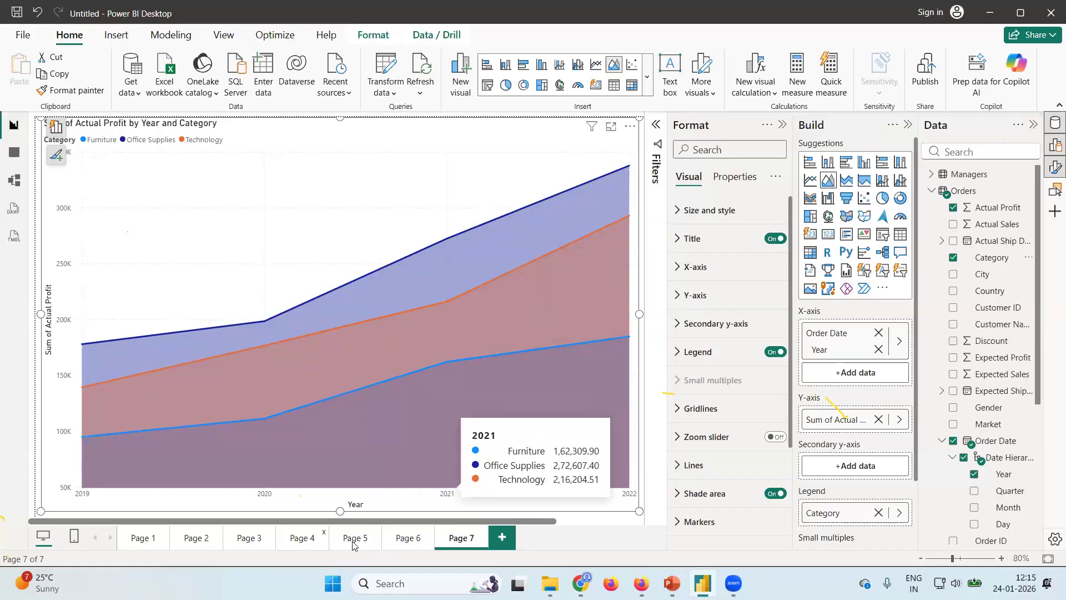
click(403, 542)
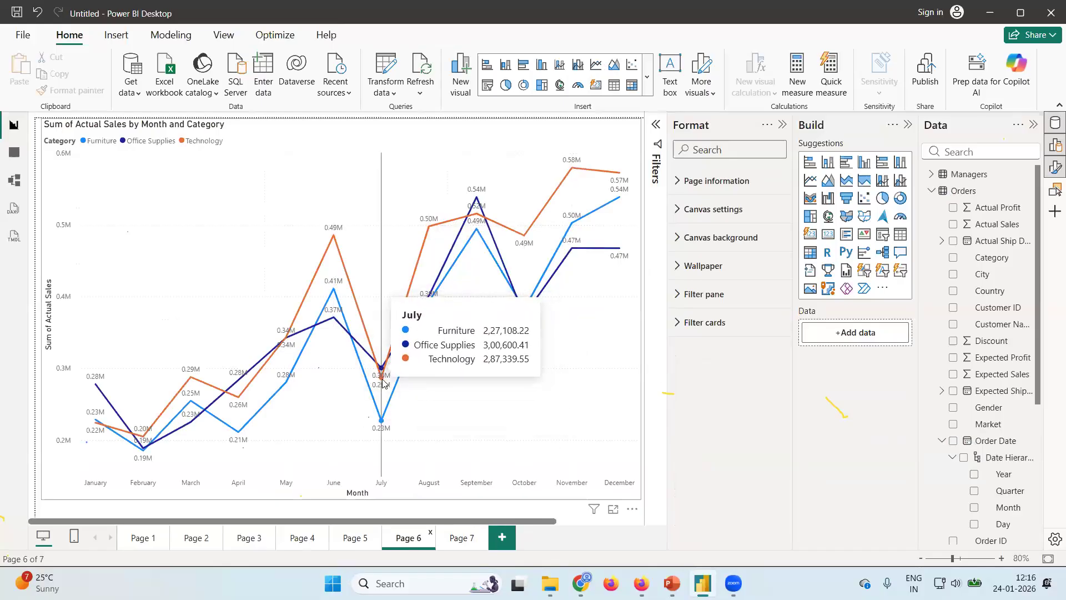
click(460, 540)
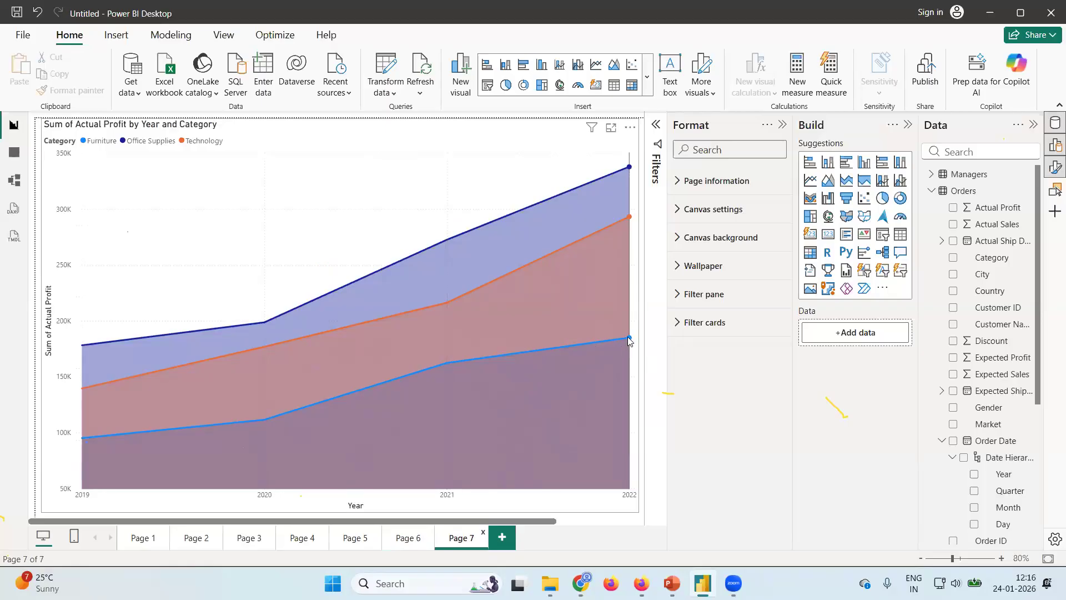
mouse_move(629, 340)
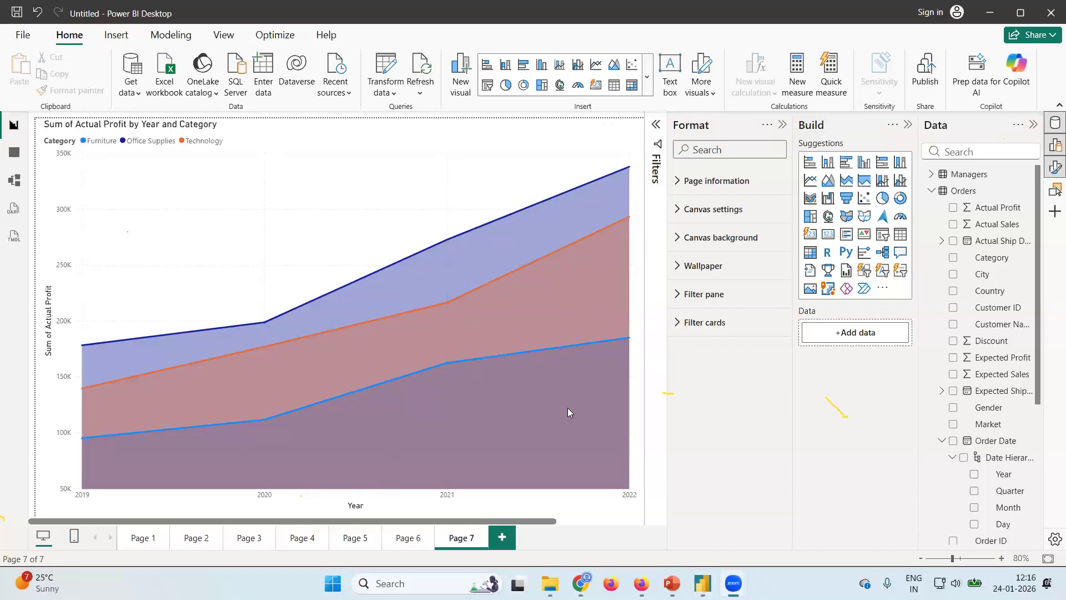
Turn on data labels for the area chart on Page 7.
click(375, 203)
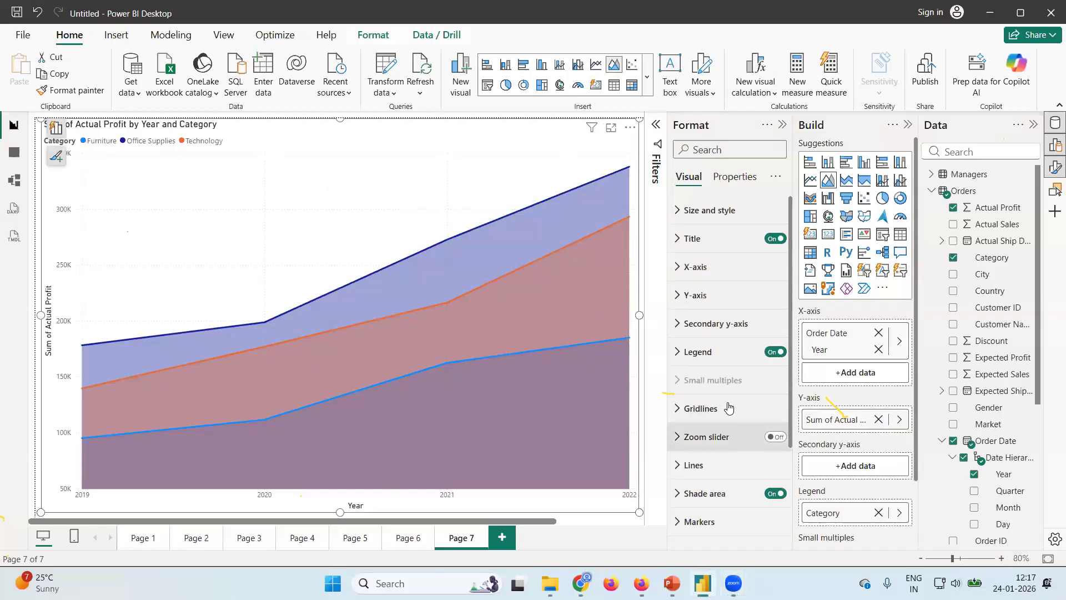
scroll(729, 407, down, 3)
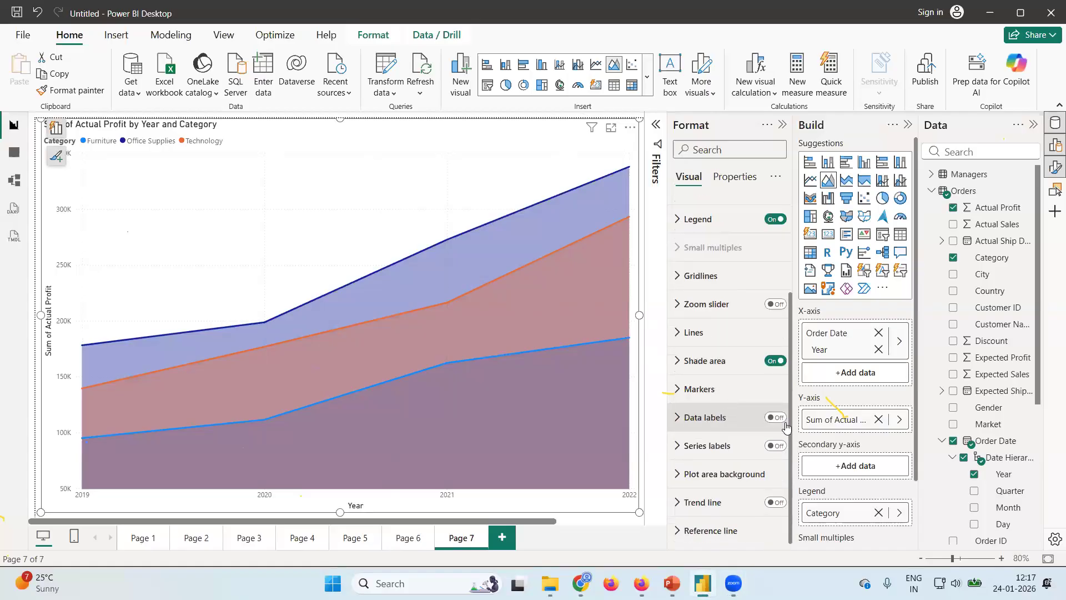
click(776, 417)
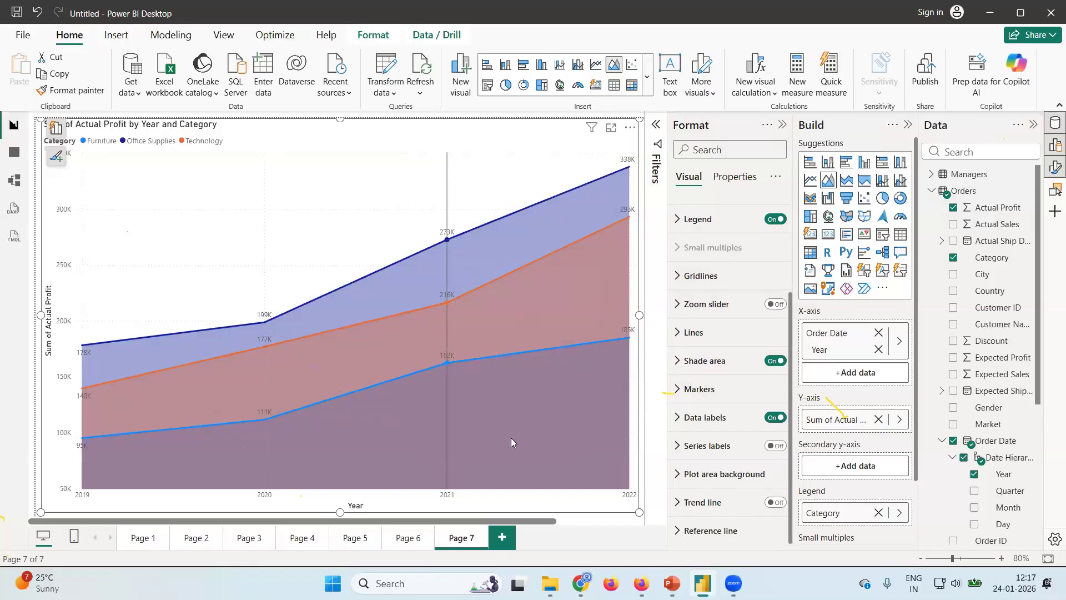
Add a new report page with a 100% stacked area chart of Actual Profit by Order Date Year.
click(502, 537)
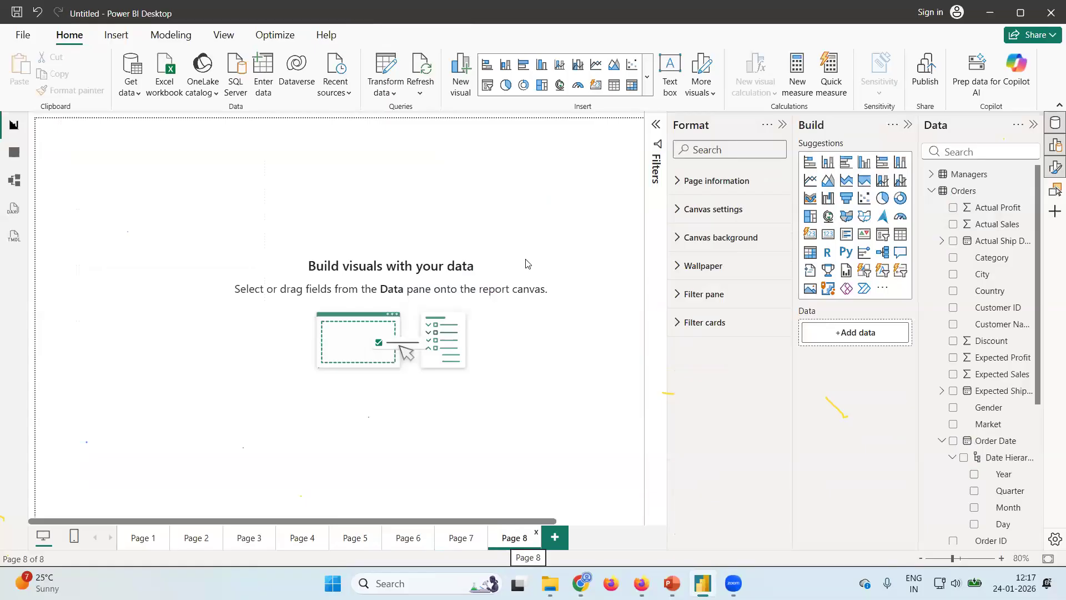
click(864, 180)
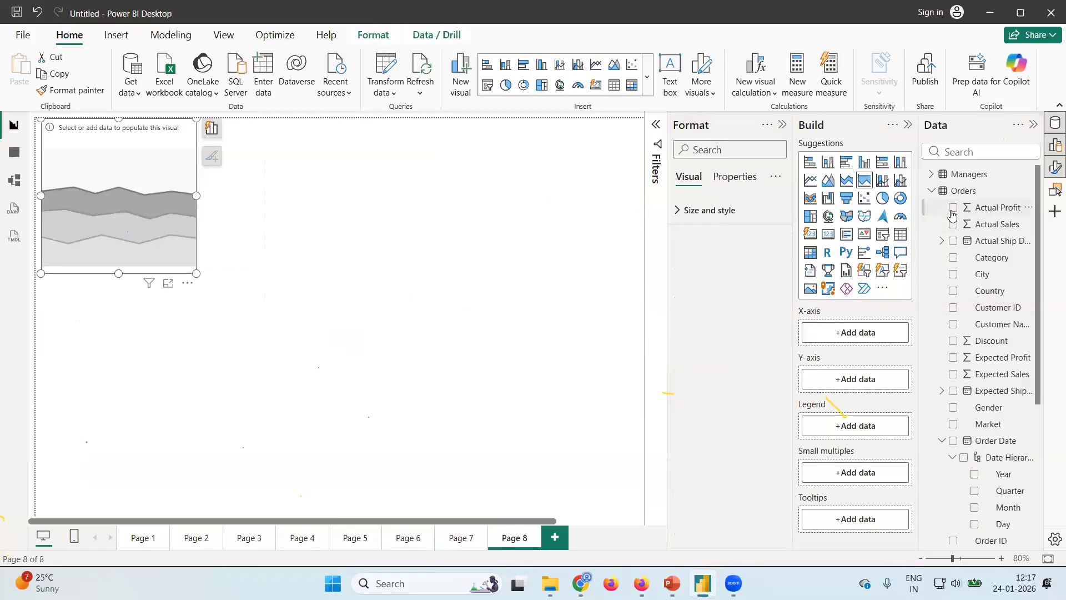
scroll(1027, 397, down, 3)
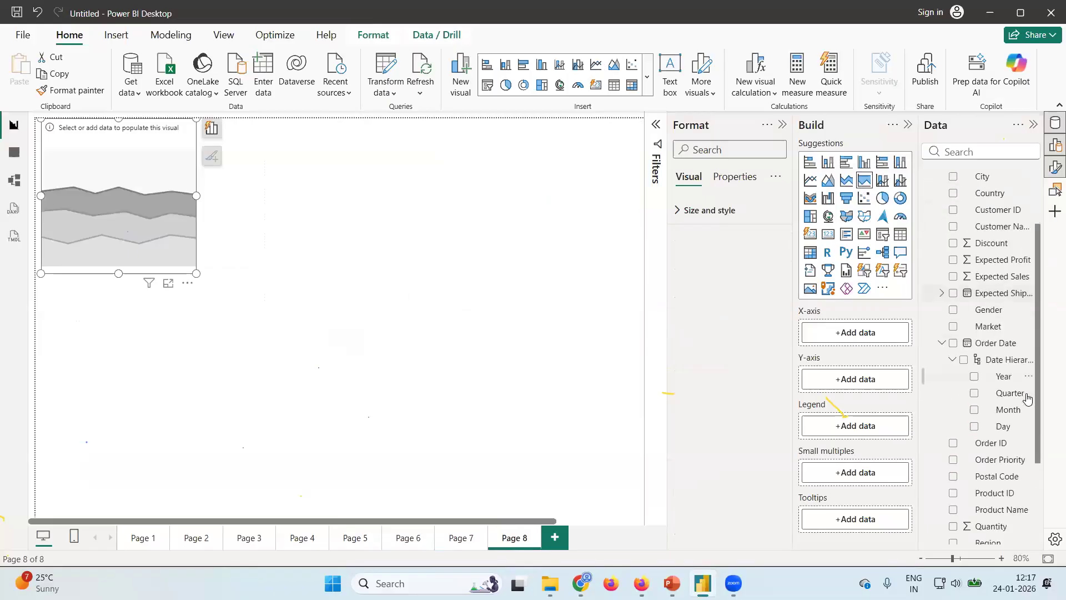
click(975, 372)
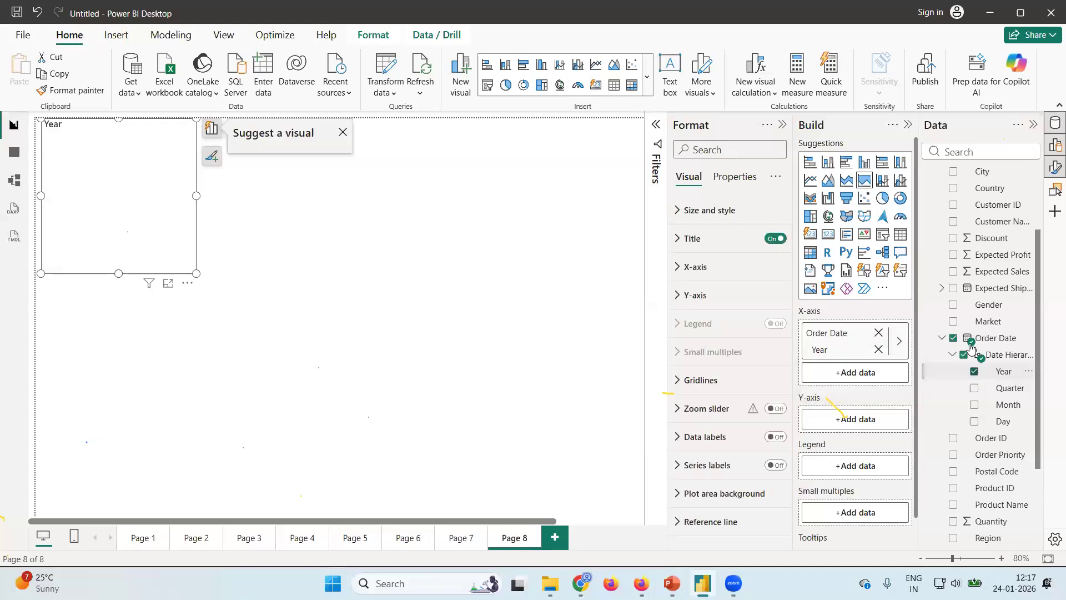
scroll(982, 303, up, 3)
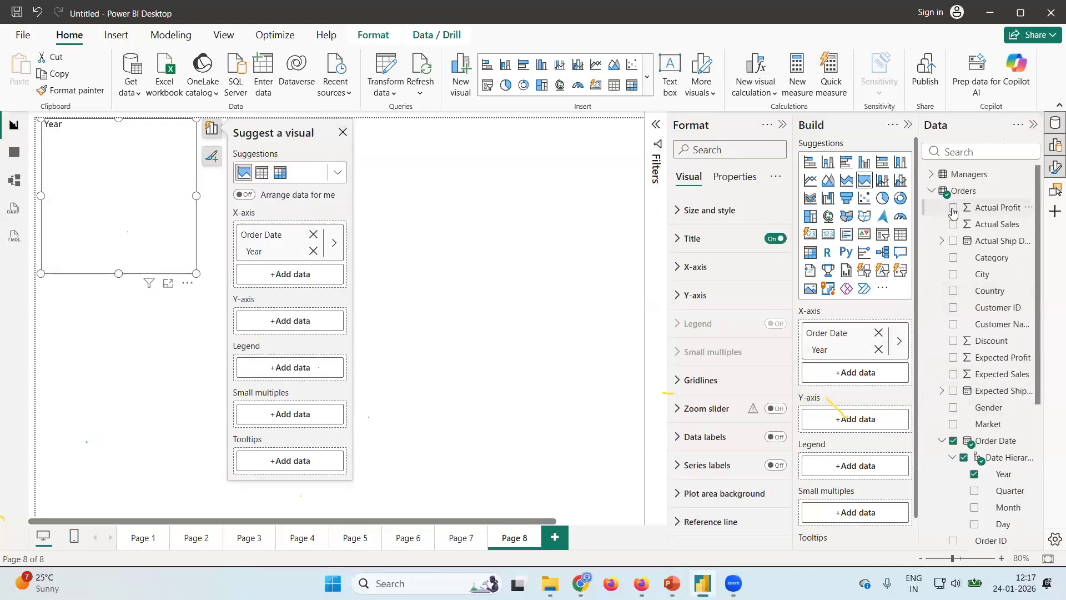
click(953, 209)
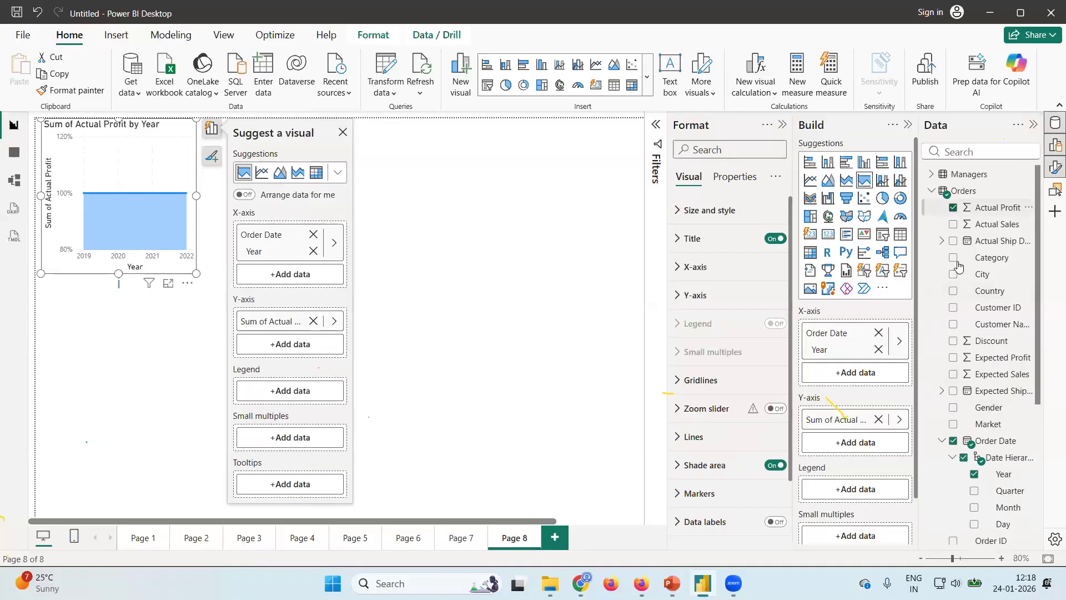
Set Segment as the legend of the 100% stacked area chart and enlarge the chart to fill the visible canvas.
scroll(989, 349, down, 5)
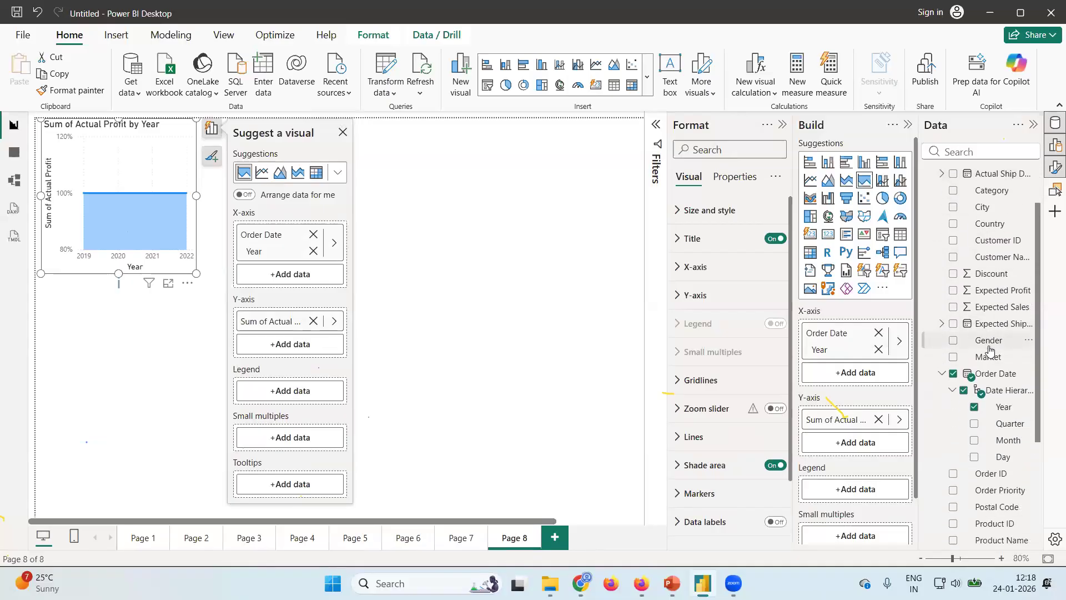
scroll(989, 348, down, 2)
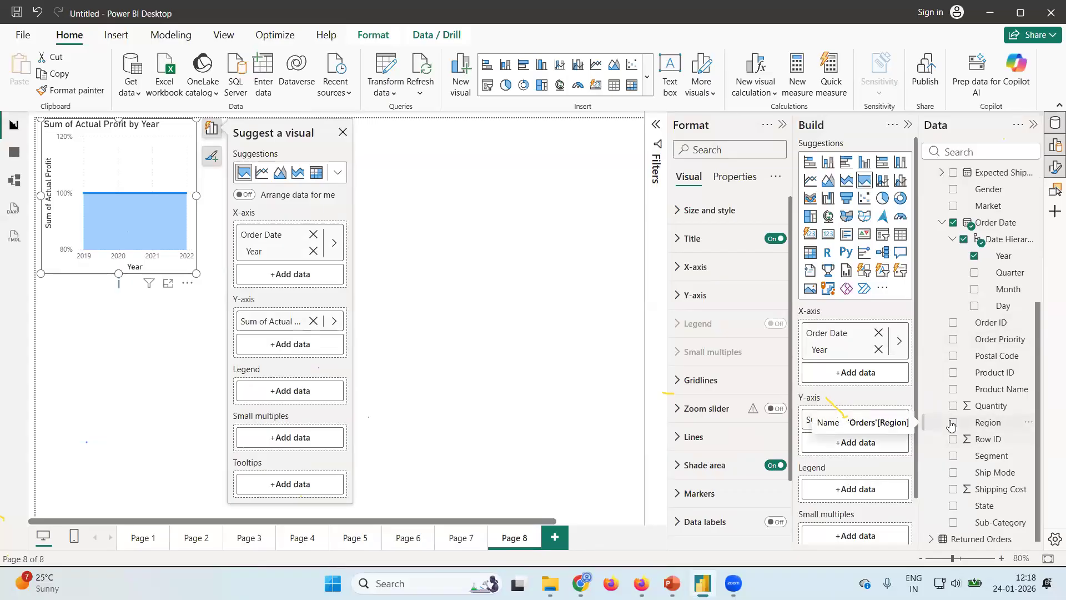
scroll(974, 466, down, 1)
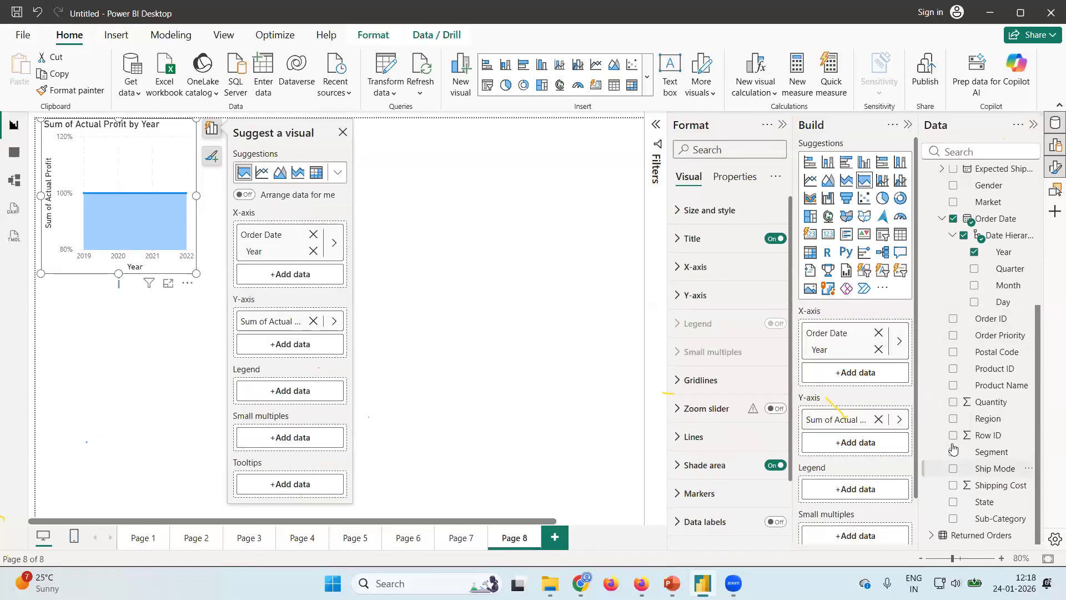
click(953, 452)
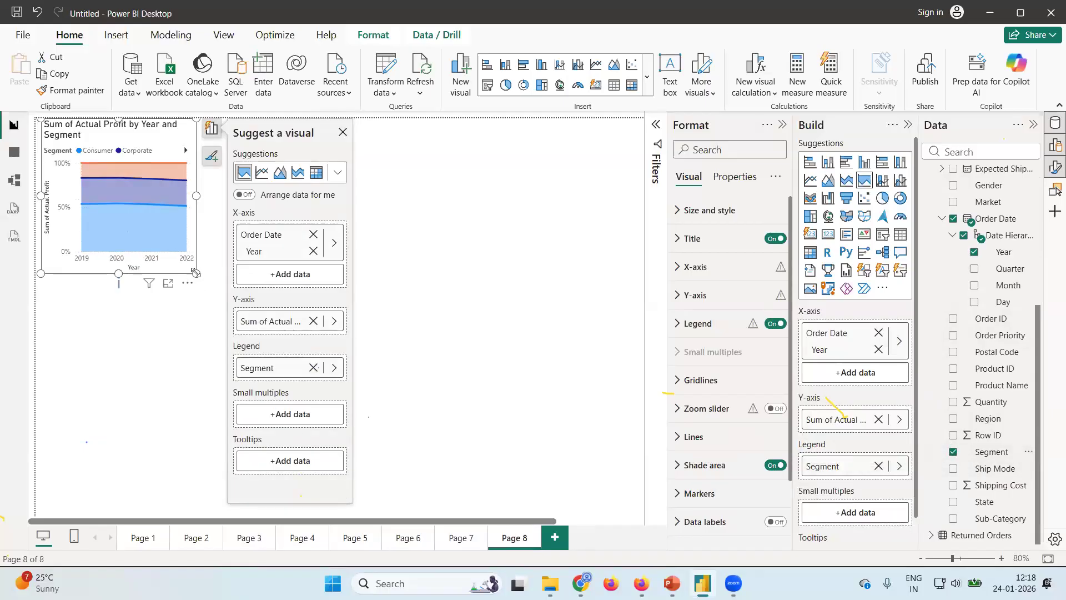
drag(196, 273, 638, 506)
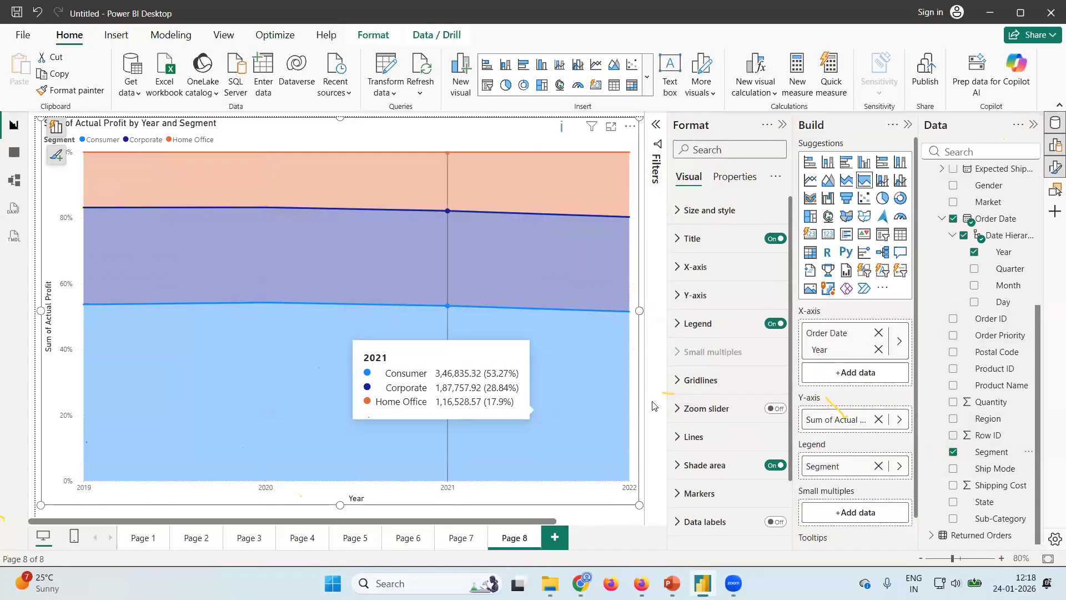
Add another report page and insert a line and stacked column chart with the Order Date Month on its X-axis.
scroll(1001, 219, up, 4)
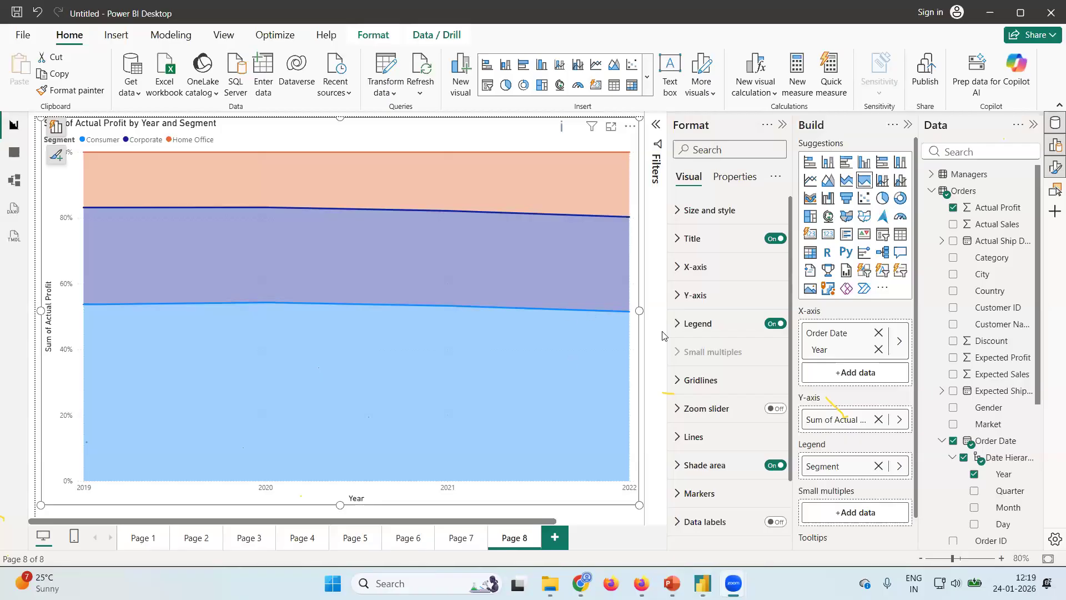
click(556, 537)
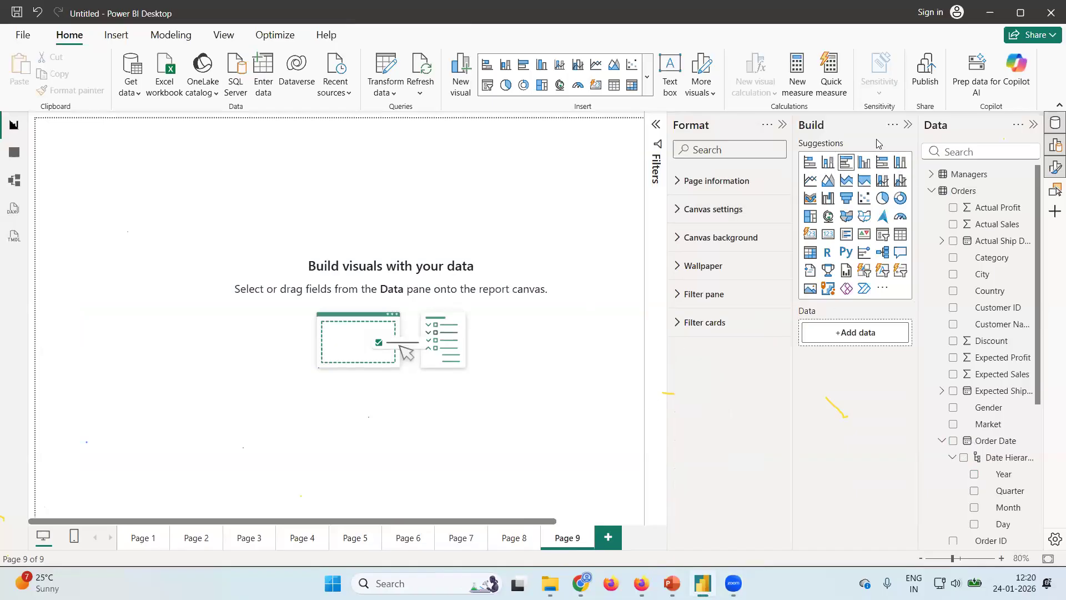
click(885, 185)
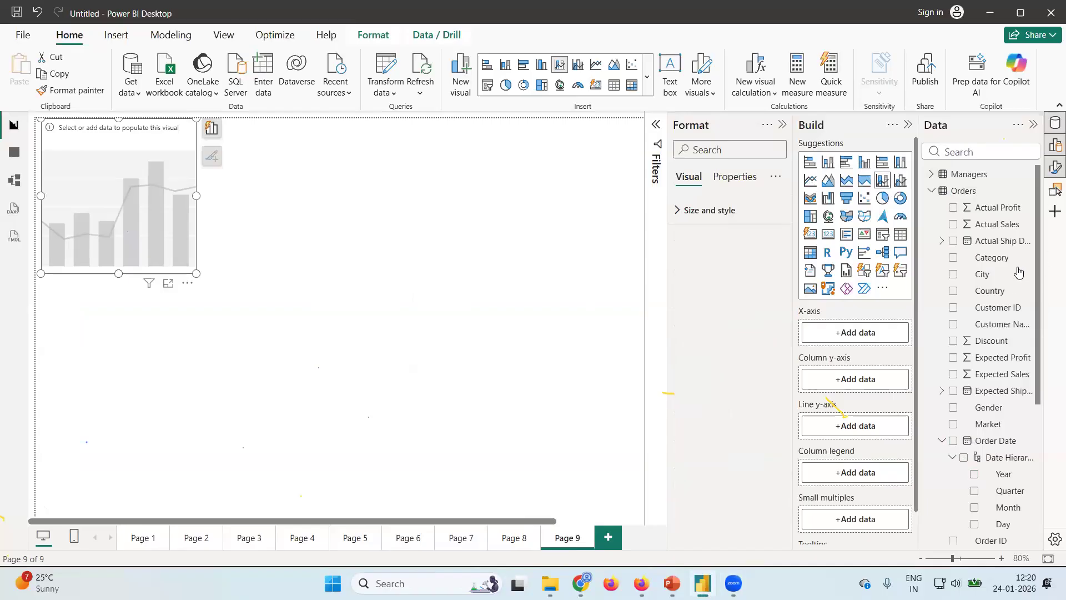
click(973, 508)
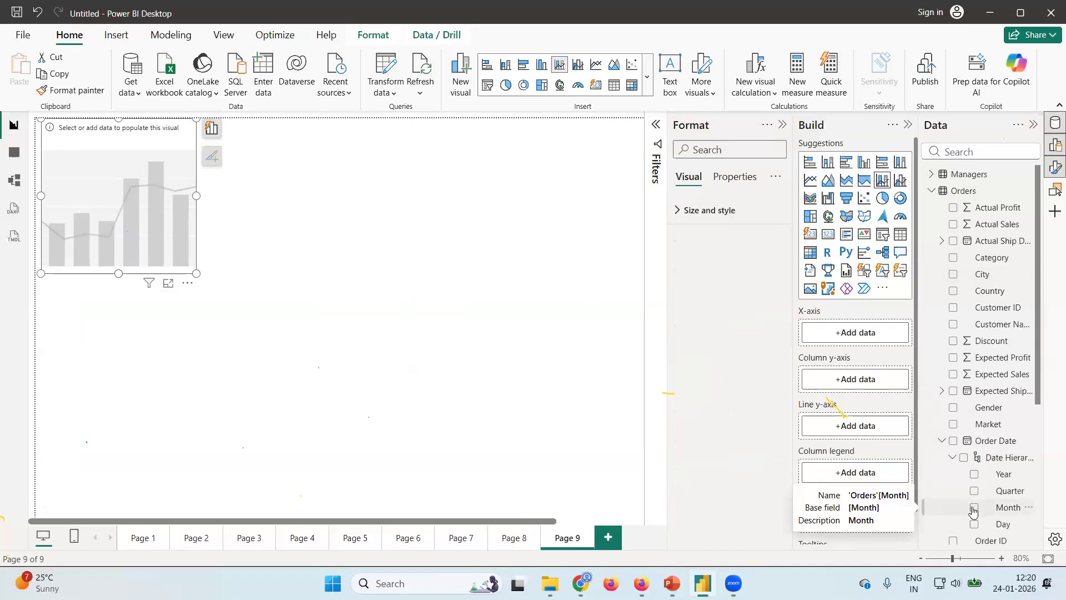
drag(1040, 349, 1049, 313)
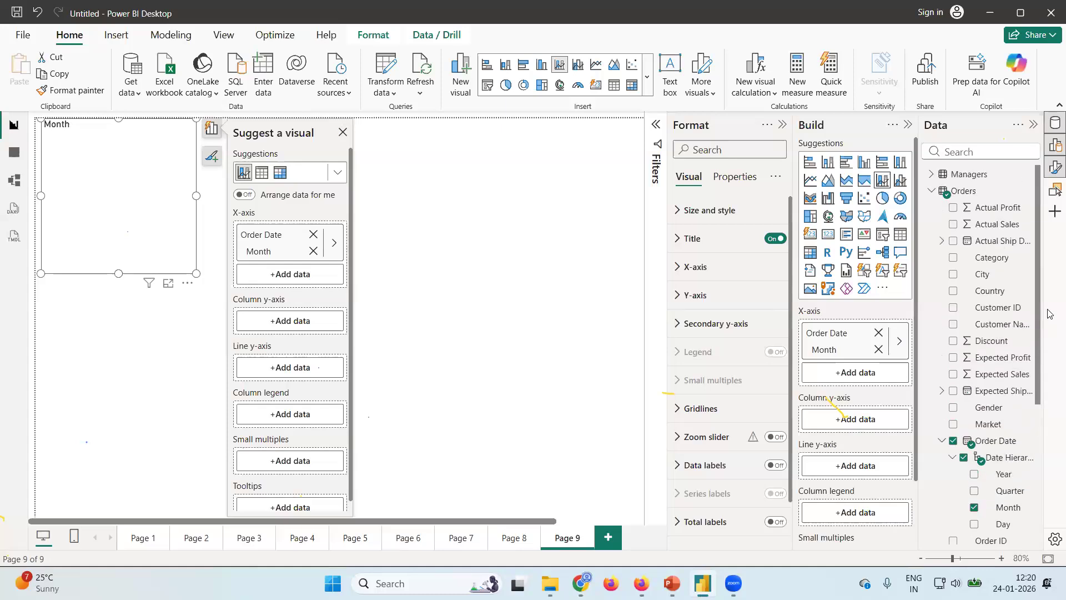
Plot Actual Profit on the column y-axis and Expected Profit on the line y-axis, and enlarge the chart to fill the visible canvas.
click(953, 209)
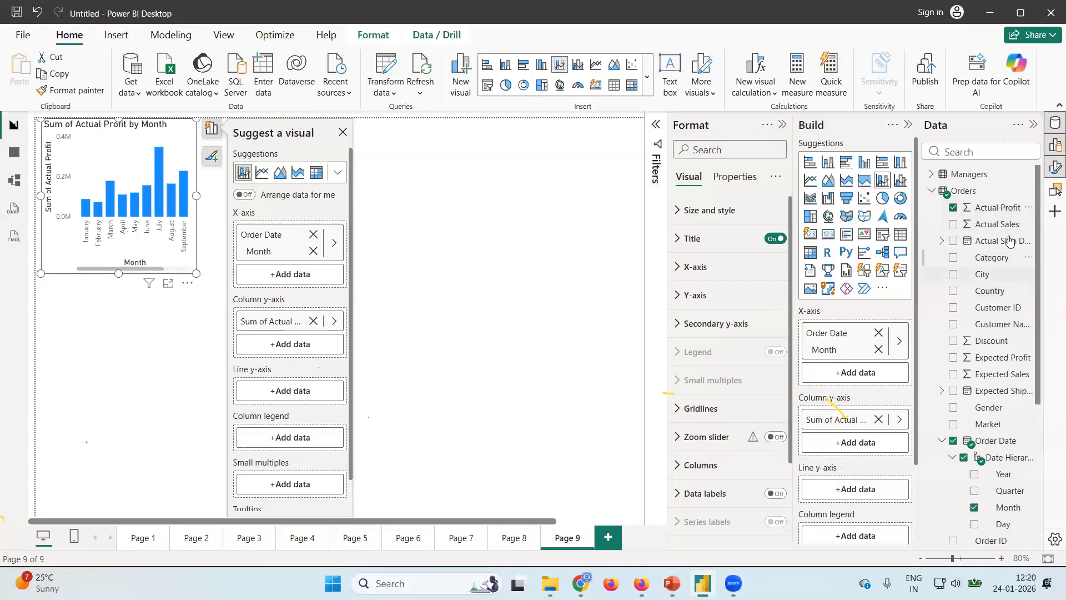
click(955, 361)
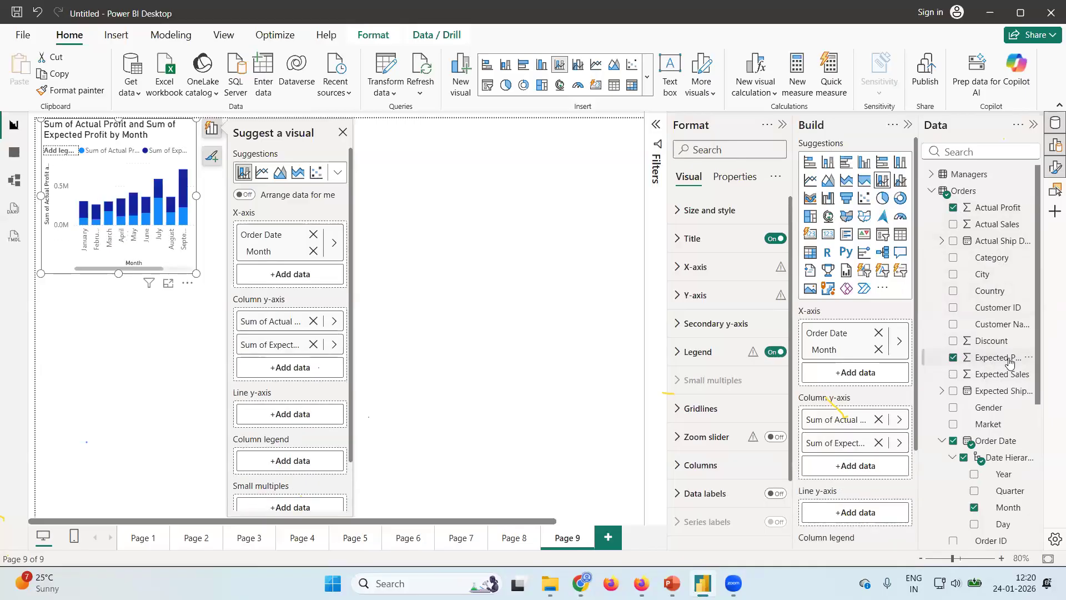
click(954, 358)
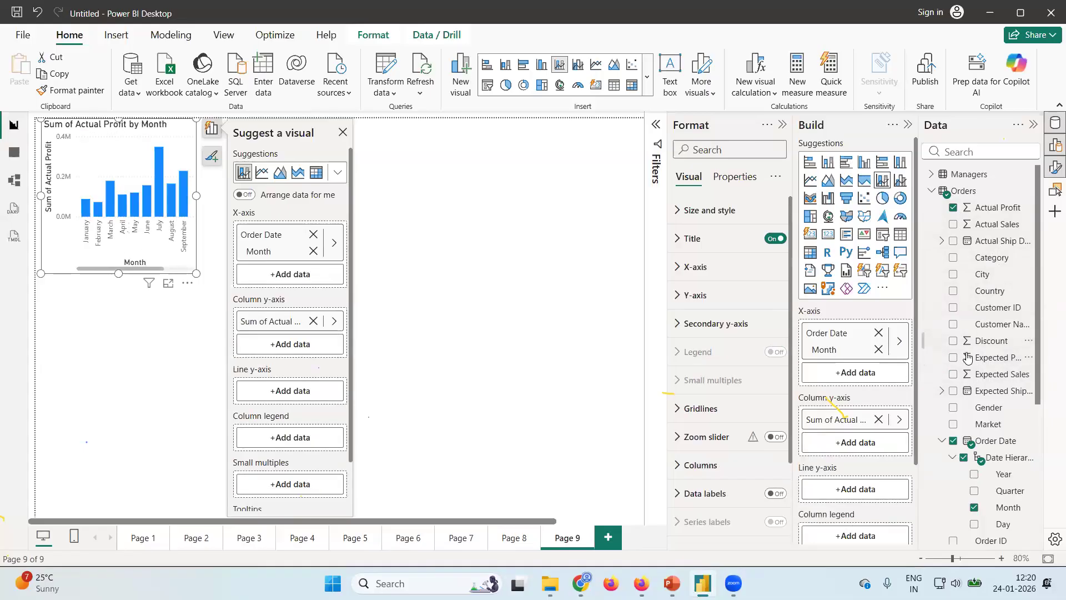
drag(989, 358, 867, 493)
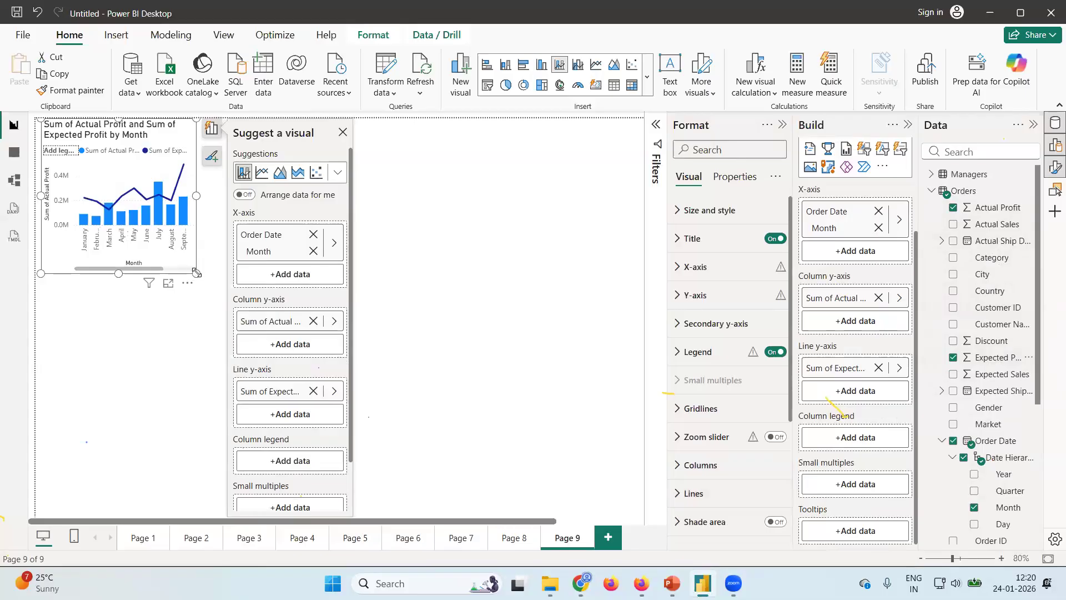
drag(194, 272, 637, 506)
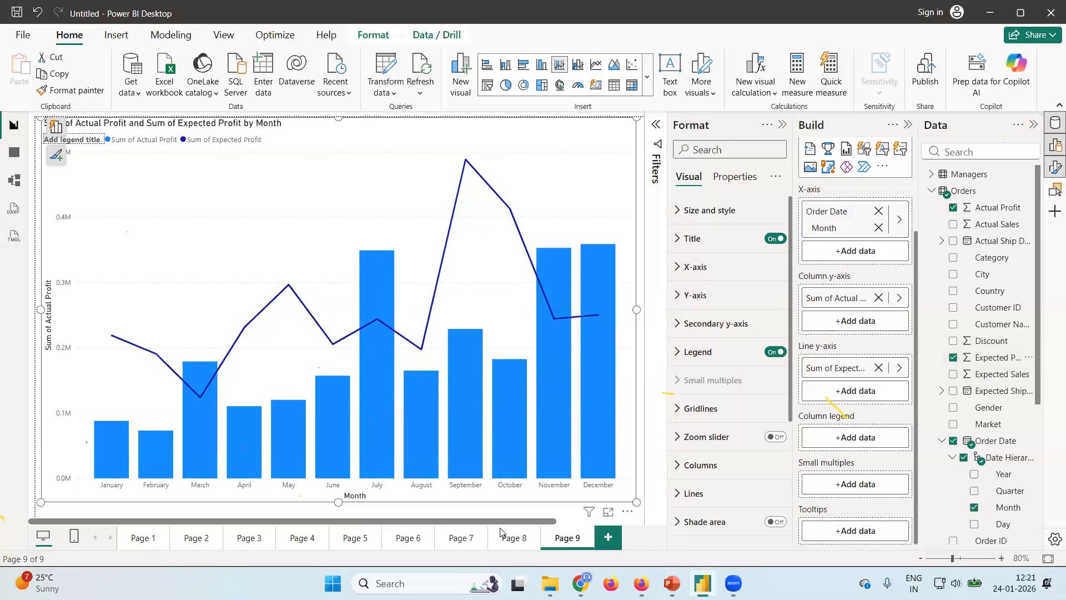
drag(509, 519, 447, 537)
Turn on Align zeros for the combo chart's secondary y-axis and shift the chart slightly down the canvas.
click(691, 324)
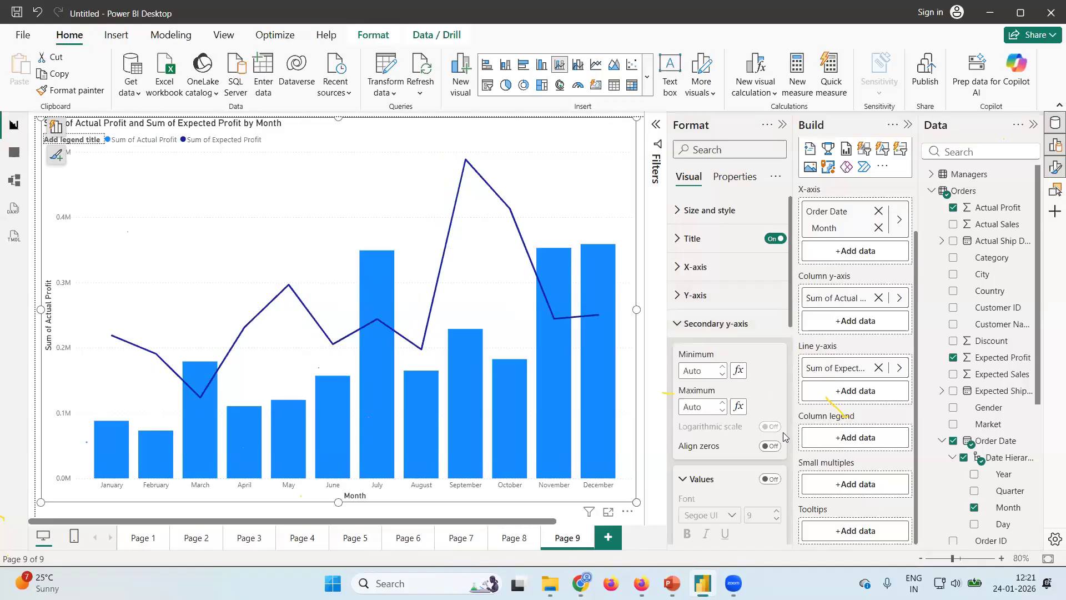
click(779, 450)
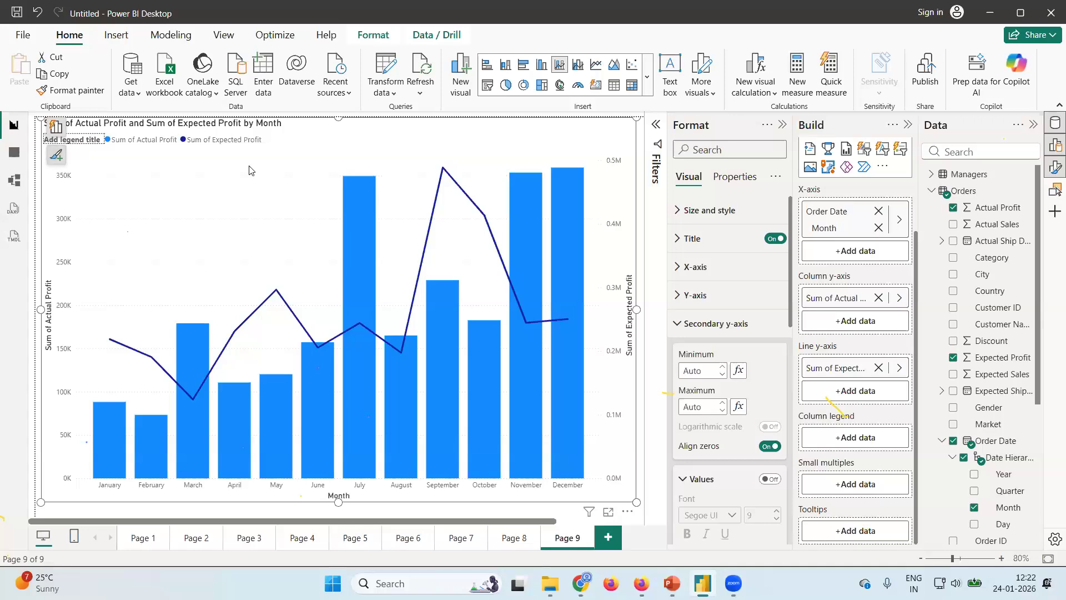
drag(325, 121, 324, 158)
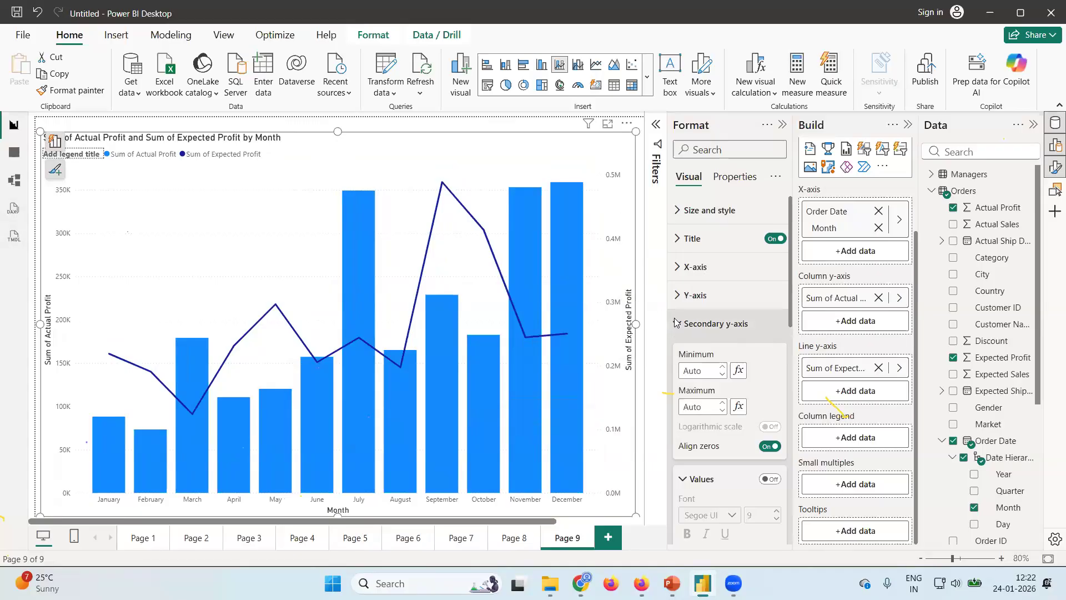
Set the combo chart's secondary y-axis range to a minimum of 0 and a maximum of 500004.
scroll(720, 341, down, 1)
scroll(720, 342, down, 2)
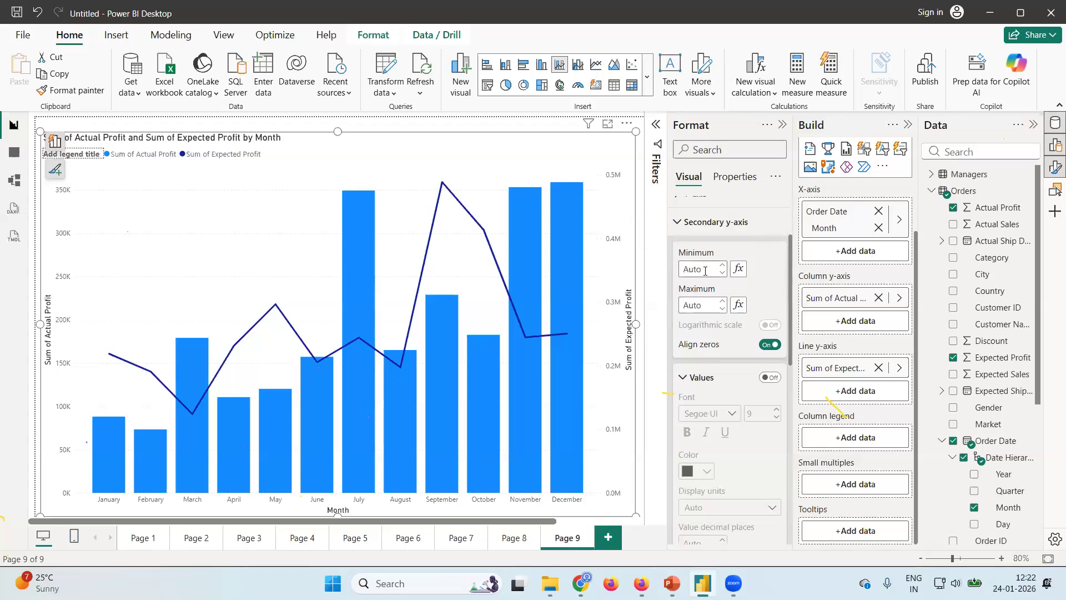
click(678, 309)
text(0)
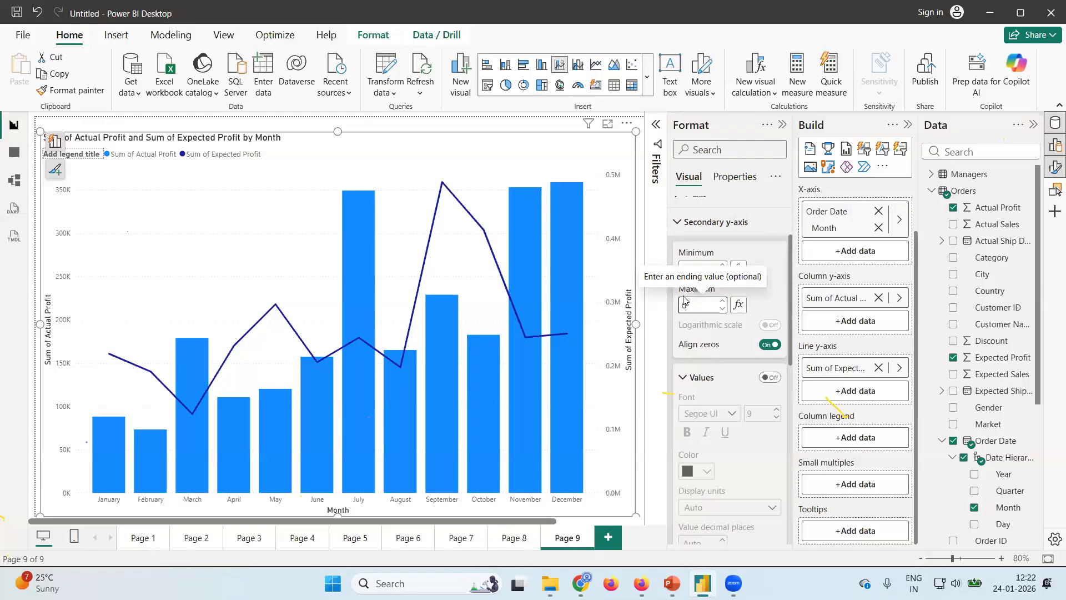
key(Return)
text(500)
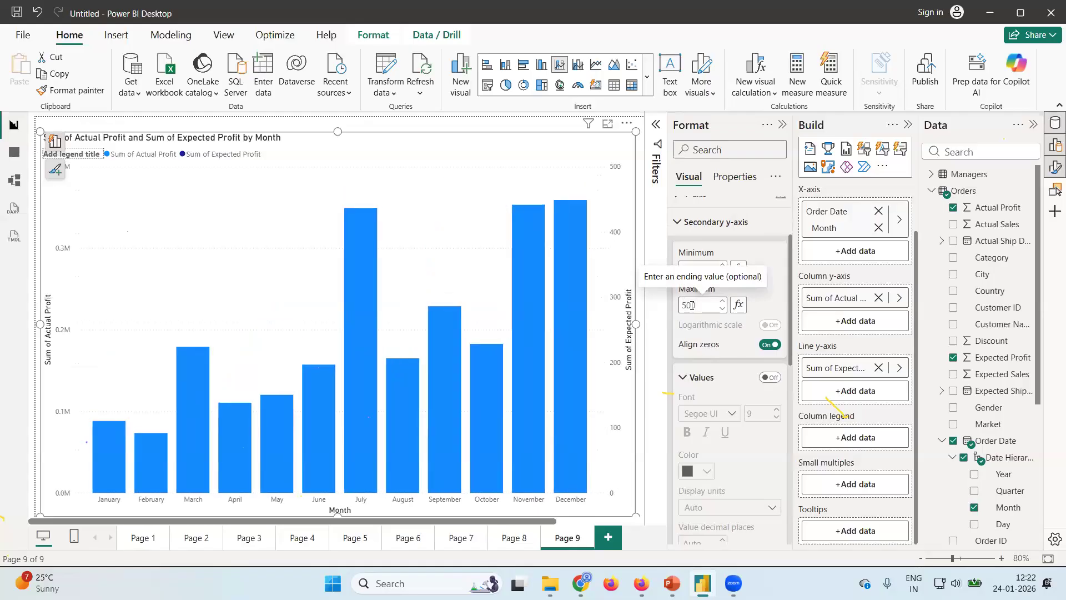
text(000)
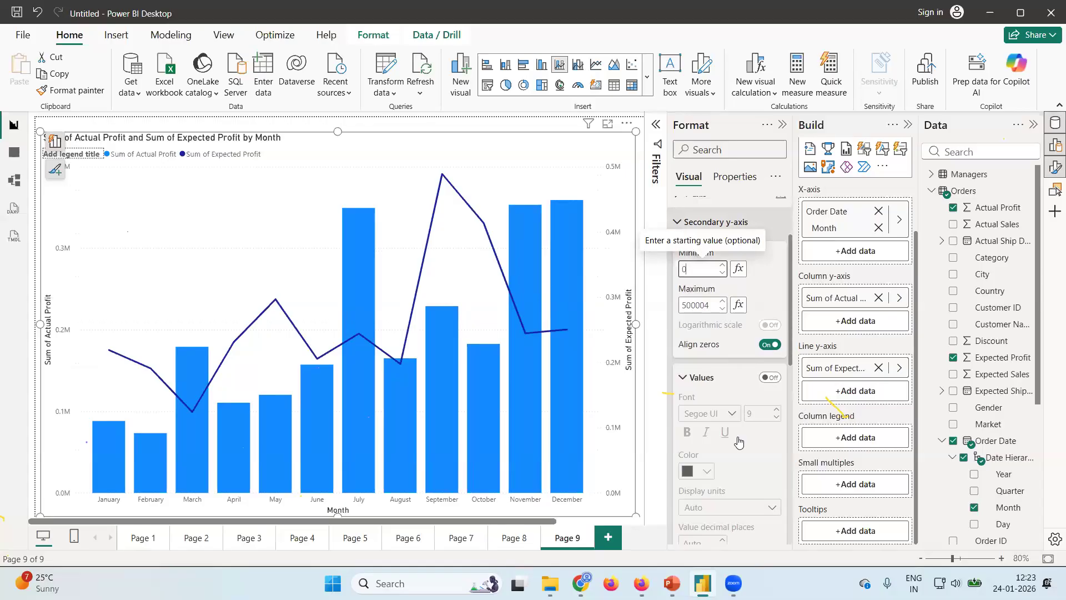
Turn on the secondary y-axis values and set their display units to Thousands.
scroll(738, 443, down, 2)
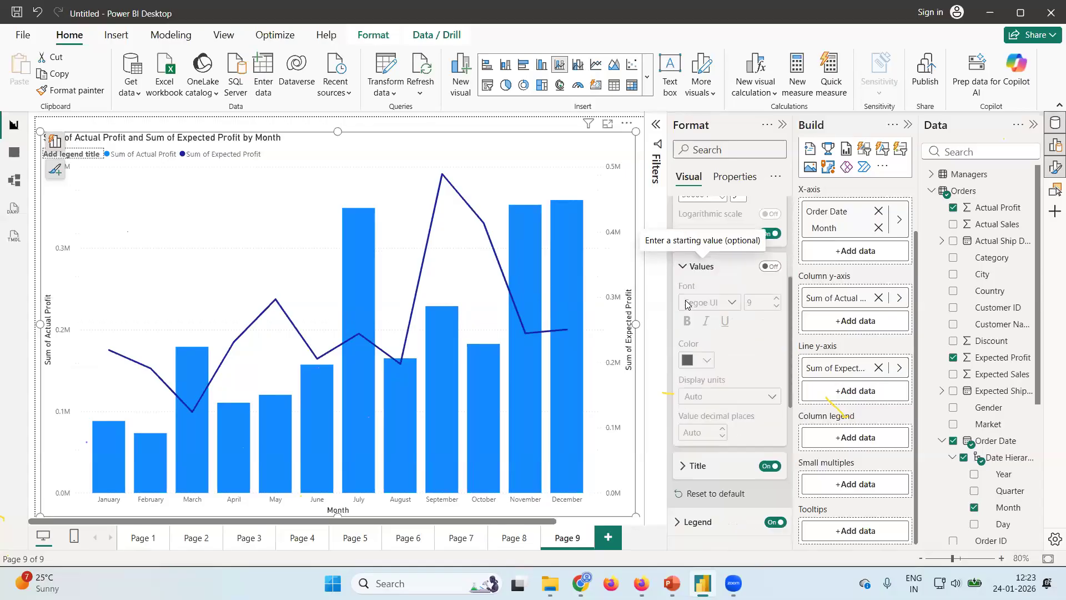
click(770, 266)
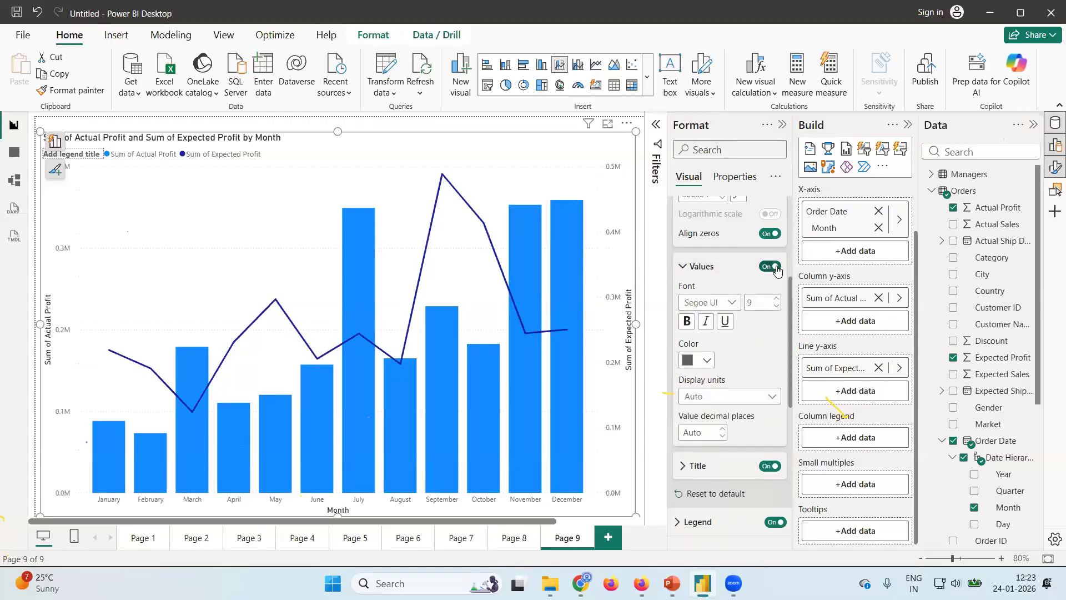
click(772, 398)
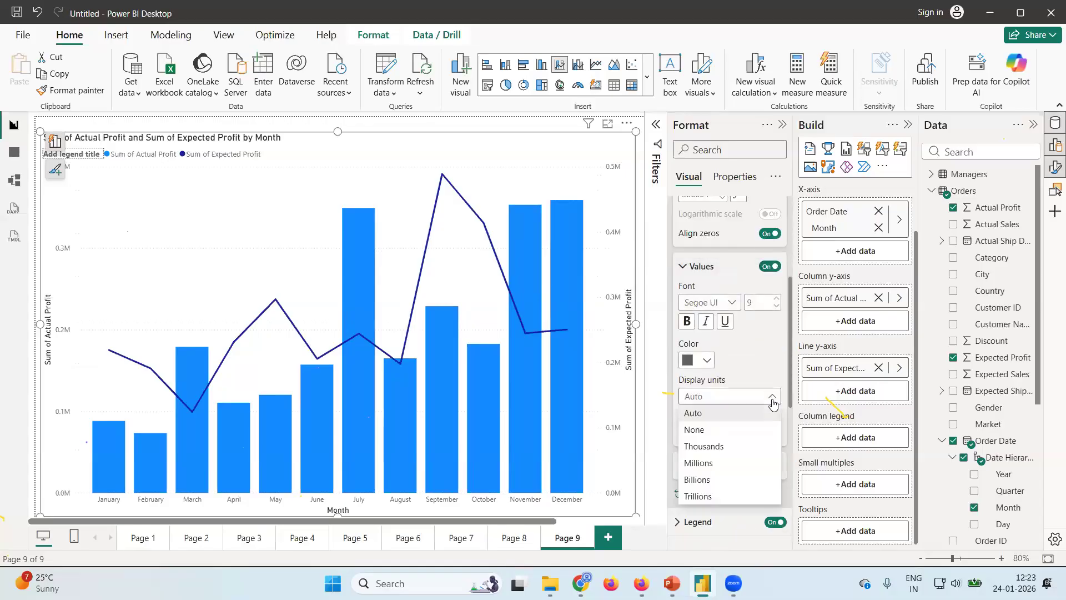
click(709, 448)
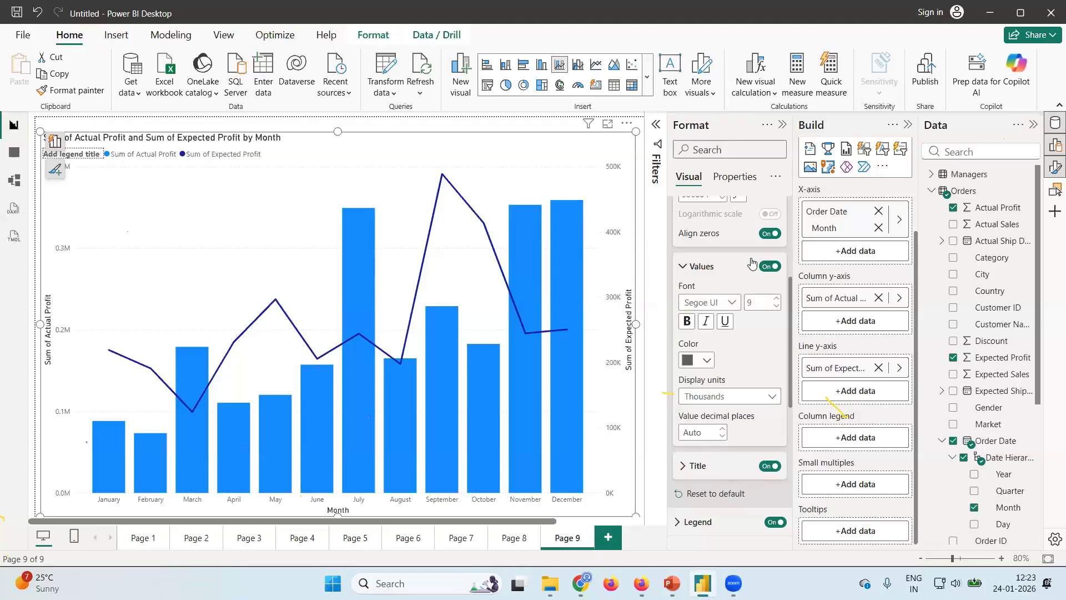
click(676, 268)
scroll(677, 267, up, 3)
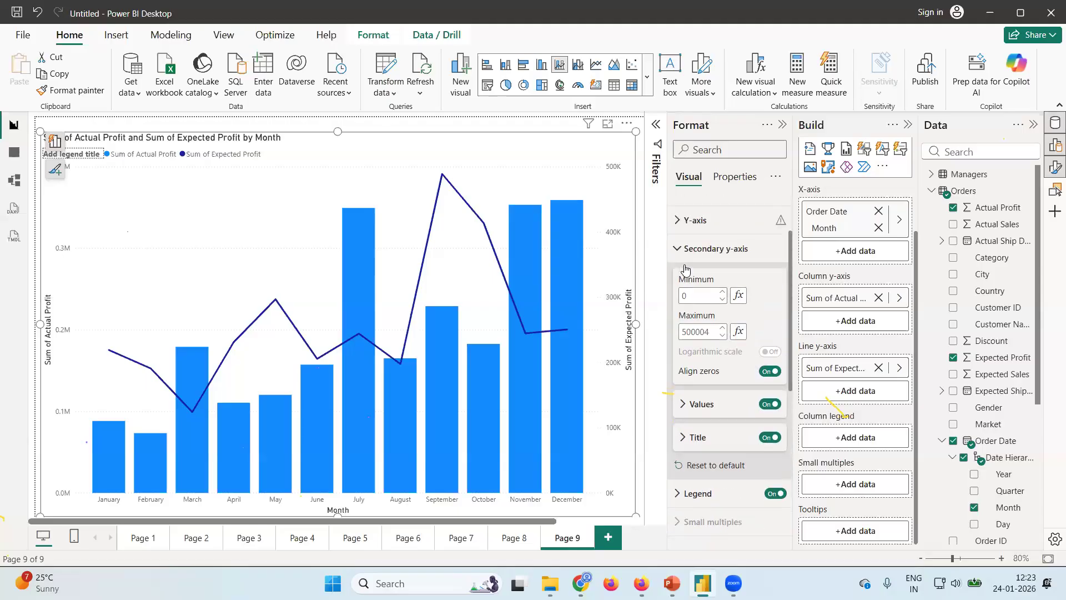
click(678, 264)
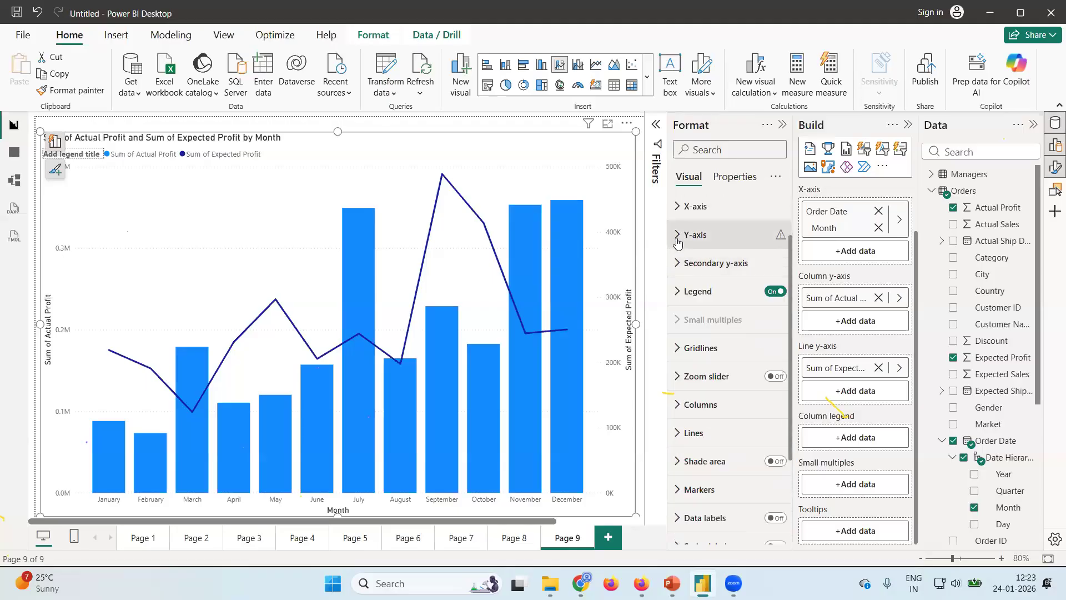
Set the primary Y-axis range of the combo chart to a minimum of 0 and a maximum of 500000.
click(677, 242)
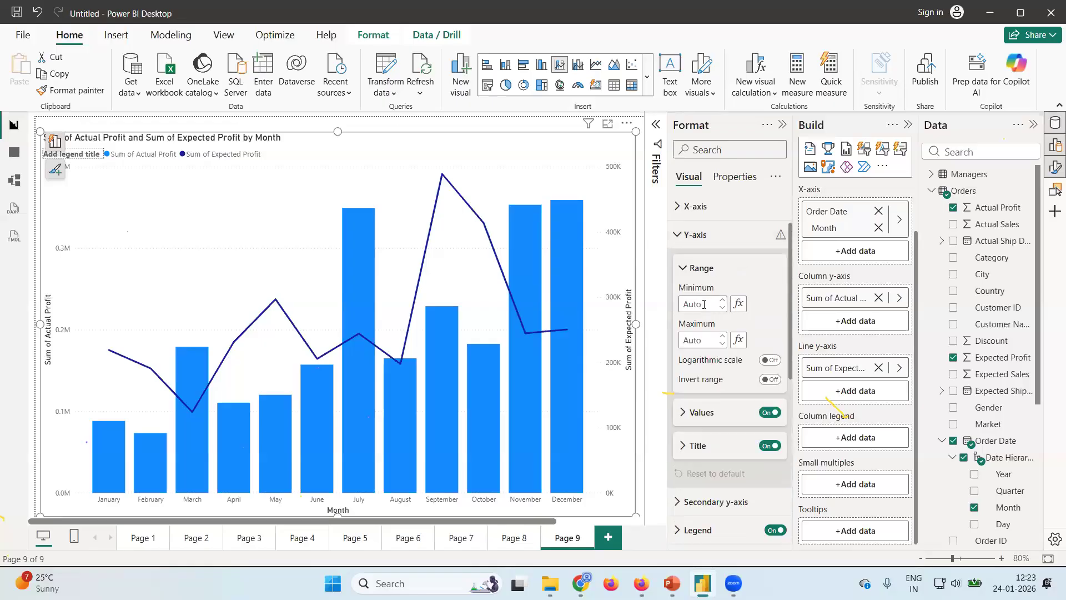
click(681, 309)
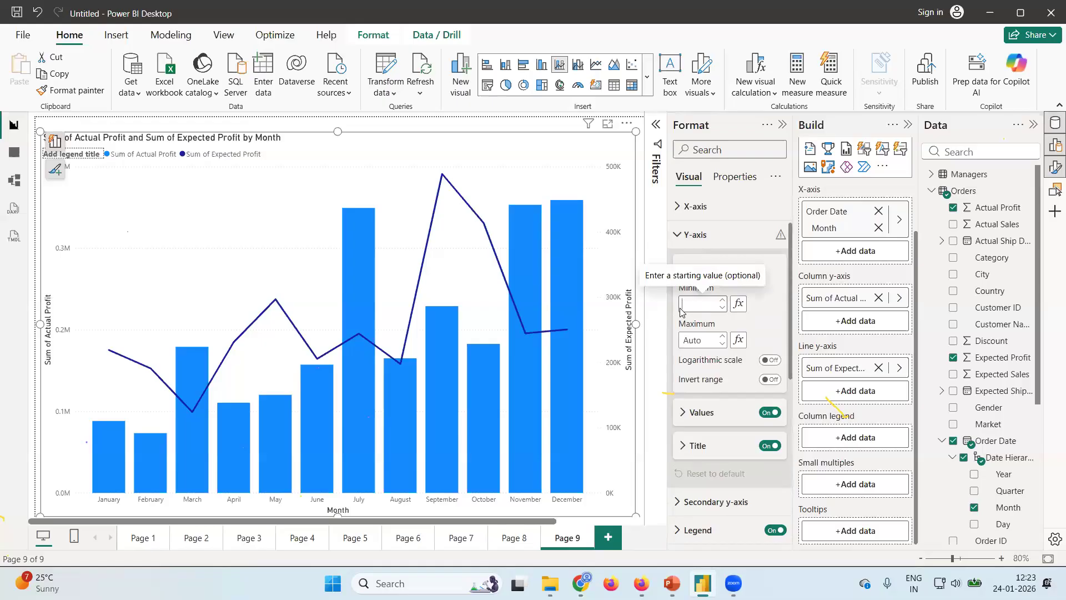
text(0)
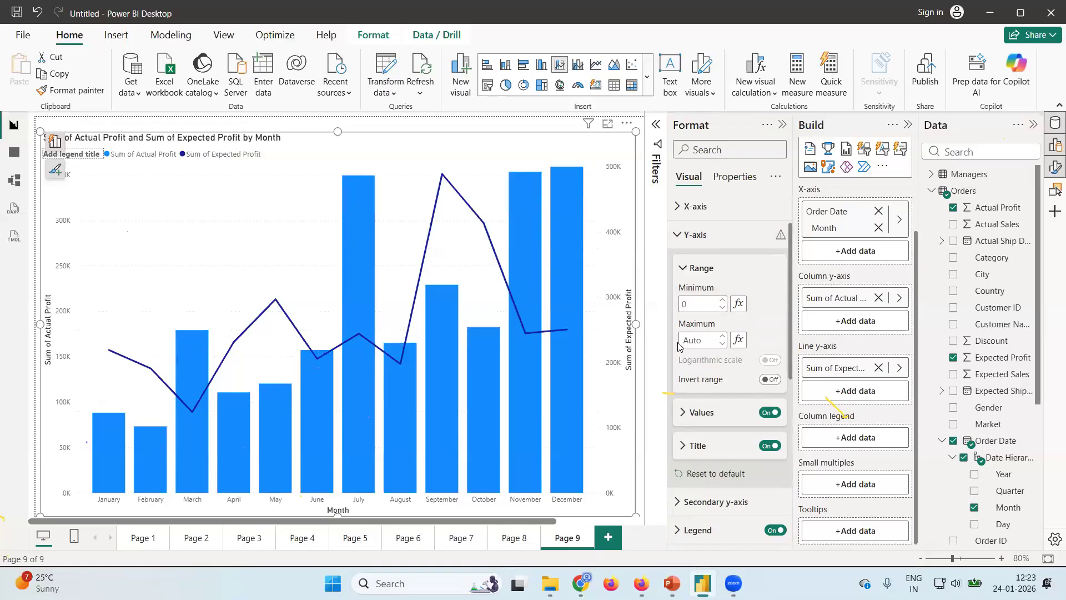
click(682, 342)
text(500)
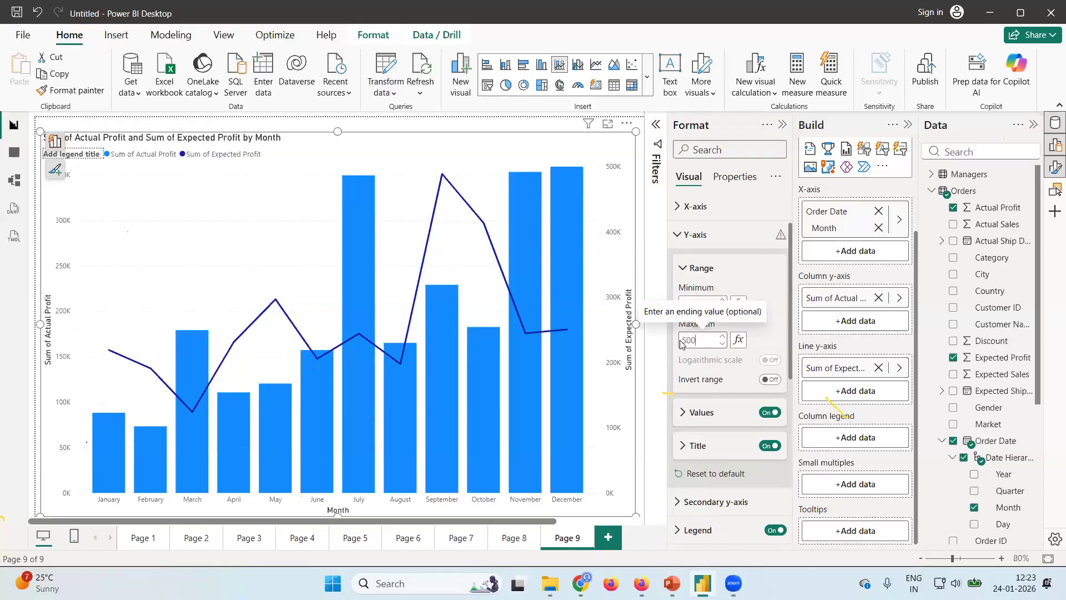
text(000)
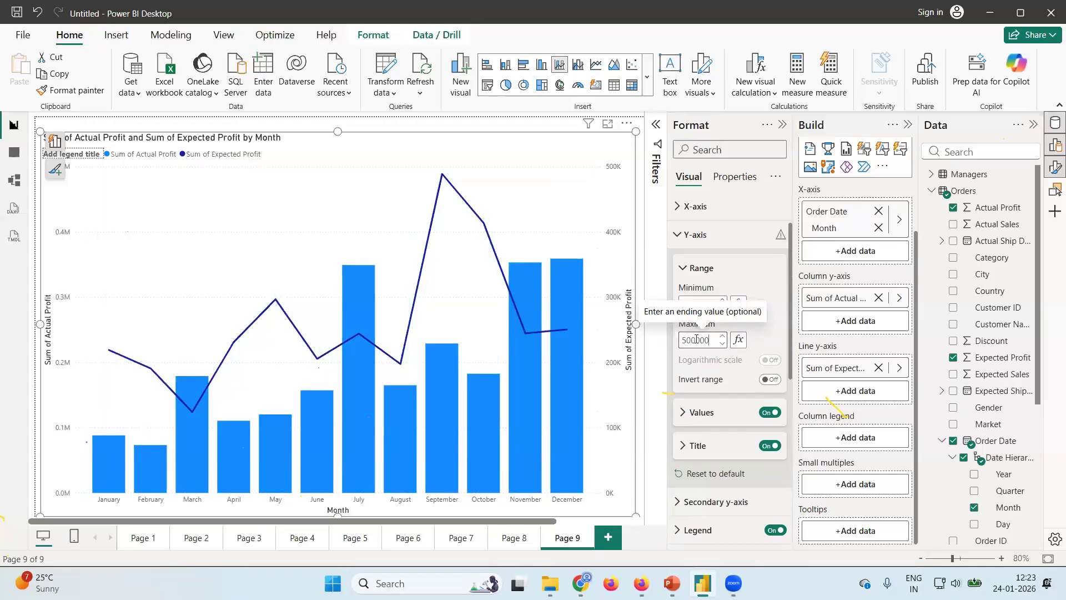
Set the display units of the primary Y-axis values to Thousands.
click(682, 412)
scroll(738, 388, down, 3)
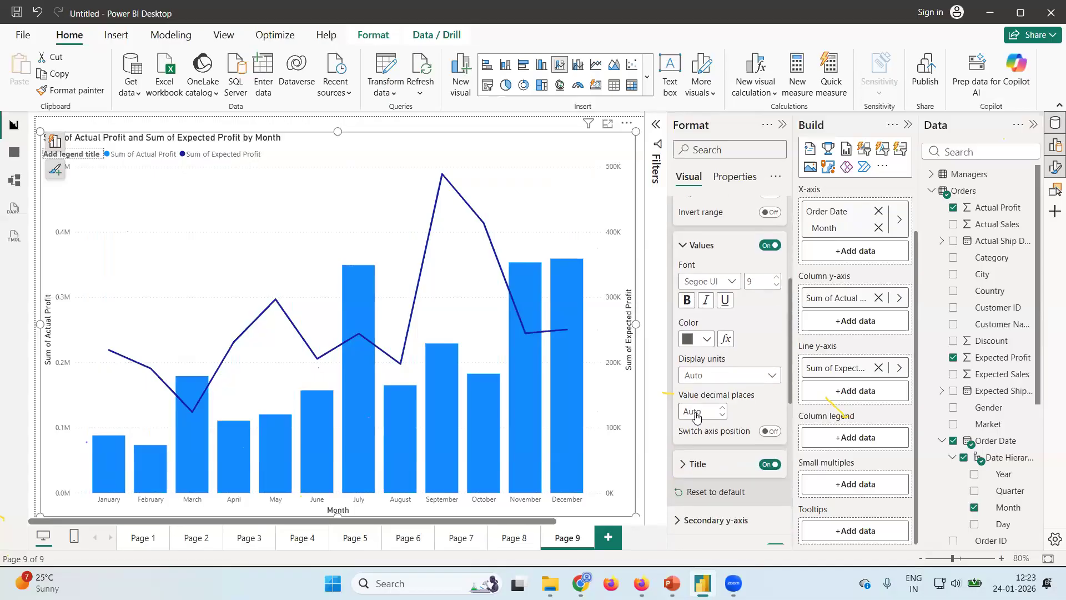
click(772, 376)
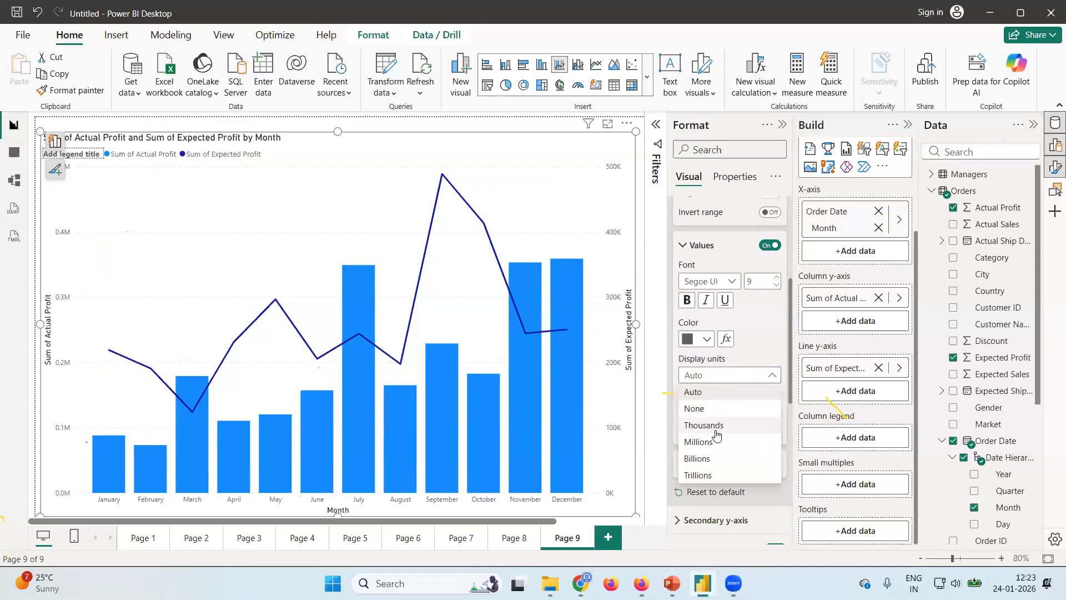
click(704, 425)
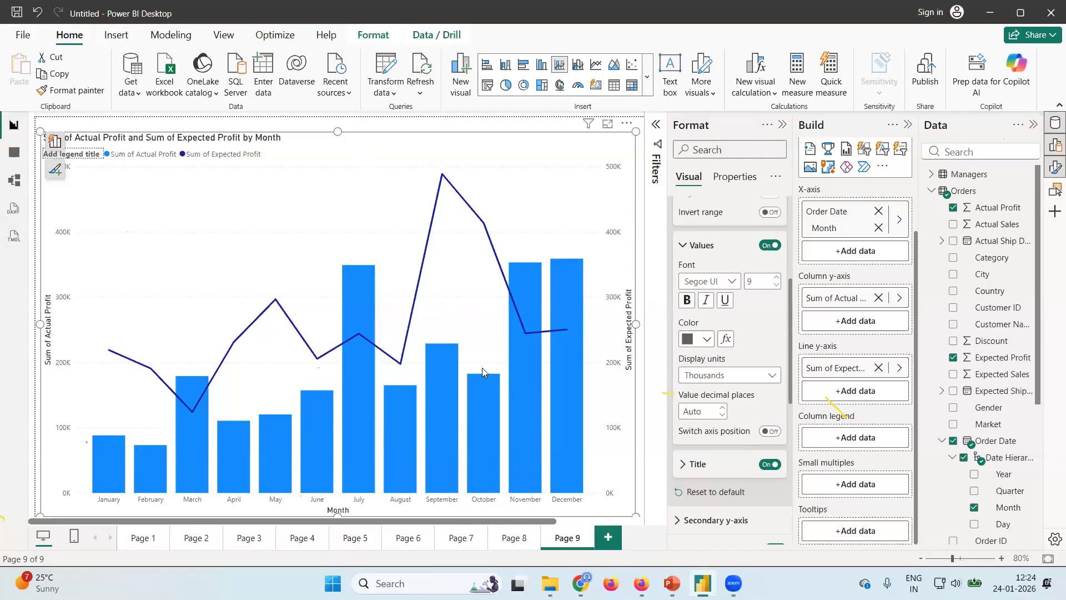
mouse_move(533, 352)
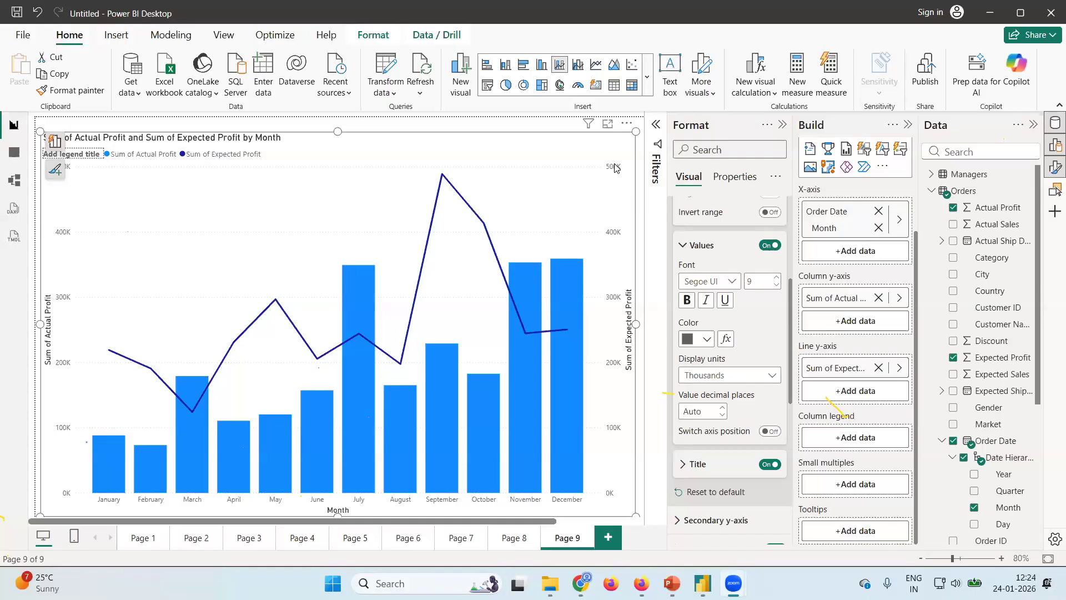
click(685, 248)
scroll(685, 248, up, 5)
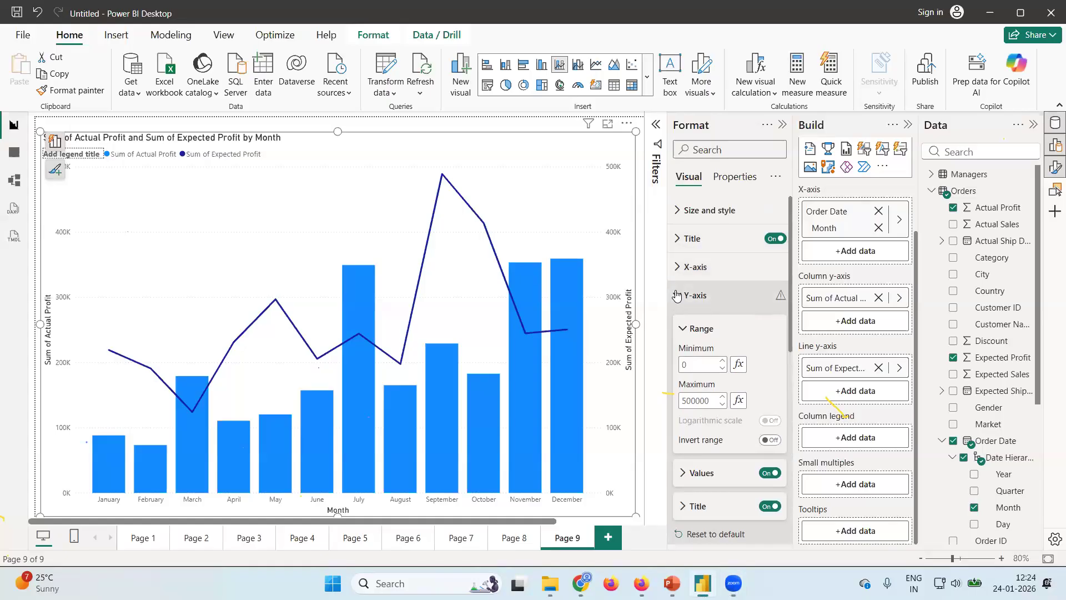
click(676, 295)
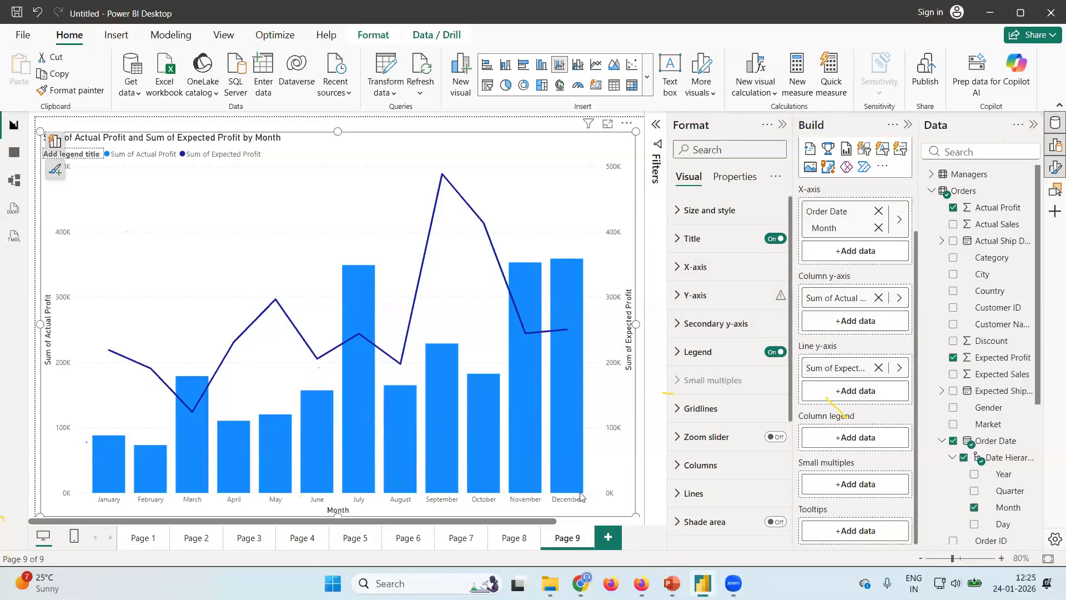
Add a new report page after Page 9 with a second line and stacked column chart using Order Date Month as its X-axis.
click(608, 537)
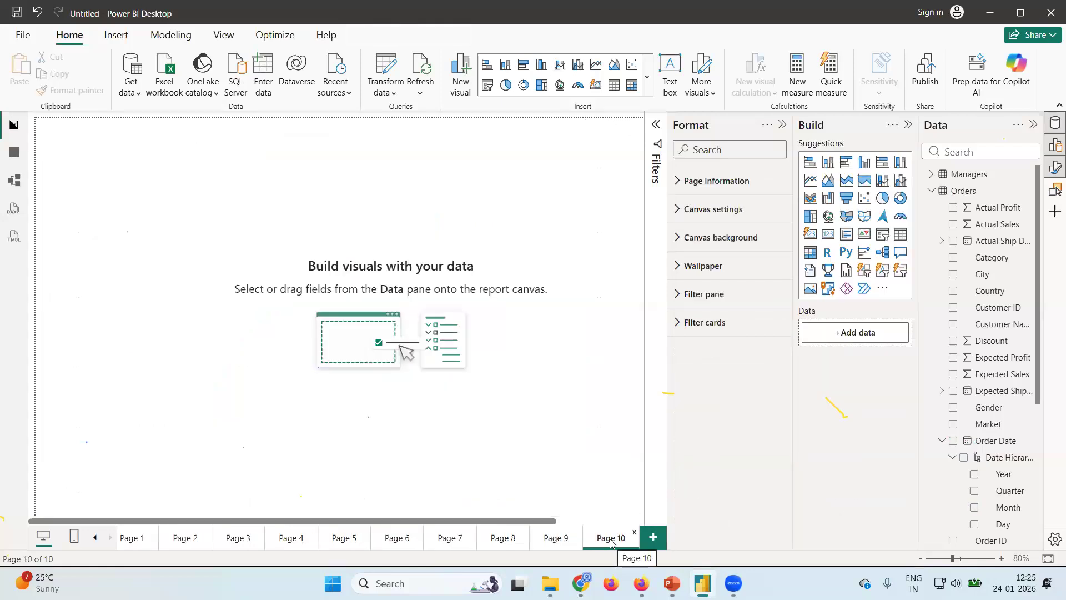
click(885, 181)
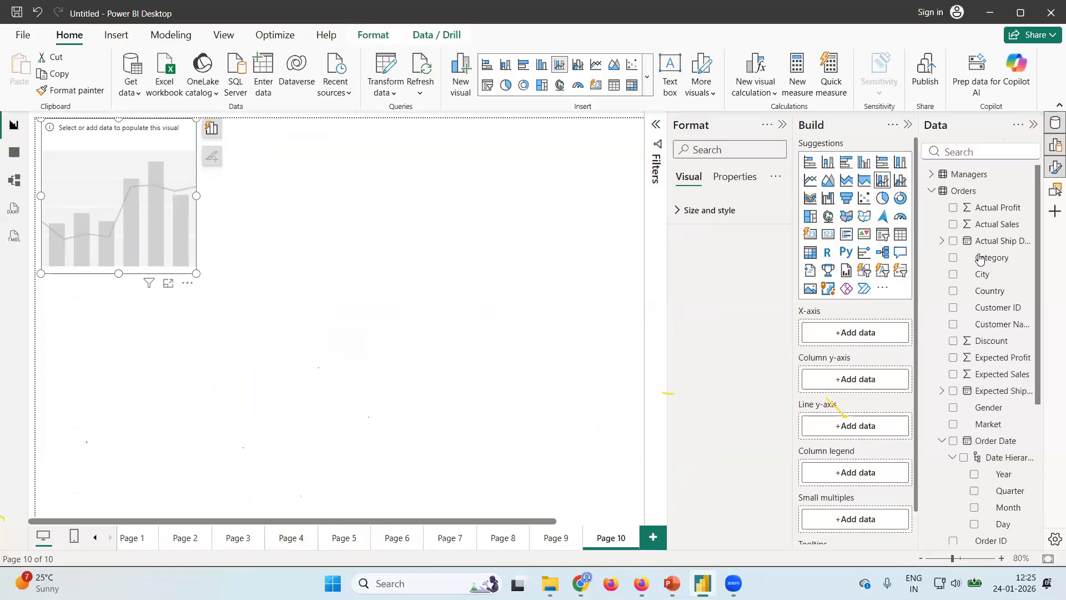
scroll(994, 322, down, 4)
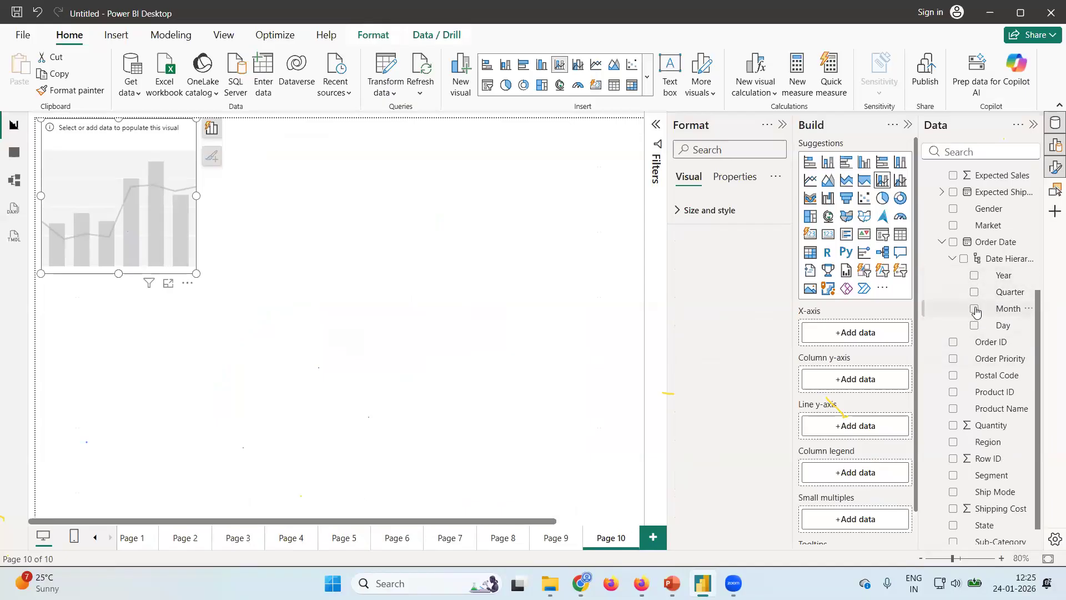
click(975, 310)
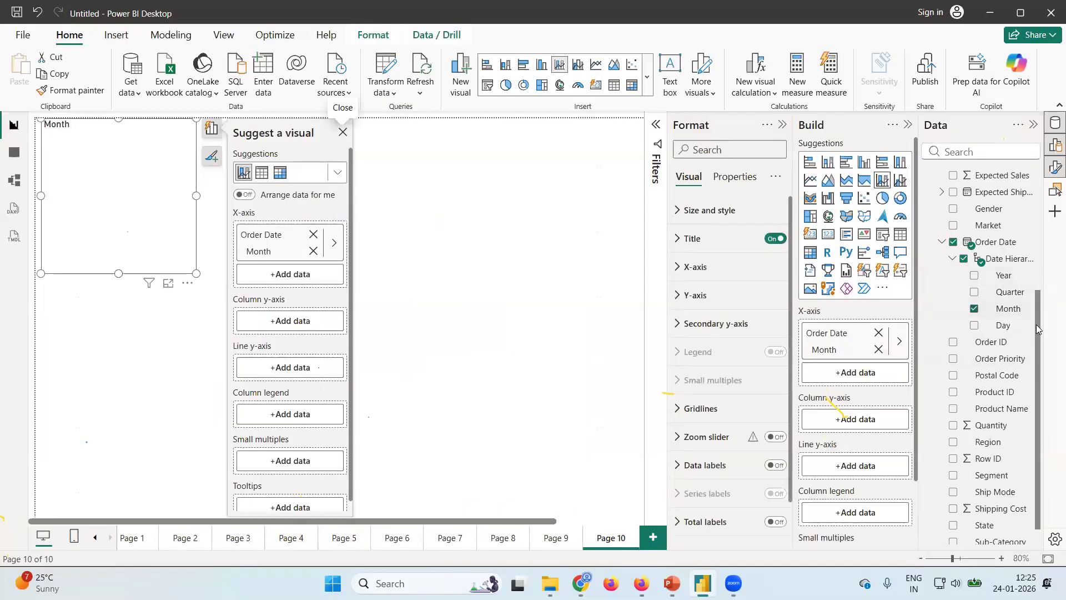
scroll(994, 266, up, 4)
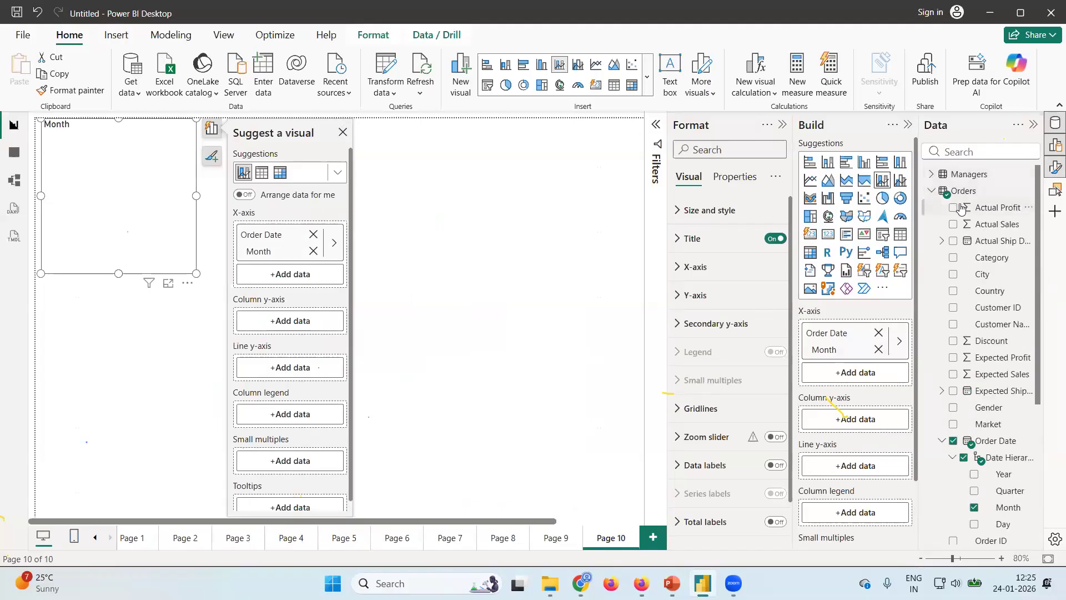
Add Actual Profit as the chart's column values and enlarge the visual to fill the visible page area.
click(953, 208)
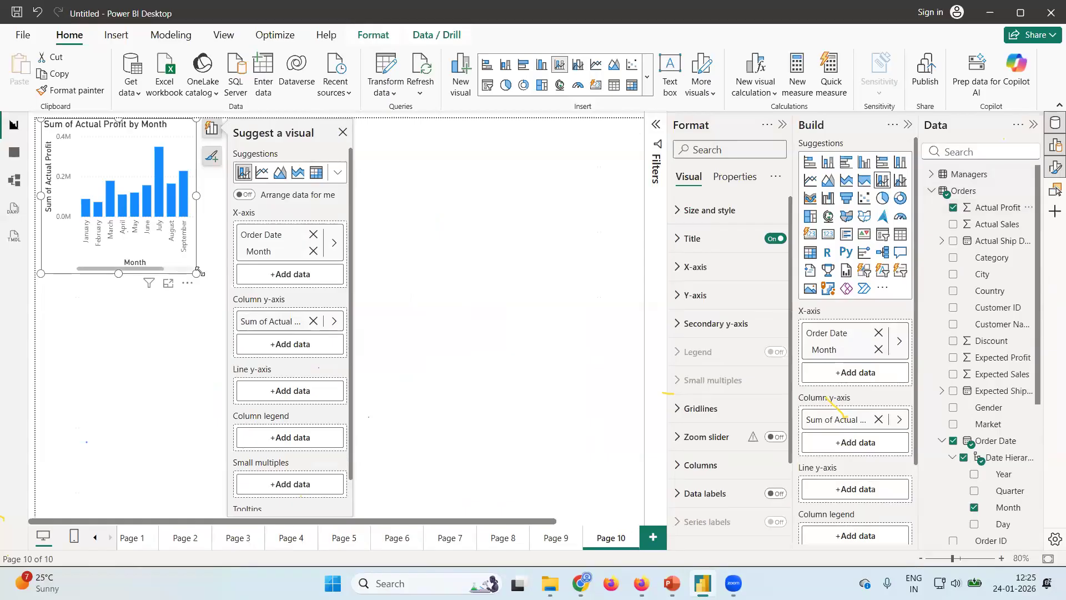
click(412, 360)
drag(413, 360, 636, 512)
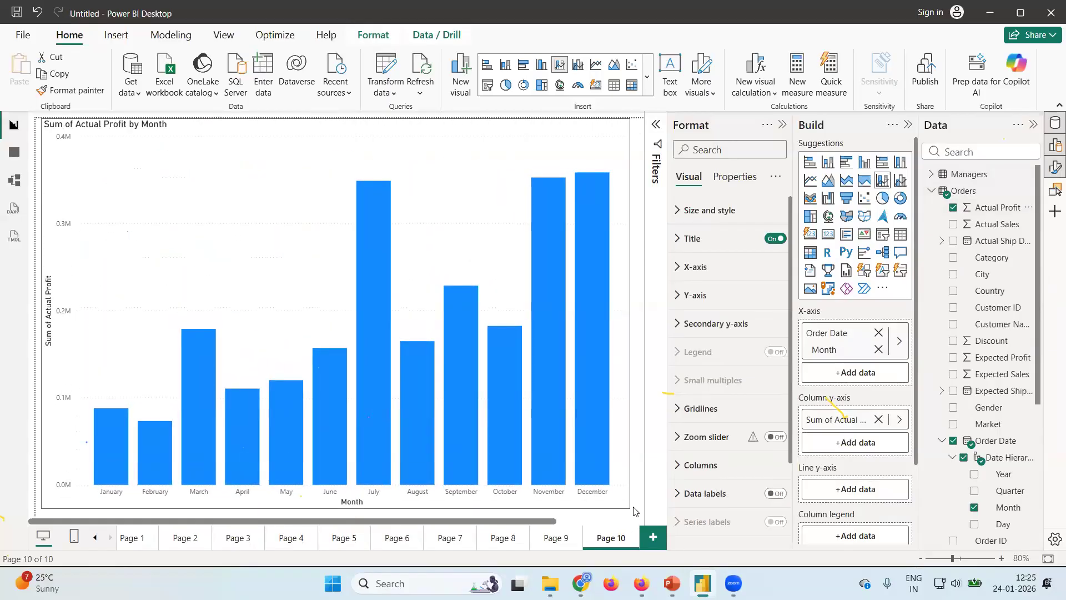
drag(636, 511, 632, 506)
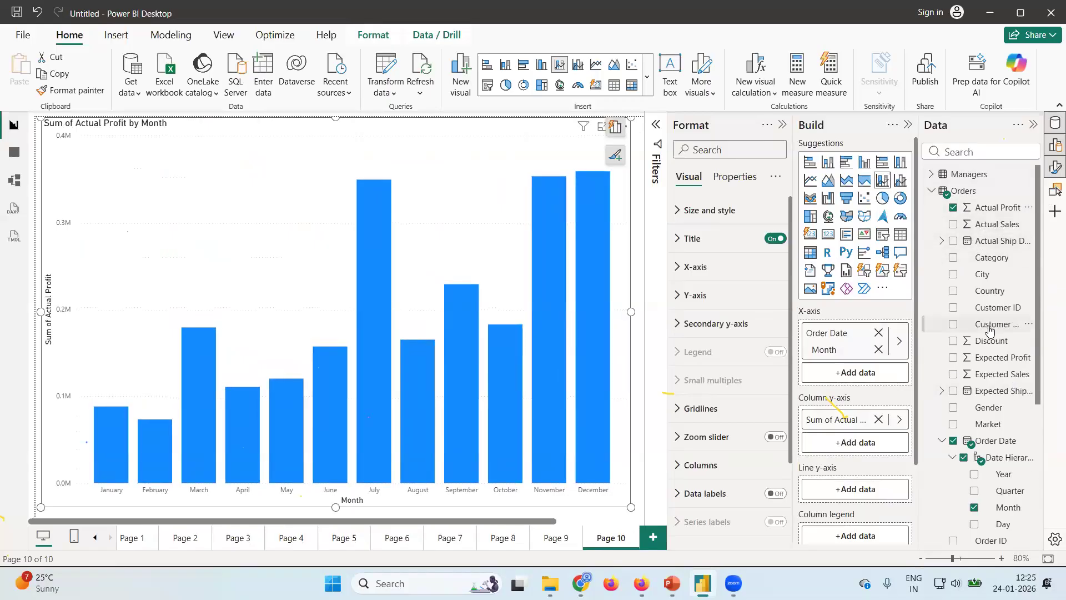
Add Expected Profit as the line values of the Page 10 combo chart.
scroll(994, 328, down, 3)
scroll(989, 329, up, 3)
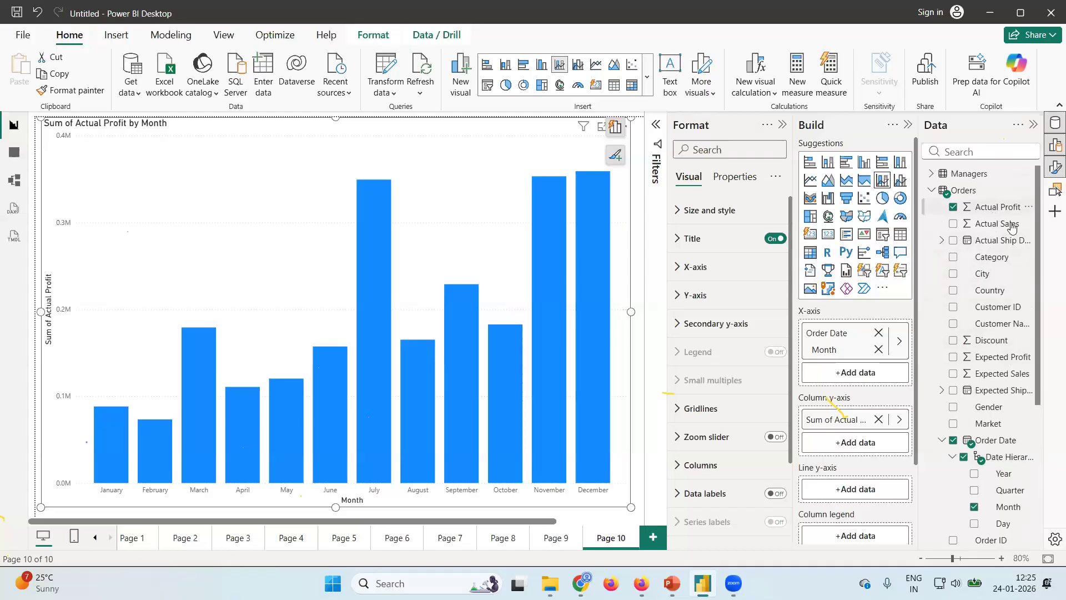
scroll(993, 298, down, 2)
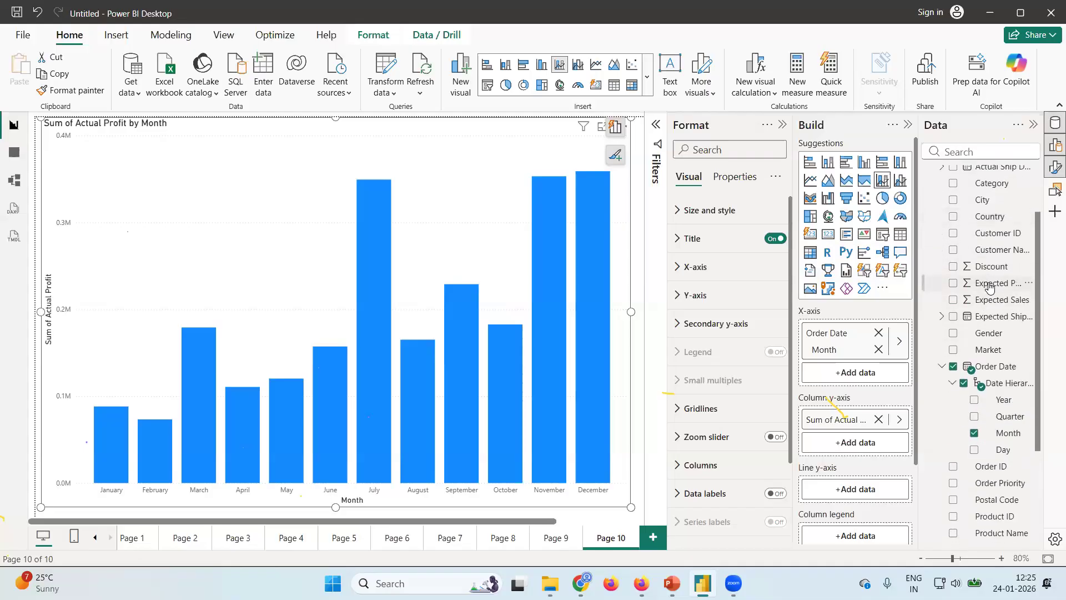
drag(988, 286, 884, 447)
drag(875, 493, 866, 472)
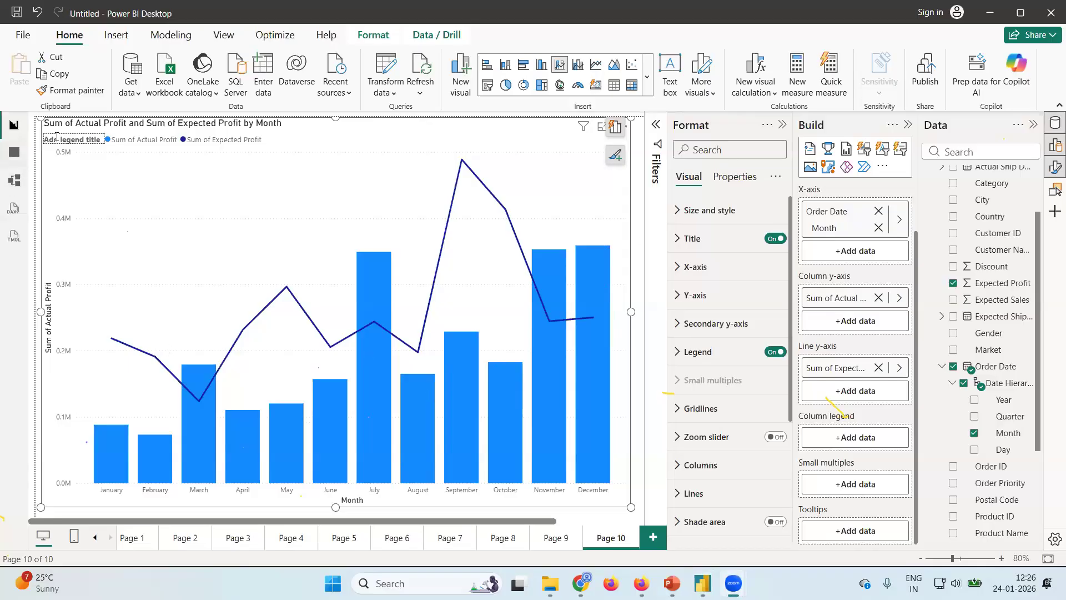
click(674, 300)
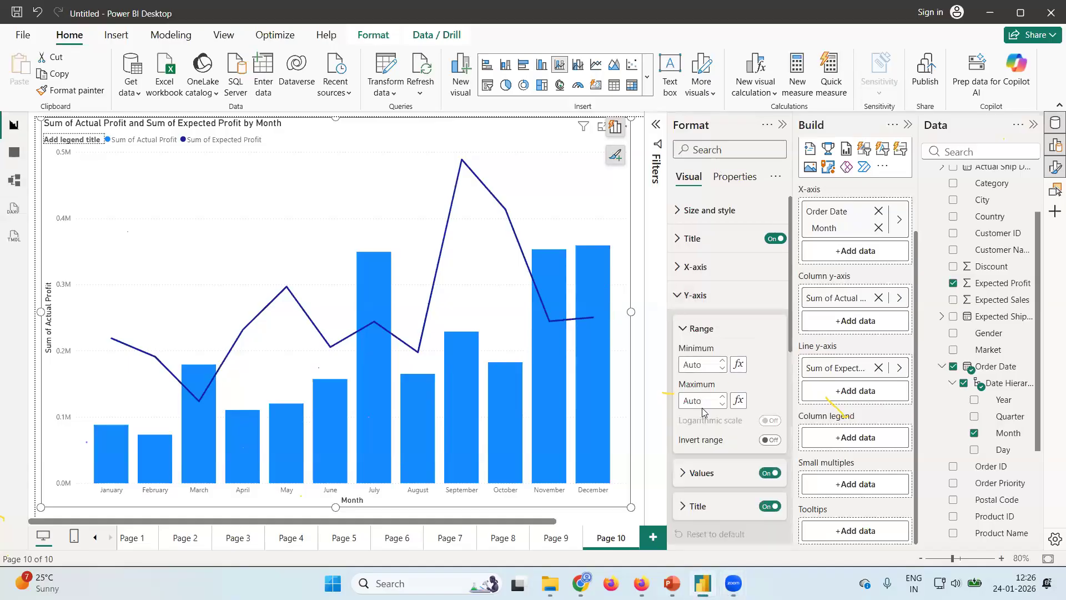
click(682, 300)
click(679, 325)
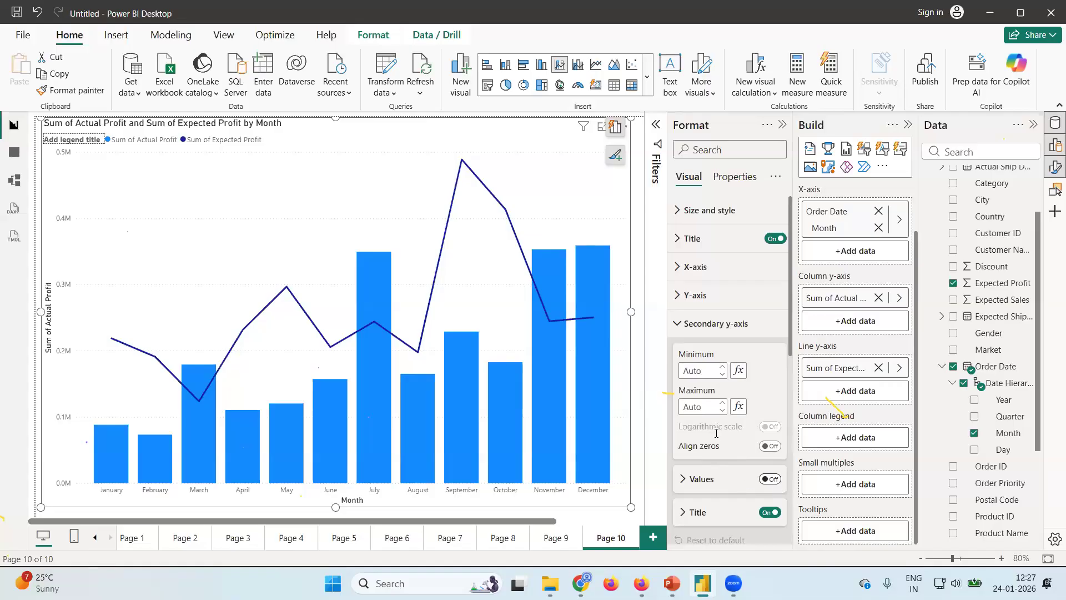
click(675, 326)
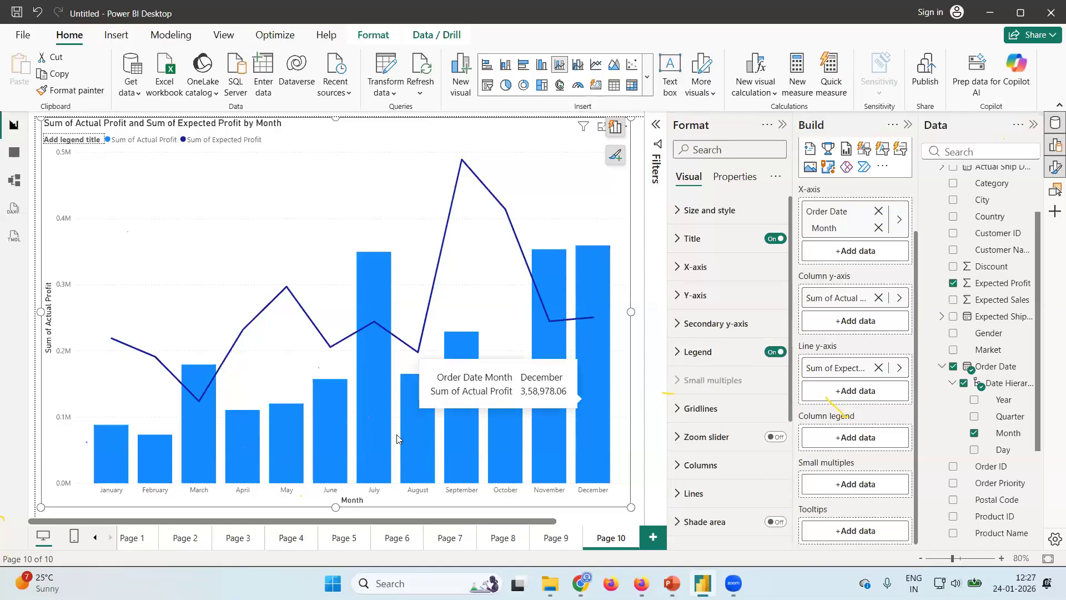
mouse_move(555, 411)
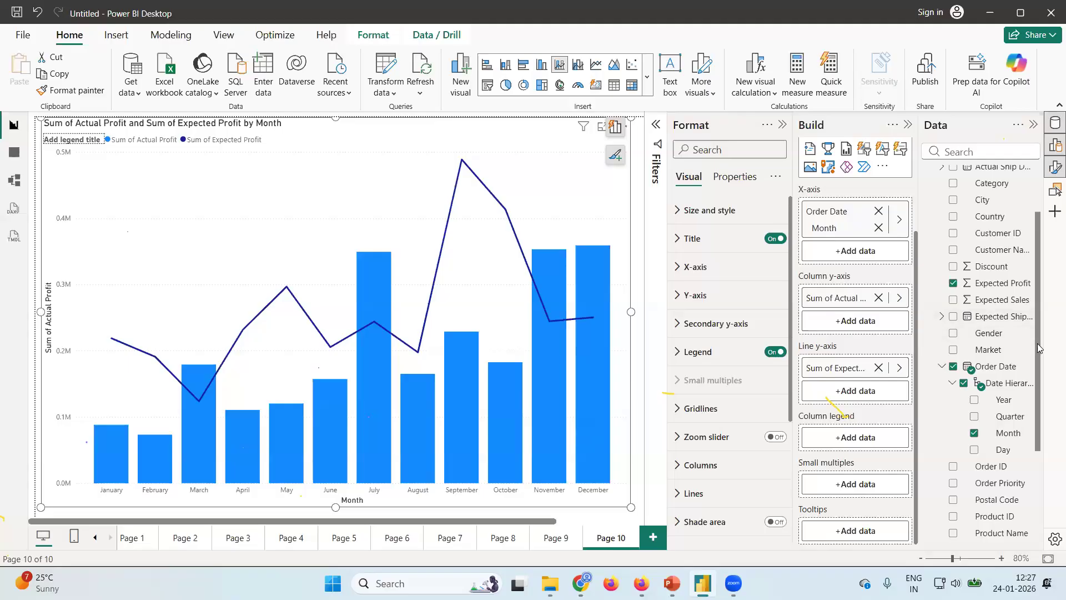
Change the Page 10 visual to a line and clustered column chart.
scroll(1039, 278, up, 3)
mouse_move(843, 171)
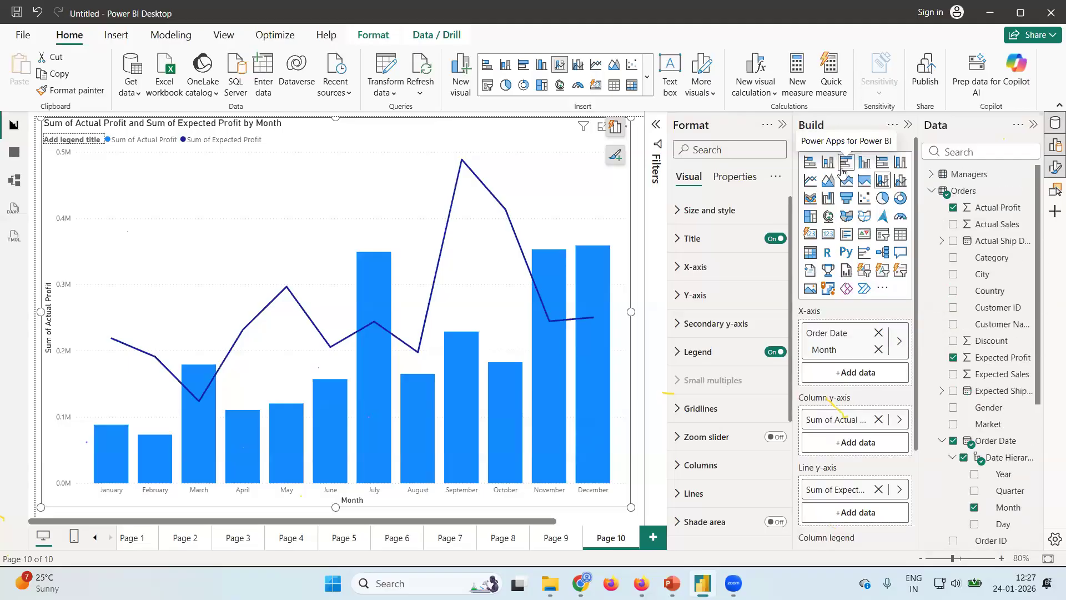
click(902, 181)
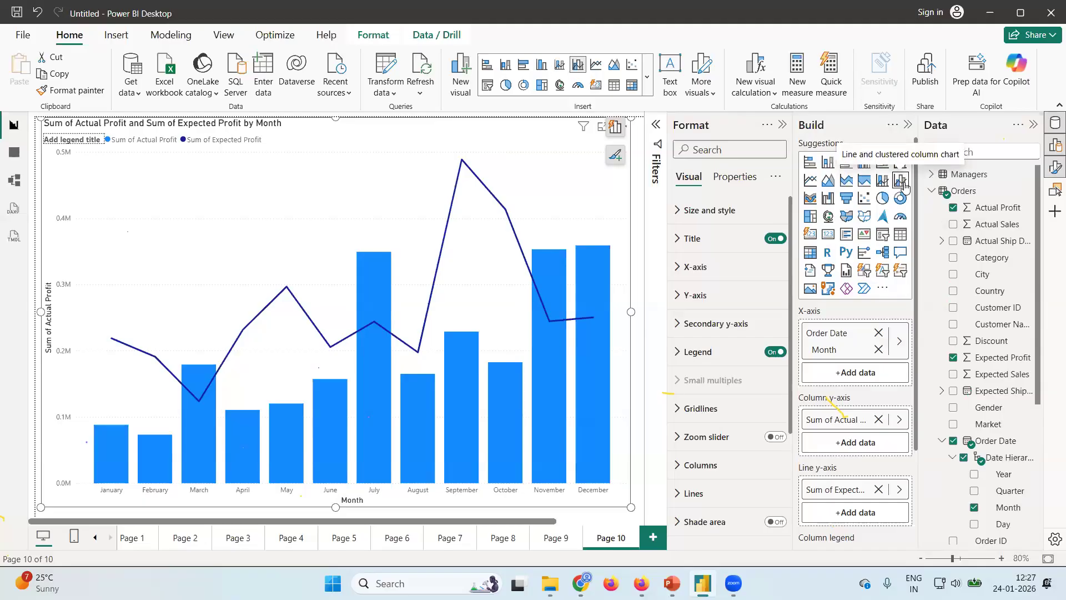
Try Category and Region in turn as the column legend of the combo chart.
click(955, 259)
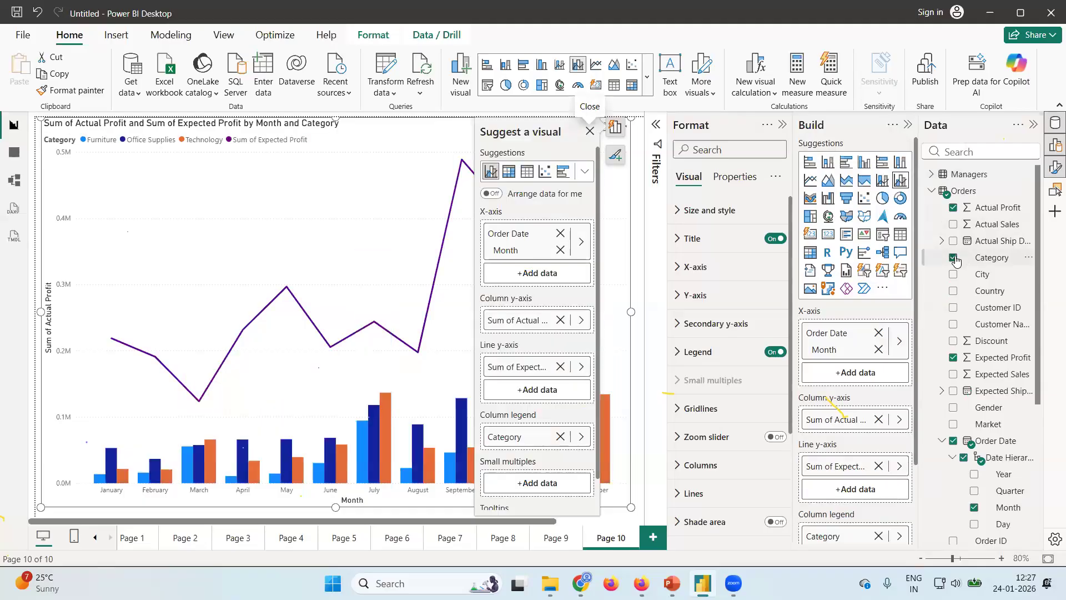
click(954, 259)
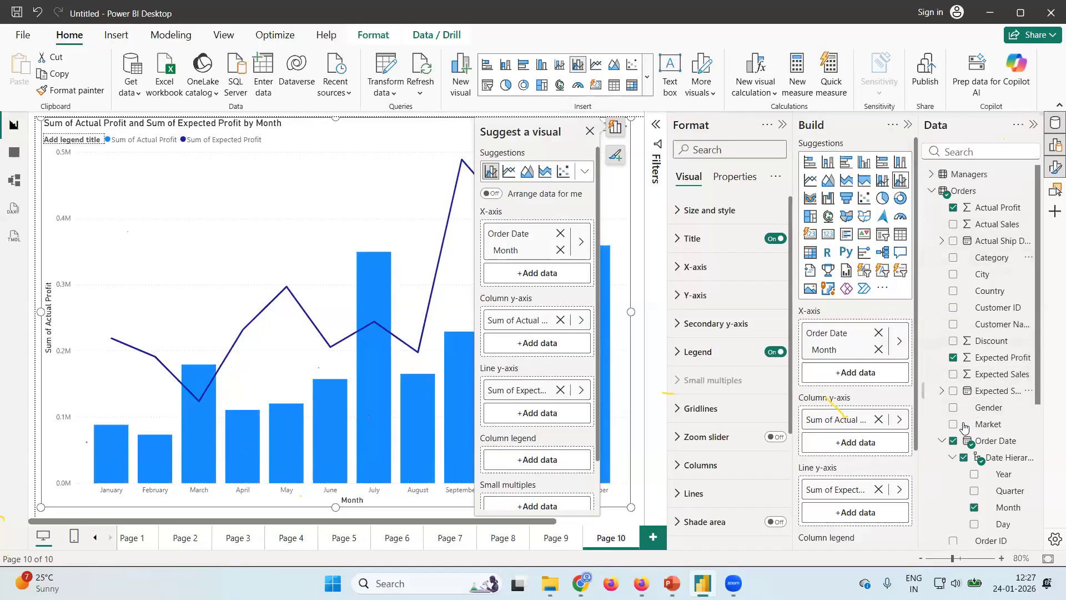
scroll(999, 477, down, 3)
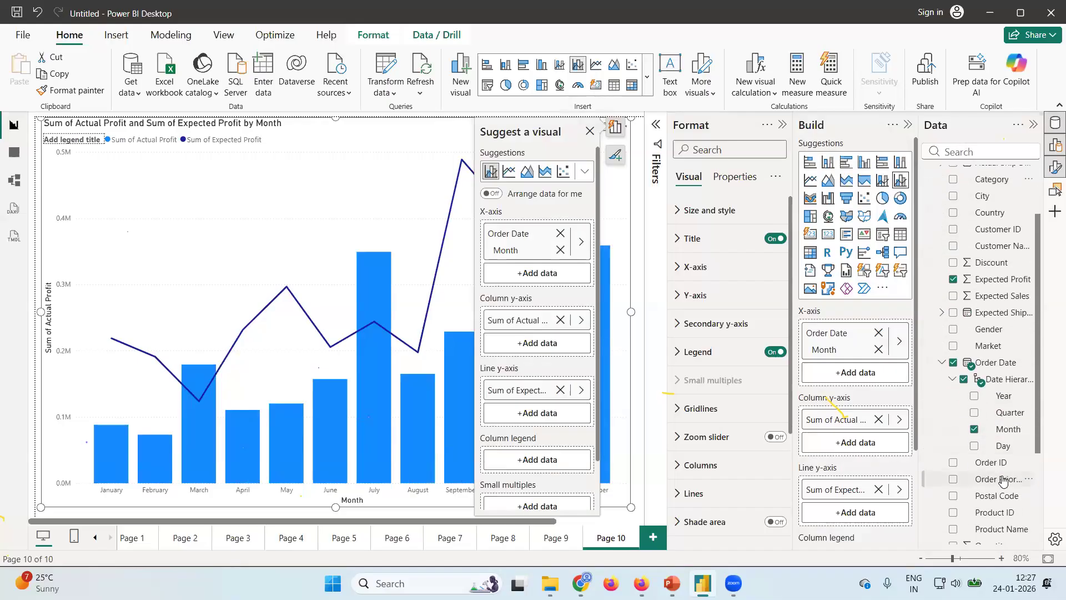
scroll(1002, 481, up, 3)
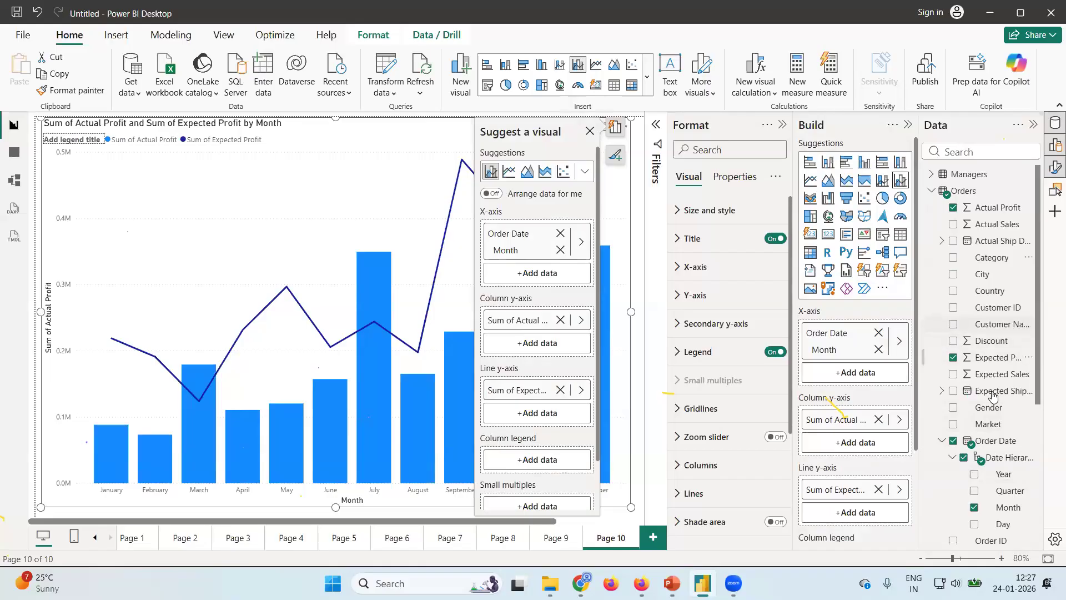
scroll(993, 395, down, 8)
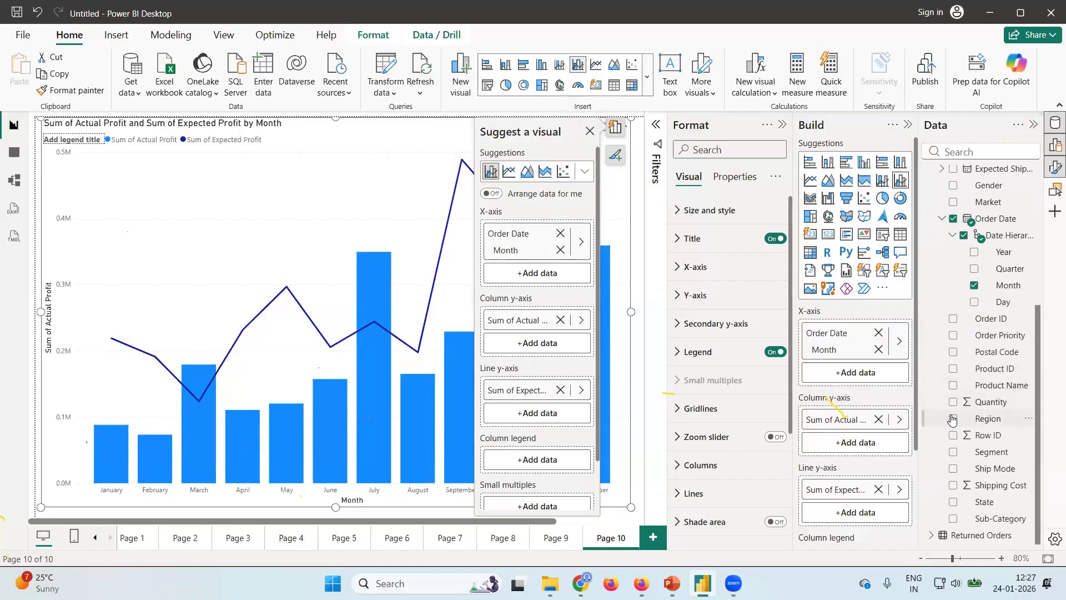
click(952, 419)
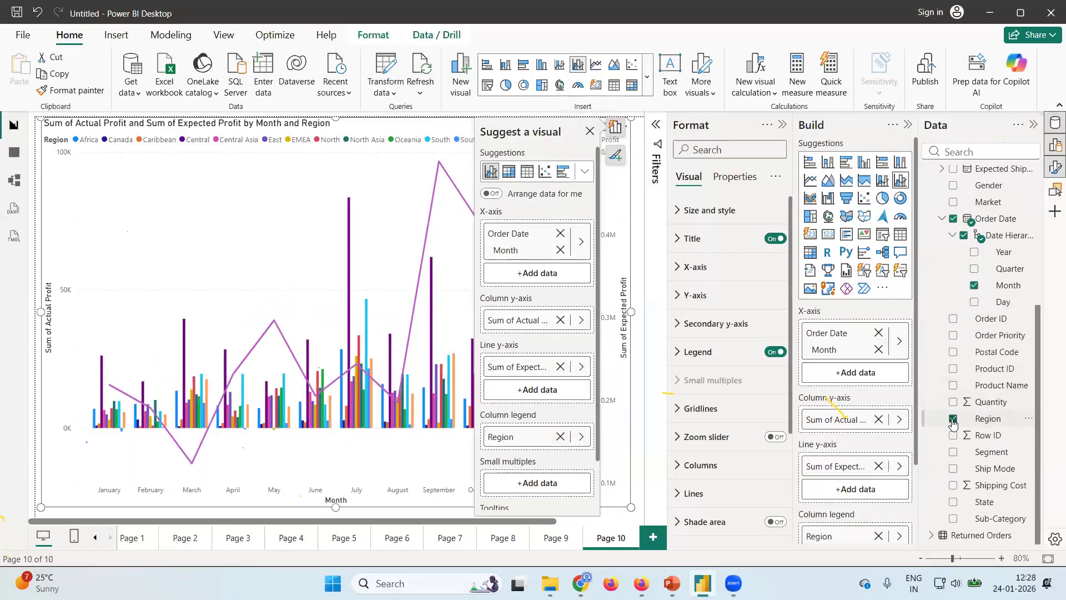
click(952, 420)
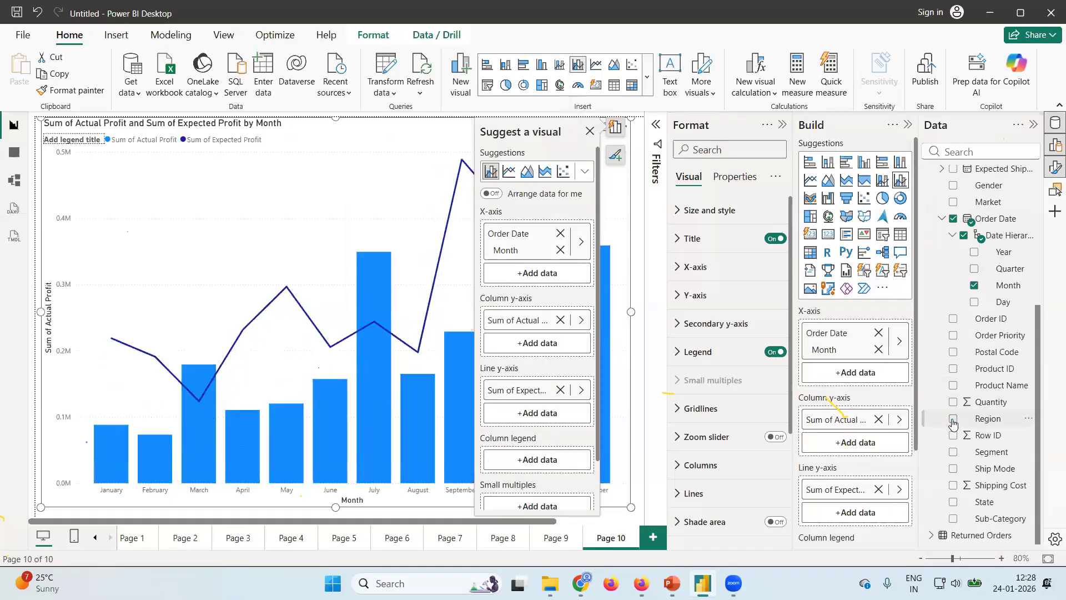
Split the chart's columns by Segment and dismiss the visual suggestions.
click(952, 452)
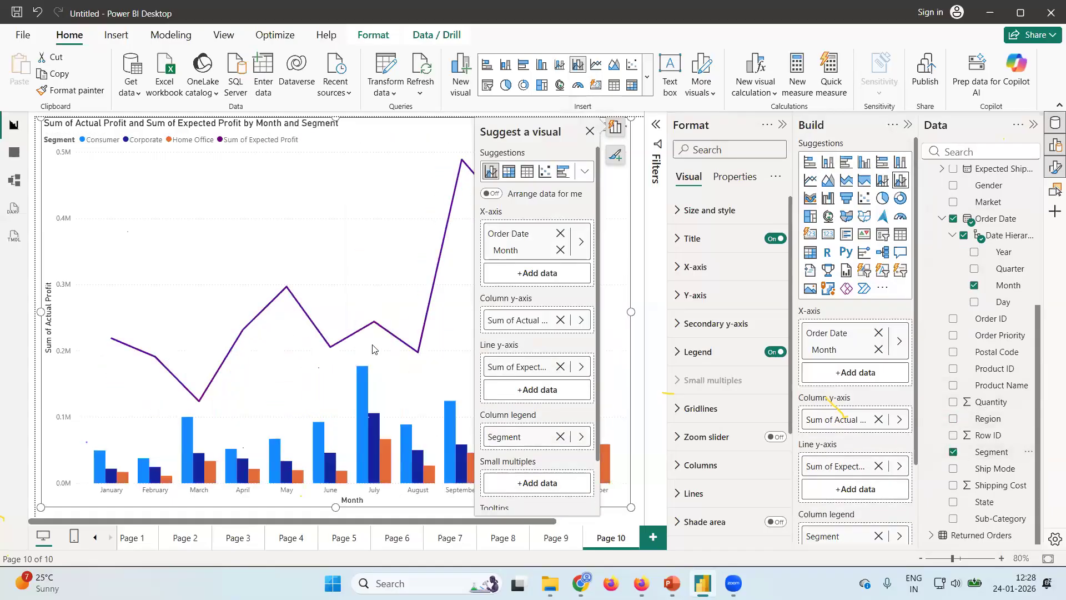
click(590, 131)
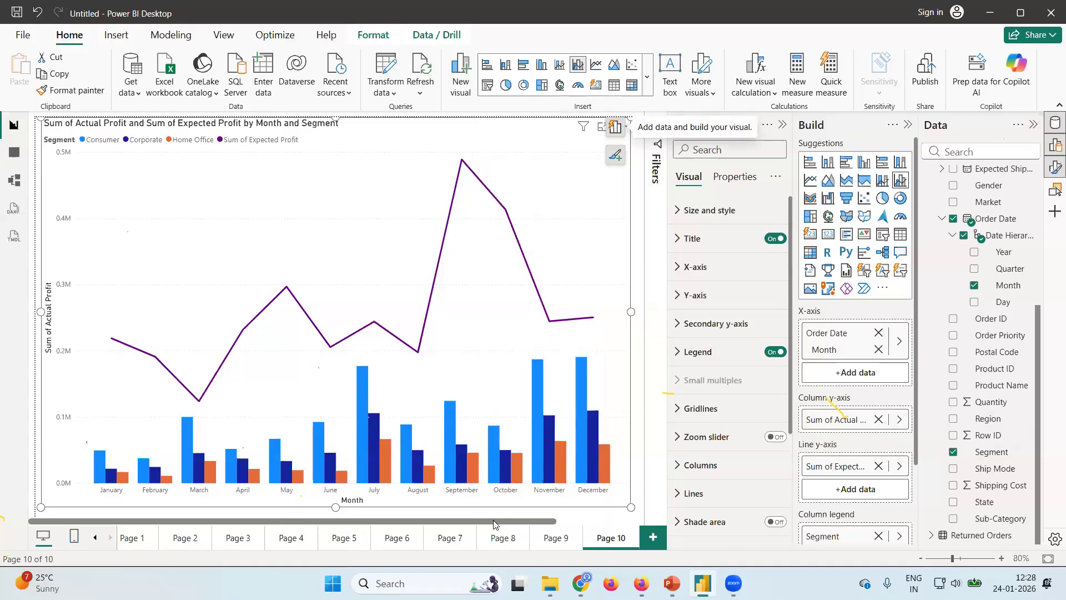
Compare with the Page 9 chart and set the Page 10 chart's primary Y-axis range to 0 through 500000.
click(559, 541)
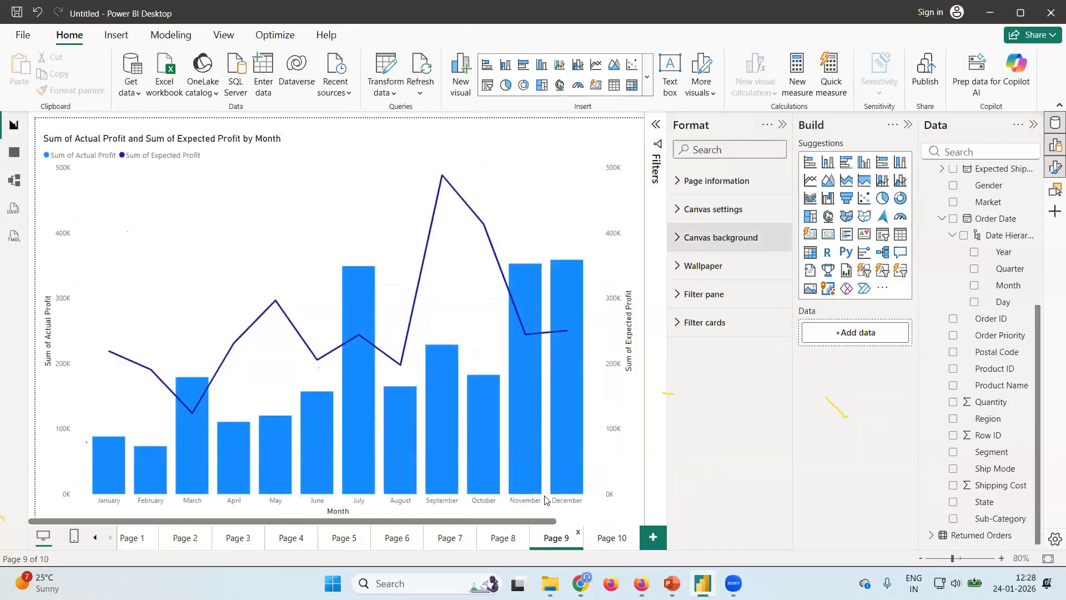
click(604, 542)
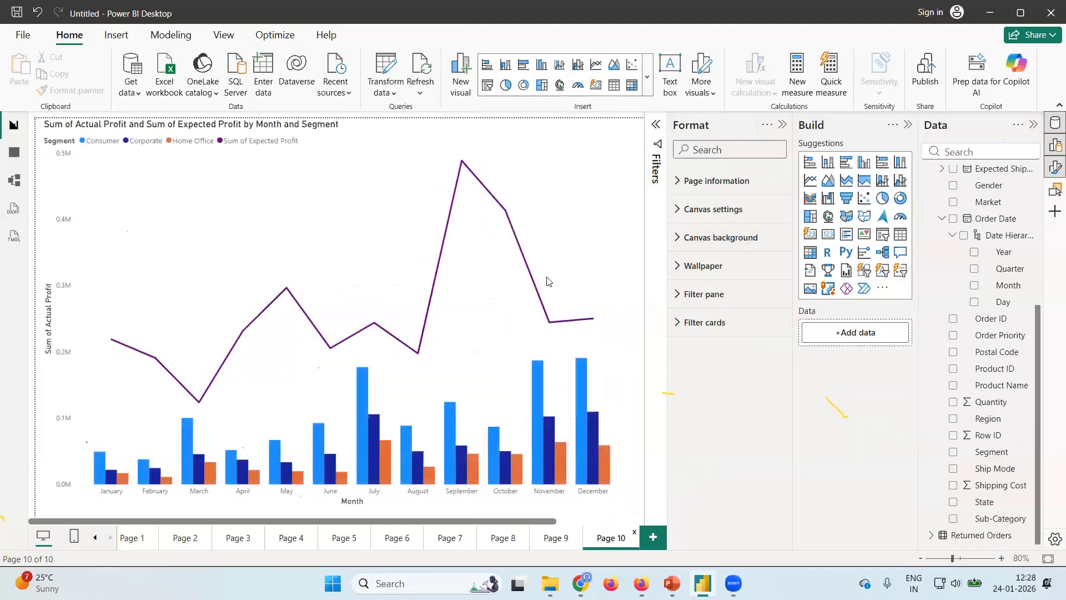
click(567, 233)
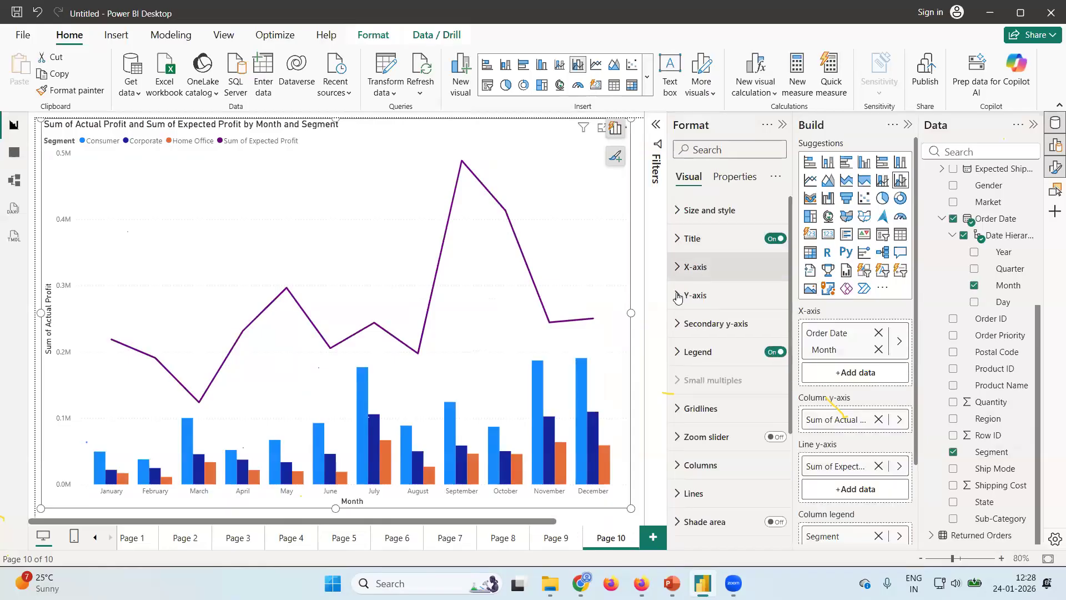
click(696, 295)
click(701, 365)
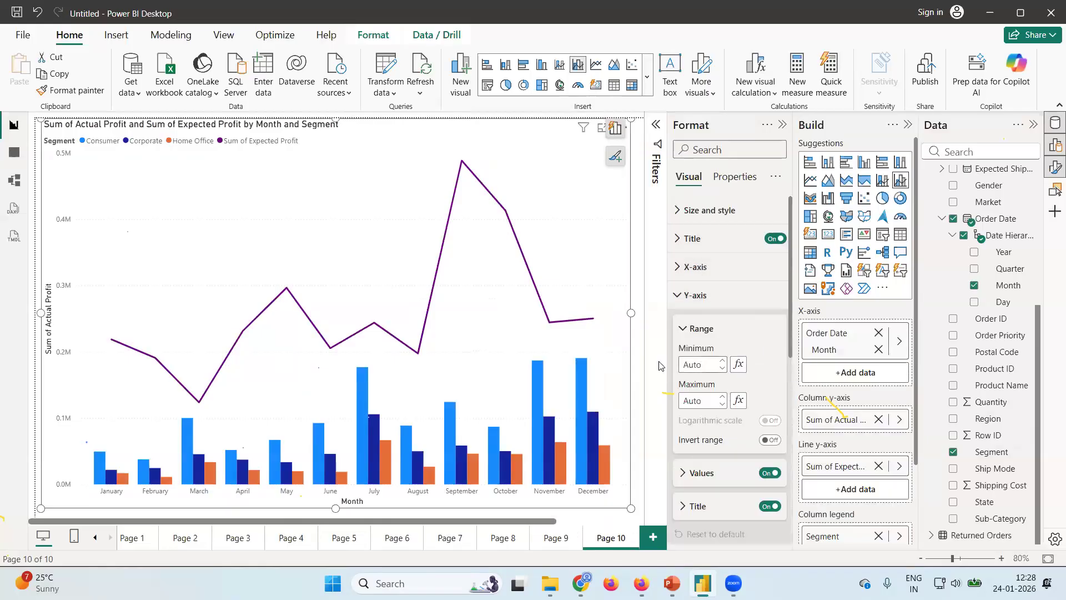
text(0)
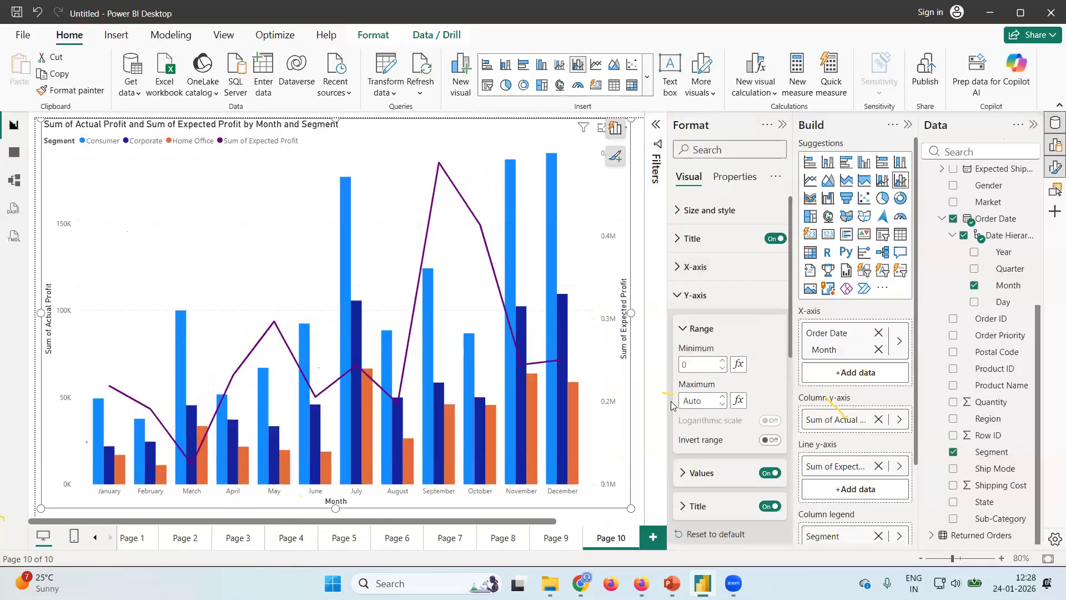
click(704, 401)
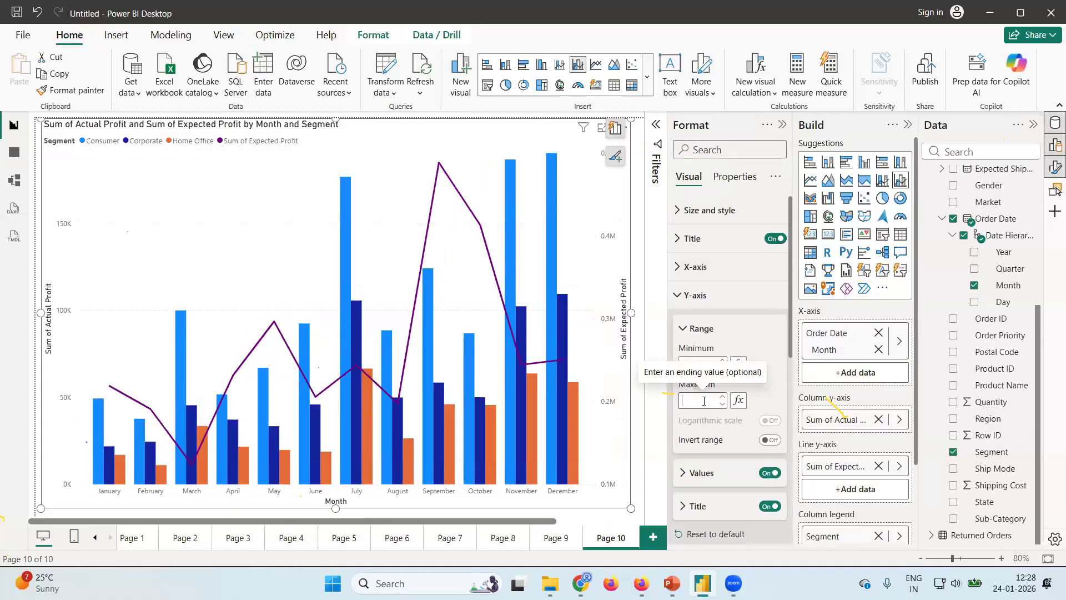
text(50000)
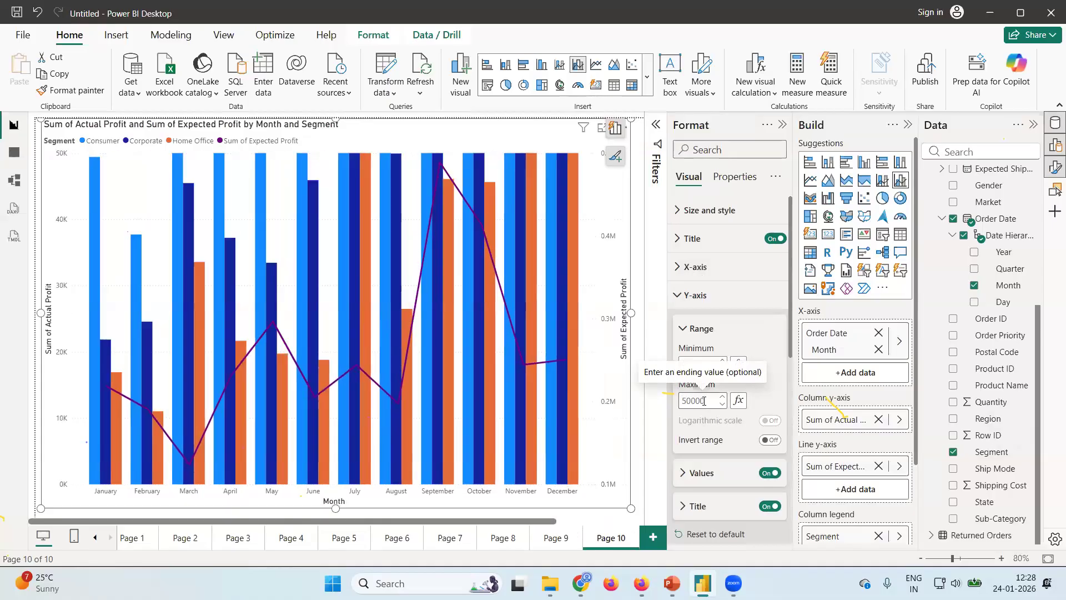
text(0)
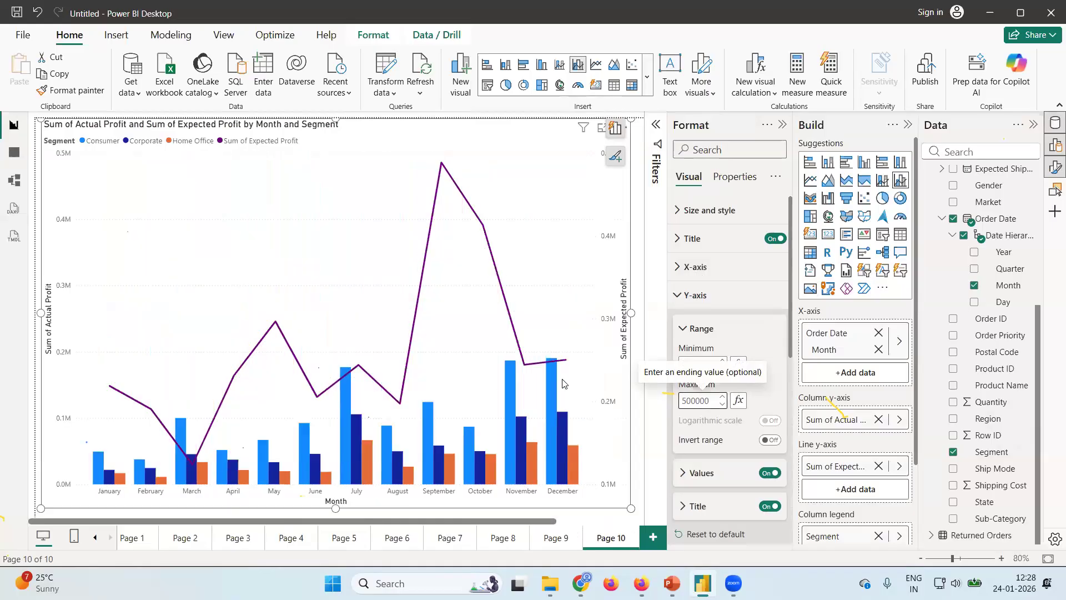
click(685, 335)
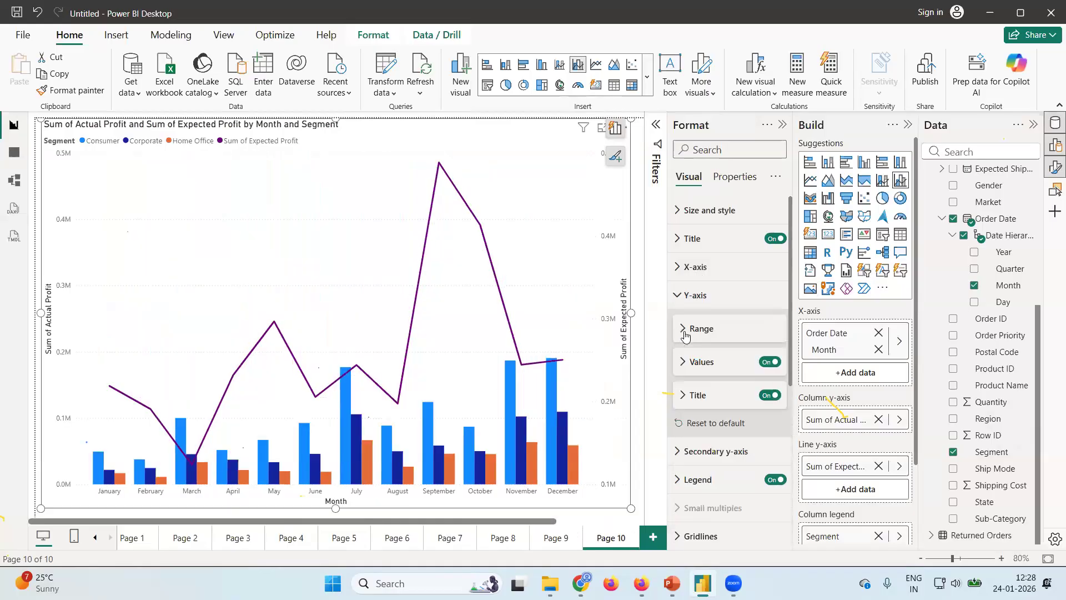
click(676, 295)
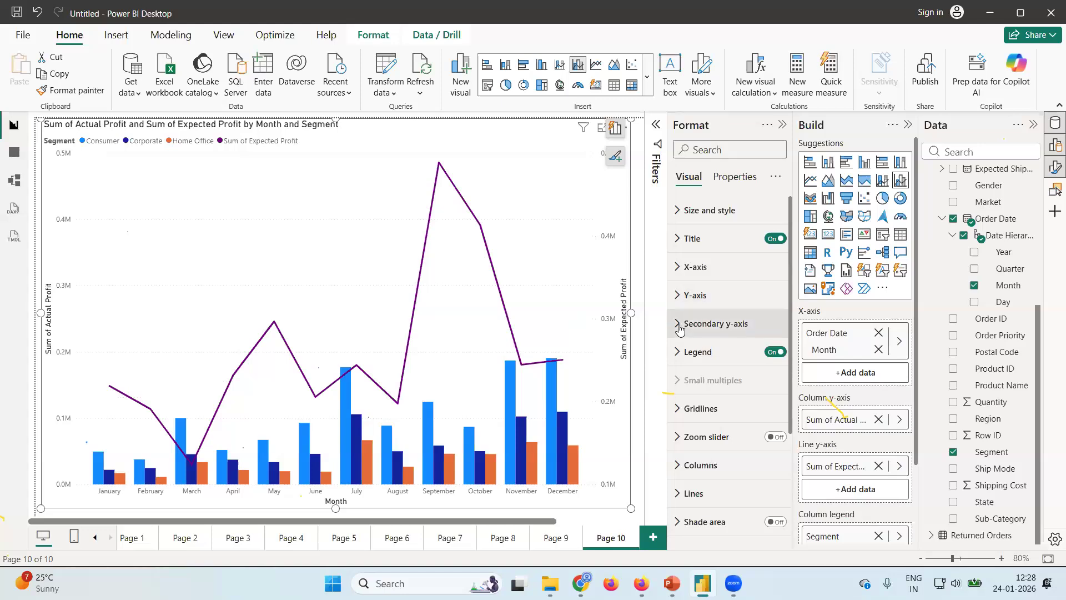
Set the secondary y-axis of the Page 10 chart to a minimum of 0 and a maximum of 500000.
click(680, 327)
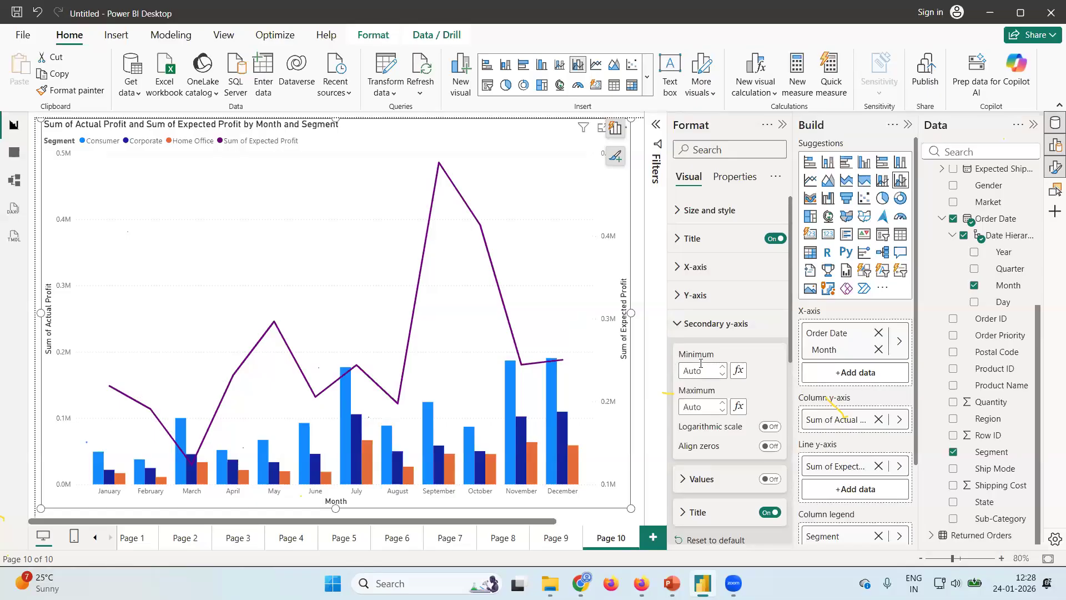
click(681, 372)
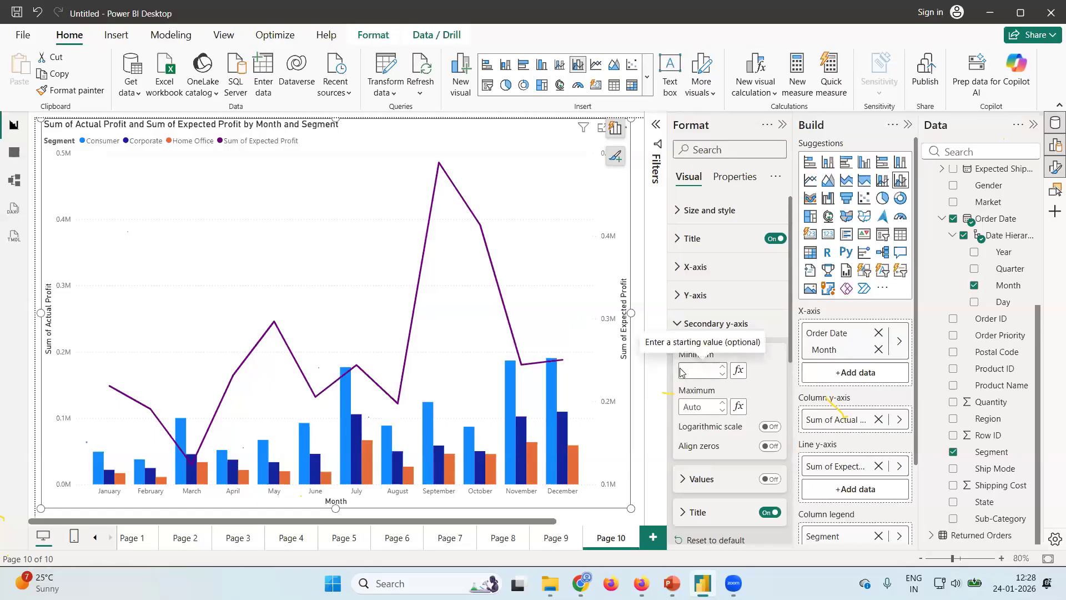
text(0)
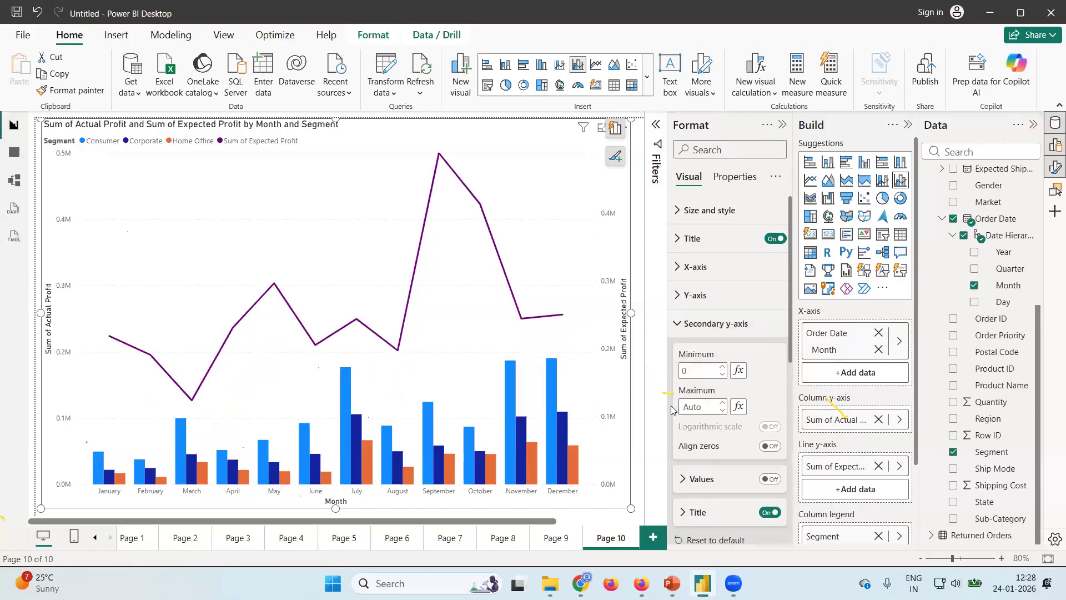
click(699, 408)
text(500000)
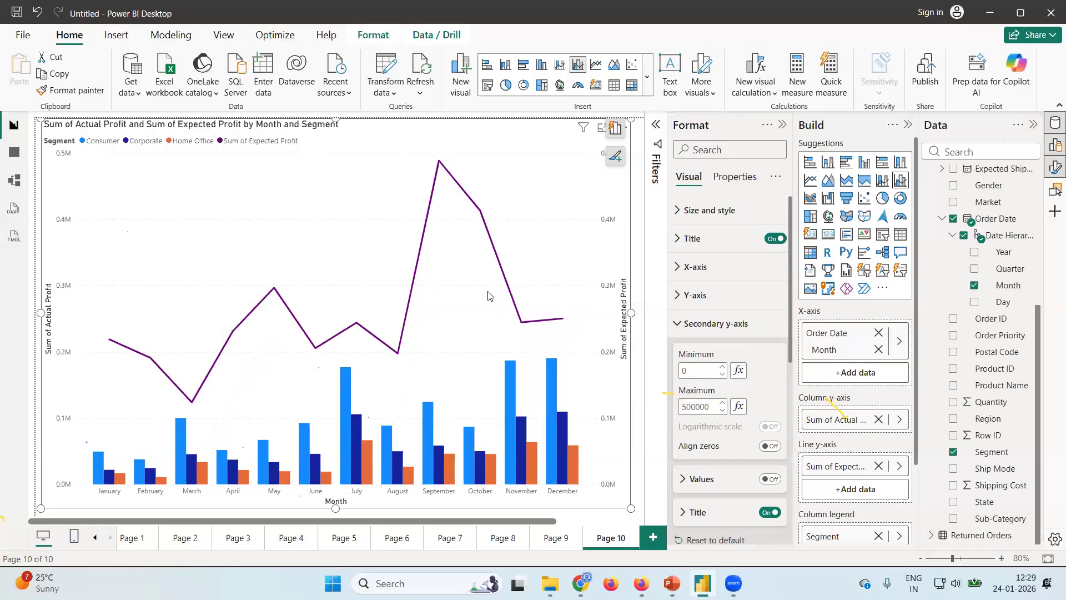
Add a new report page and insert a ribbon chart on it.
mouse_move(490, 239)
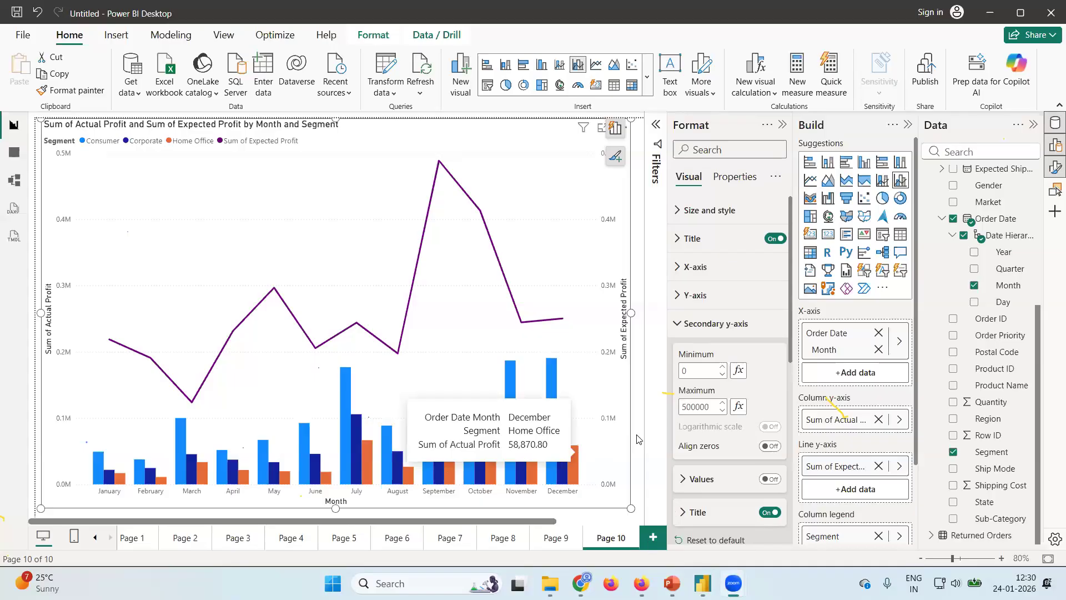
click(653, 538)
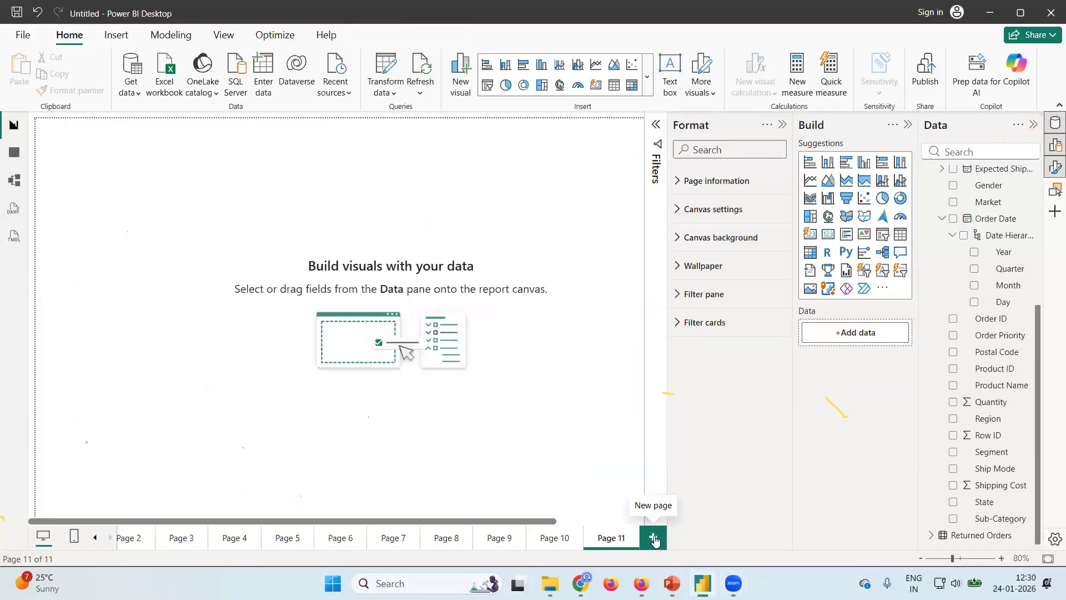
click(810, 201)
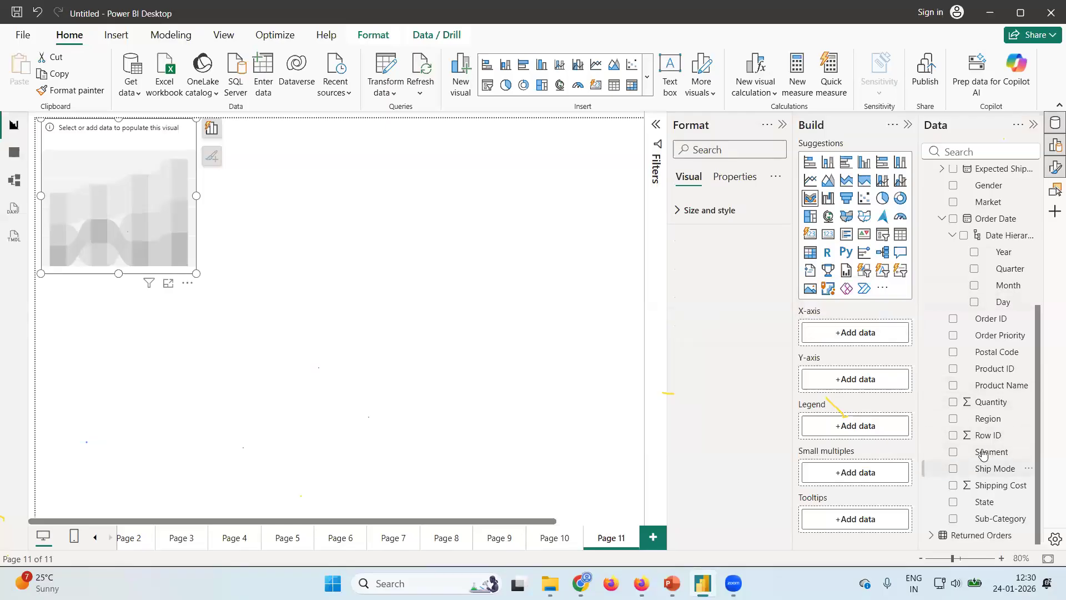
Plot Actual Profit by Order Date Month in the ribbon chart, with Category as the legend.
click(974, 286)
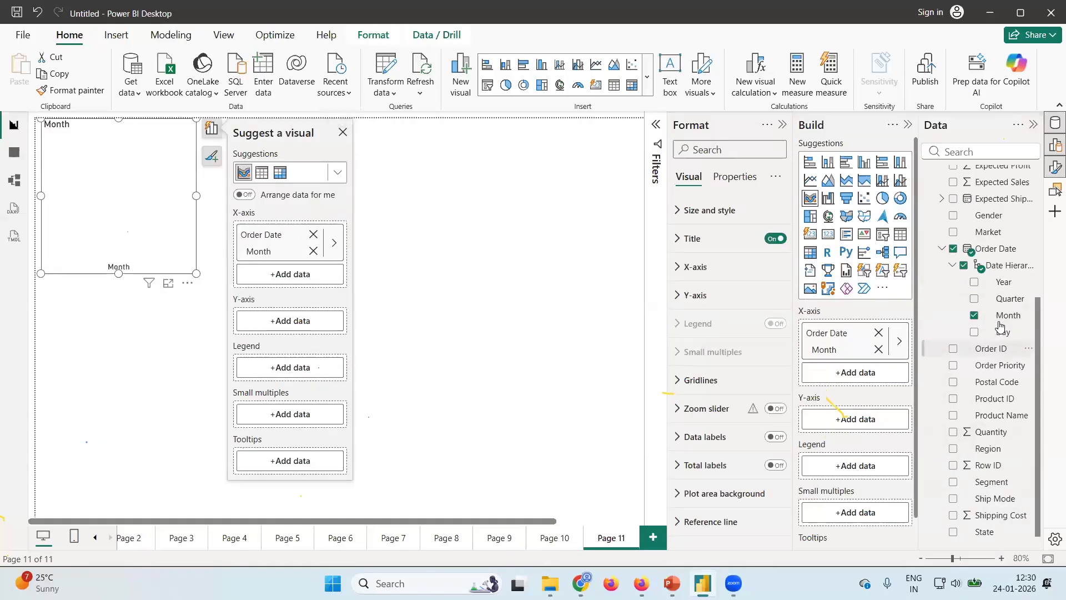
scroll(997, 325, up, 4)
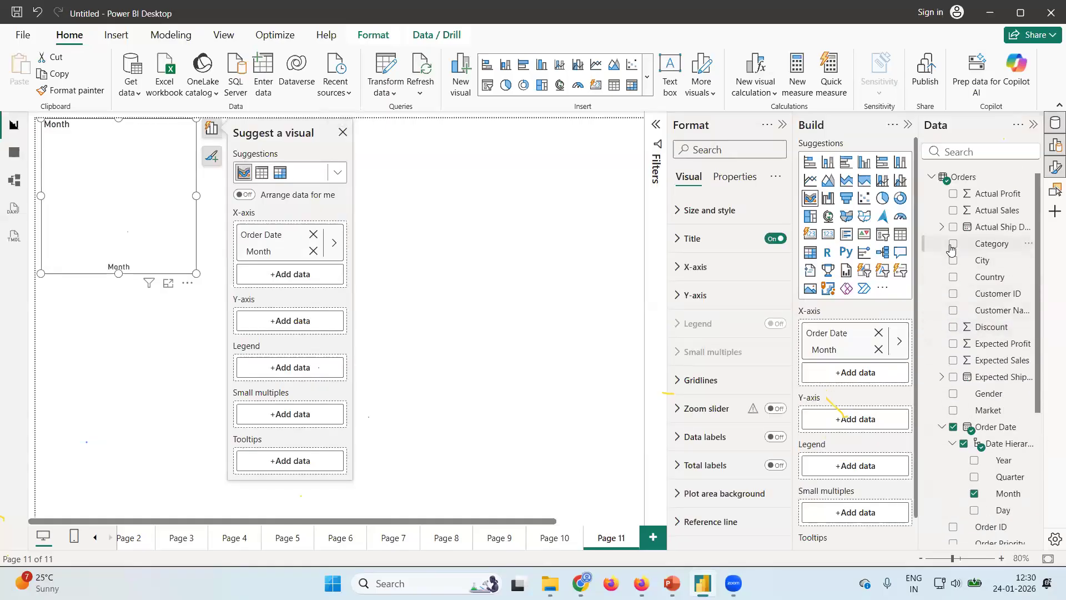
click(953, 194)
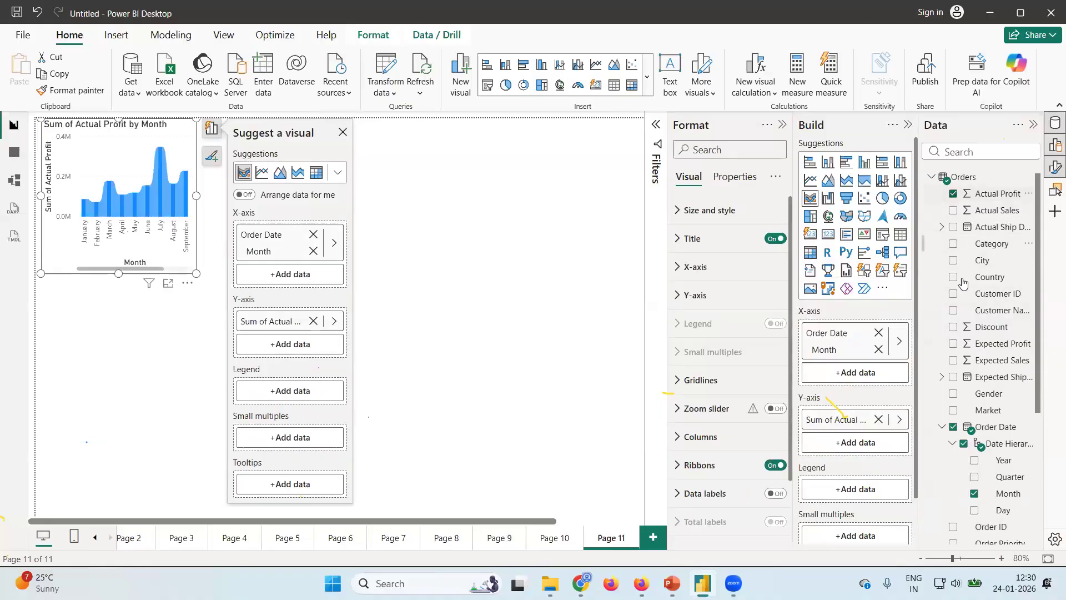
click(954, 244)
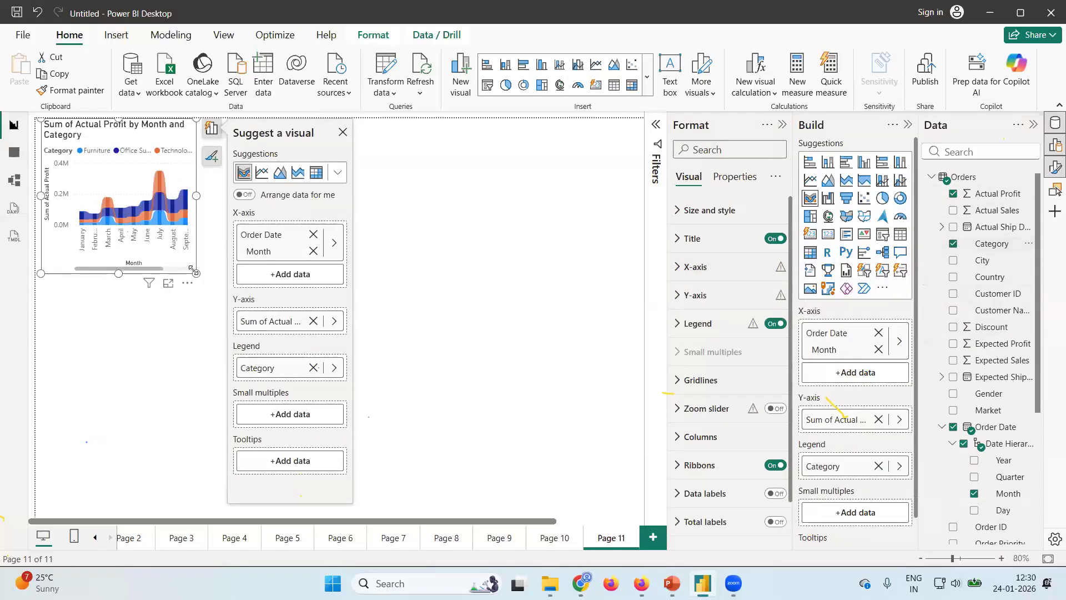
Enlarge the ribbon chart to fill the visible canvas and nudge it to the canvas edge.
drag(195, 273, 635, 509)
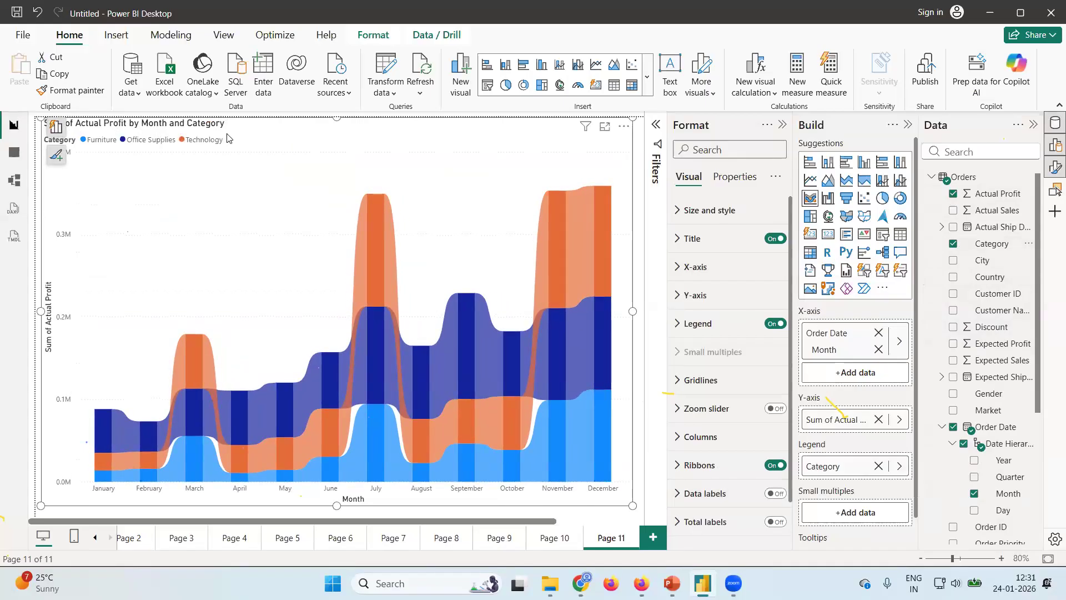
mouse_move(380, 268)
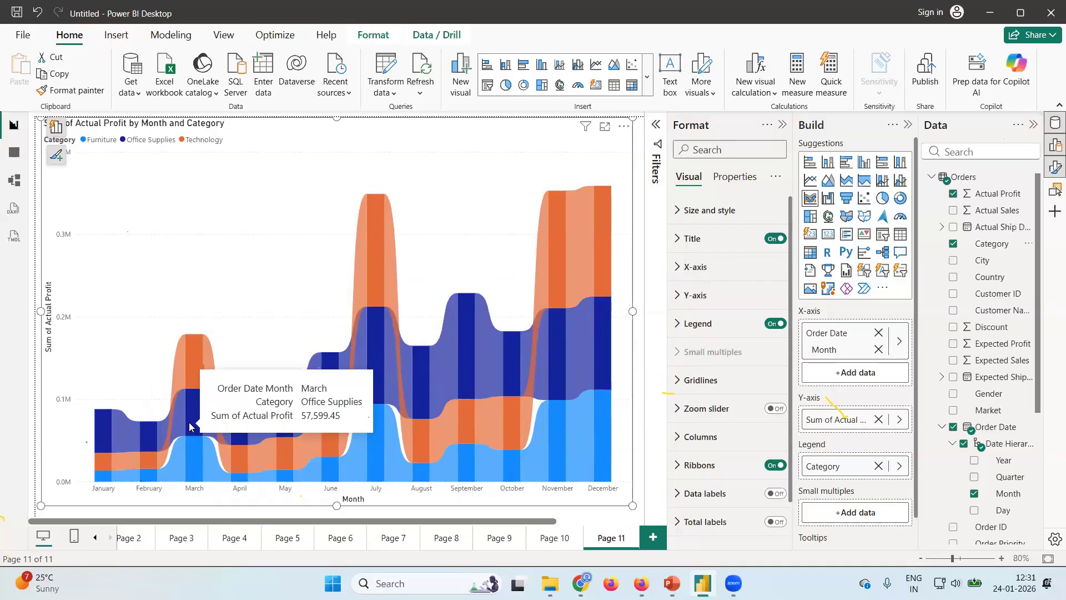
drag(189, 426, 176, 281)
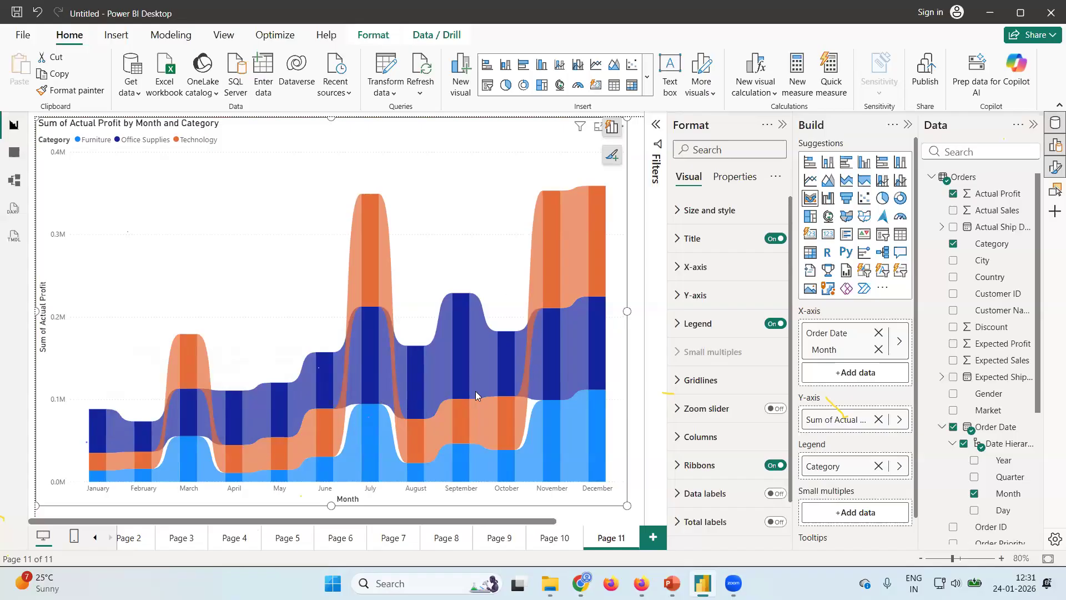
Recolour the Technology columns of the ribbon chart, trying purple and light pink before settling on light yellow.
click(677, 438)
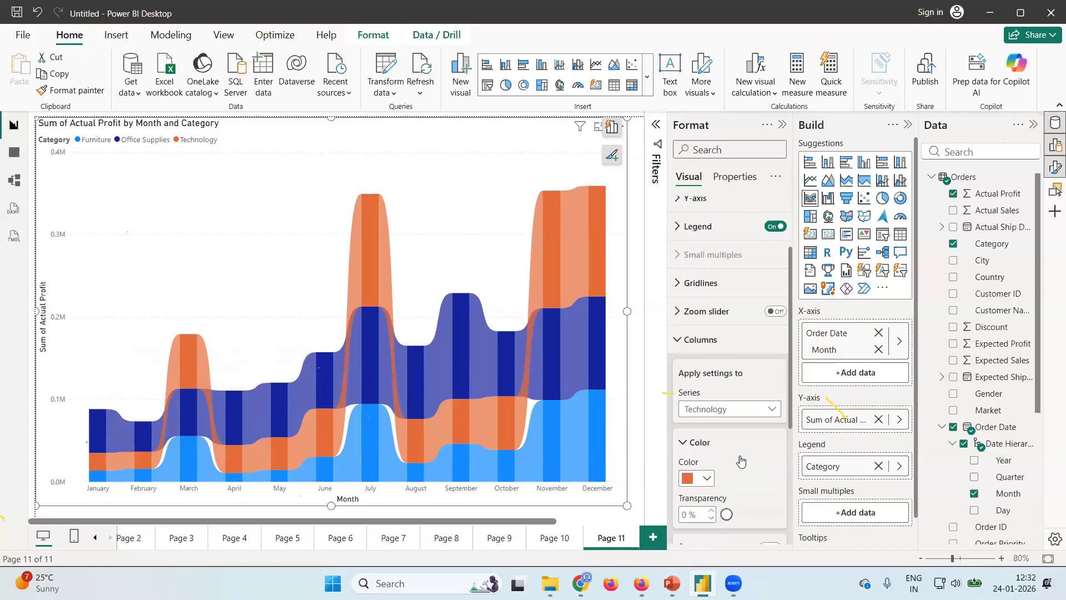
scroll(739, 467, down, 3)
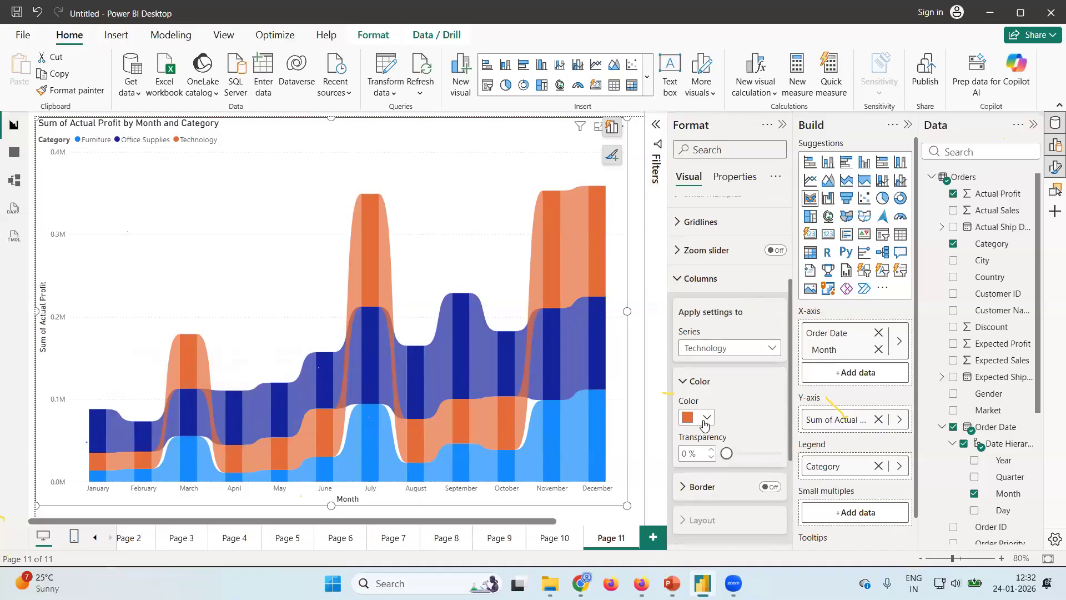
click(705, 420)
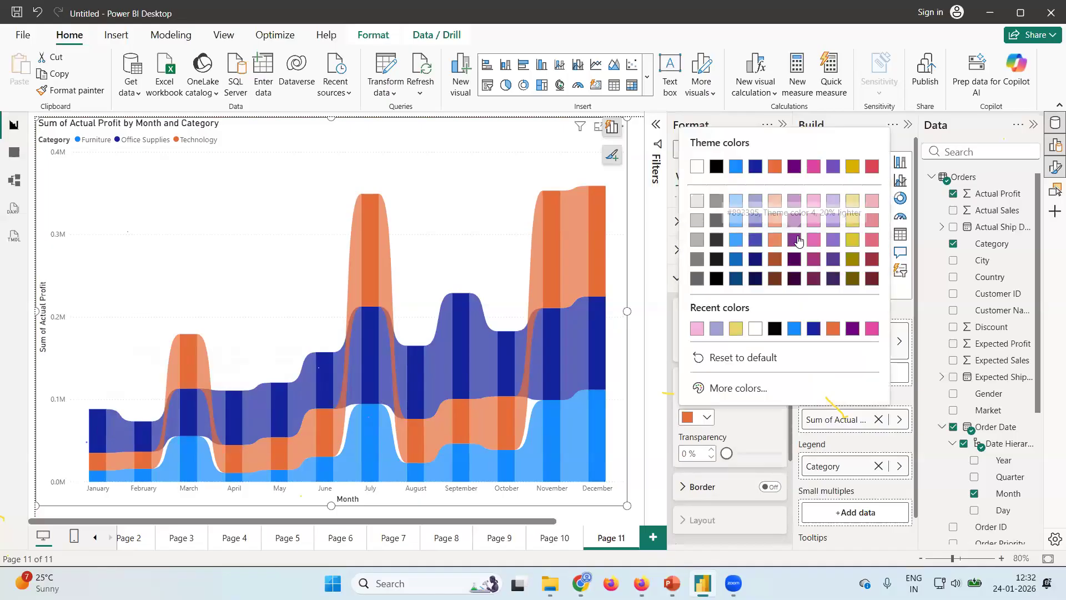
click(794, 239)
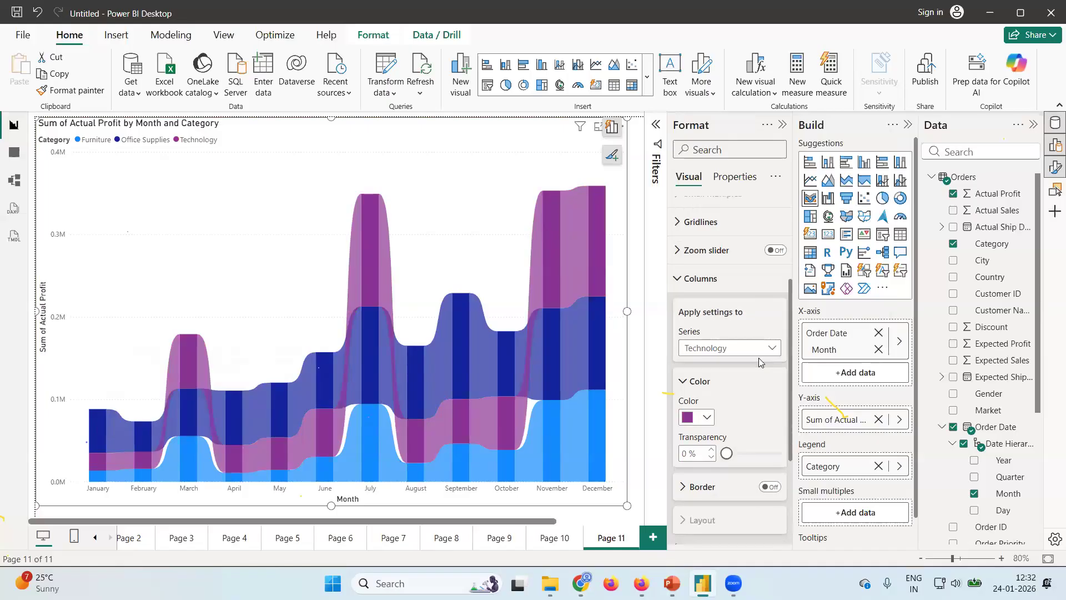
click(707, 418)
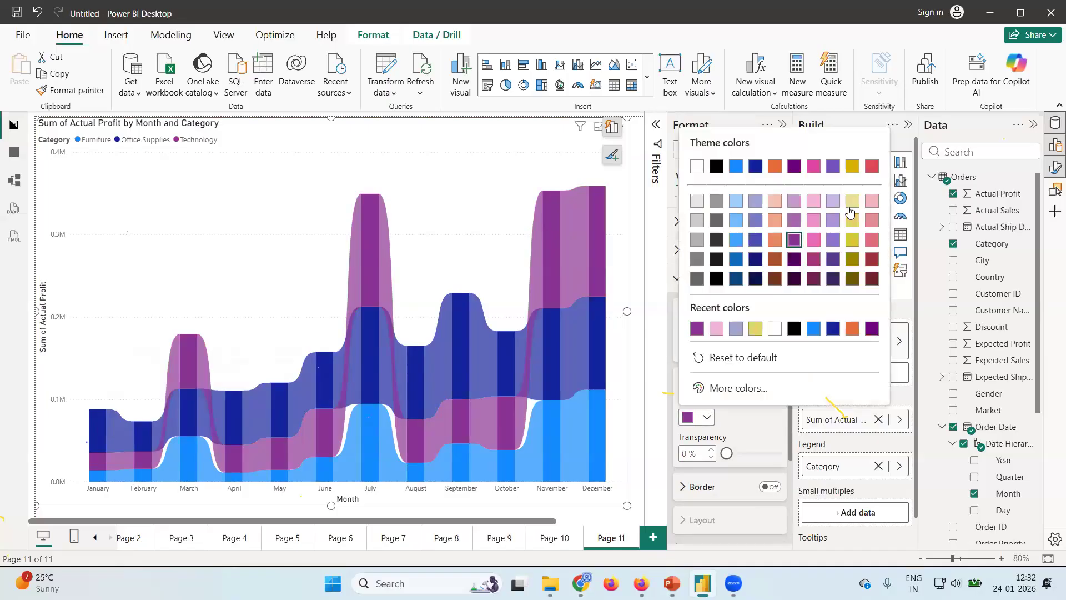
click(872, 203)
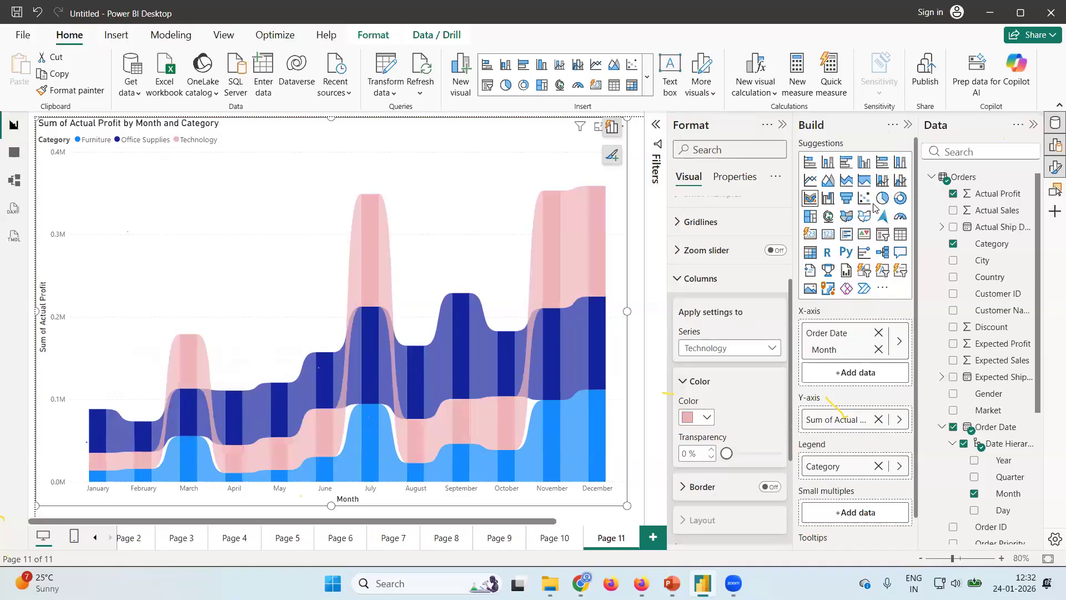
click(707, 419)
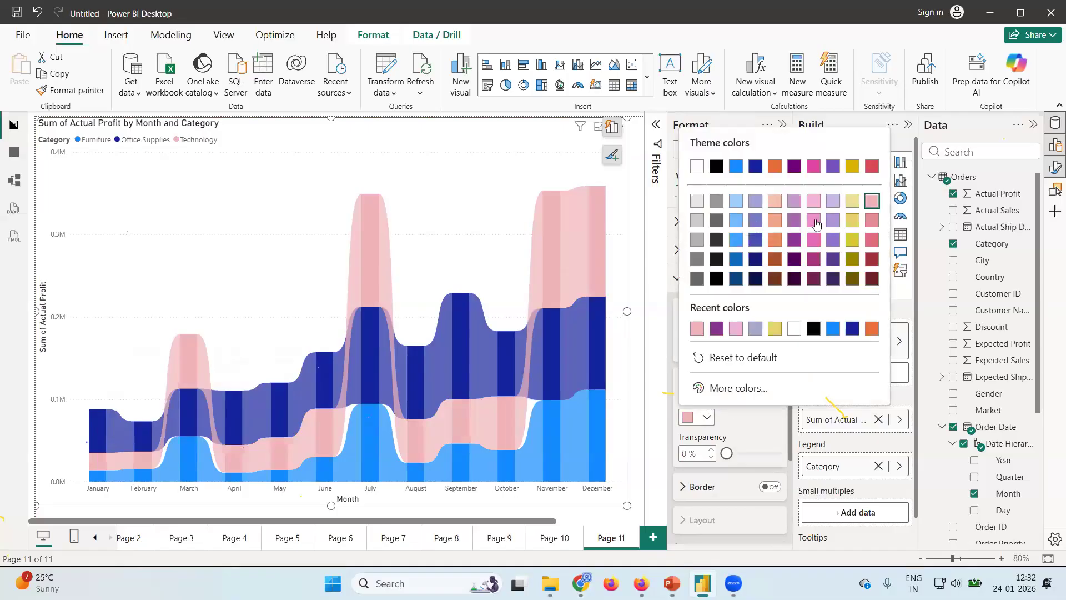
click(852, 222)
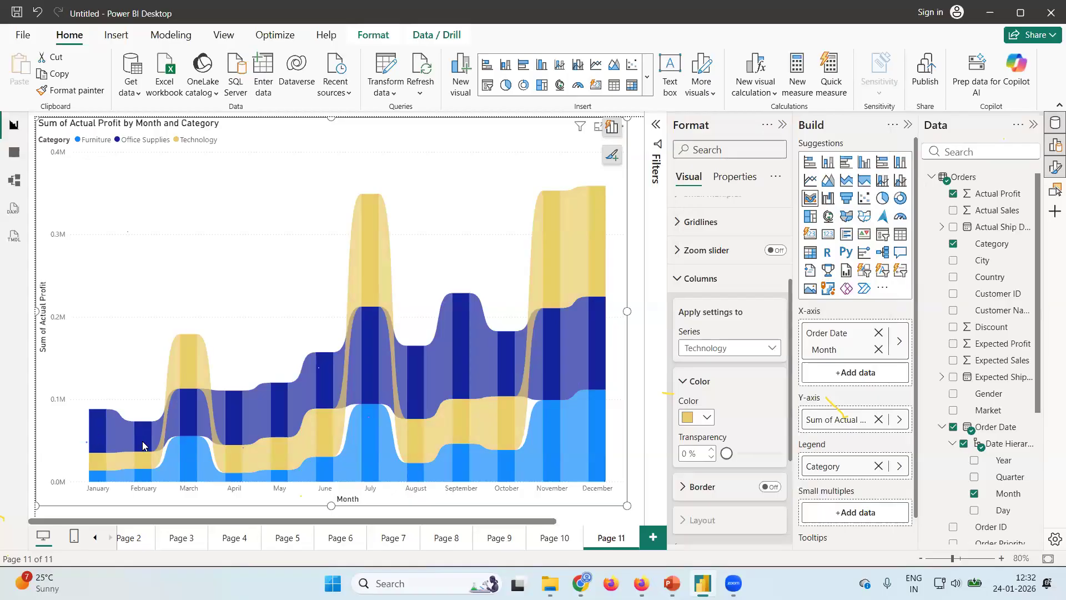
Examine the ribbon chart's profit details by category for the early months and September.
mouse_move(133, 429)
mouse_move(99, 434)
mouse_move(125, 431)
mouse_move(457, 363)
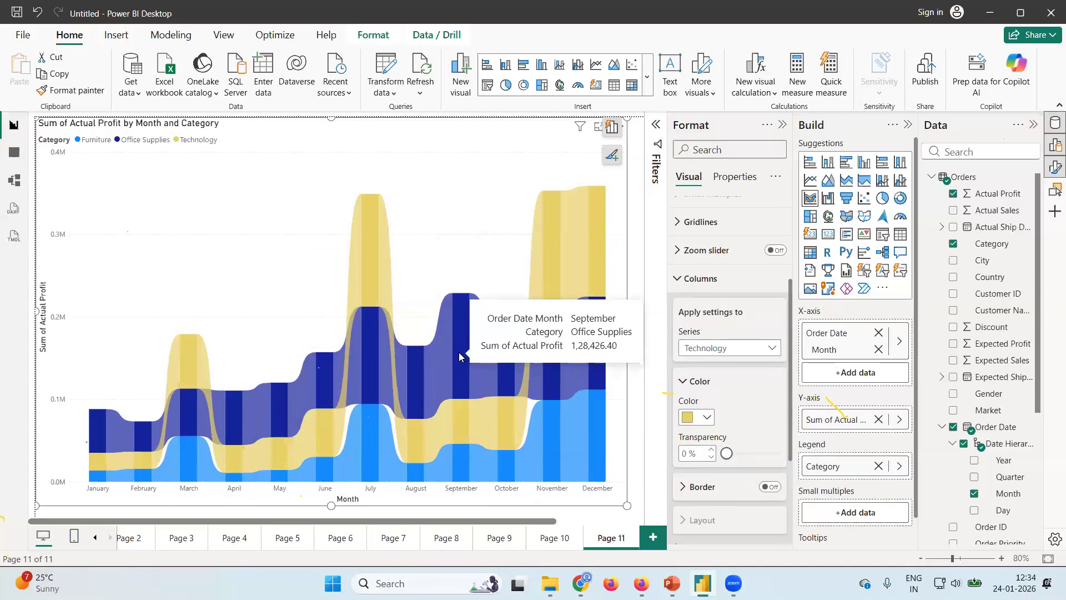
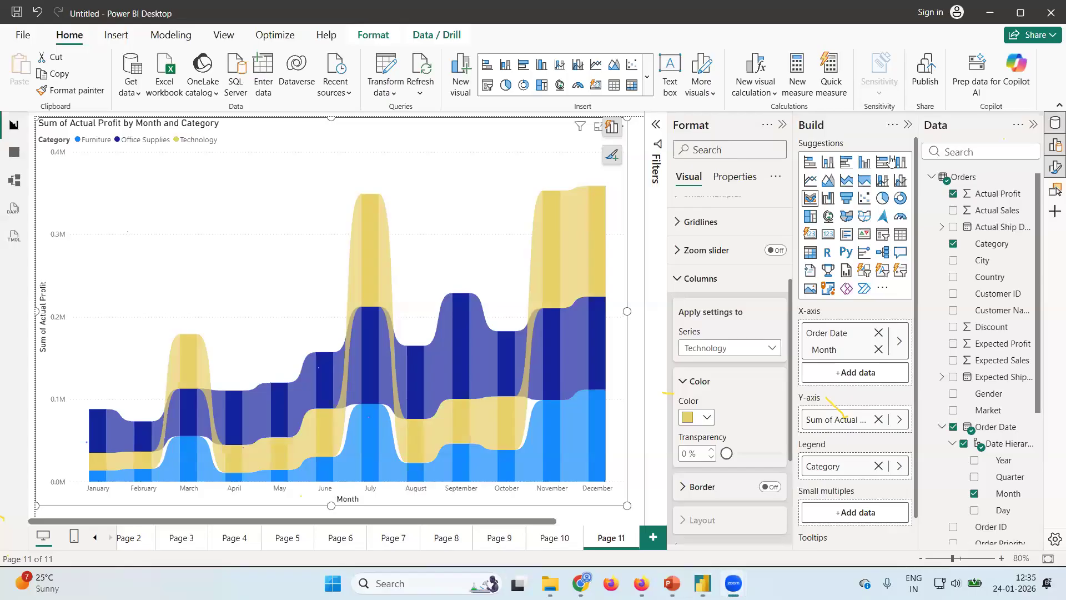
Try converting the ribbon chart to a waterfall chart and undo the conversion.
click(829, 201)
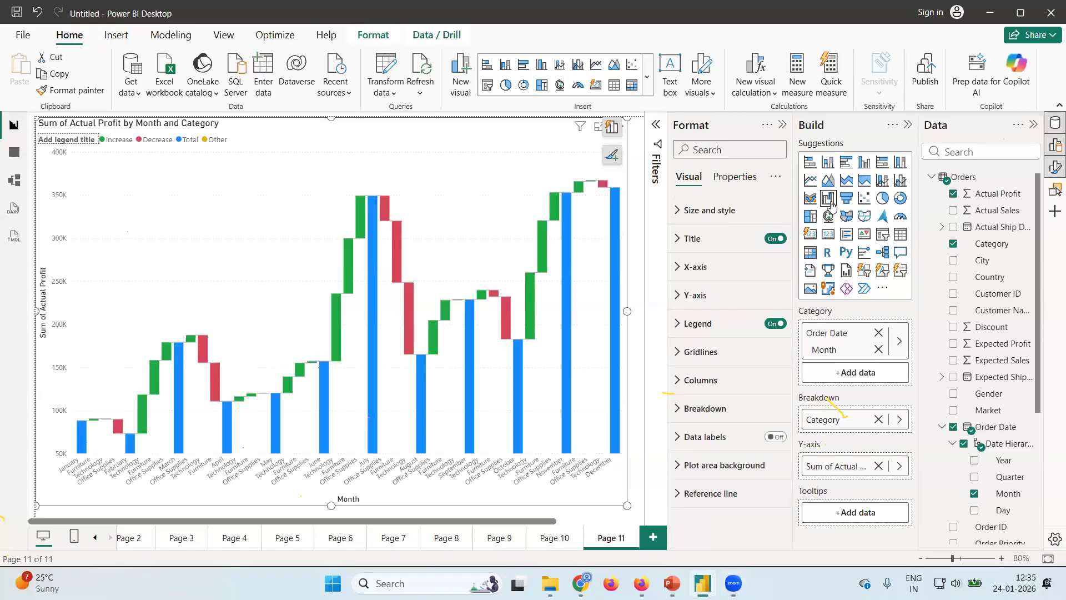
key(ctrl+z)
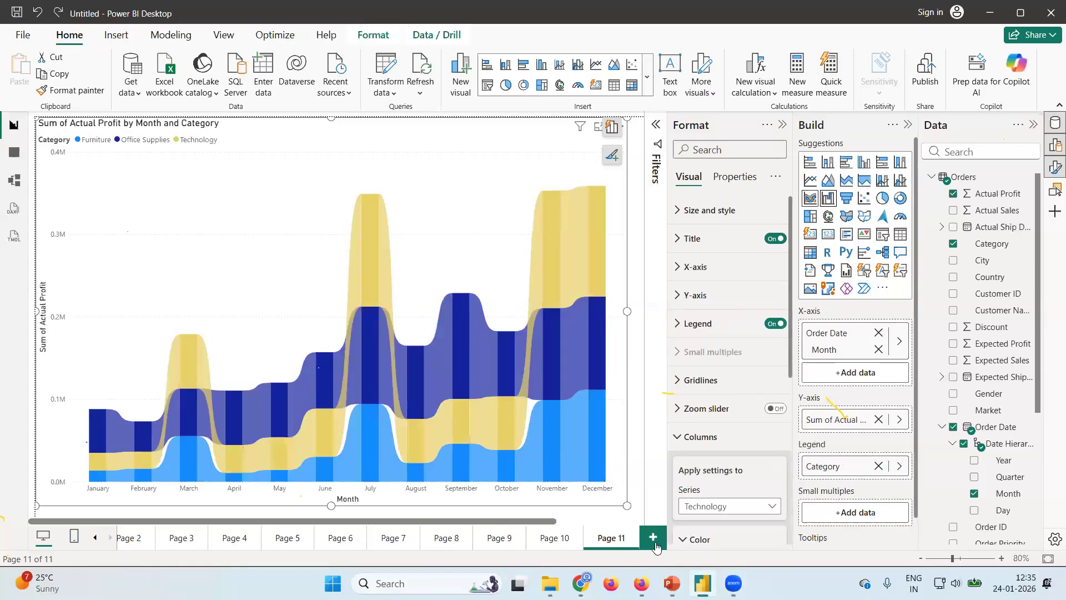
Insert a waterfall chart on a new page, with Order Date Month as the category and Actual Profit on the Y-axis.
click(656, 544)
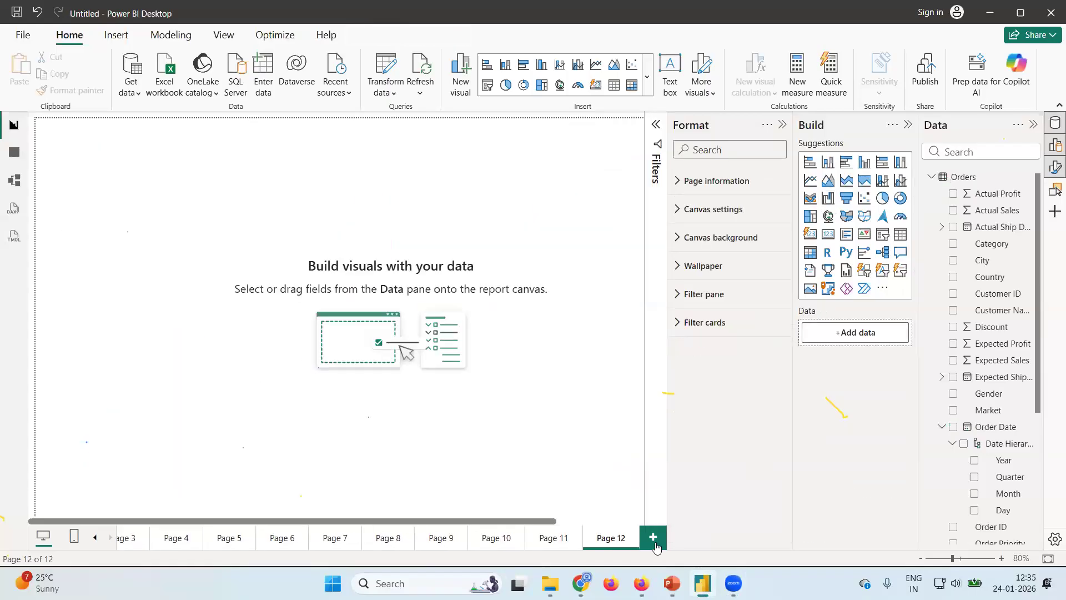
click(828, 199)
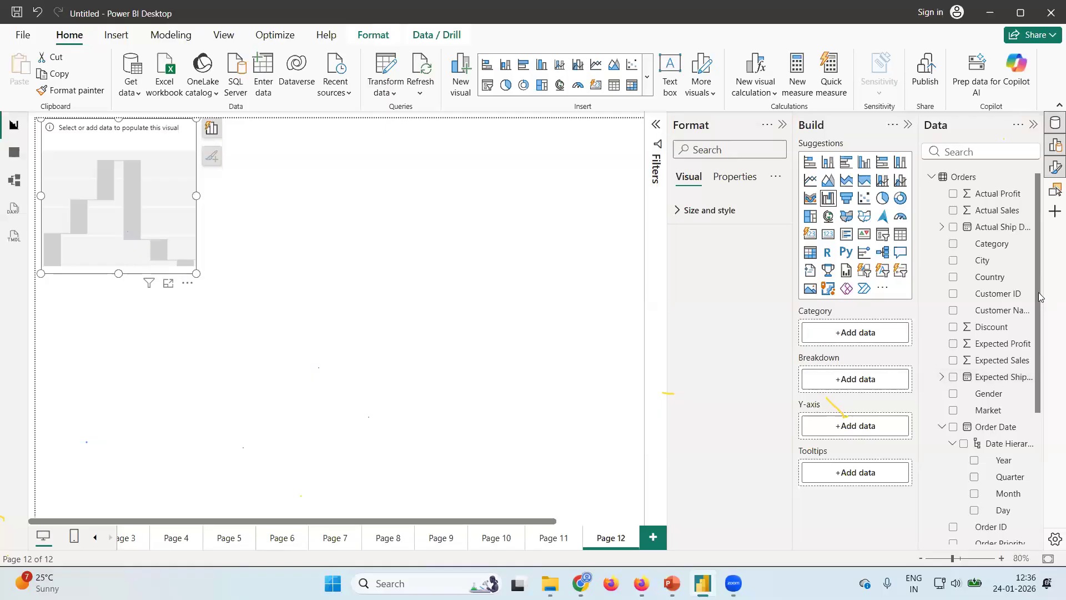
scroll(989, 389, down, 3)
scroll(988, 388, up, 3)
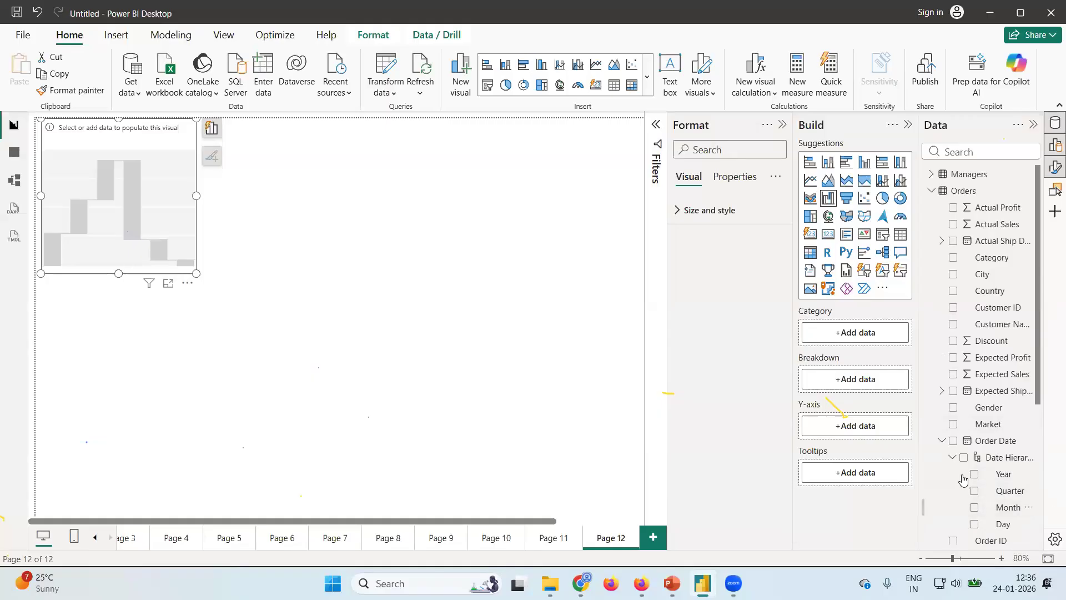
click(974, 491)
click(976, 500)
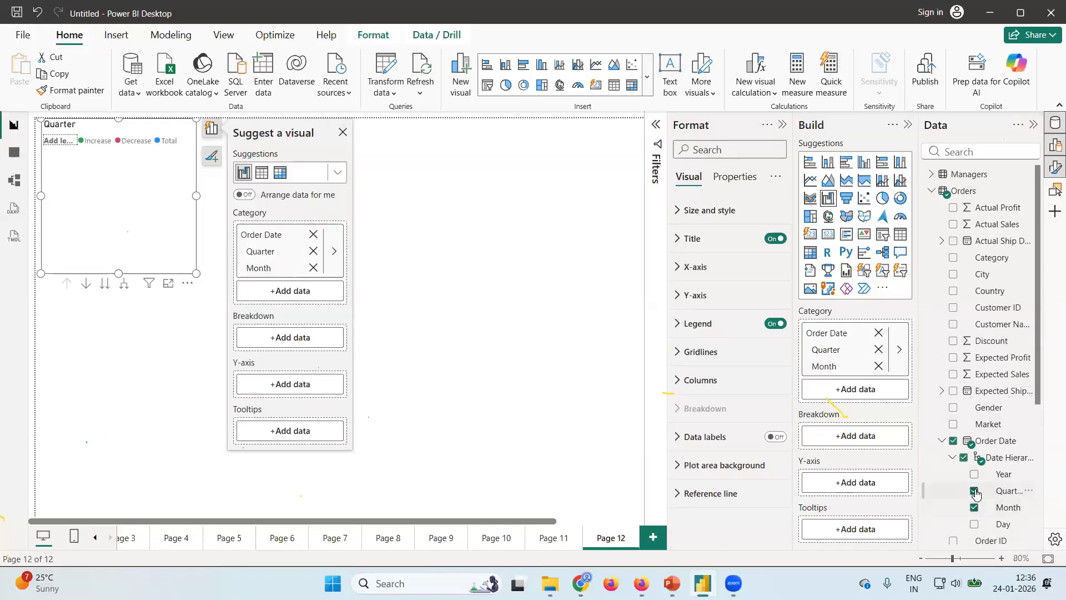
click(975, 492)
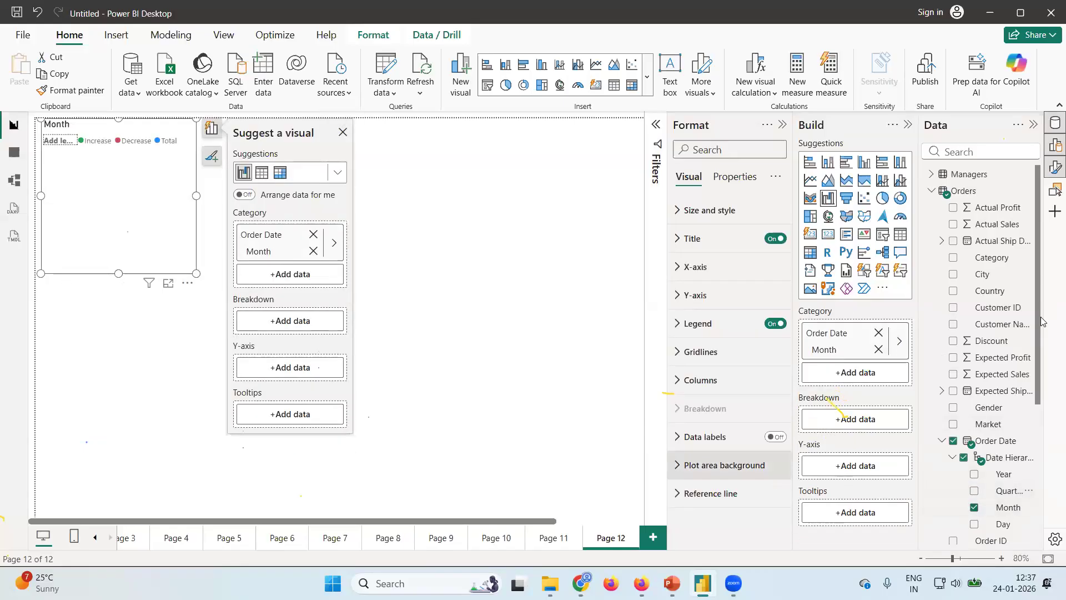
click(952, 209)
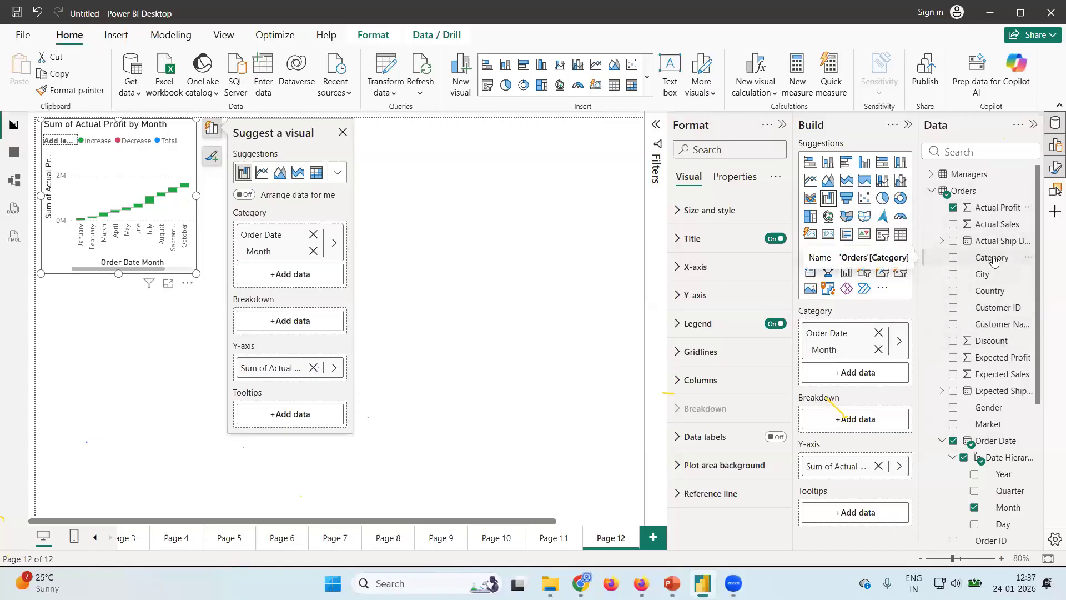
Break the waterfall chart down by Category and enlarge it to fill the visible canvas.
drag(993, 260, 864, 420)
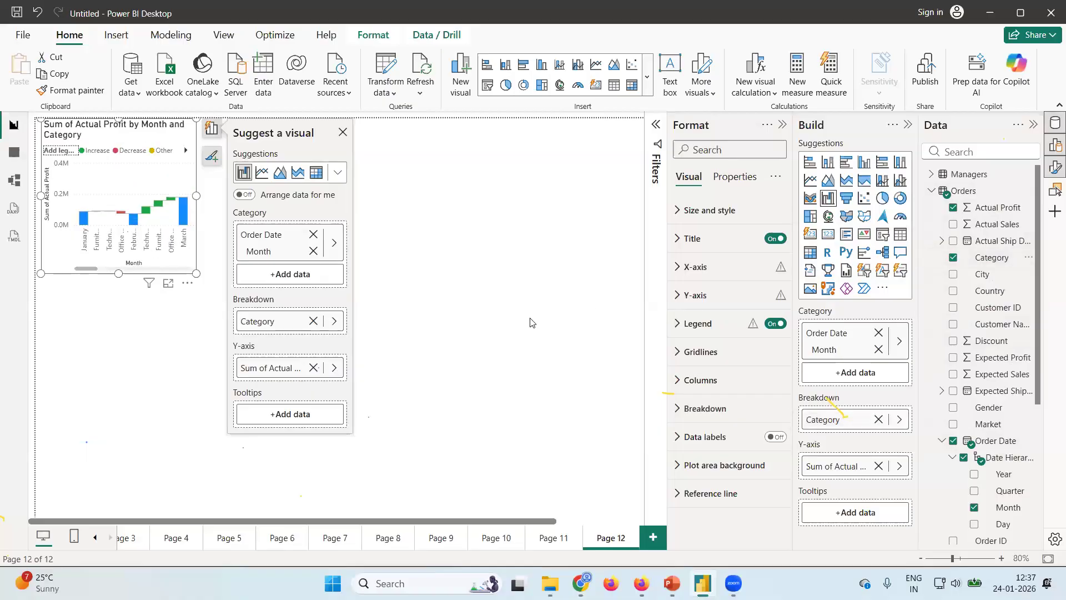
drag(196, 273, 638, 508)
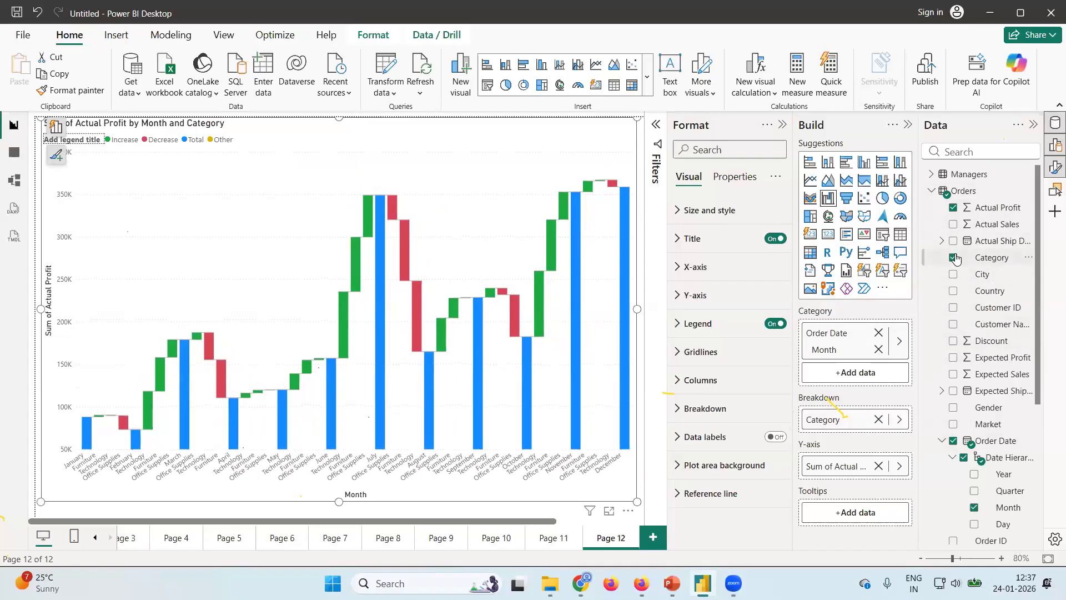
Replace the waterfall chart's Category breakdown with Region and shift the chart to the canvas edge.
click(878, 420)
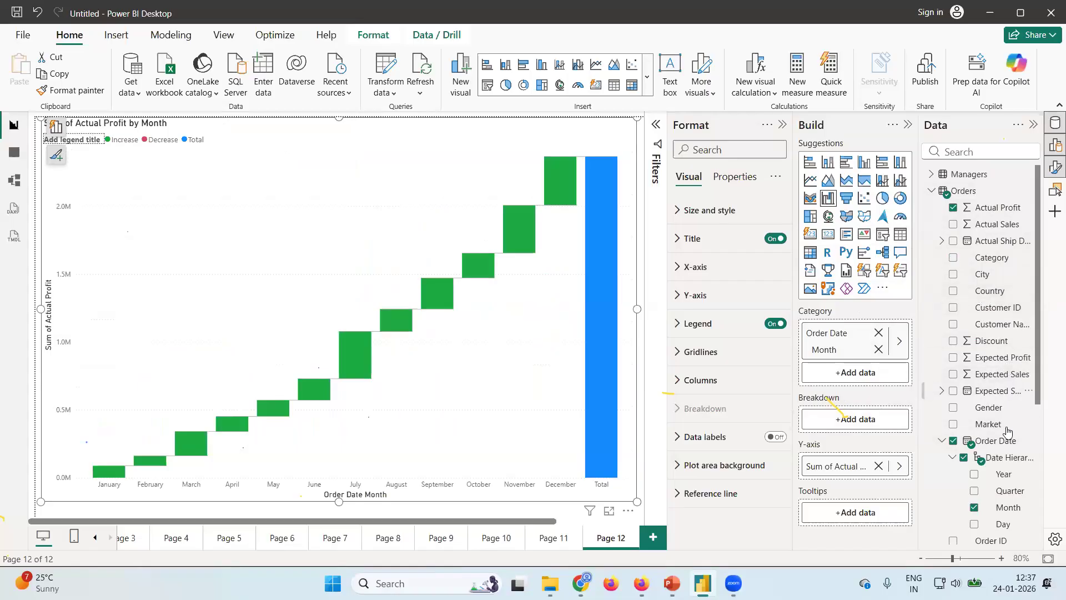
scroll(1008, 430, down, 3)
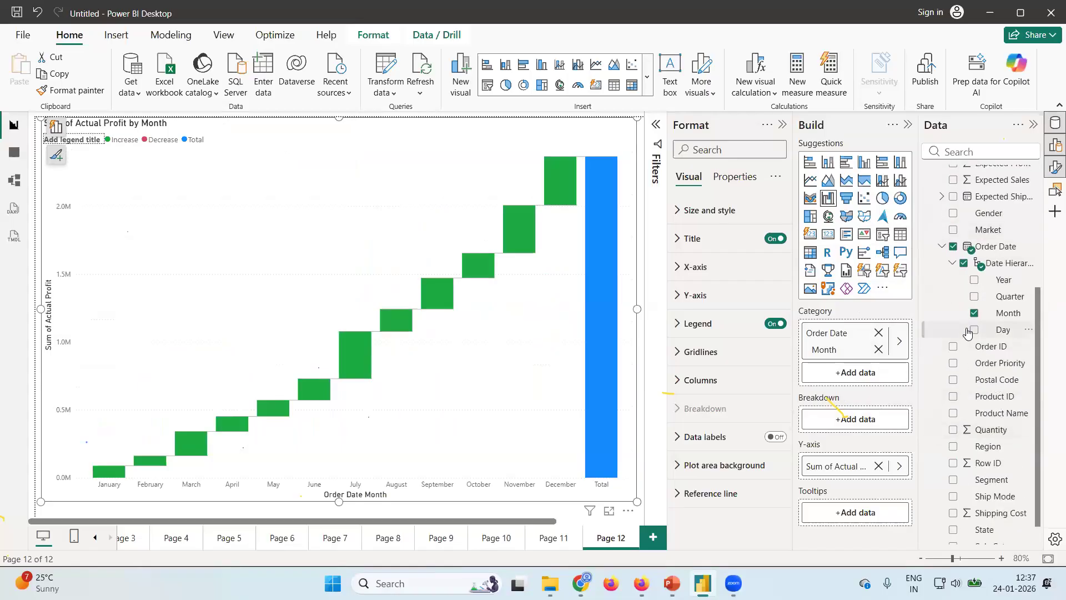
drag(986, 451, 873, 418)
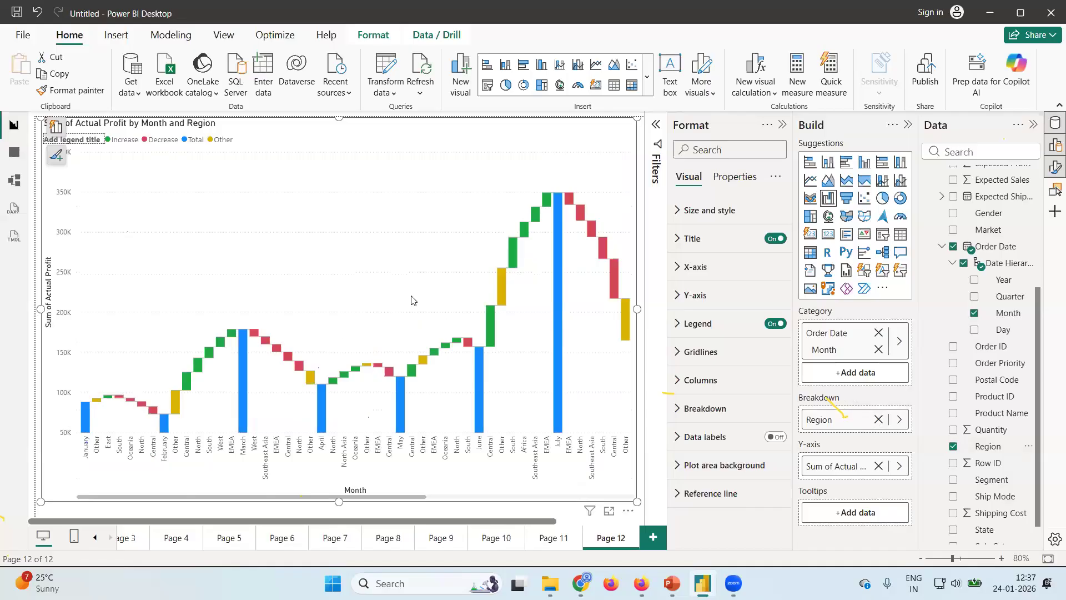
drag(331, 142, 328, 218)
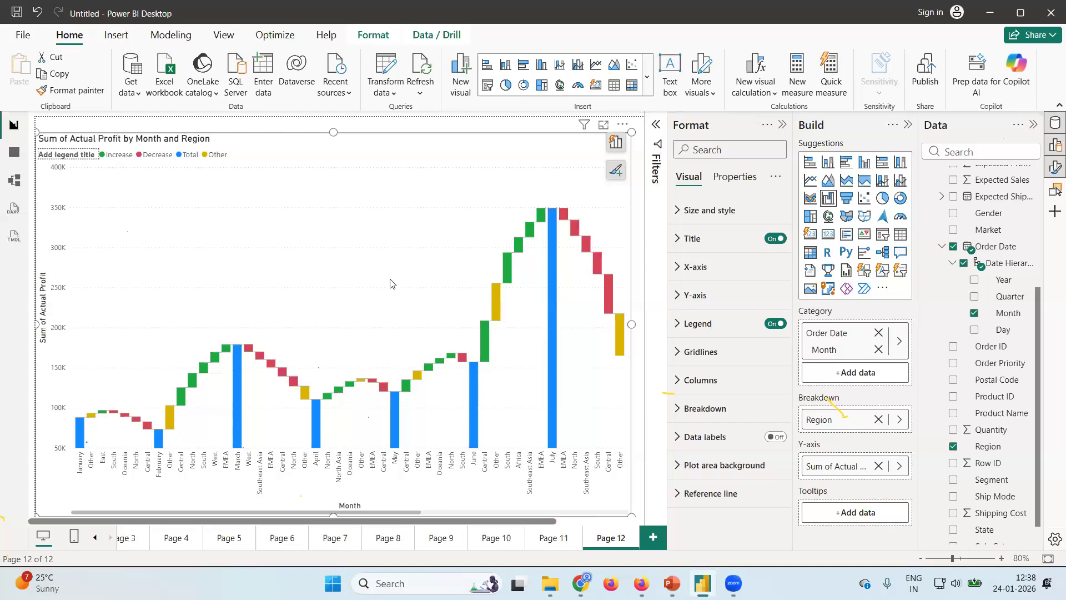
Examine the waterfall chart's monthly profit totals and regional increases and decreases from January through December.
scroll(392, 278, down, 1)
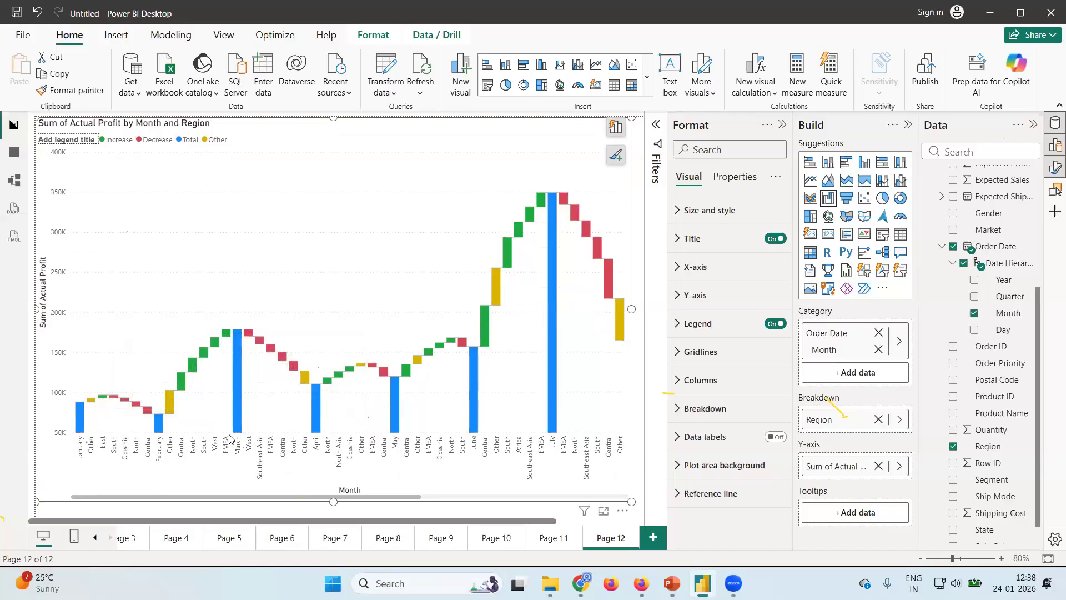
mouse_move(170, 400)
mouse_move(81, 415)
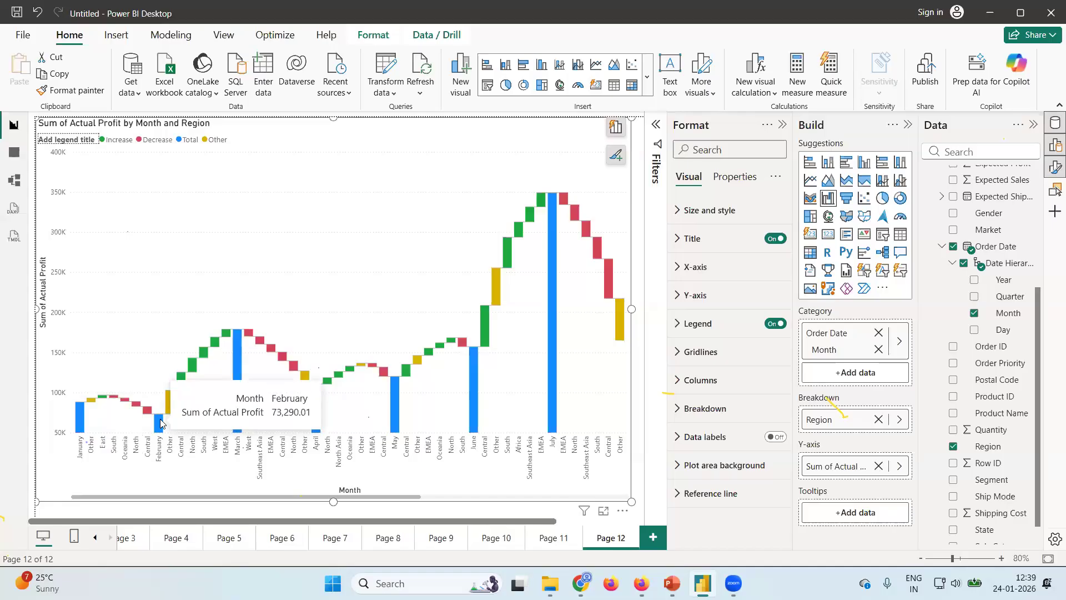
mouse_move(127, 396)
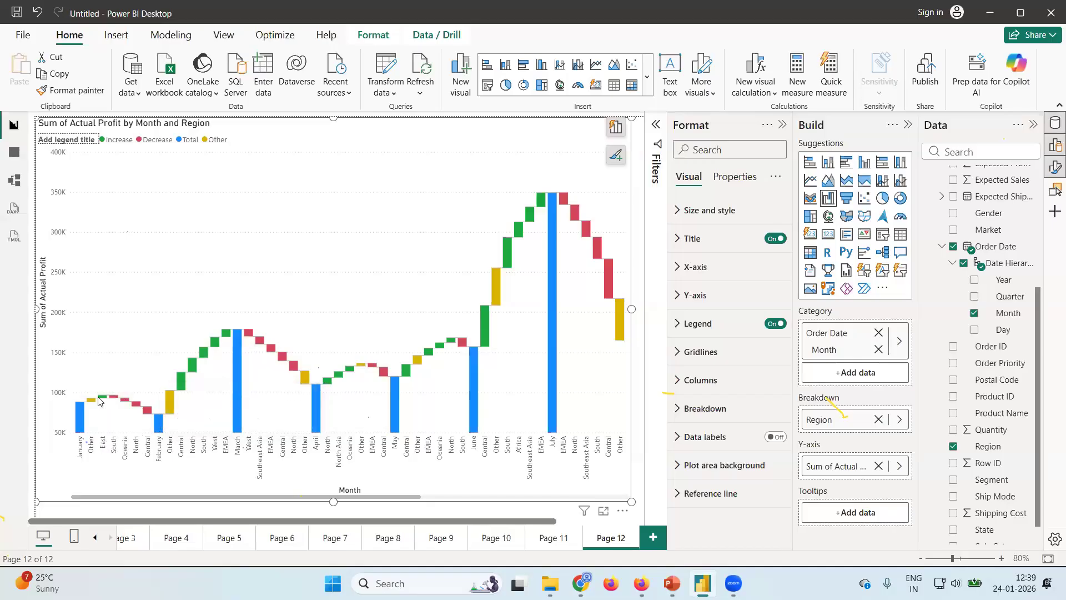
mouse_move(100, 397)
mouse_move(237, 415)
mouse_move(294, 368)
drag(406, 500, 612, 493)
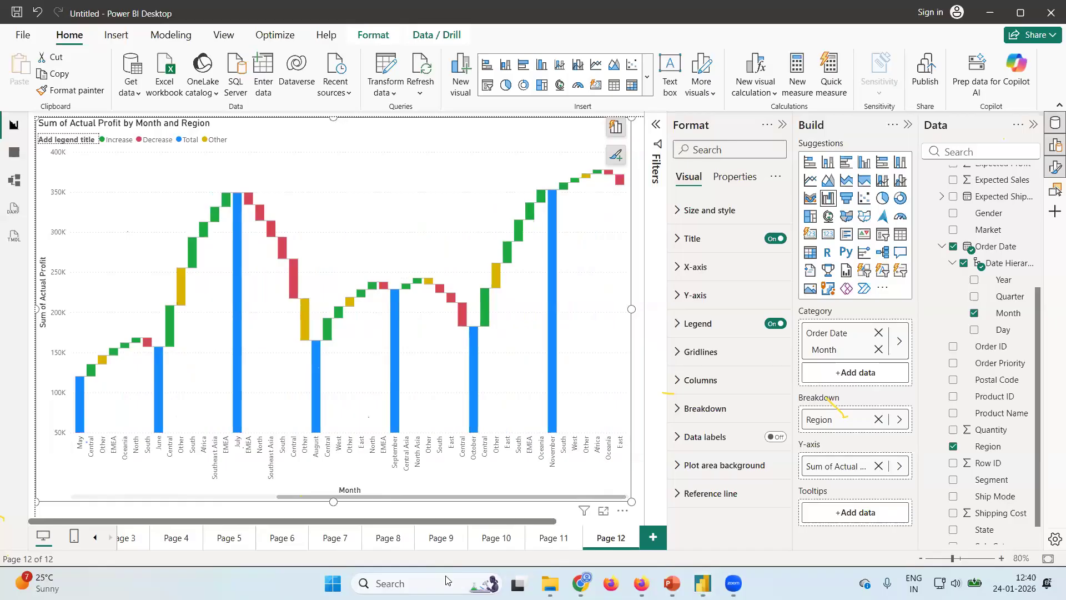
scroll(496, 391, down, 1)
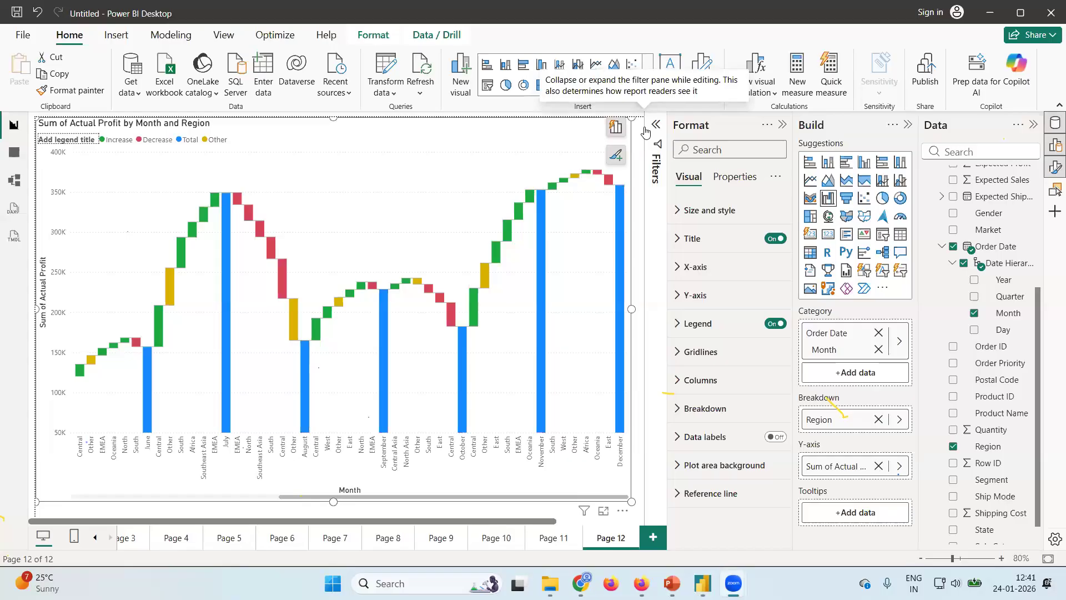
Insert a funnel chart on a new page and enlarge it to fill the visible canvas.
click(650, 538)
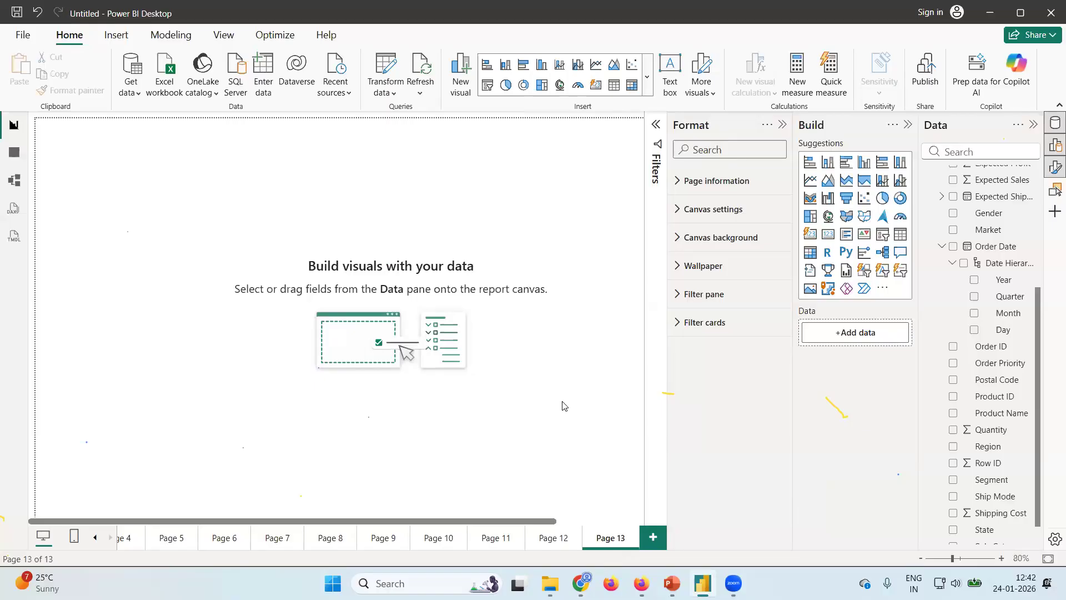
click(845, 198)
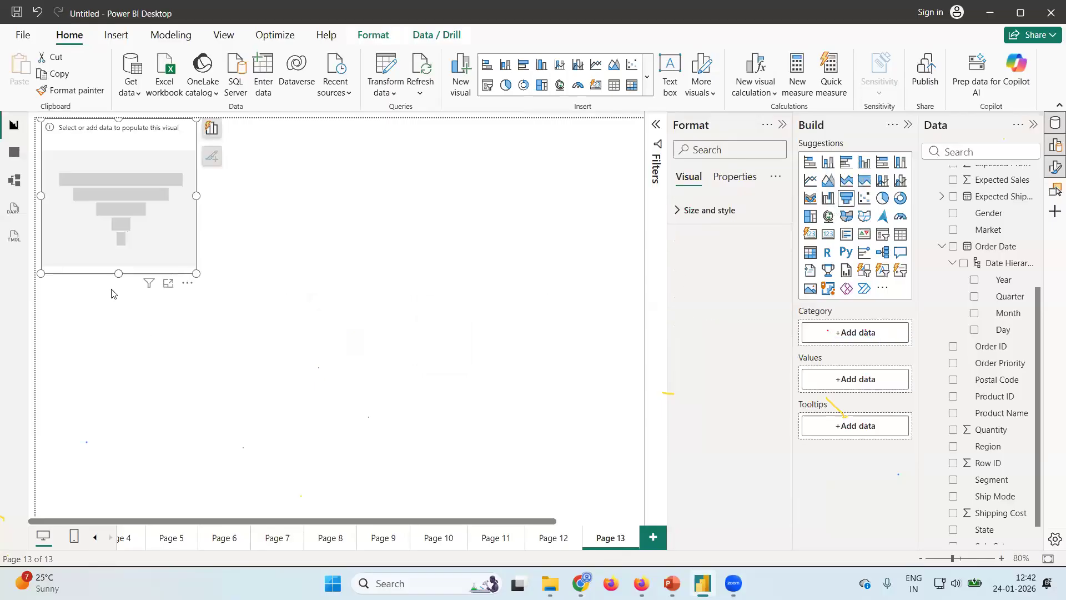
drag(197, 272, 637, 508)
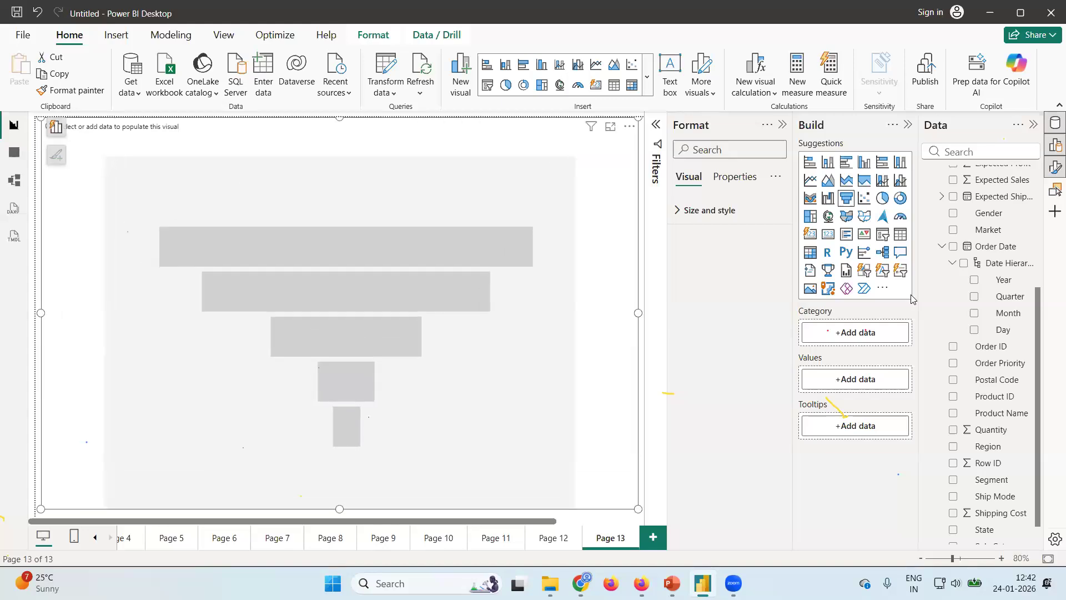
Plot Actual Sales by Sub-Category in the funnel chart and dismiss the visual suggestions.
scroll(994, 281, down, 3)
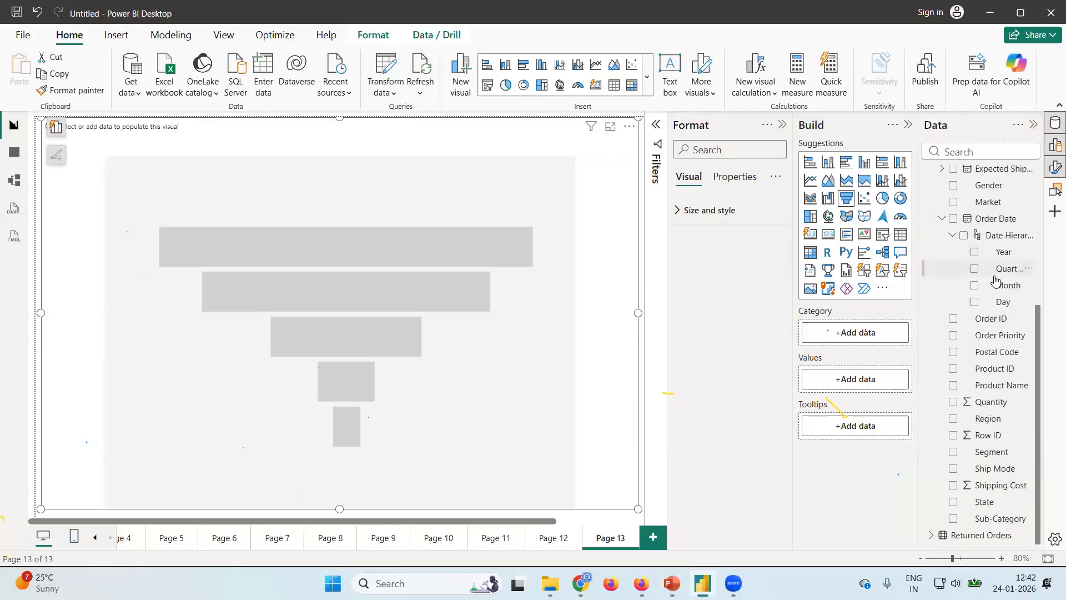
scroll(969, 320, up, 3)
scroll(969, 319, up, 2)
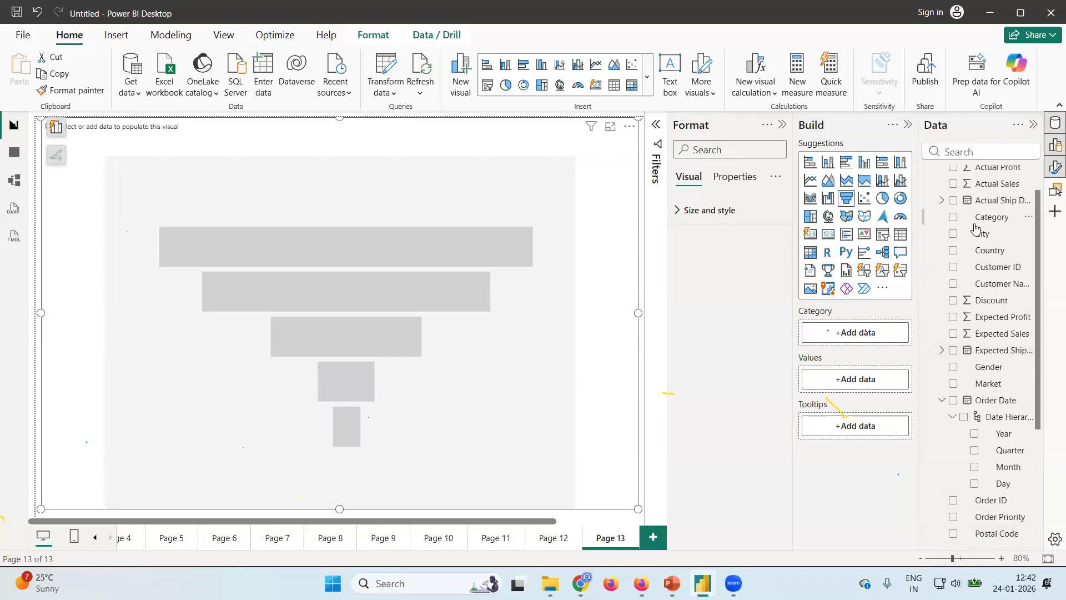
click(953, 225)
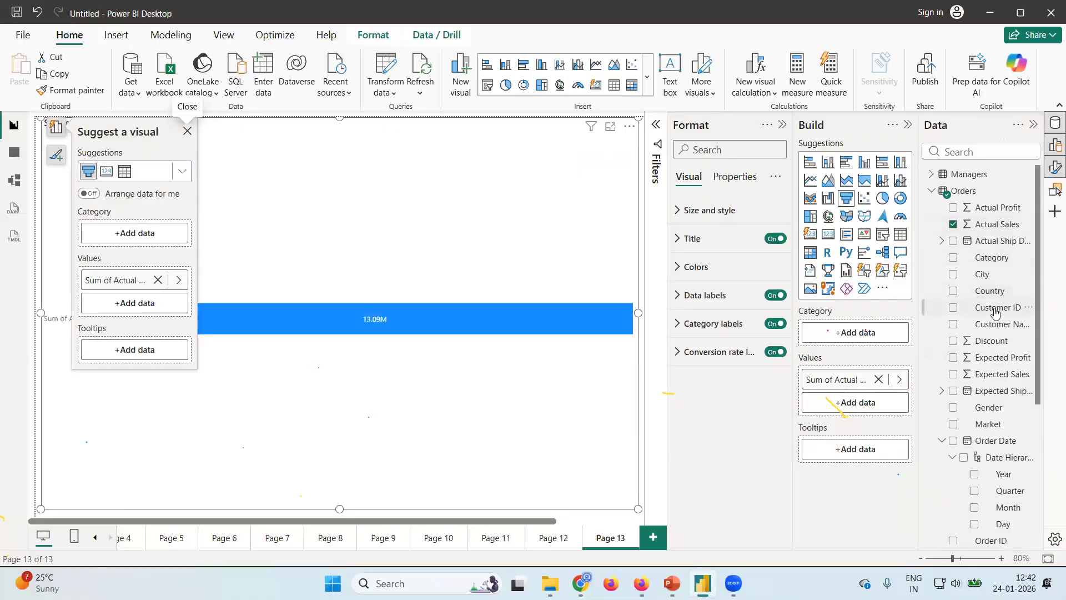
scroll(994, 312, down, 4)
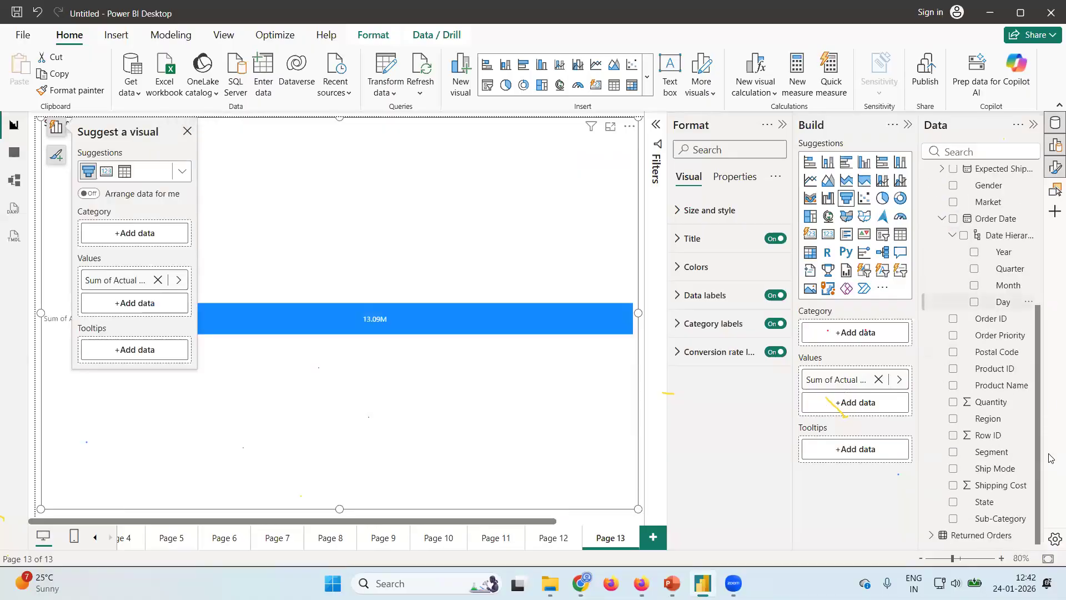
click(952, 519)
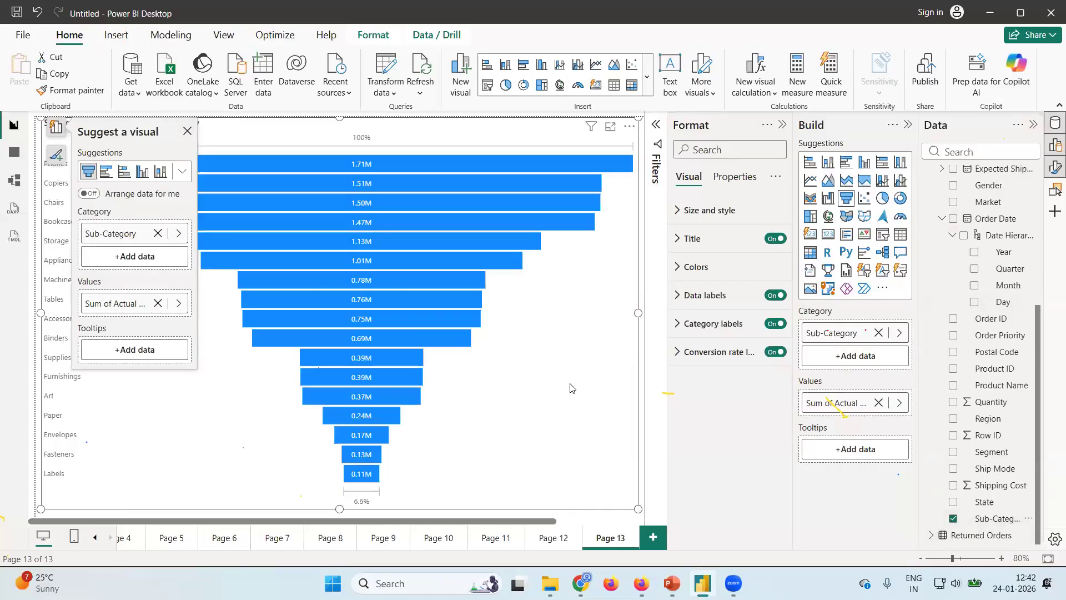
click(187, 131)
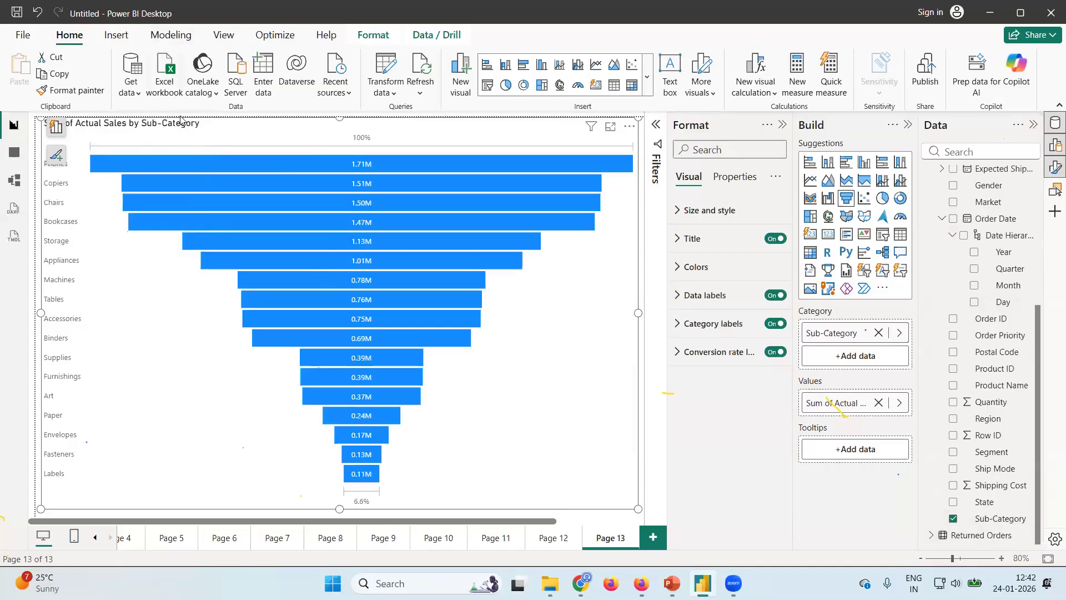
Centre the funnel chart's title and shorten its text to "Actual Sales by Sub-Category".
click(678, 239)
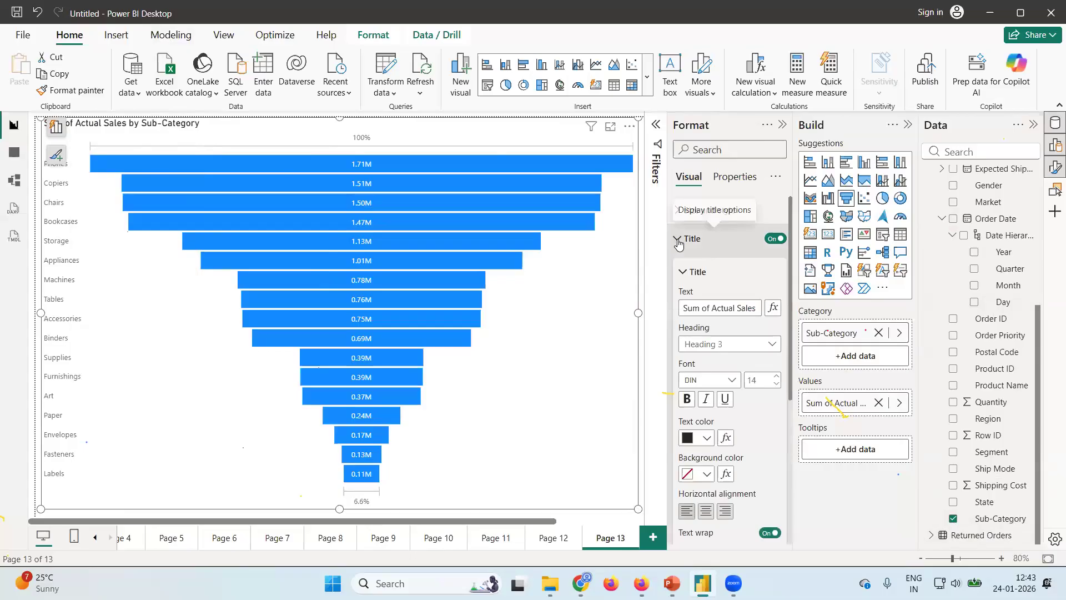
click(706, 511)
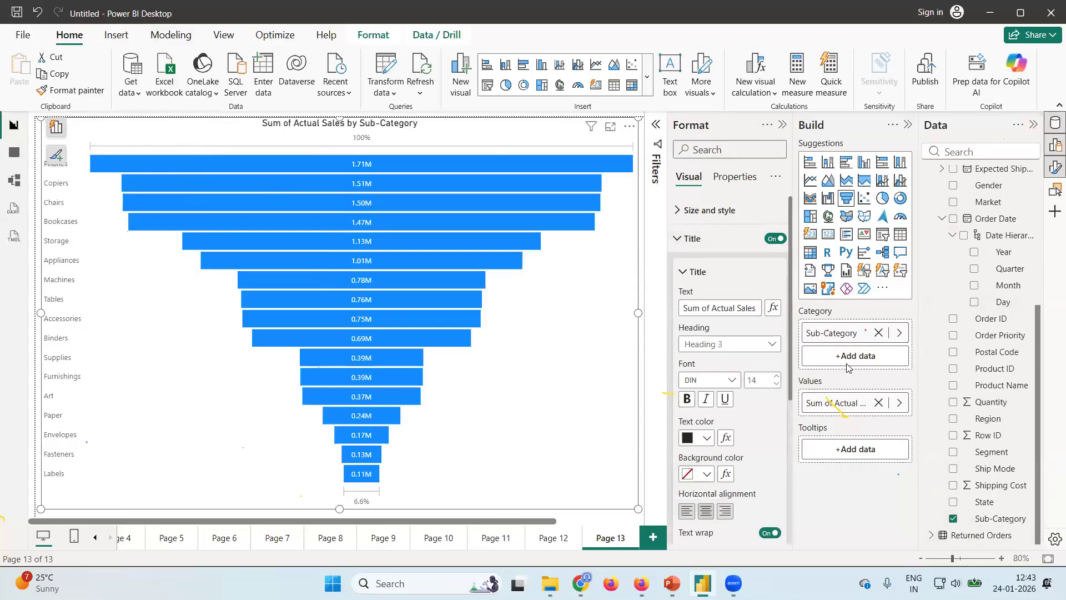
click(756, 309)
key(BackSpace)
key(BackSpace)
key(BackSpace)
key(BackSpace)
key(BackSpace)
key(BackSpace)
key(BackSpace)
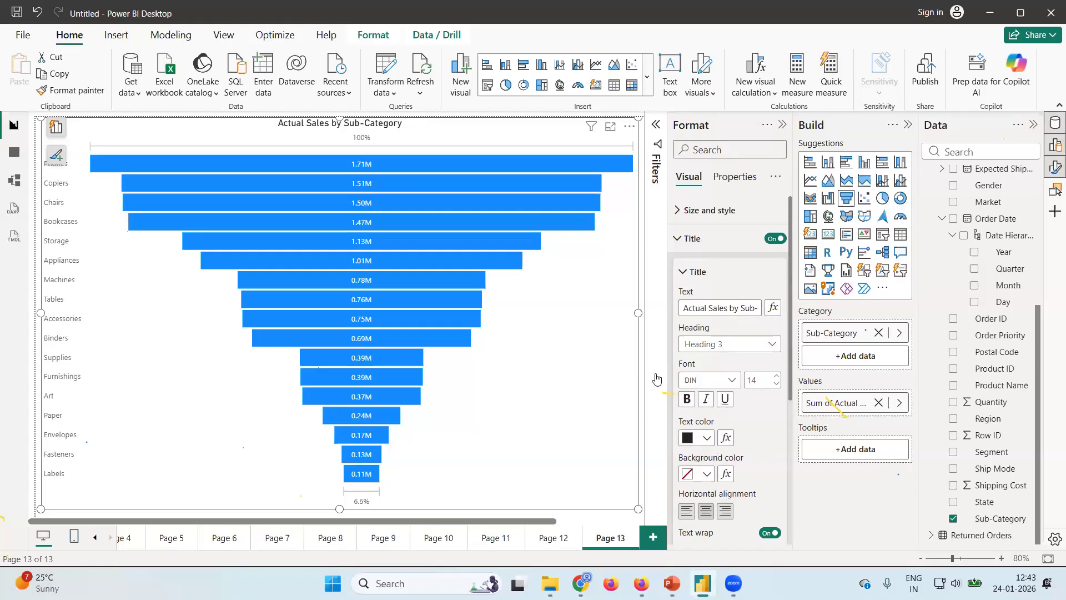
click(694, 275)
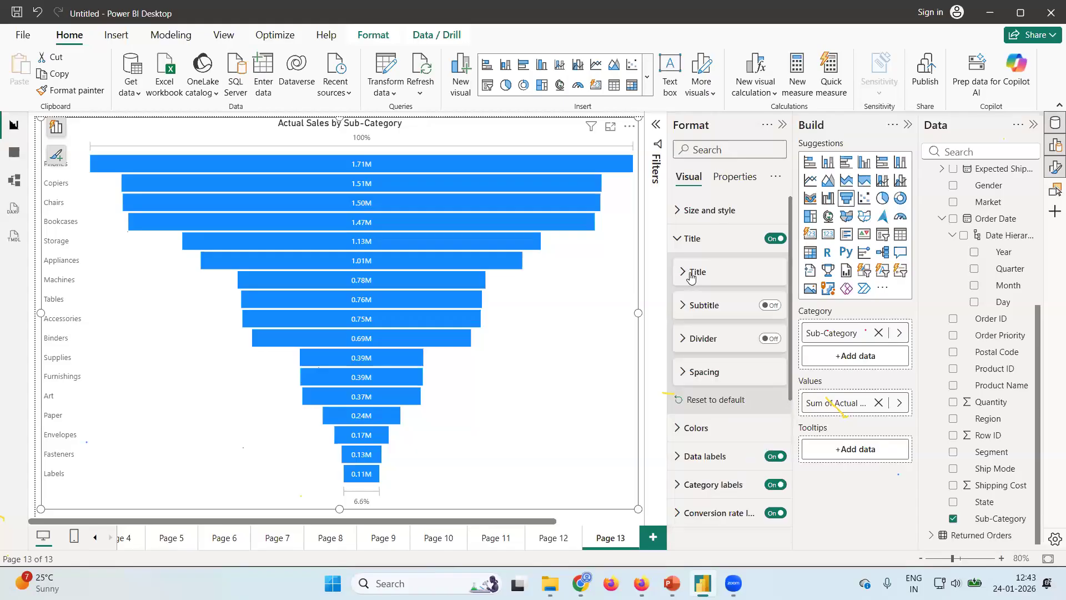
click(683, 244)
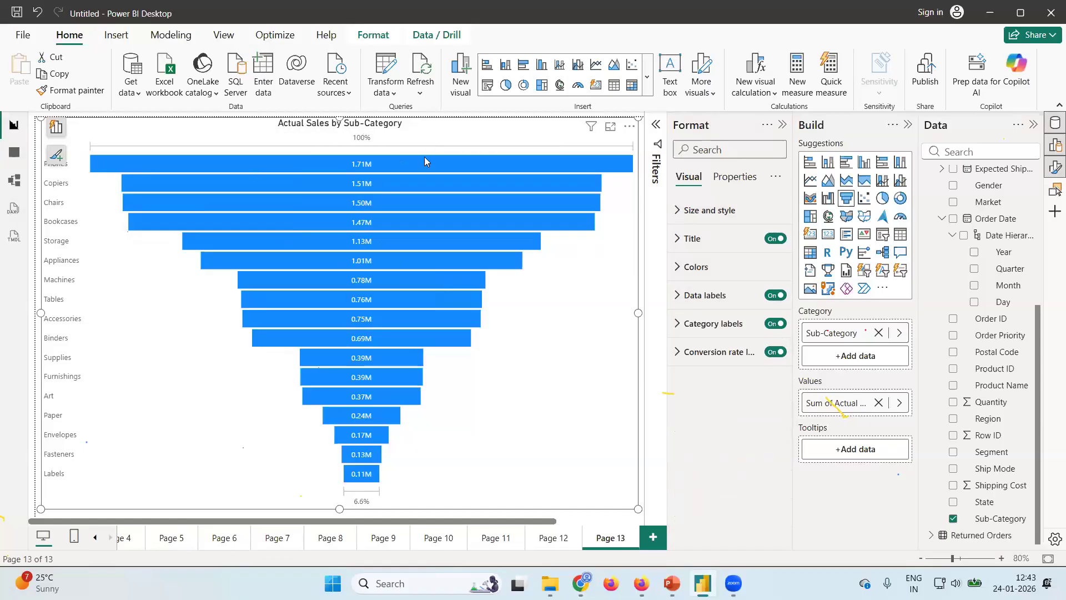
Examine the sales details of the funnel's first two bars and highlight the Copiers bar.
mouse_move(426, 166)
mouse_move(386, 165)
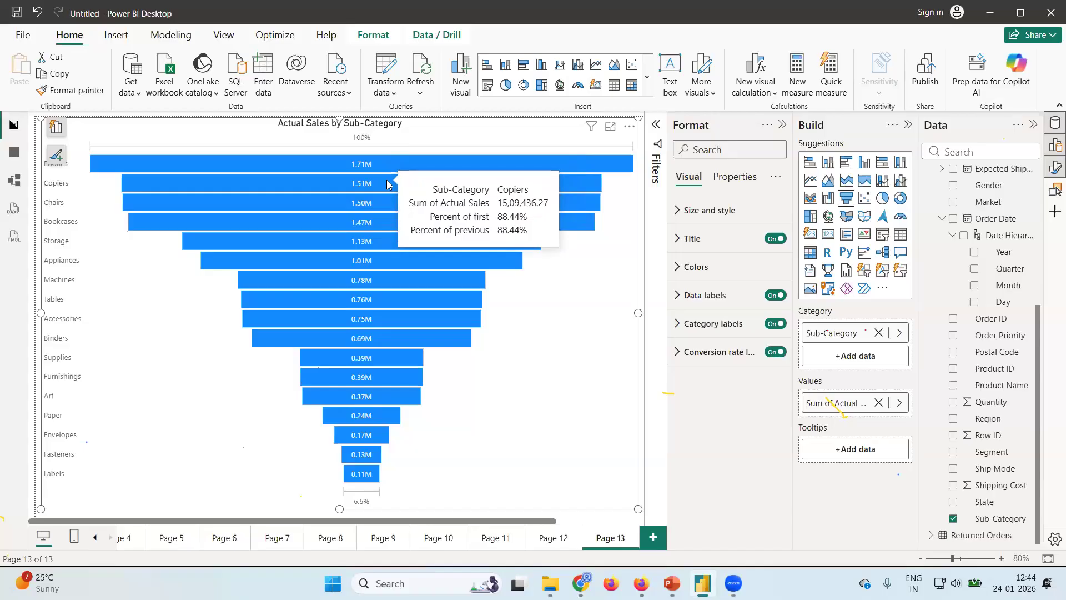
click(388, 183)
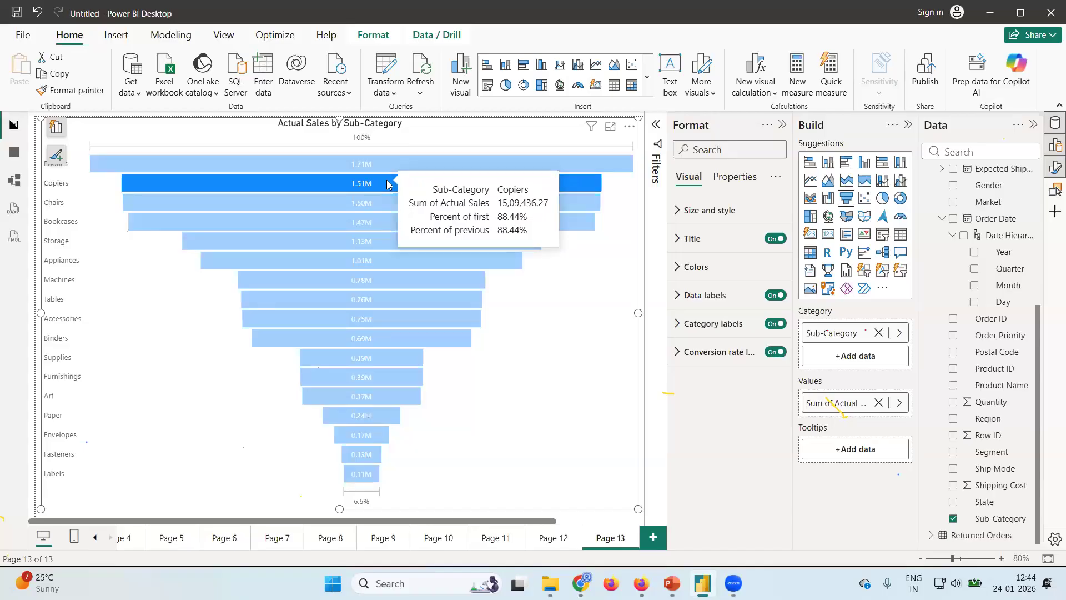
Clear the Copiers highlight and examine the sales details of the funnel's Copiers, Tables and lower bars.
click(532, 364)
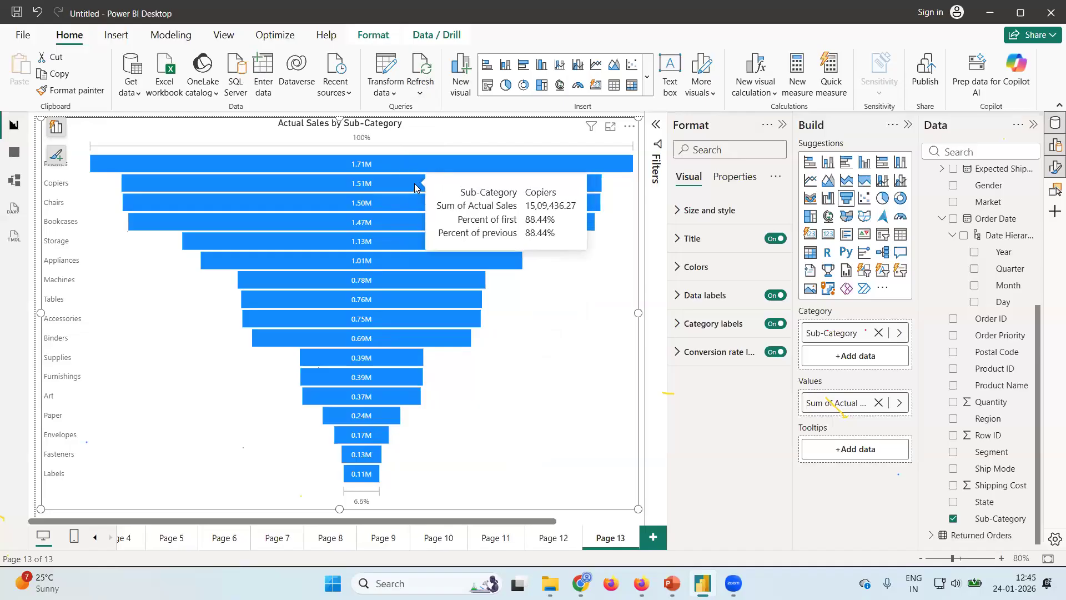
mouse_move(407, 211)
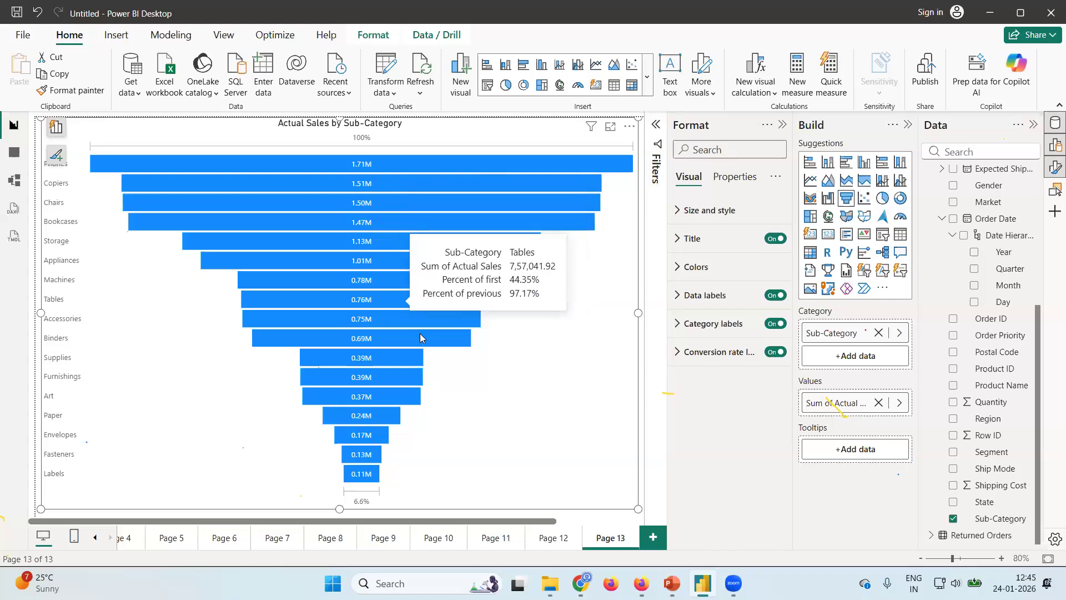
mouse_move(423, 336)
mouse_move(350, 415)
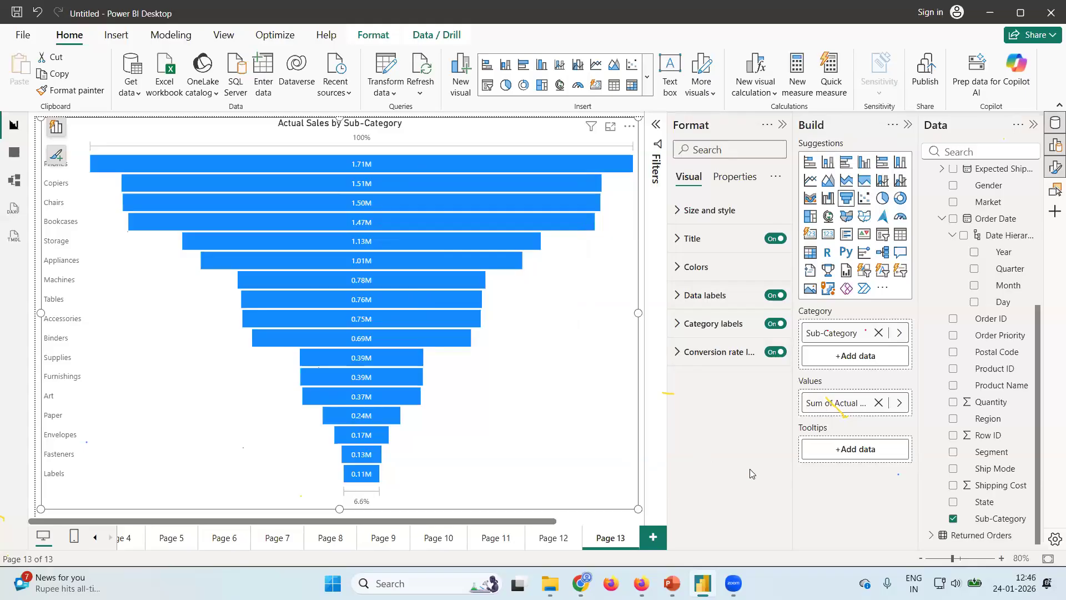
Insert a scatter chart on a new page and enlarge it to fill the visible canvas.
click(653, 537)
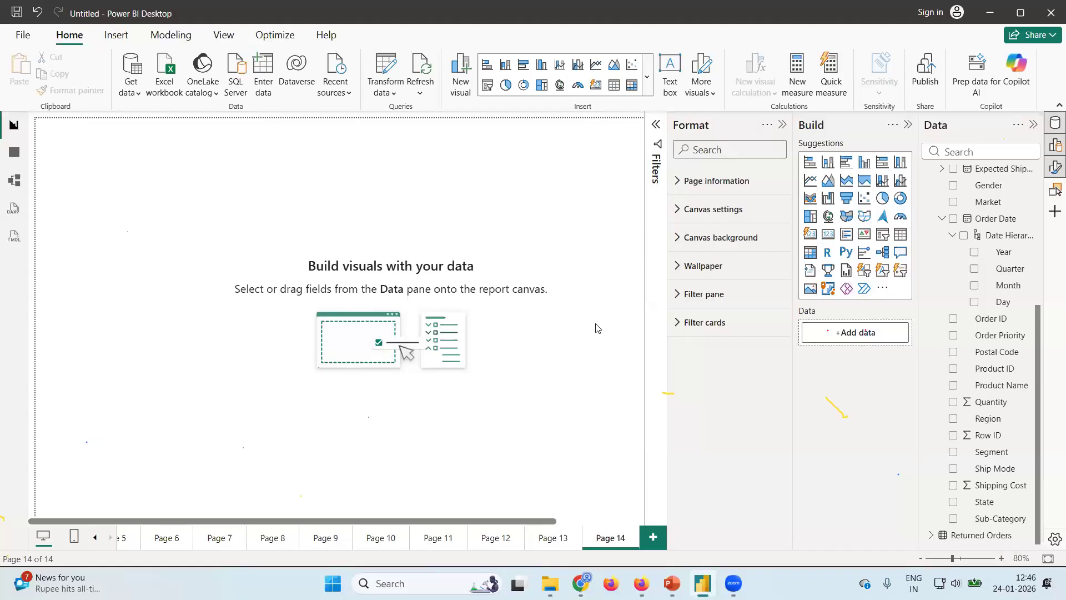
click(864, 202)
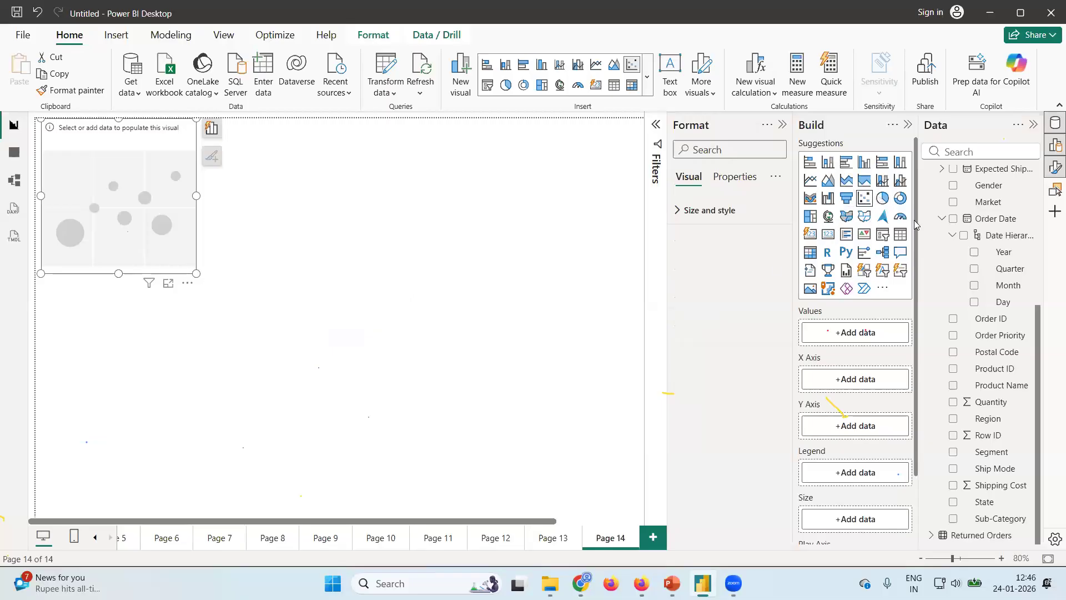
scroll(977, 286, up, 4)
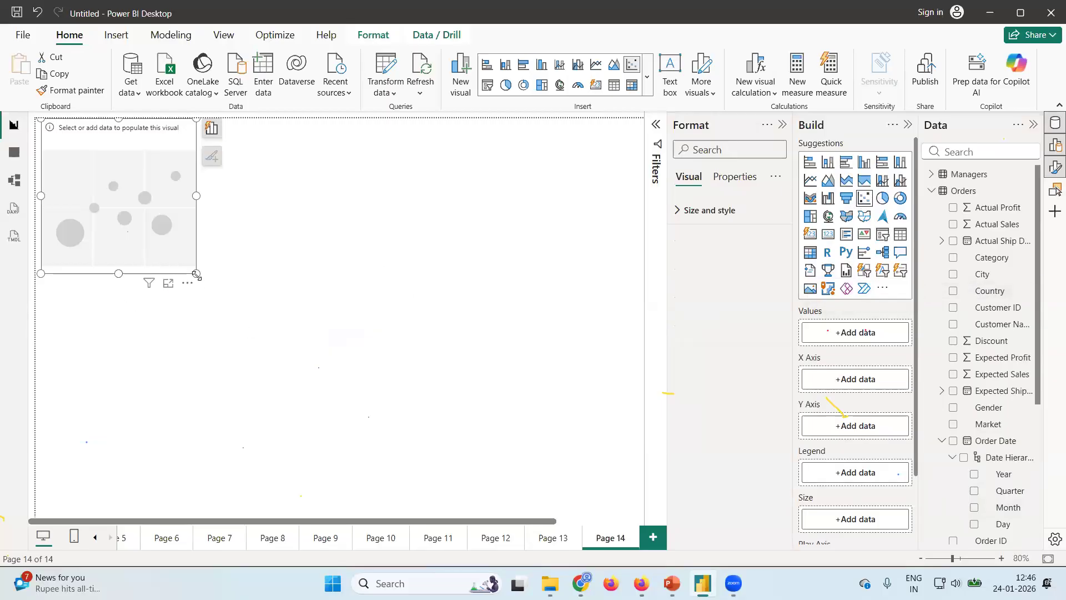
drag(196, 274, 628, 505)
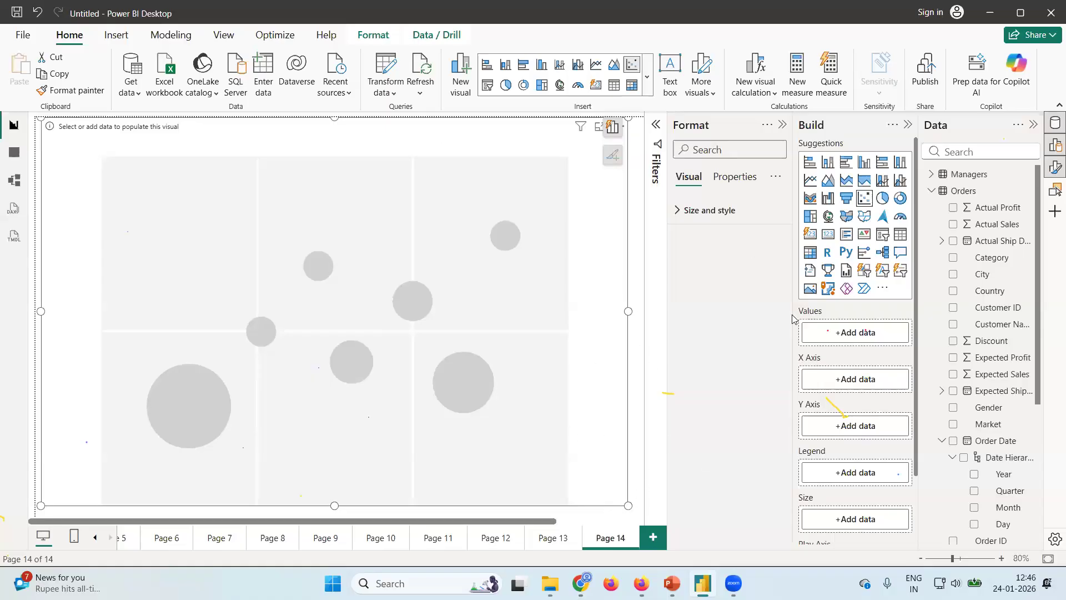
Plot Actual Profit on the scatter chart's X axis and Actual Sales on its Y axis, and dismiss the visual suggestions.
click(952, 208)
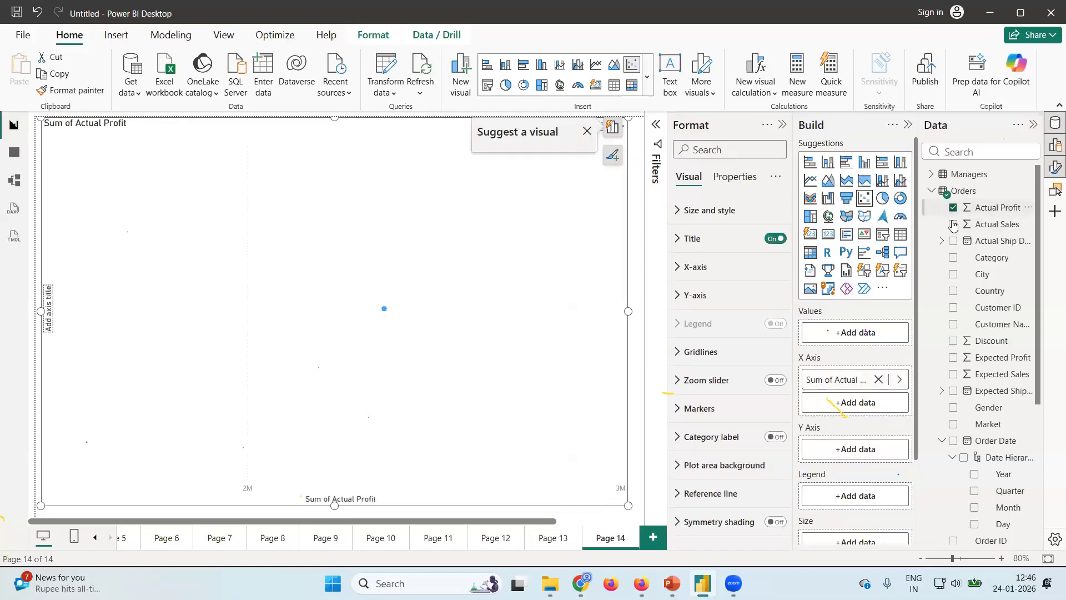
click(952, 224)
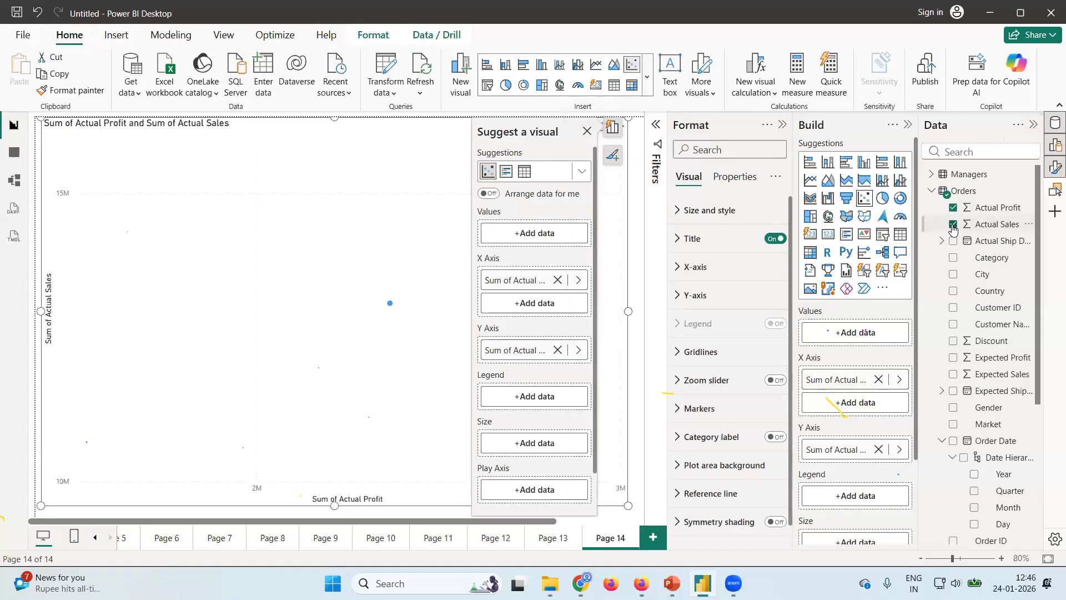
click(588, 132)
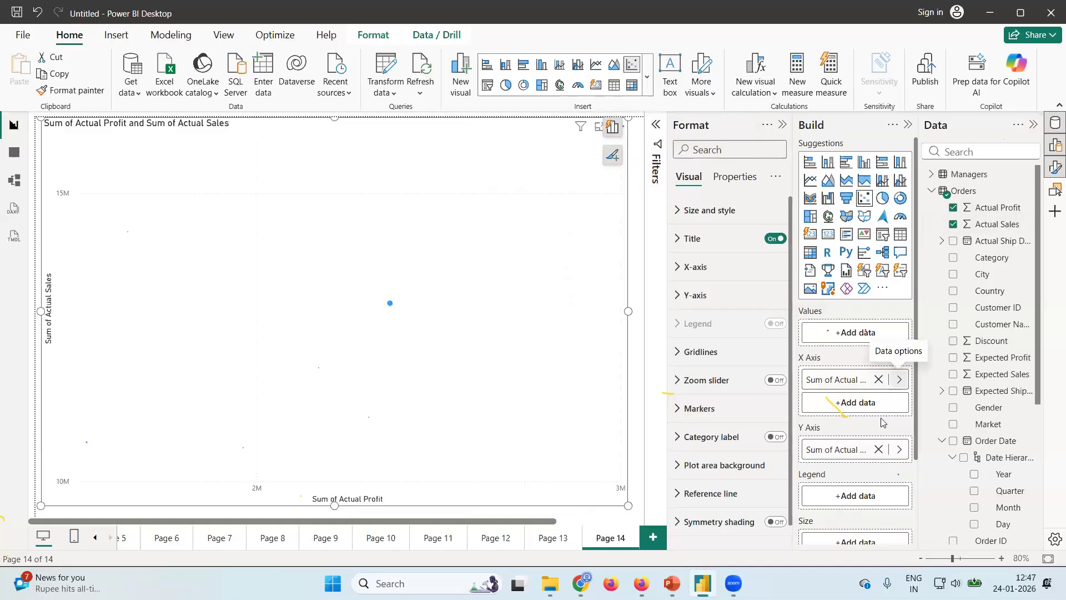
Set the summarization of both Actual Profit and Actual Sales in the scatter chart to "Don't summarize".
click(900, 383)
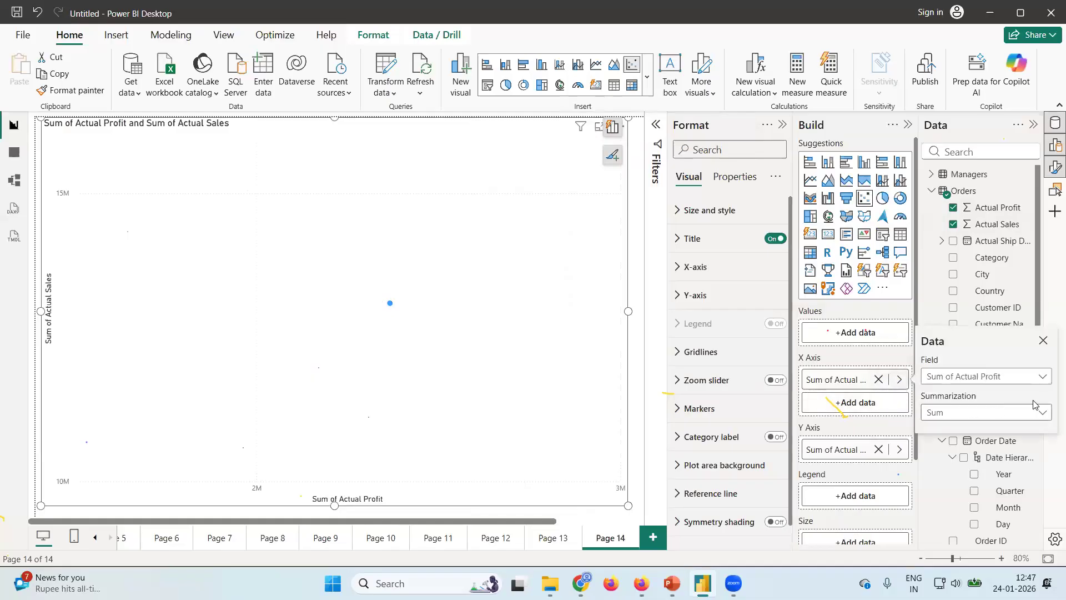
click(1039, 416)
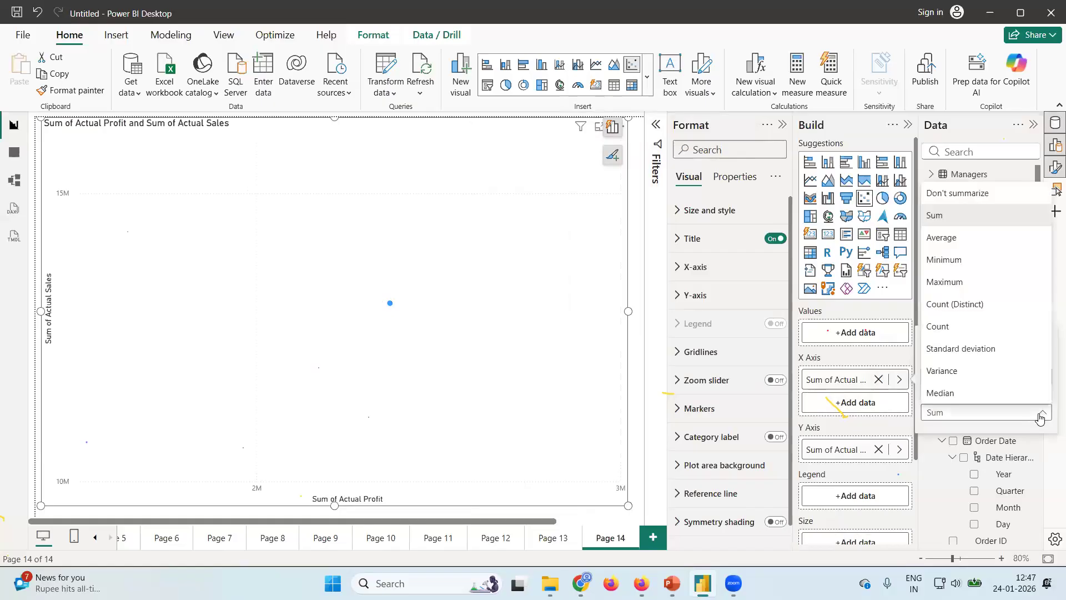
click(946, 193)
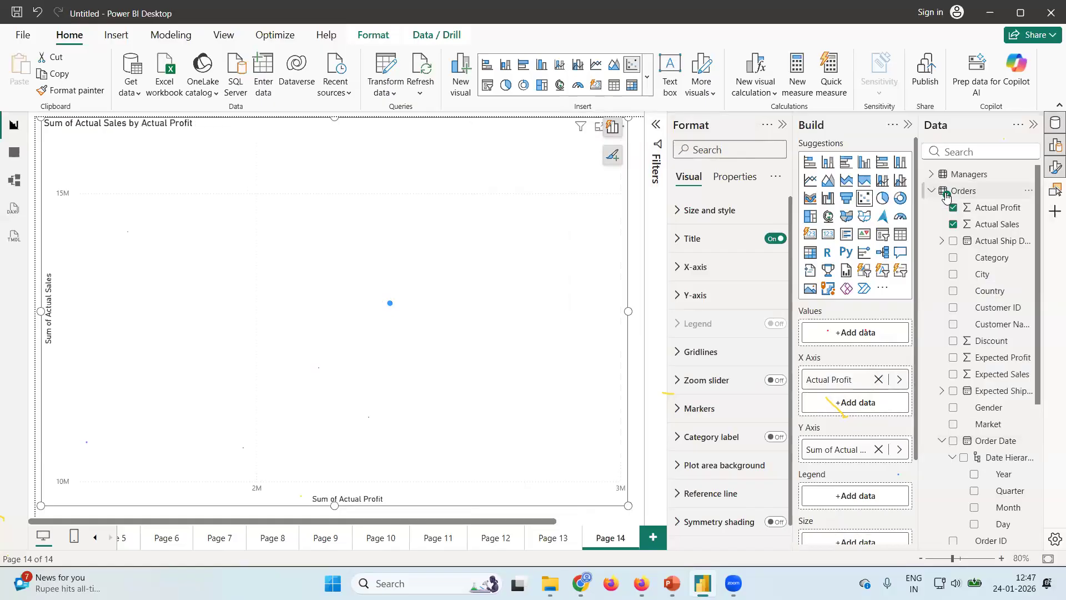
click(900, 451)
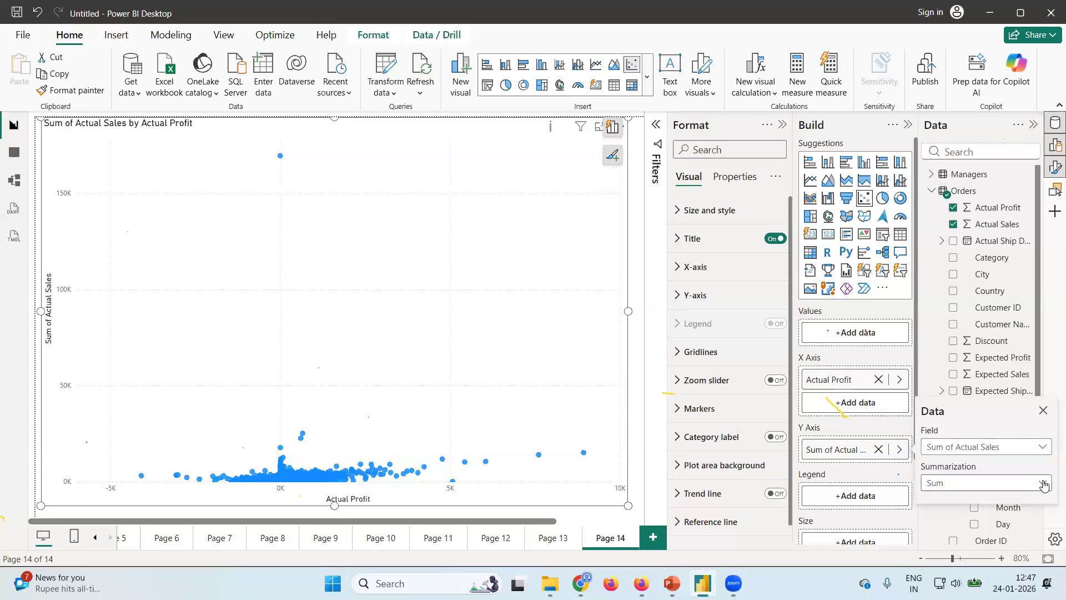
click(1044, 484)
click(937, 269)
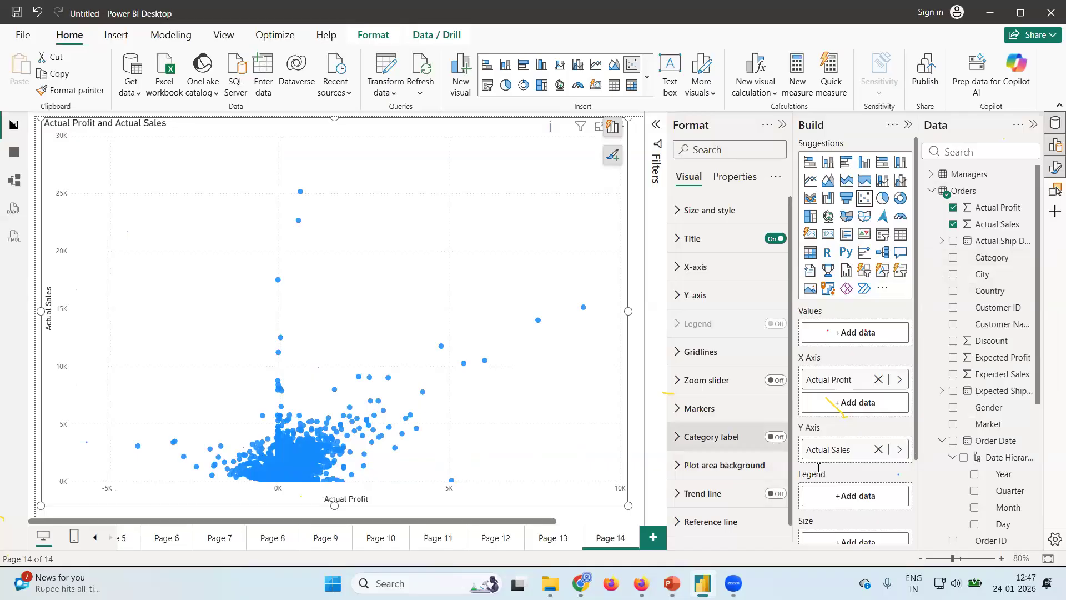
scroll(824, 479, down, 2)
scroll(824, 478, up, 1)
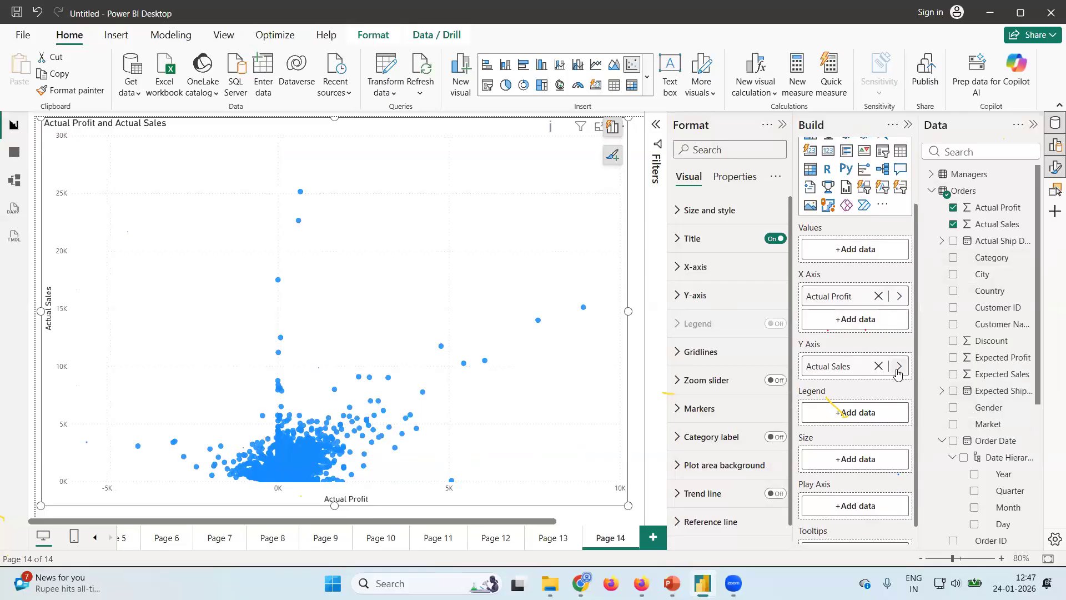
Set the summarization of Actual Profit and Actual Sales in the scatter chart back to Sum.
click(899, 300)
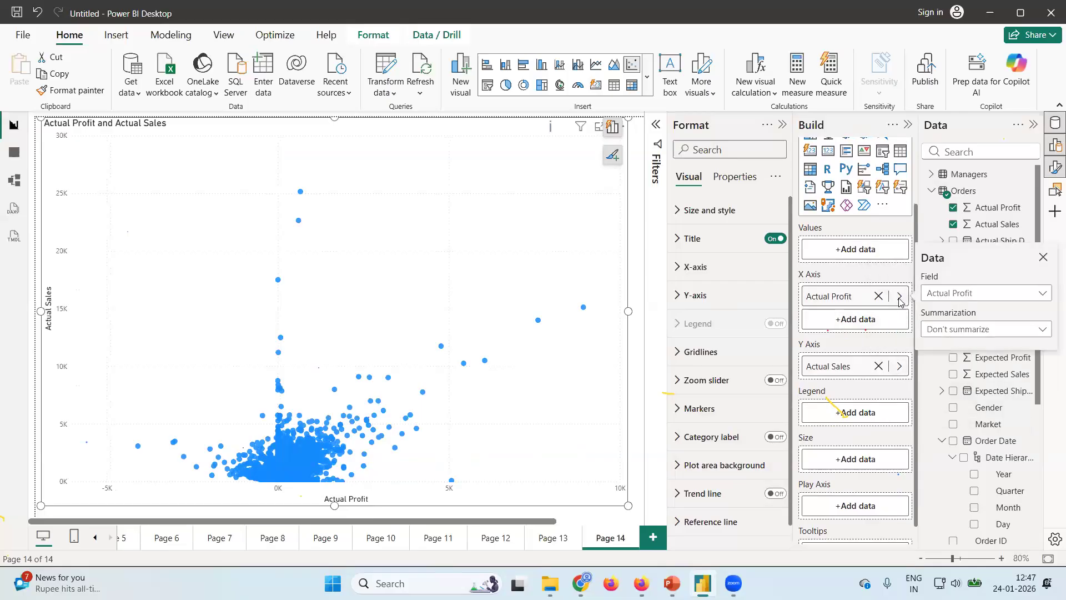
click(1039, 329)
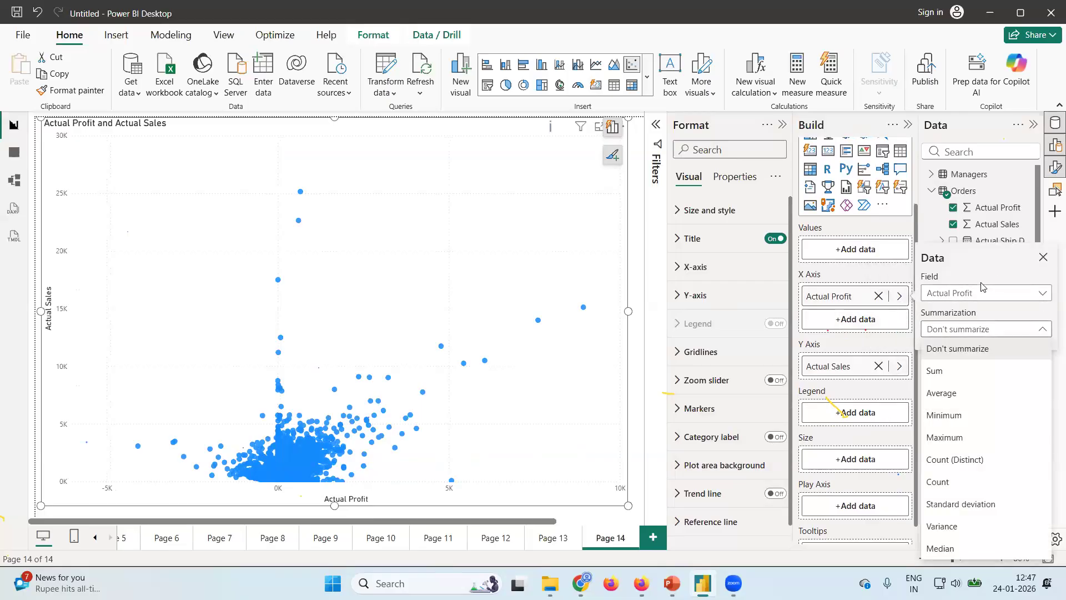
click(938, 380)
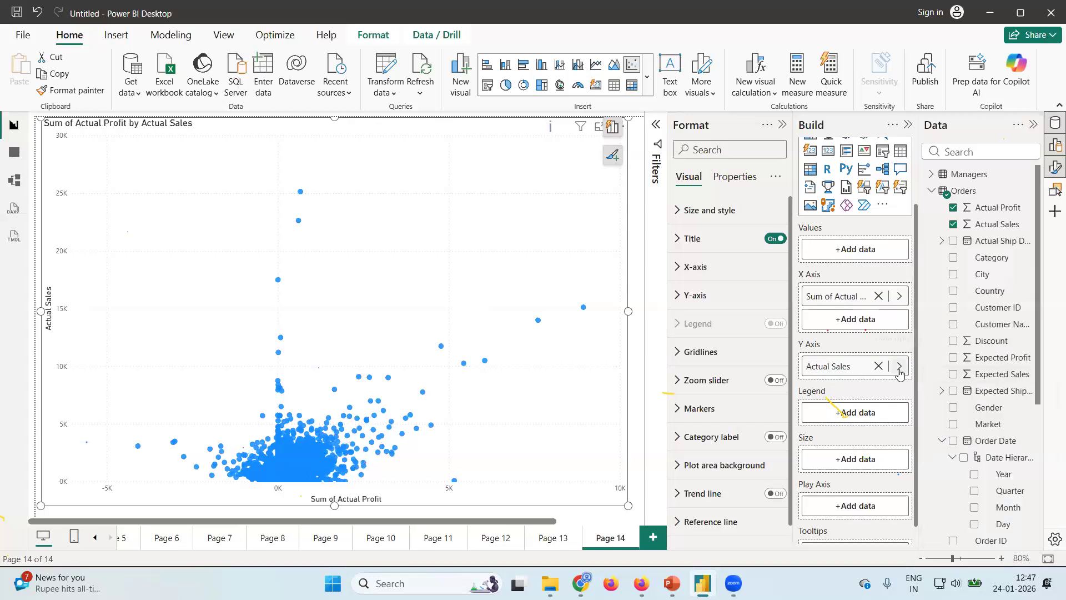
click(899, 368)
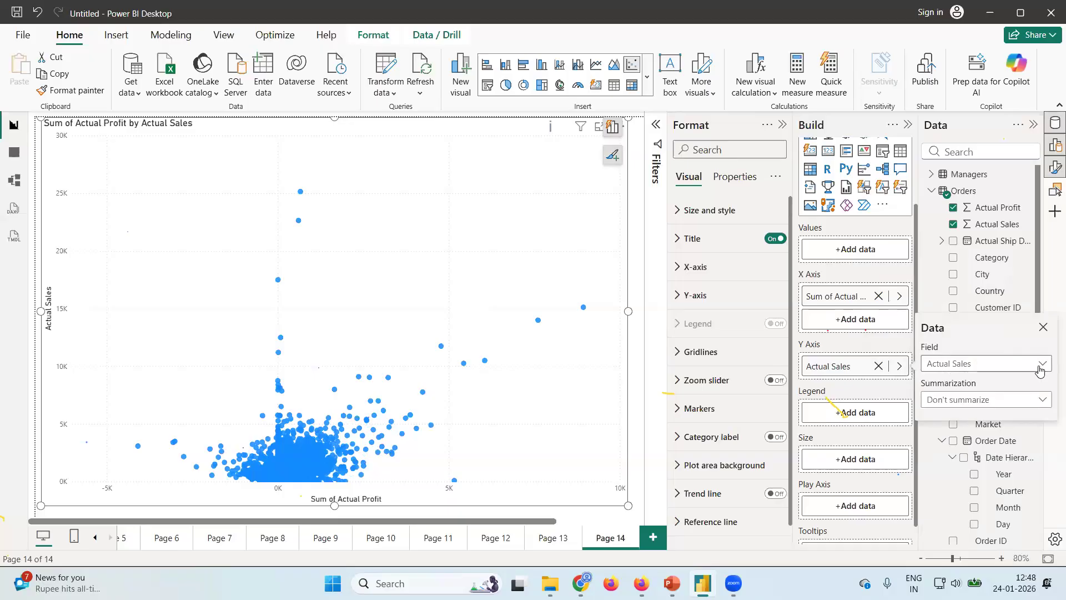
click(1042, 399)
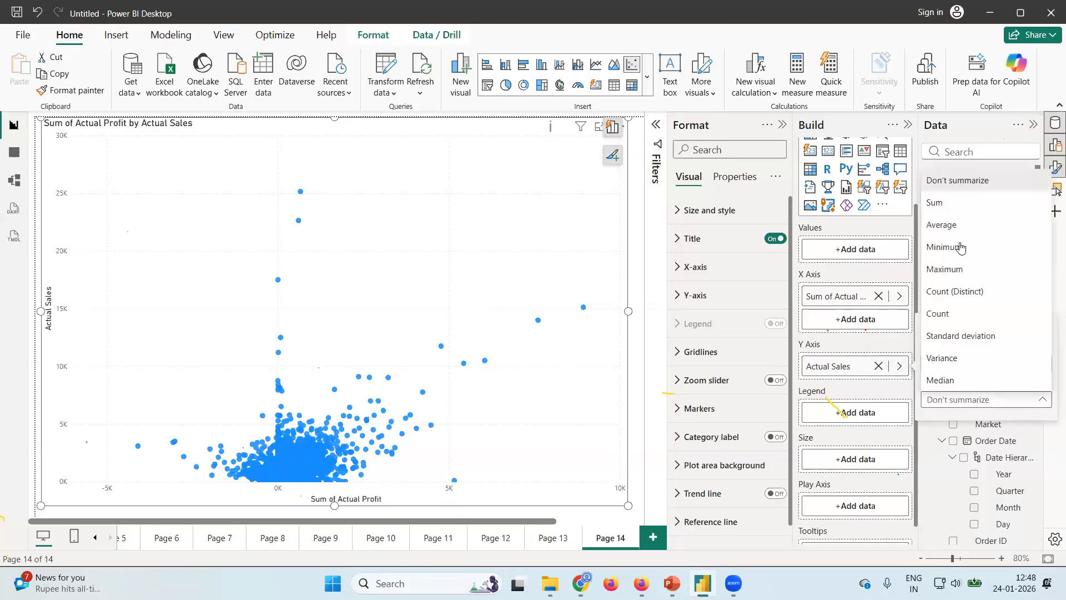
click(942, 206)
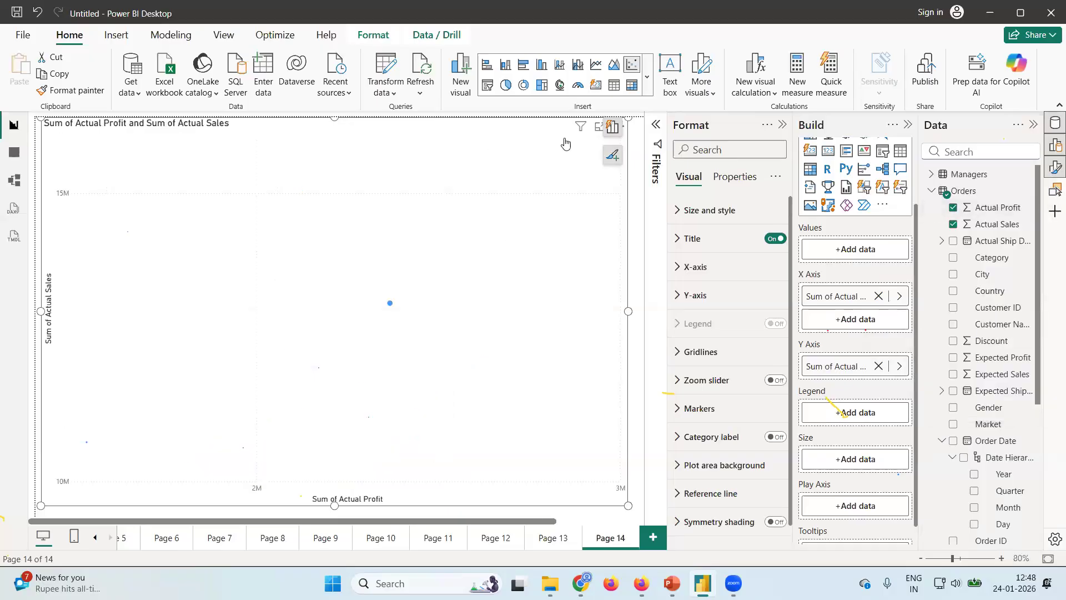
Try Category as the scatter chart's legend field and remove it again.
mouse_move(392, 306)
drag(978, 257, 858, 420)
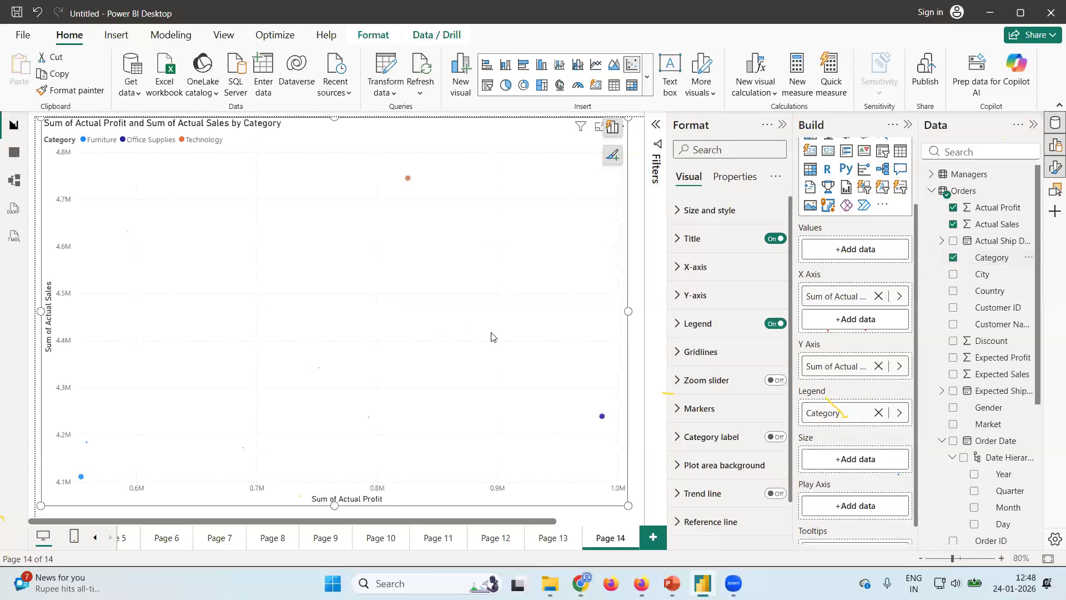
click(878, 413)
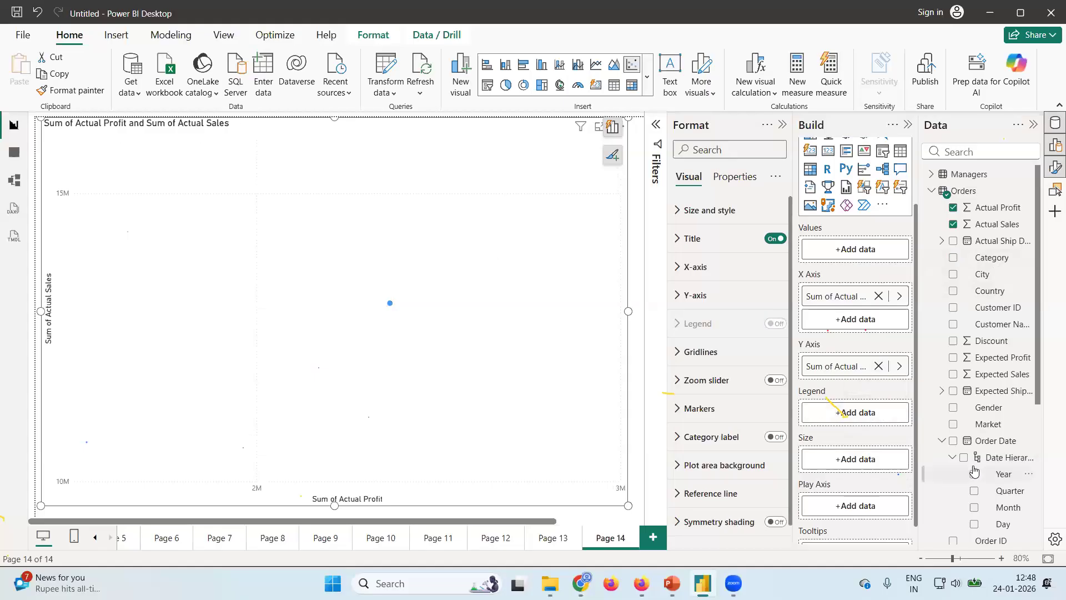
Split the scatter points by Sub-Category in the legend and turn on their category labels.
scroll(997, 516, down, 4)
drag(997, 519, 872, 418)
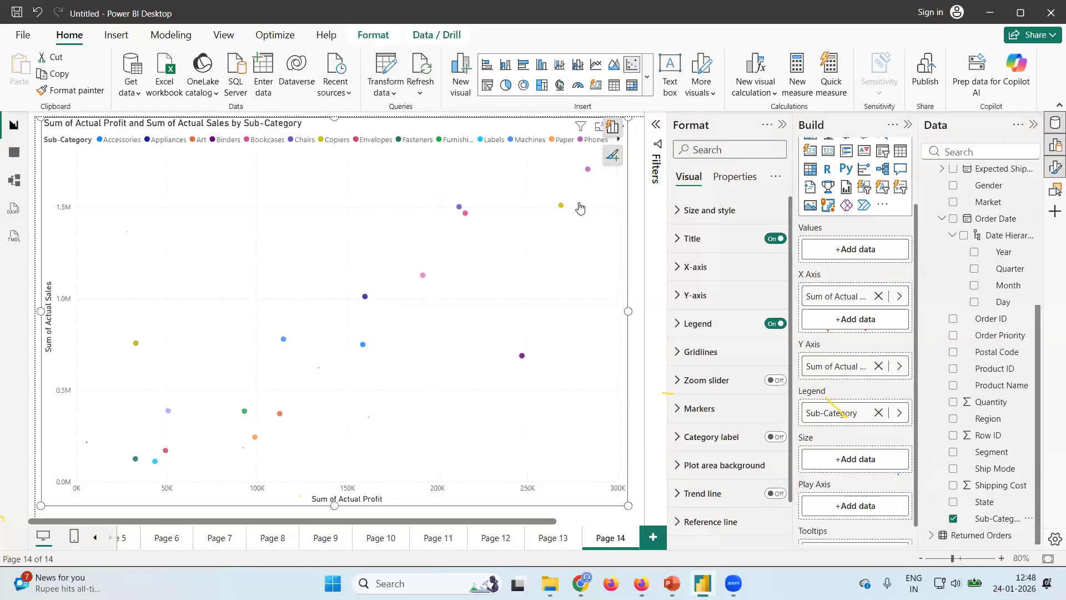
mouse_move(588, 173)
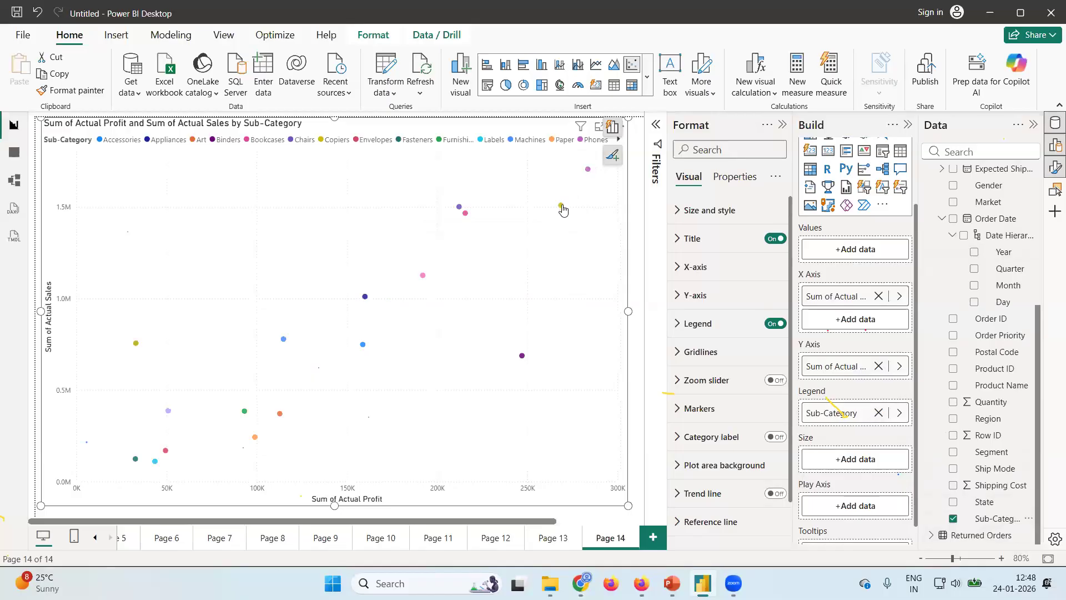
mouse_move(562, 206)
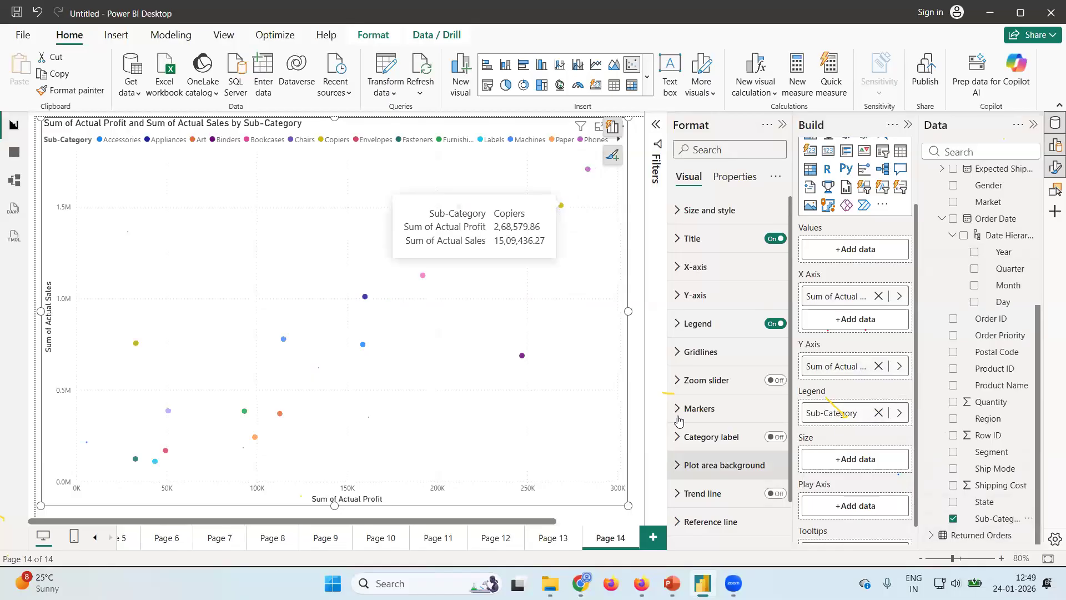
click(776, 437)
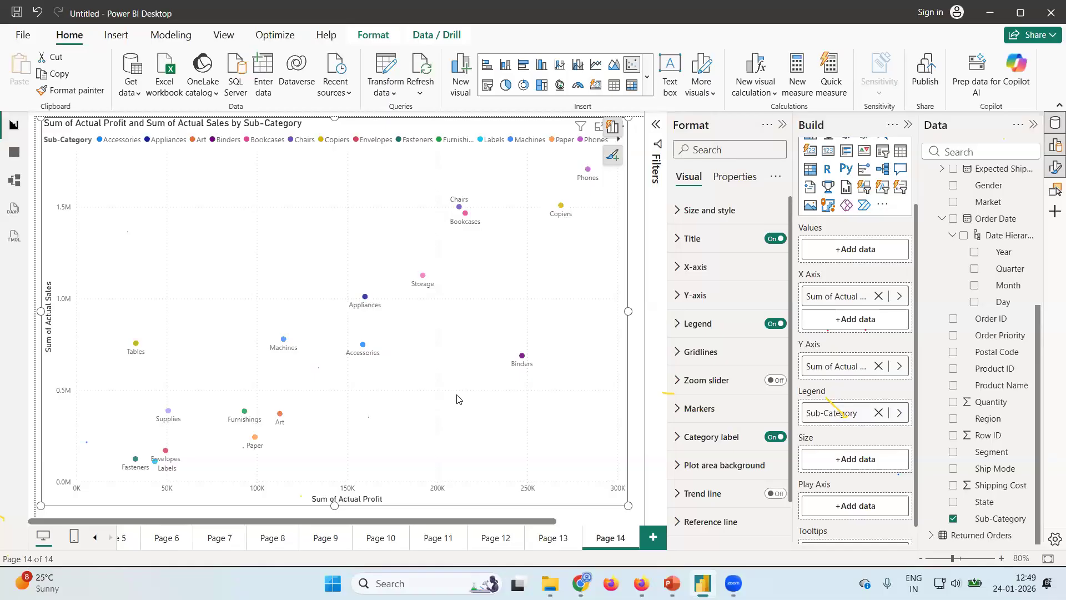
Add a reference line of type Average line for Sum of Actual Profit to the scatter chart.
scroll(702, 407, down, 2)
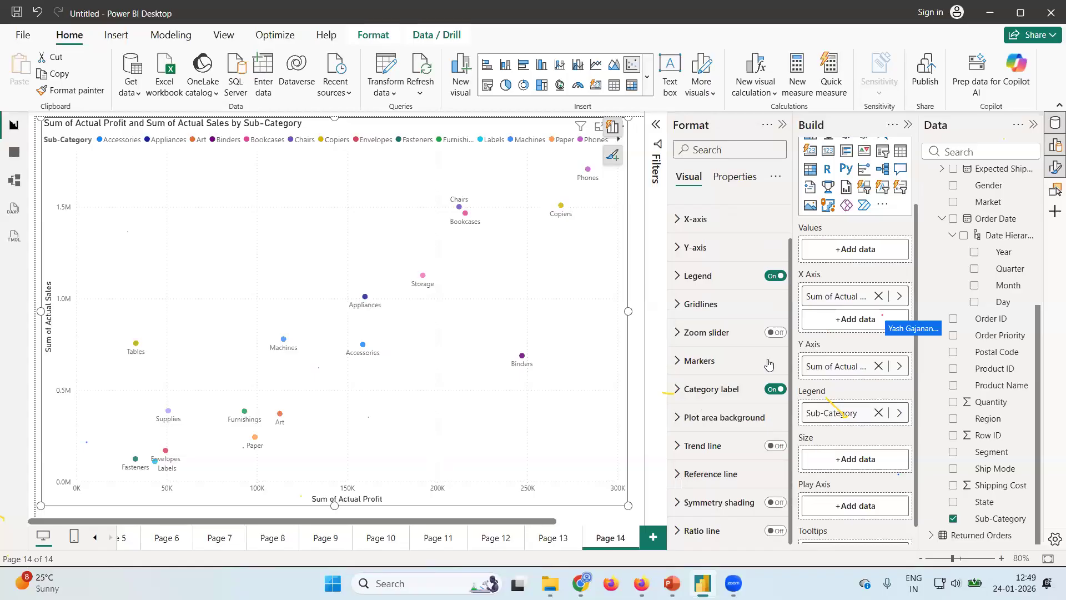
click(677, 475)
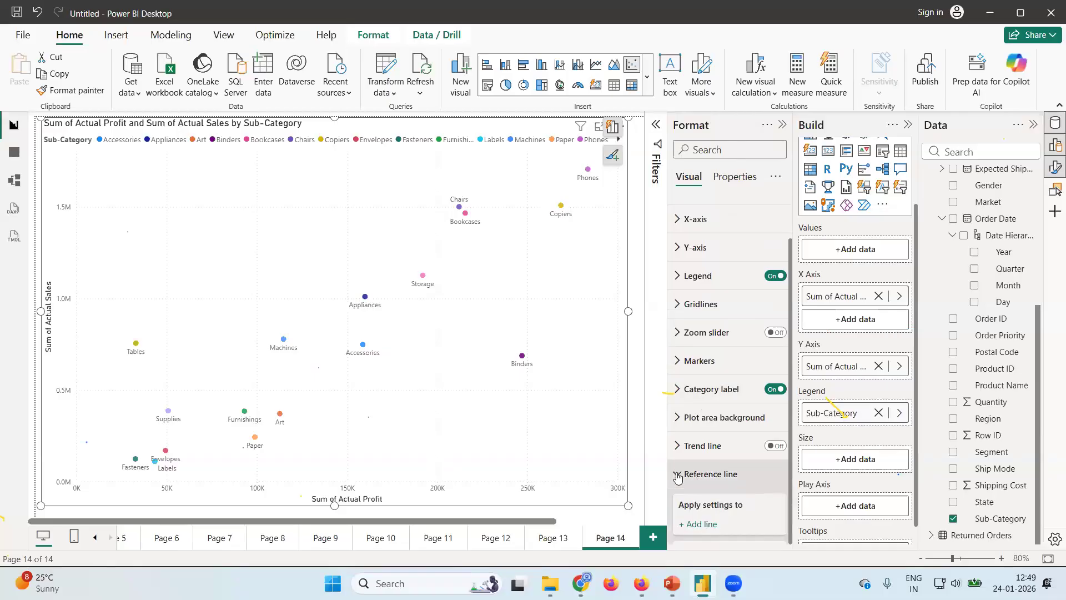
scroll(722, 475, down, 4)
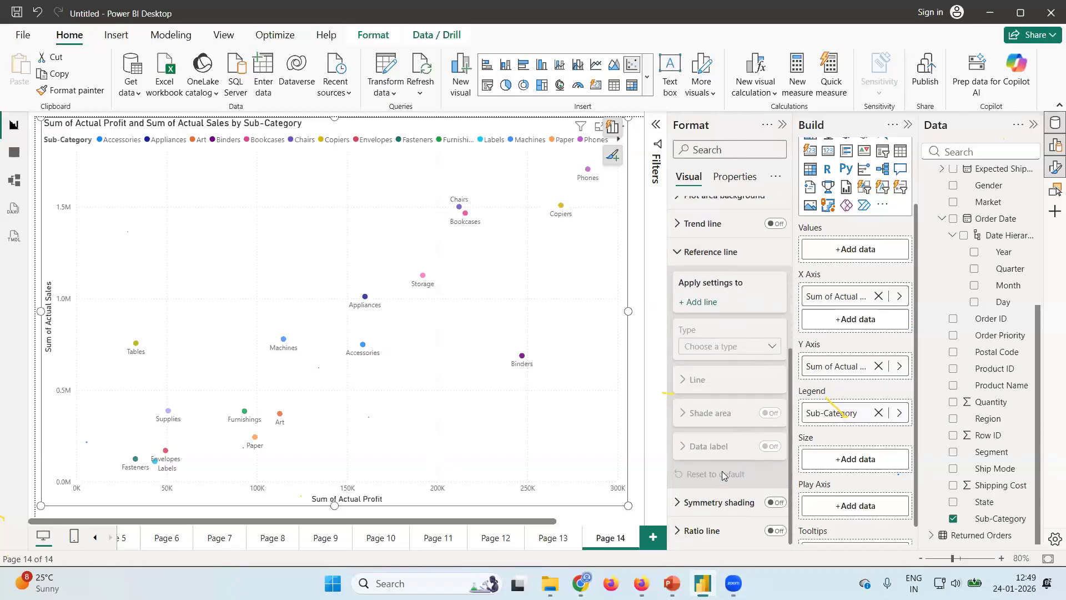
click(698, 303)
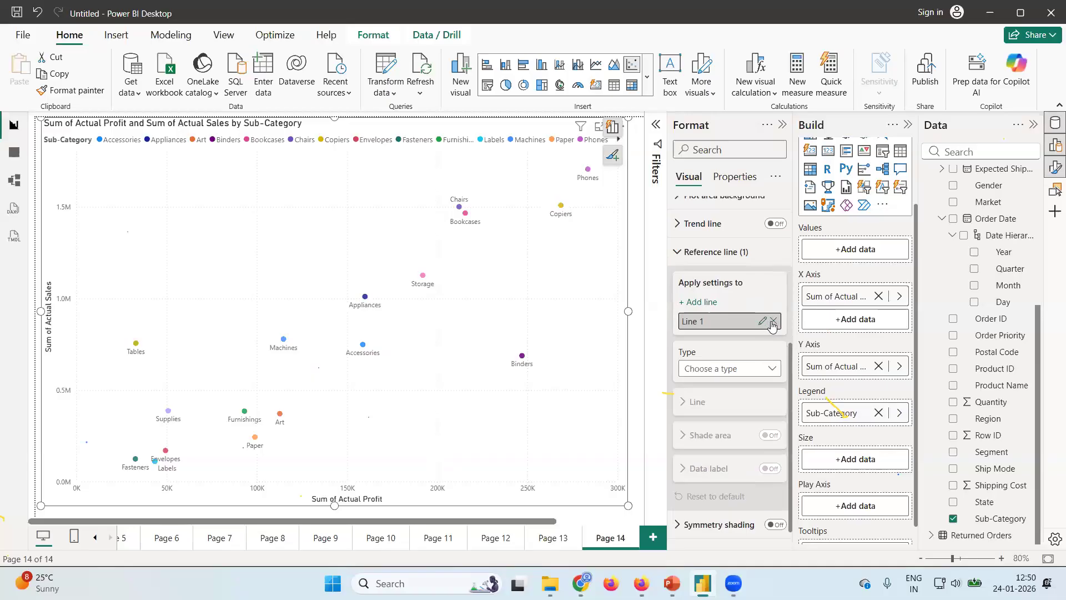
click(775, 371)
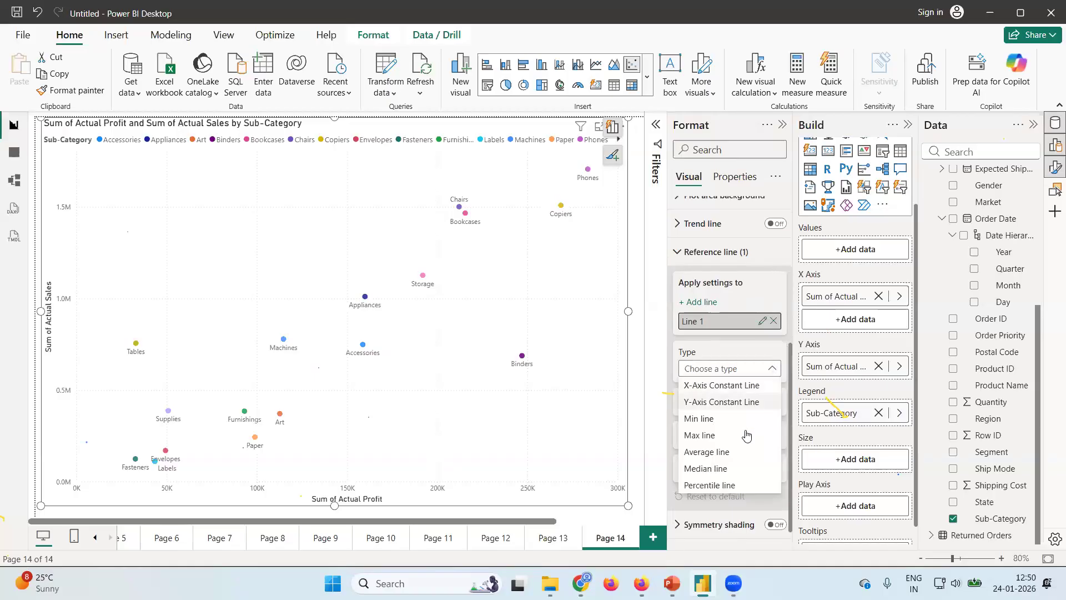
click(722, 453)
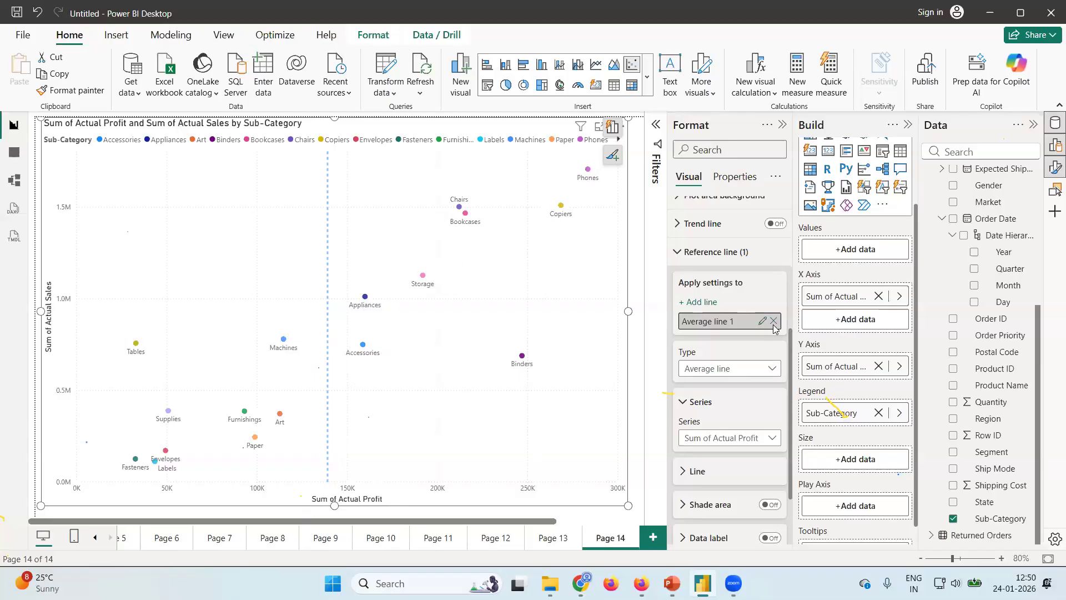
click(676, 253)
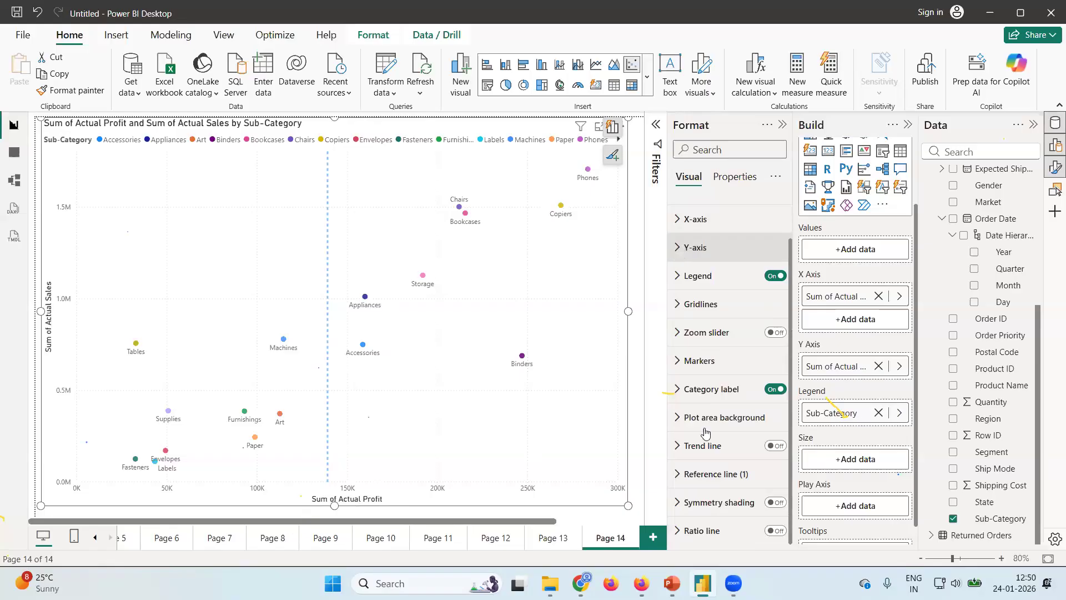
Examine the type, series and line formatting options of the scatter chart's average reference line.
click(678, 475)
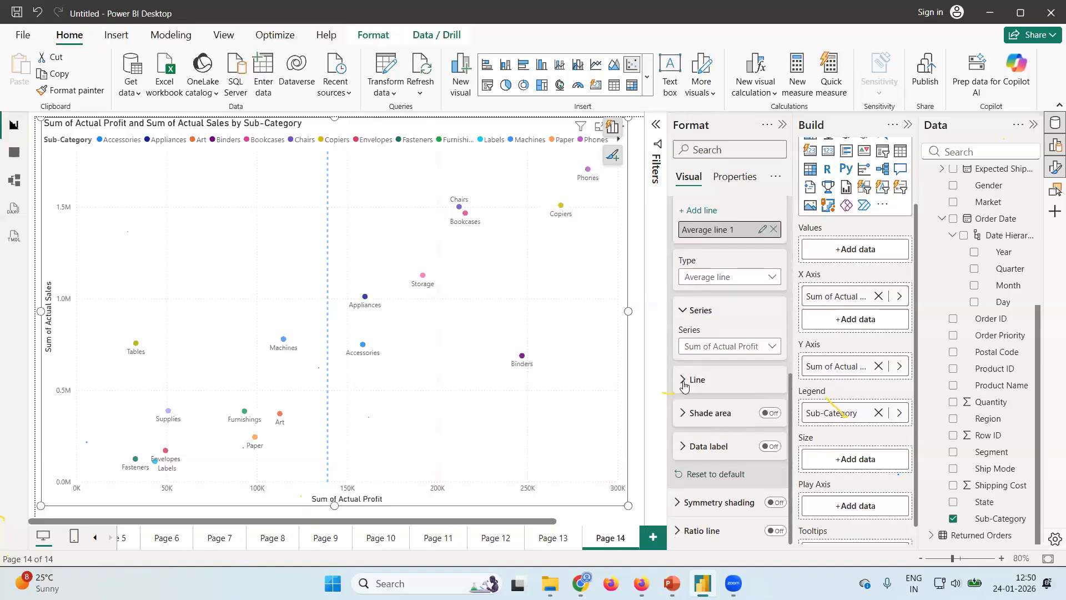
click(684, 383)
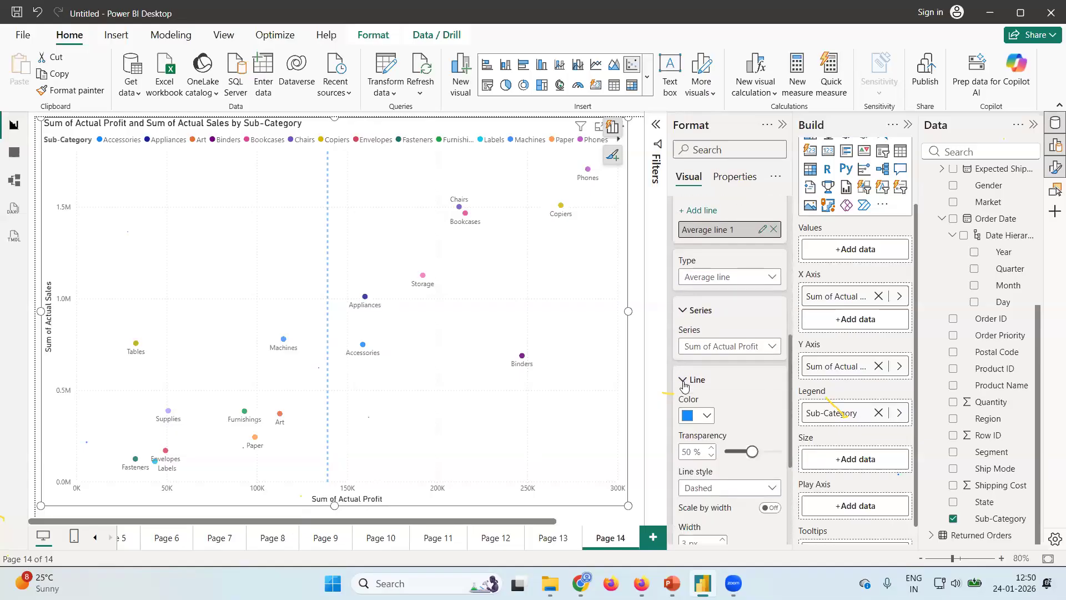
click(680, 314)
scroll(737, 299, up, 3)
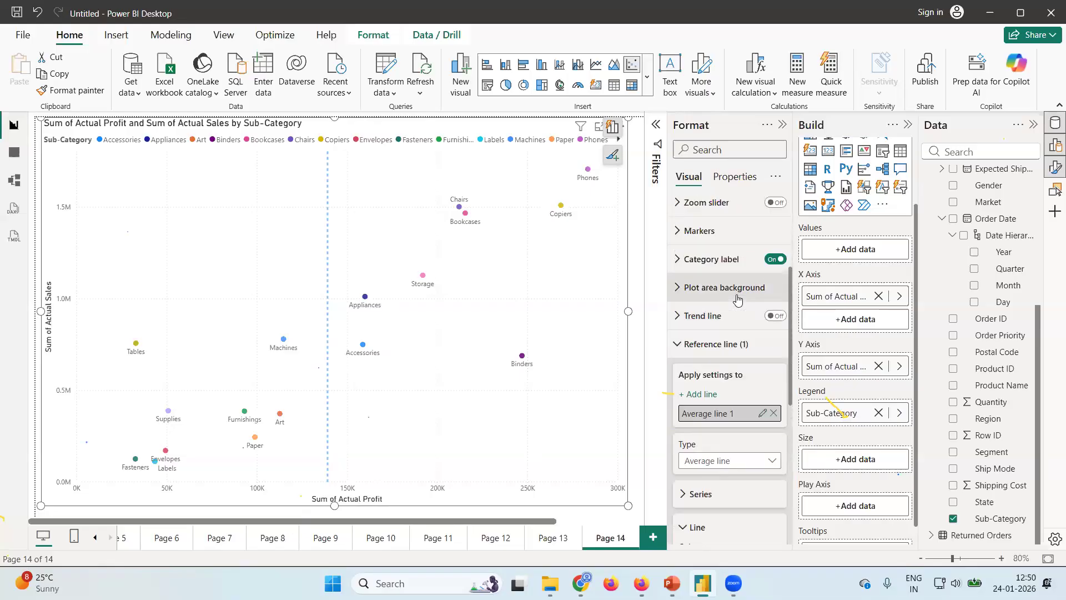
scroll(741, 386, down, 2)
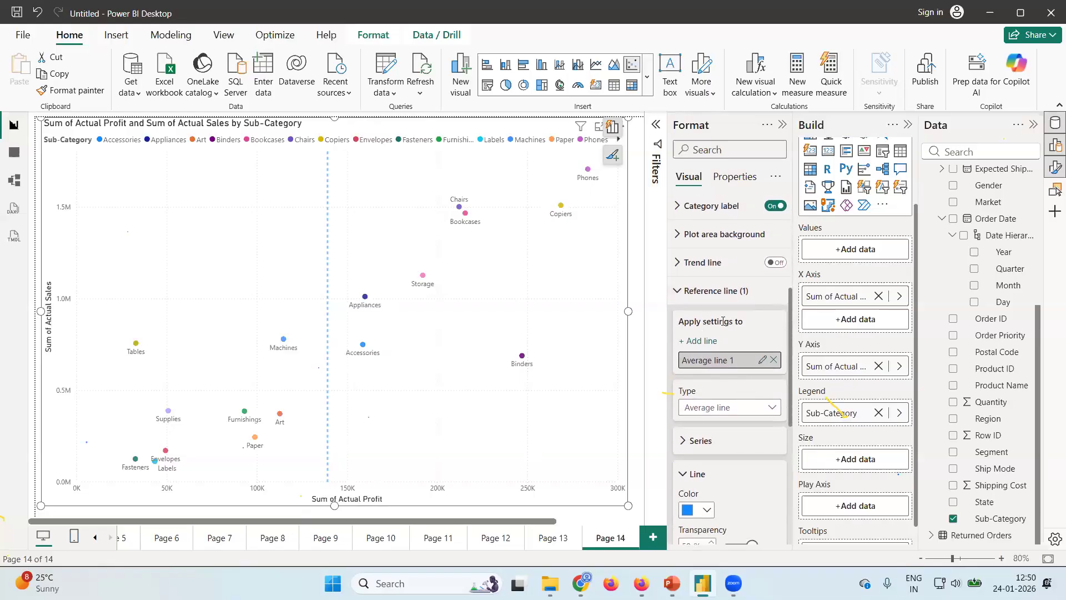
scroll(752, 417, down, 2)
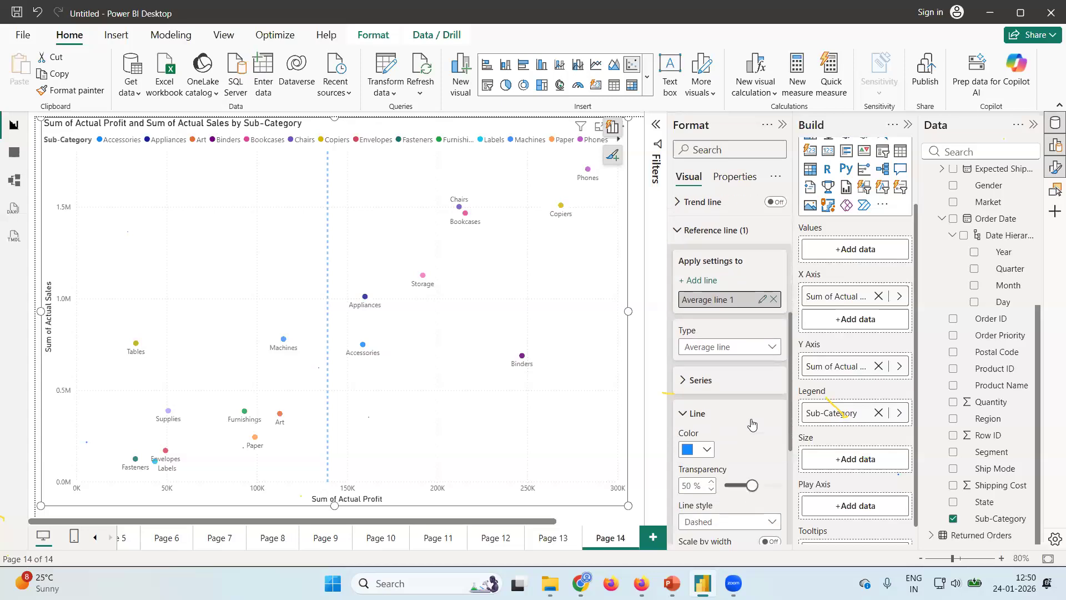
scroll(751, 425, down, 4)
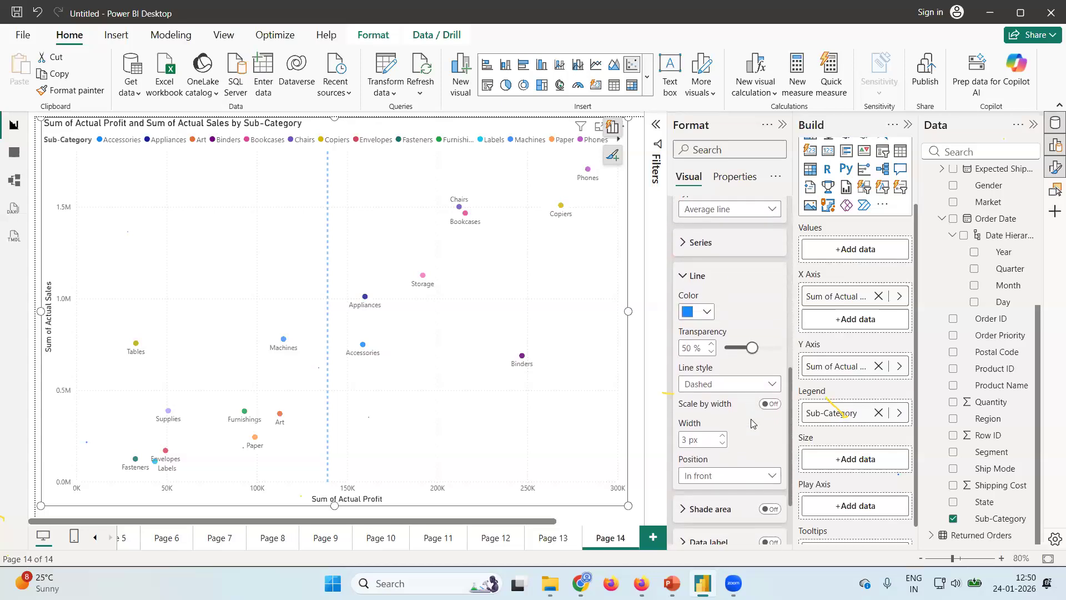
scroll(752, 425, up, 4)
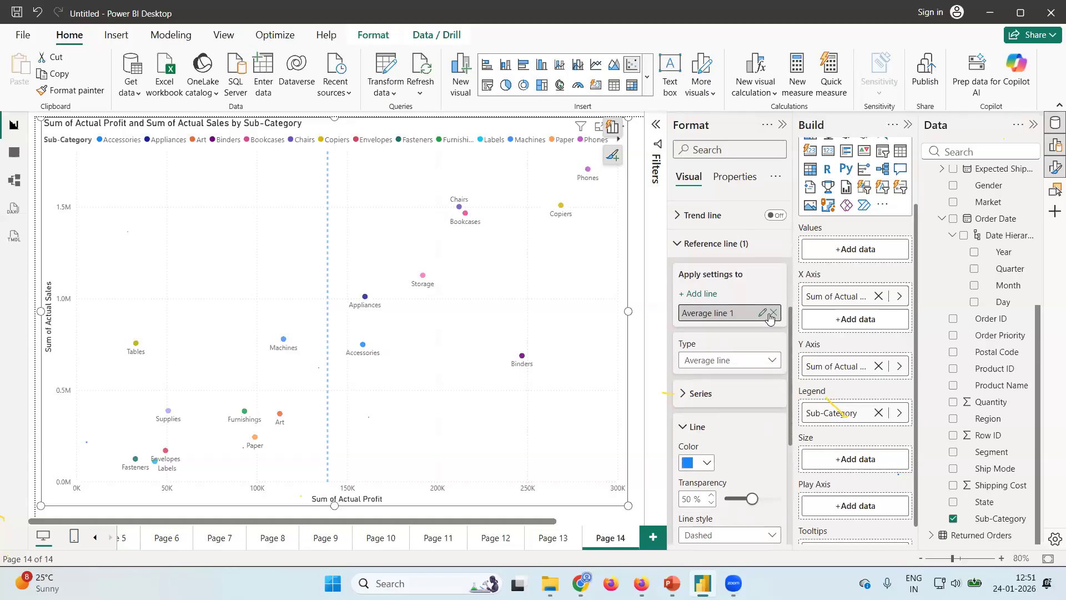
Try adding a second reference line of type Average line and remove the extra lines again.
click(684, 299)
click(684, 295)
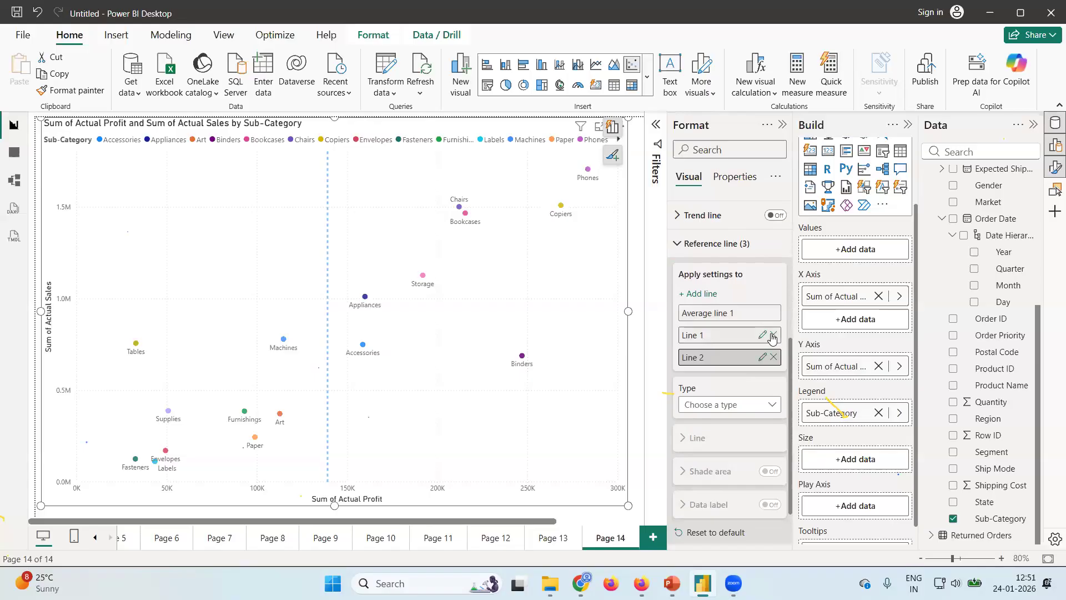
click(771, 335)
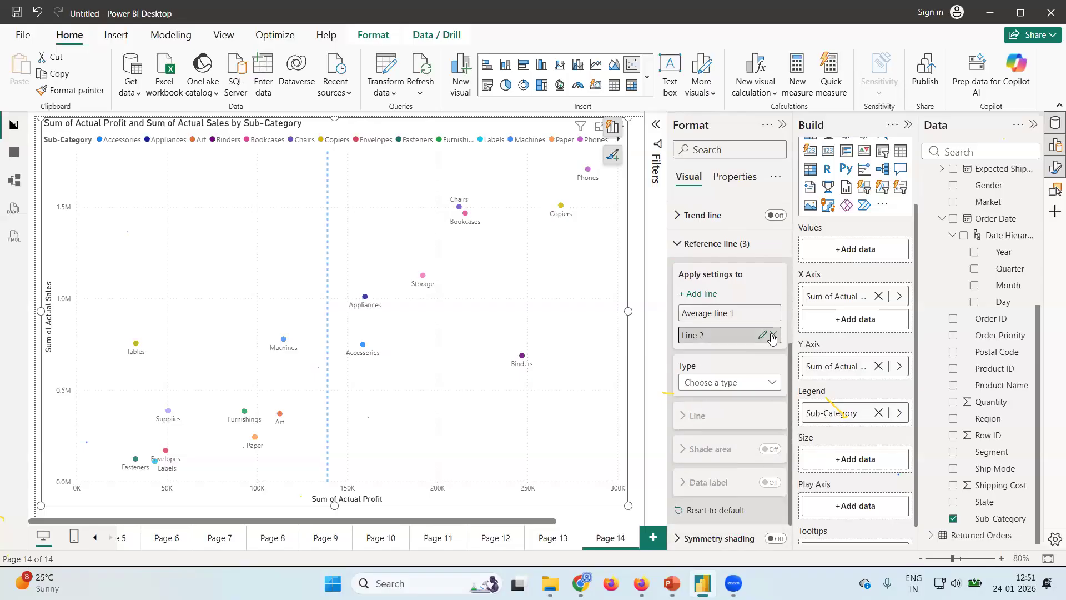
click(771, 383)
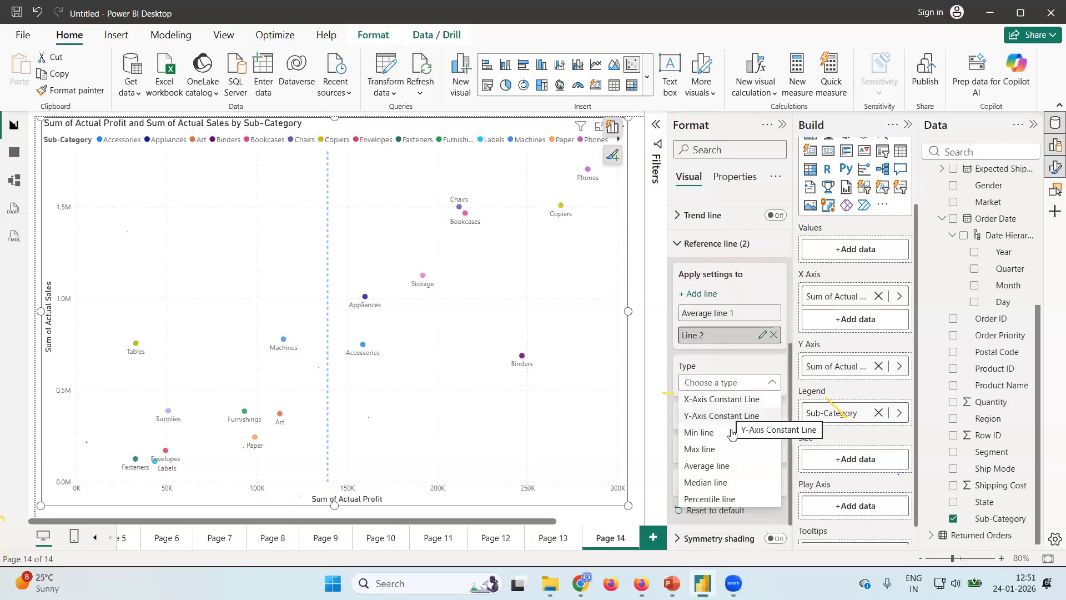
click(731, 465)
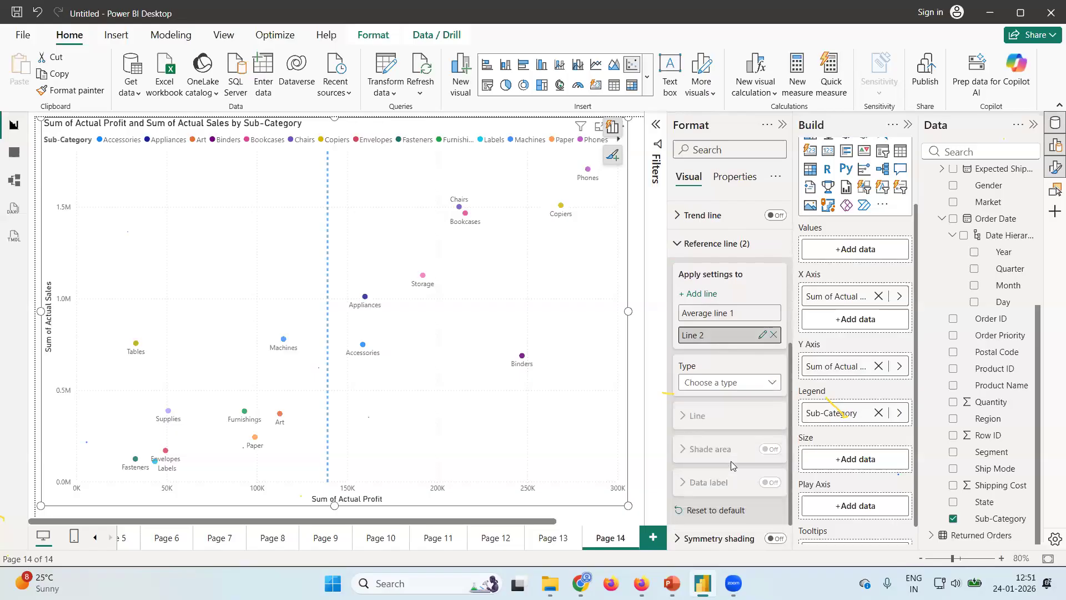
click(773, 334)
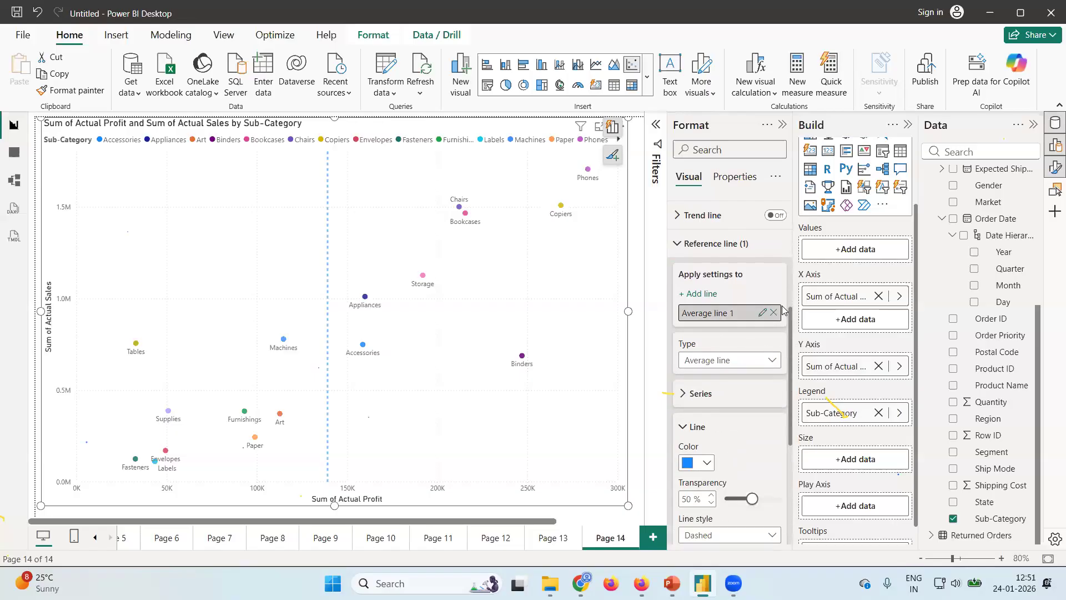
Try changing the reference line to a Y-Axis Constant Line with its value based on the Average of Actual Profit.
click(779, 362)
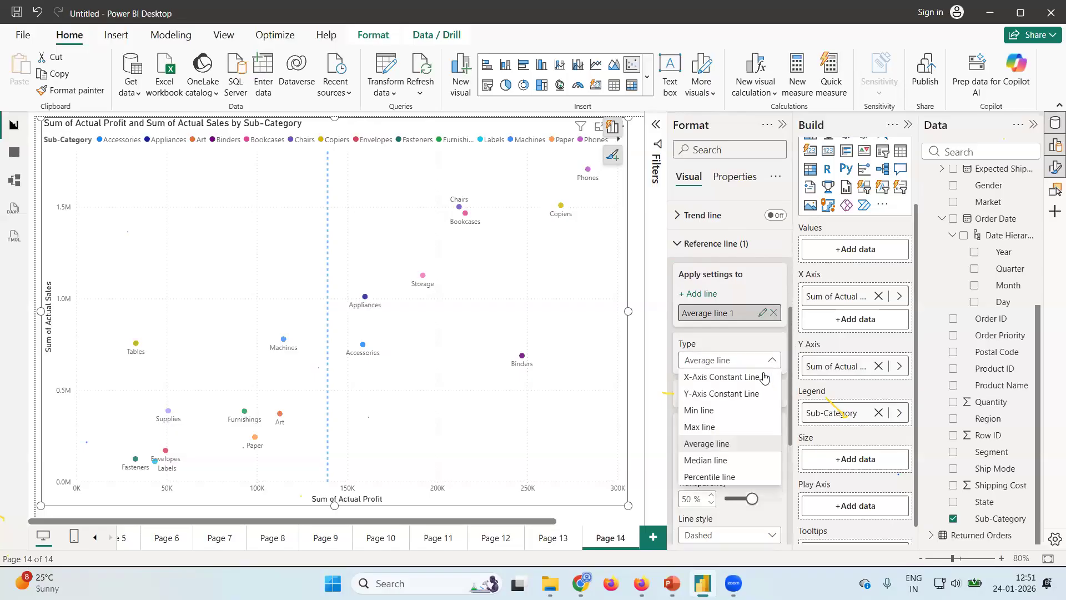
click(741, 397)
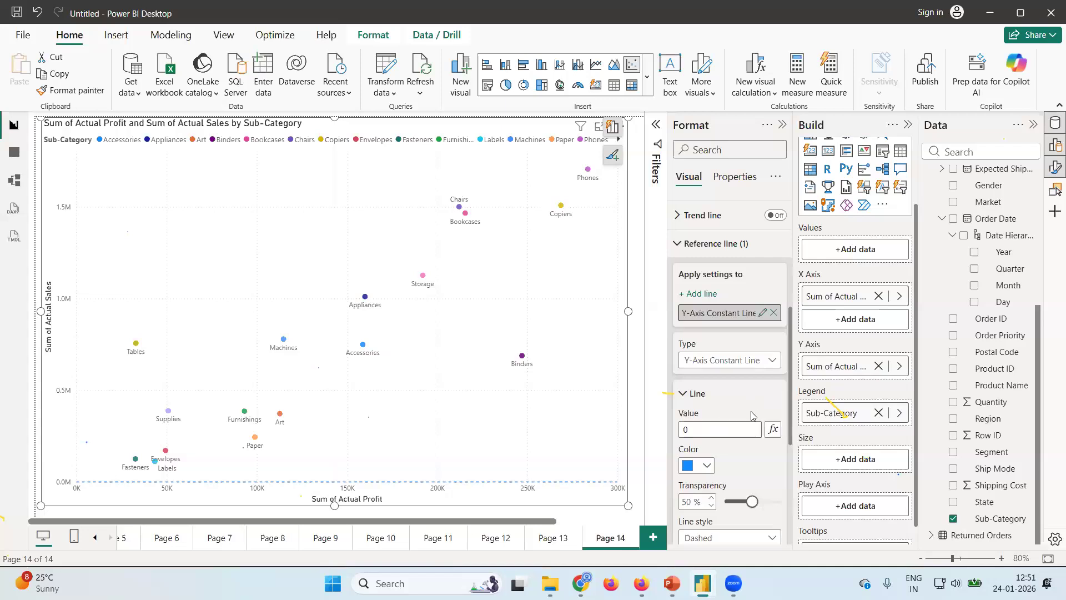
click(771, 431)
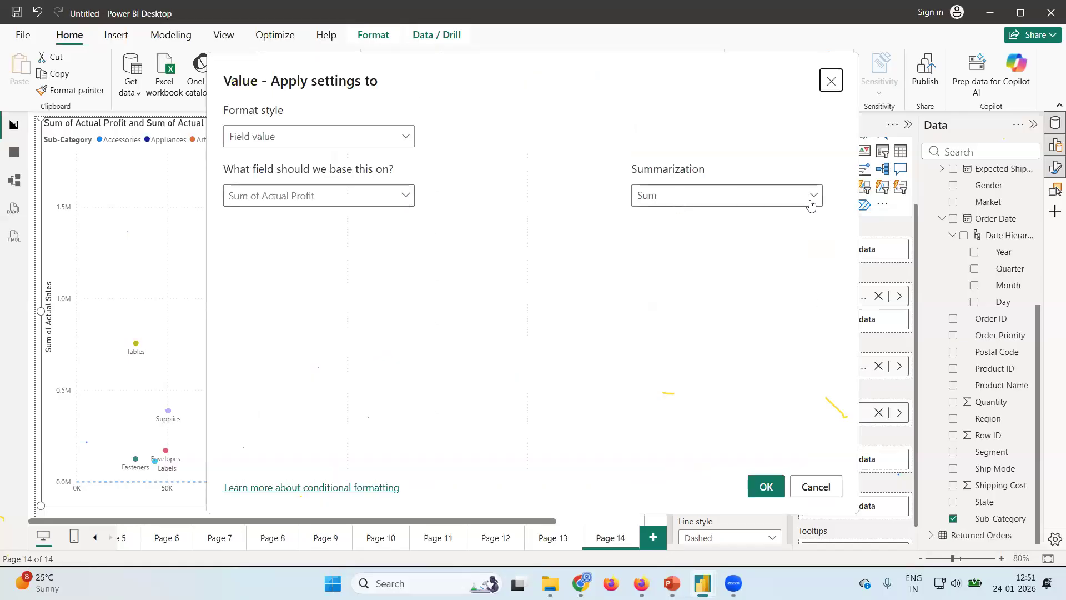
click(813, 198)
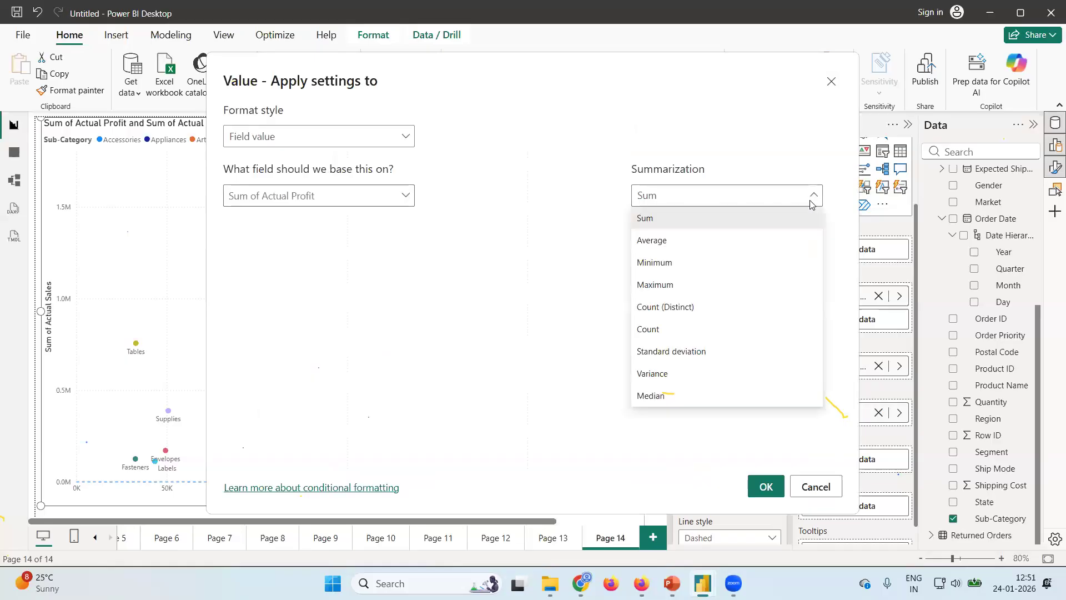
click(719, 244)
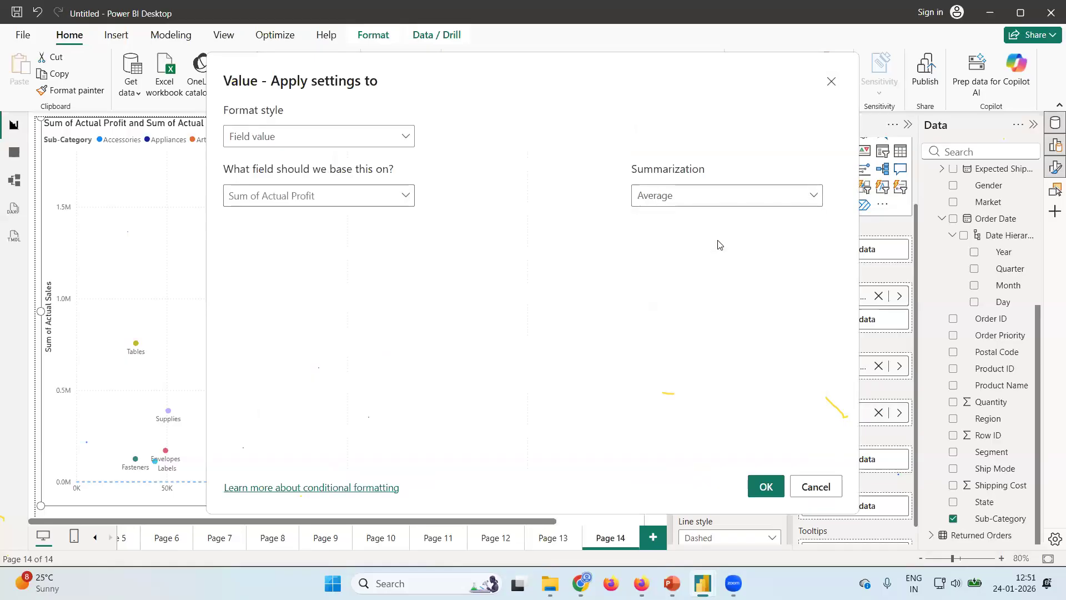
click(765, 487)
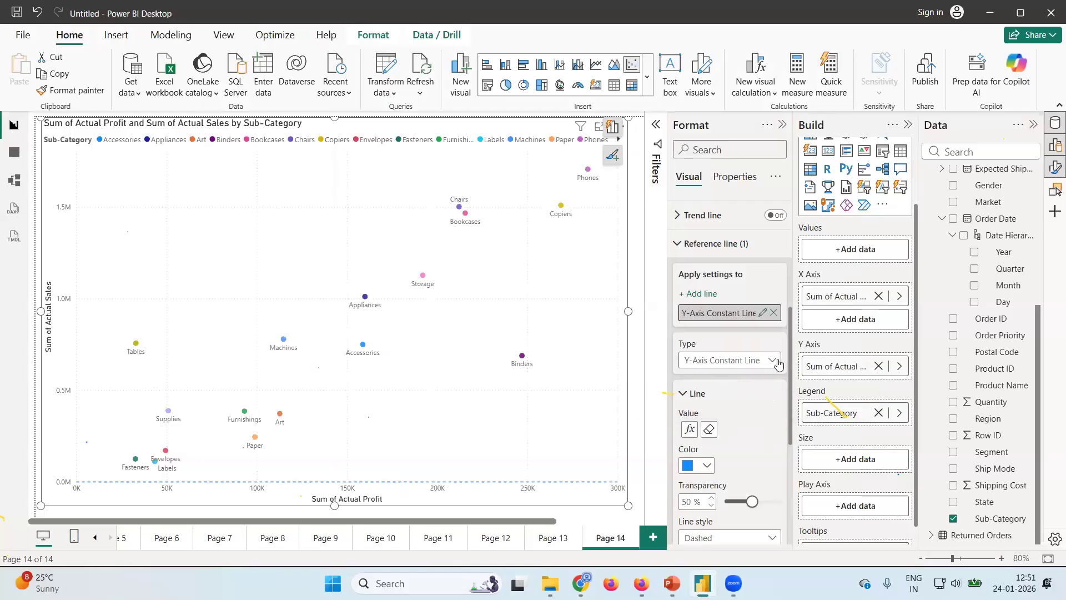
Delete the scatter chart's existing reference line and add a new one of type Average line.
click(773, 313)
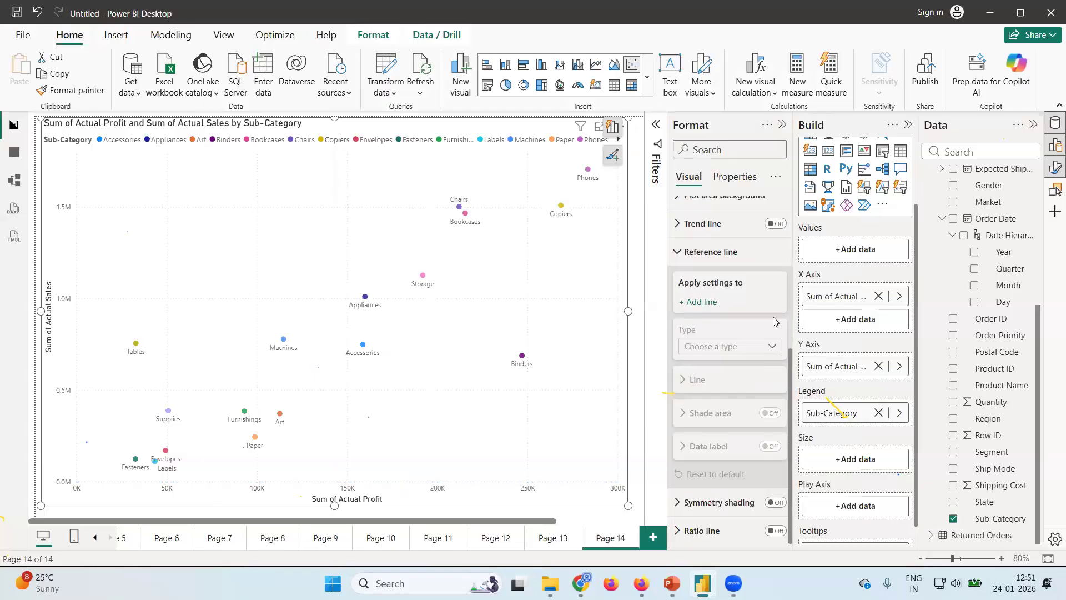
scroll(757, 303, up, 3)
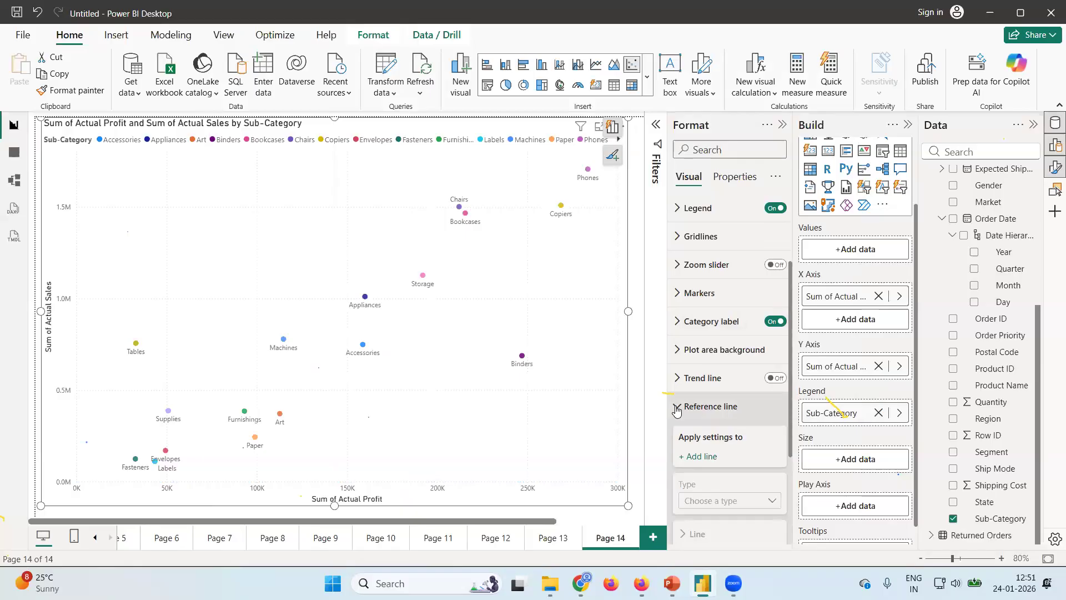
click(676, 409)
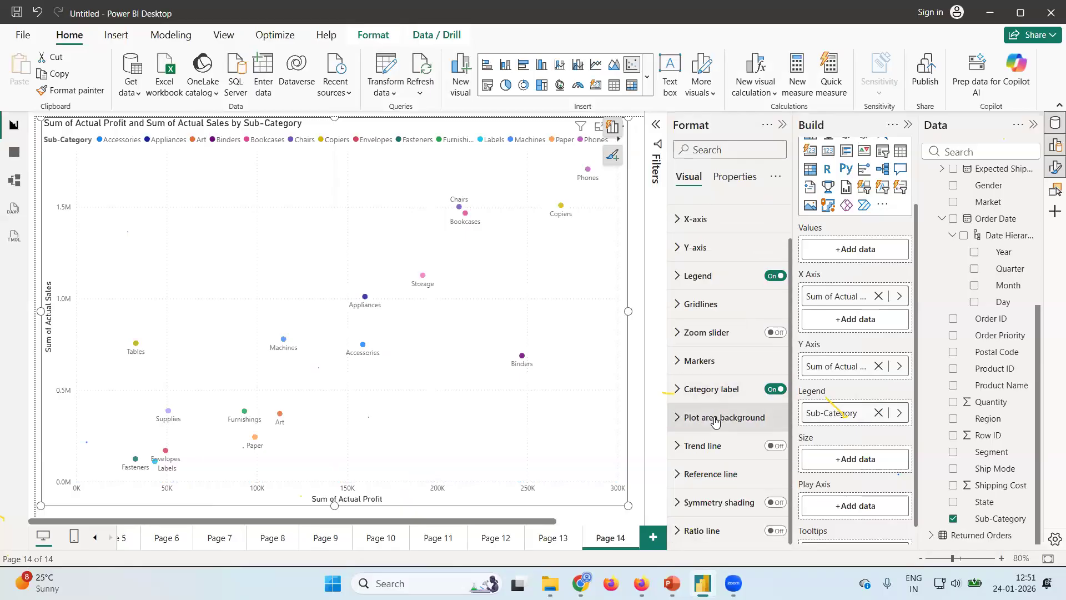
click(681, 475)
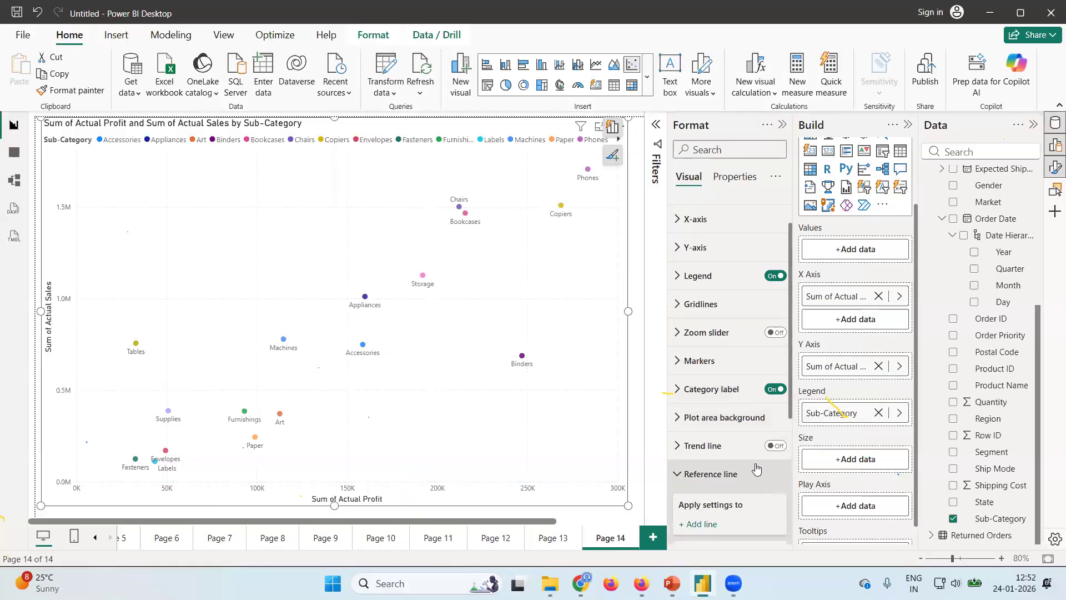
scroll(756, 463, down, 4)
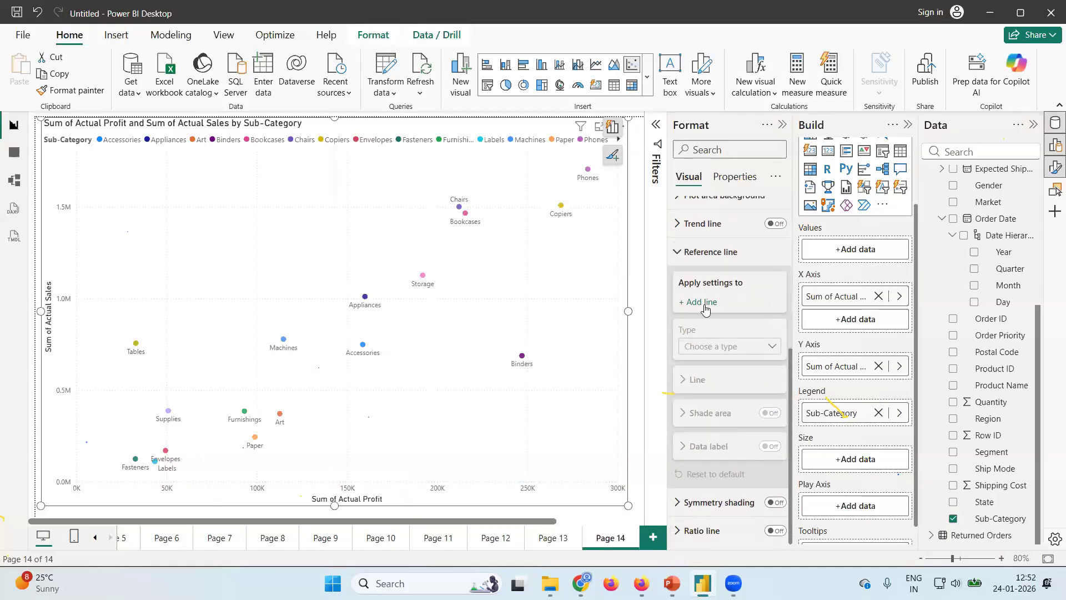
click(704, 303)
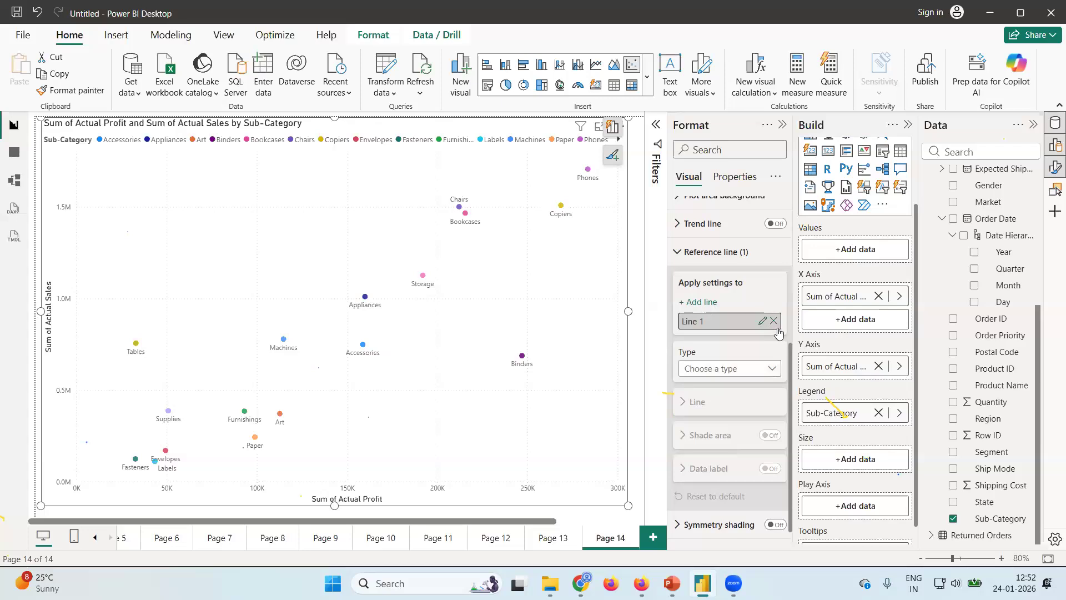
click(780, 368)
click(720, 452)
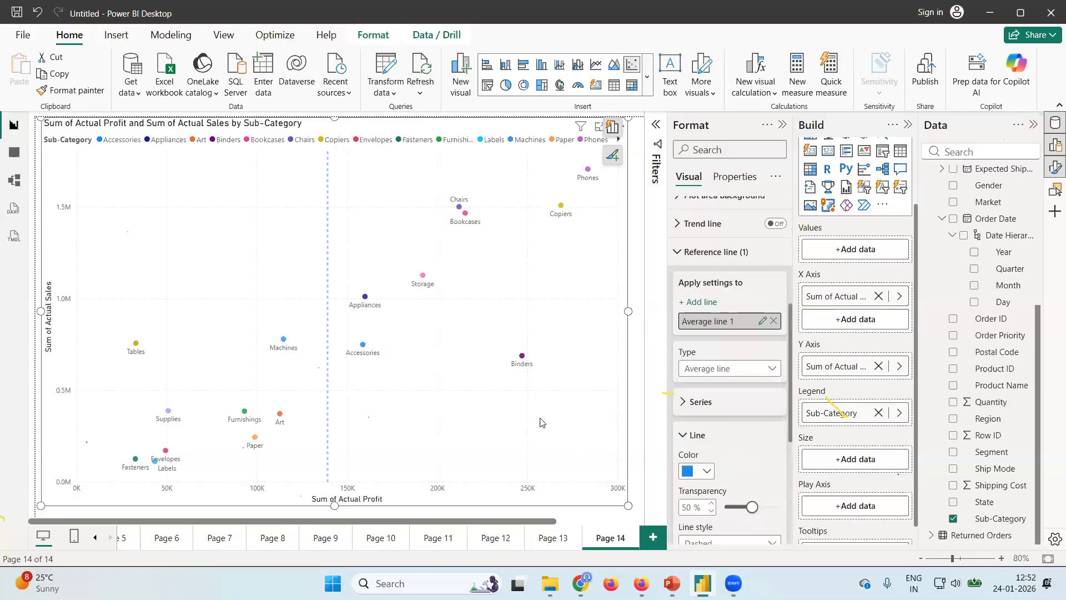
click(678, 251)
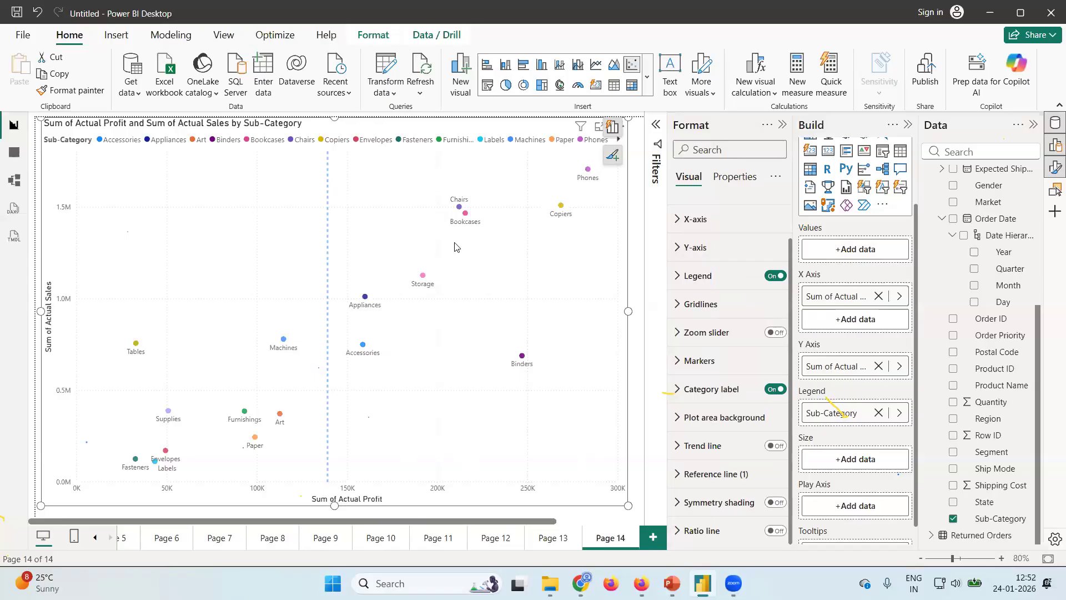
click(676, 223)
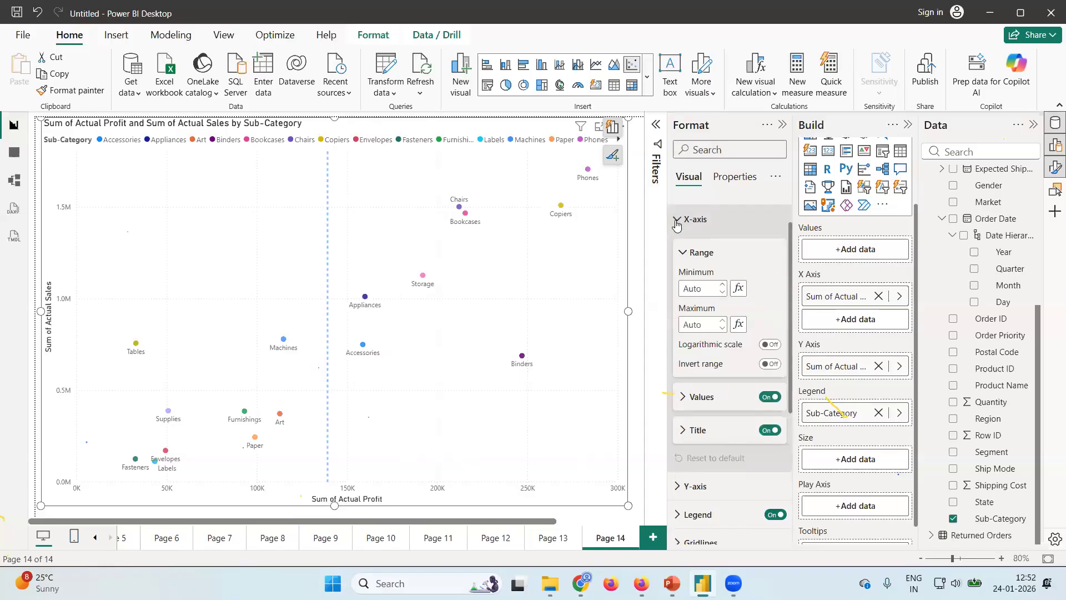
click(677, 222)
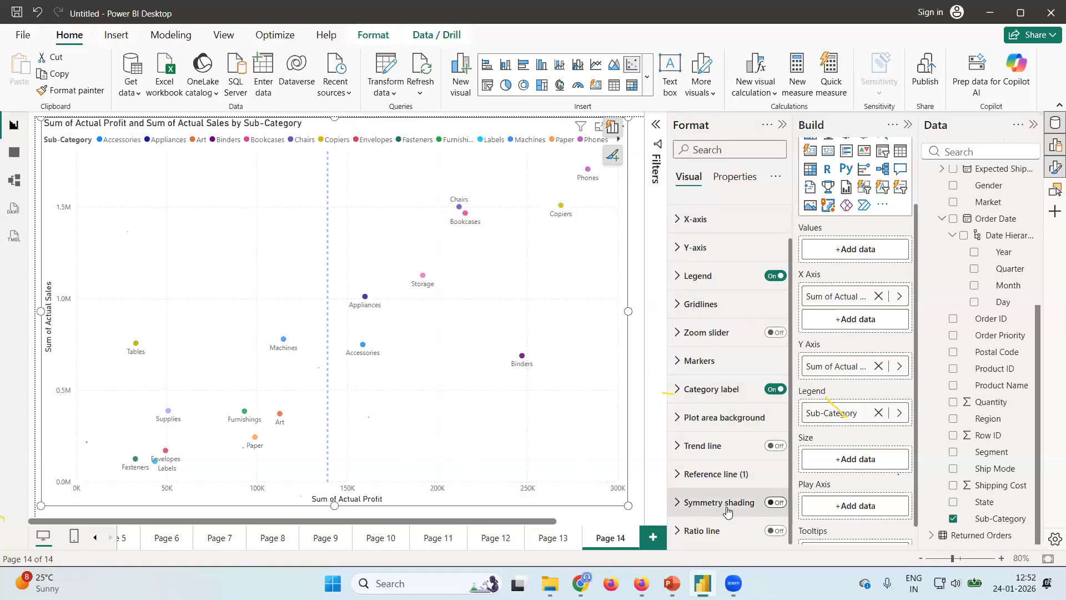
Turn on the shade area for the average reference line and open the shading's detailed settings.
click(680, 475)
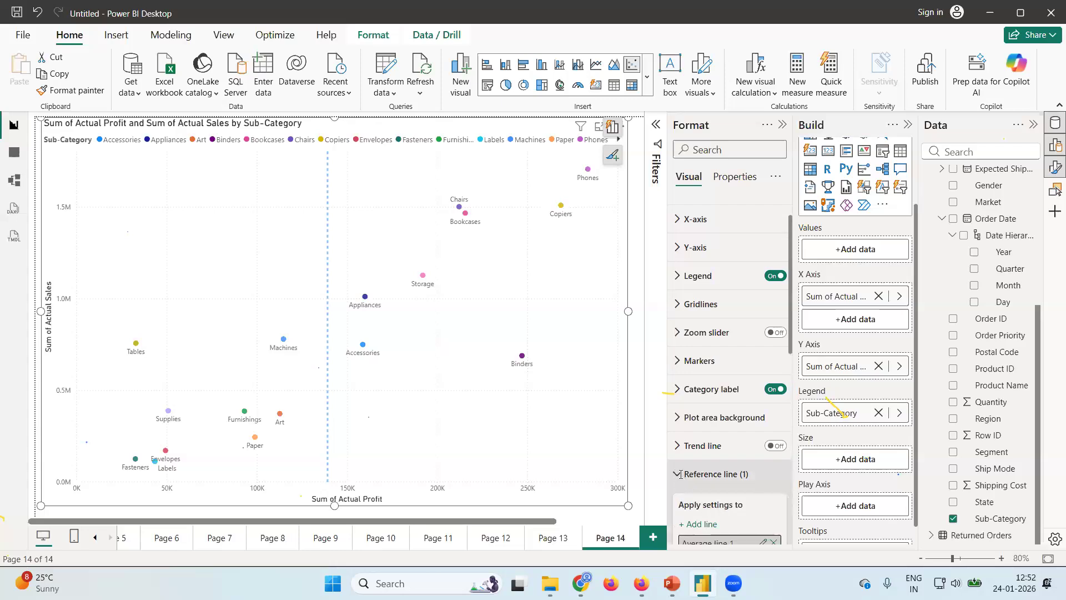
scroll(680, 477, down, 7)
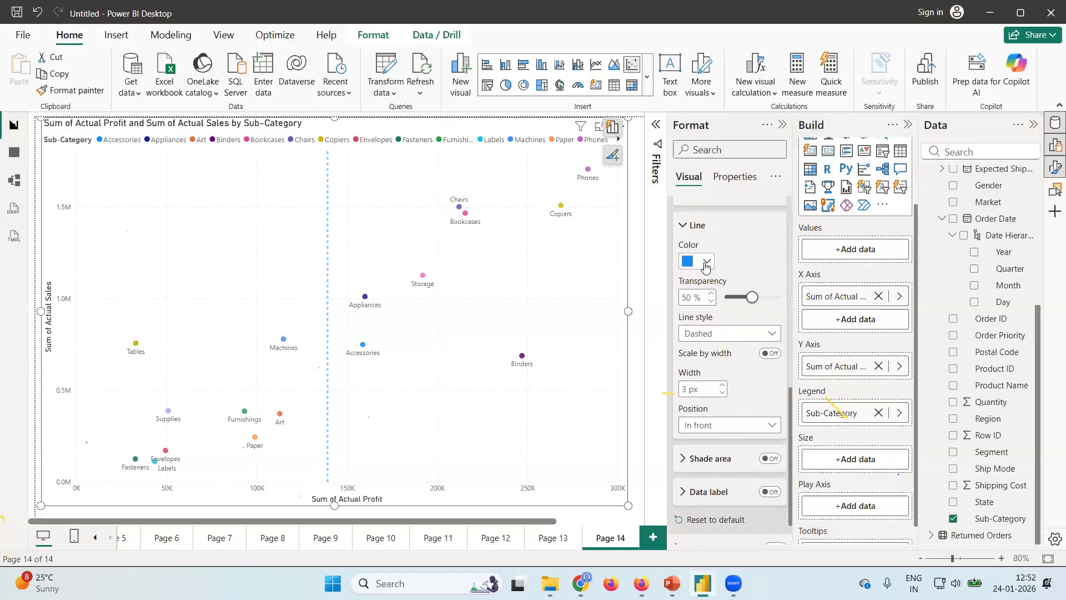
click(705, 265)
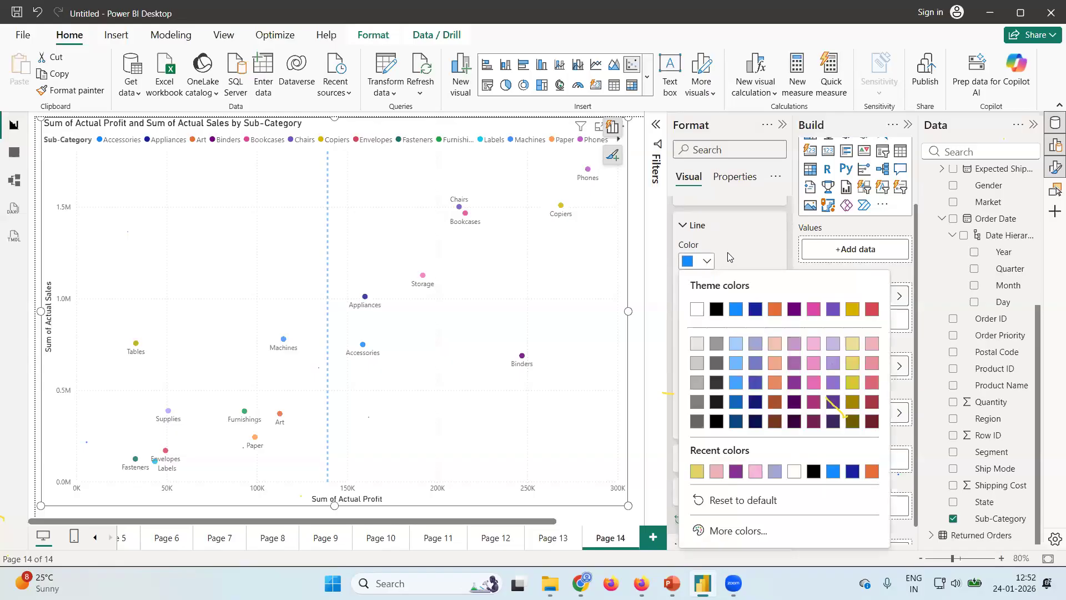
click(729, 256)
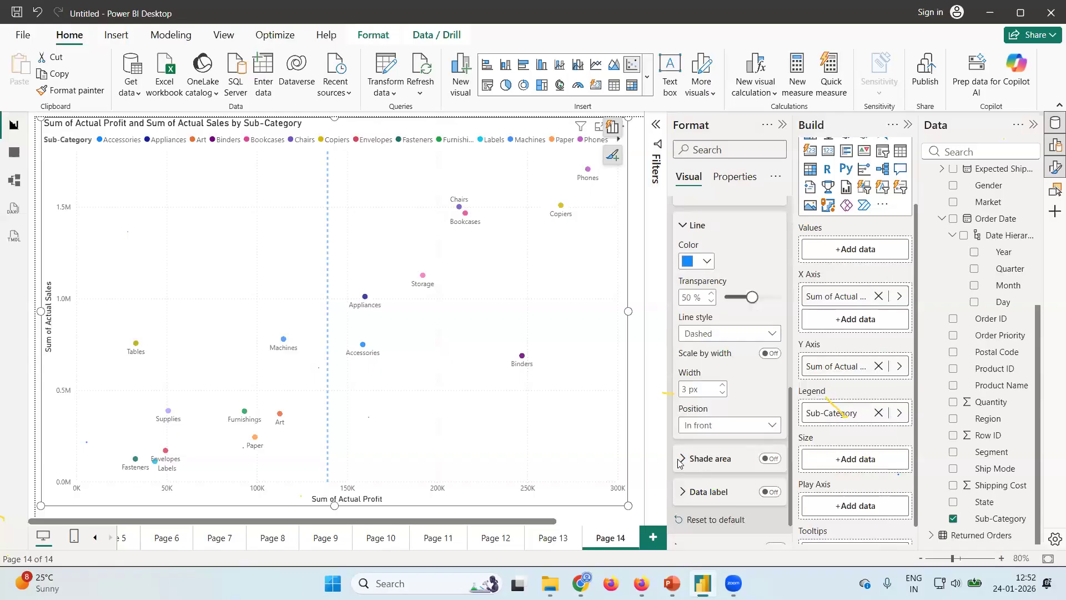
click(773, 459)
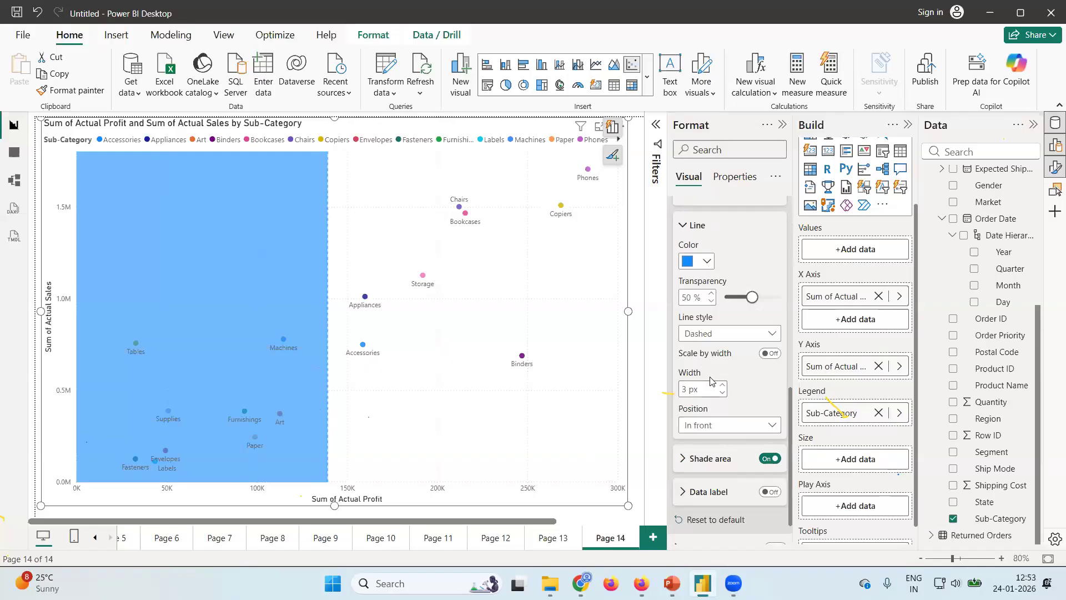
click(682, 468)
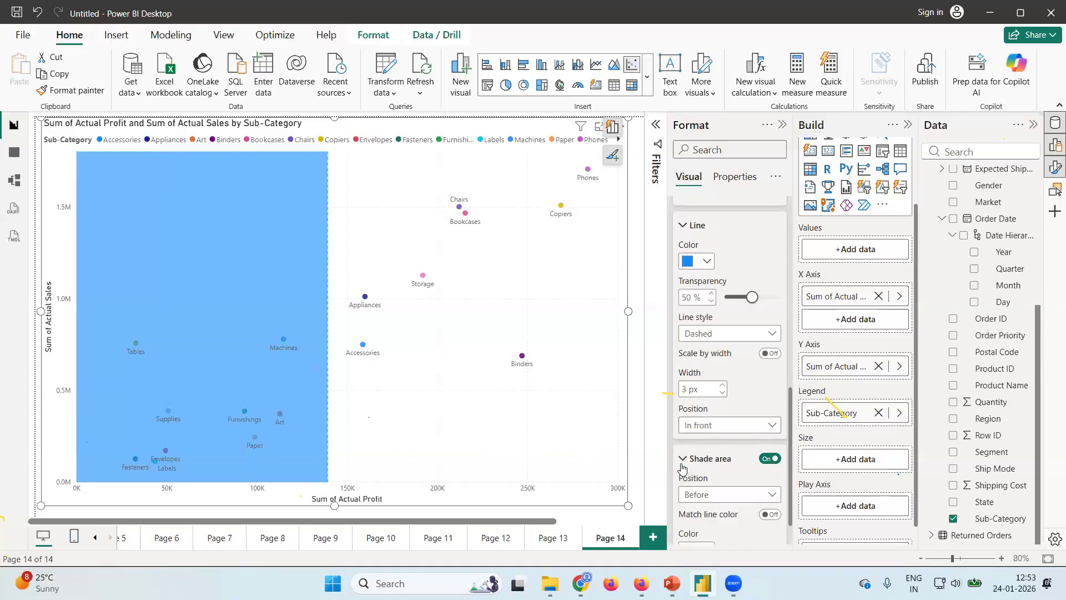
scroll(718, 325, down, 5)
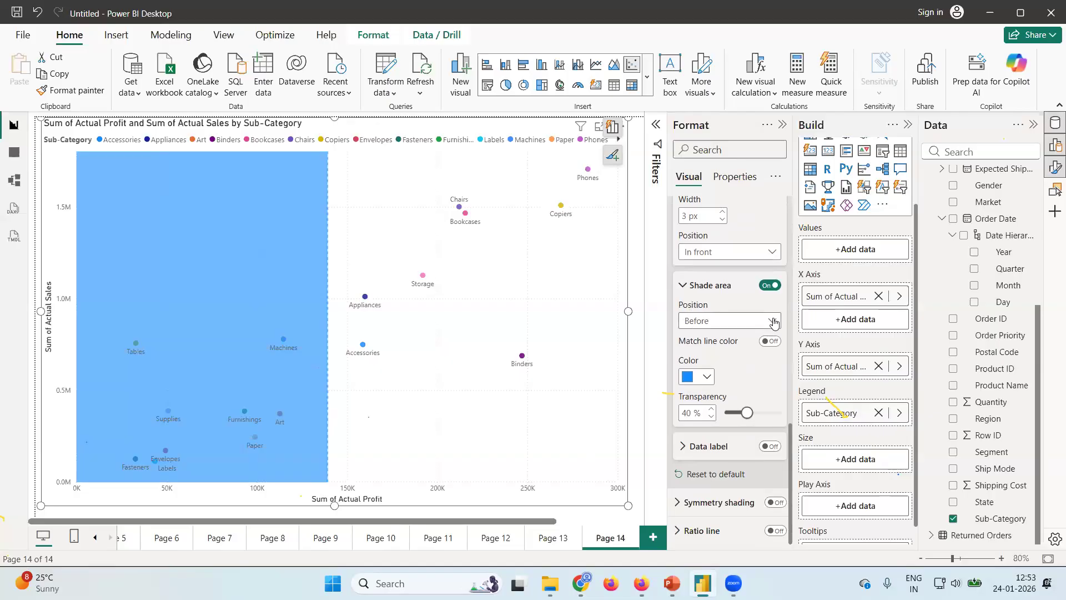
Shade the area after the average line in the lightest blue theme tint with 75 % transparency.
click(695, 325)
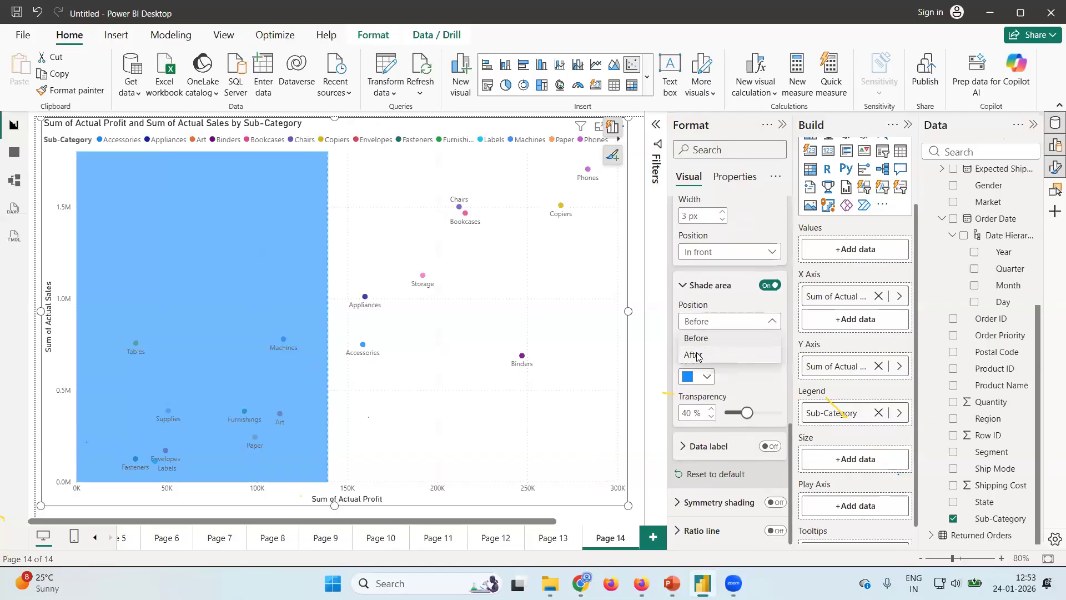
click(695, 355)
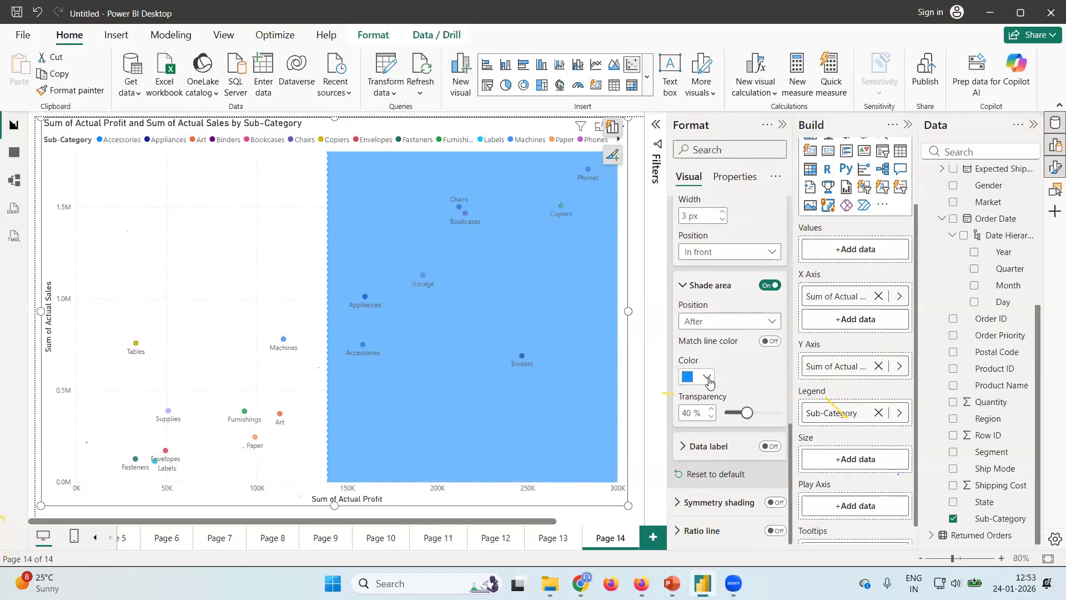
click(705, 379)
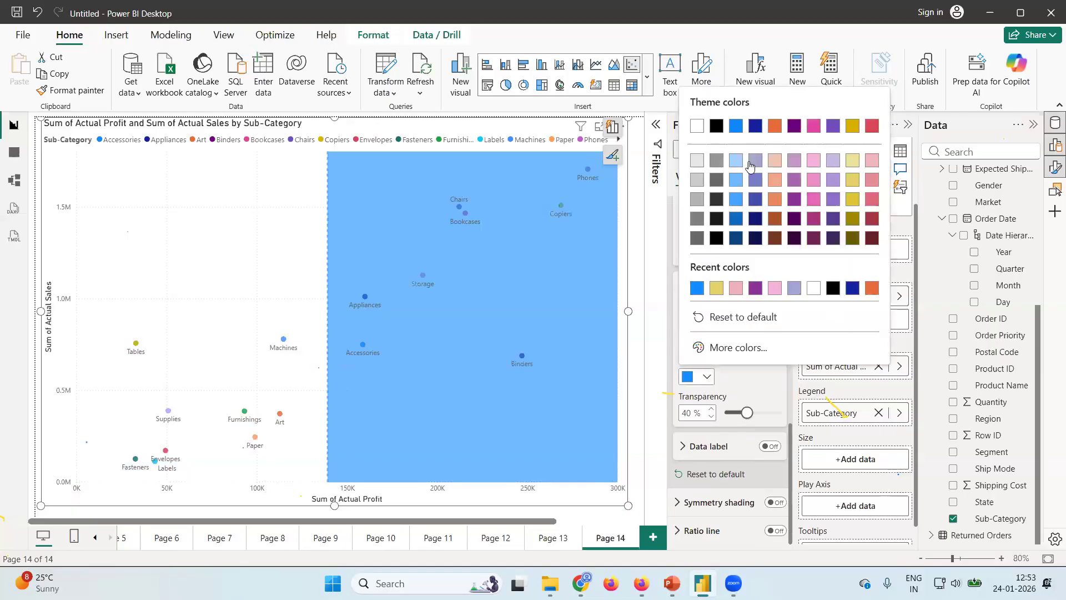
click(735, 162)
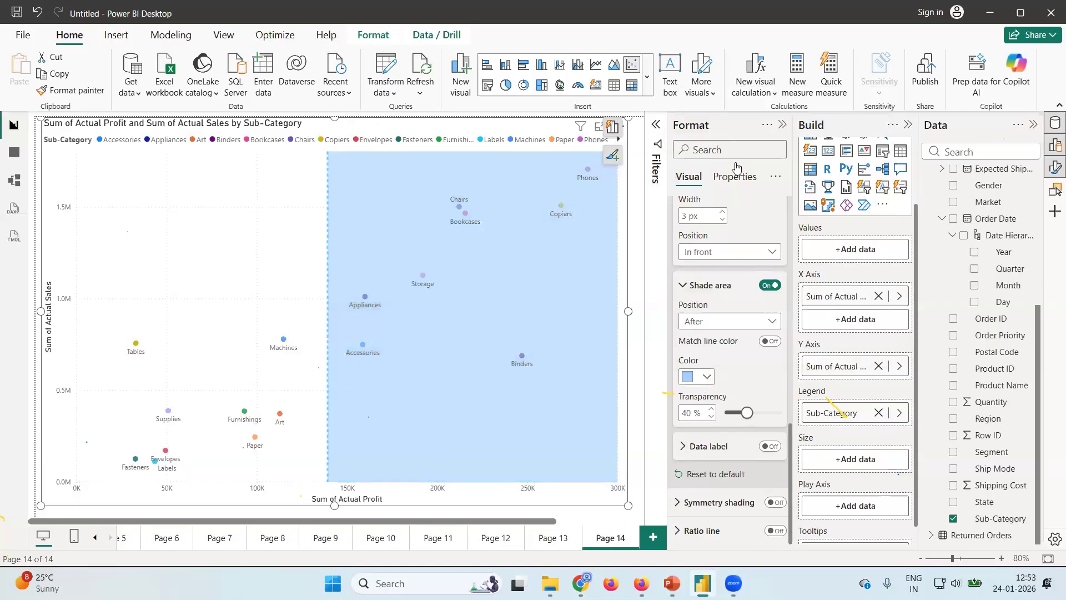
drag(746, 415, 766, 417)
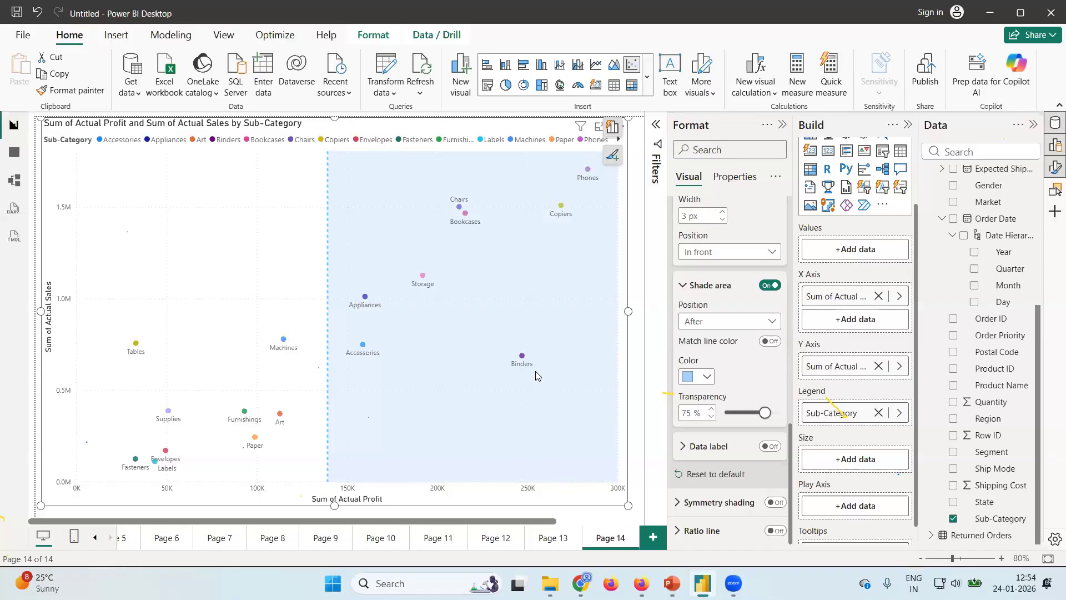
click(683, 291)
scroll(675, 333, up, 5)
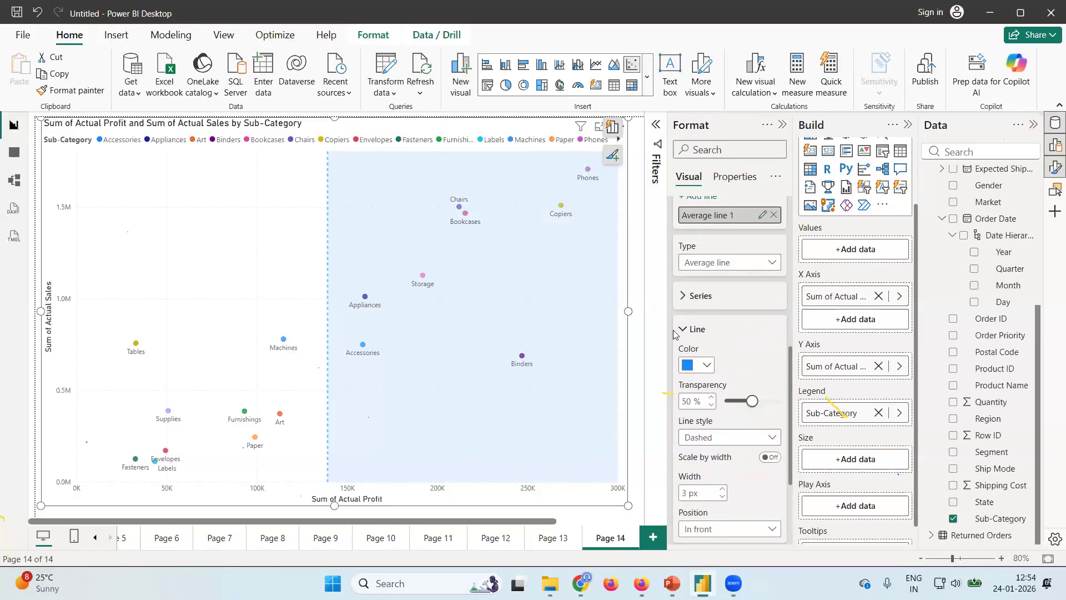
click(683, 329)
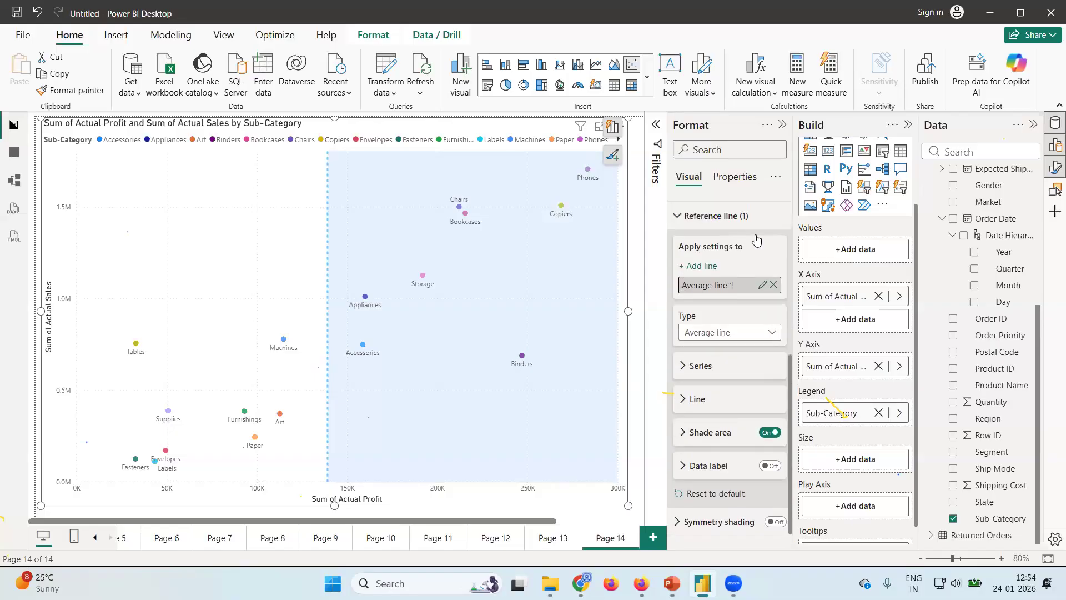
Review the average reference line's settings and the position options of its shade area.
scroll(757, 239, up, 3)
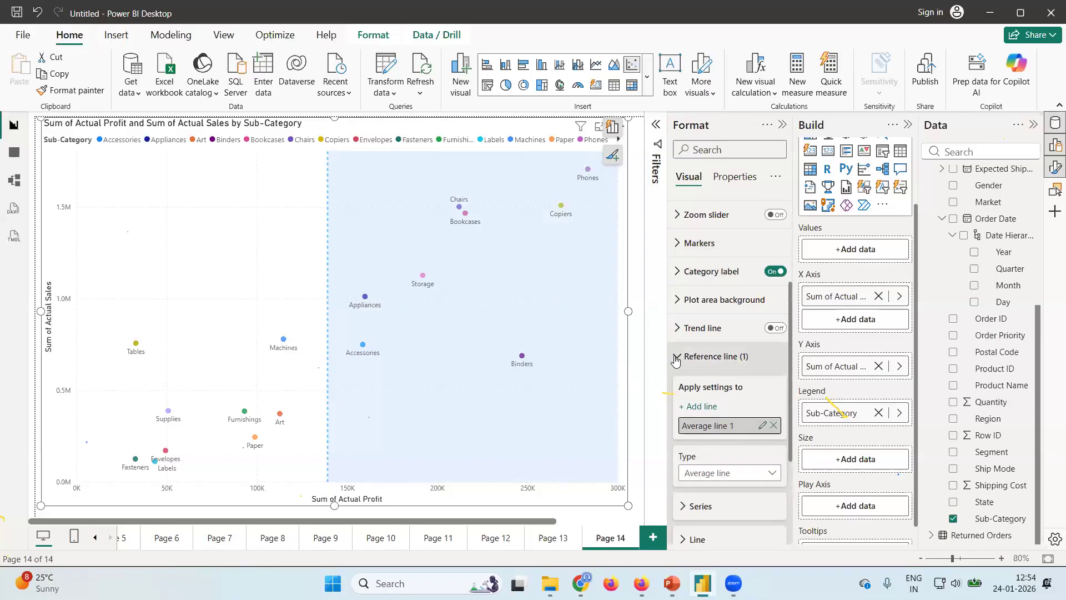
scroll(729, 416, down, 3)
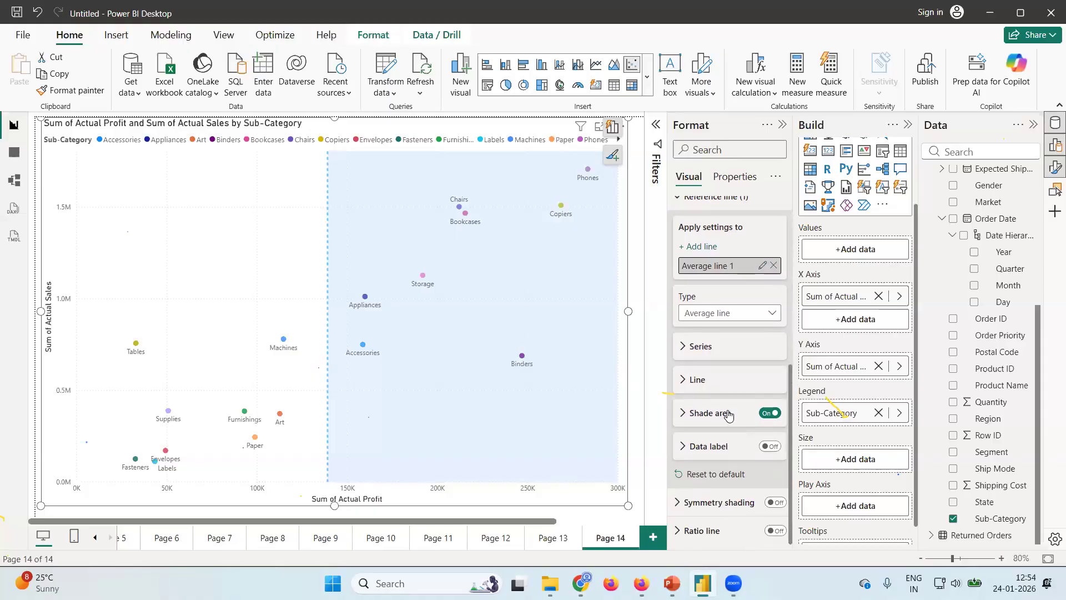
scroll(731, 328, up, 6)
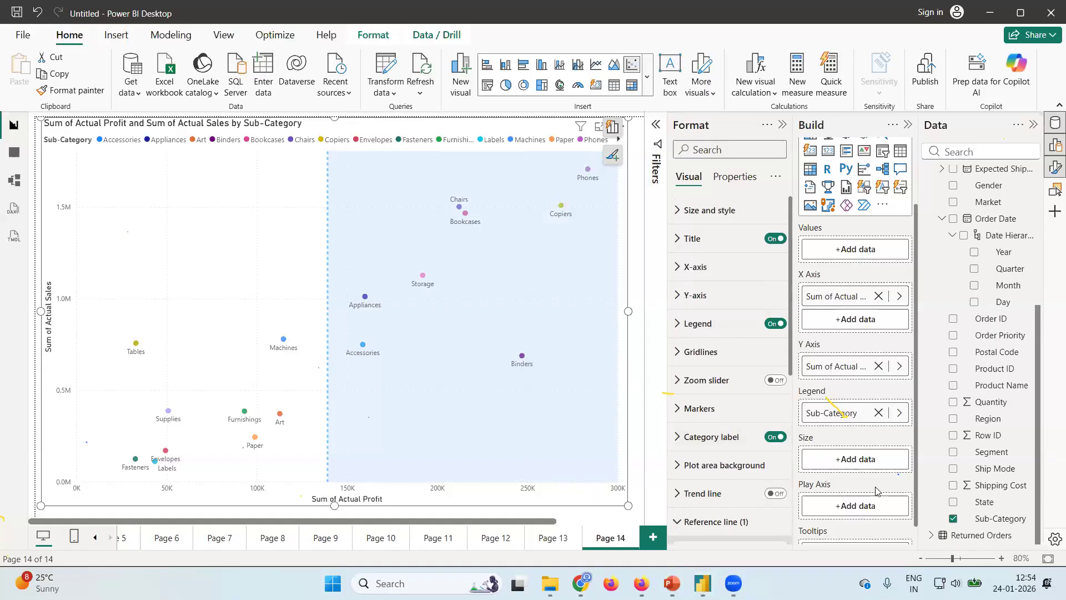
scroll(730, 444, down, 6)
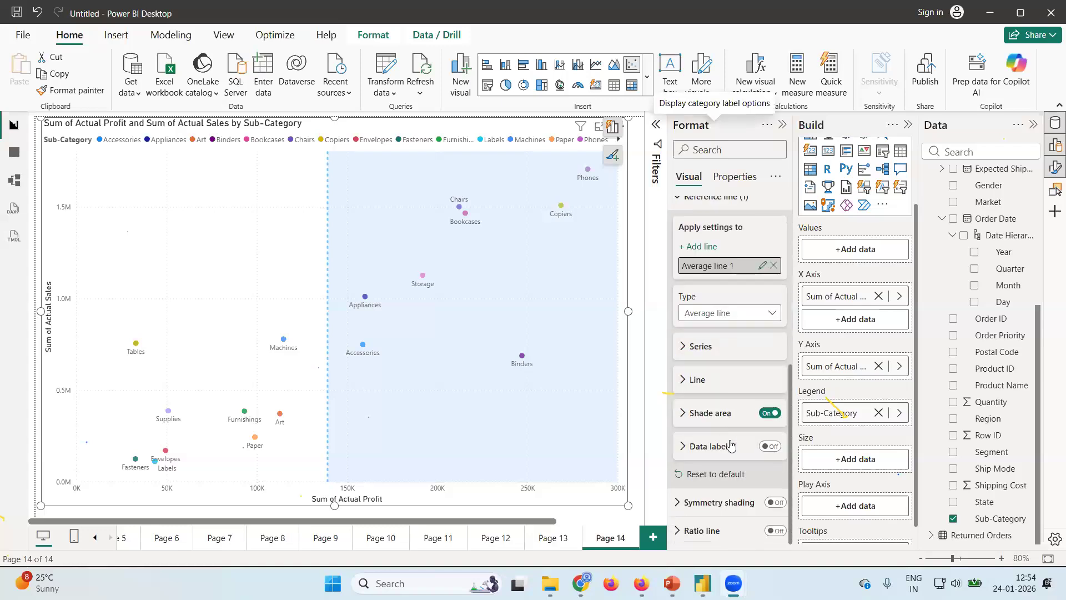
scroll(731, 444, up, 2)
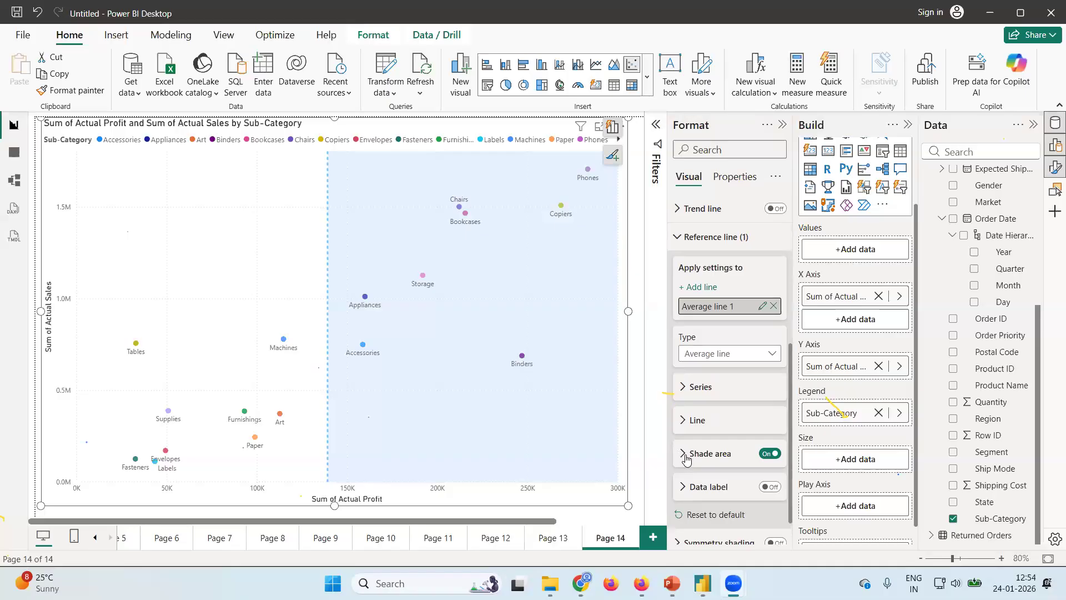
click(686, 458)
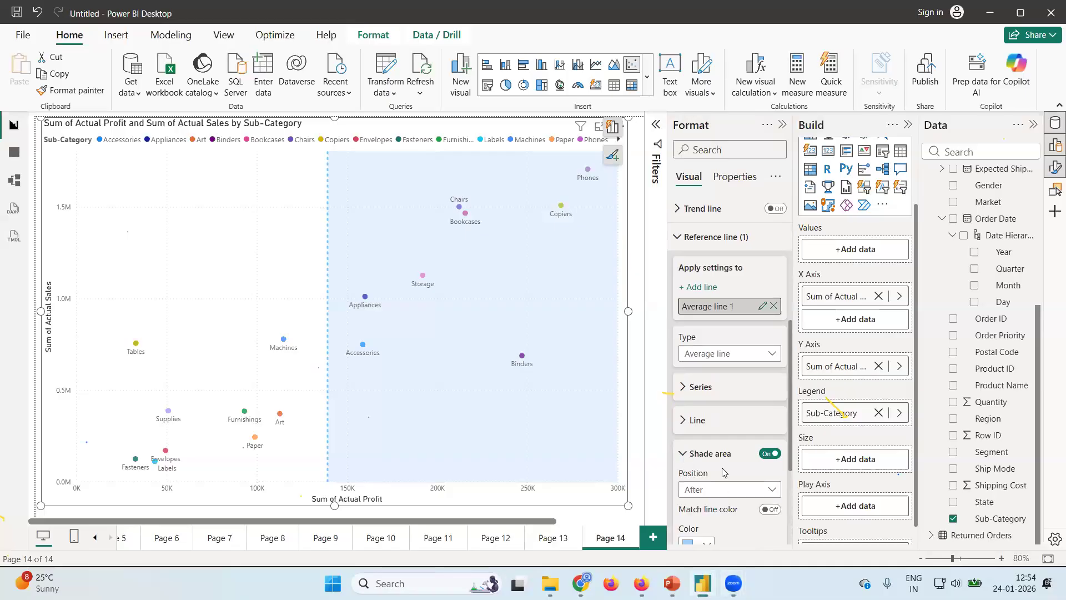
scroll(766, 474, down, 3)
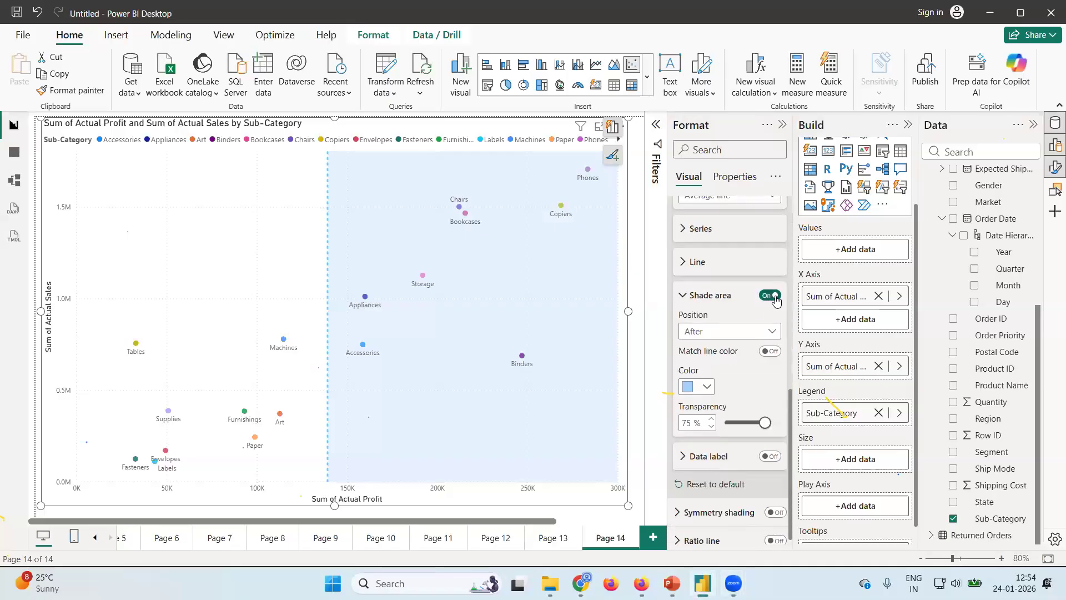
click(772, 332)
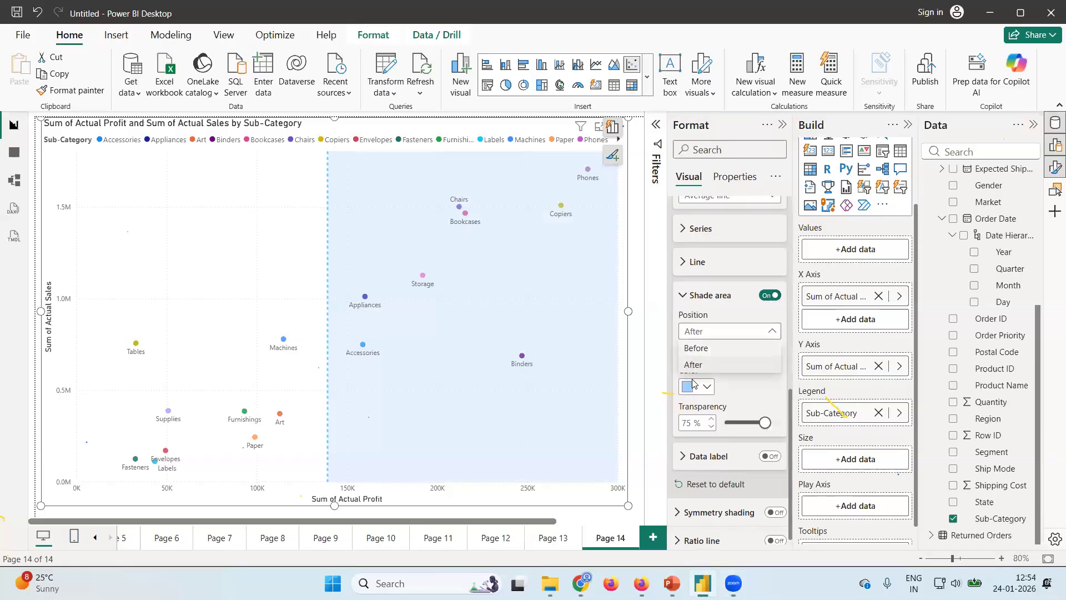
click(575, 384)
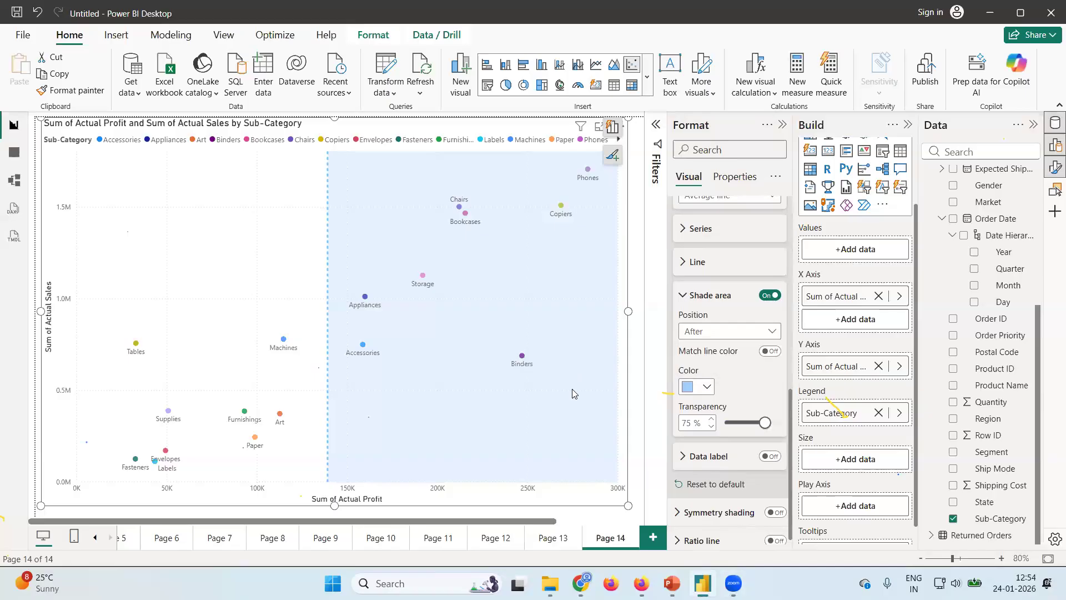
click(773, 335)
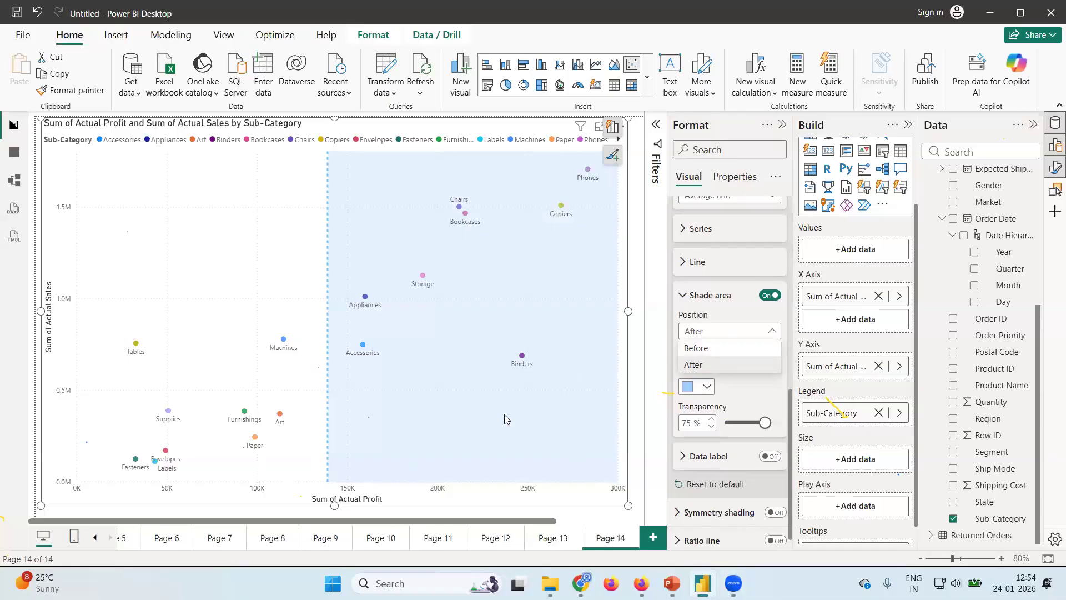
click(774, 336)
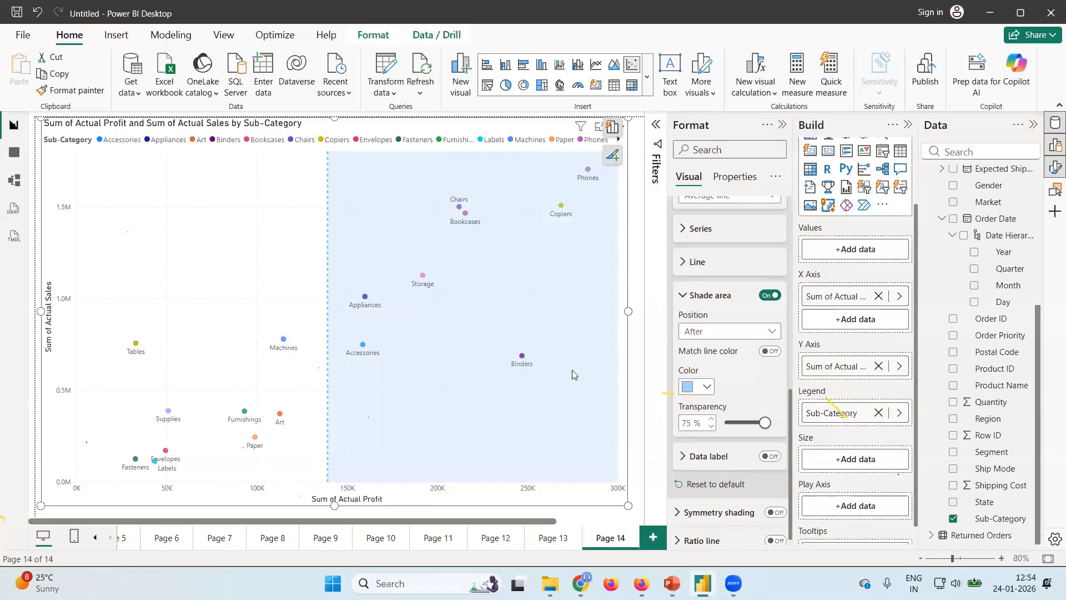
click(683, 296)
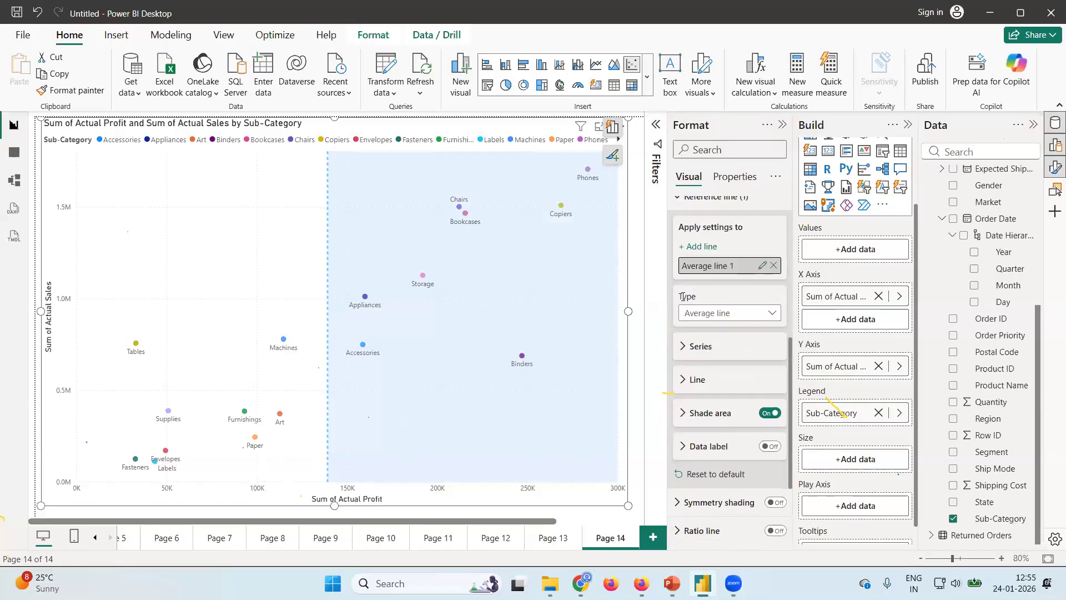
Add a new report page with a pie chart of Actual Profit by Category and enlarge it to fill most of the canvas.
click(651, 537)
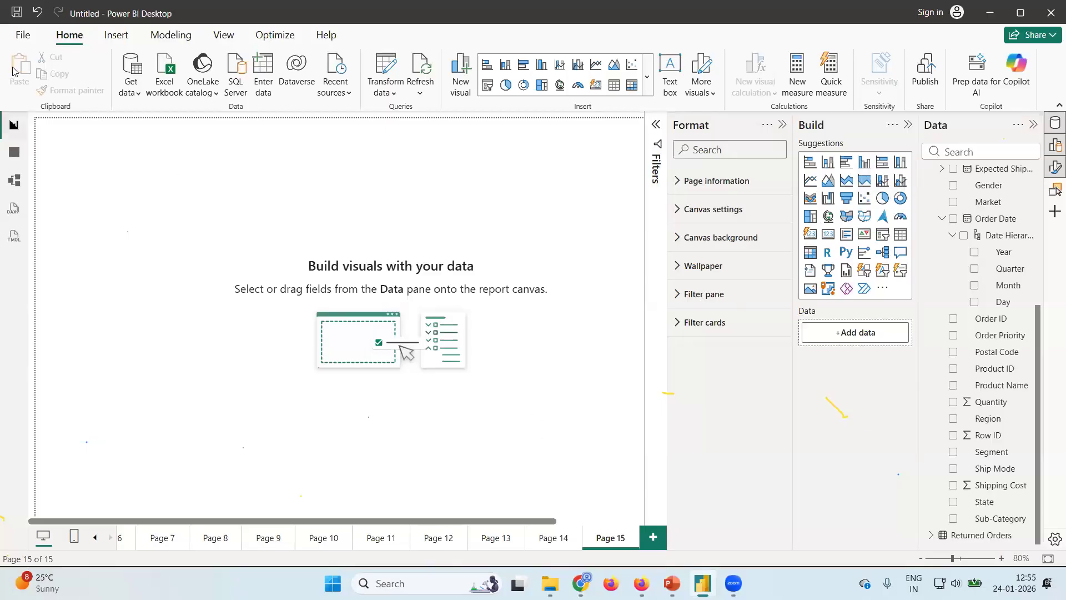
click(881, 199)
scroll(999, 222, up, 5)
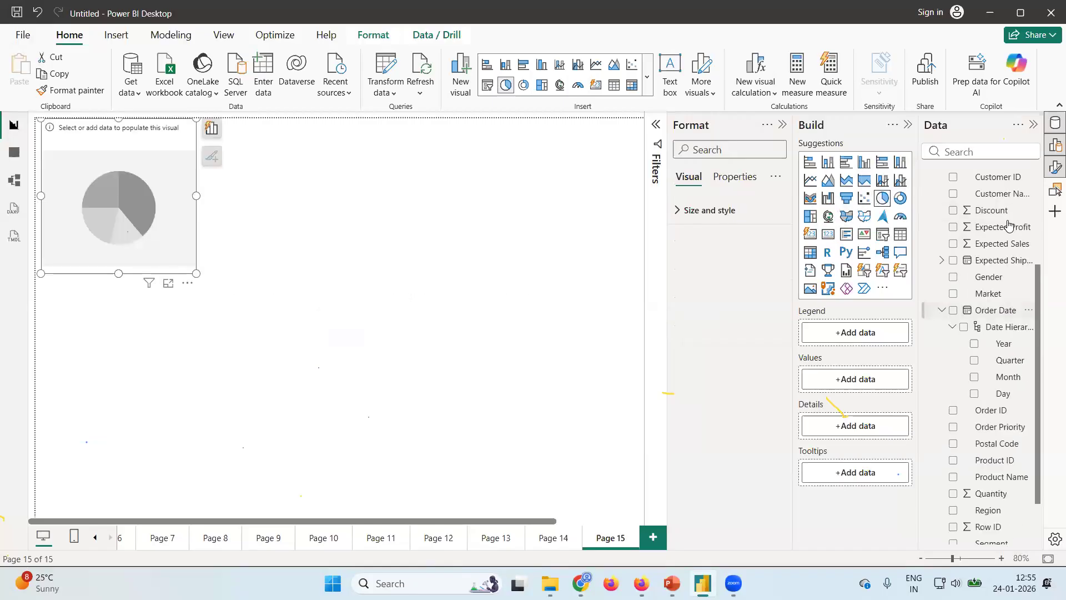
click(955, 183)
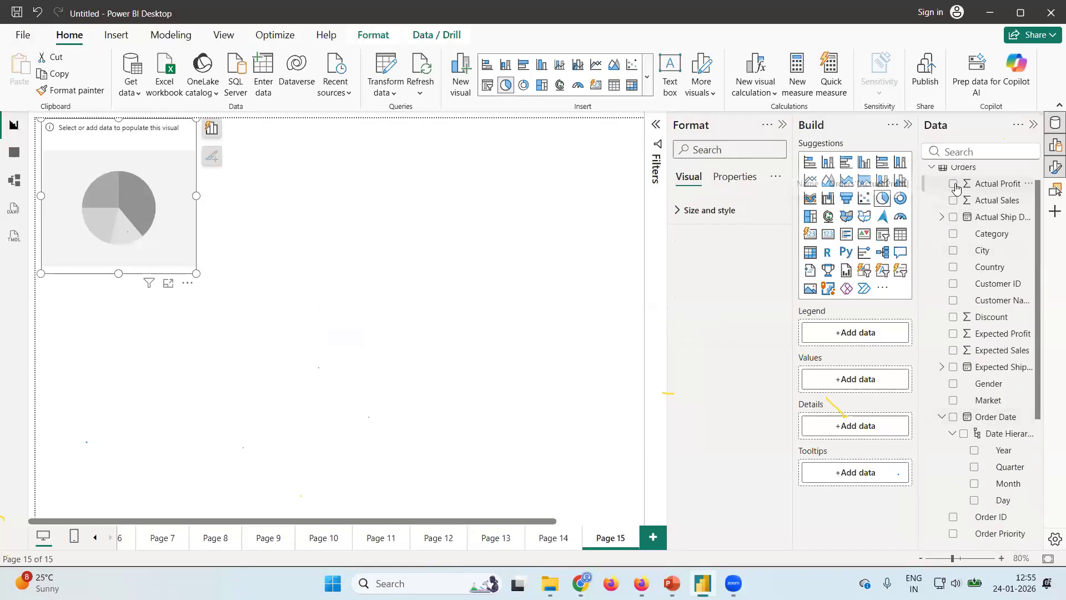
click(954, 234)
drag(224, 328, 634, 501)
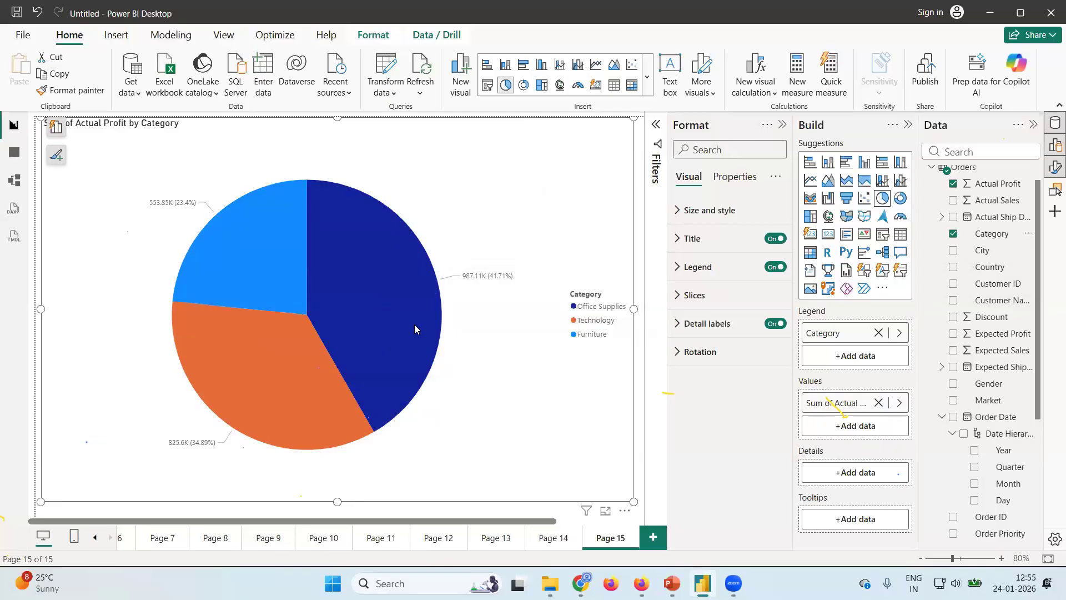
Set the position of the pie chart's detail labels to Inside.
click(678, 333)
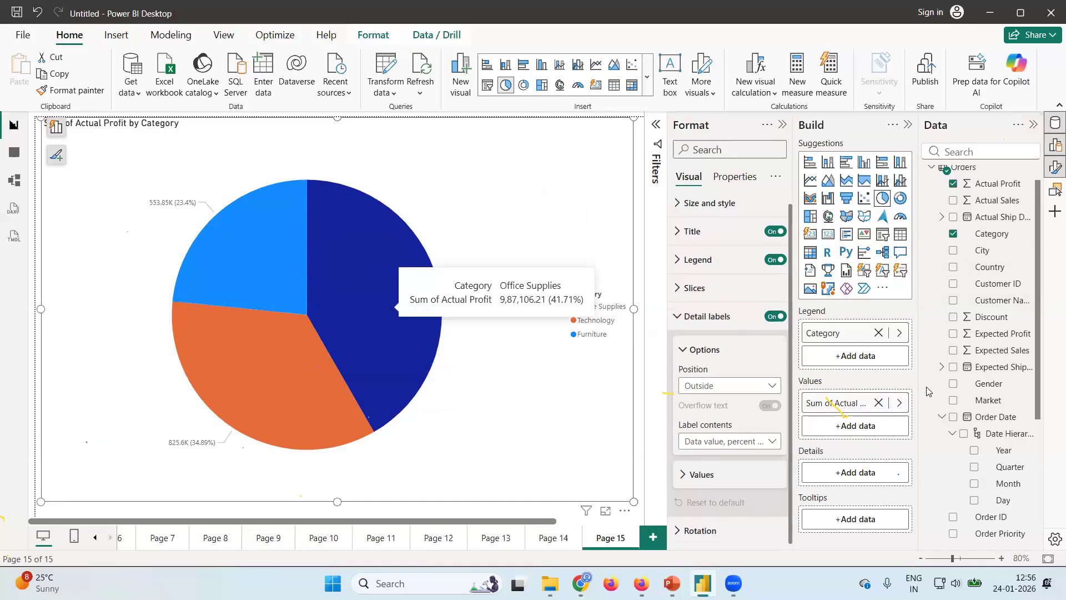
click(772, 388)
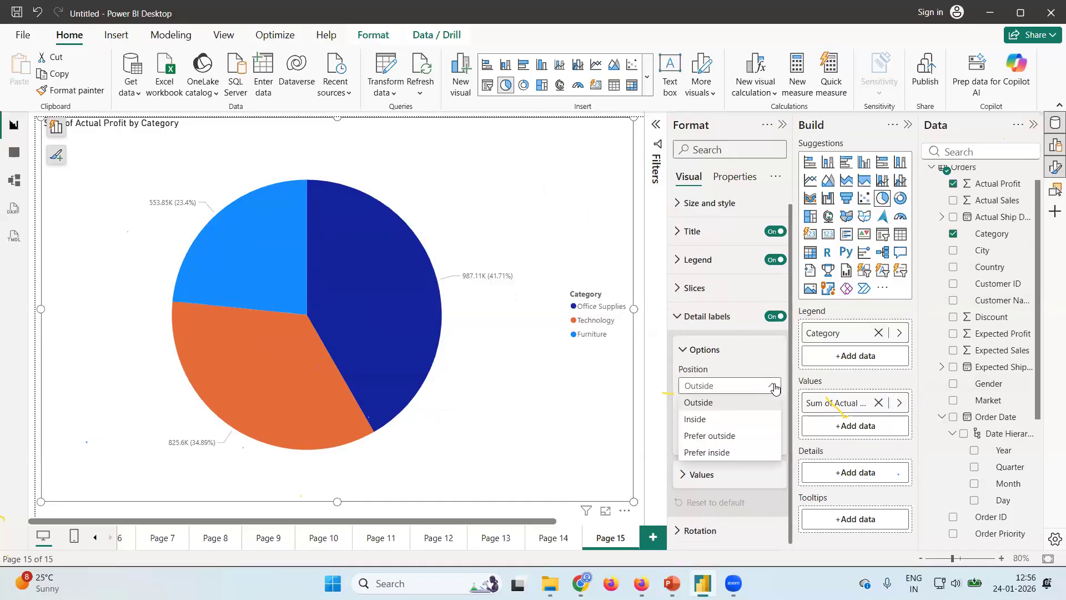
click(700, 419)
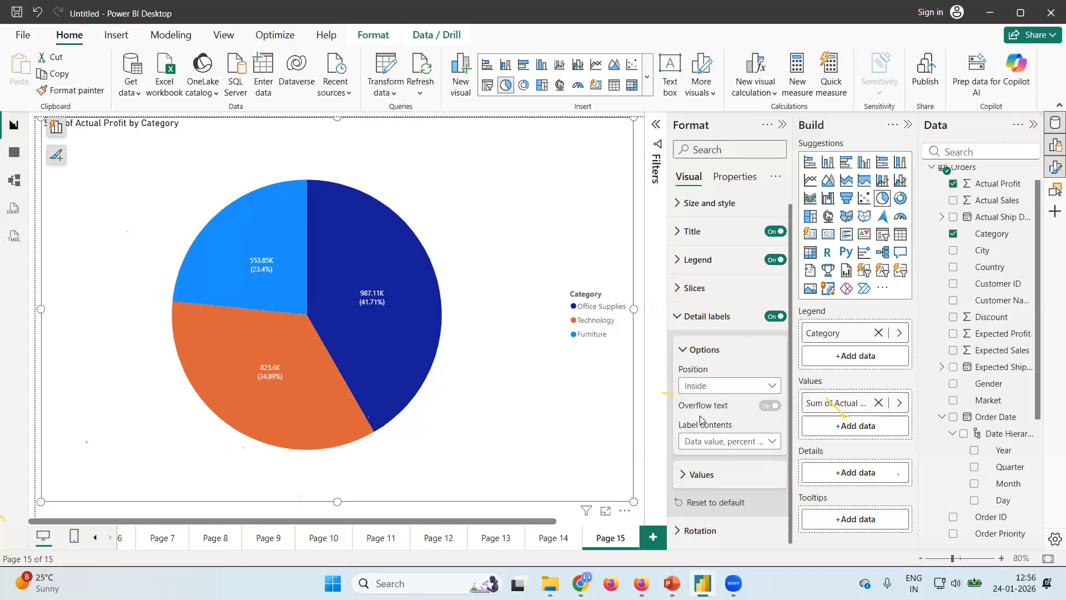
click(775, 388)
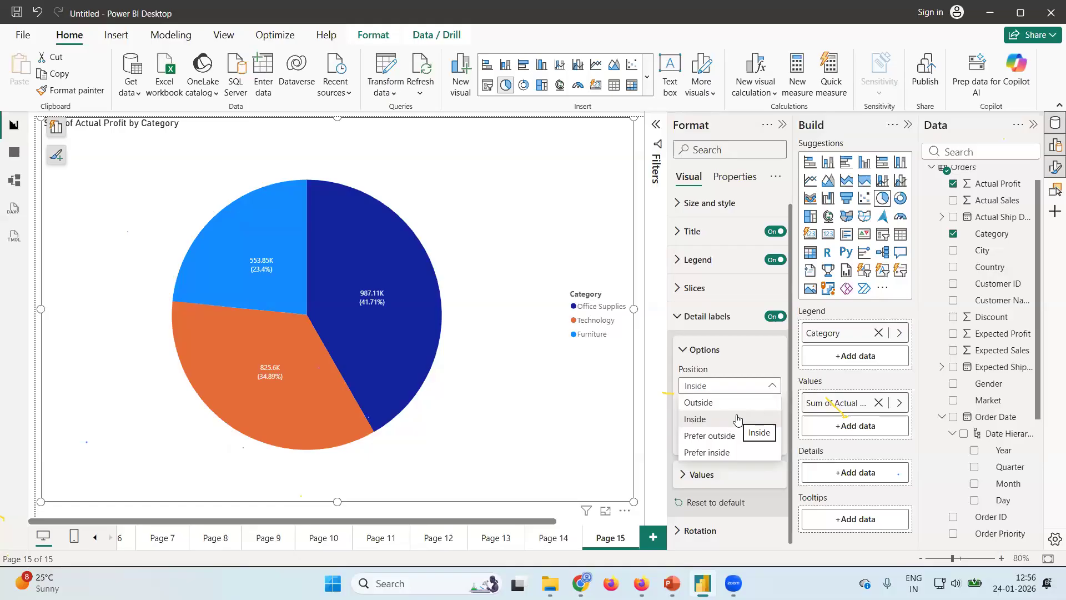
click(749, 358)
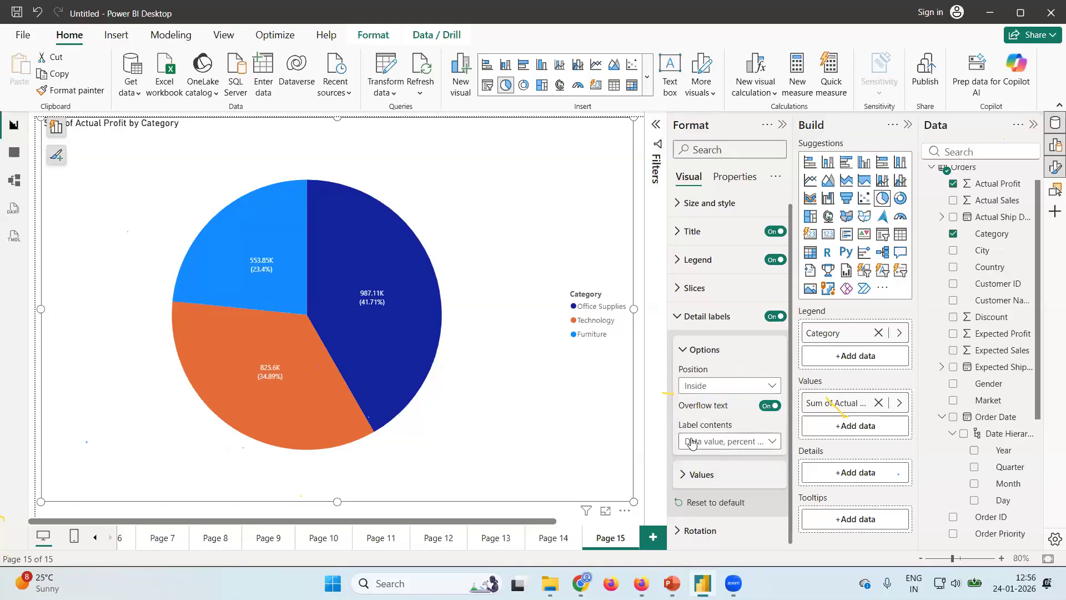
Try the label contents Category and then Category, data value for the pie chart's detail labels.
click(692, 441)
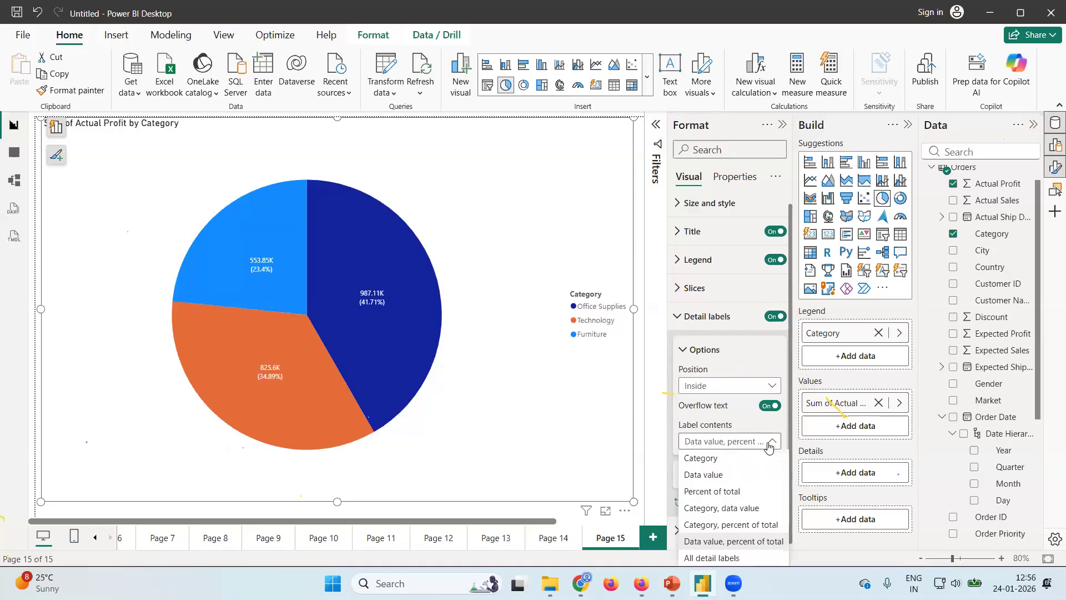
click(715, 461)
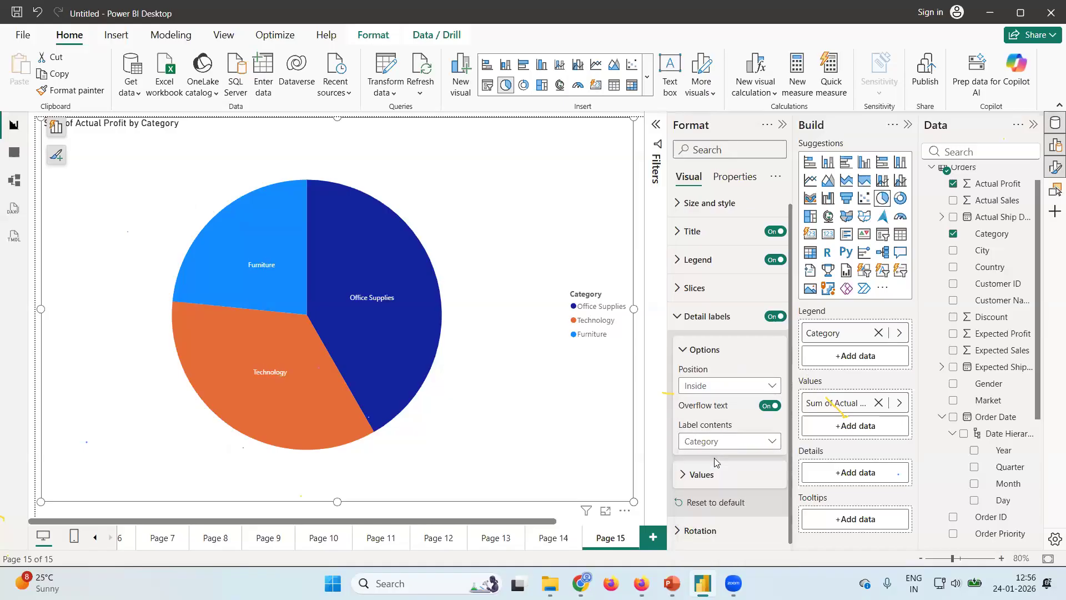
click(770, 444)
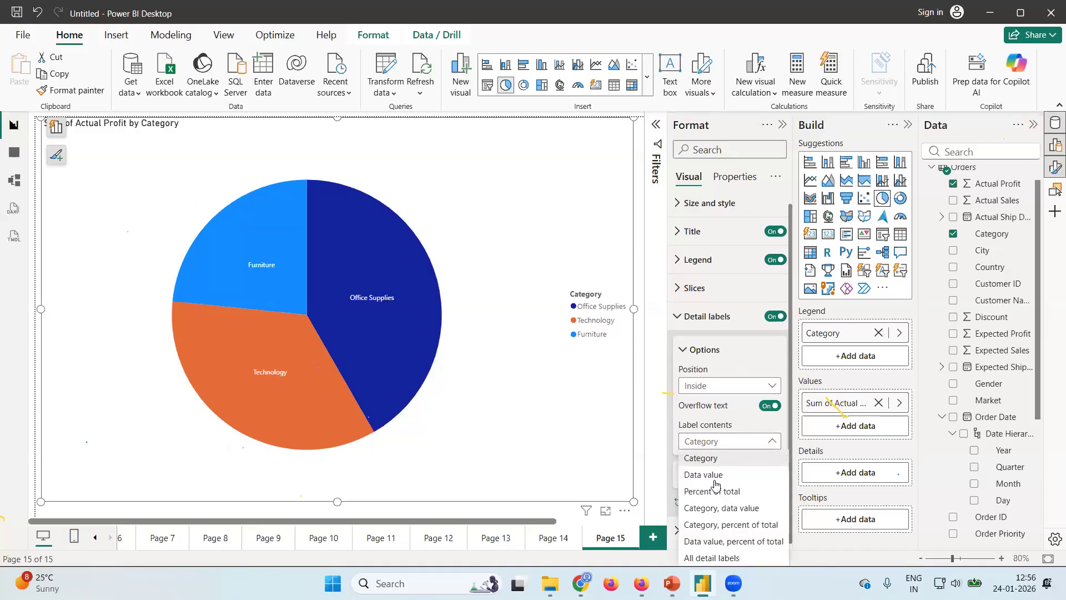
click(731, 510)
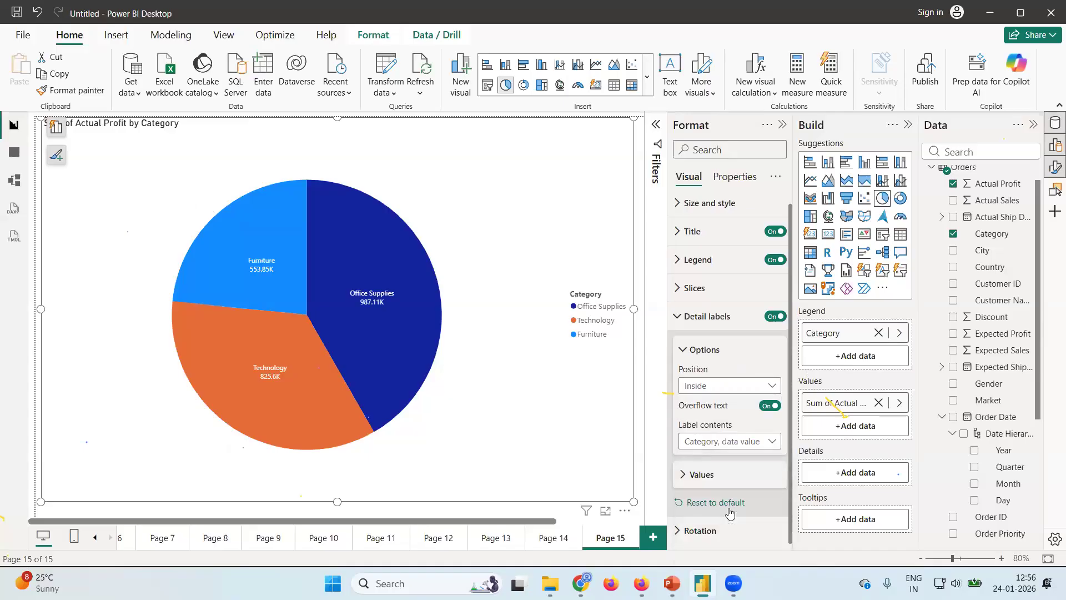
Set the contents of the pie chart's detail labels to Category, percent of total.
click(772, 444)
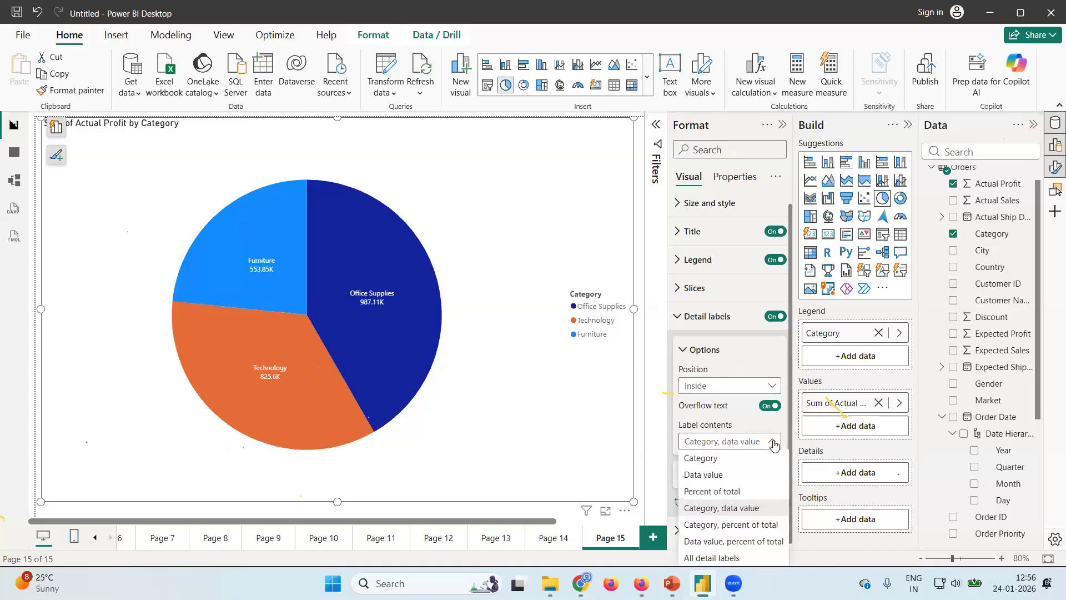
click(754, 526)
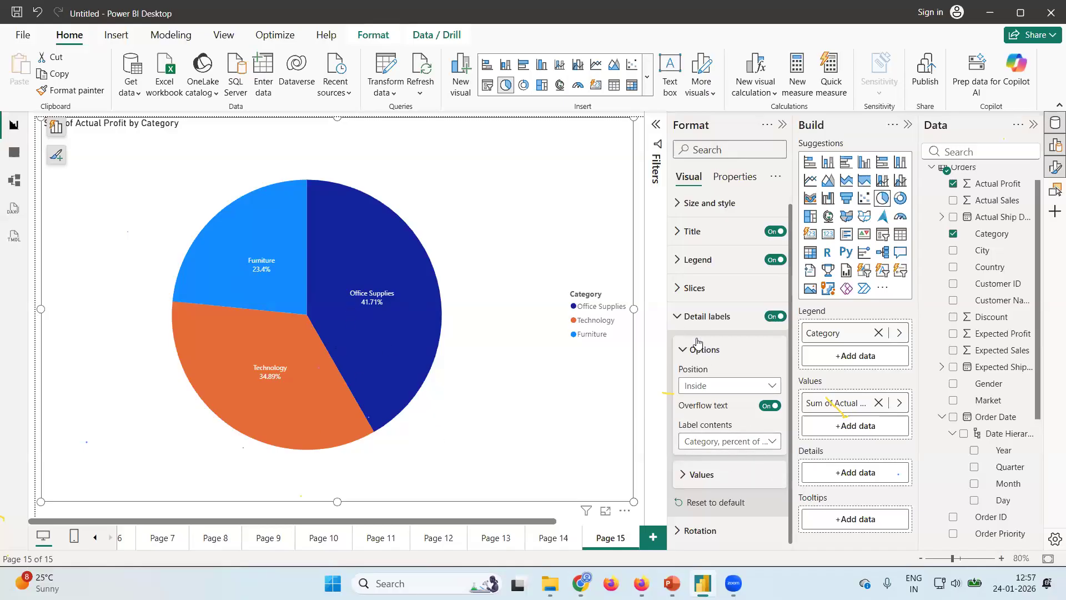
click(680, 323)
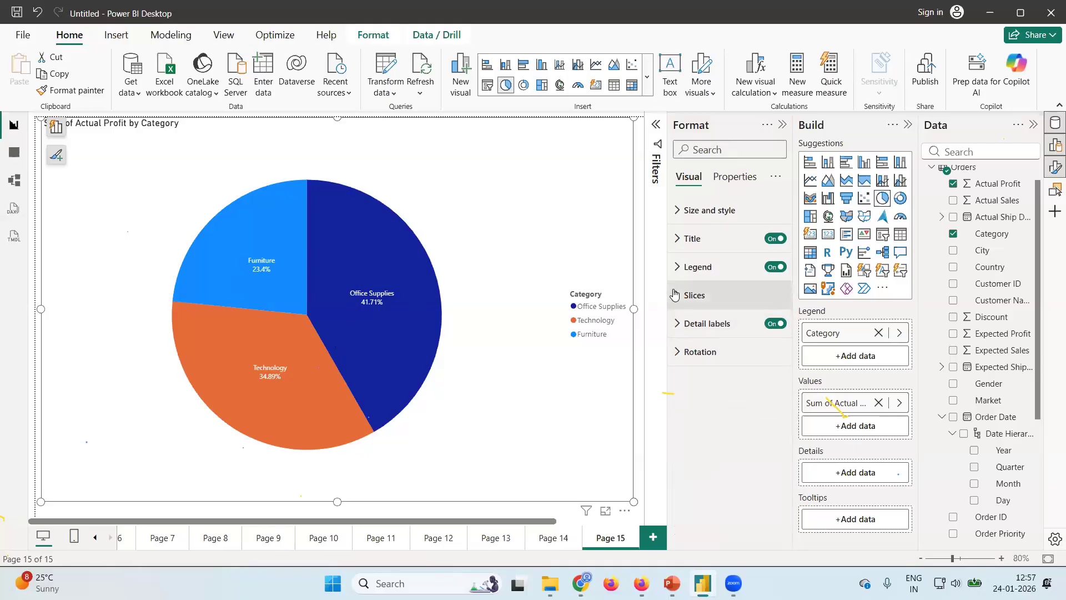
Set the color of the pie chart's Office Supplies slice to yellow #e8d166 (Theme color 7, 40% lighter).
click(674, 294)
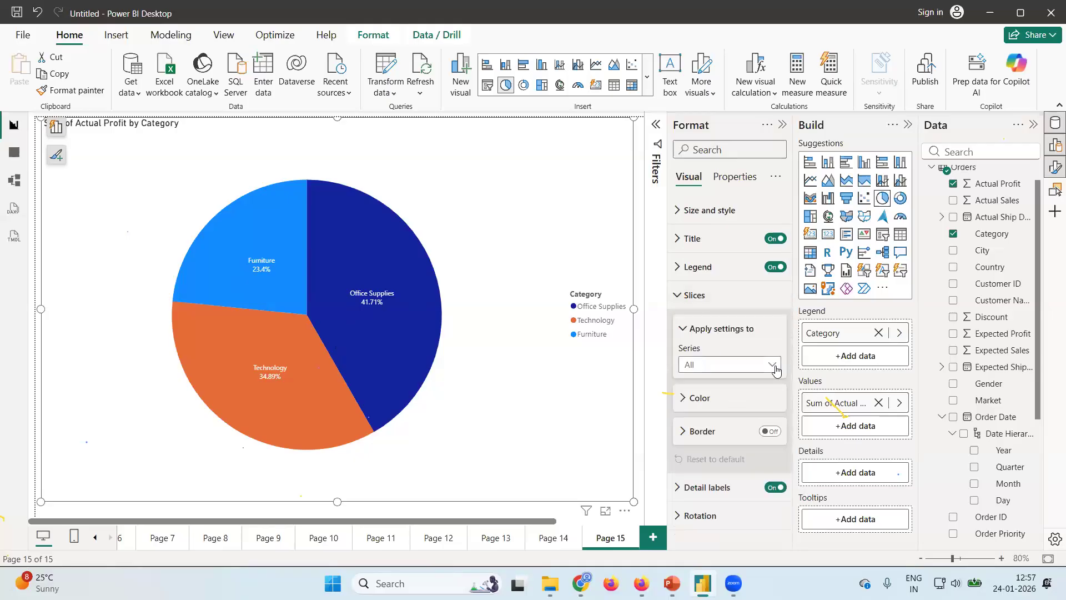
click(775, 366)
click(723, 399)
click(736, 406)
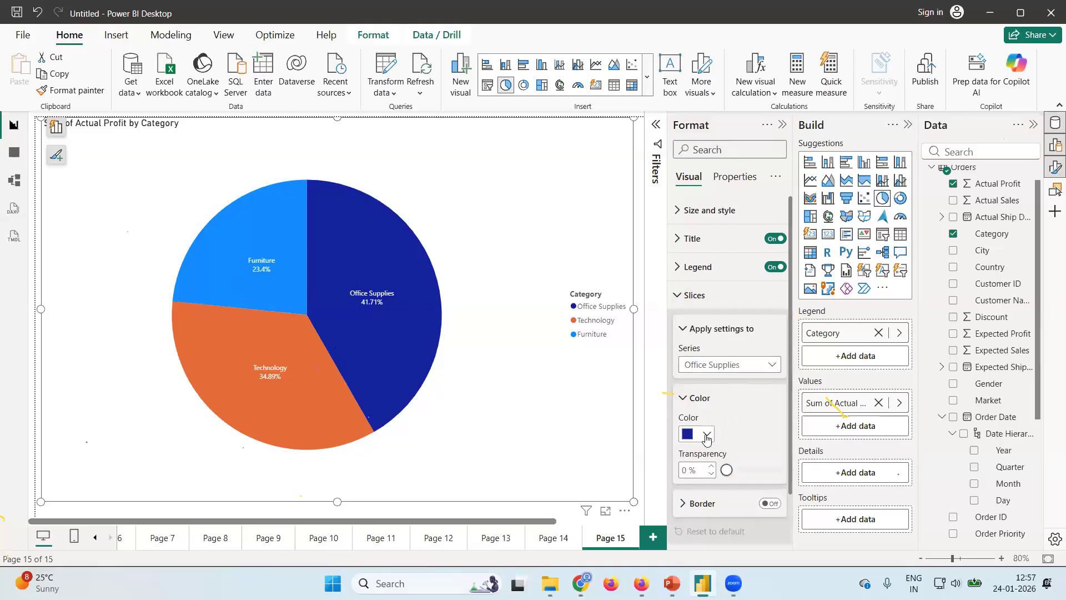
click(706, 434)
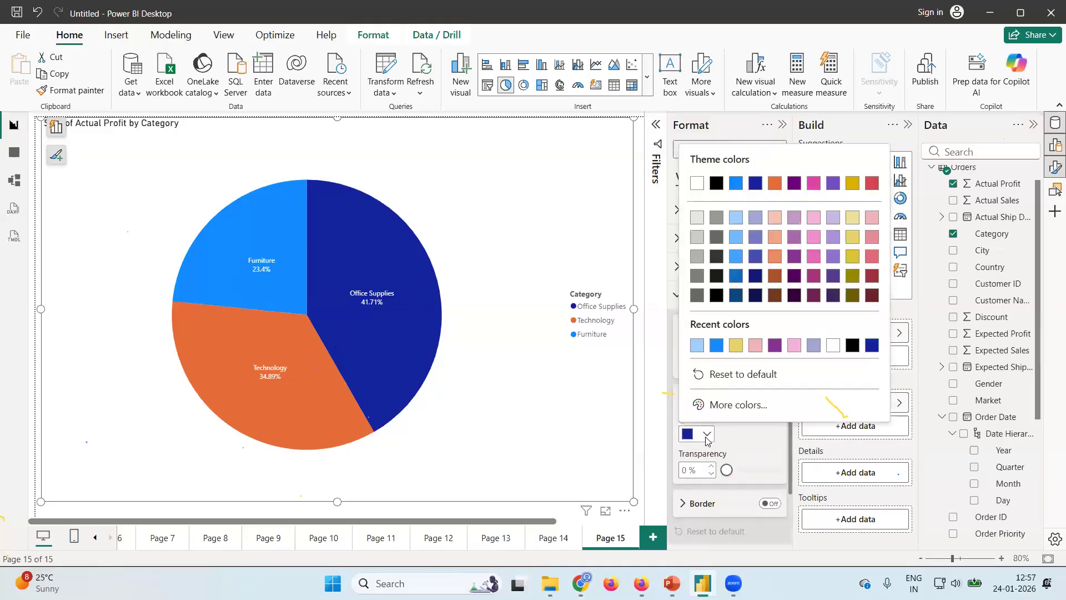
click(736, 345)
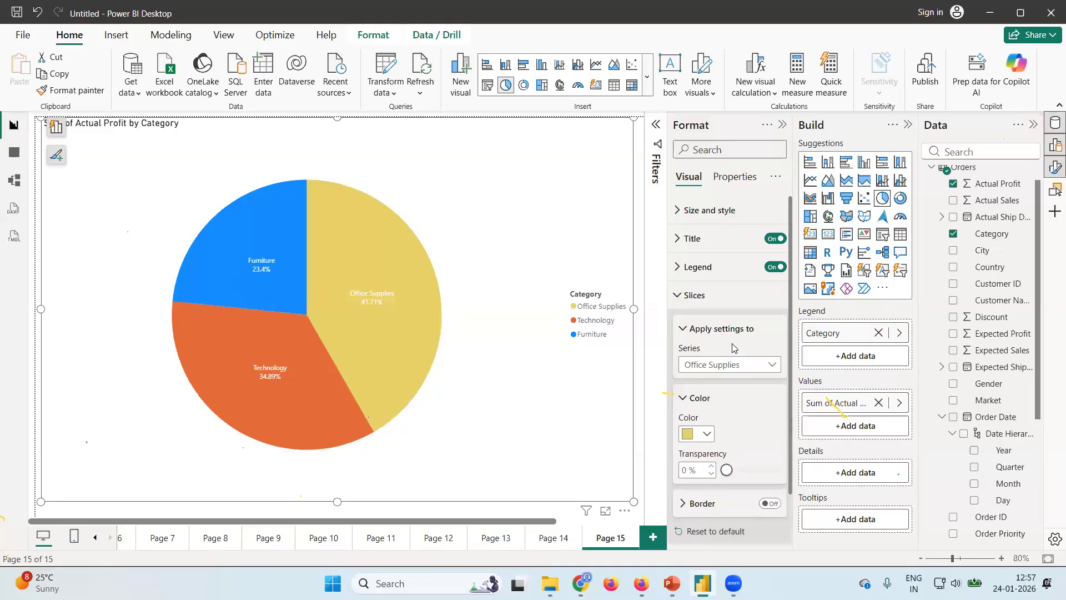
Set the color of the pie chart's Technology slice to light blue #a0d1ff (Theme color 1, 60% lighter).
click(769, 366)
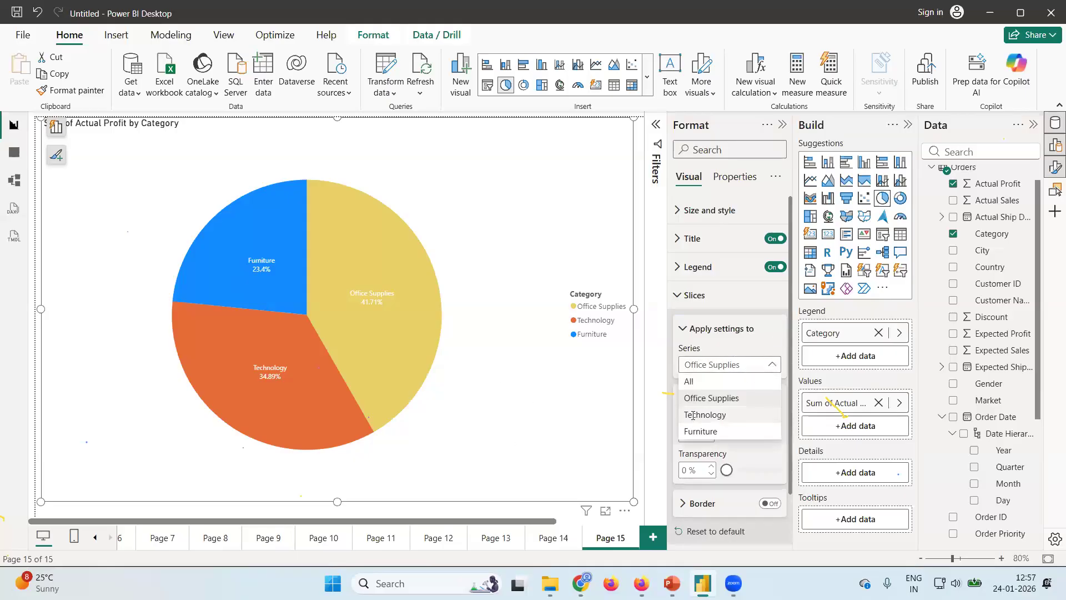
click(695, 416)
click(709, 434)
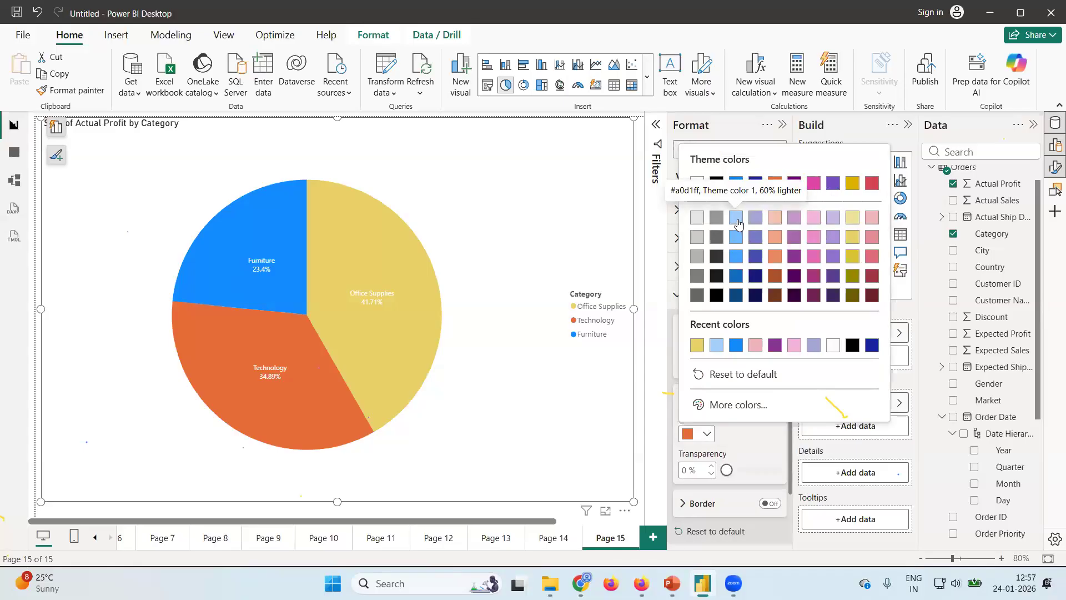
click(736, 218)
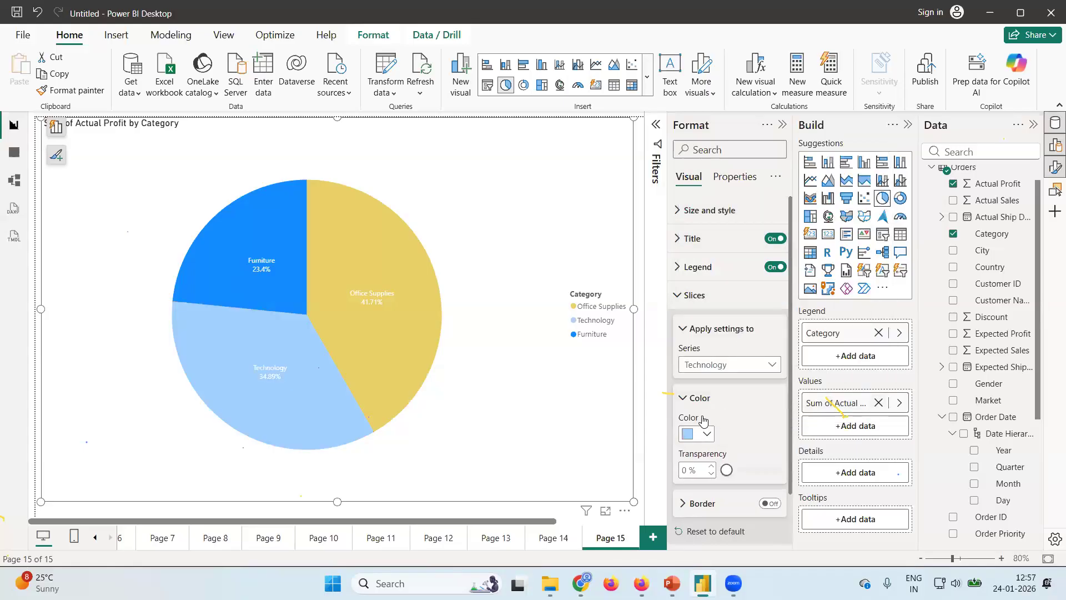
Set the color of the pie chart's Furniture slice to a light red theme shade.
click(766, 364)
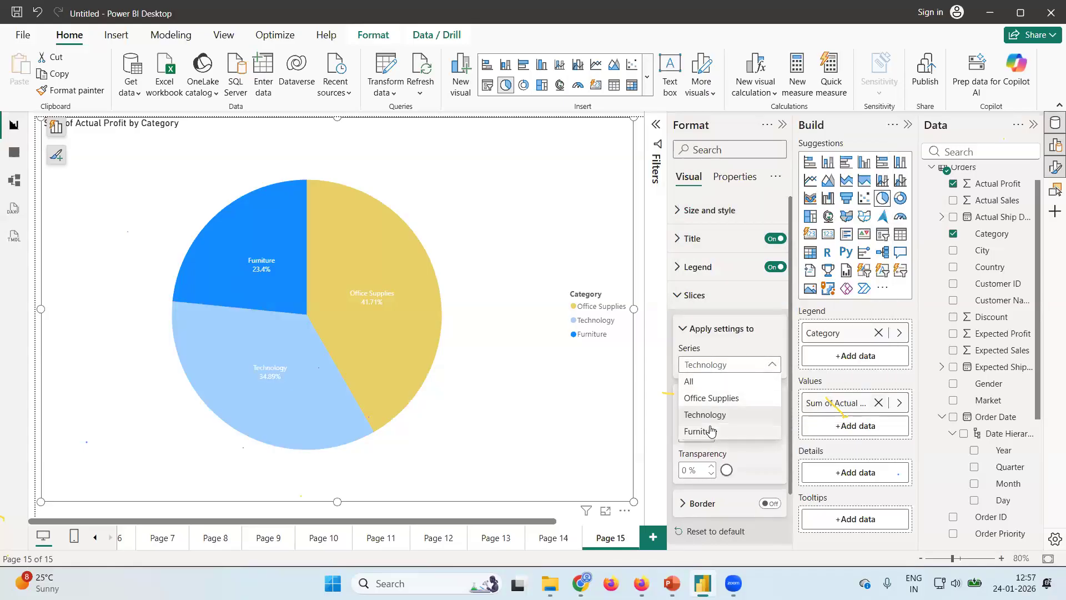
click(710, 430)
click(779, 365)
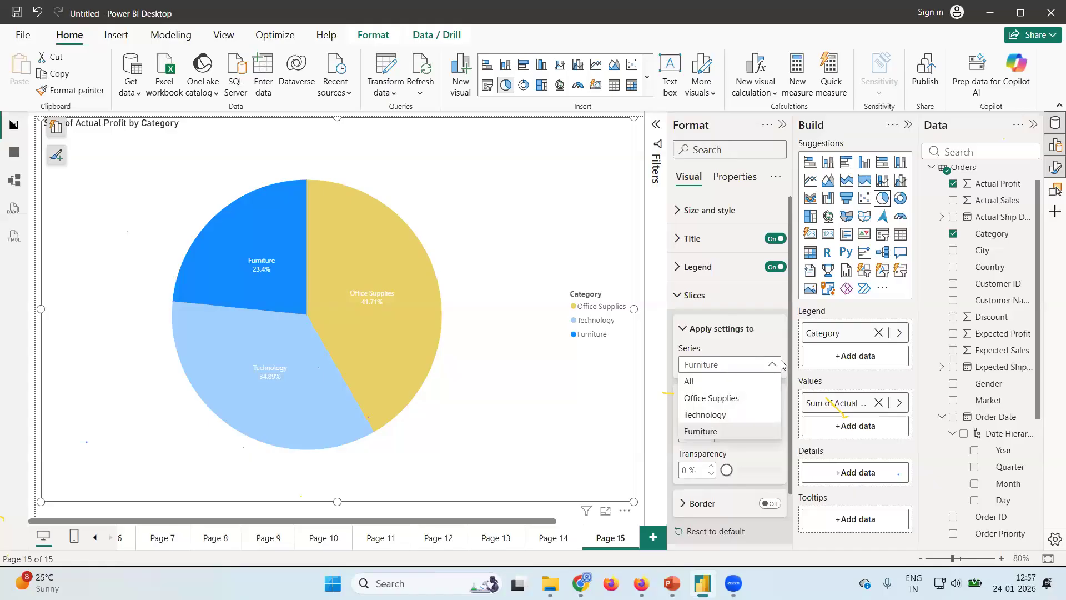
click(739, 452)
click(698, 436)
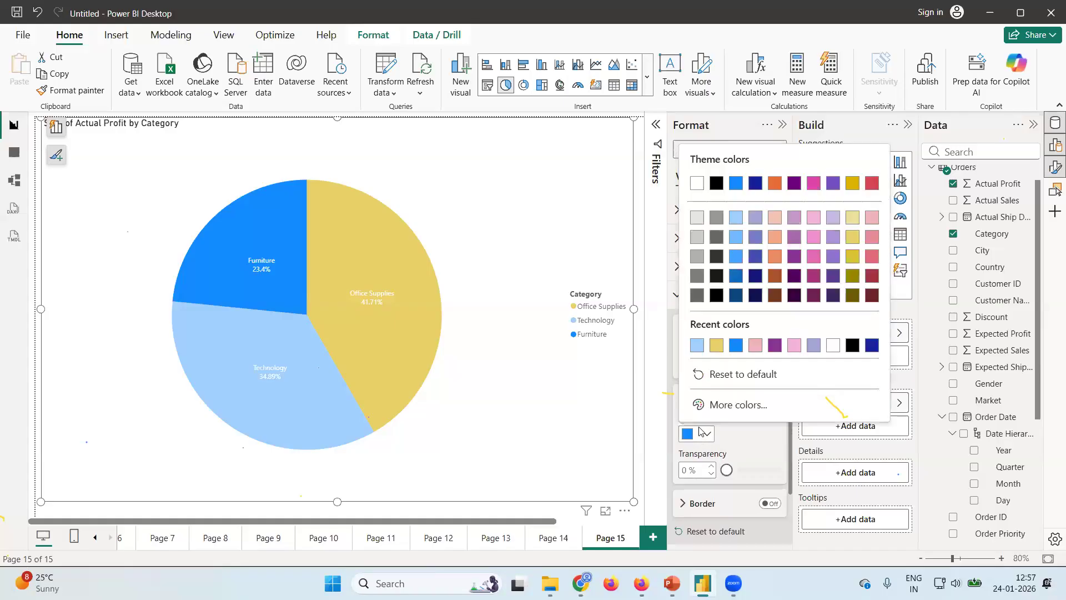
click(872, 256)
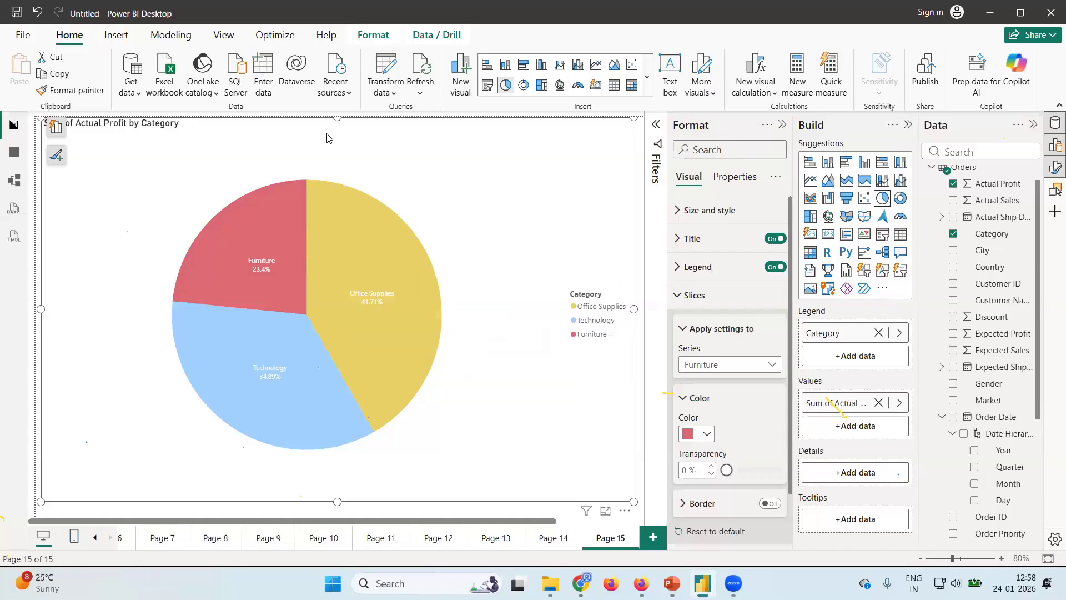
Try the donut chart and treemap types for the profit visual, returning it to a pie chart.
click(901, 202)
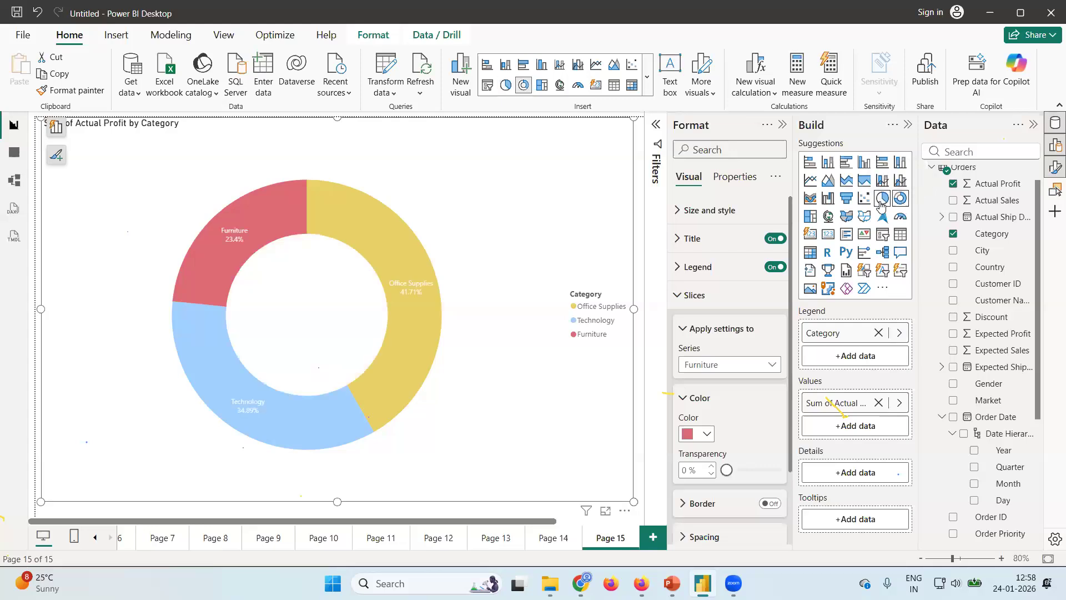
click(892, 201)
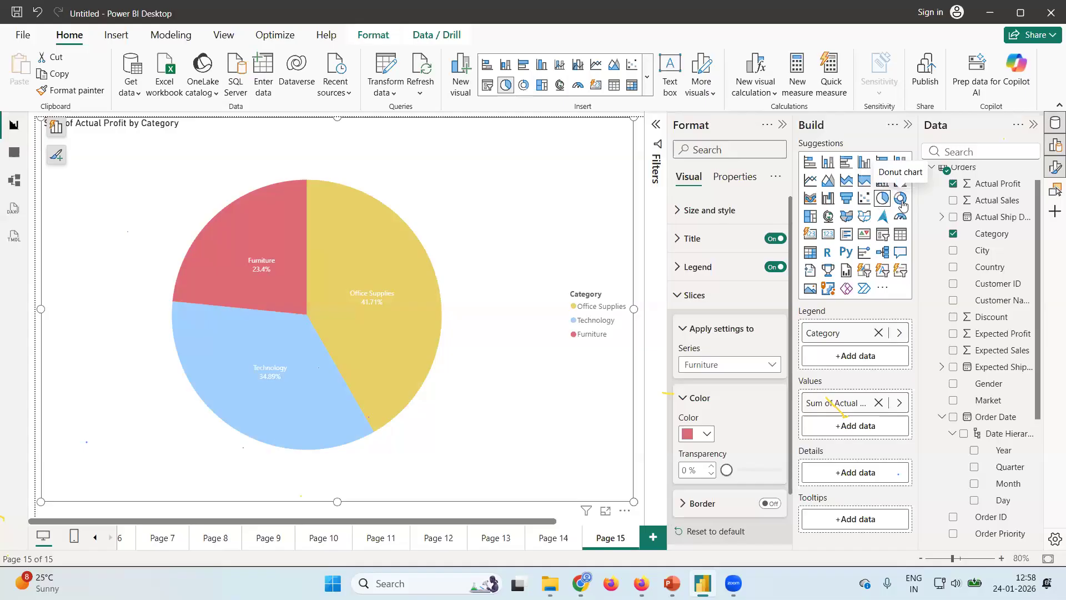
click(900, 198)
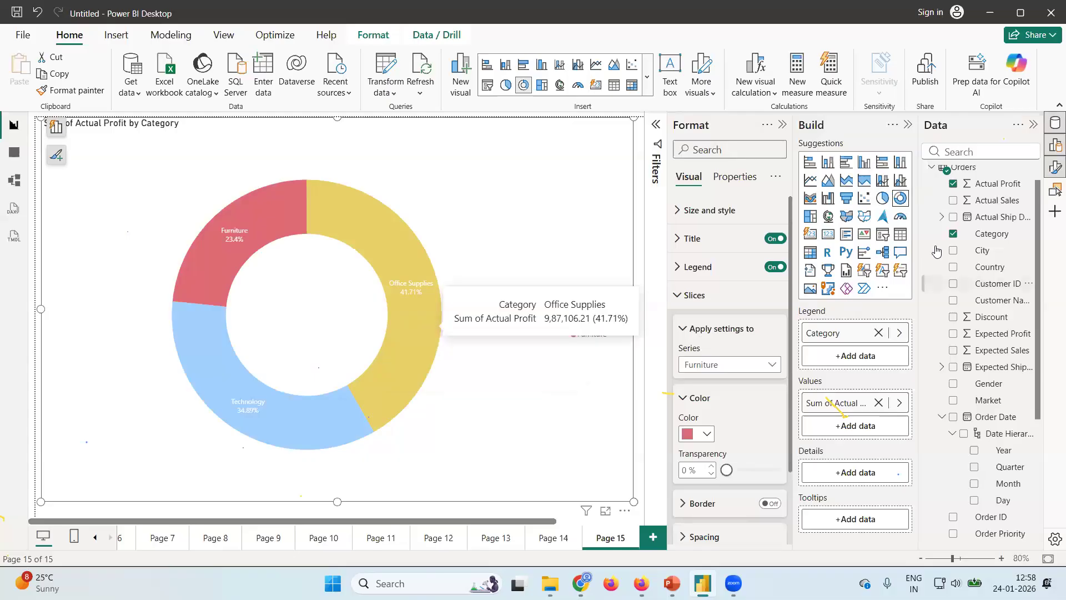
click(887, 203)
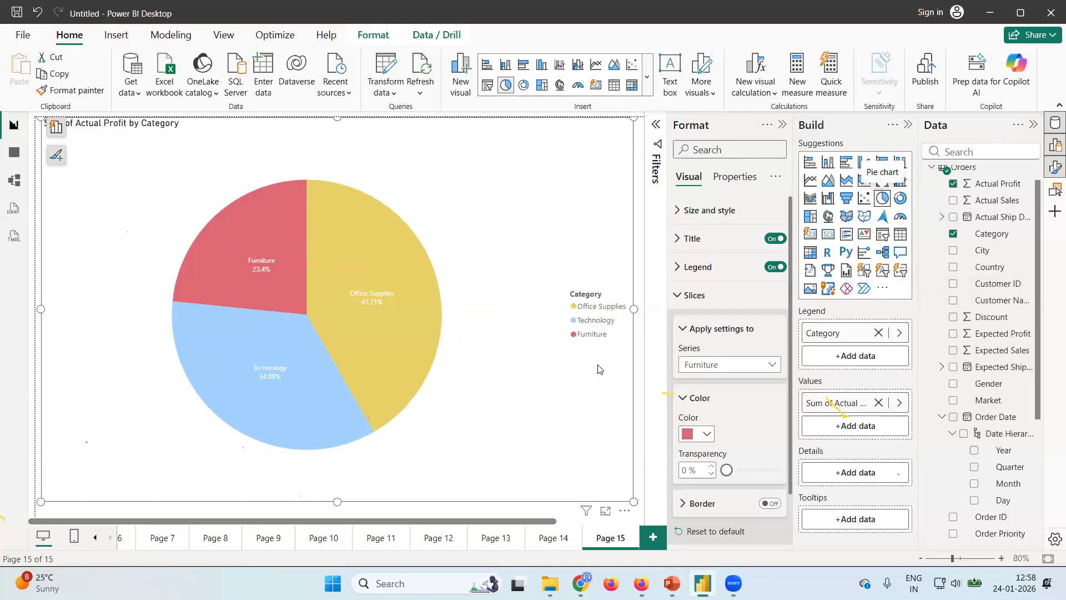
click(809, 218)
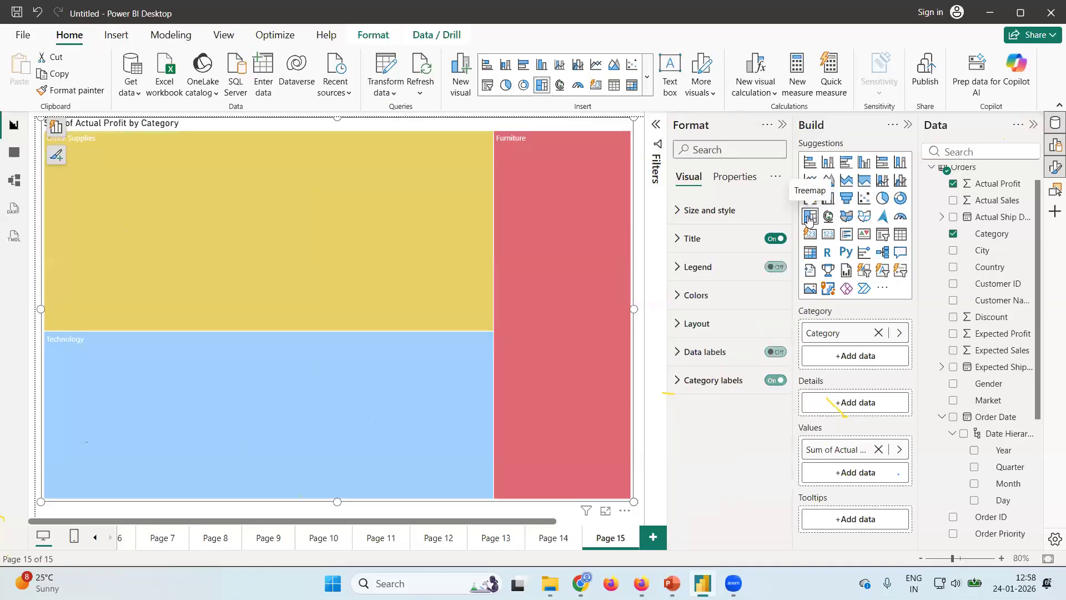
click(882, 200)
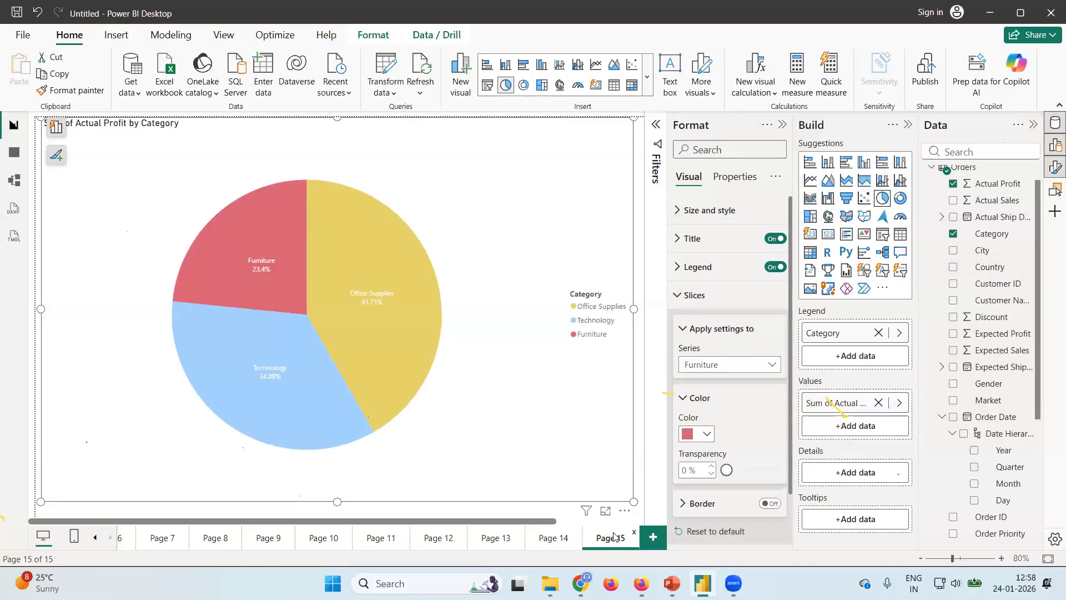
Add a new report page with a treemap of Actual Profit by Category and enlarge it to fill most of the canvas.
click(652, 538)
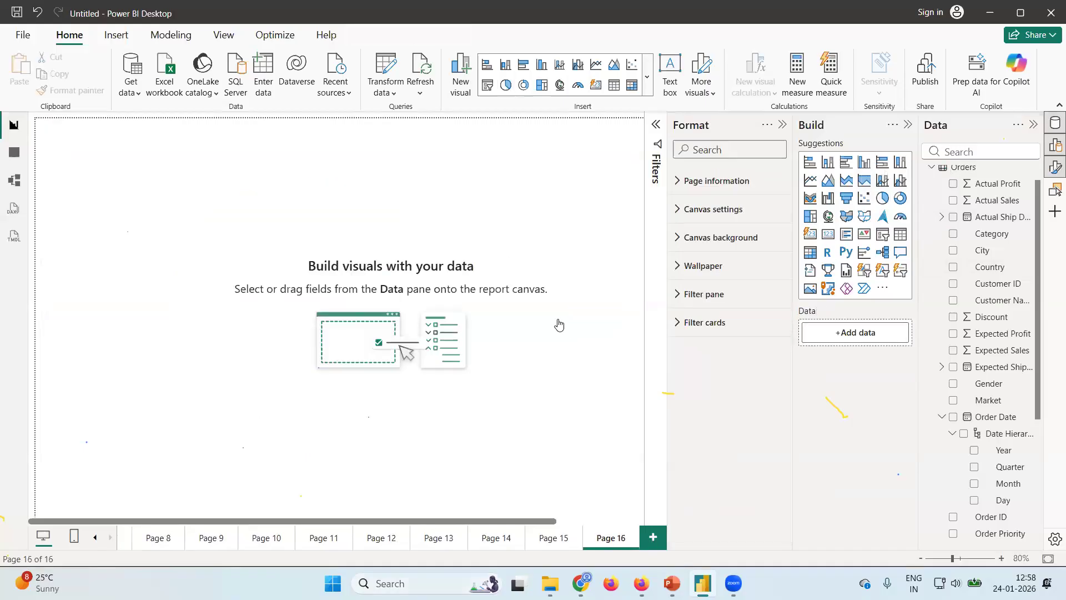
click(811, 222)
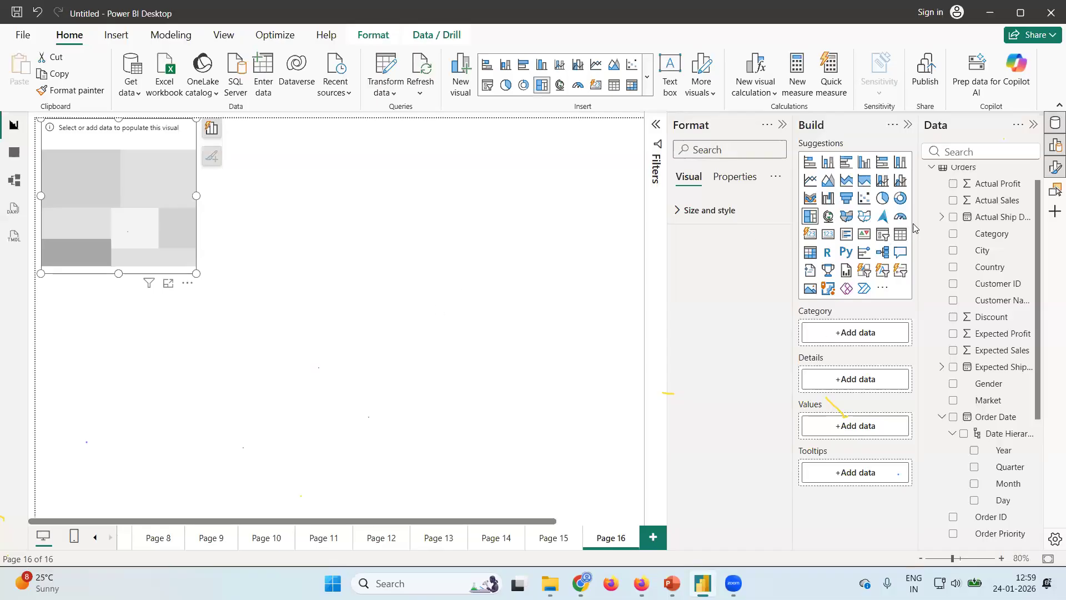
click(953, 187)
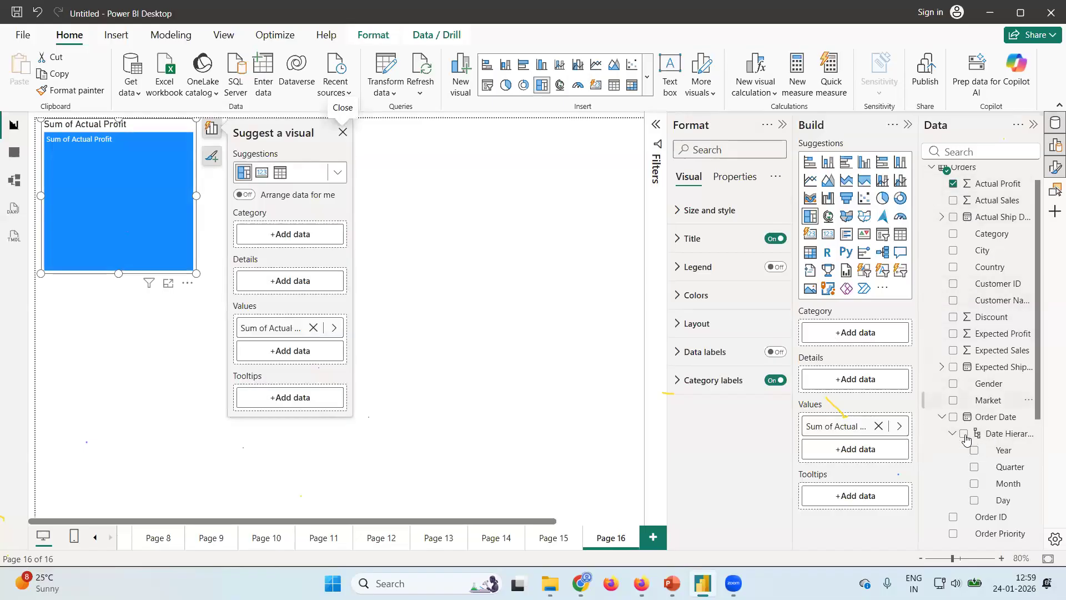
click(953, 235)
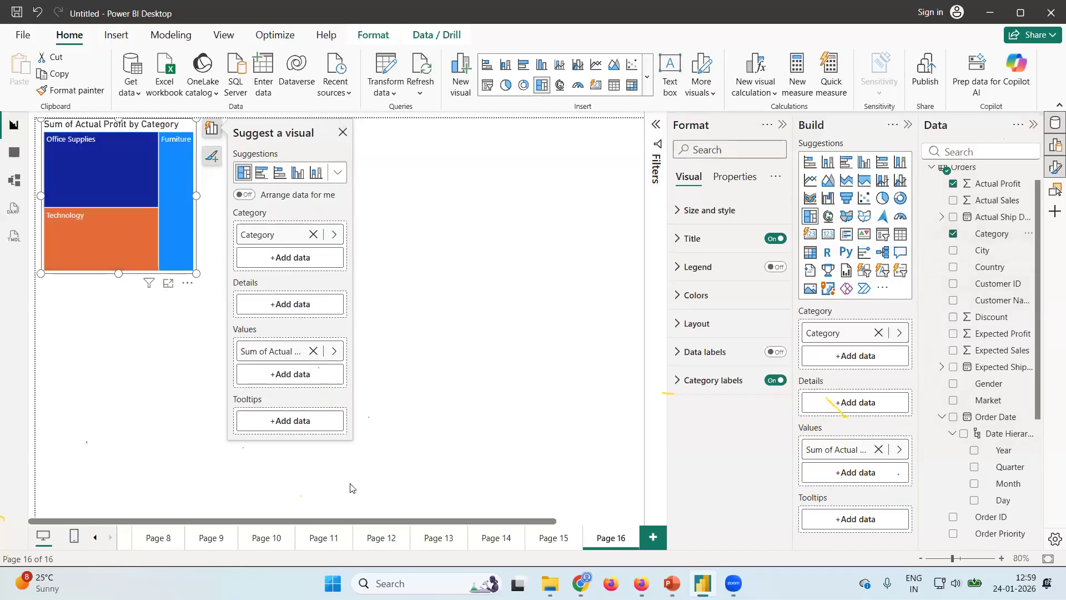
drag(195, 274, 645, 518)
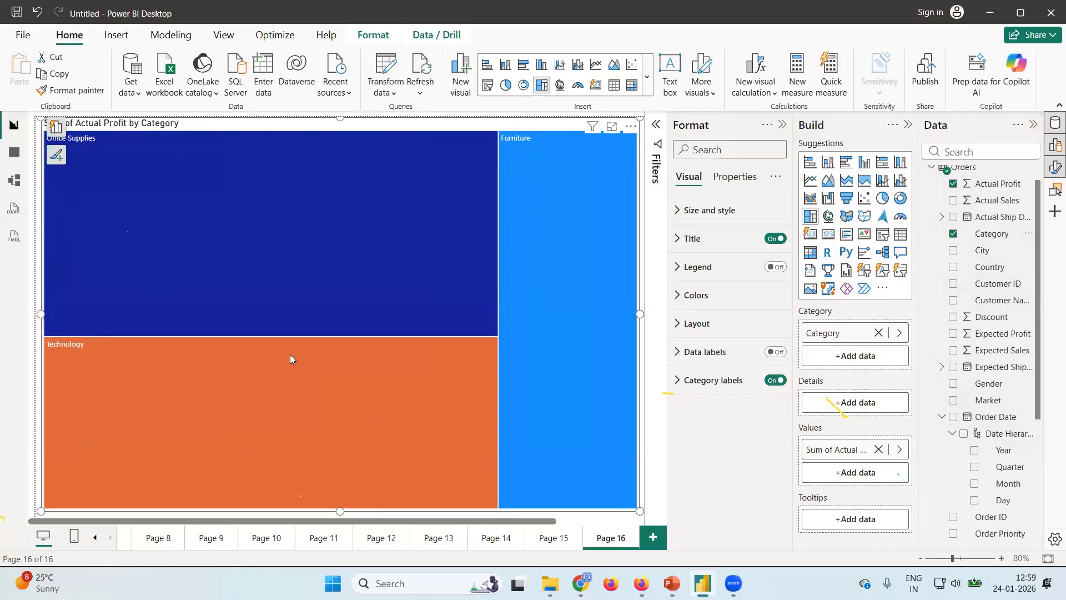
Highlight the treemap's Office Supplies, Furniture and Technology blocks in turn and check the Office Supplies tooltip.
click(162, 213)
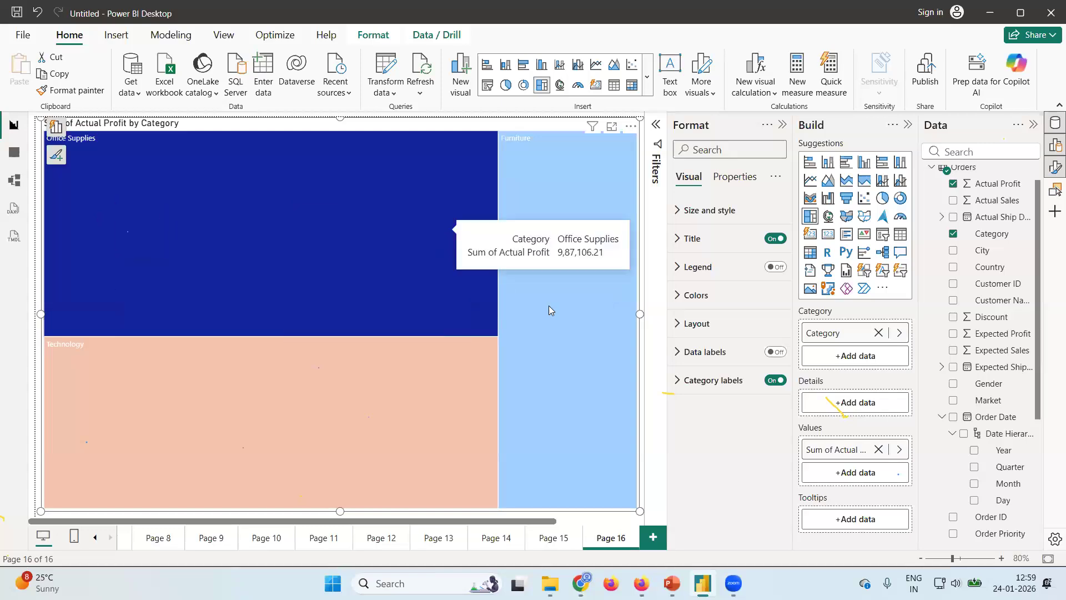
click(568, 322)
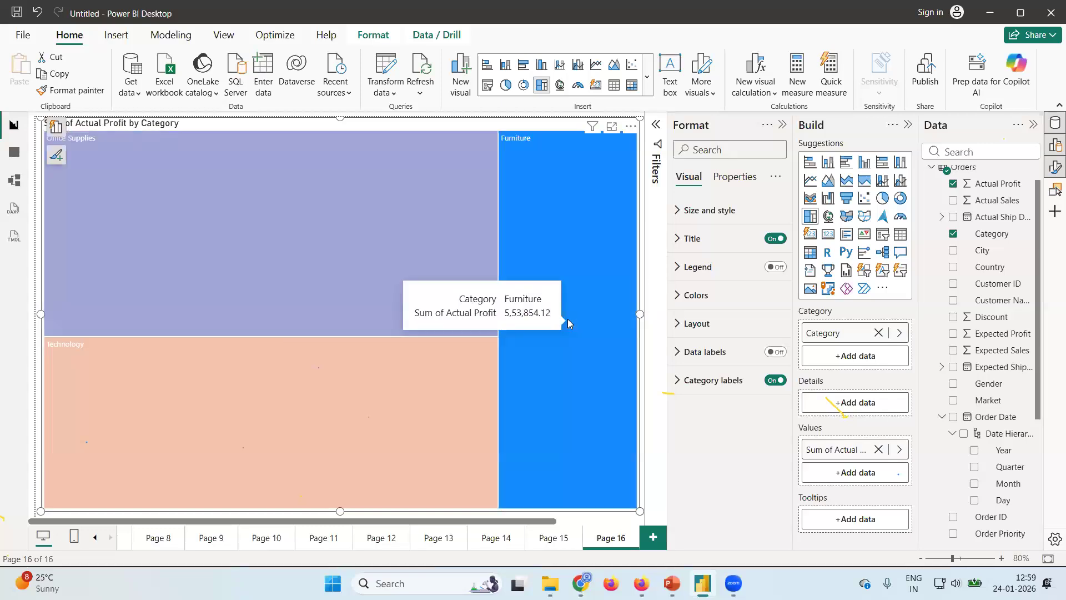
click(305, 274)
click(293, 406)
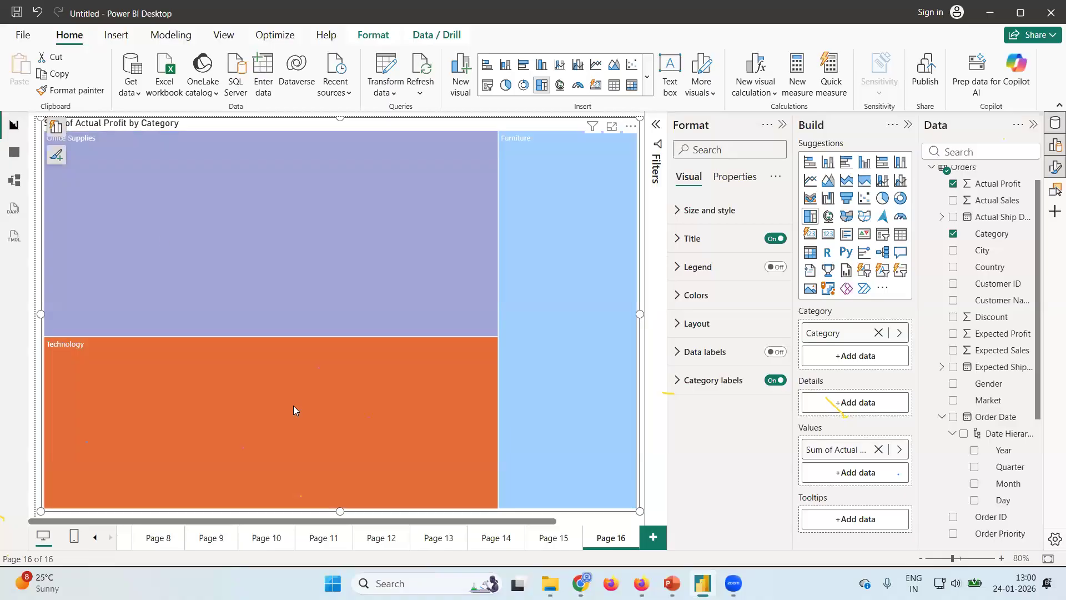
click(587, 331)
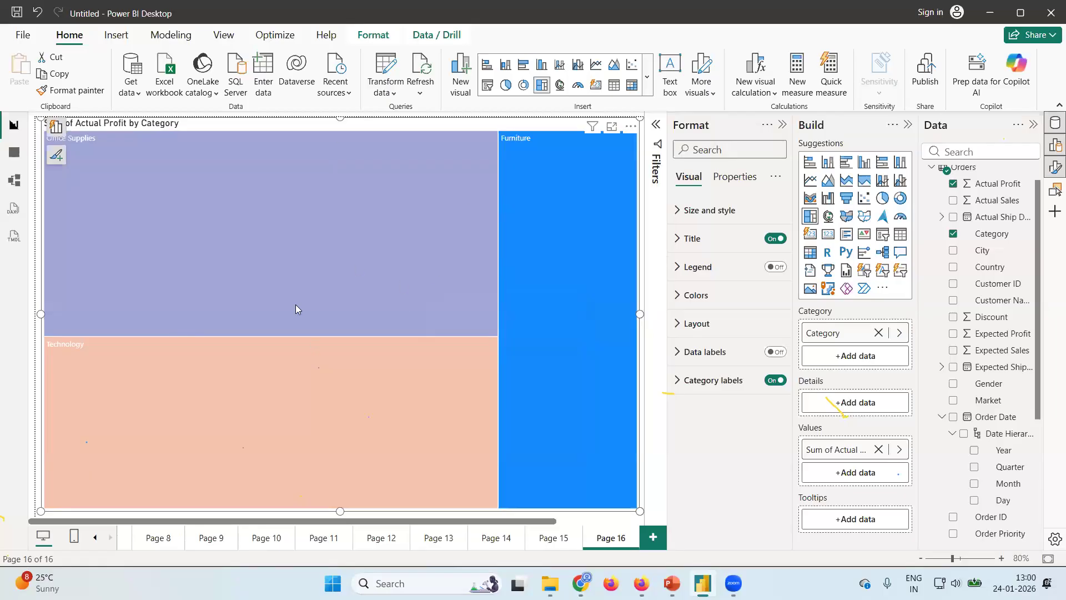
mouse_move(338, 234)
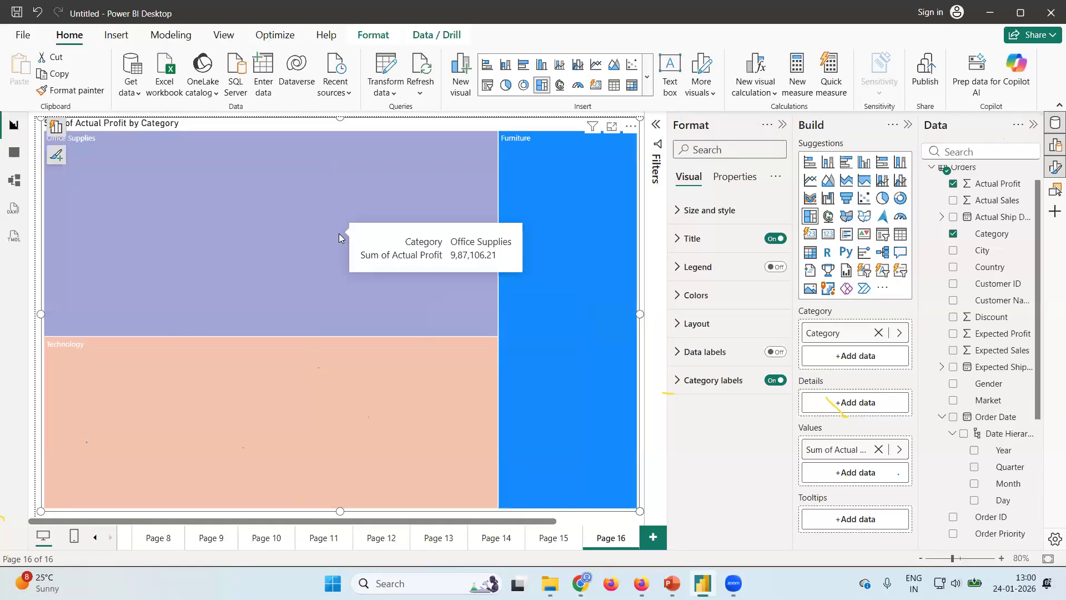
mouse_move(578, 240)
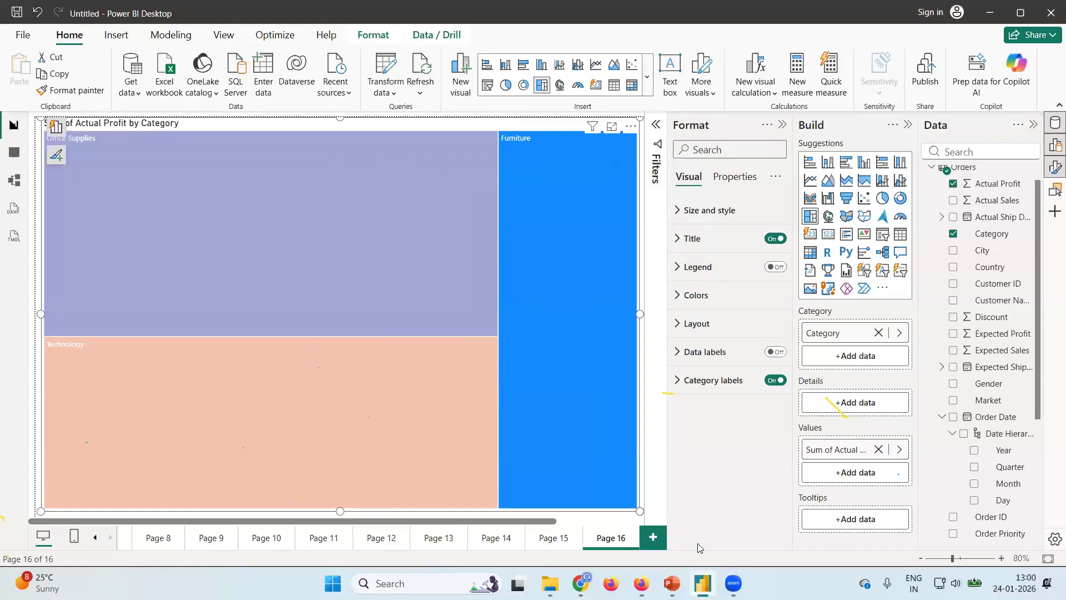
Go to Page 1 and collapse the Format pane to show the full bar chart of Actual Profit by Category.
click(95, 537)
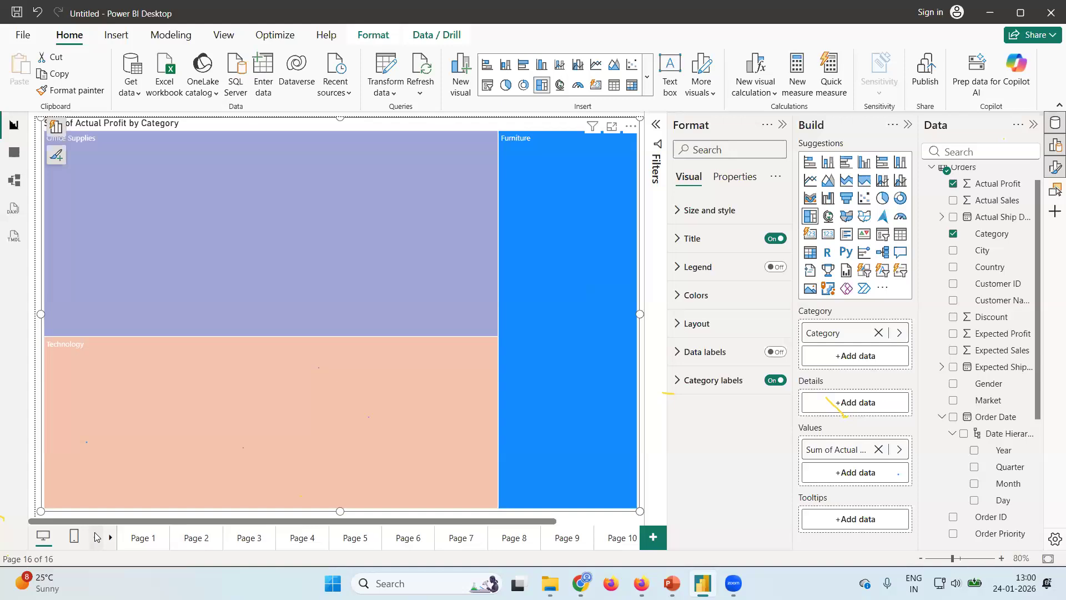
click(135, 544)
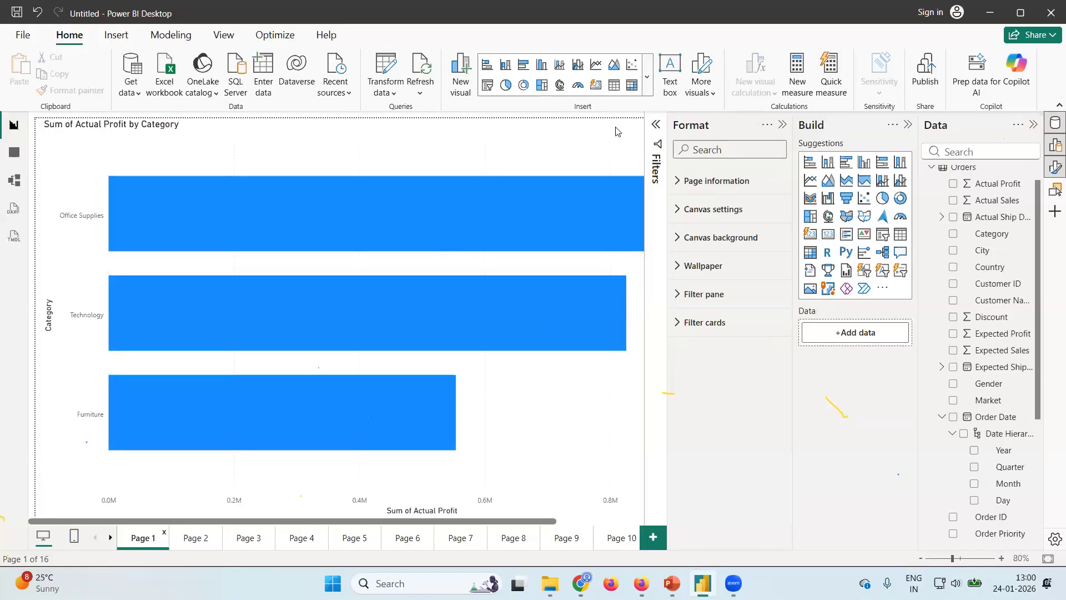
click(656, 126)
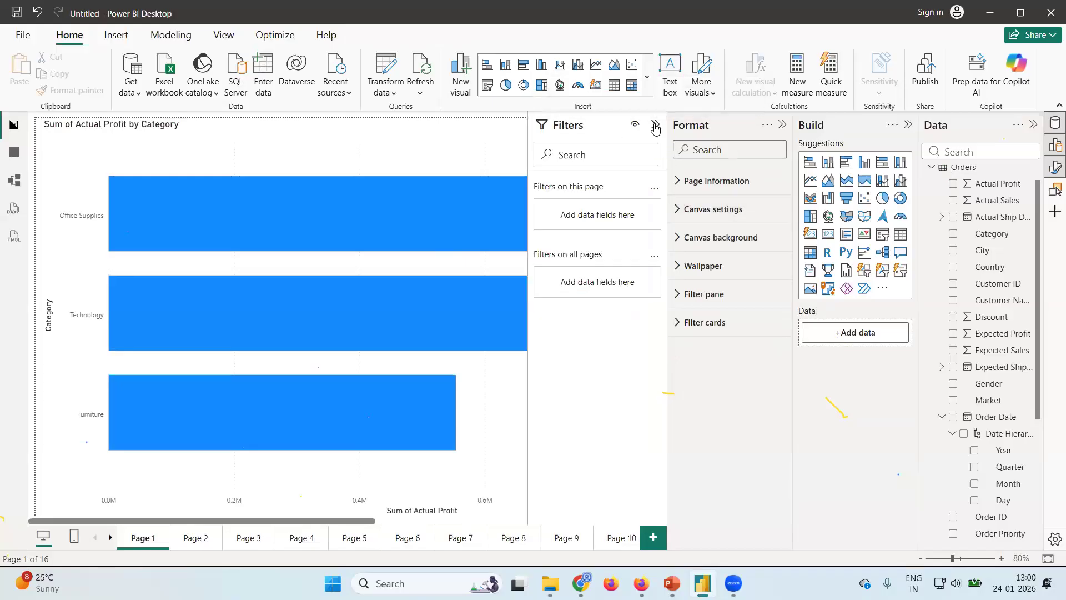
click(663, 127)
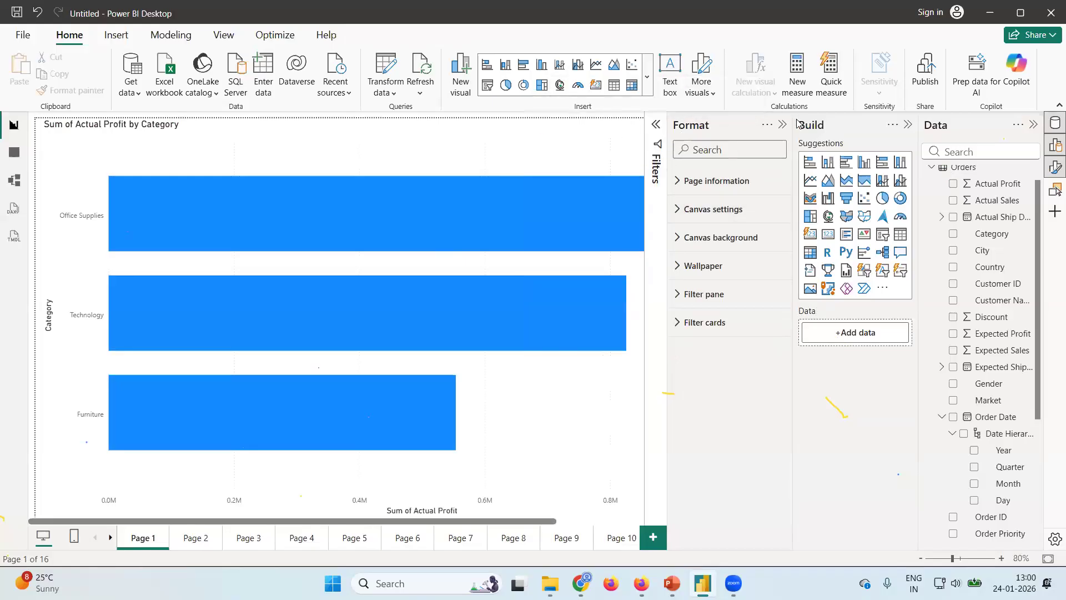
click(784, 125)
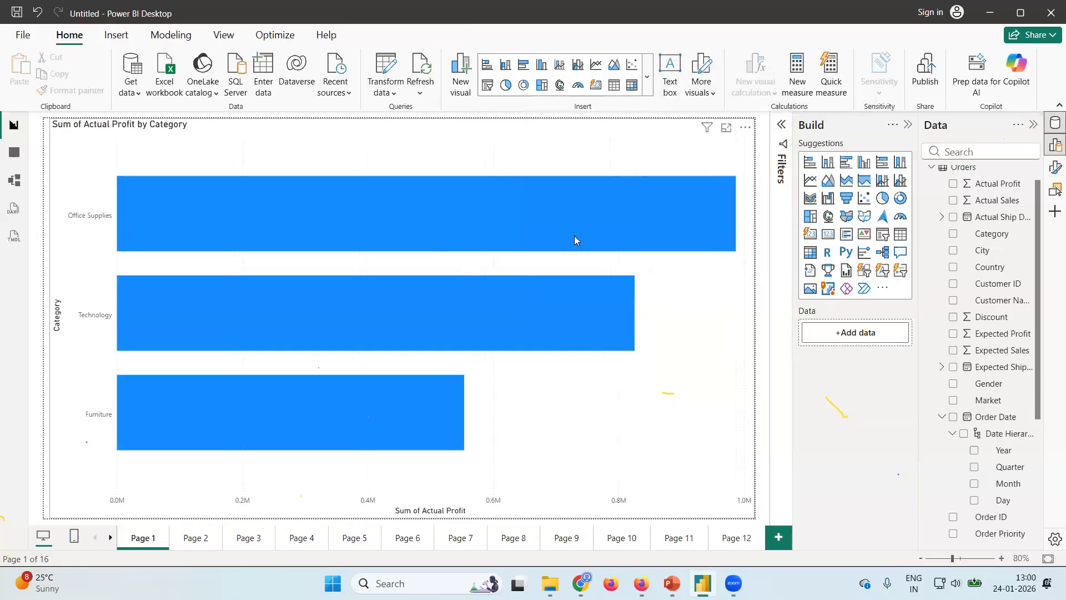
Sort the Actual Profit by Category bar chart on Page 1 in ascending order of profit.
click(746, 129)
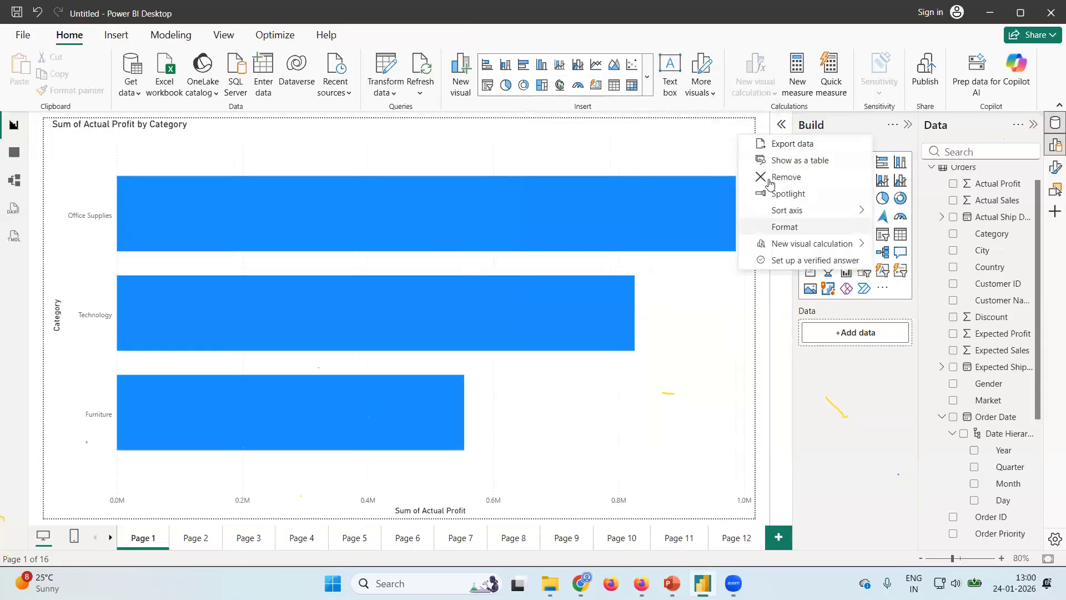
mouse_move(807, 218)
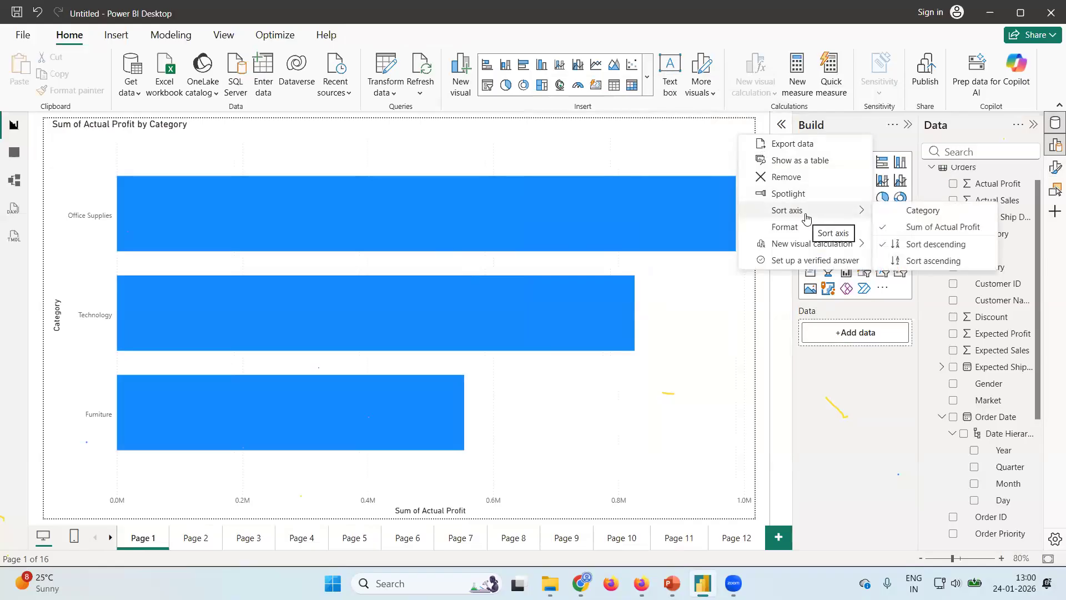
click(747, 130)
click(746, 130)
mouse_move(862, 213)
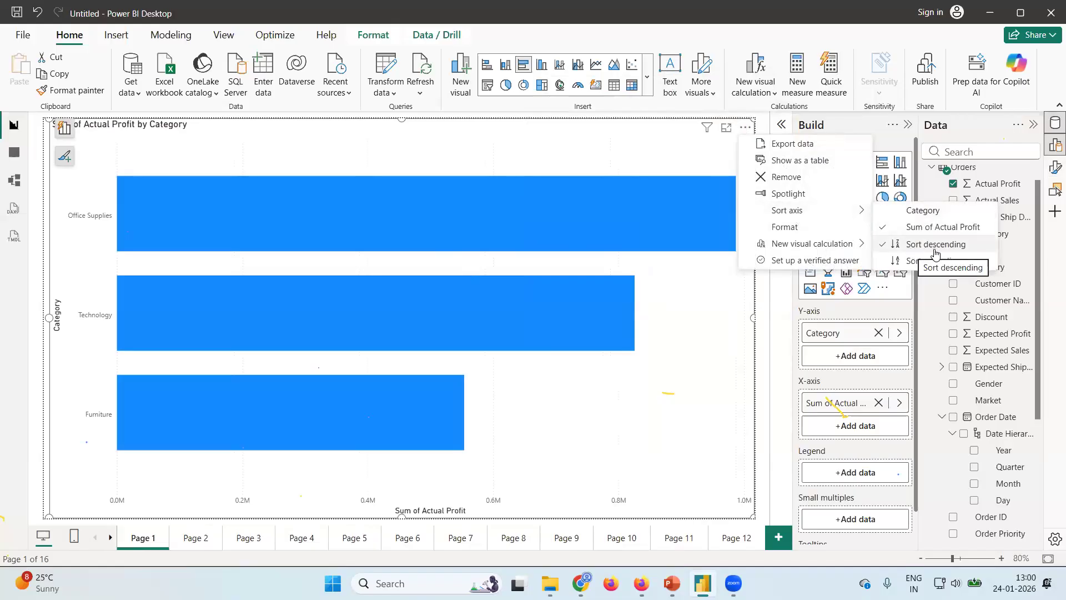
click(905, 262)
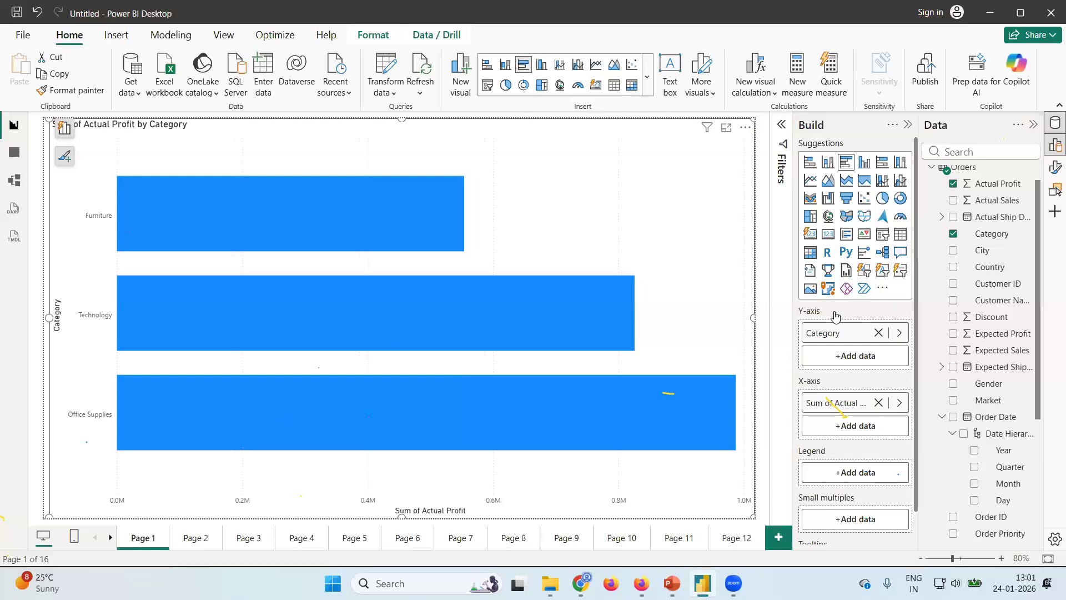
Go to Page 16 and check which options the Actual Profit by Category treemap offers, looking for sorting.
click(740, 543)
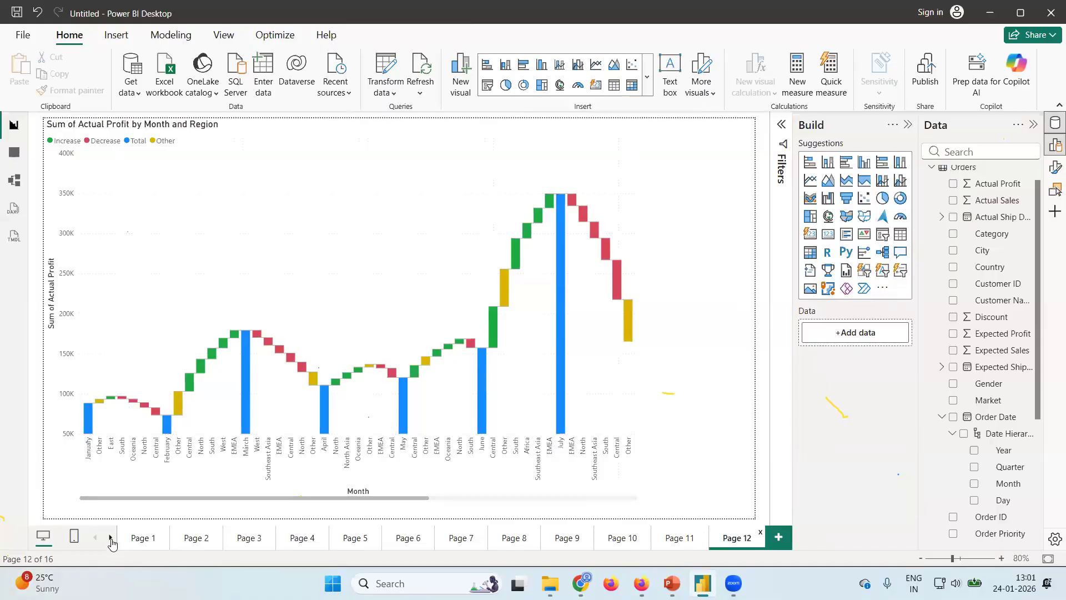
click(110, 537)
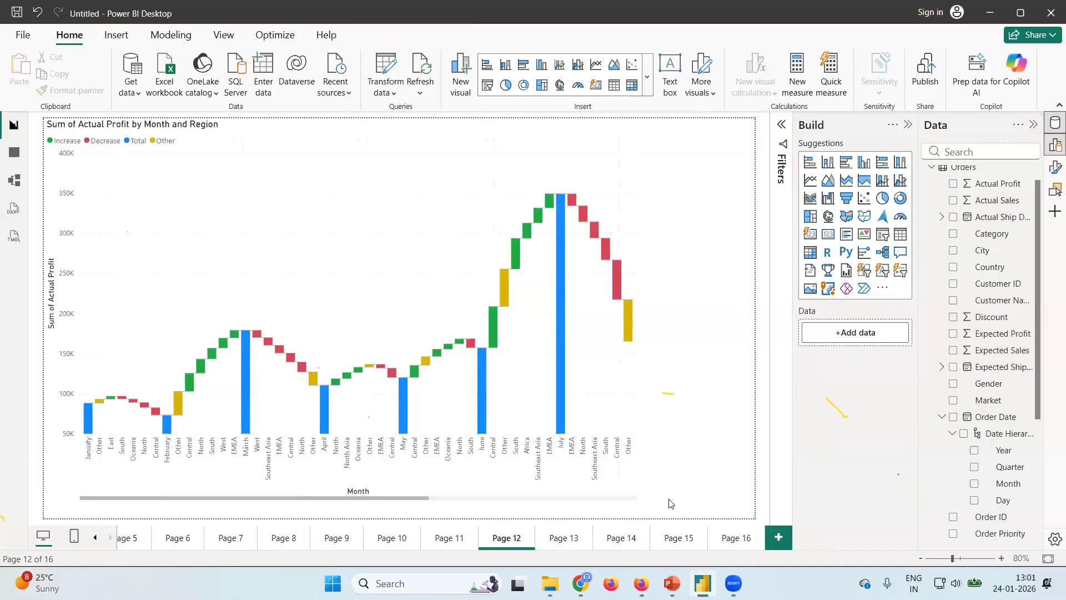
click(737, 539)
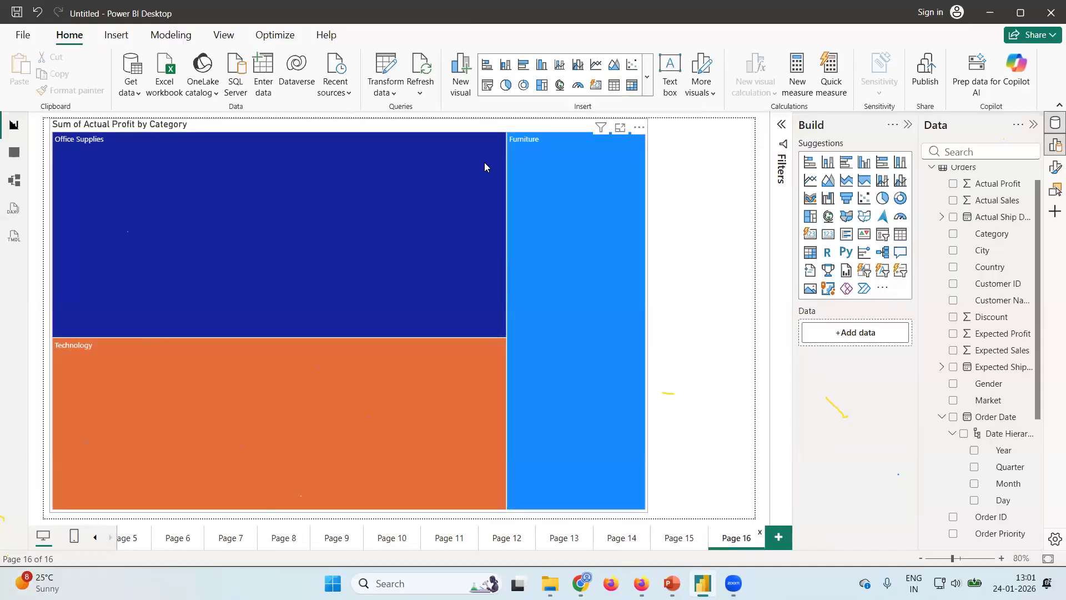
click(638, 127)
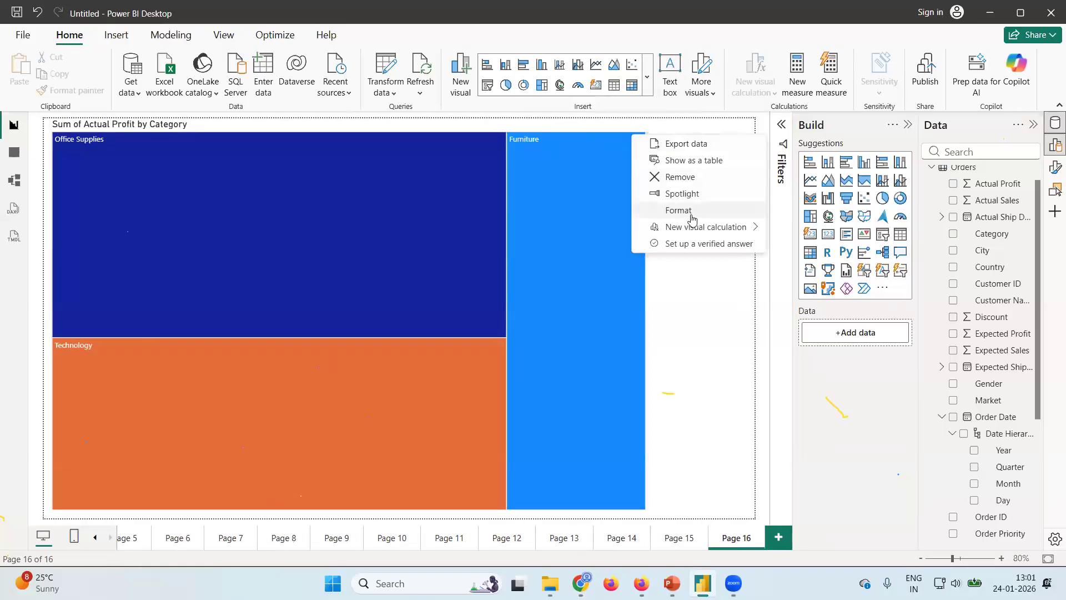
click(698, 350)
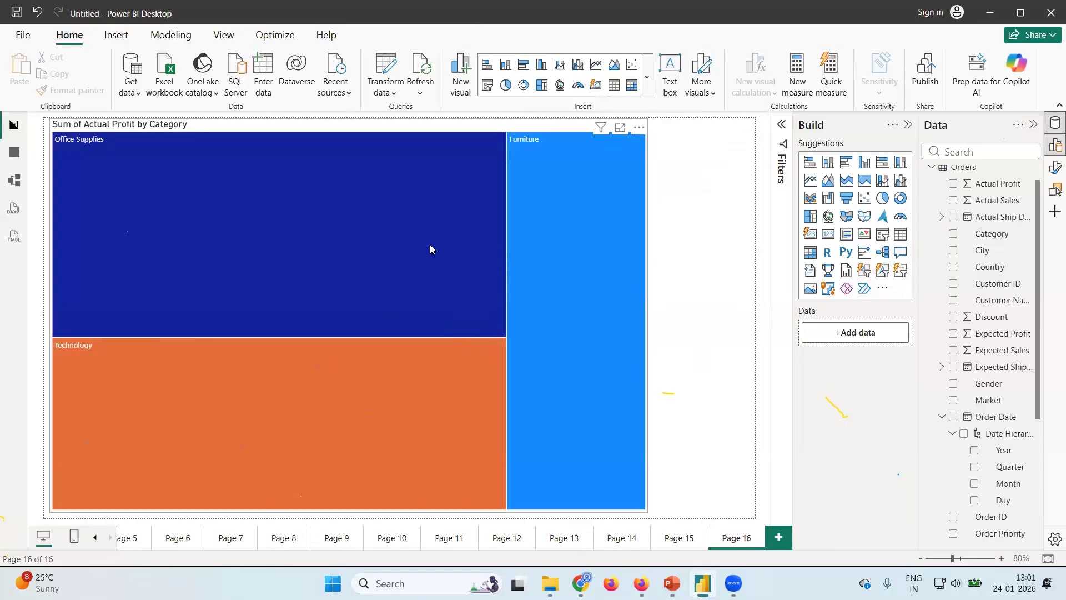
mouse_move(430, 245)
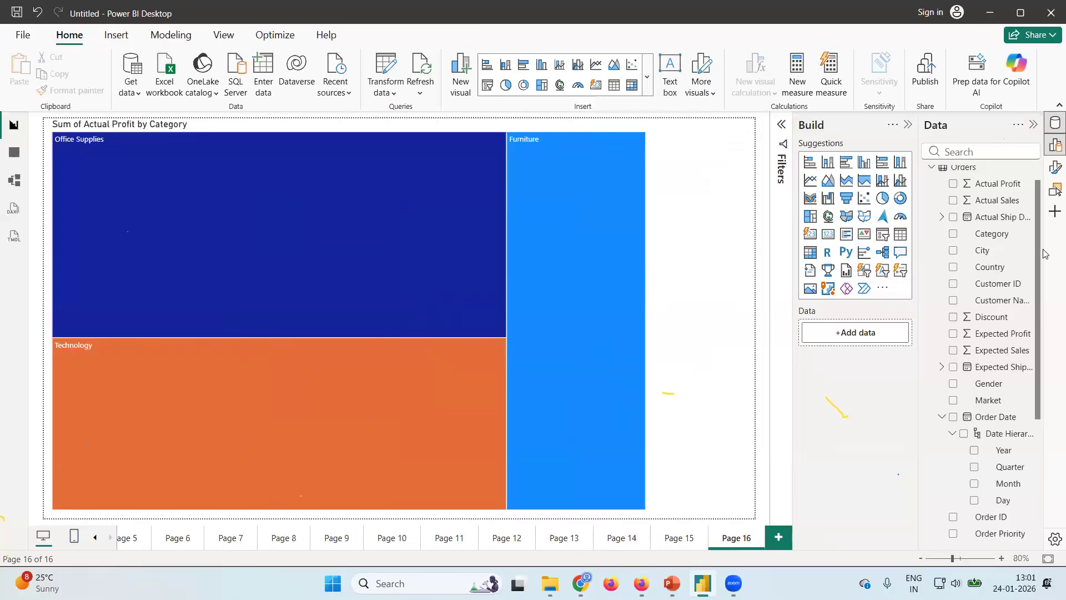
drag(1037, 261, 1053, 454)
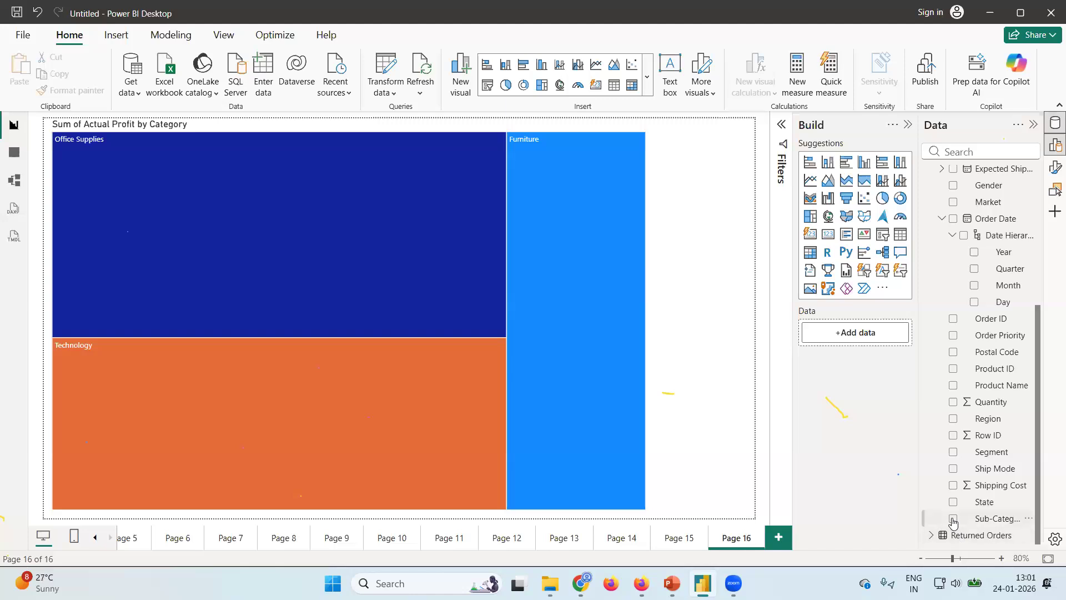
click(953, 519)
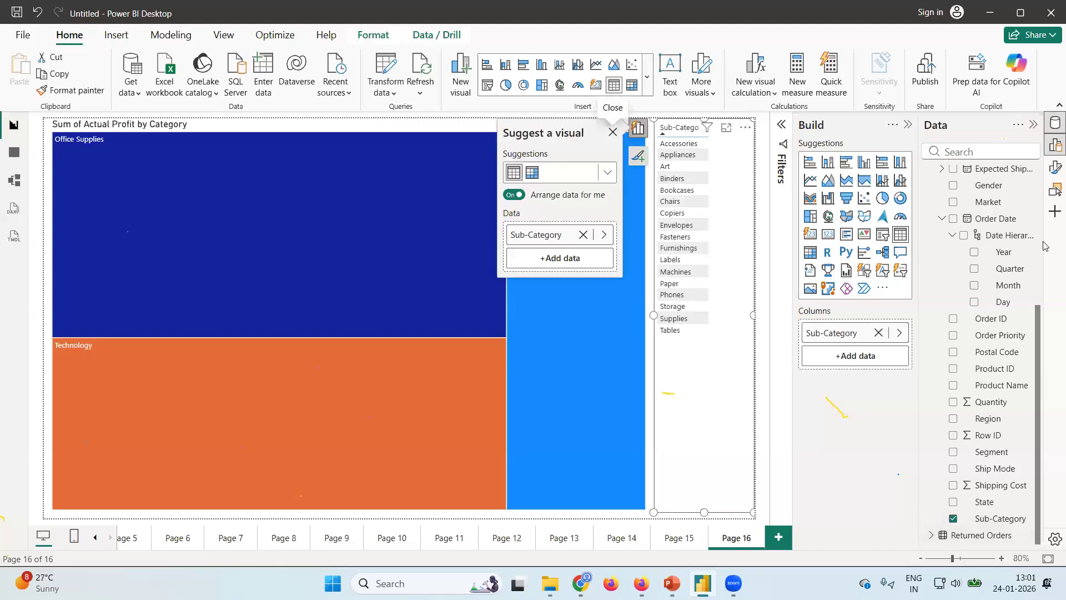
drag(1043, 241, 1040, 178)
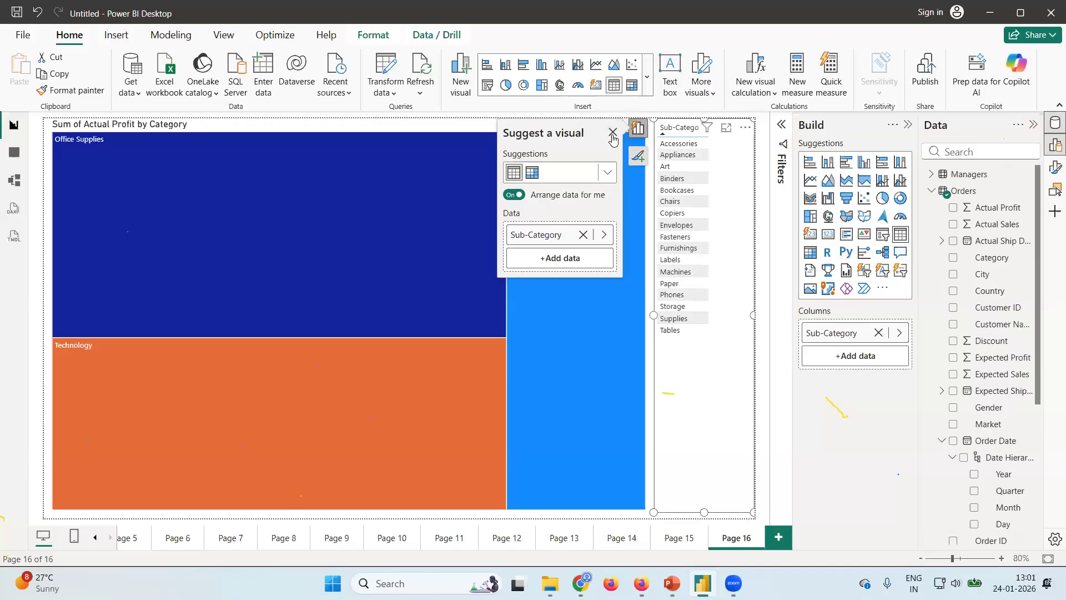
click(745, 129)
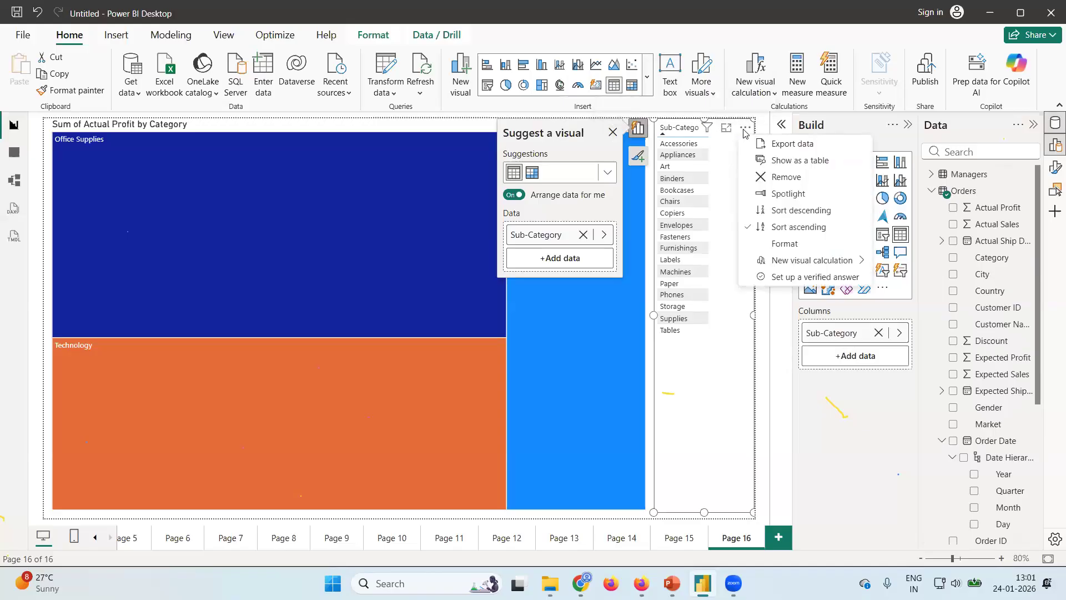
click(791, 178)
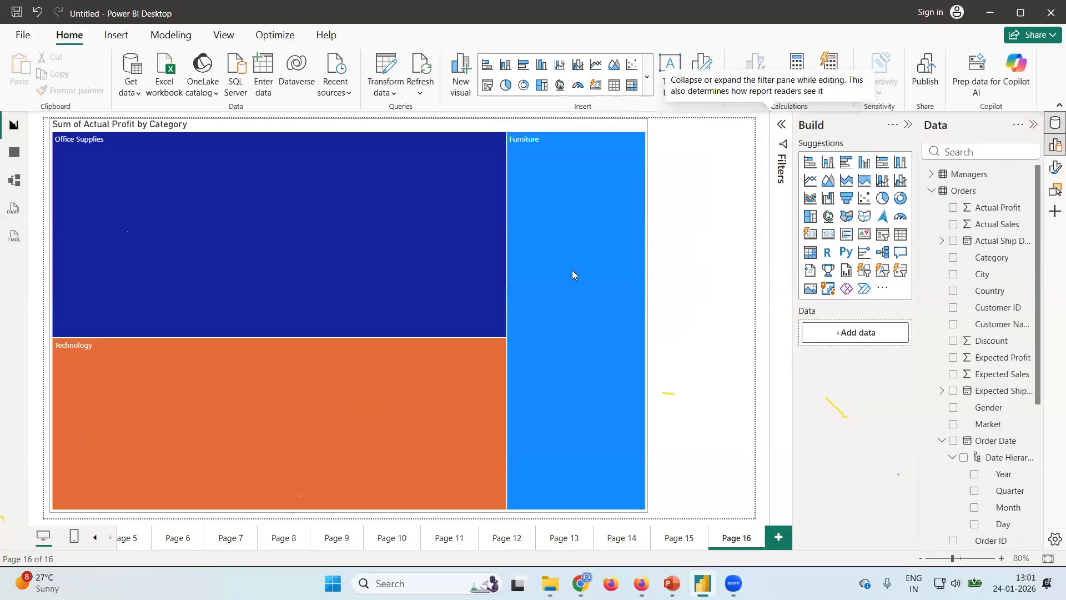
Add the Sub-Category field as Details to the Actual Profit by Category treemap.
click(610, 295)
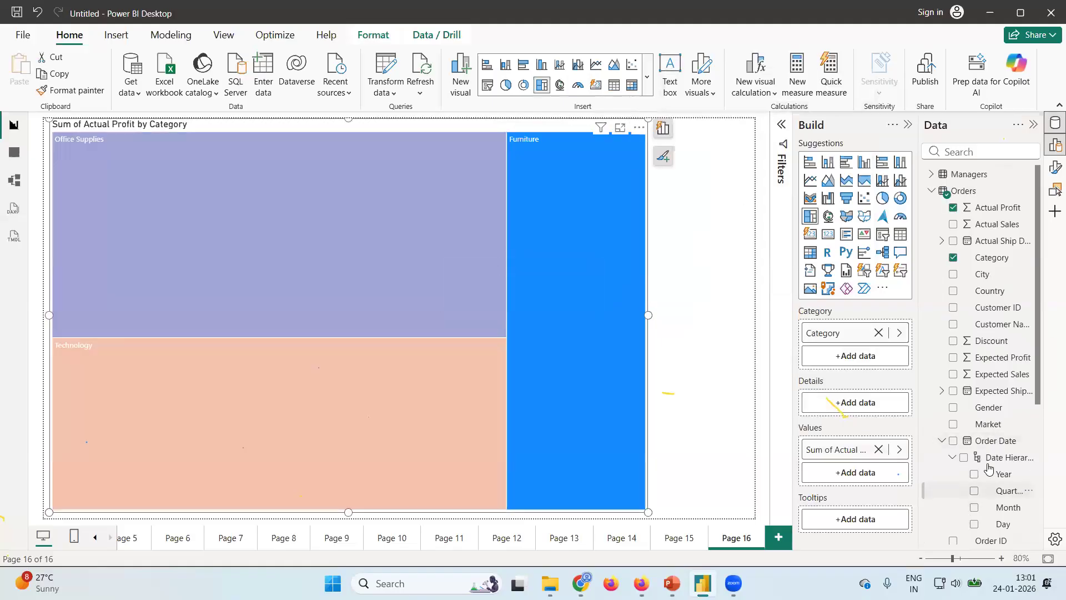
scroll(1038, 392, down, 1)
scroll(1049, 386, up, 1)
scroll(1032, 449, down, 3)
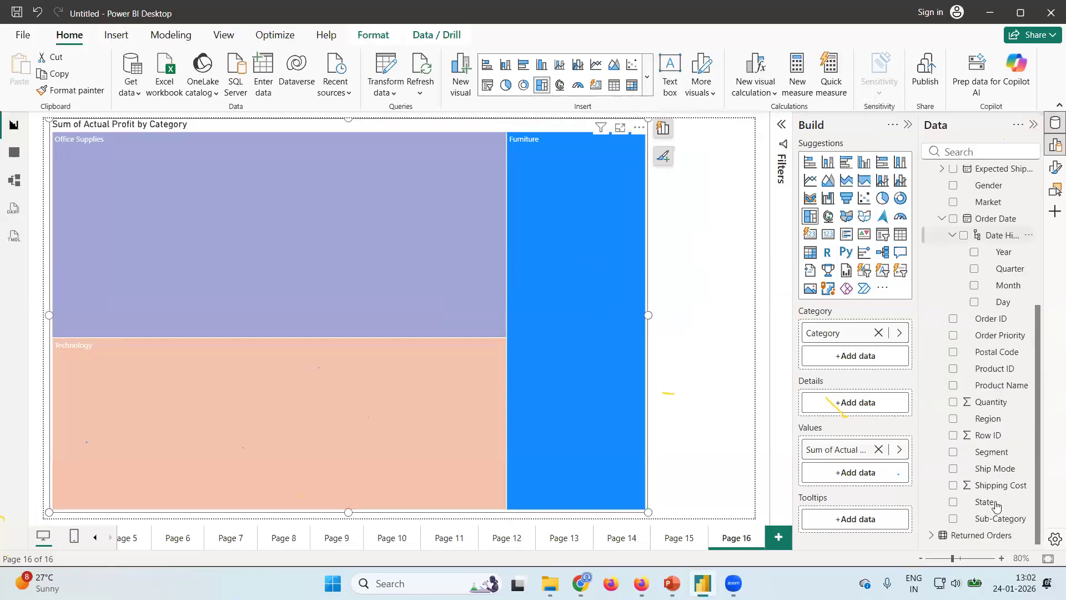
click(954, 522)
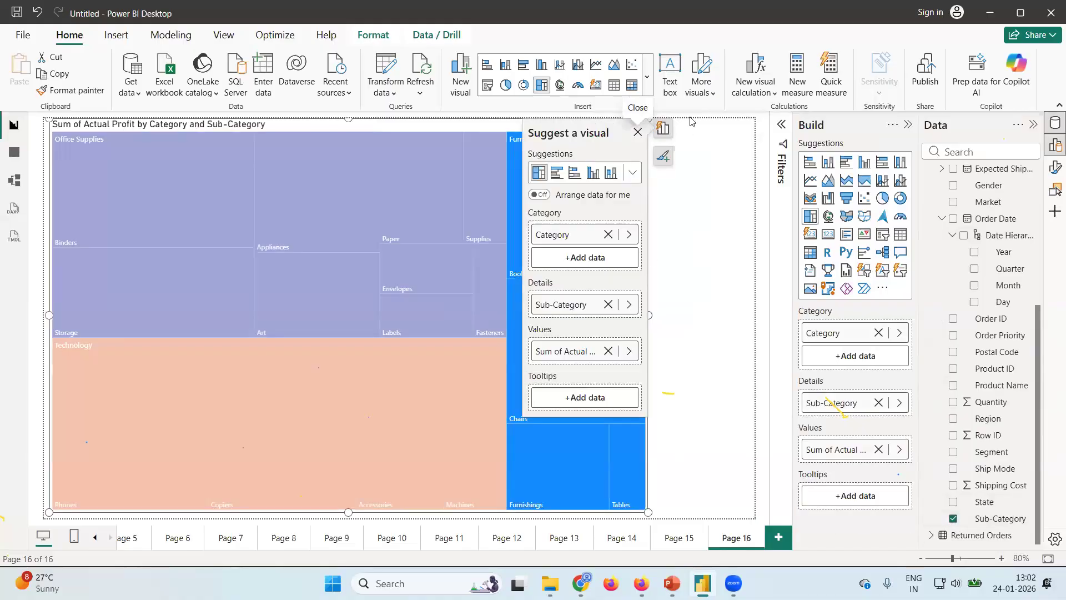
click(638, 133)
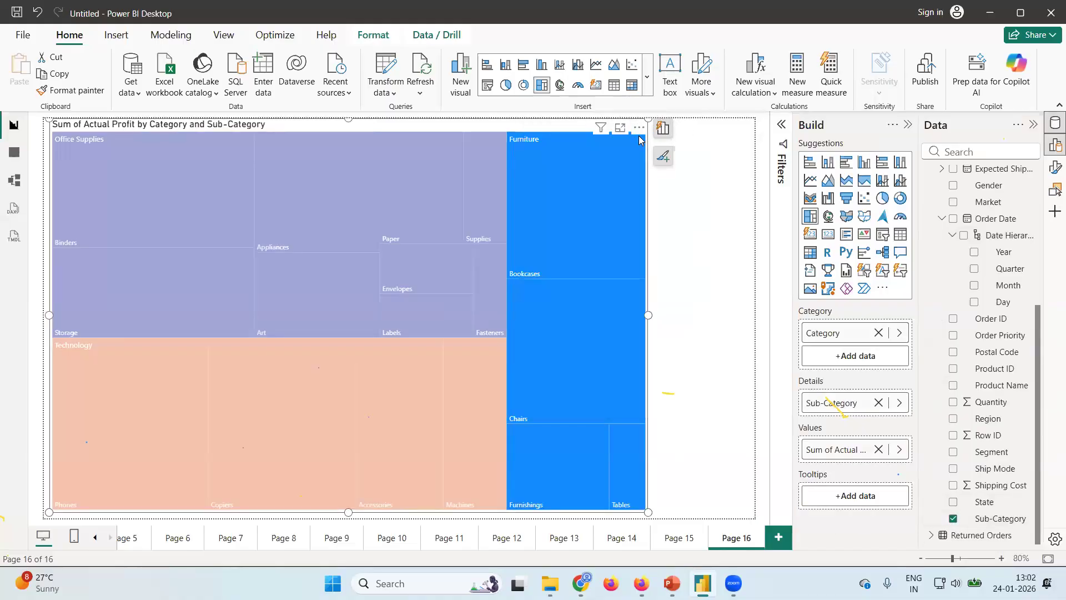
click(698, 265)
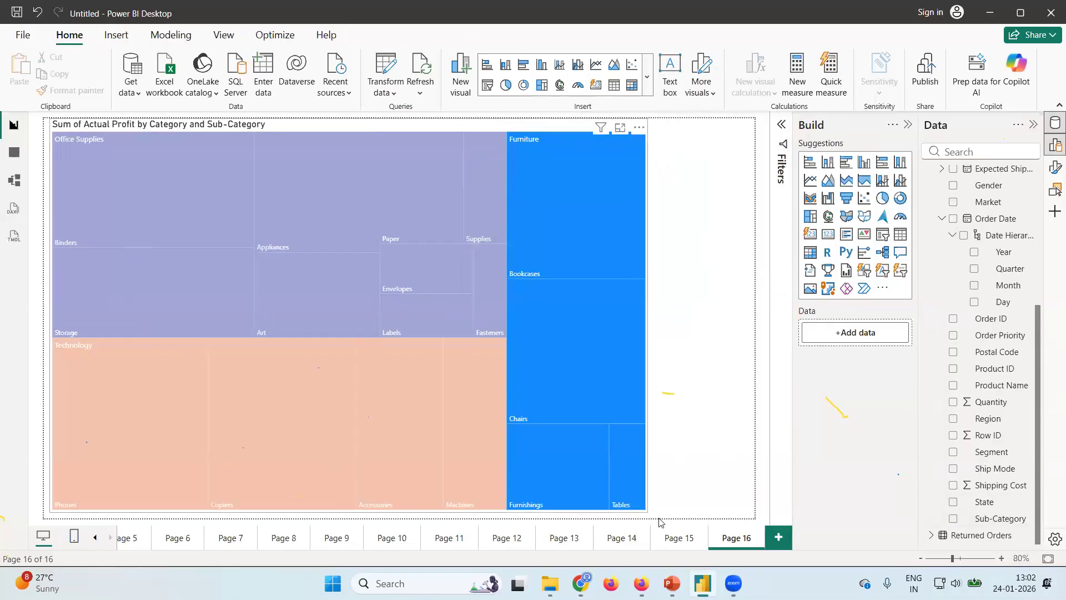
Widen the treemap to the full canvas width and highlight its Chairs and Bookcases blocks in turn.
click(637, 488)
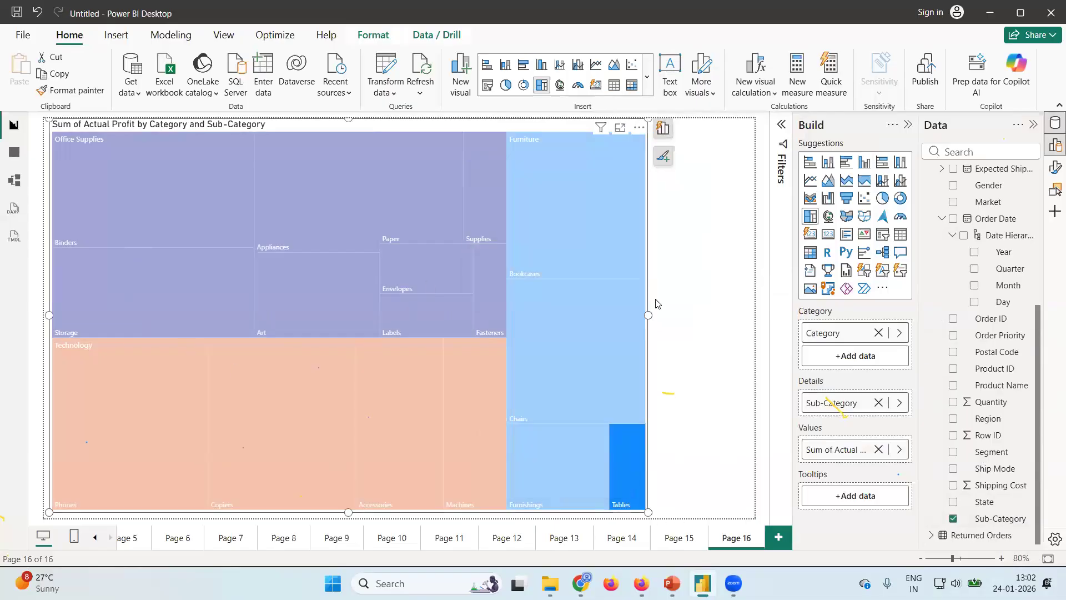
drag(648, 316, 753, 316)
click(684, 337)
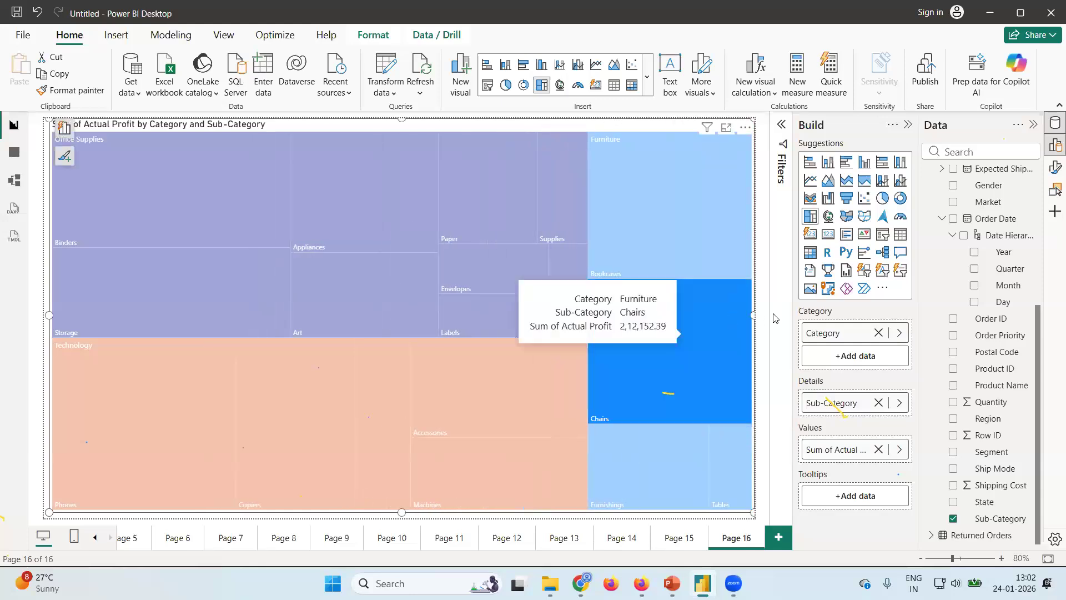
click(762, 317)
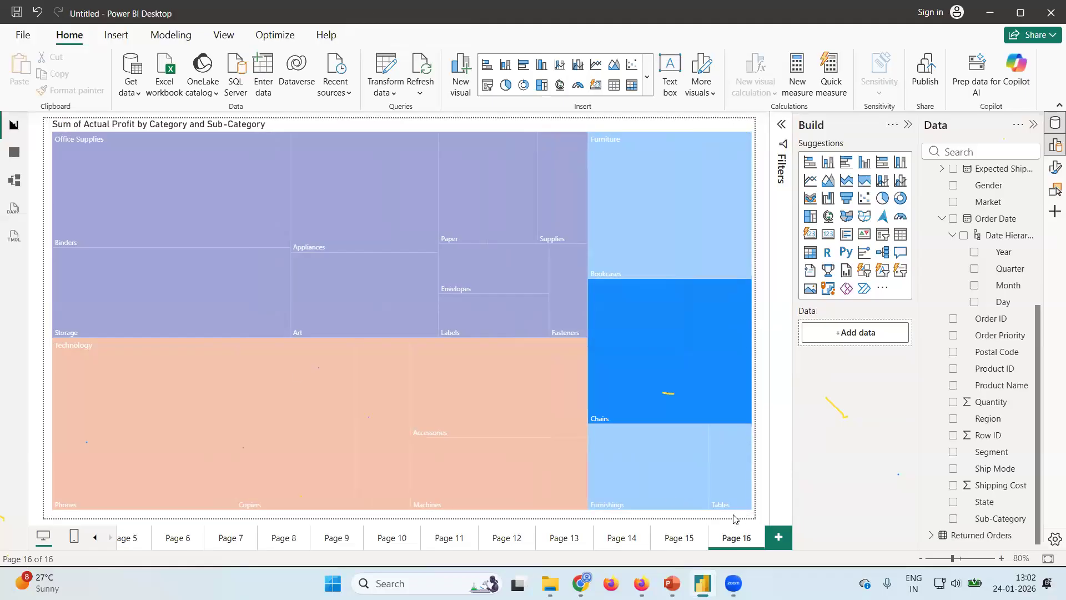
click(747, 276)
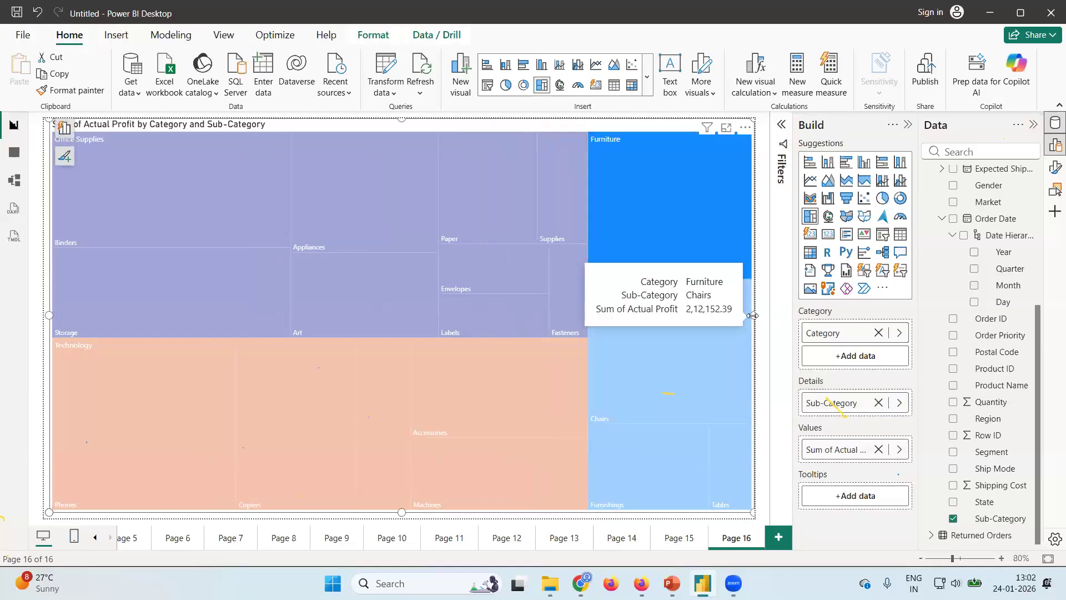
Narrow the treemap to leave a blank strip of canvas beside it, and highlight its Labels and Envelopes blocks.
drag(753, 315, 661, 321)
click(703, 330)
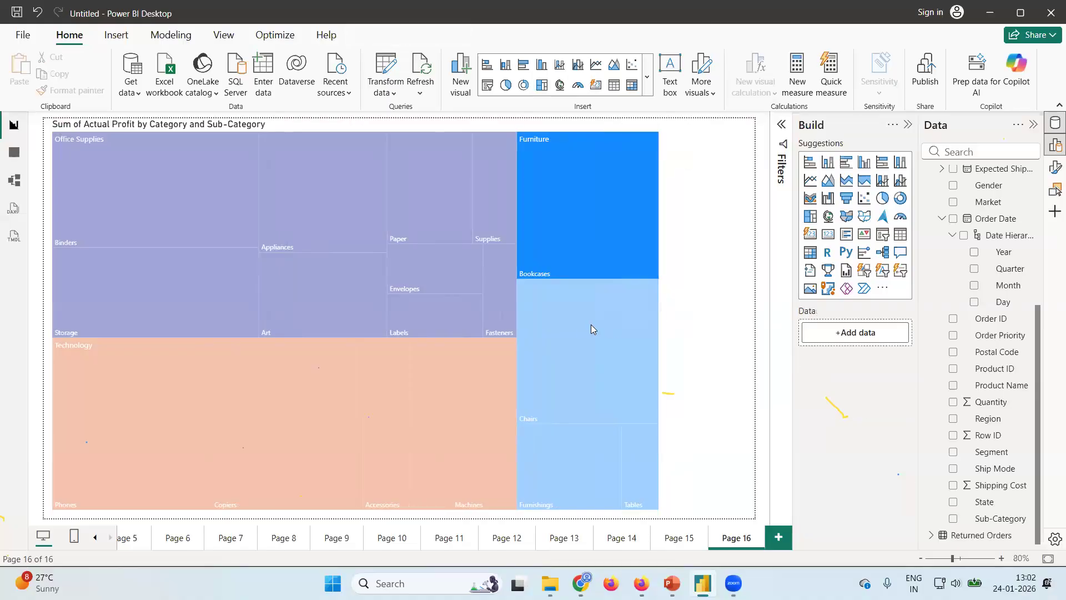
click(481, 304)
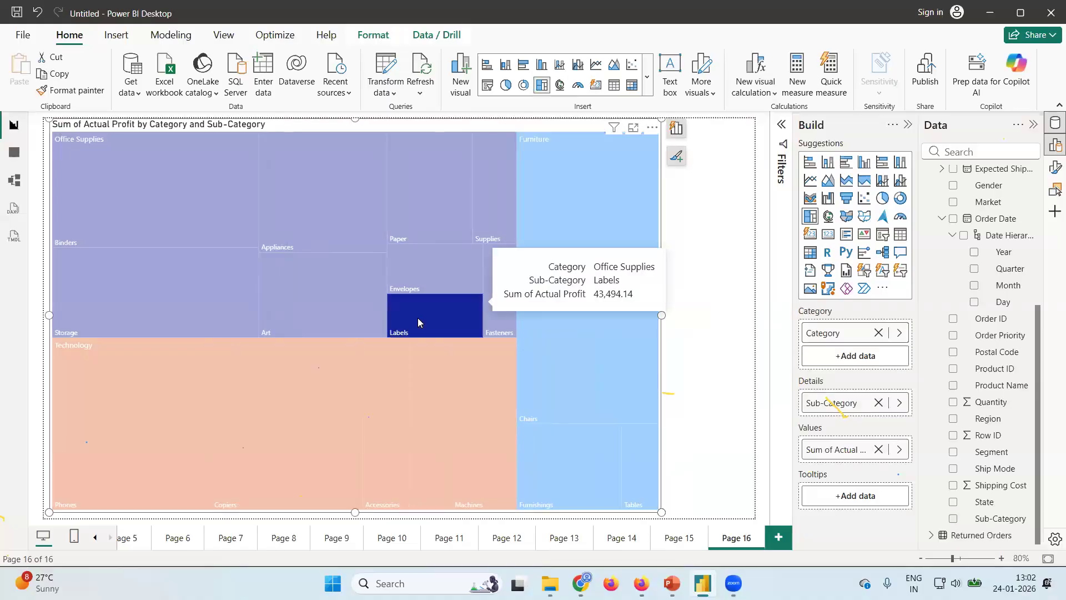
click(464, 264)
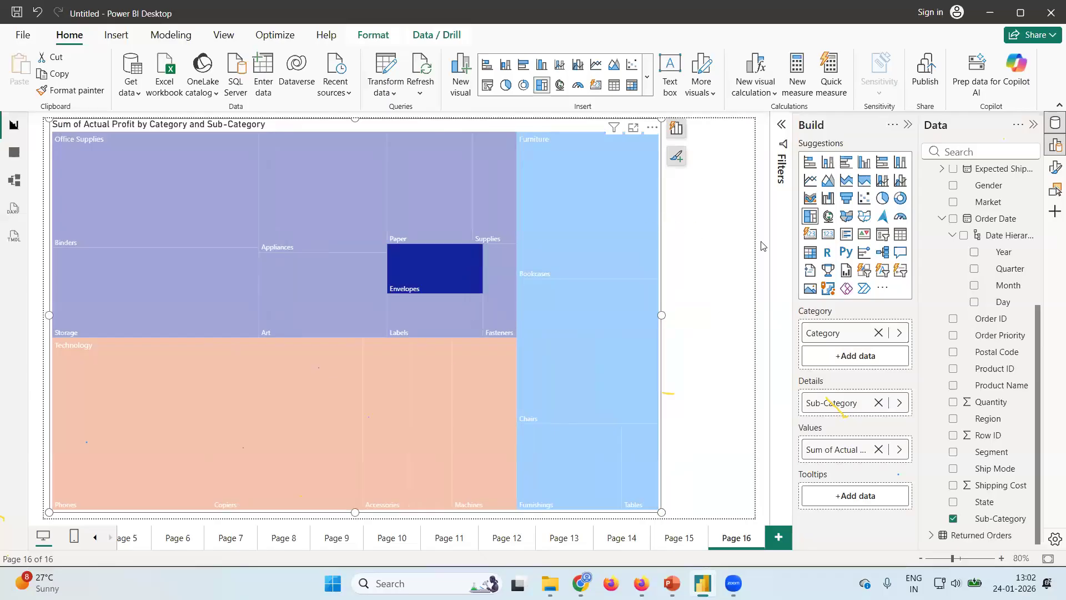
click(687, 247)
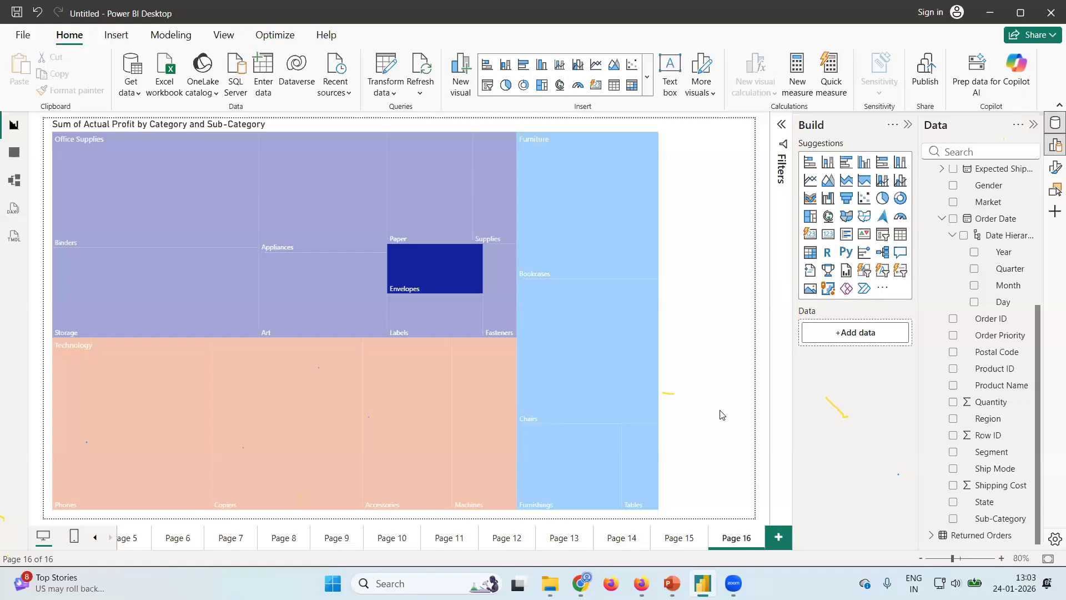
Switch to File Explorer, open the POwer BI folder and select Superstore_Dashboard_Design_1.png.
click(550, 582)
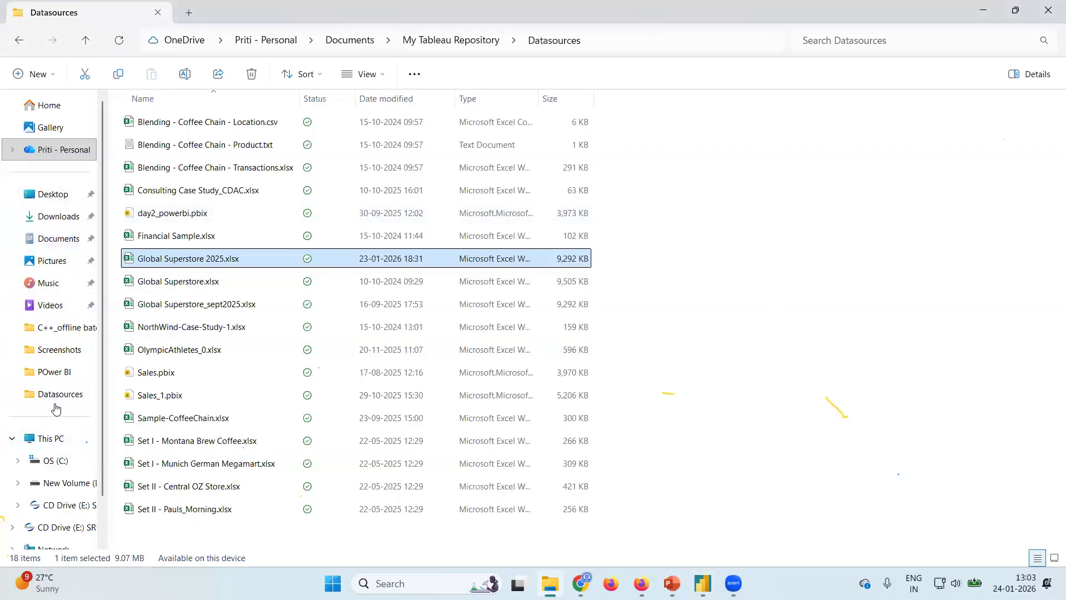
click(61, 377)
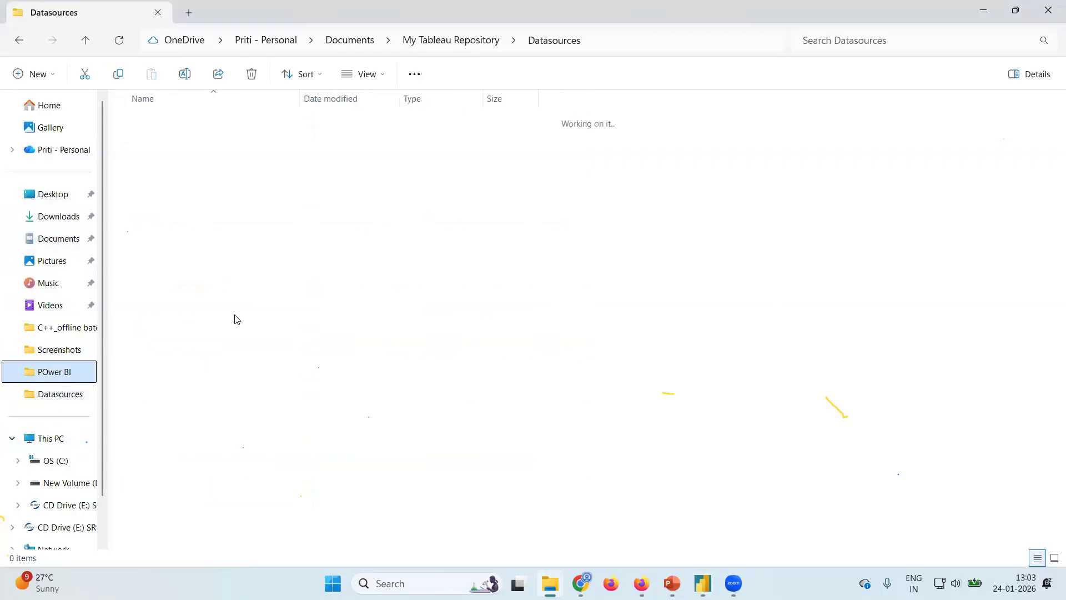
click(232, 391)
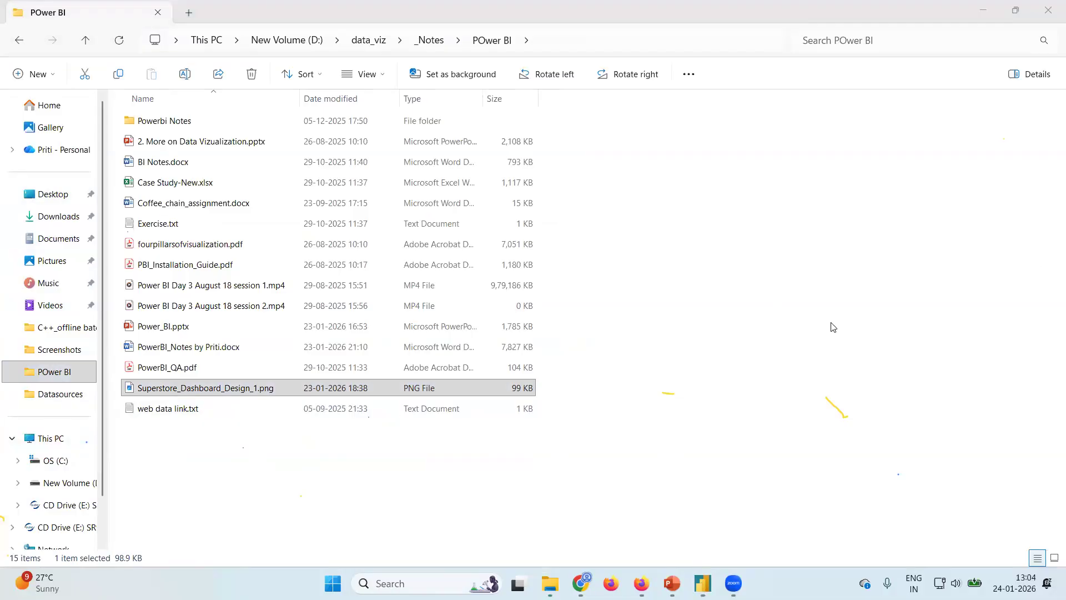
key(super+z)
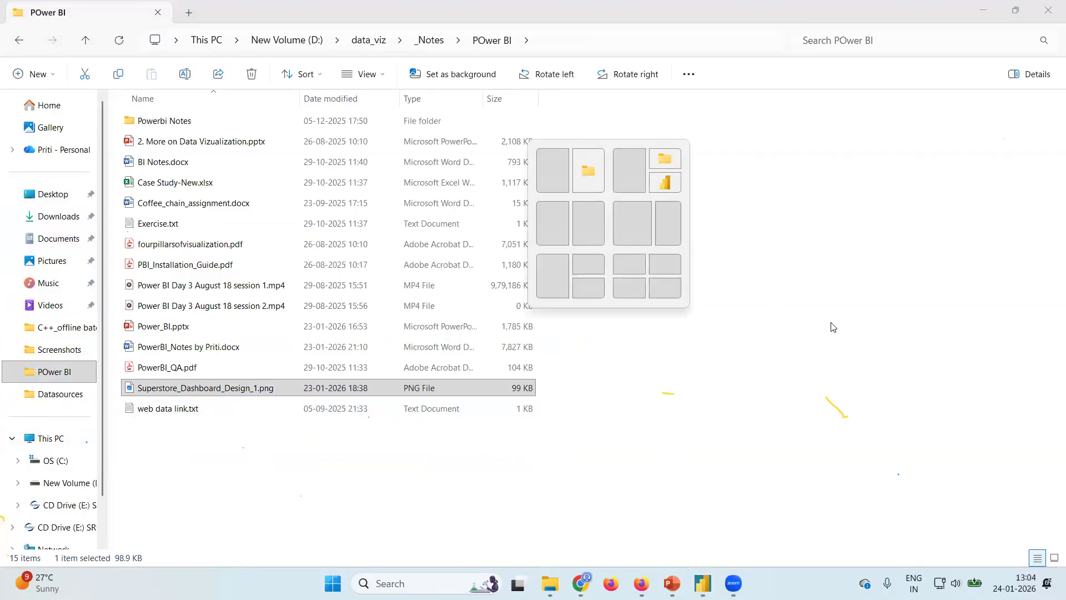
key(Escape)
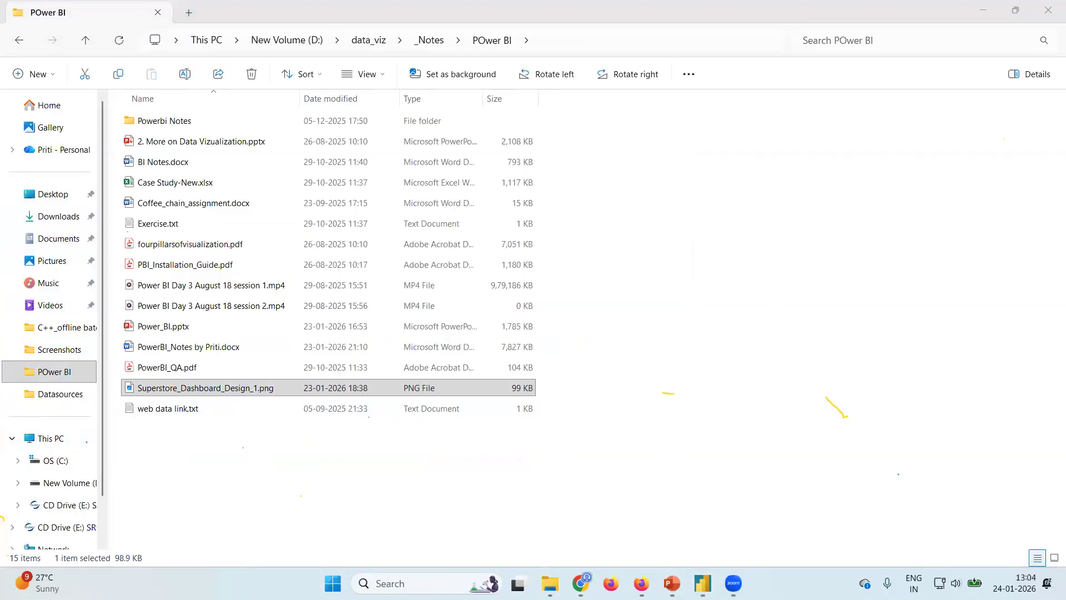
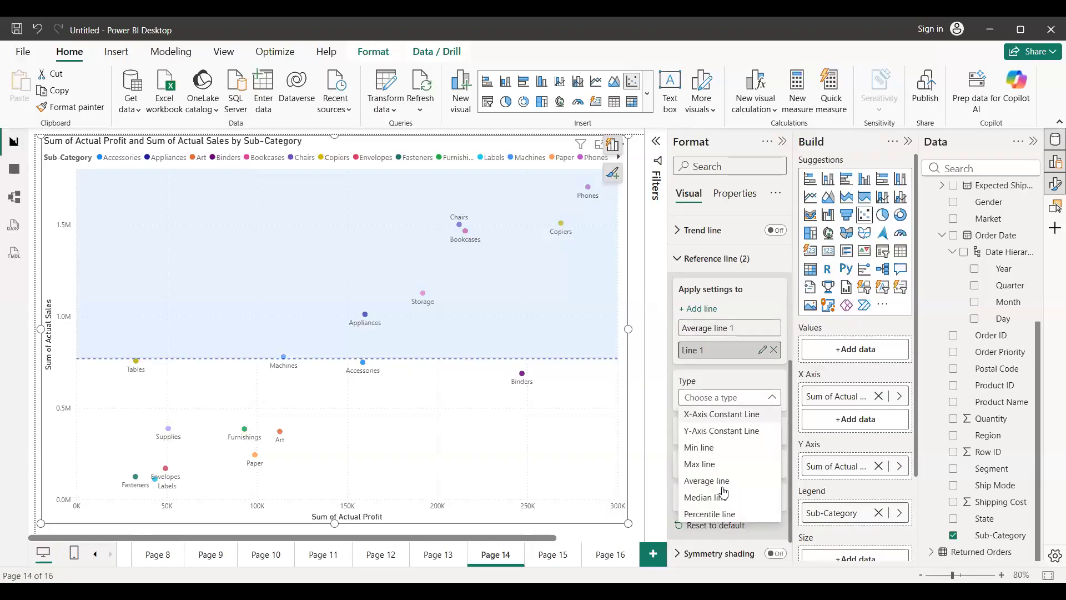
Make the scatter chart's second reference line an average line based on Sum of Actual Profit.
click(723, 486)
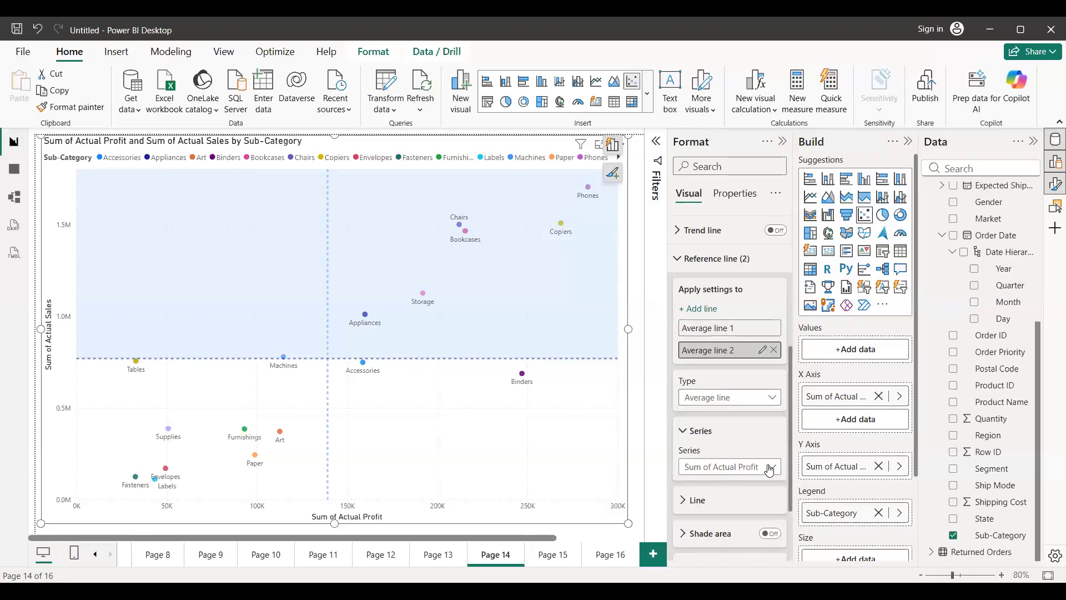
click(745, 467)
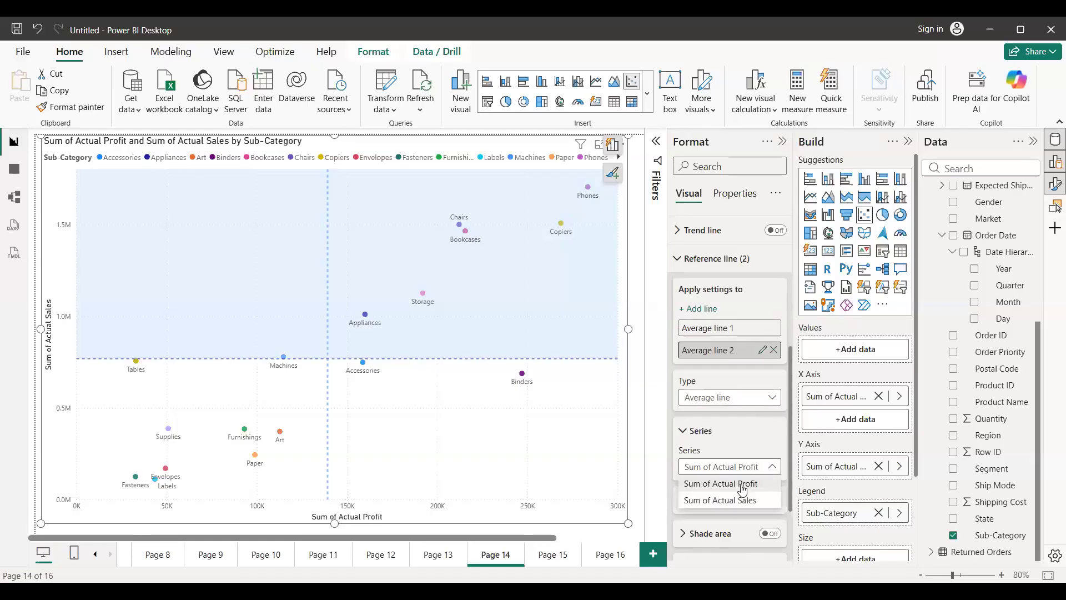
click(681, 455)
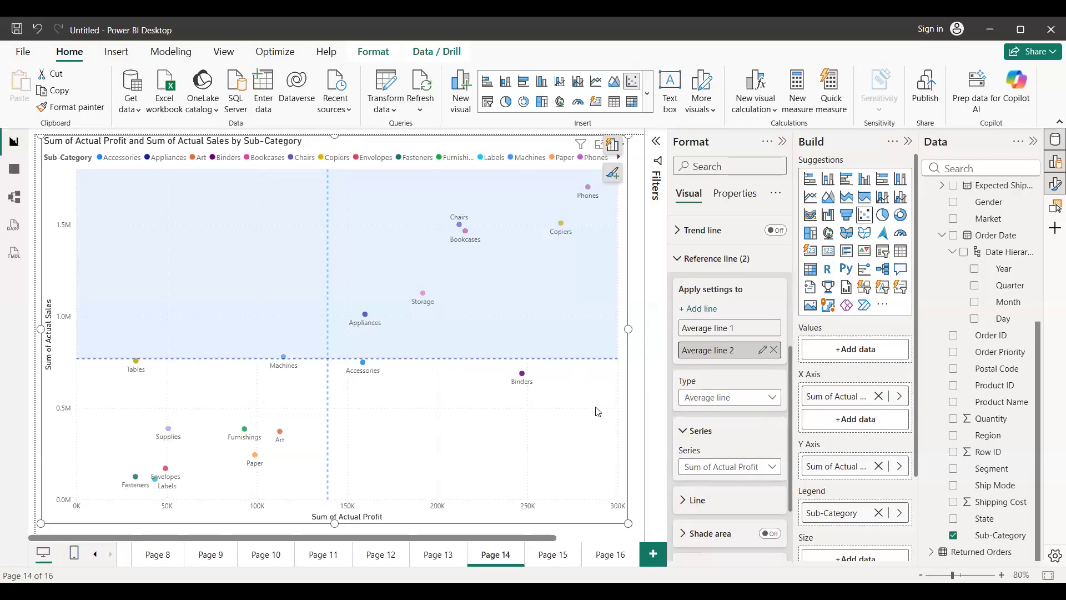
Try shading the area before the average profit line on the scatter chart.
click(777, 542)
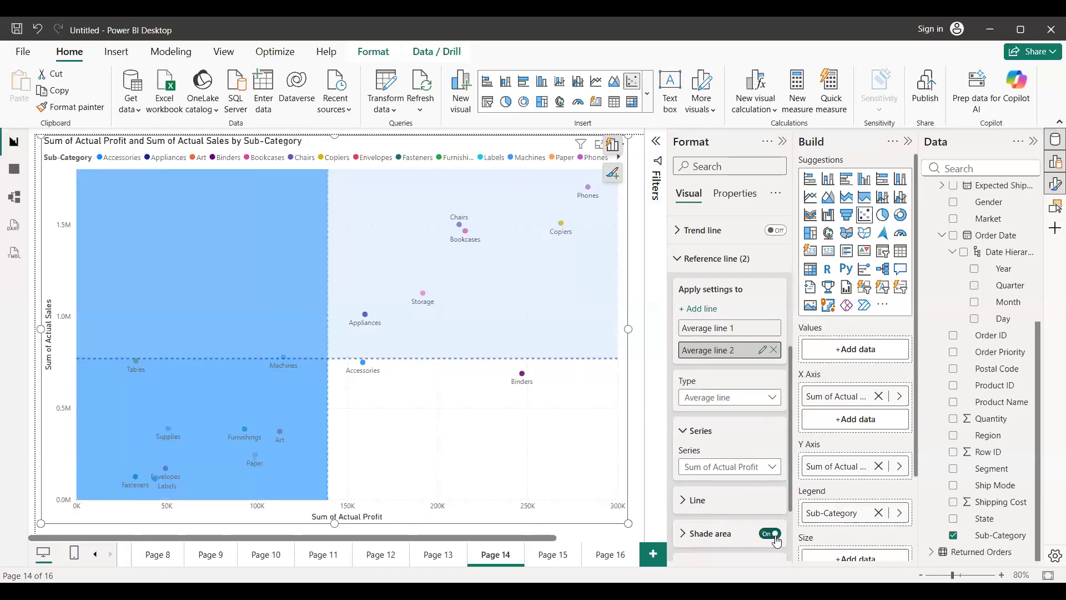
scroll(664, 471, down, 2)
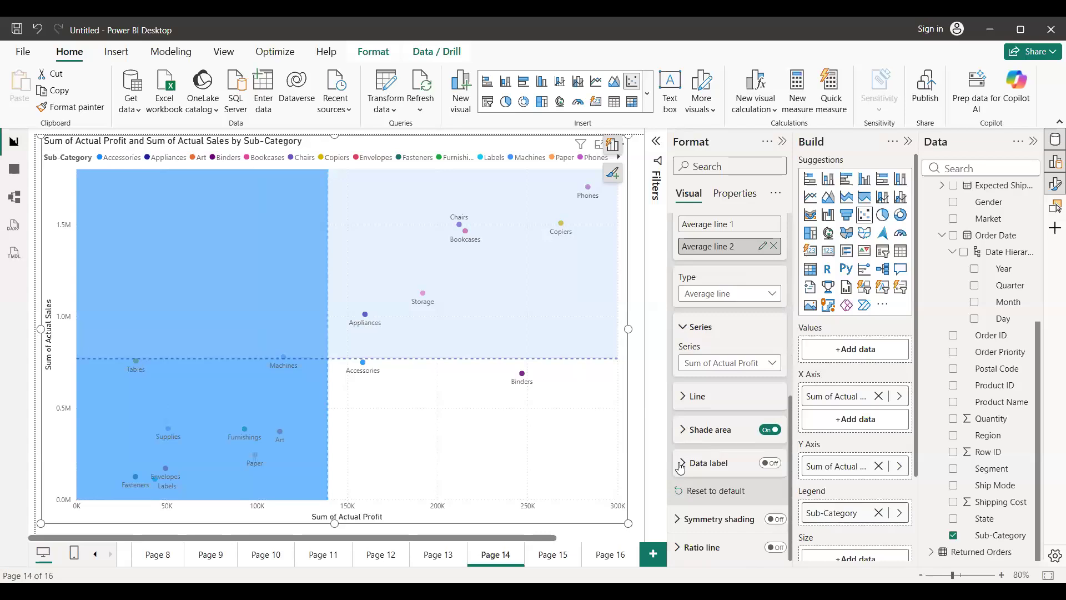
click(683, 439)
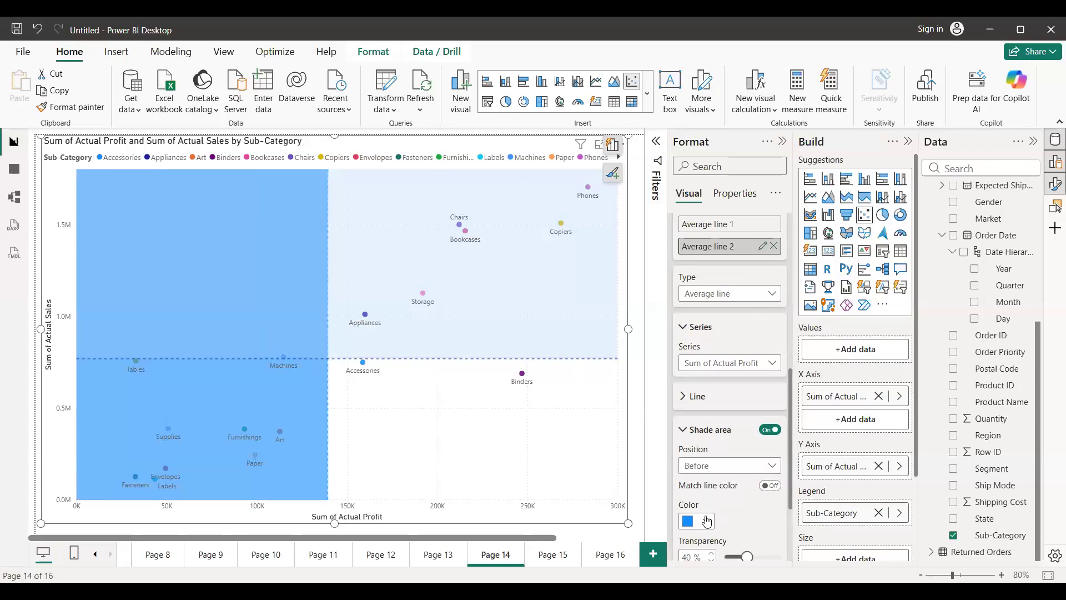
click(764, 433)
scroll(720, 358, up, 3)
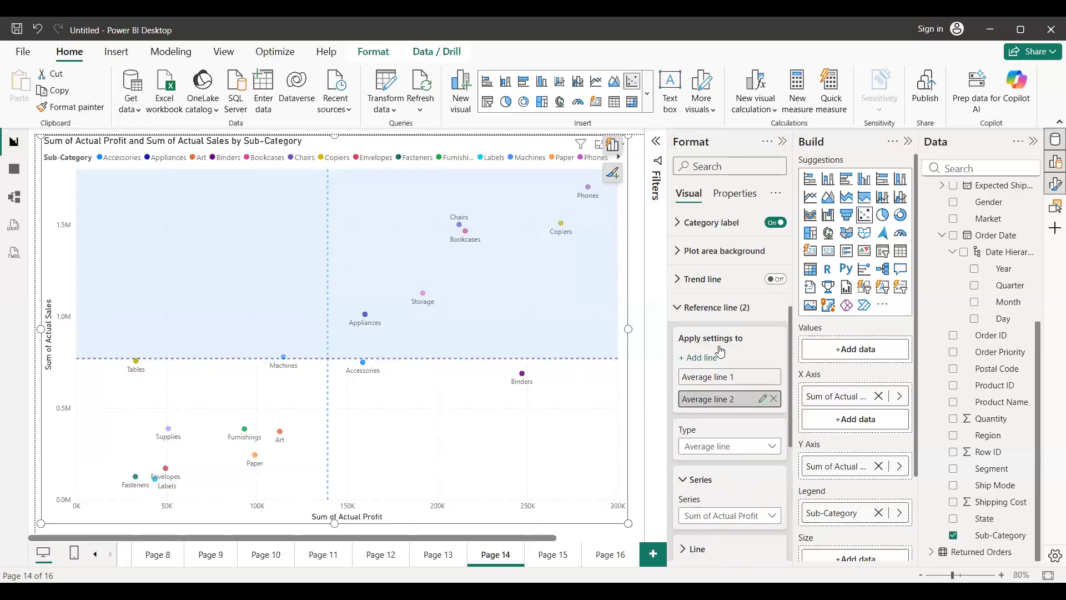
Turn off the shade area of Average line 1, the average sales line.
click(729, 378)
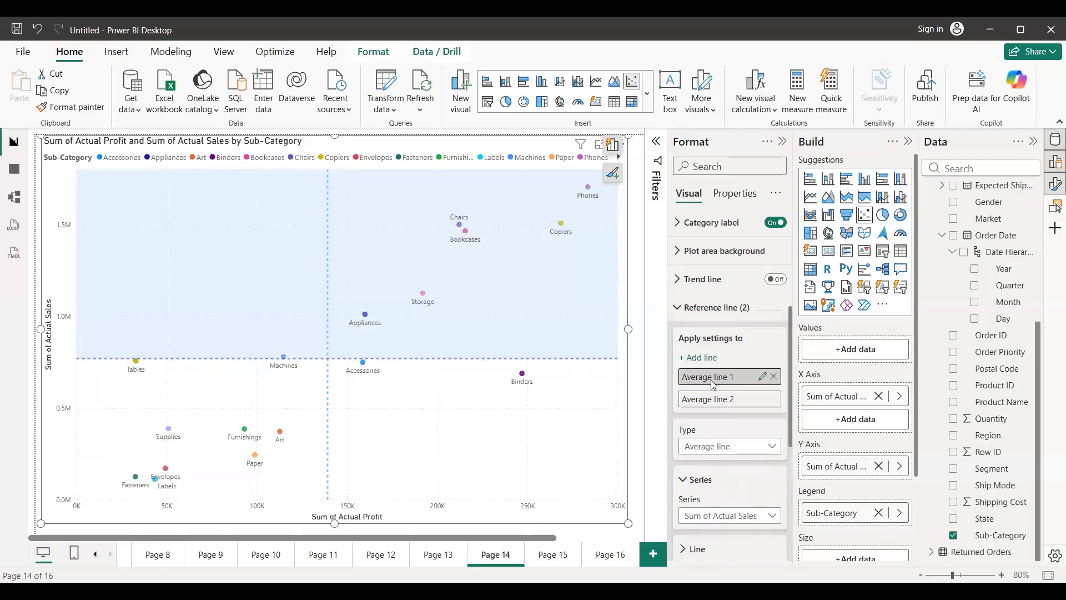
scroll(738, 484, down, 5)
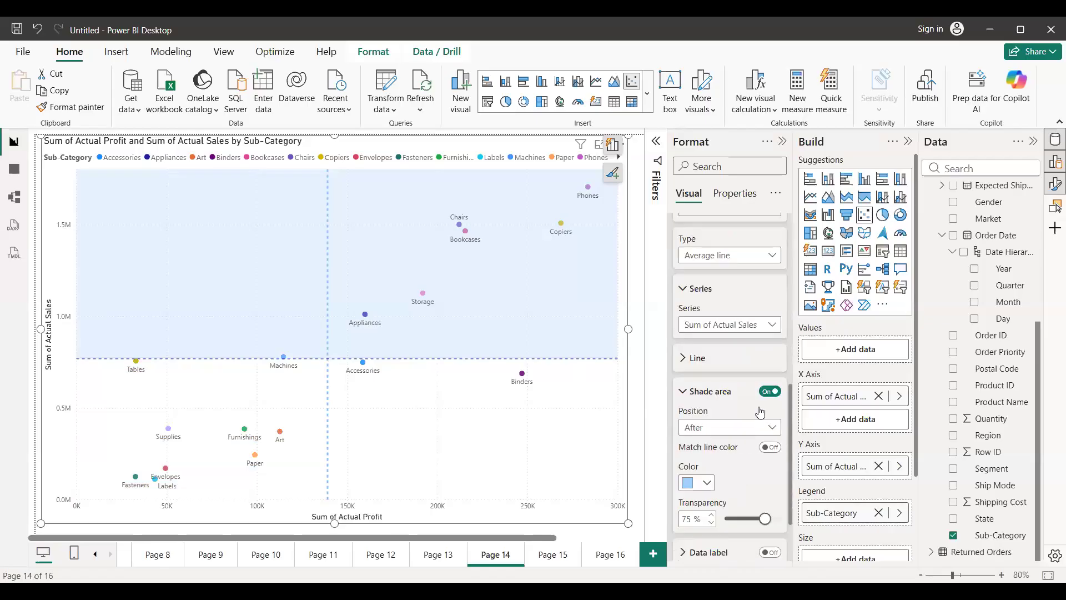
click(769, 371)
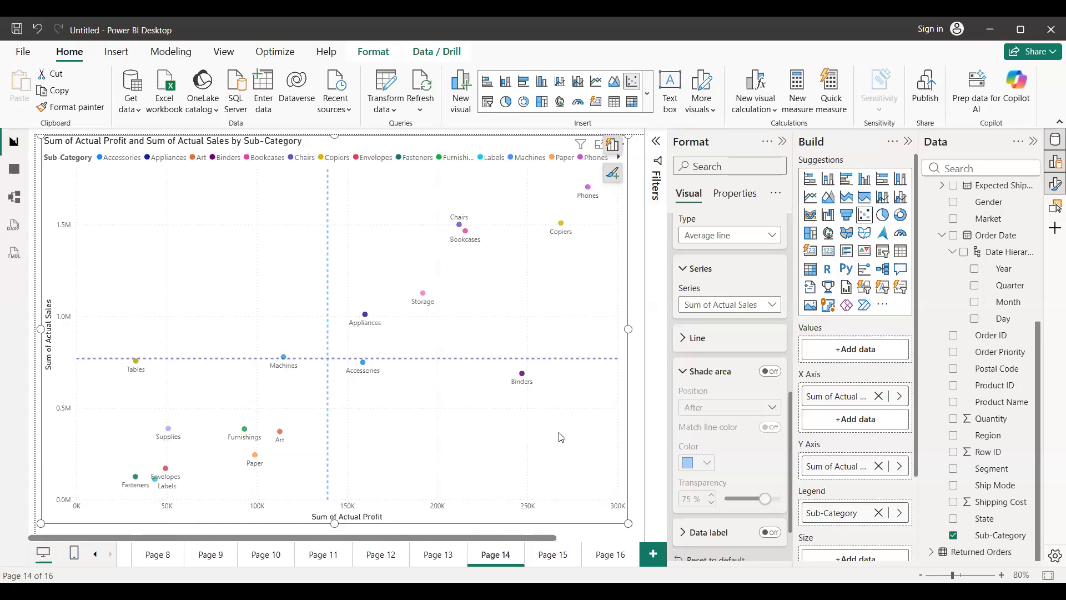
Add a new report page, switch to File Explorer, and open Superstore_Dashboard_Design_1.png in a maximized window.
click(653, 555)
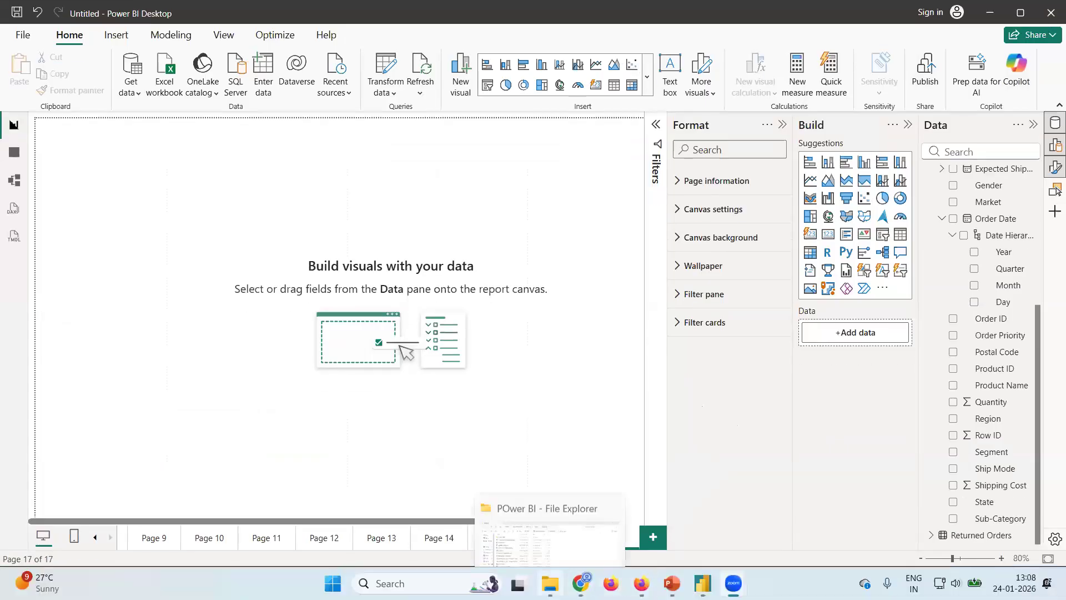
click(550, 584)
click(260, 388)
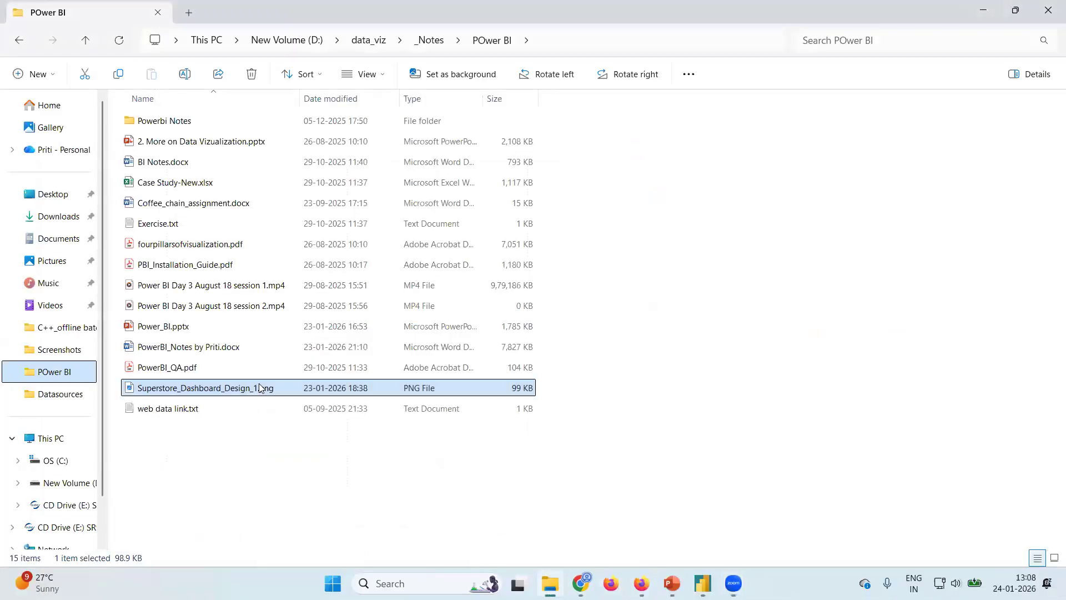
double_click(260, 388)
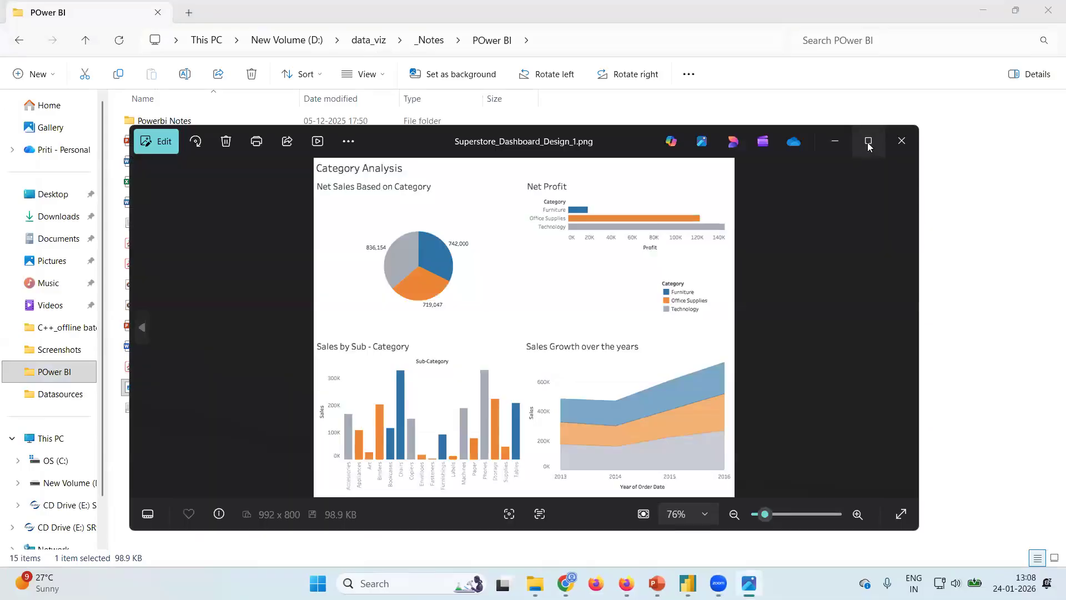
click(866, 143)
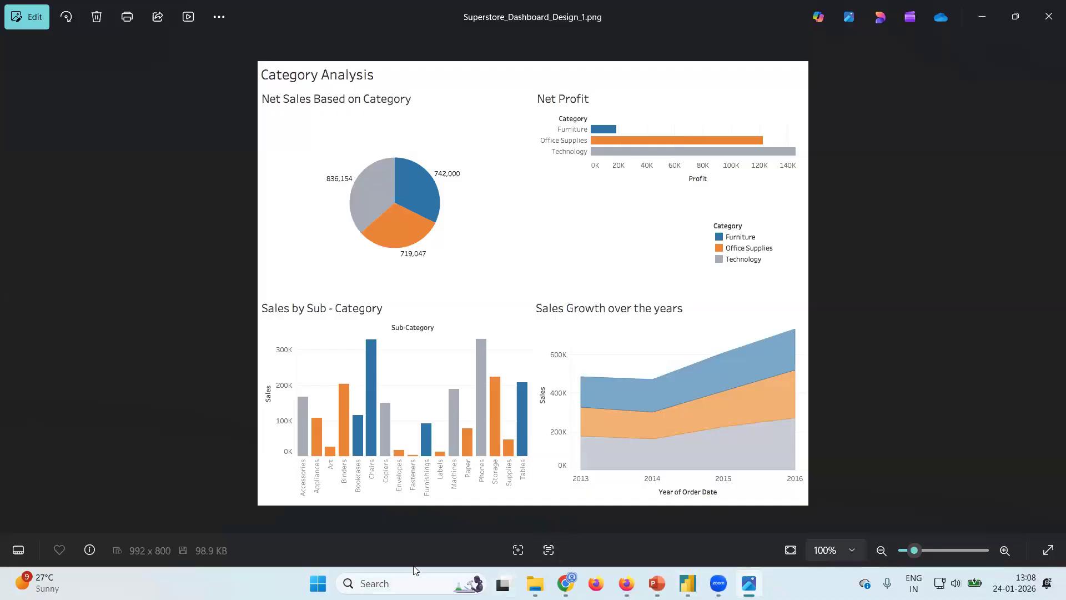
Compare the dashboard design image with the blank report page, ending in Power BI Desktop.
mouse_move(719, 583)
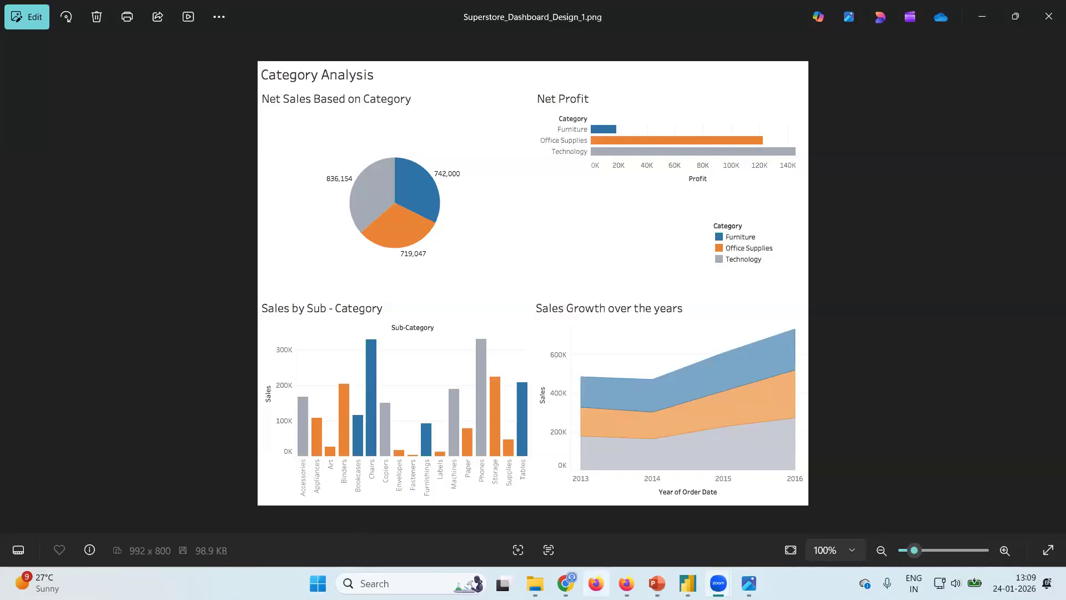
click(687, 517)
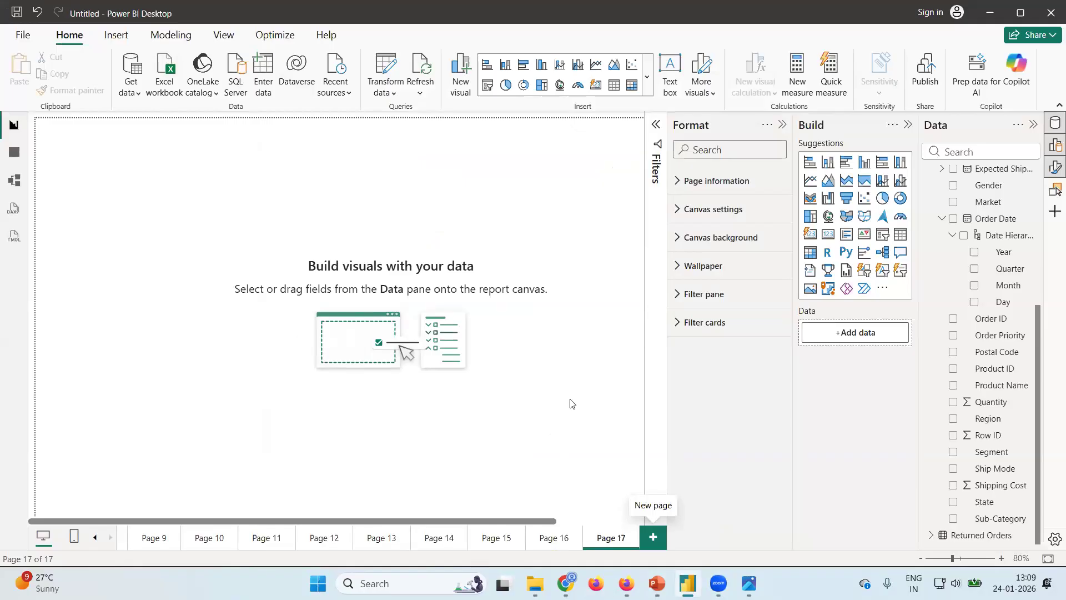
key(alt+Tab)
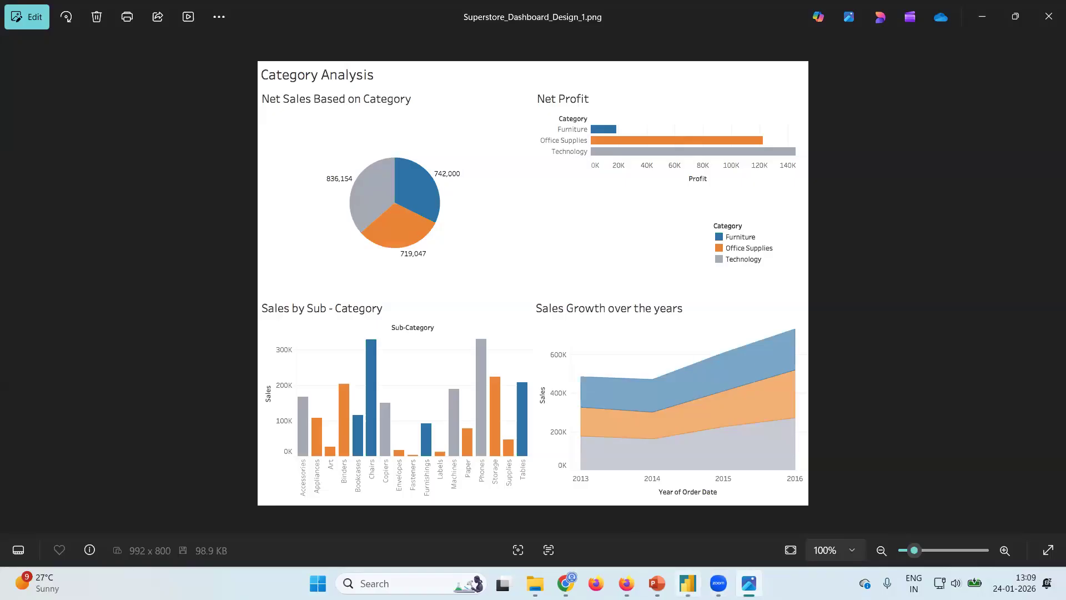
click(687, 582)
Try adding a pie chart of Actual Sales to the blank report page.
click(882, 198)
scroll(961, 236, up, 4)
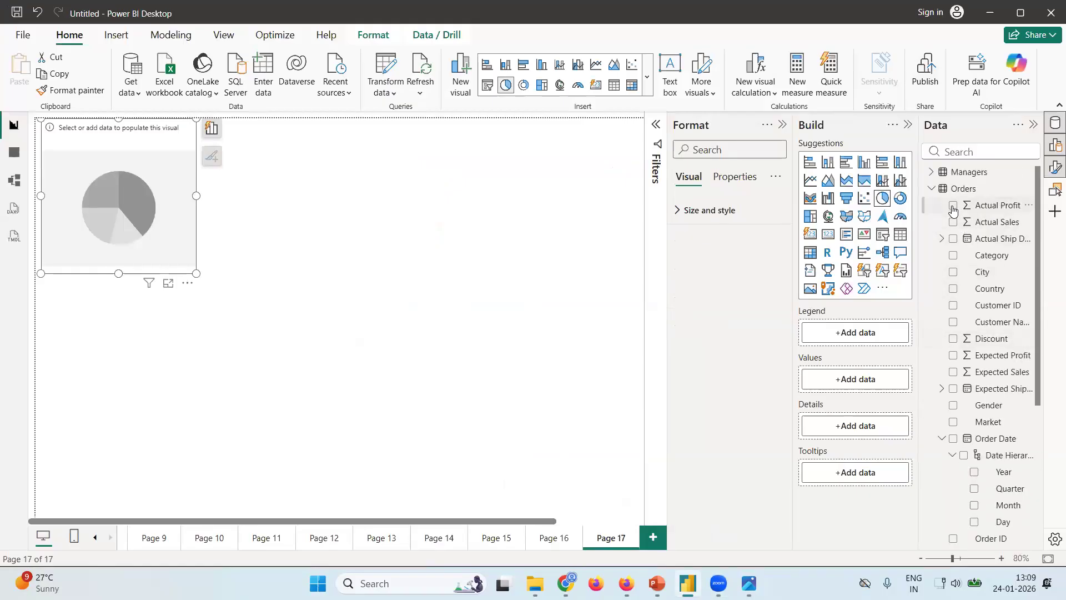
click(952, 222)
click(211, 128)
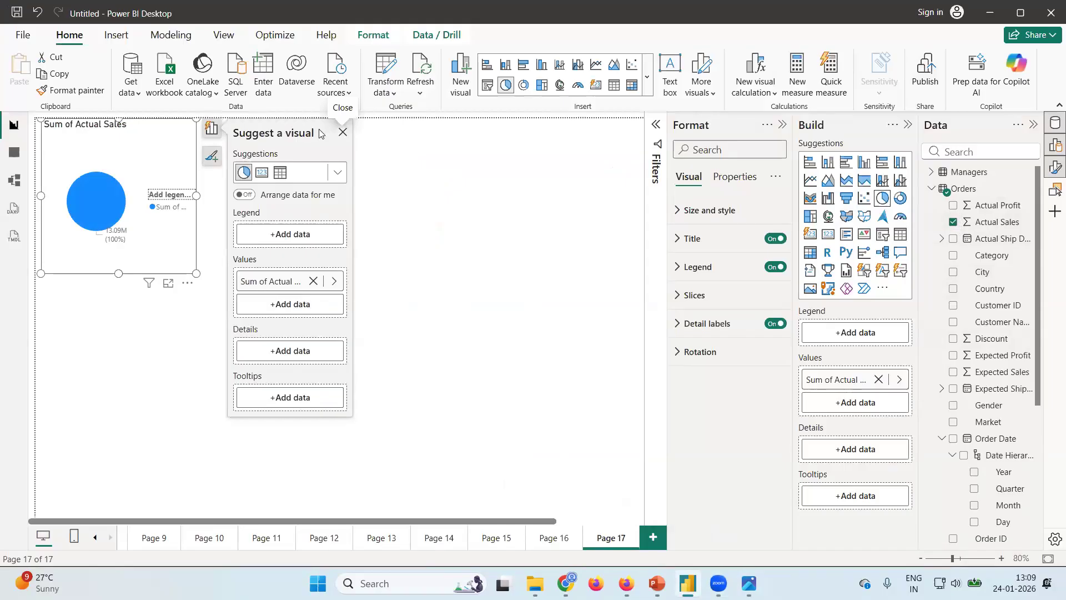
click(343, 133)
click(187, 282)
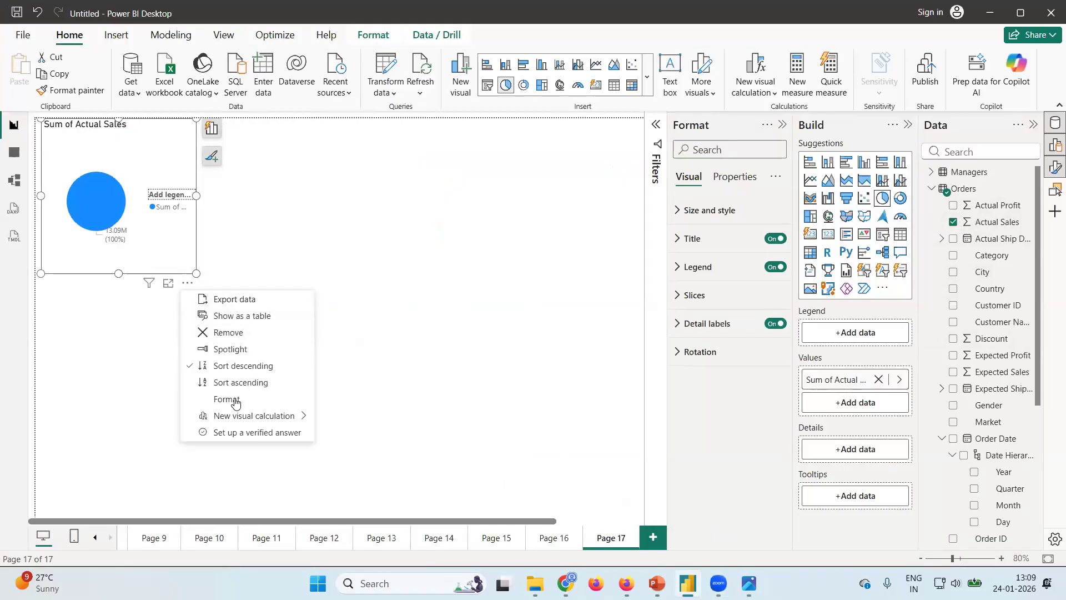
click(230, 332)
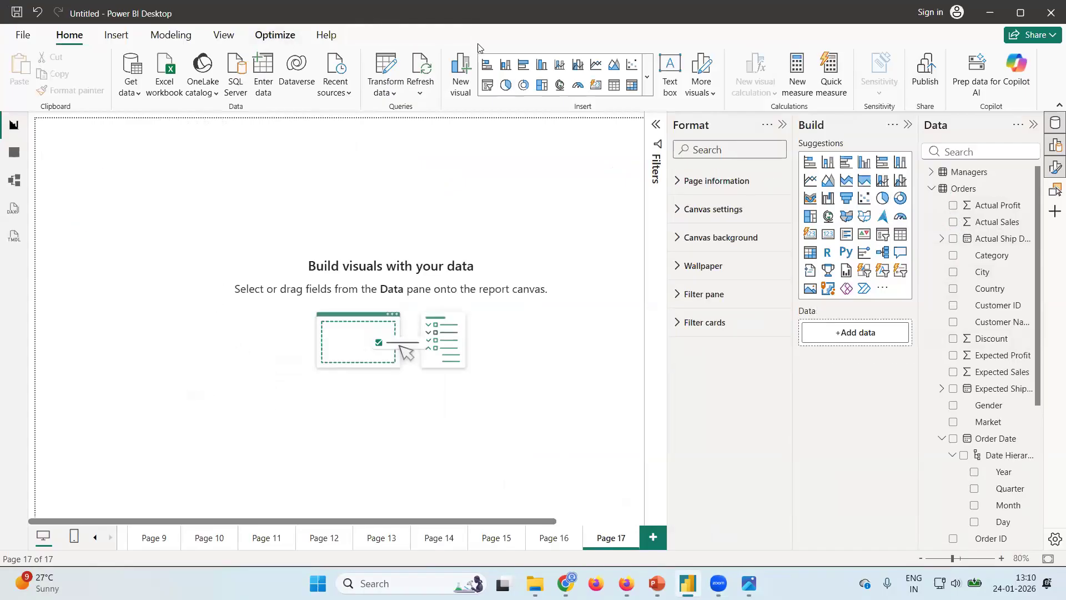
Insert a text box about 1085 wide and 66 high along the page's upper edge, reading Category Analysis as in the design image.
click(672, 88)
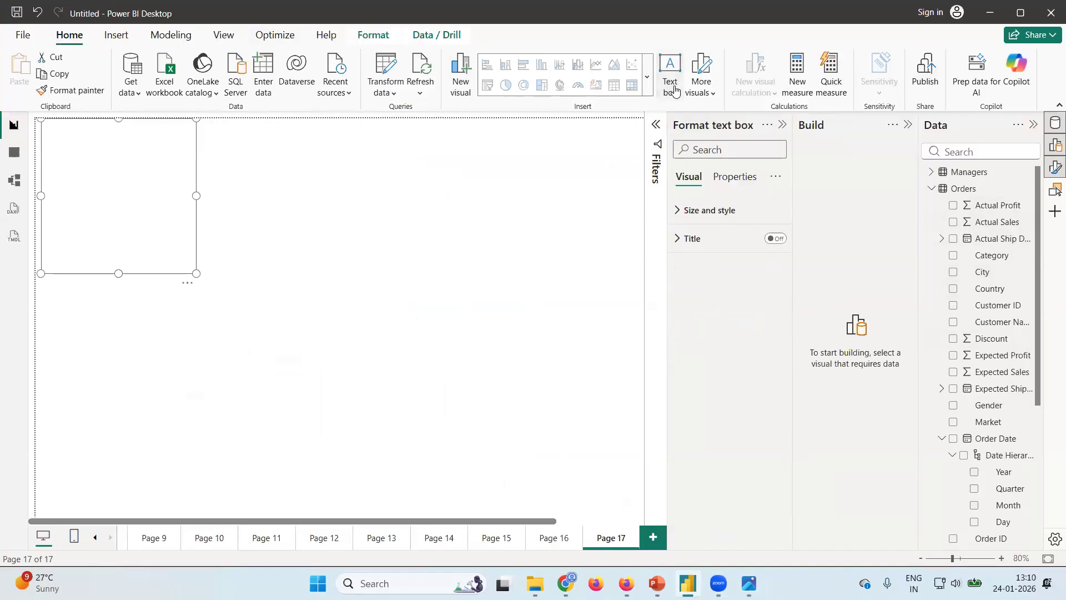
drag(196, 272, 645, 158)
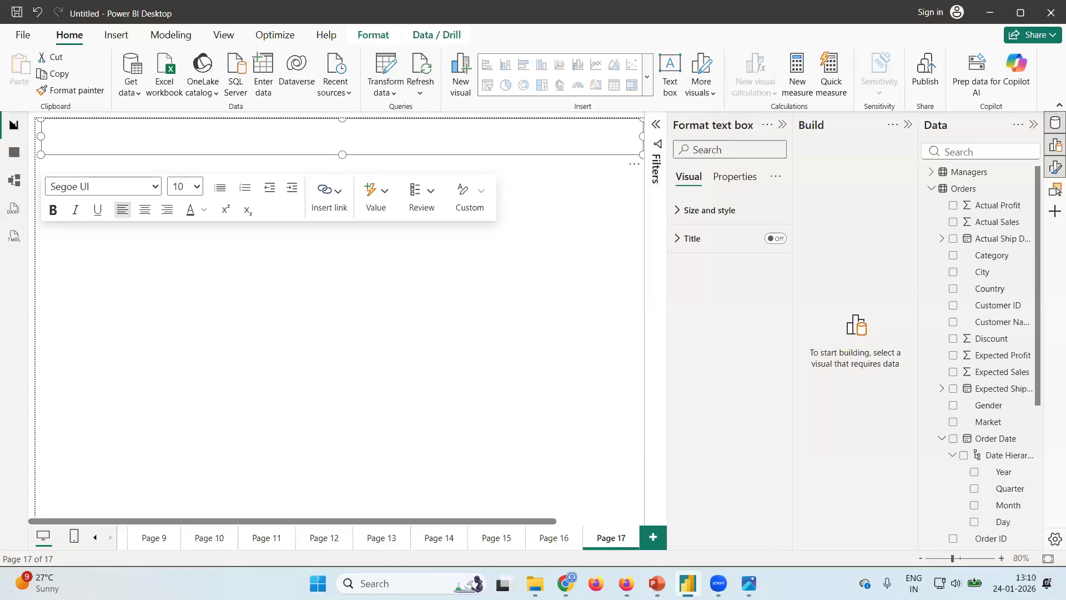
click(749, 583)
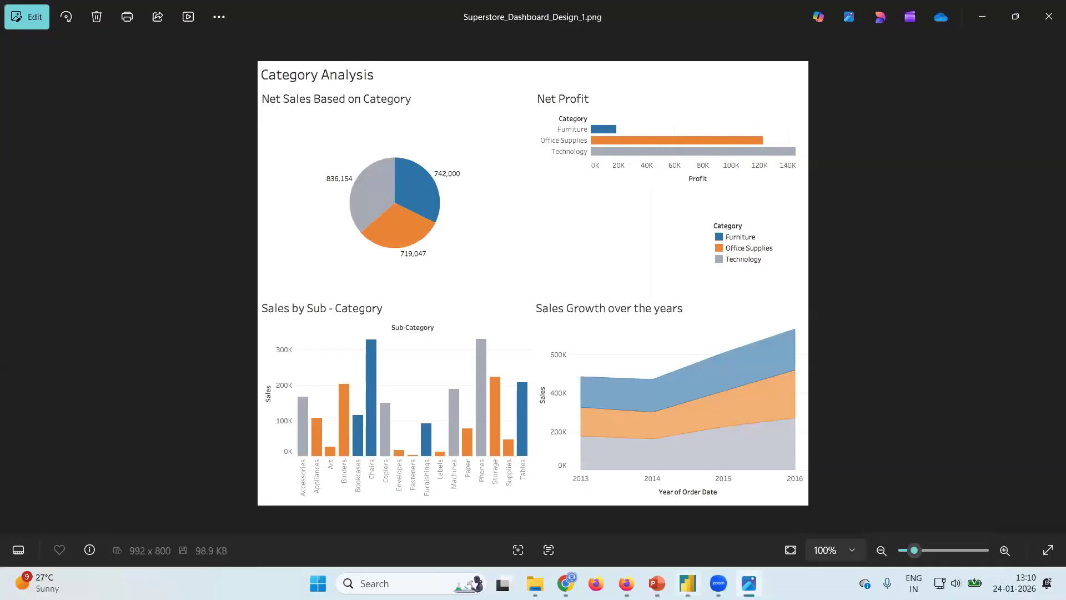
key(alt+Tab)
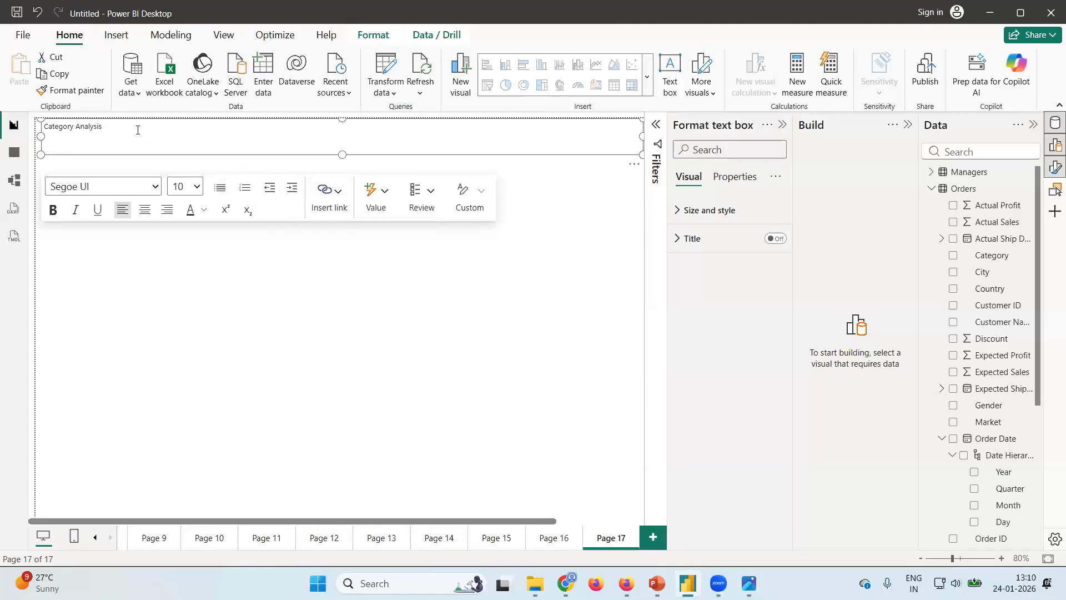
Format the Category Analysis heading as bold, centered, size 20 and dark blue.
drag(137, 128, 41, 134)
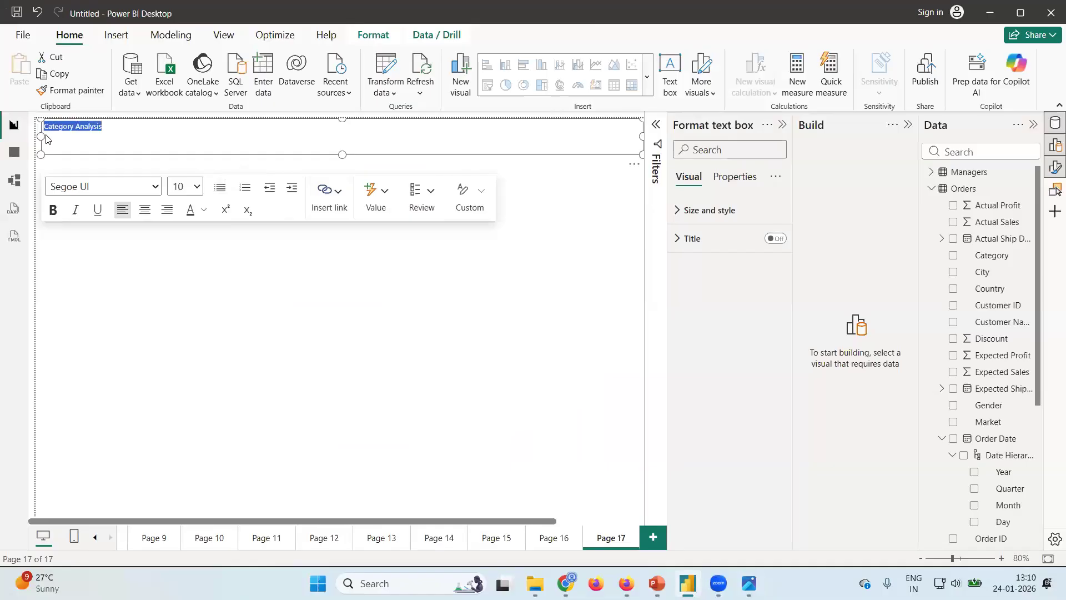
click(52, 210)
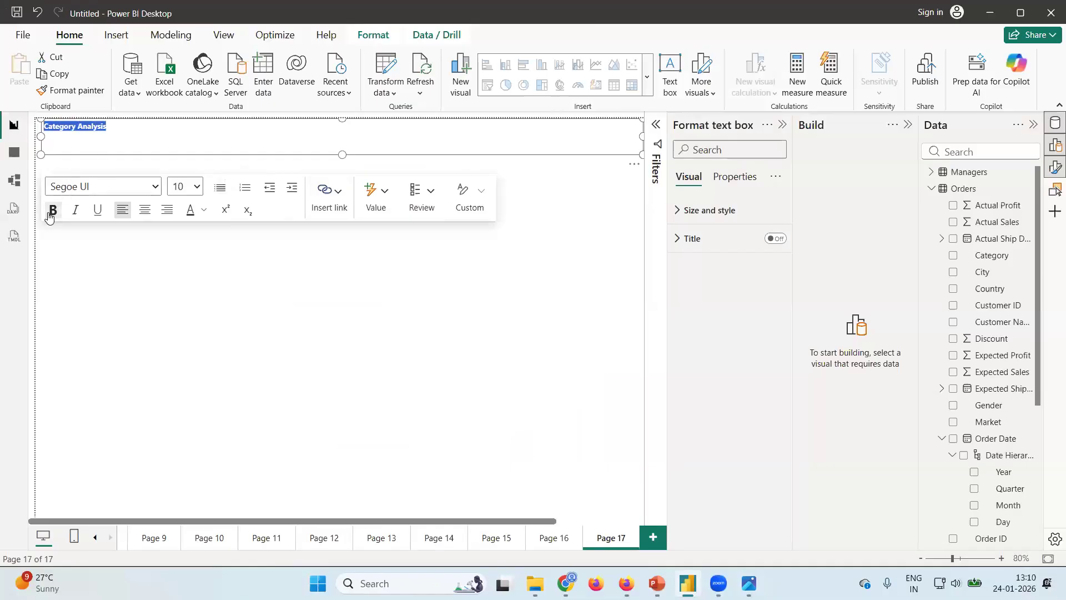
click(144, 209)
click(198, 187)
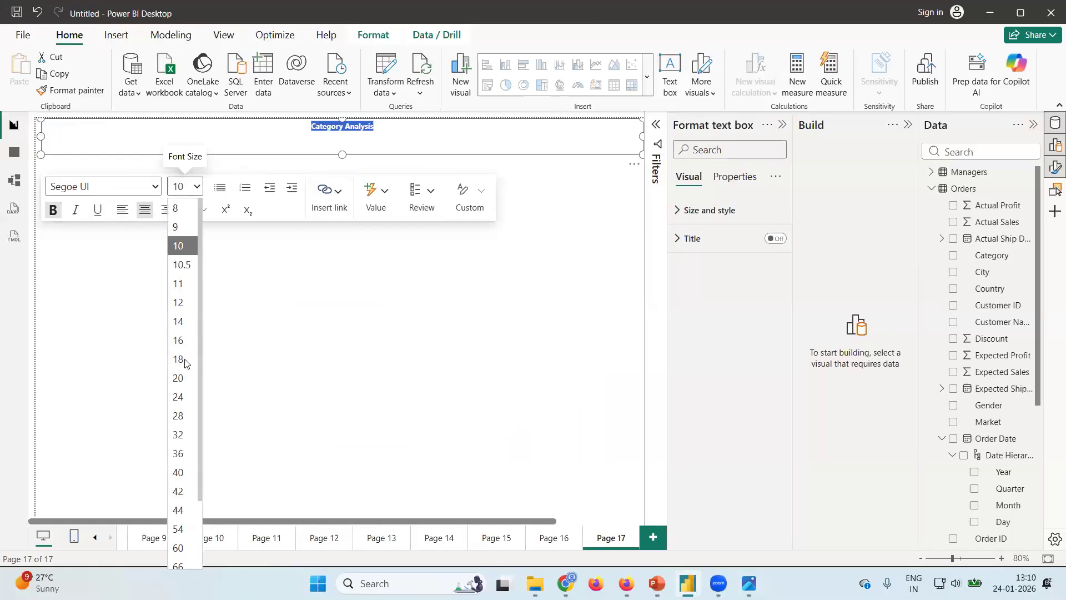
click(187, 377)
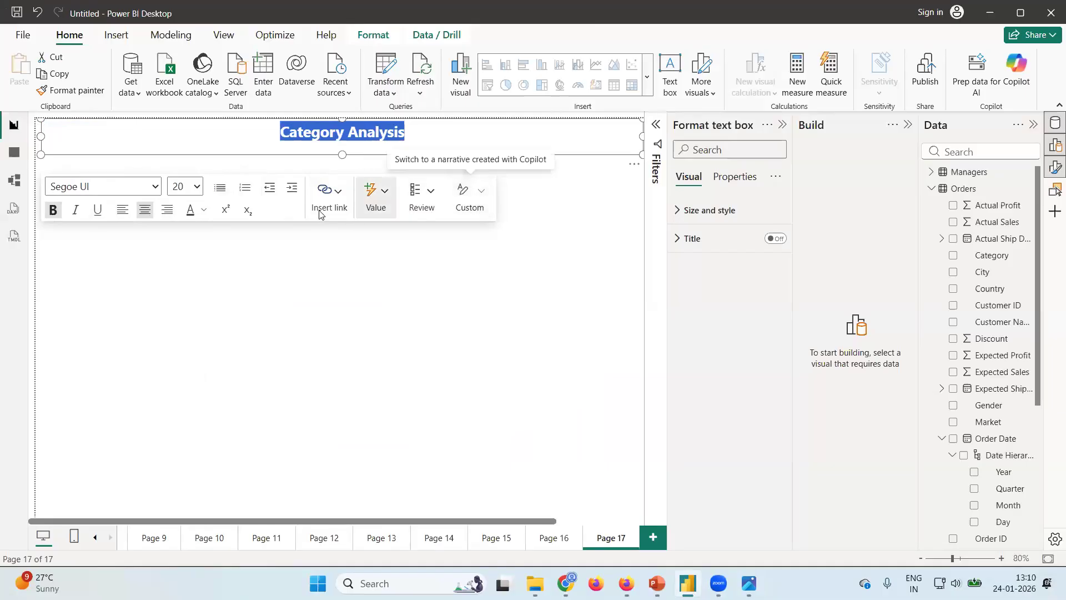
click(204, 211)
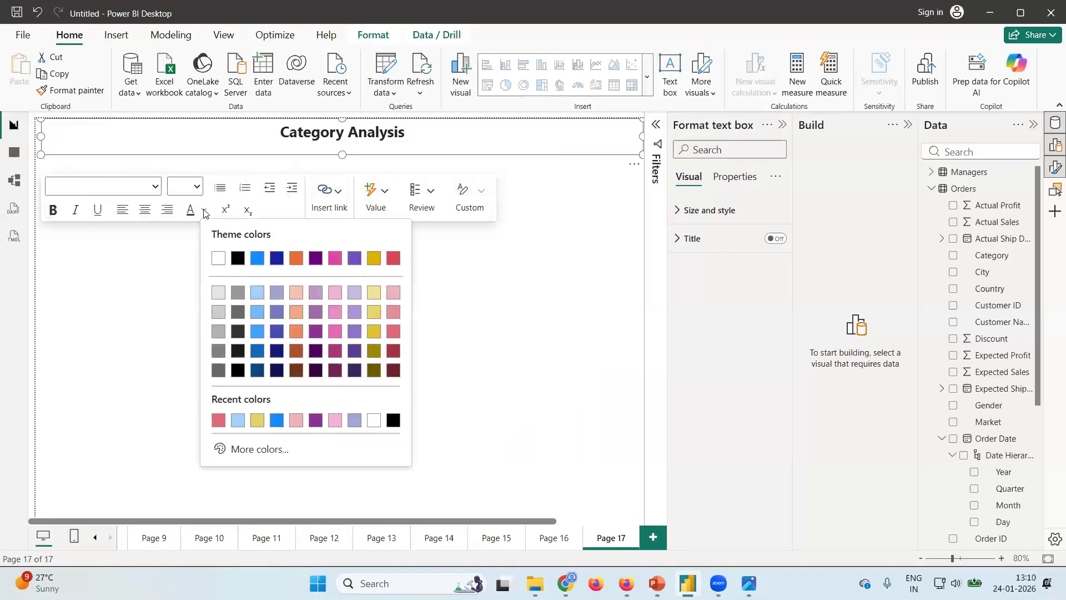
click(276, 257)
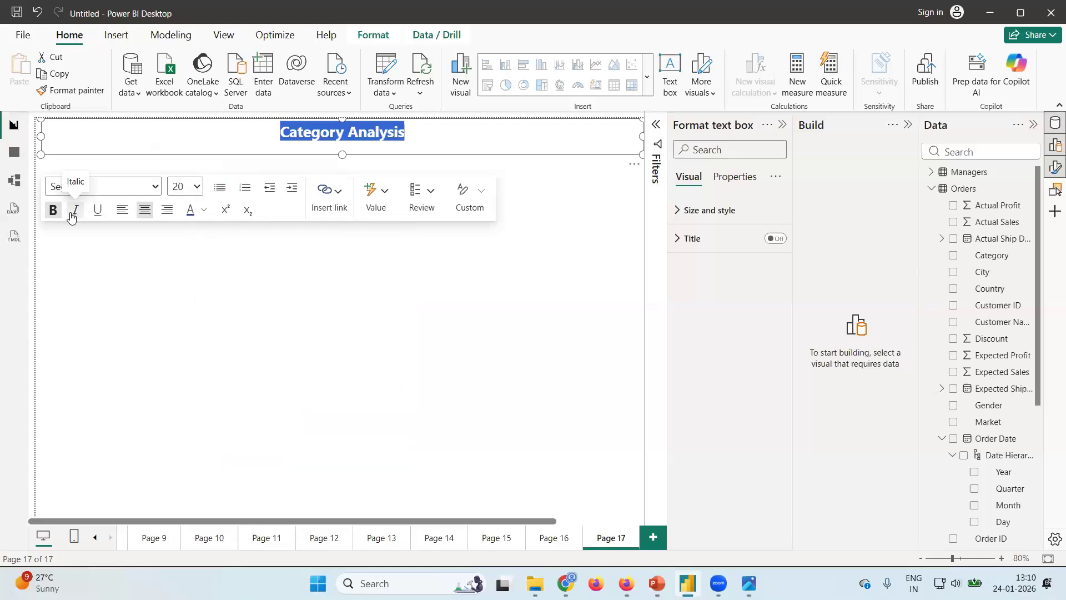
click(461, 267)
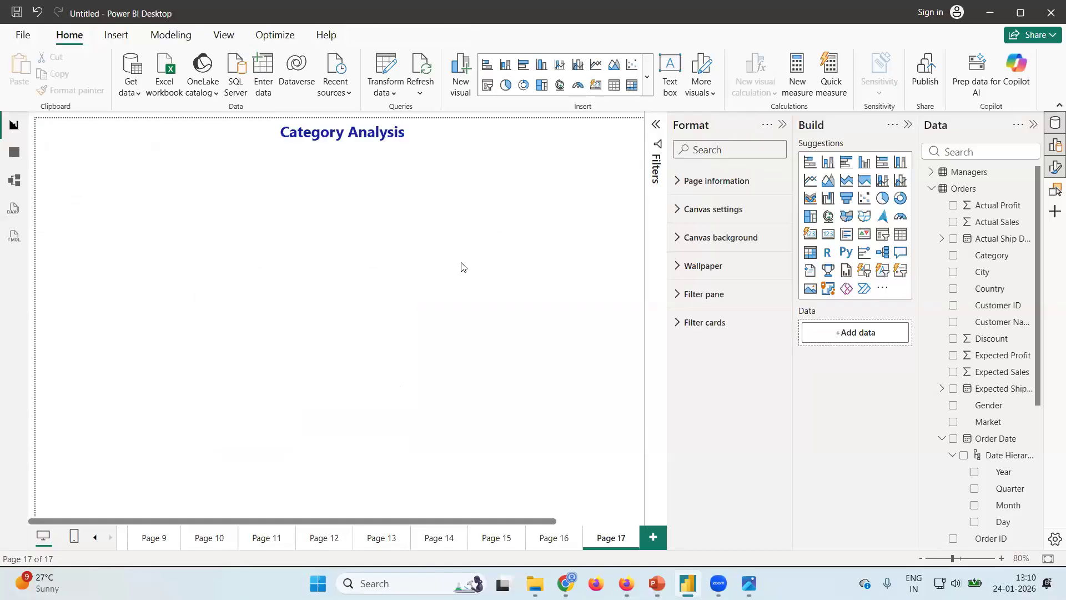
click(507, 133)
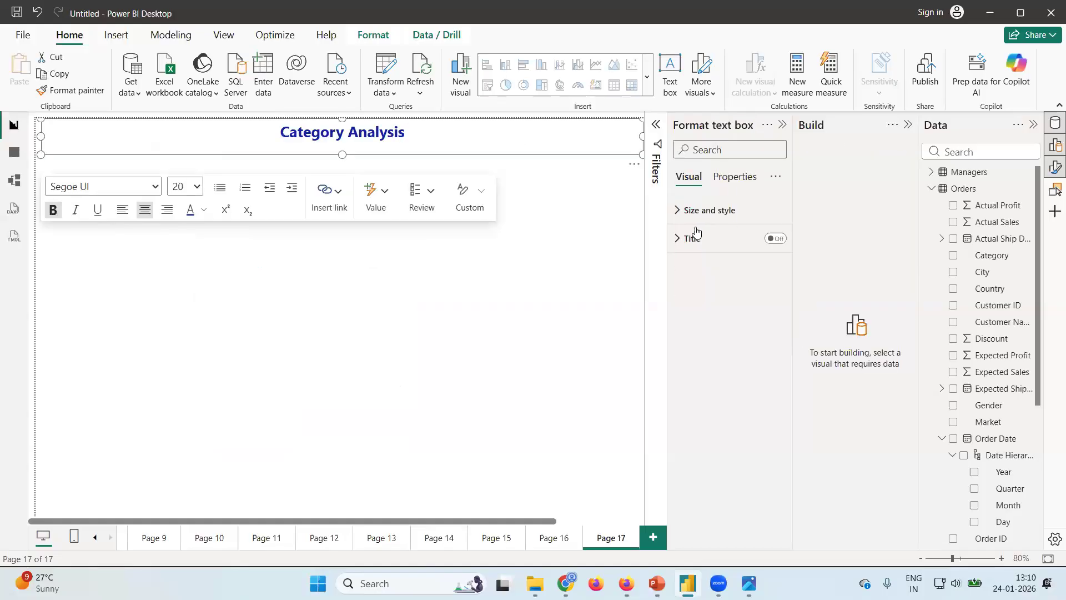
click(675, 210)
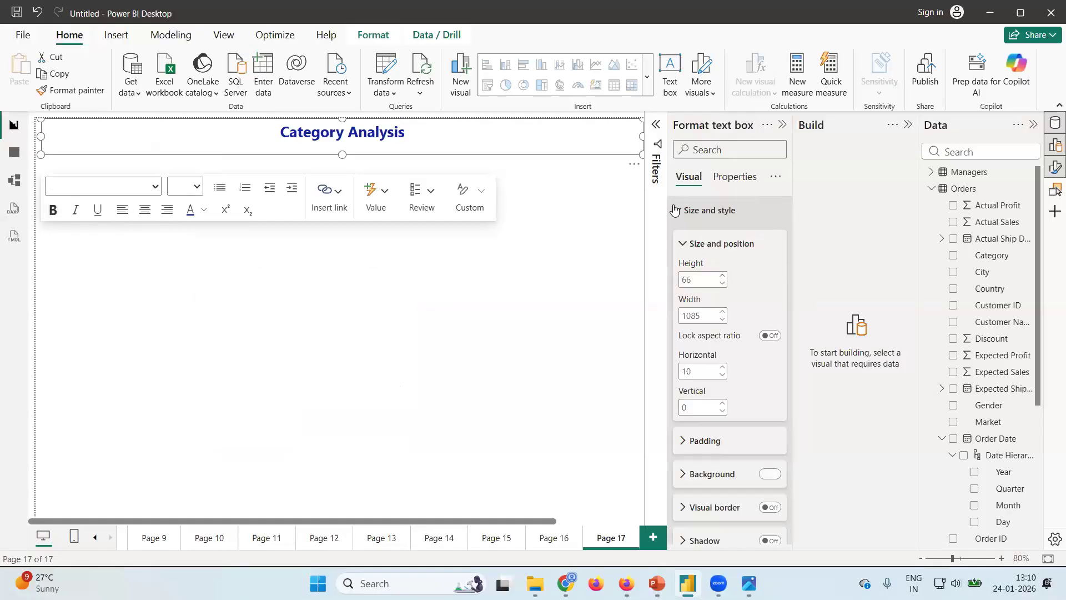
scroll(763, 400, down, 2)
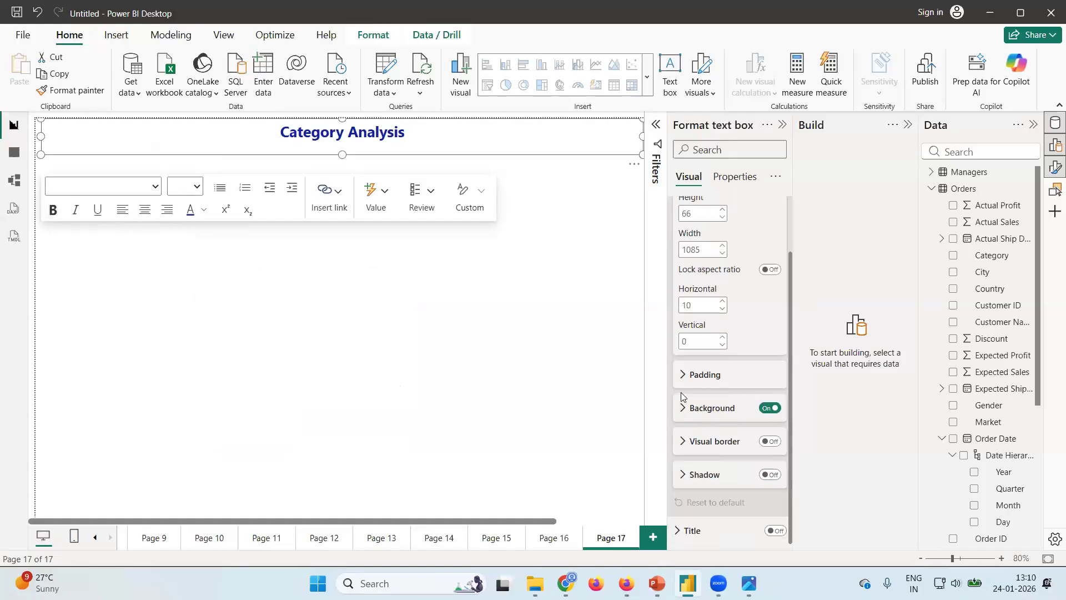
click(687, 413)
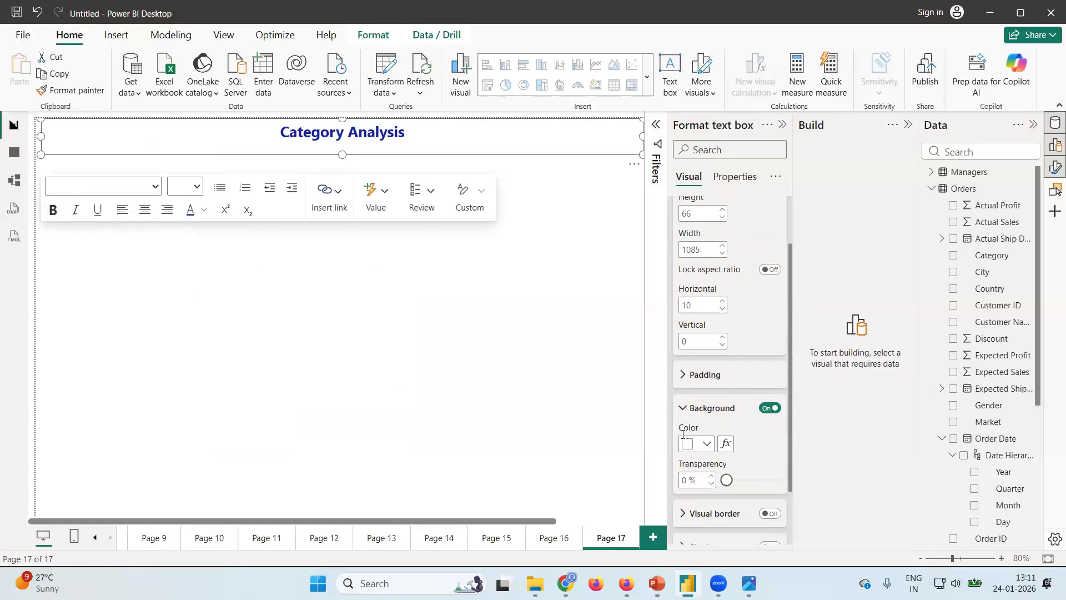
click(467, 376)
Check the dashboard design image and left-align the Category Analysis heading in Power BI Desktop to match it.
key(alt+Tab)
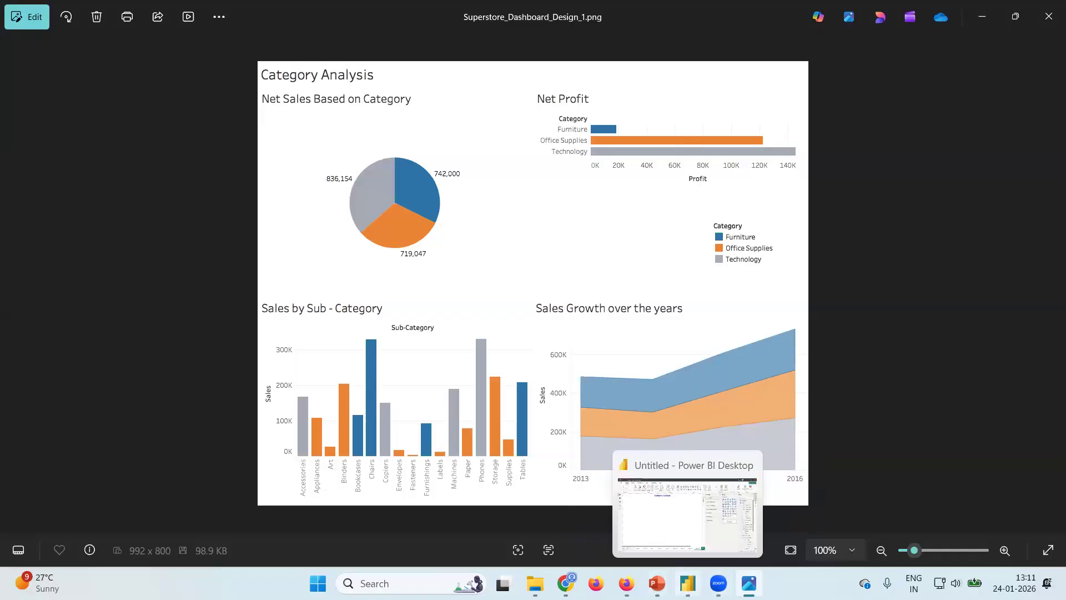
click(687, 583)
click(382, 133)
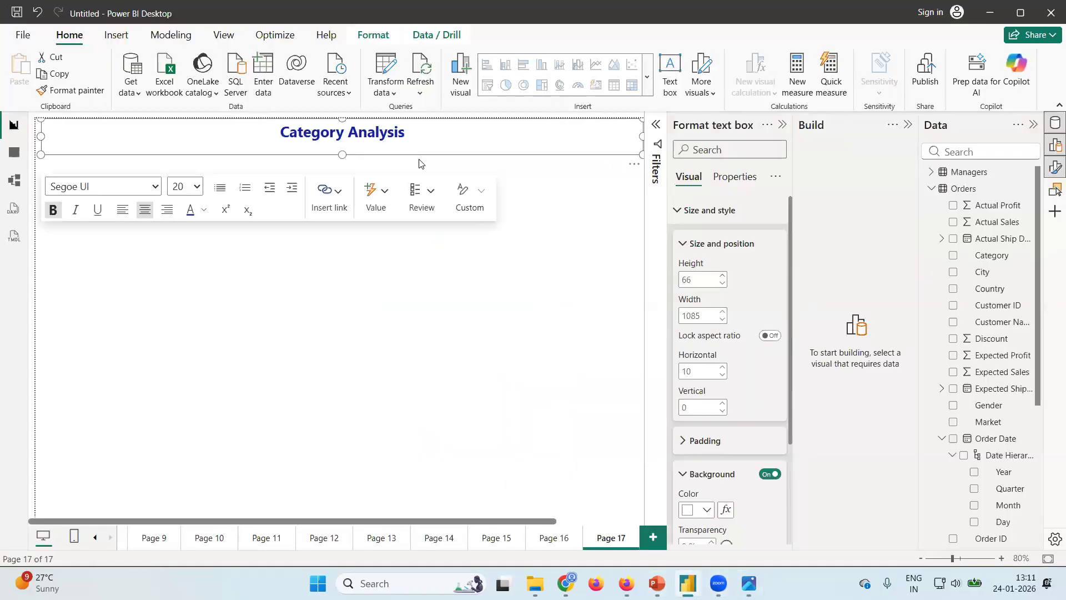
click(122, 210)
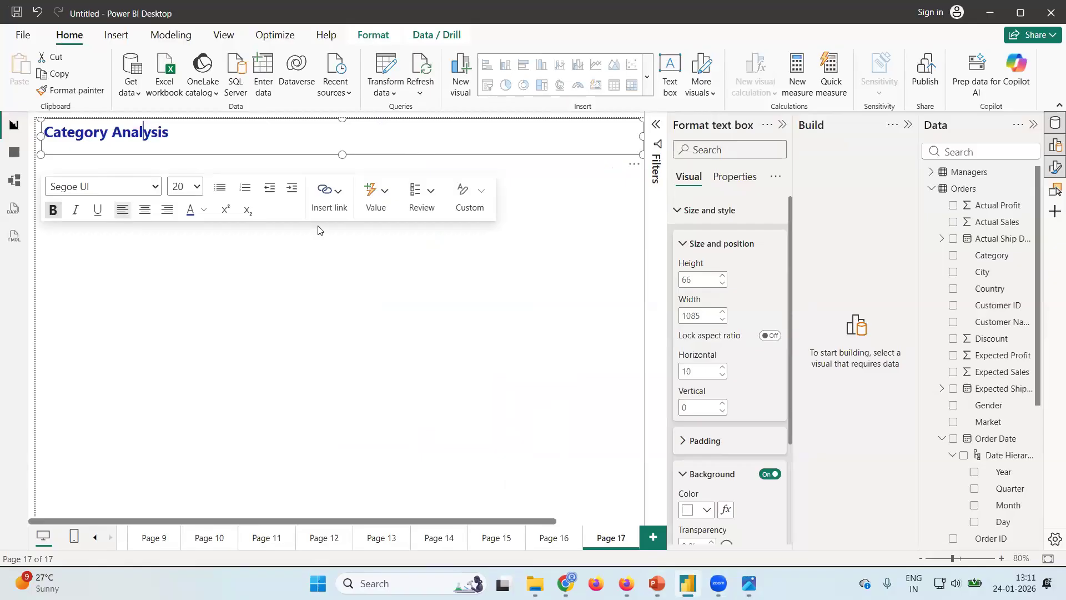
click(355, 340)
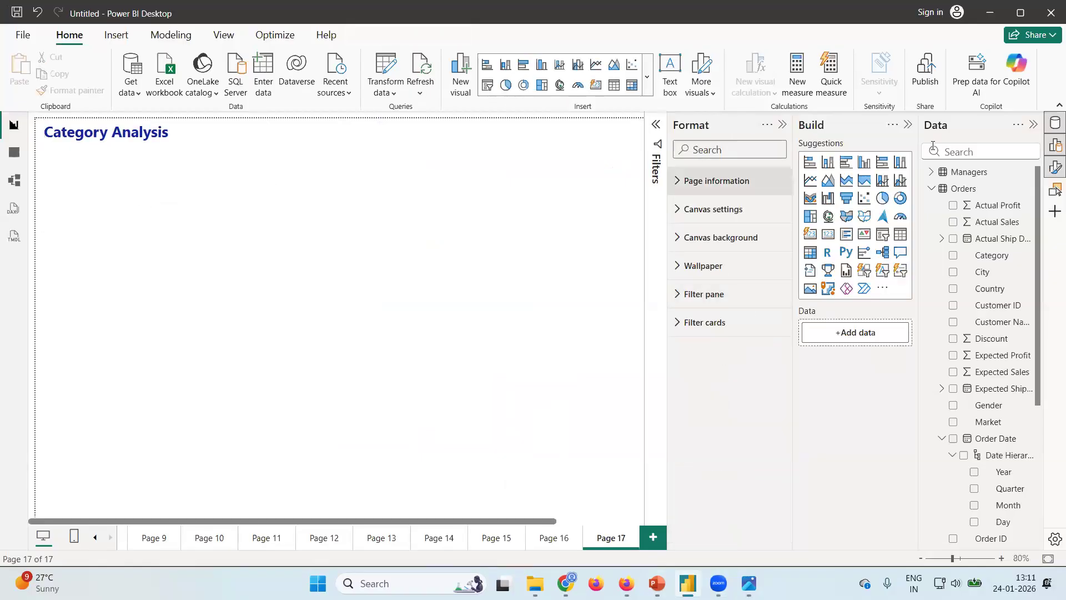
Insert a pie chart of Actual Sales by Category, about 507 wide and 256 high, directly below the heading.
click(882, 198)
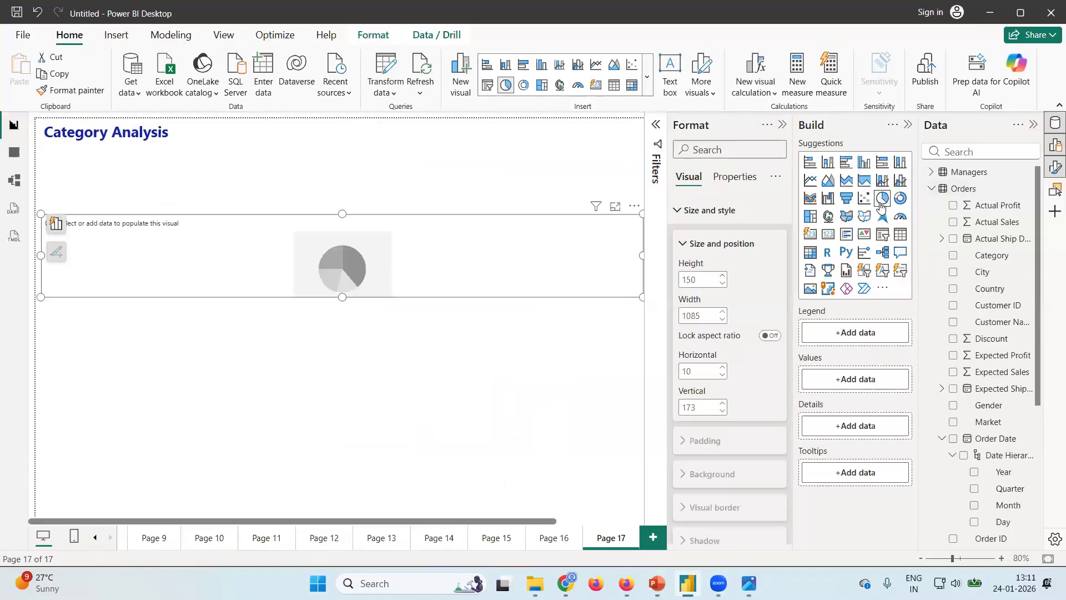
drag(639, 254, 322, 289)
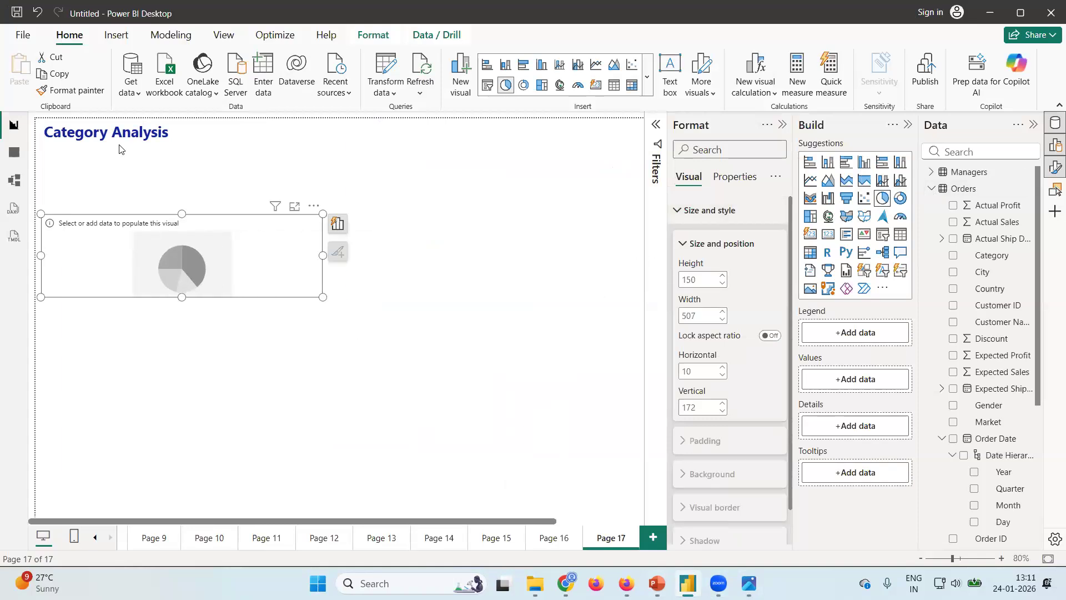
drag(181, 214, 166, 156)
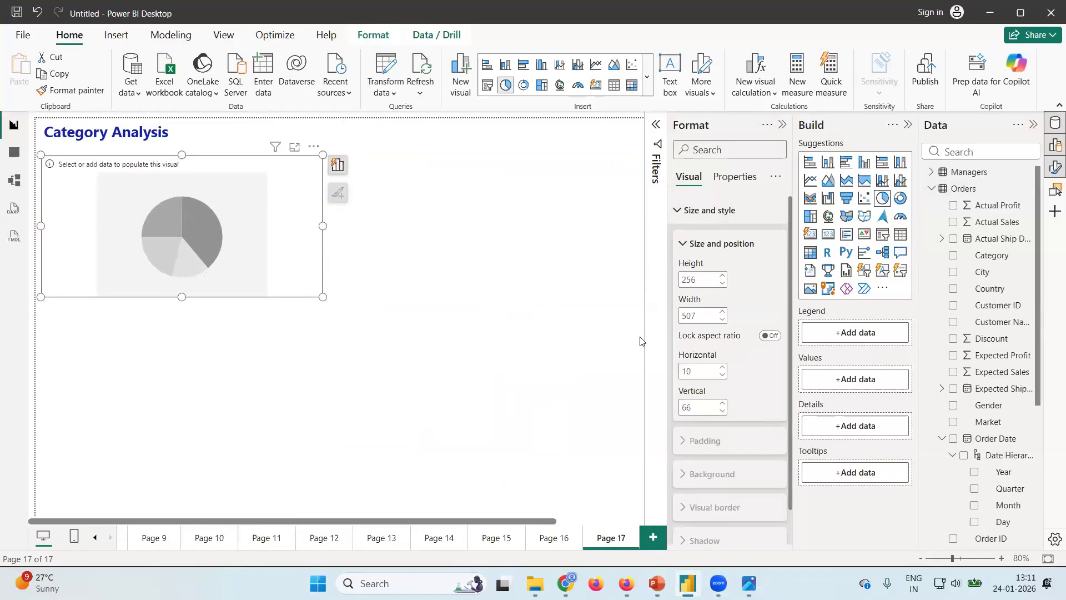
click(954, 222)
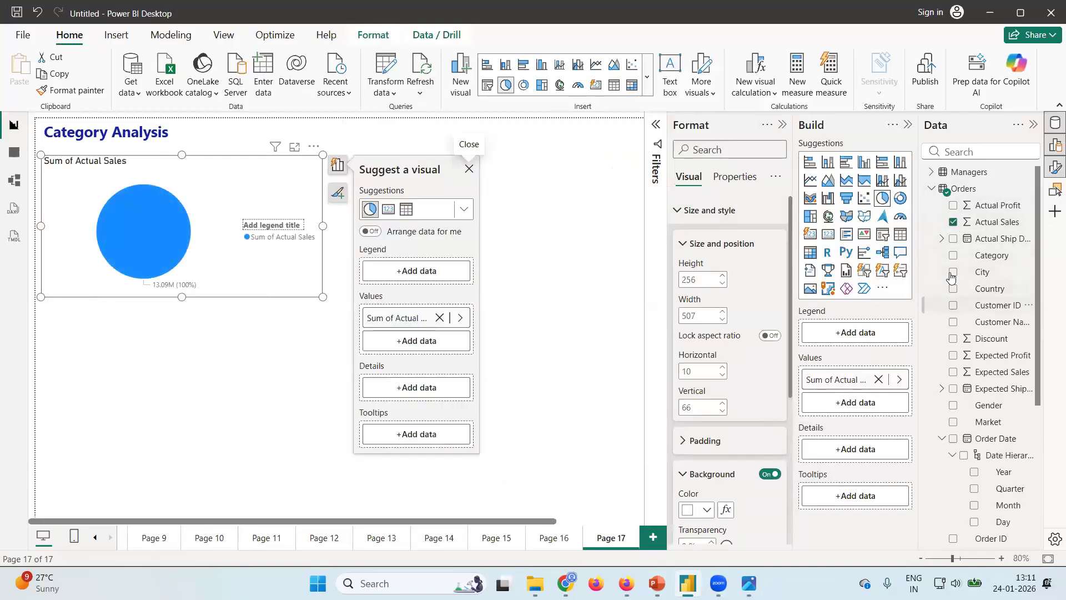
click(954, 257)
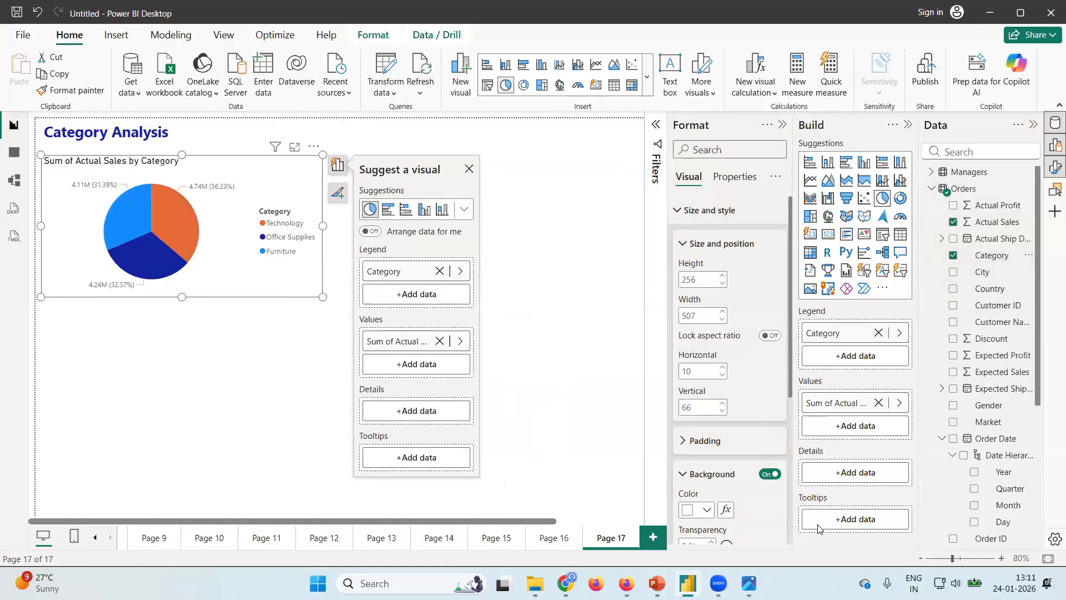
Consult the dashboard design image and retitle the pie chart in Power BI Desktop as Net Sales by Category.
mouse_move(749, 583)
click(748, 522)
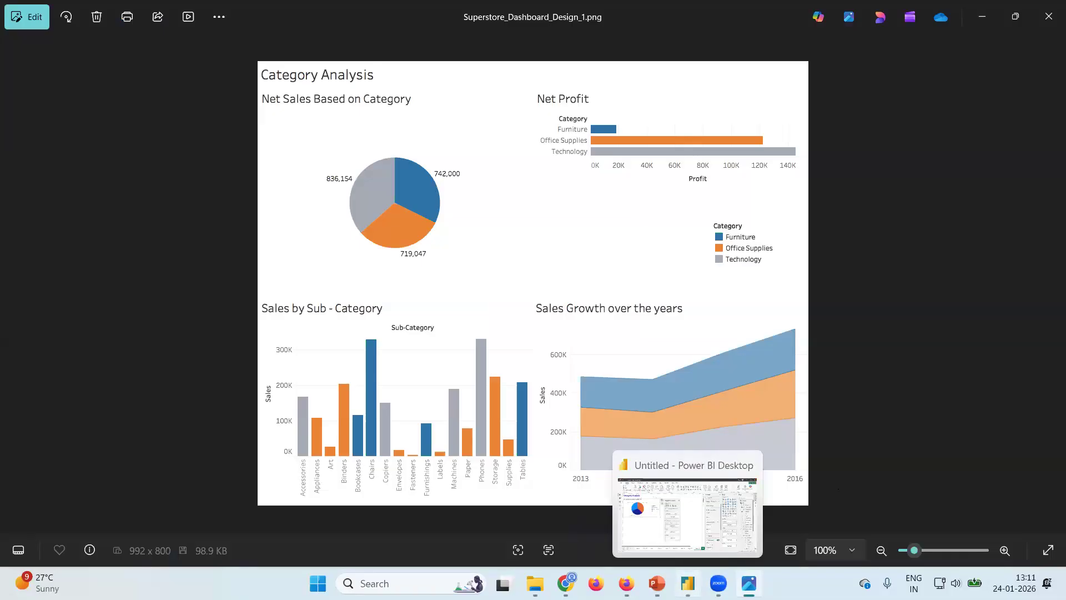
click(688, 583)
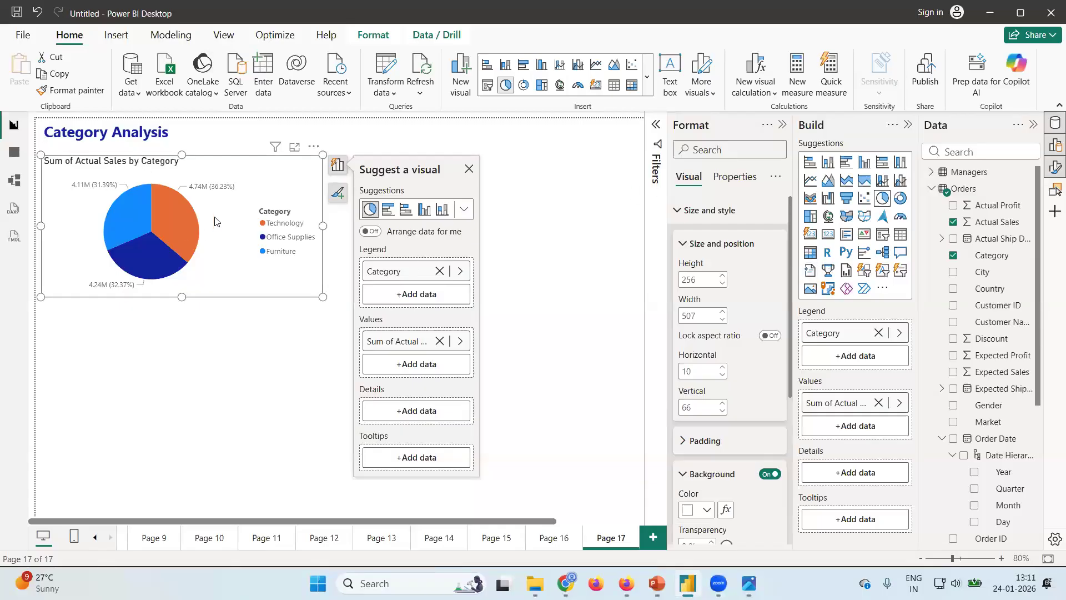
click(677, 216)
click(681, 239)
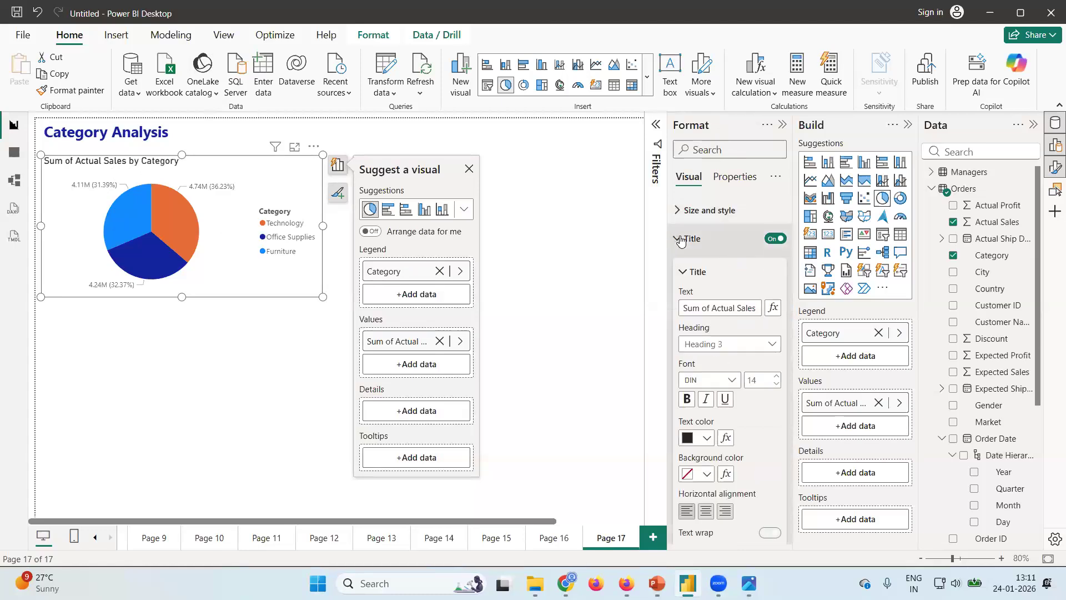
click(713, 308)
key(BackSpace)
key(BackSpace)
key(BackSpace)
key(BackSpace)
key(BackSpace)
key(BackSpace)
key(BackSpace)
text(Net)
key(Delete)
key(Delete)
key(Delete)
key(Delete)
key(Delete)
key(Delete)
key(Delete)
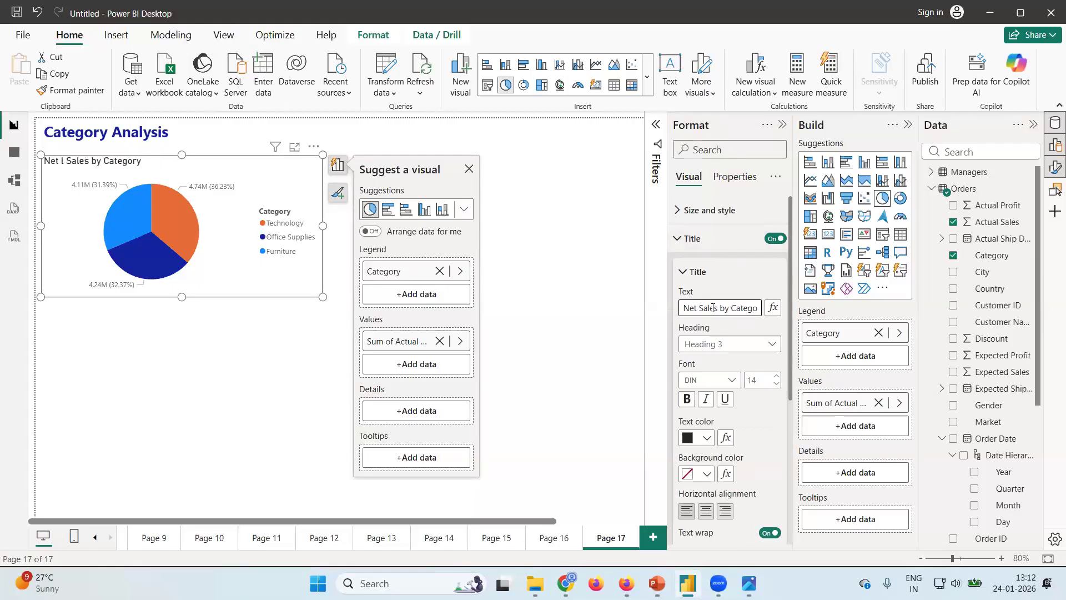
click(247, 173)
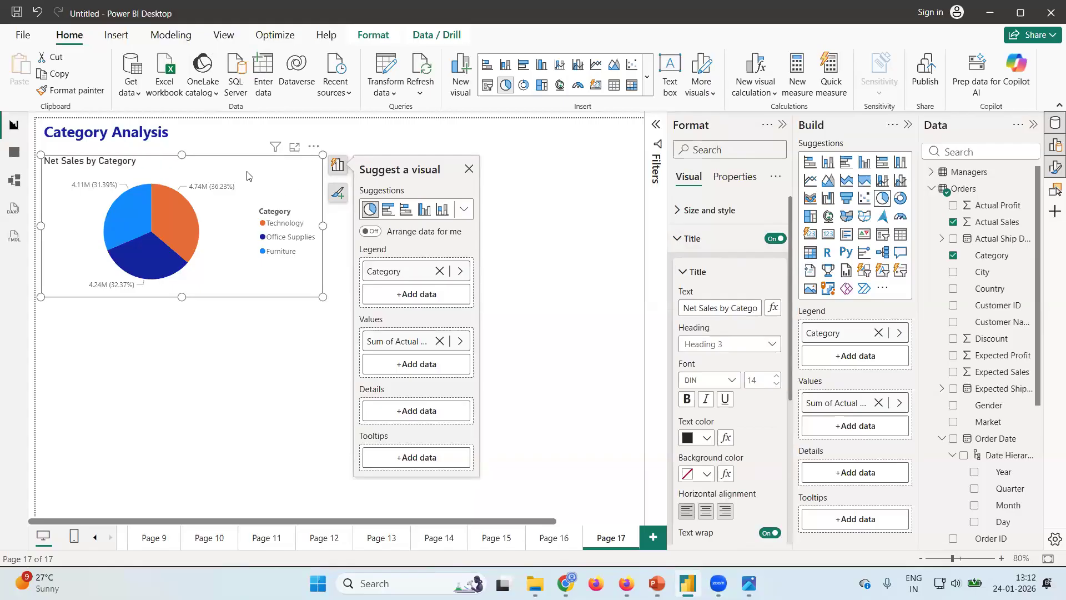
Recheck the design image's wording and reword the pie chart title to Net Sales based on Category.
key(alt+Tab)
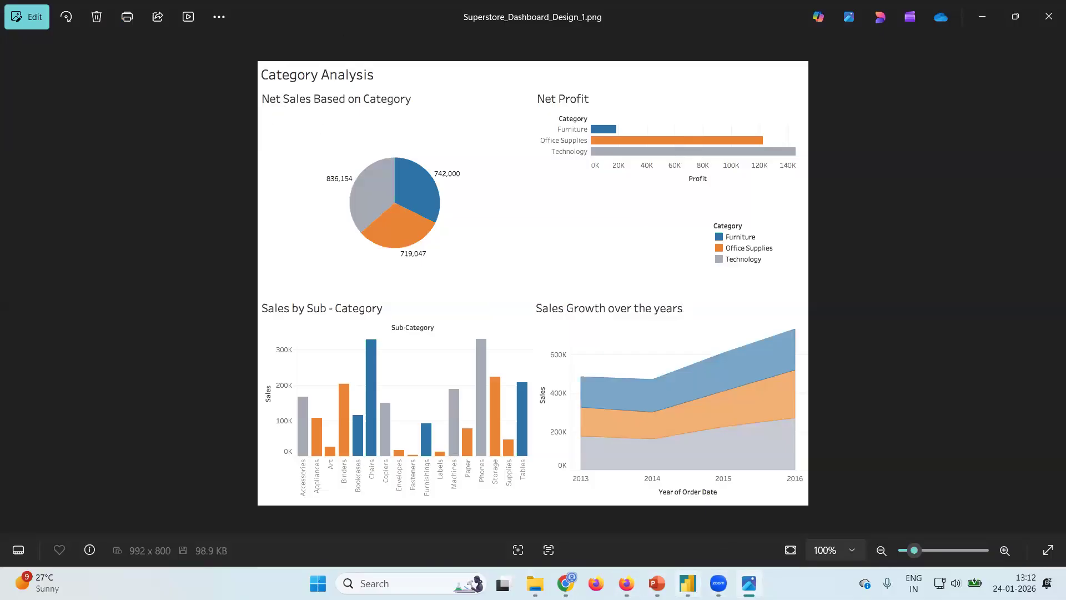
click(687, 583)
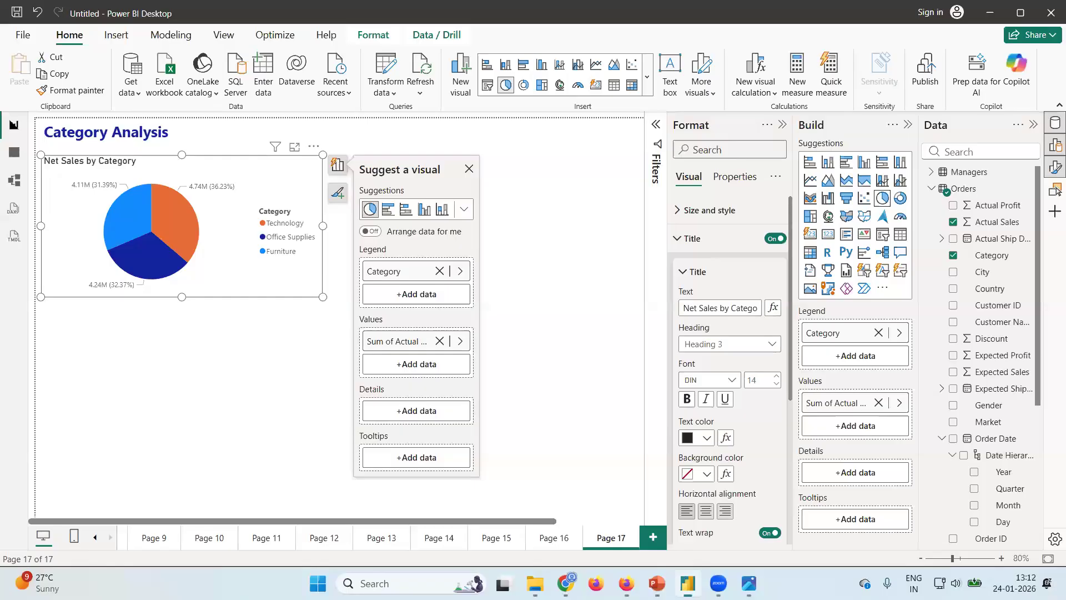
click(729, 308)
key(BackSpace)
text(ased on)
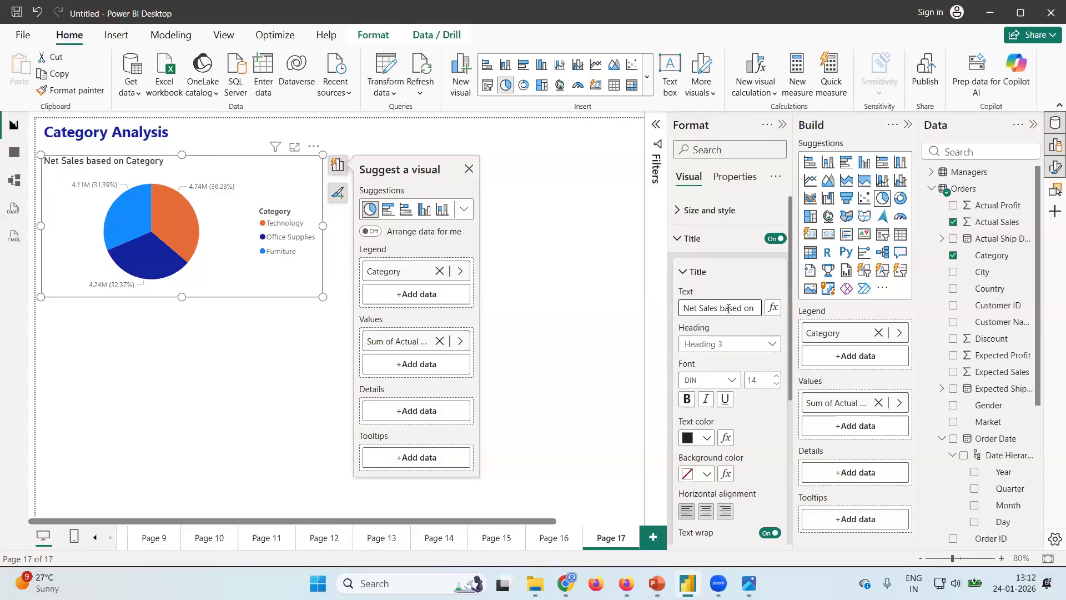
click(244, 172)
Set the pie chart's detail labels to the Outside position with Data value as their only contents.
click(675, 247)
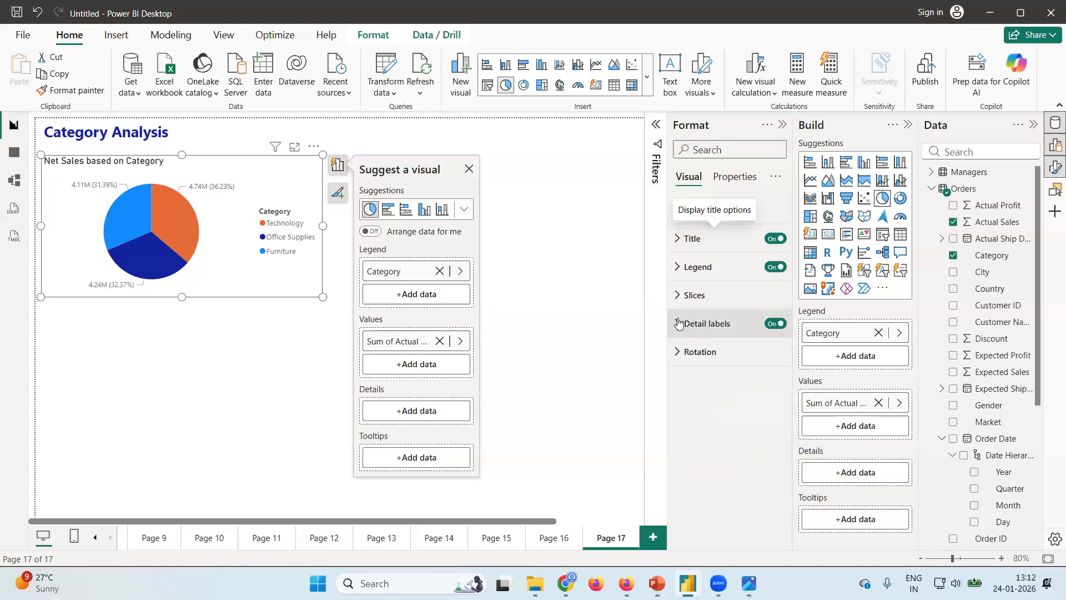
click(677, 328)
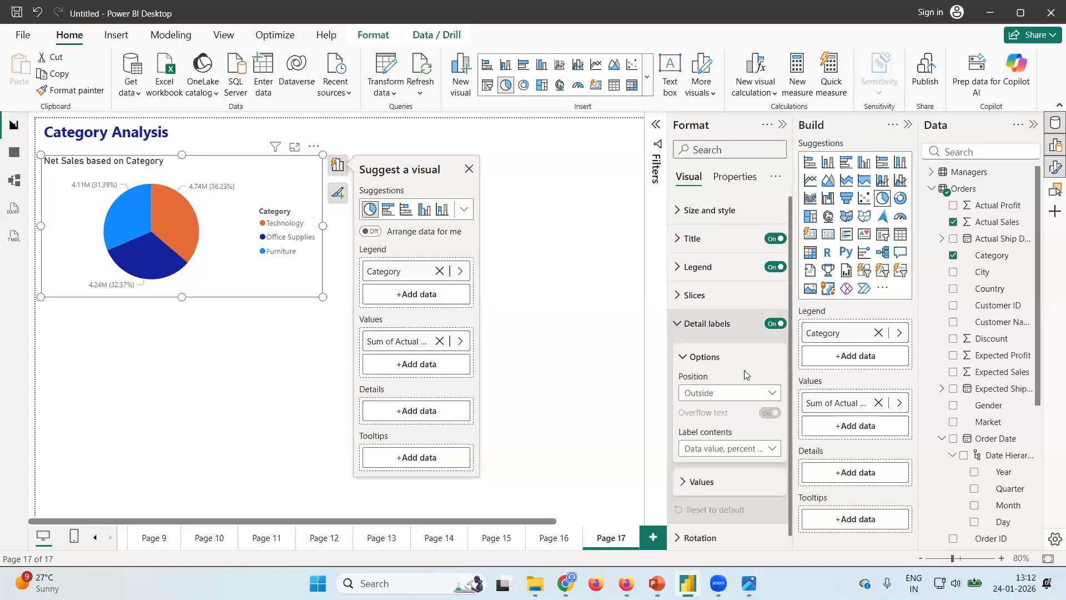
click(774, 394)
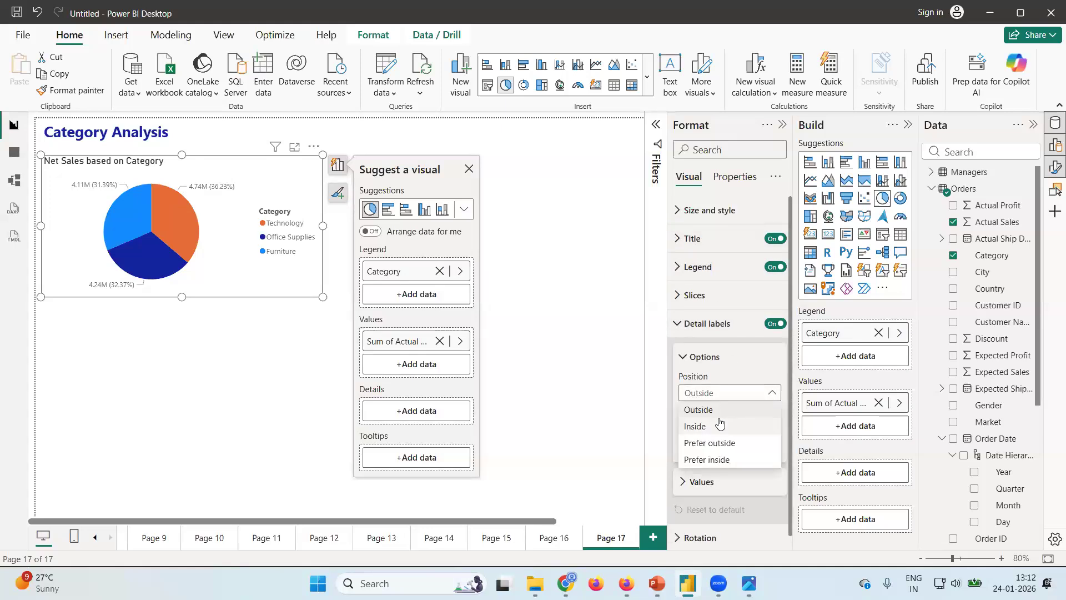
click(701, 411)
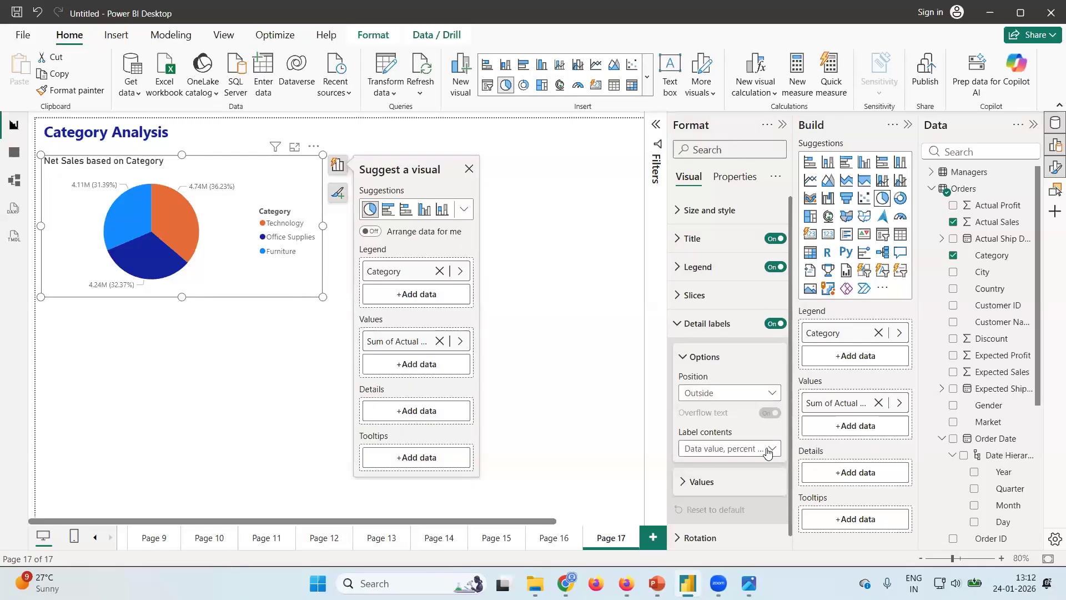
click(769, 449)
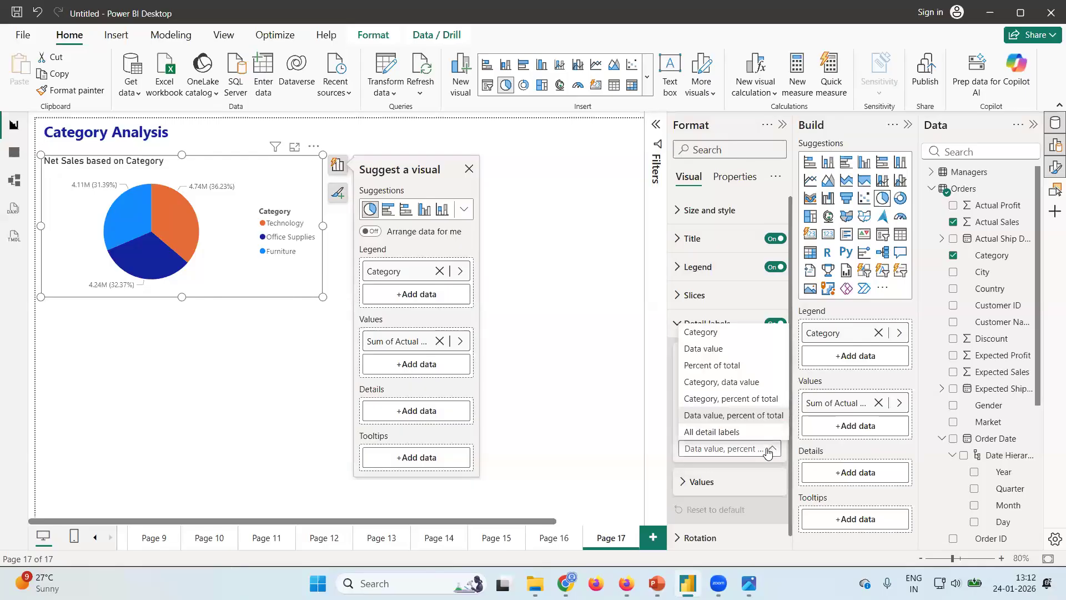
click(716, 350)
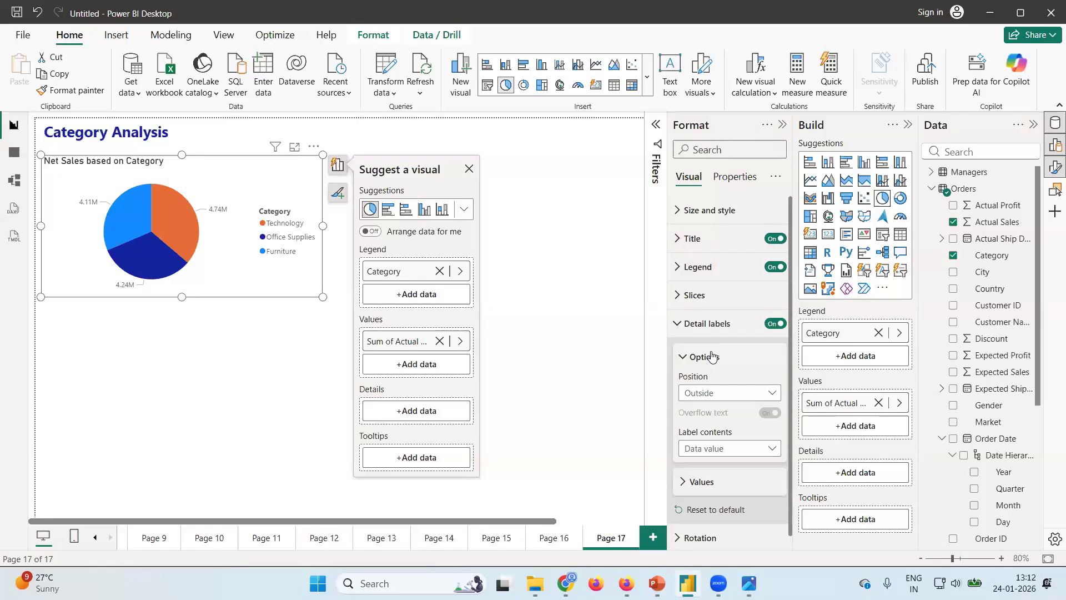
Set the detail label values to display units None with 0 decimal places.
click(683, 482)
scroll(747, 472, down, 3)
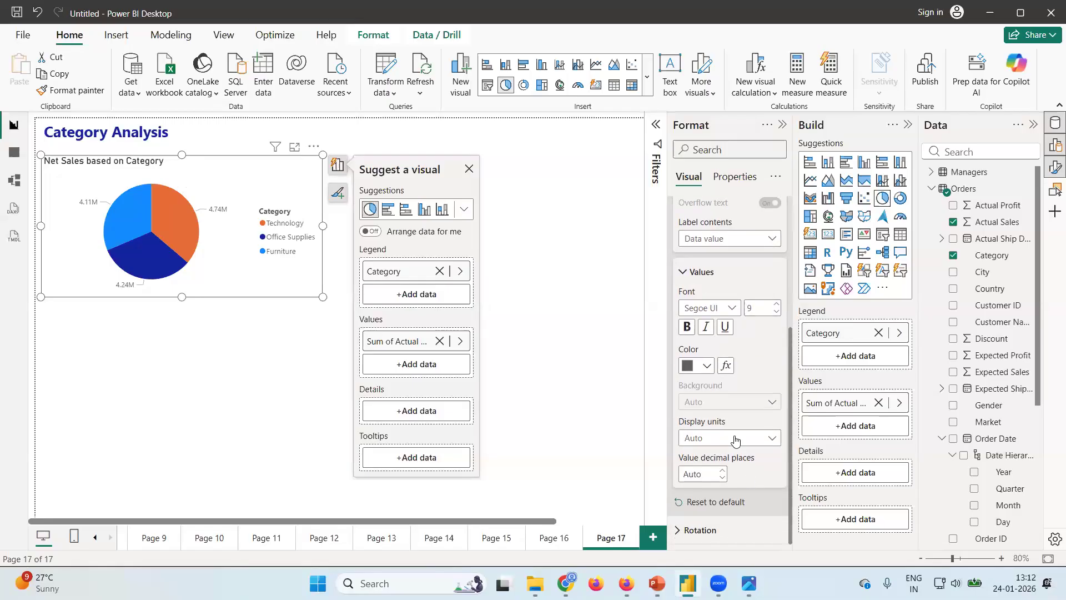
click(771, 442)
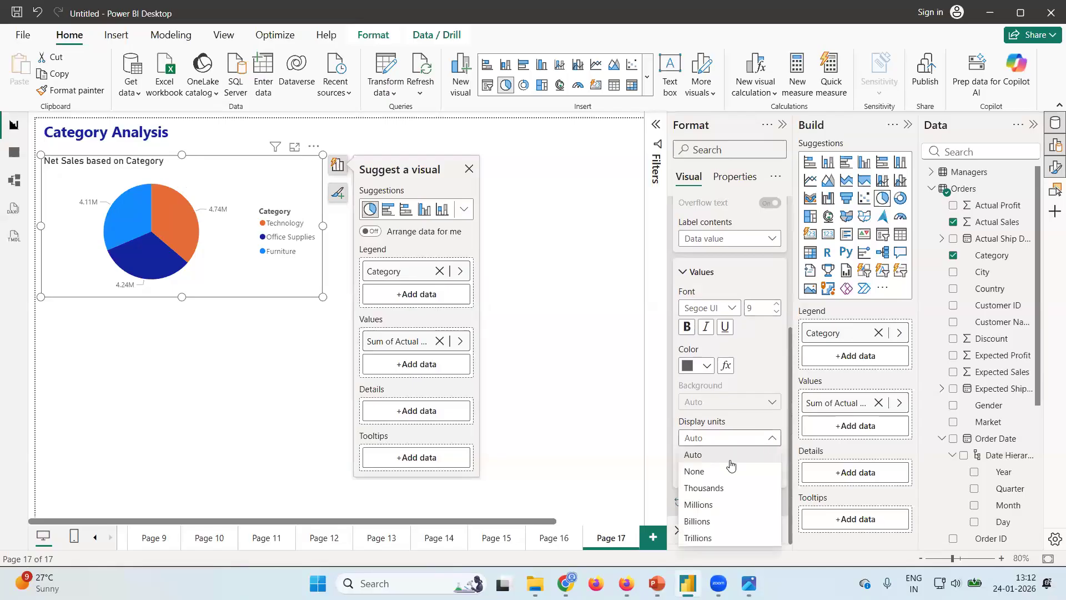
click(699, 472)
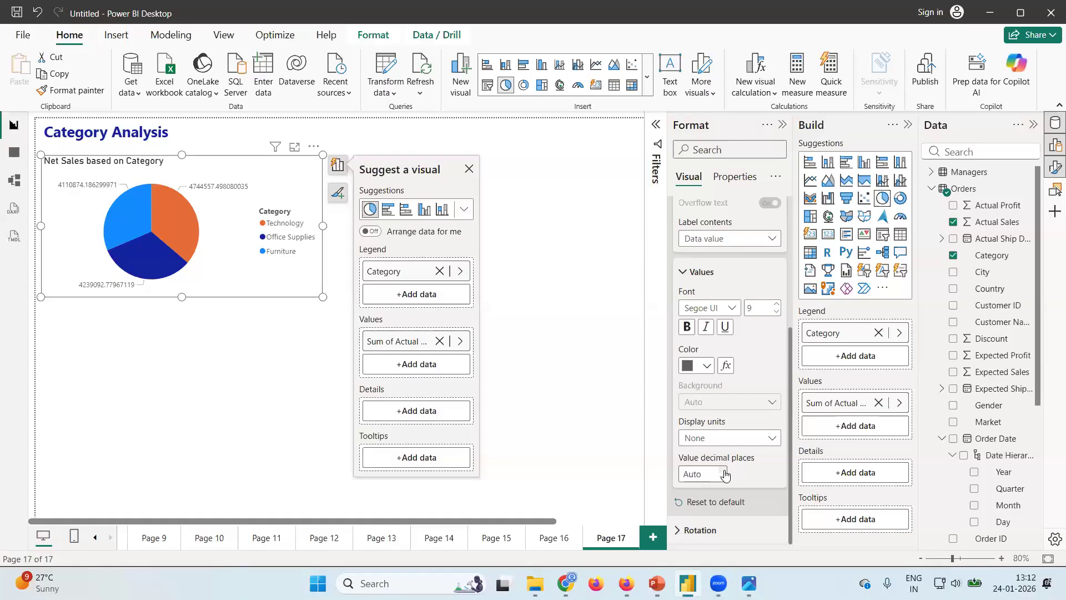
click(725, 472)
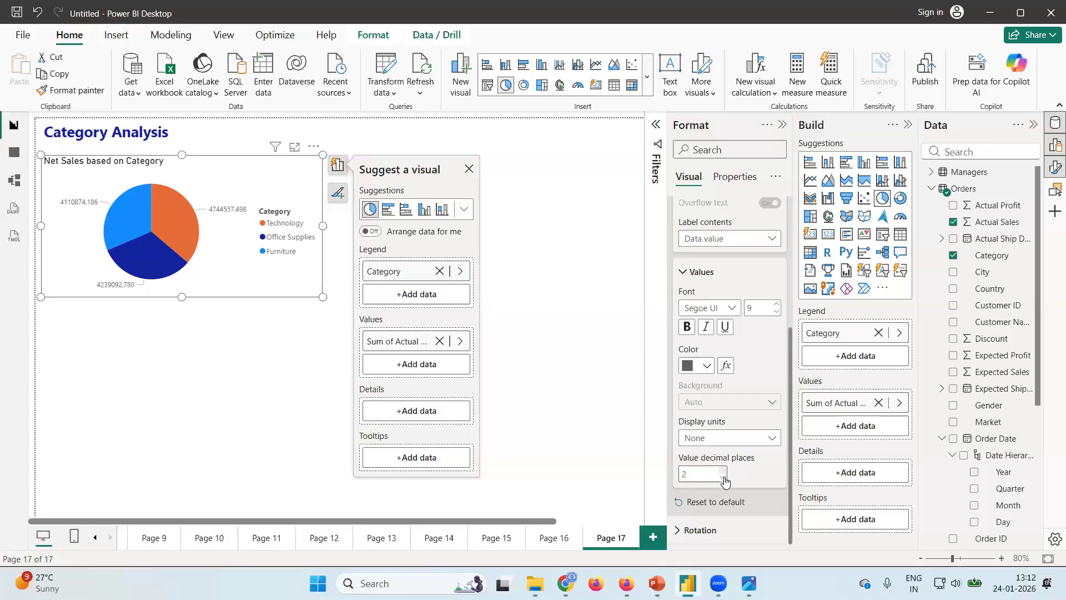
click(724, 478)
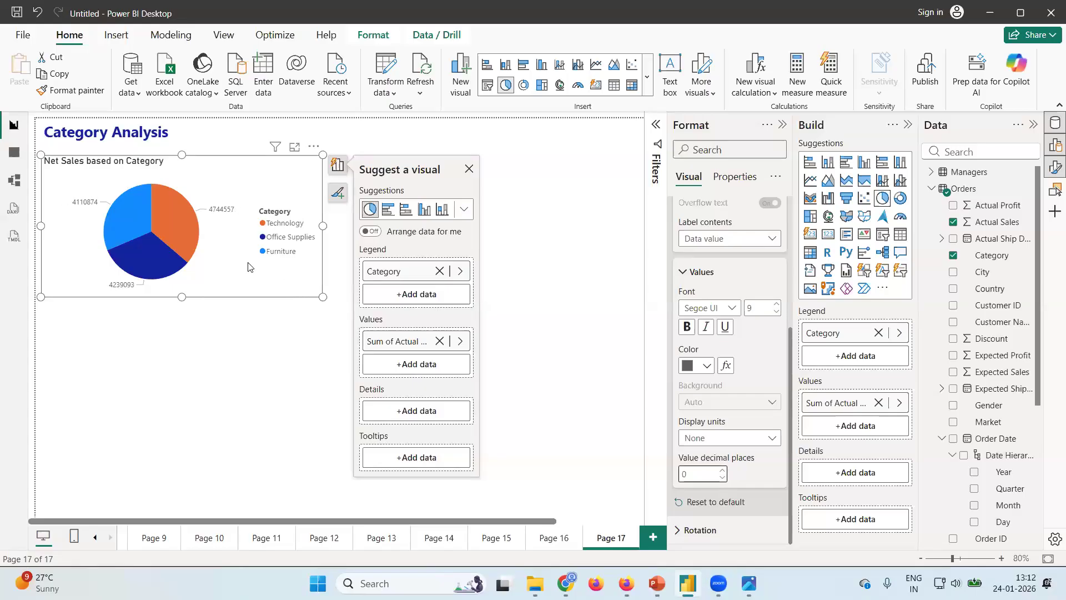
Compare the formatted pie chart with the dashboard design image, ending in the image viewer.
click(748, 583)
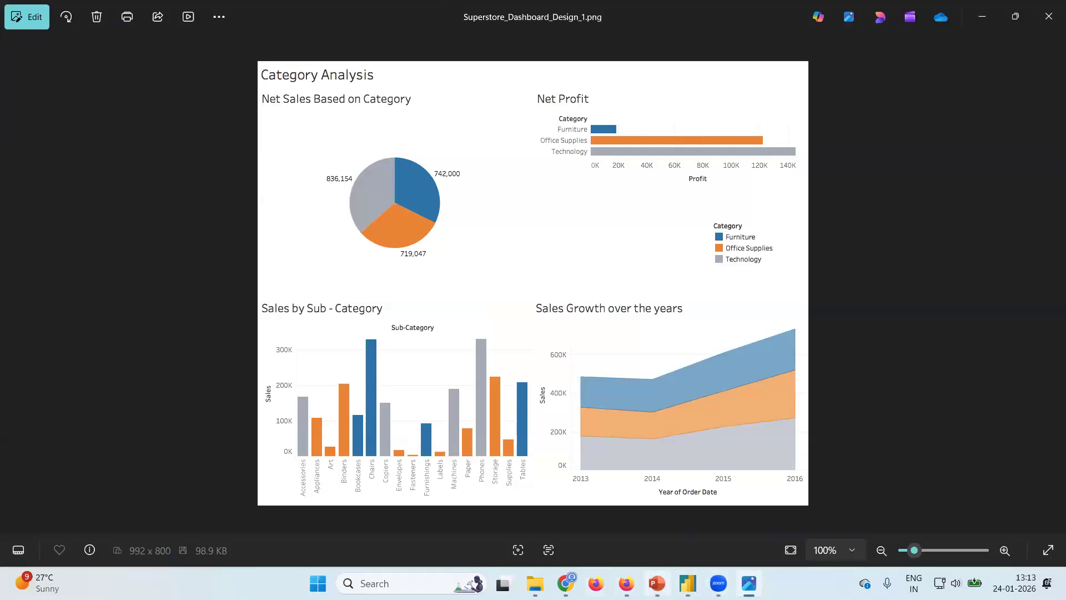
mouse_move(626, 583)
click(687, 583)
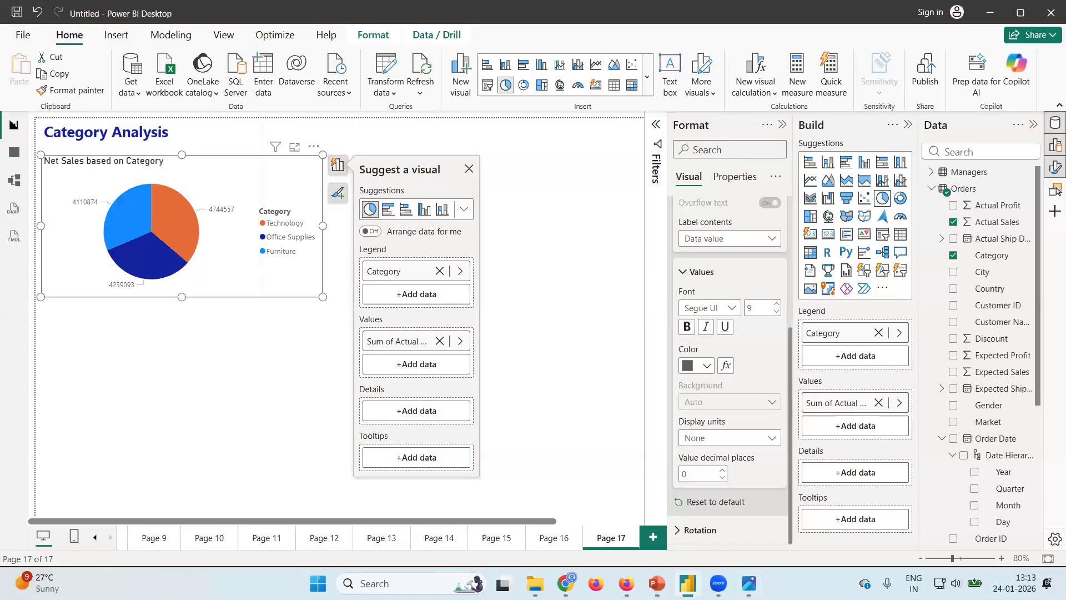
key(alt+Tab)
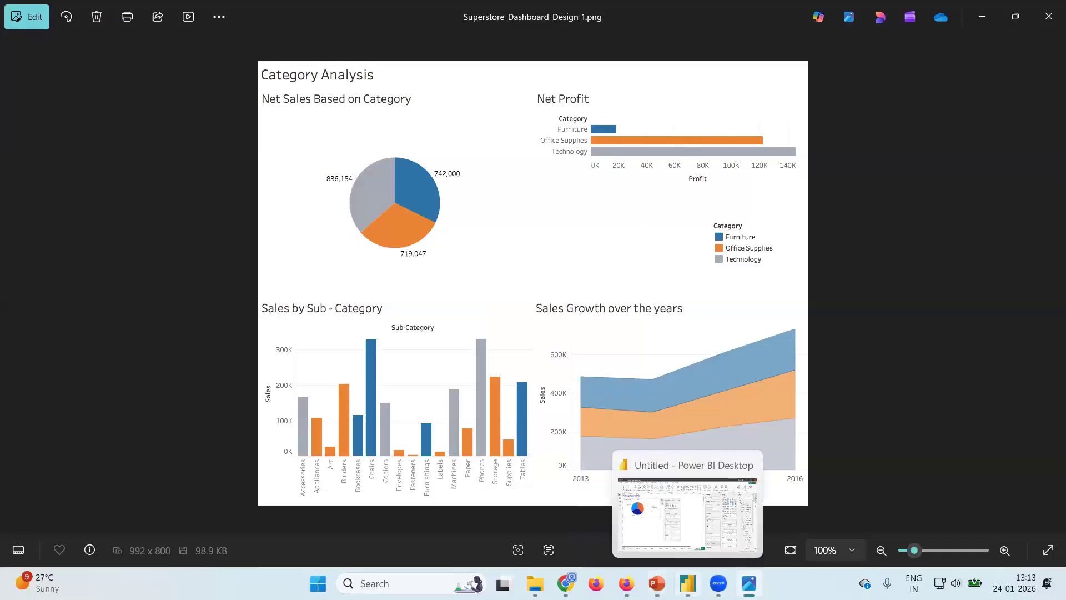
Switch back to Power BI Desktop, turn off the pie chart's legend and enlarge the visual slightly.
click(687, 583)
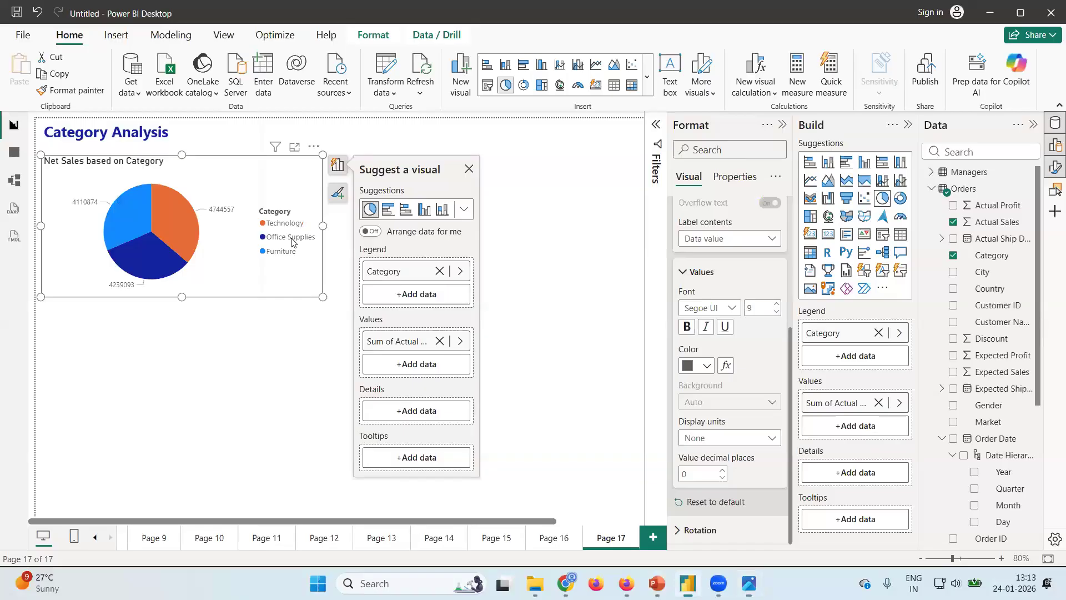
click(683, 272)
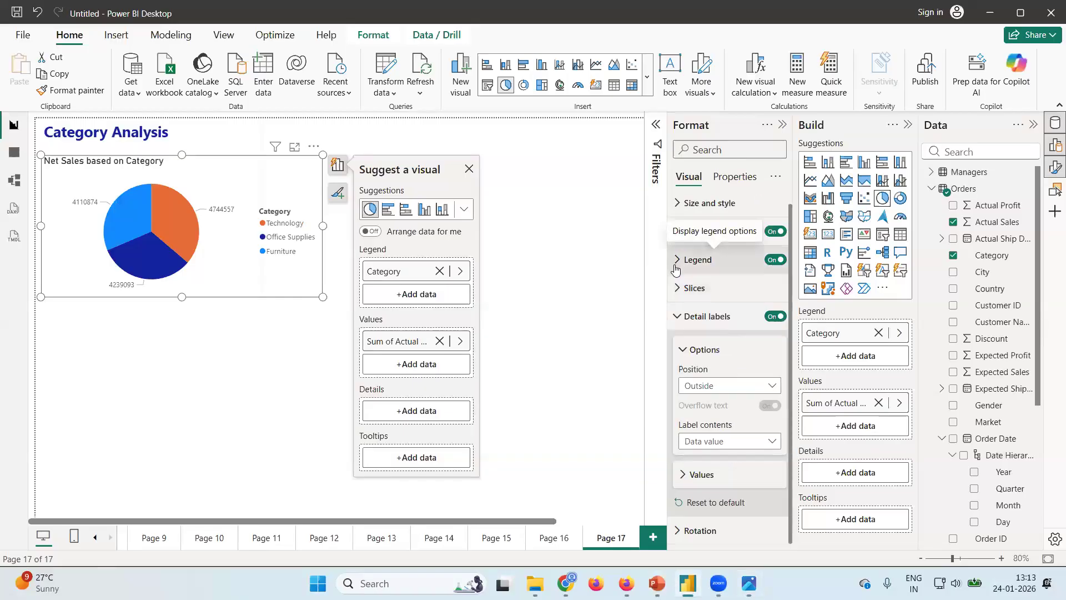
click(677, 262)
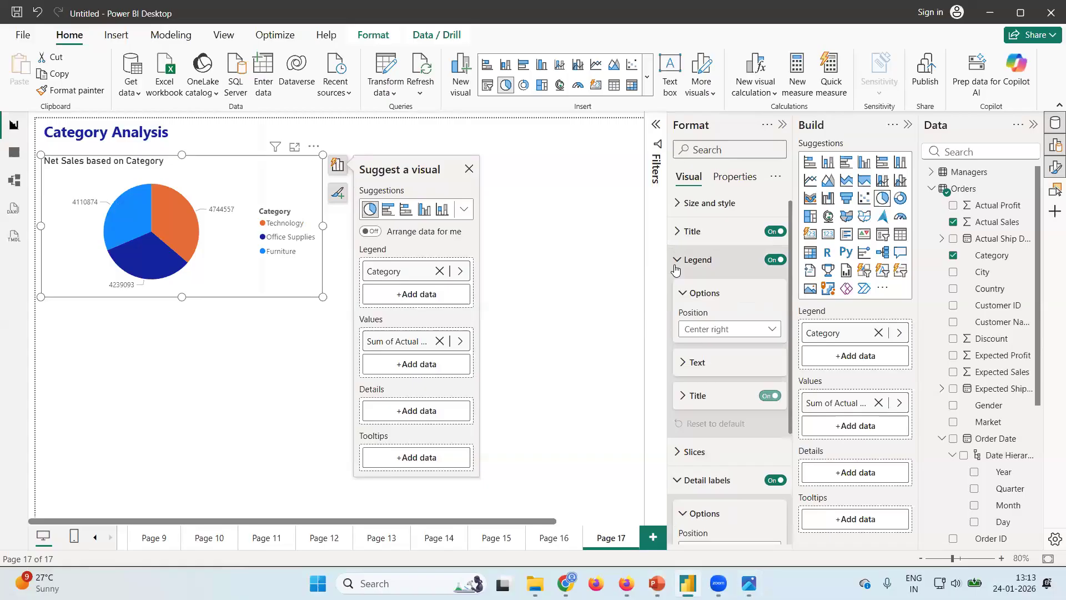
click(773, 260)
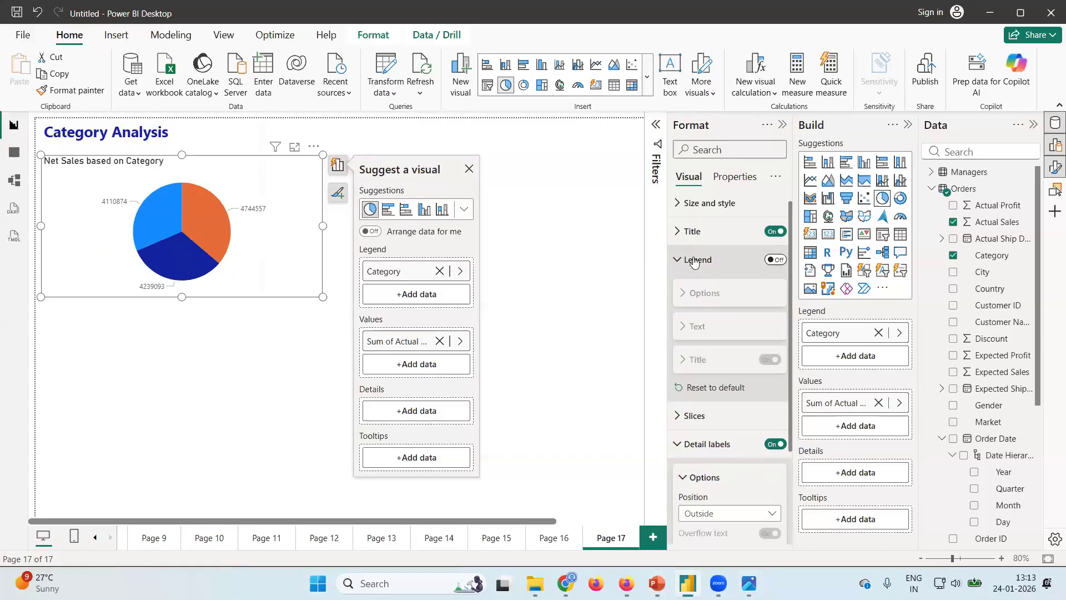
drag(323, 297, 332, 329)
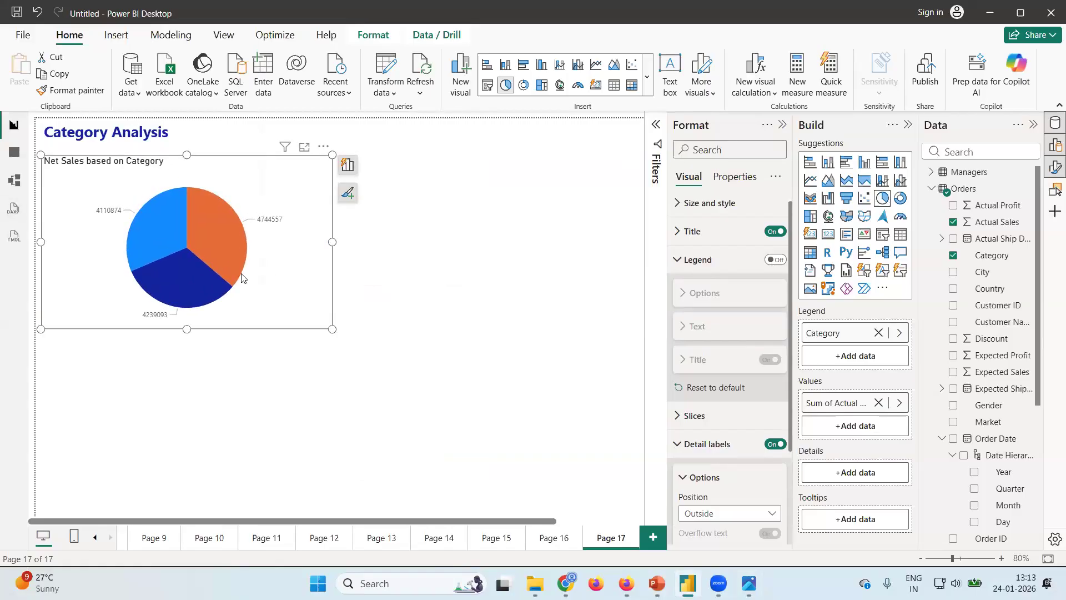
Check the slice colors in the dashboard design image and identify the category of the light blue slice in the pie chart.
click(680, 416)
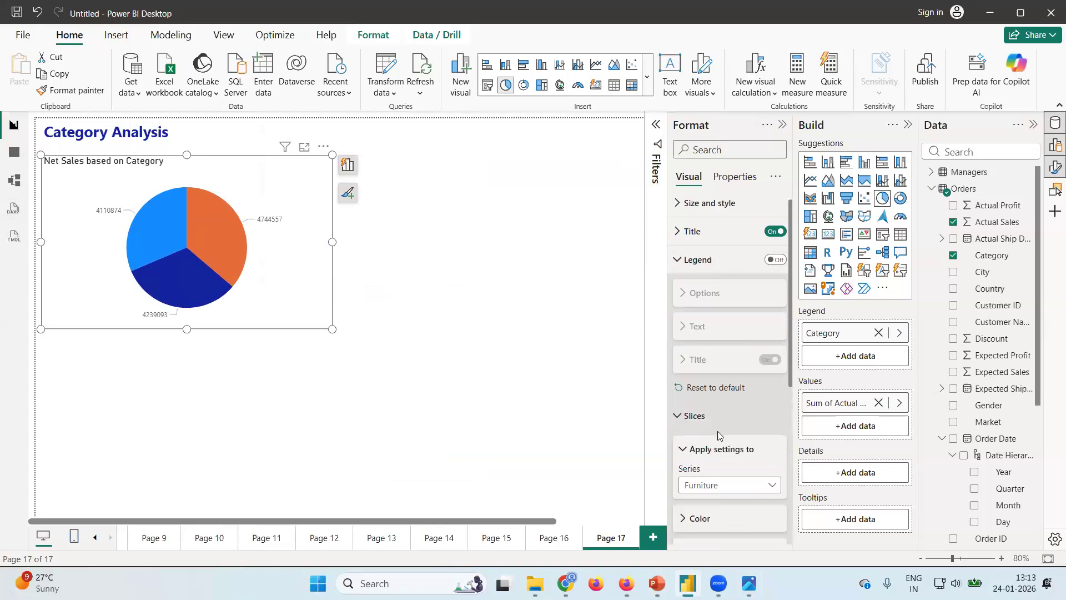
scroll(756, 469, down, 3)
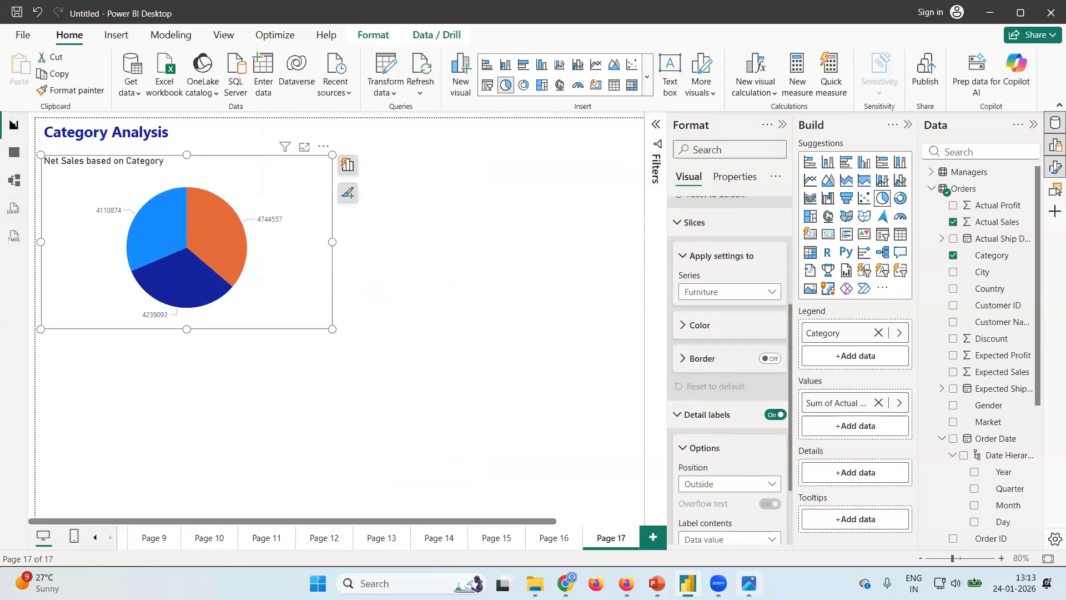
click(749, 583)
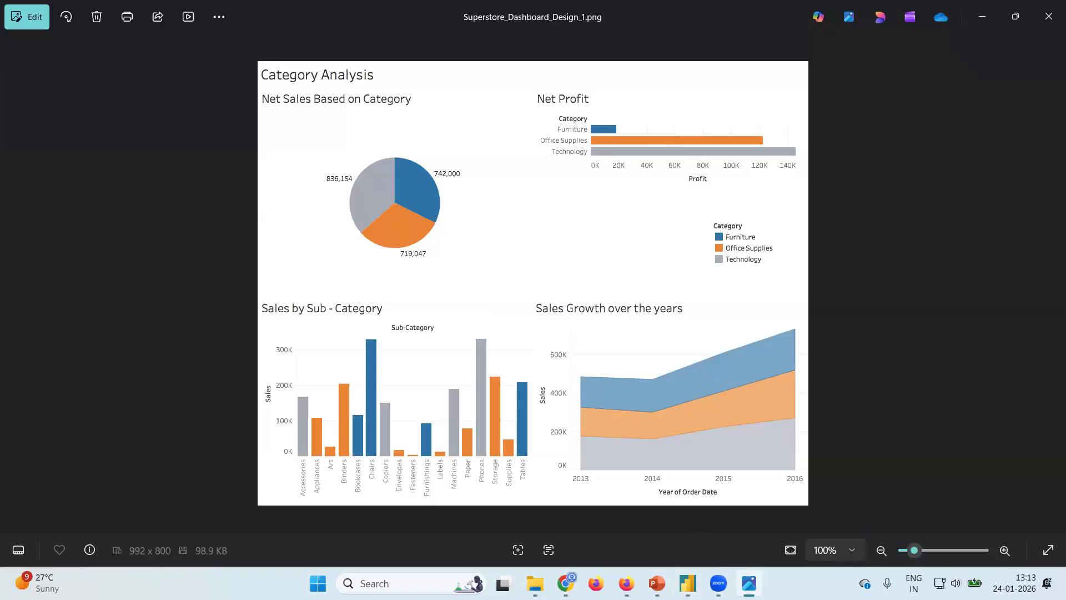
mouse_move(718, 583)
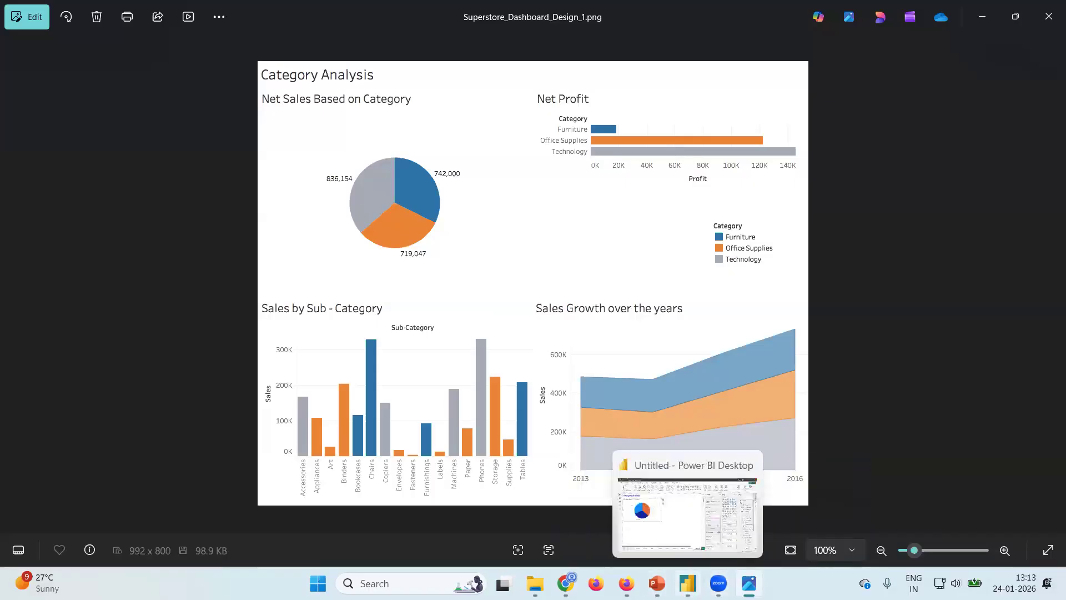
click(687, 583)
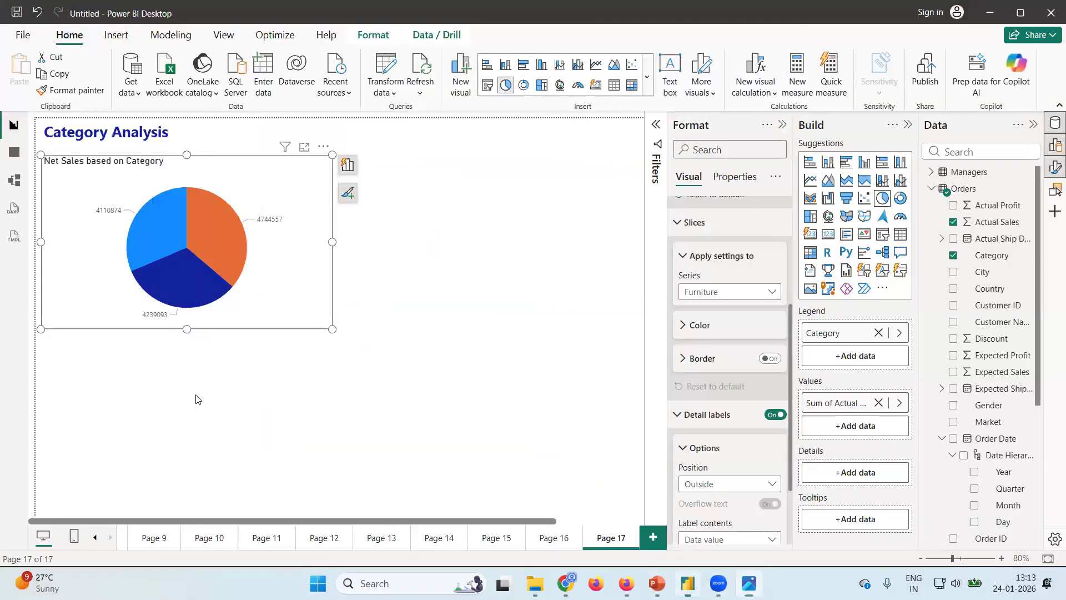
click(147, 230)
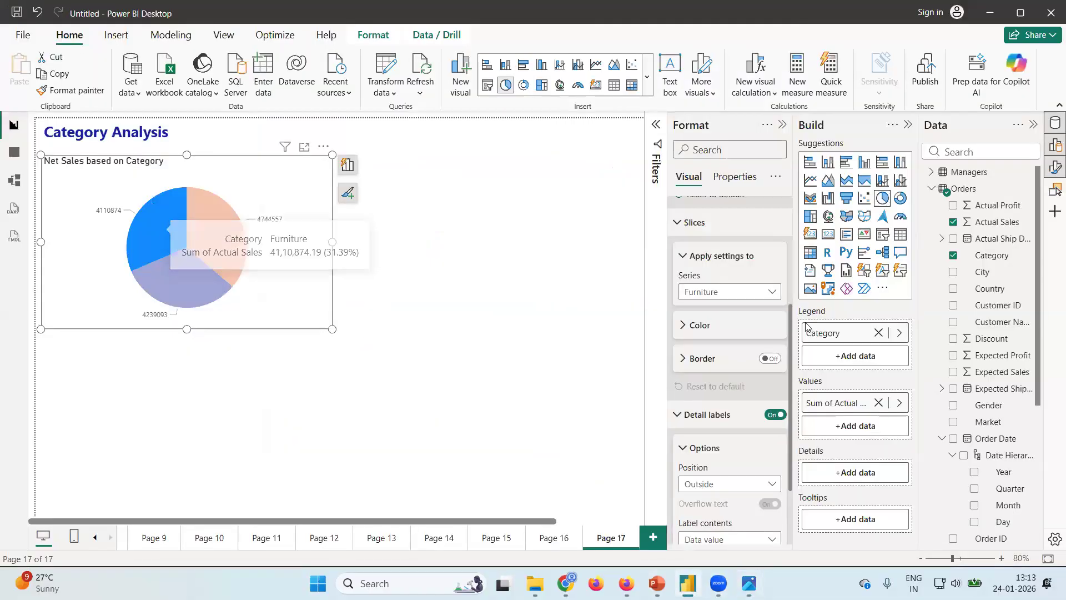
click(398, 392)
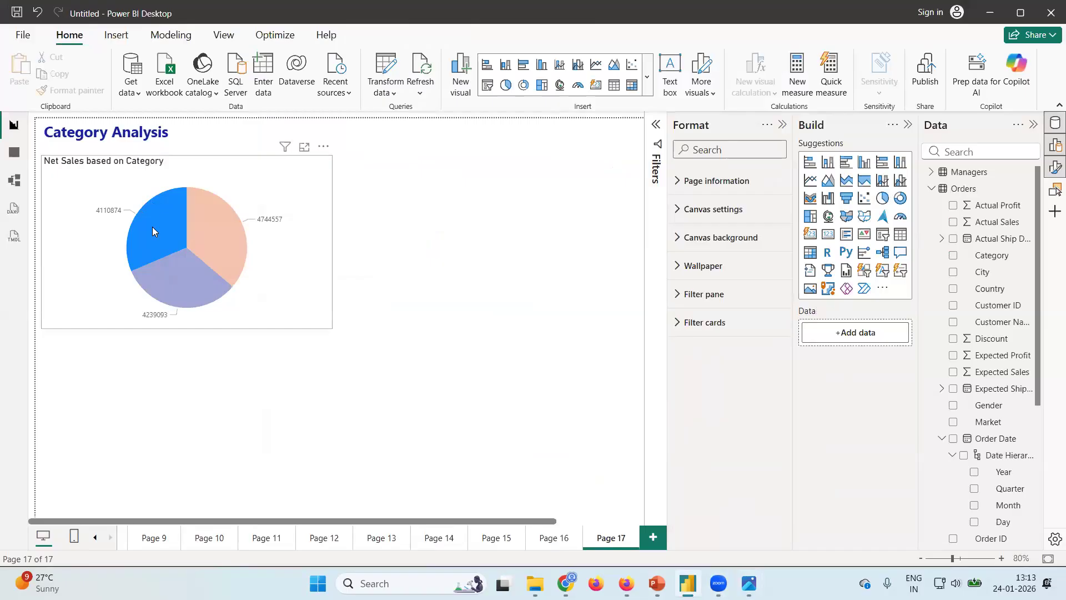
mouse_move(153, 231)
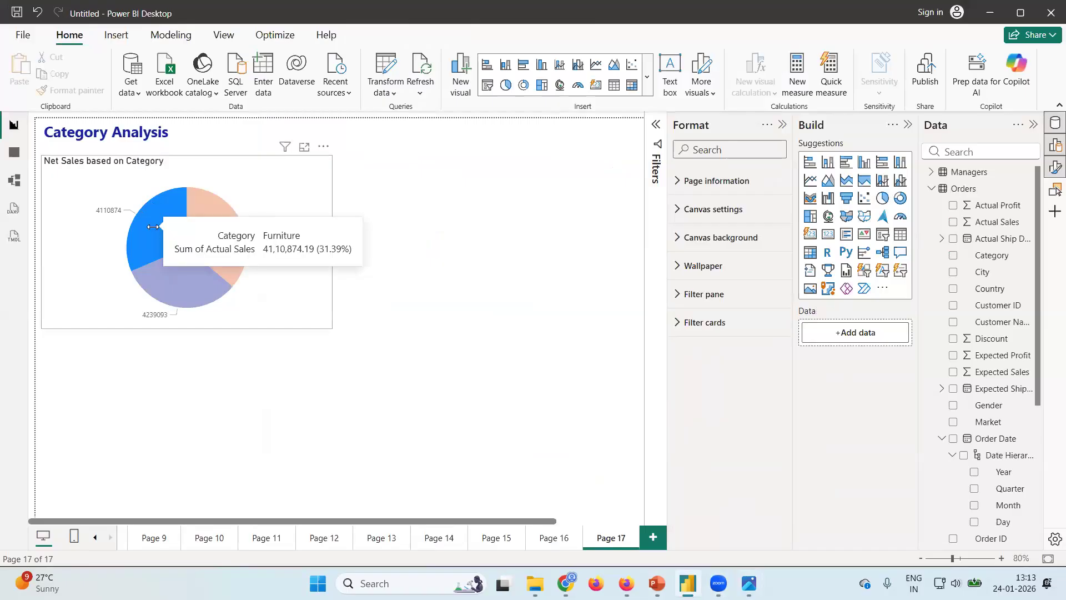
click(266, 280)
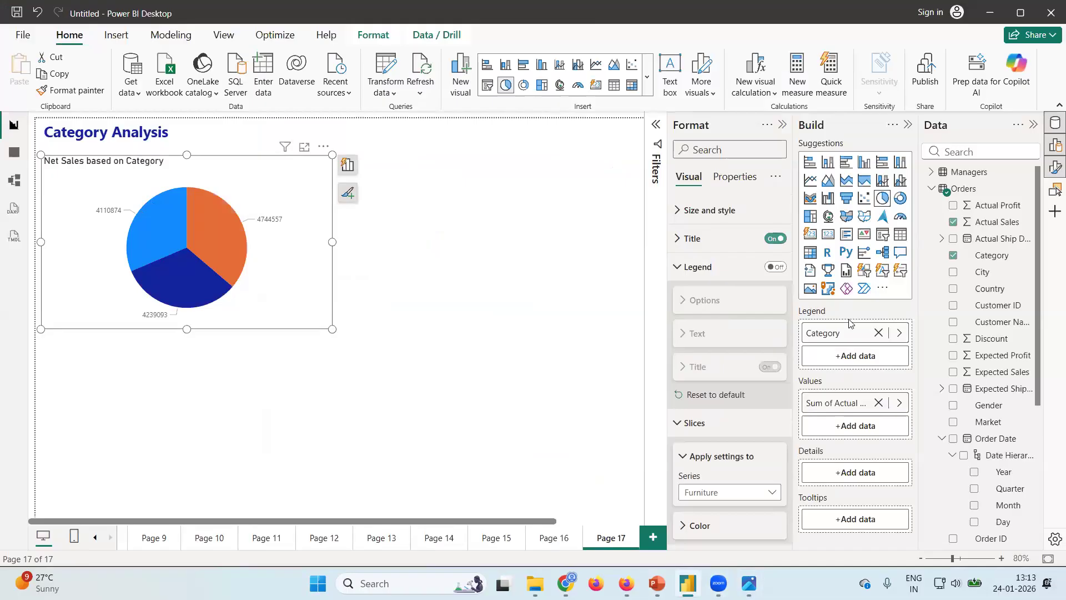
Recolor the pie chart's Furniture slice light gray.
click(769, 494)
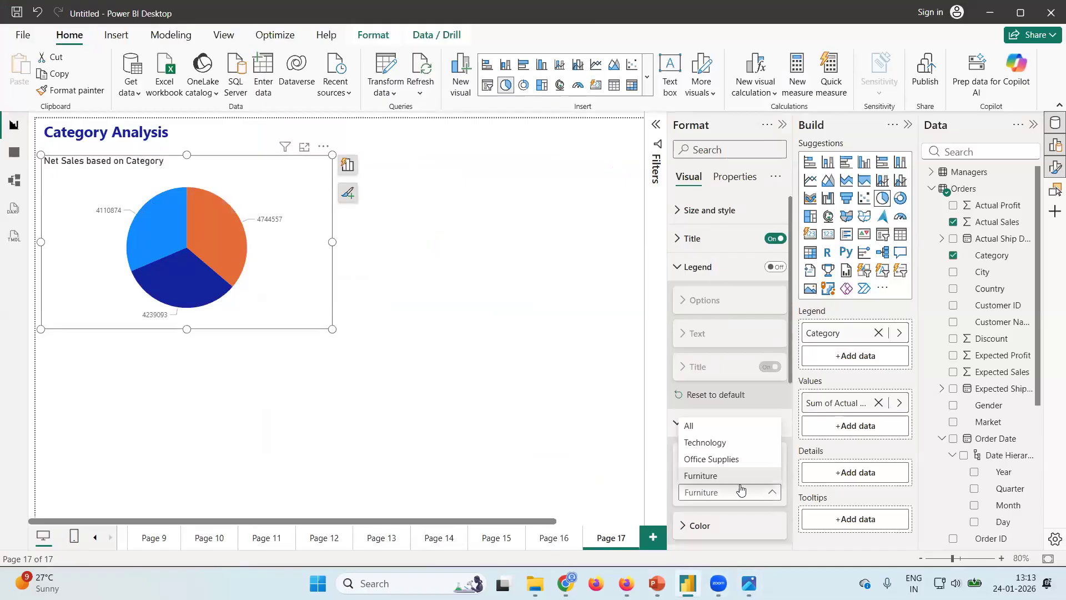
click(710, 477)
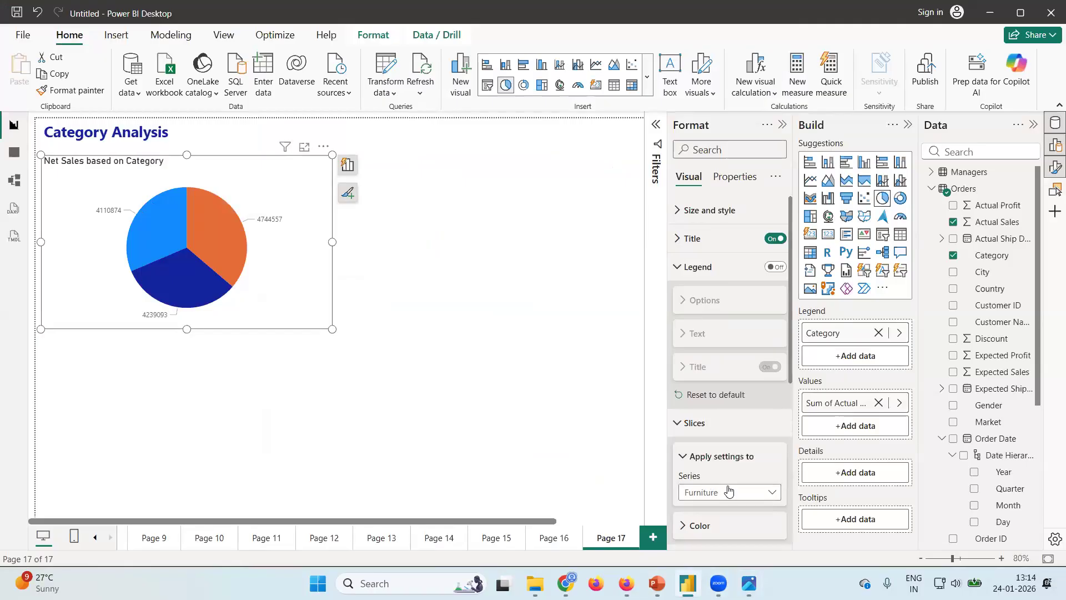
scroll(691, 280, down, 5)
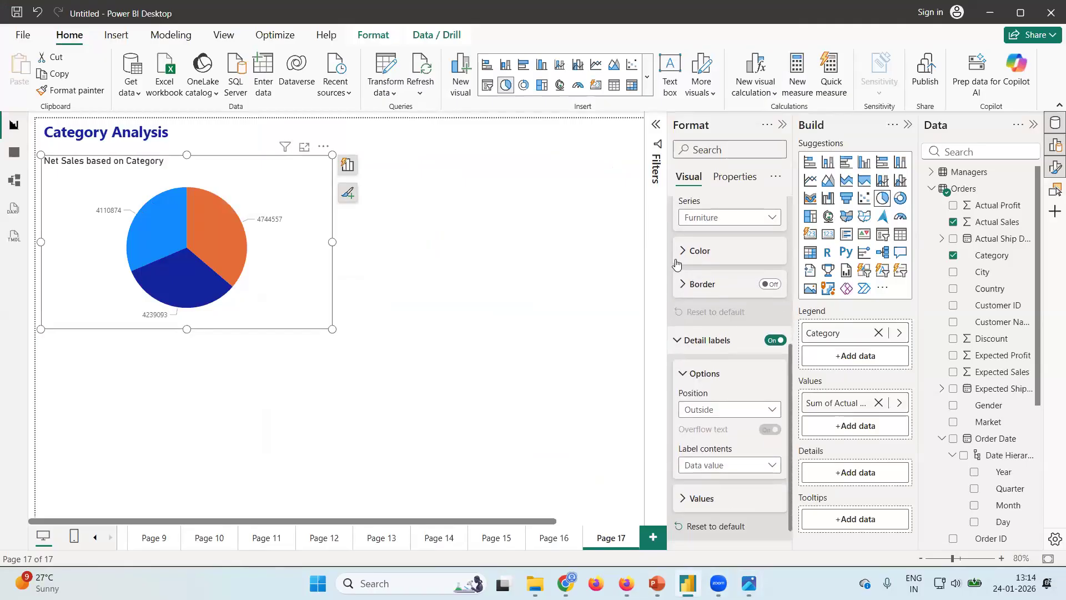
click(674, 260)
click(707, 288)
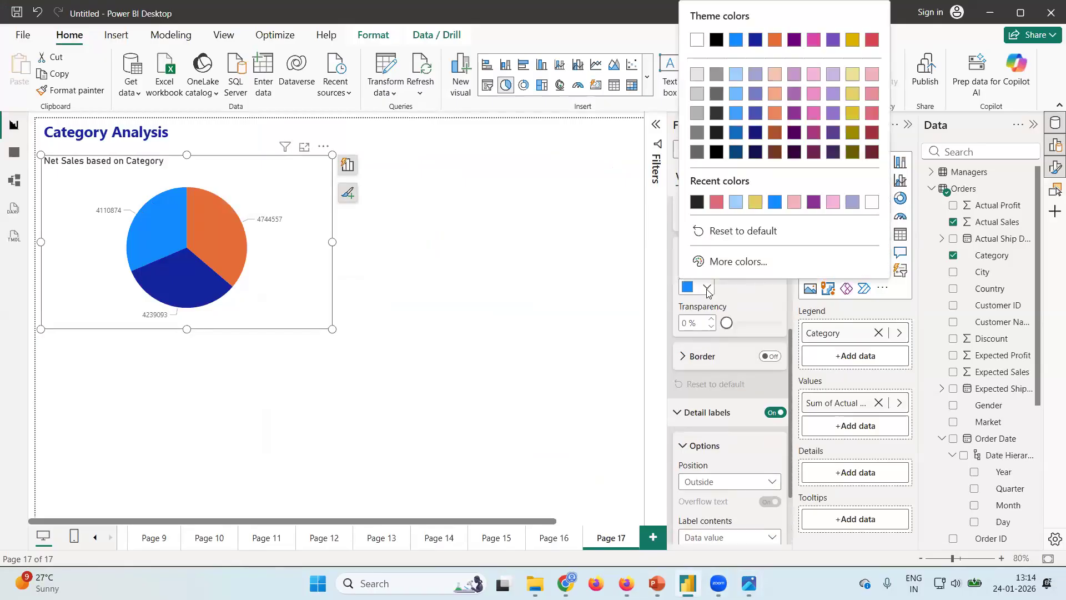
click(715, 80)
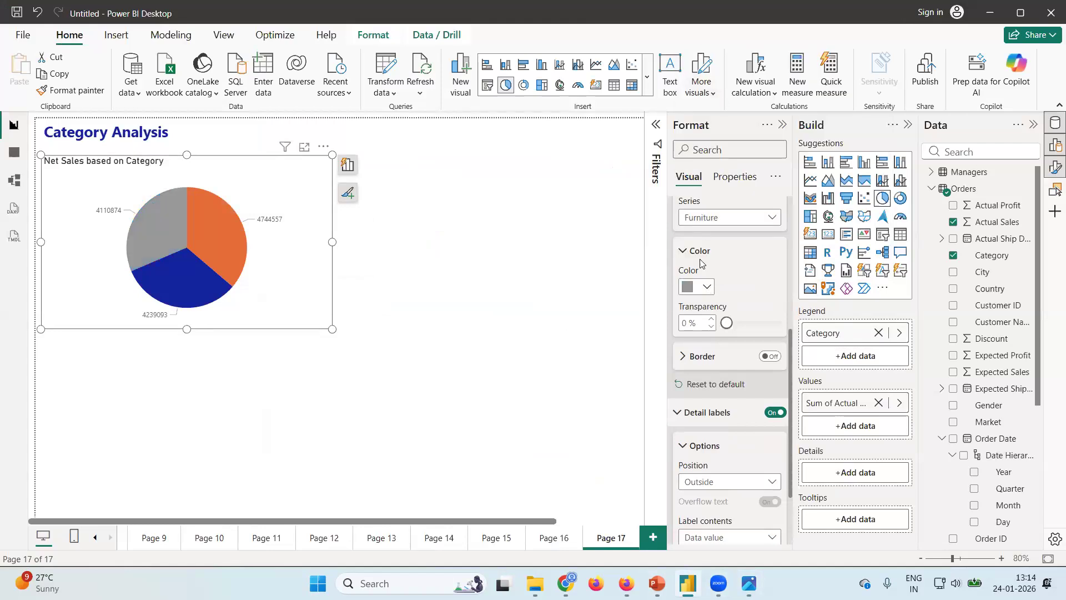
click(708, 288)
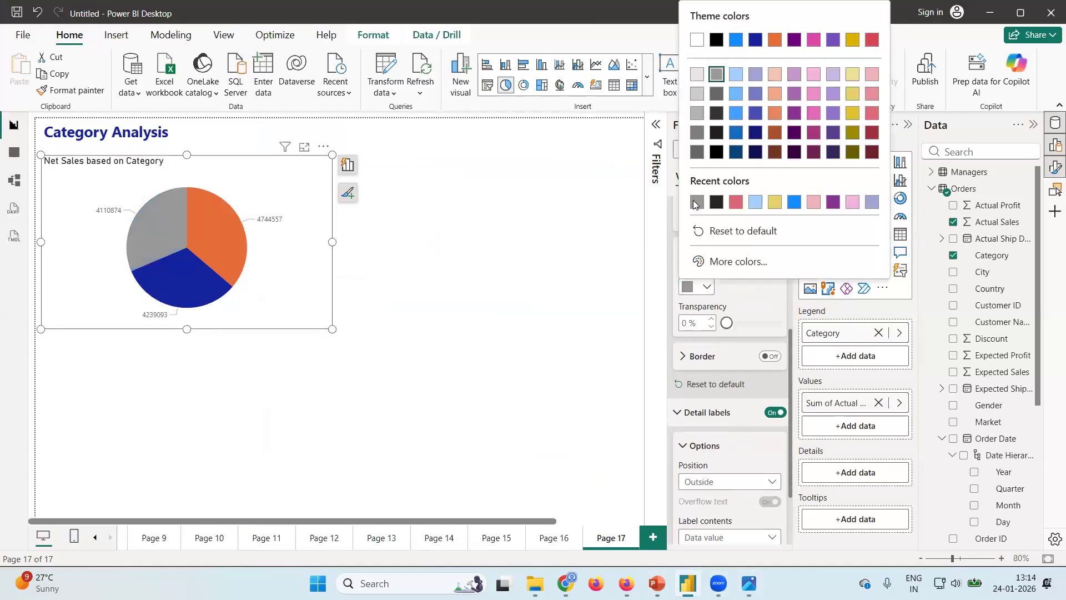
click(695, 205)
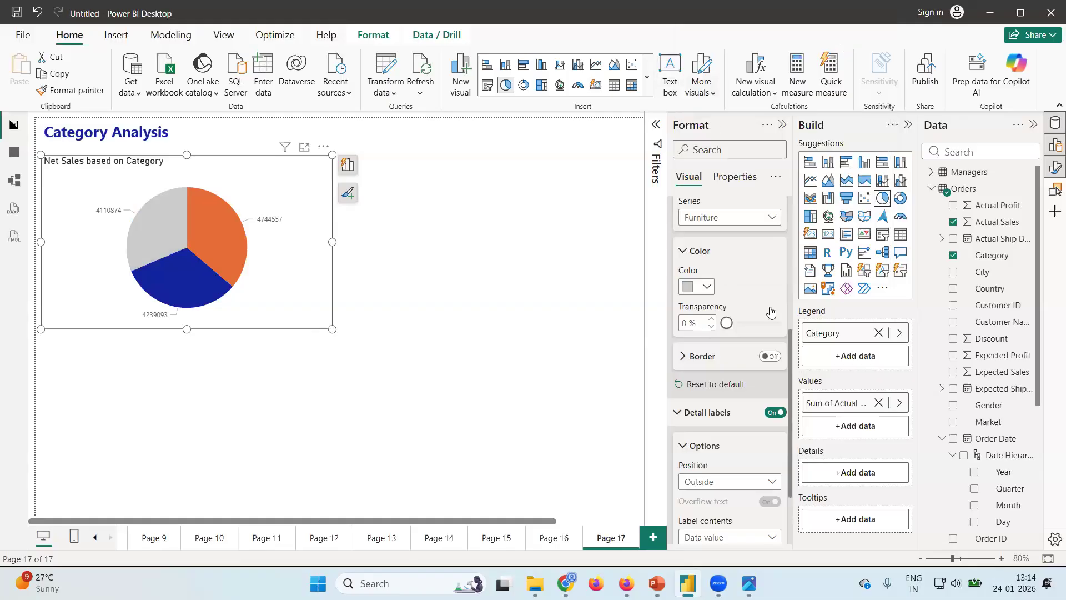
Review the Net Profit bar chart in the dashboard design image and return to Power BI Desktop.
mouse_move(749, 583)
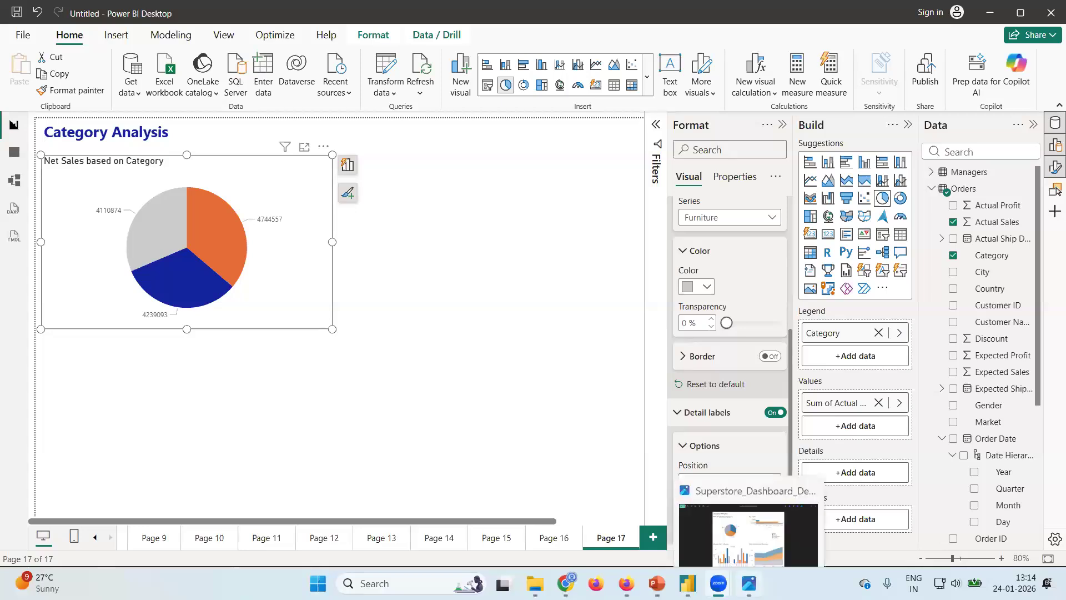
click(749, 516)
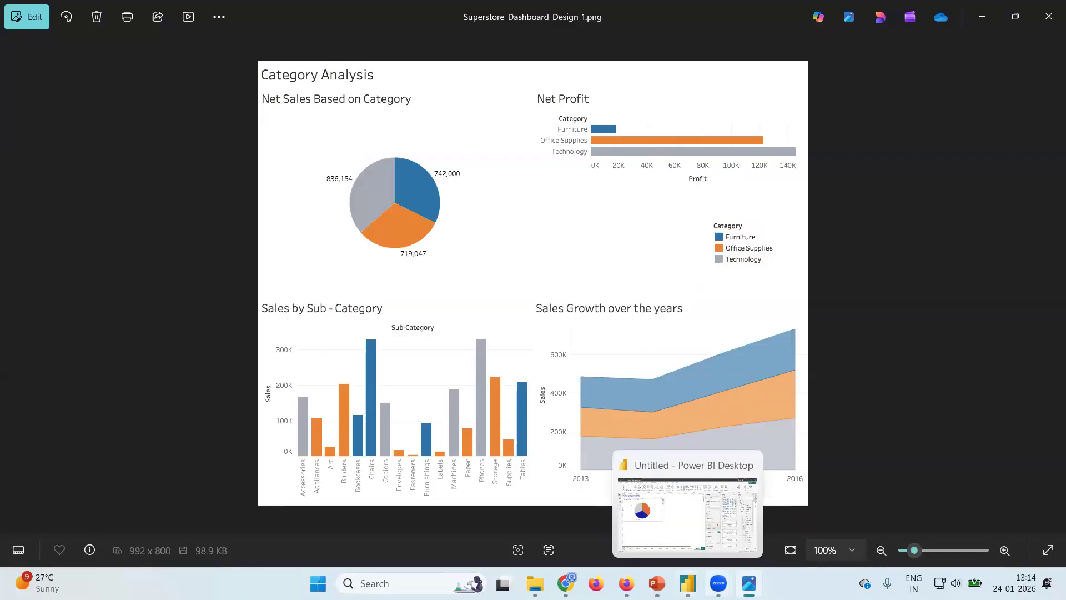
click(687, 583)
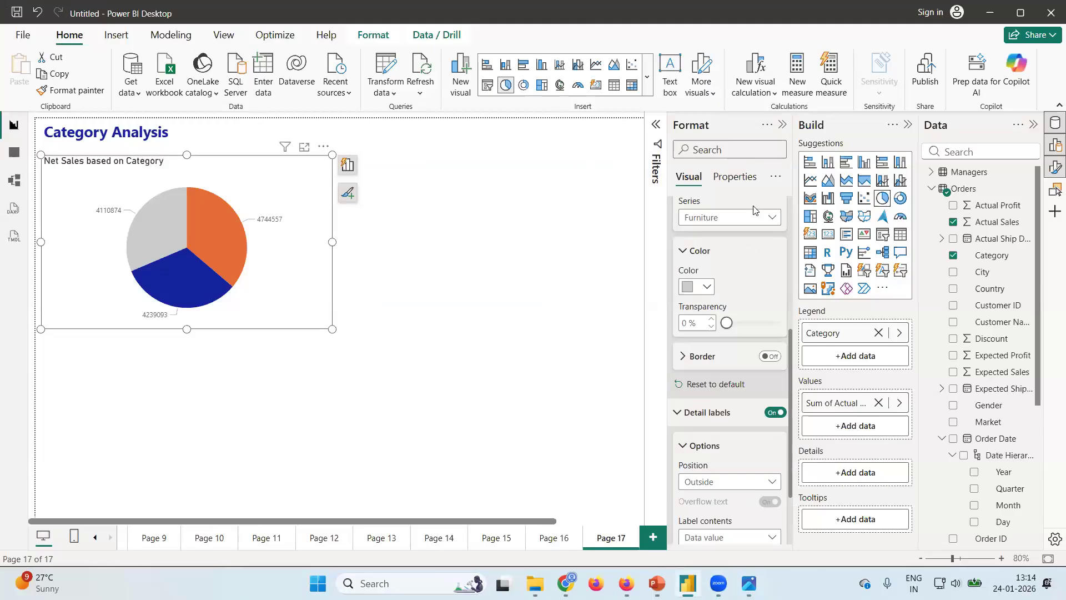
click(810, 165)
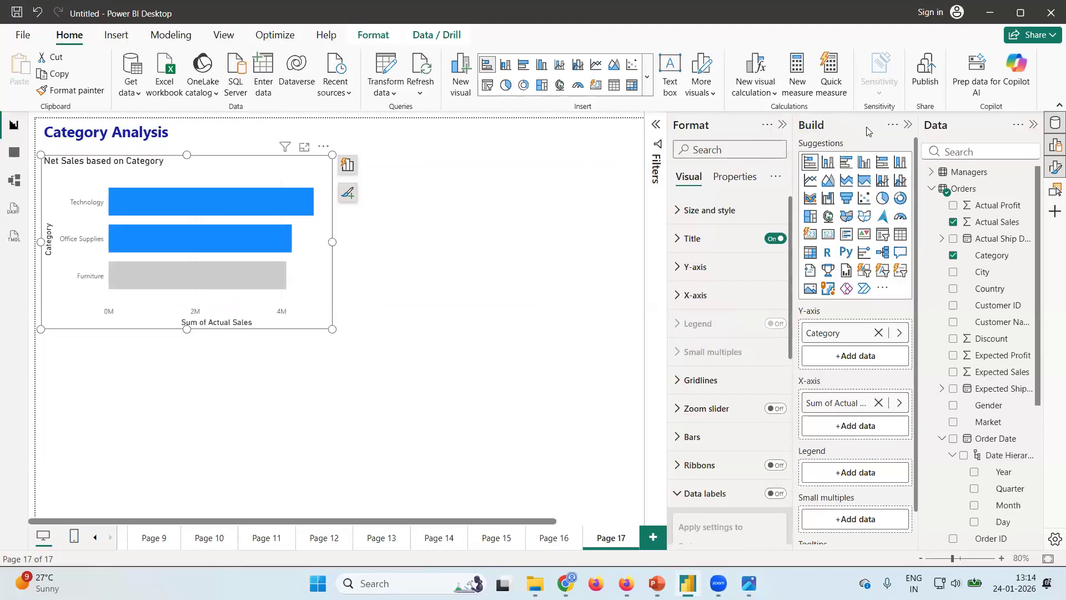
click(953, 206)
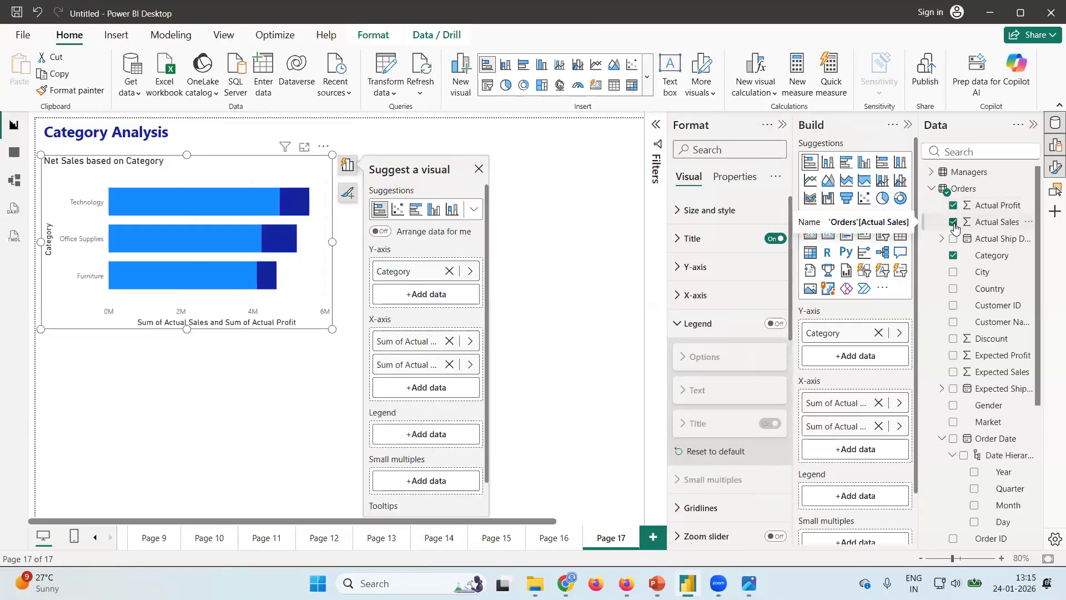
click(954, 205)
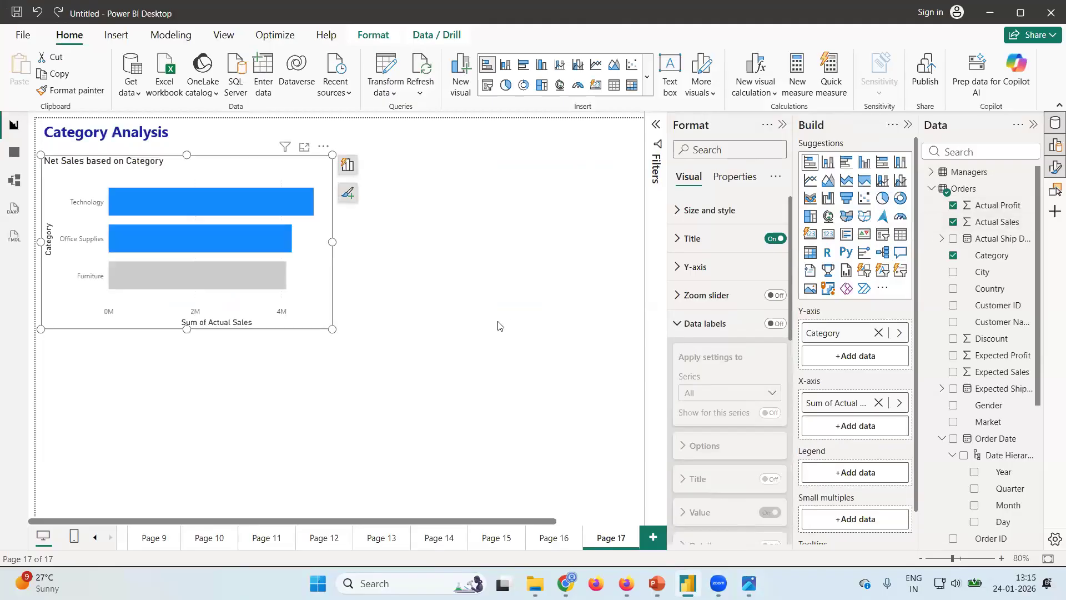
key(ctrl+z)
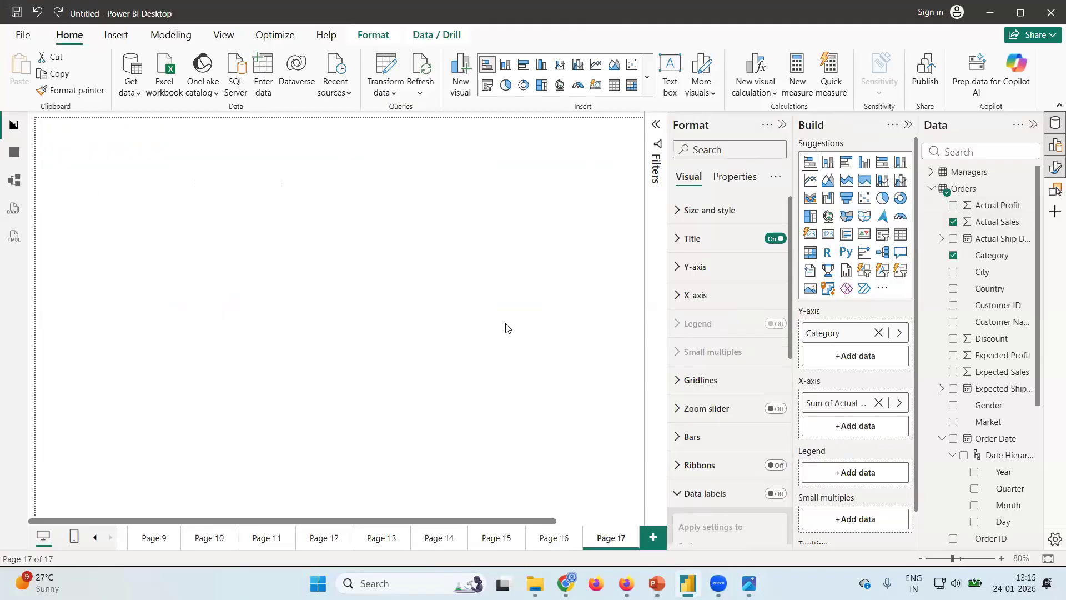
Add a new stacked bar chart with nothing selected on the page and place it beside the pie chart.
click(447, 282)
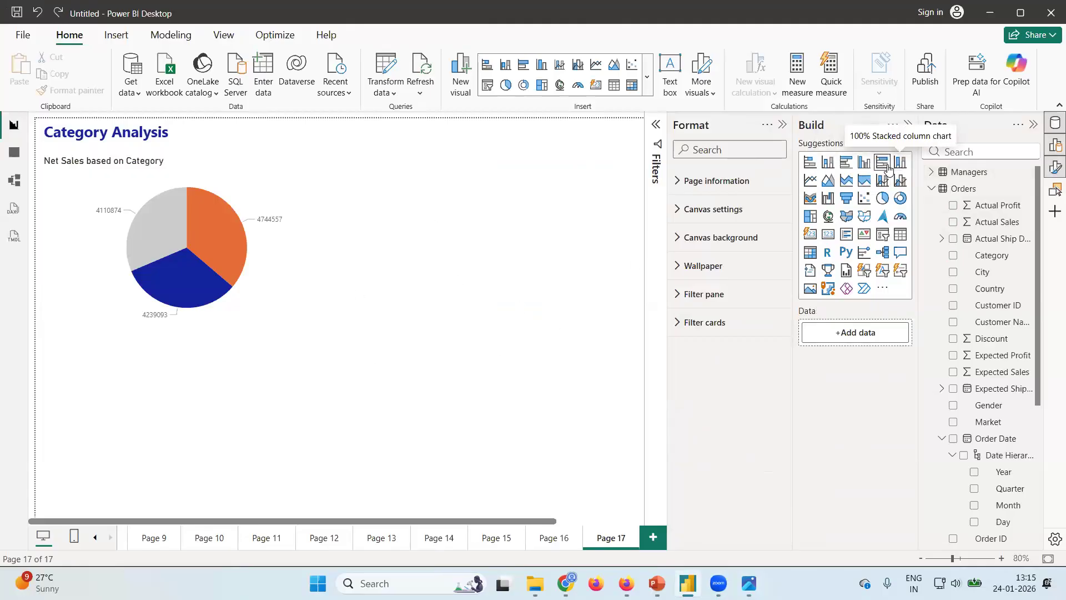
click(808, 167)
drag(239, 343, 524, 161)
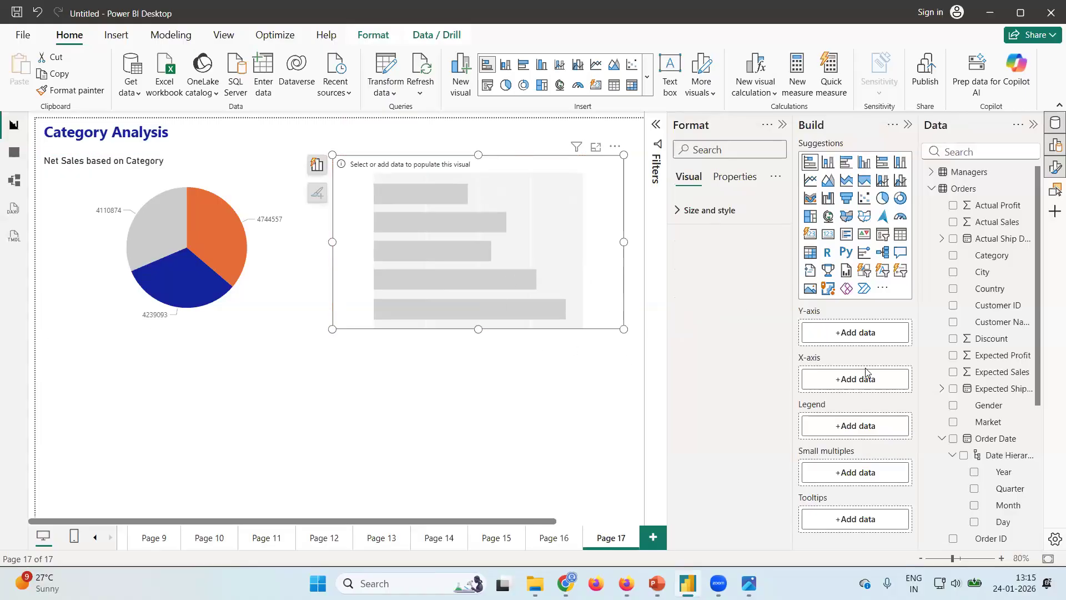
Plot Actual Profit by Category in the stacked bar chart, use Category as its legend, and widen the visual to the page edge.
click(955, 206)
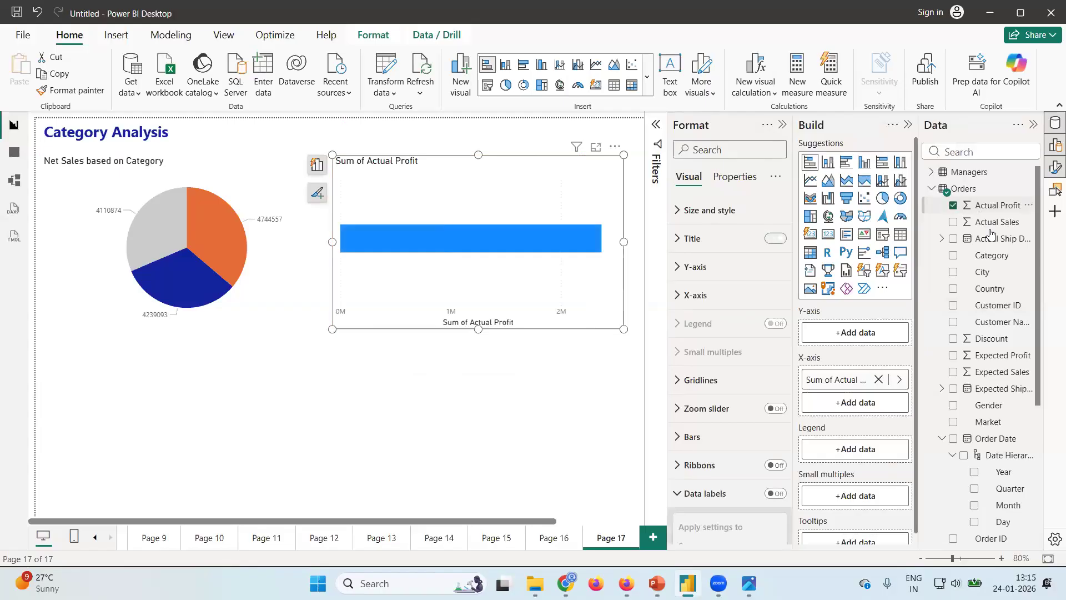
click(952, 256)
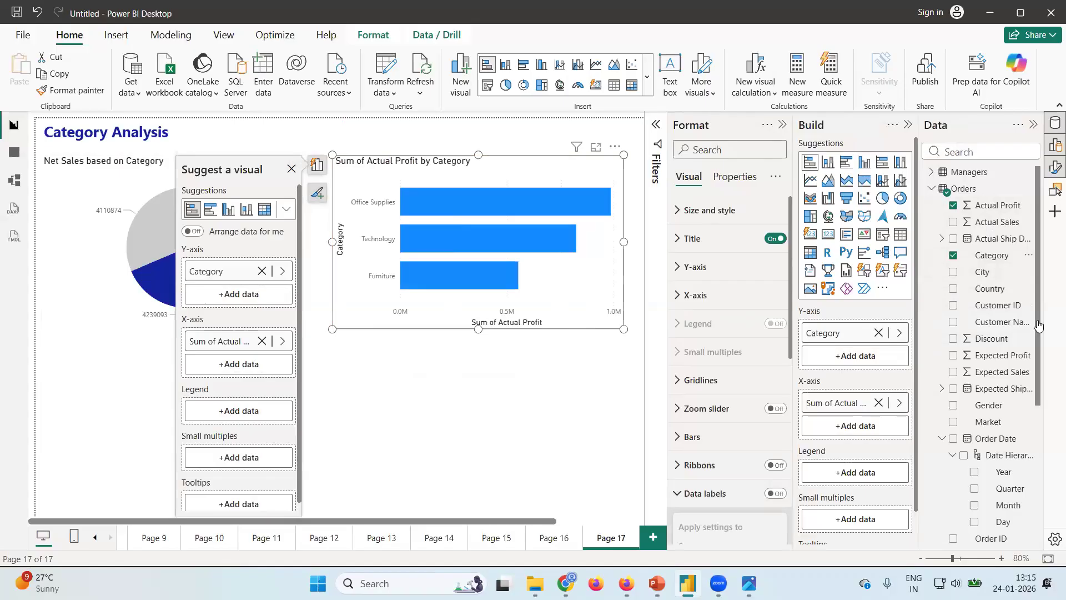
drag(991, 261, 870, 476)
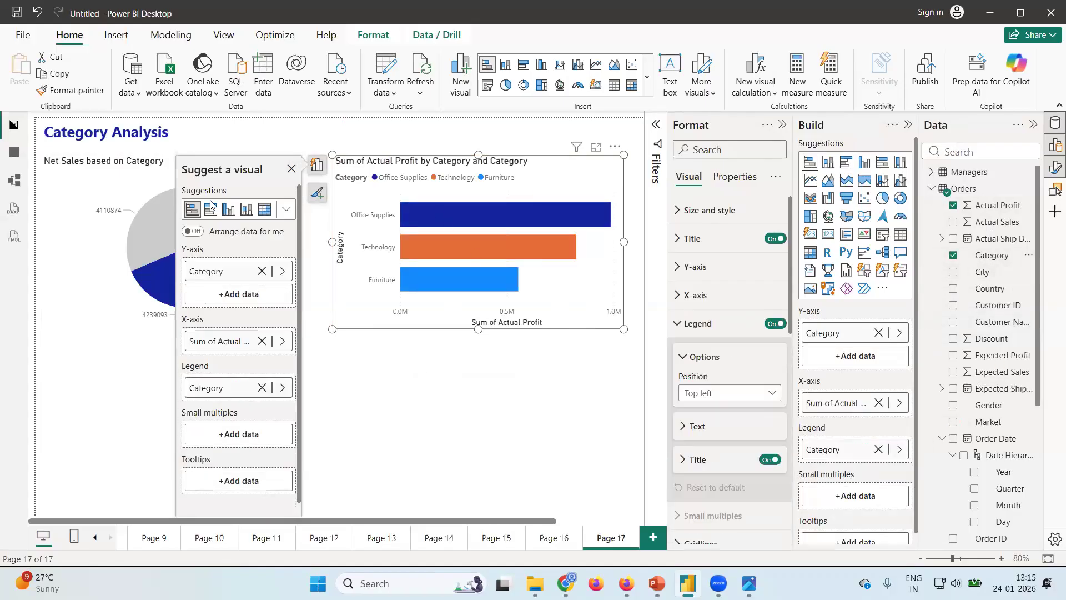
click(290, 170)
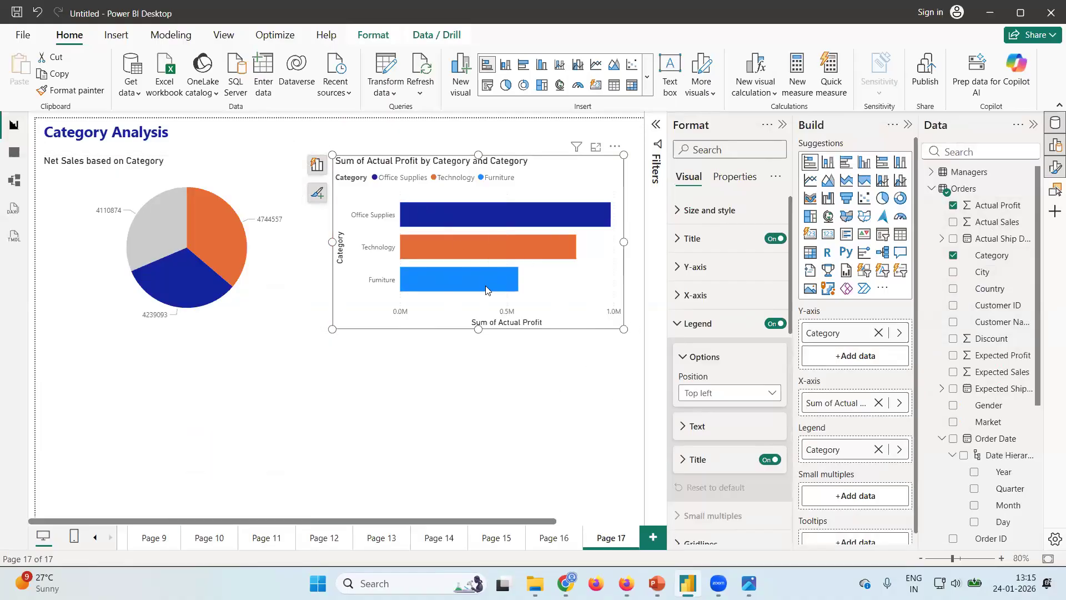
drag(622, 328, 643, 329)
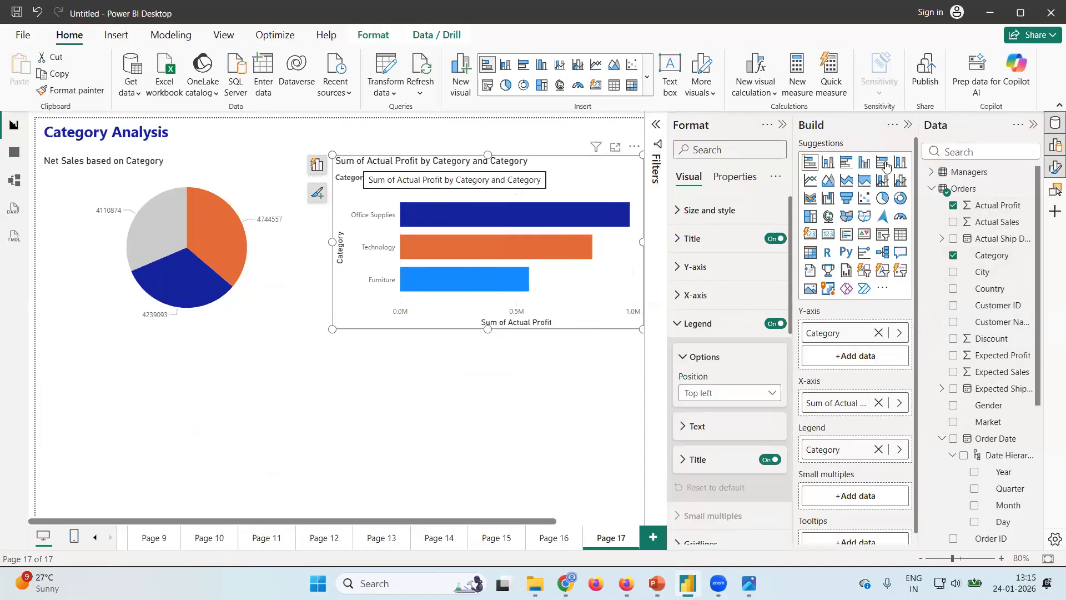
Change the stacked bar chart's title to "Net Profit".
click(687, 240)
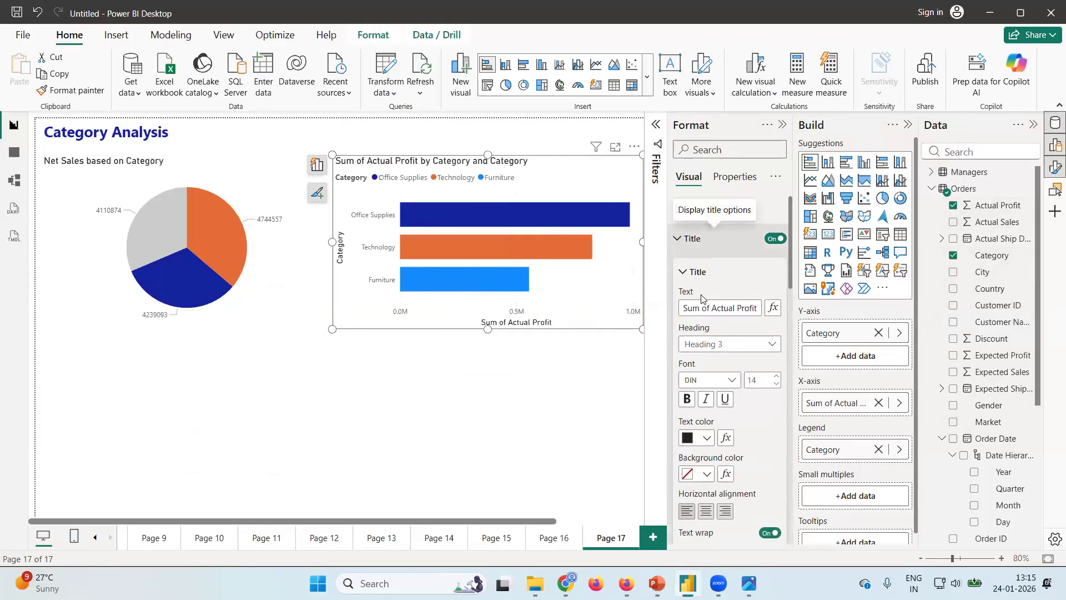
click(737, 307)
key(shift+Home)
key(BackSpace)
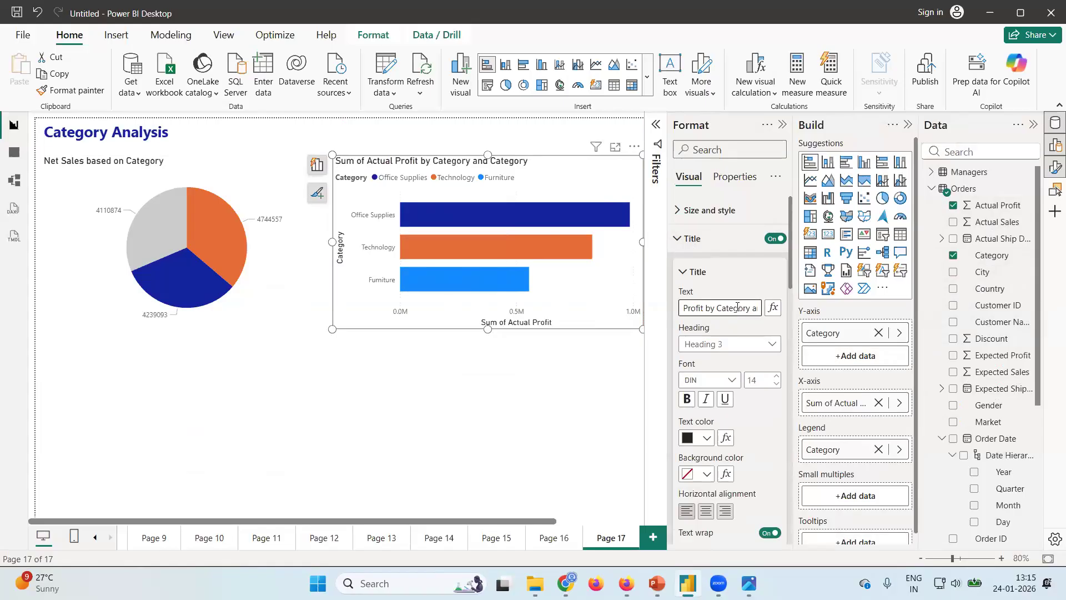
text(Net)
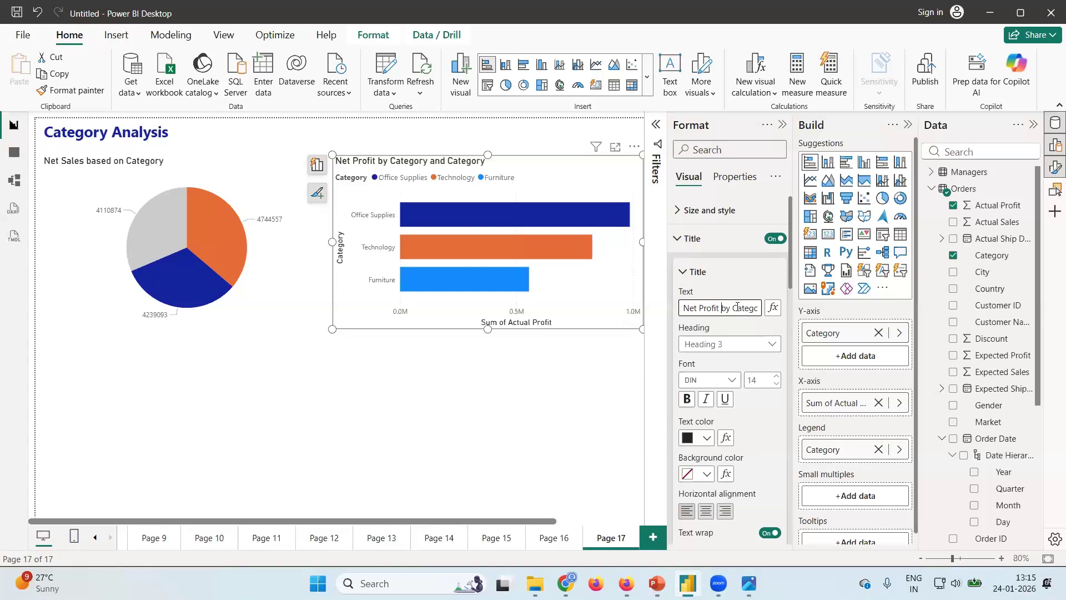
key(Delete)
key(Delete)
key(Delete)
key(Delete)
key(Delete)
key(Delete)
key(Delete)
key(Delete)
key(Delete)
key(Delete)
key(Delete)
key(Delete)
key(Delete)
key(Delete)
key(Delete)
key(Delete)
key(Delete)
key(Delete)
key(Delete)
key(Delete)
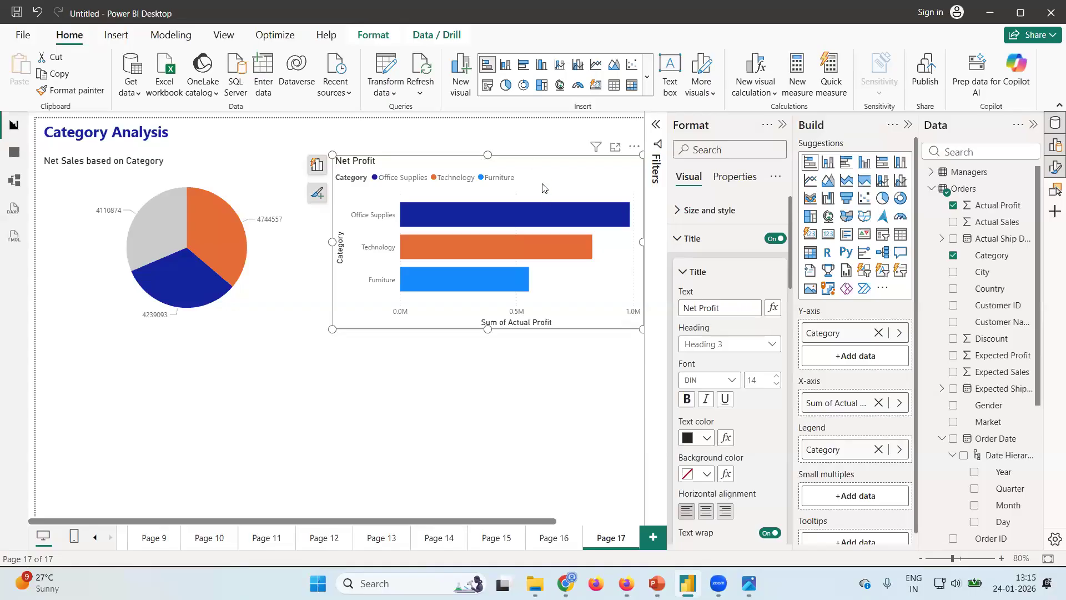
Compare the Net Profit chart and its category legend with the dashboard design image, and return to Power BI Desktop.
click(444, 215)
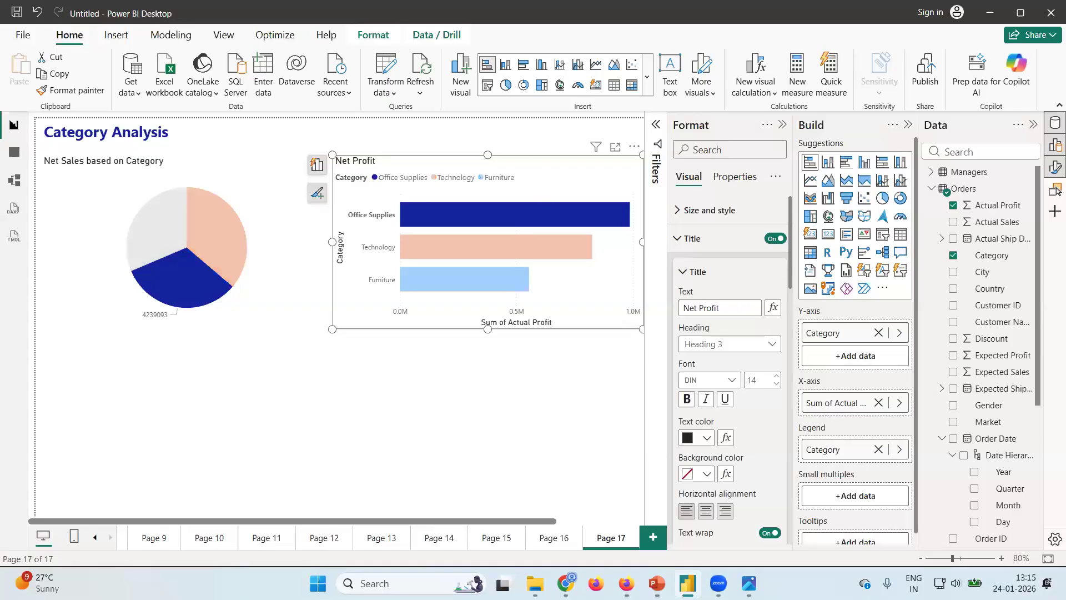
click(746, 500)
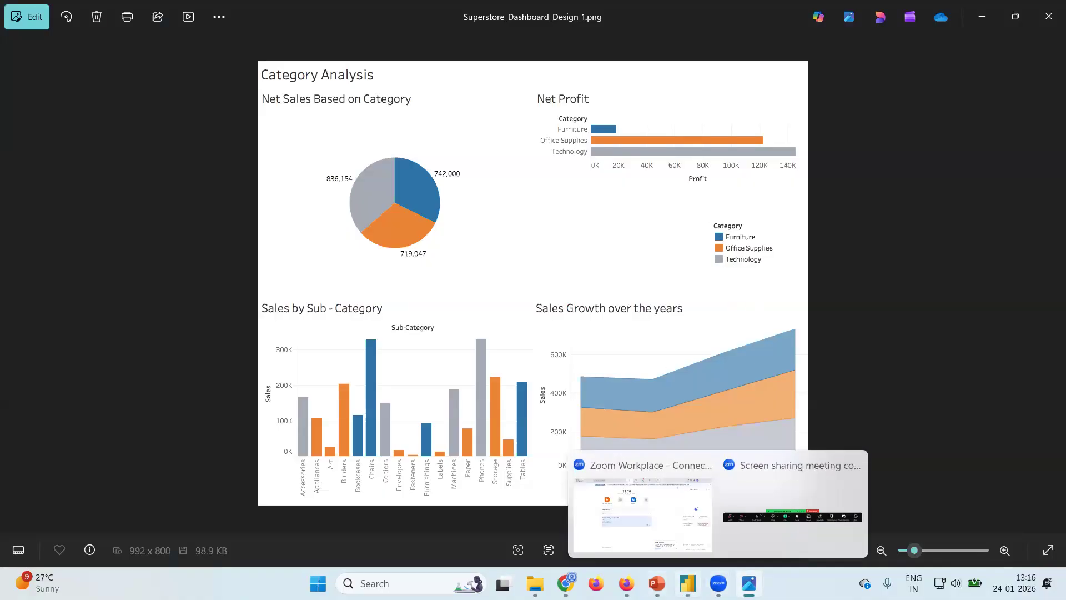
click(687, 583)
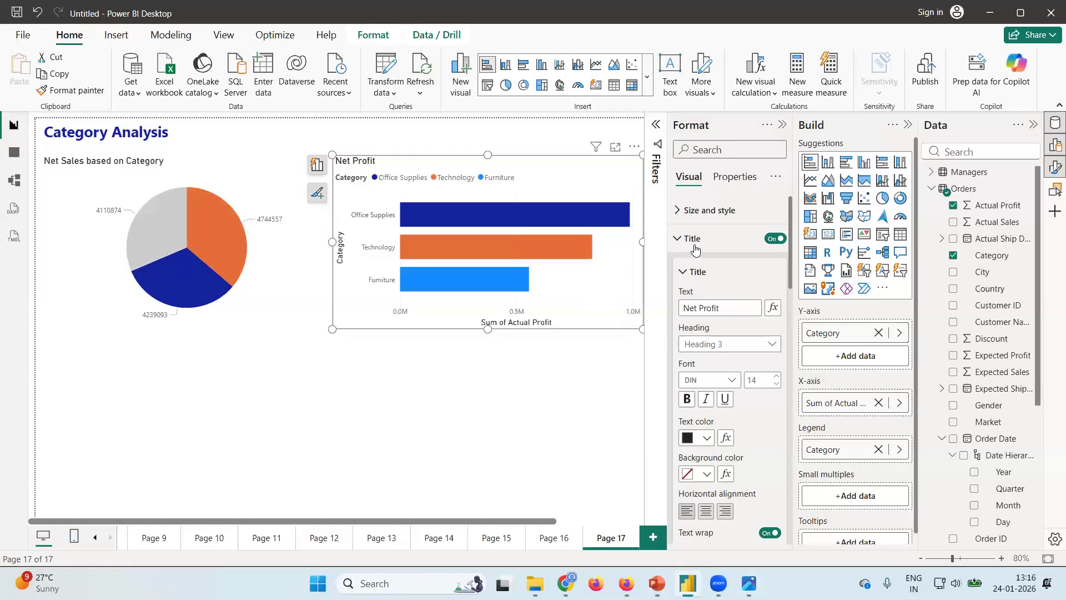
Set the Net Profit bar chart's legend position to Center right.
click(677, 240)
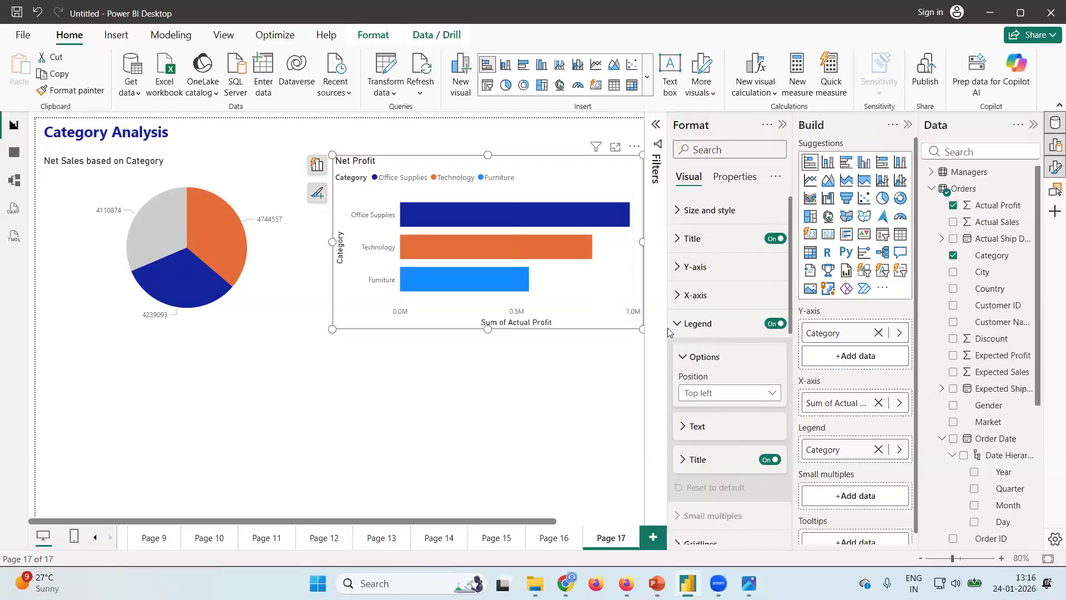
click(770, 395)
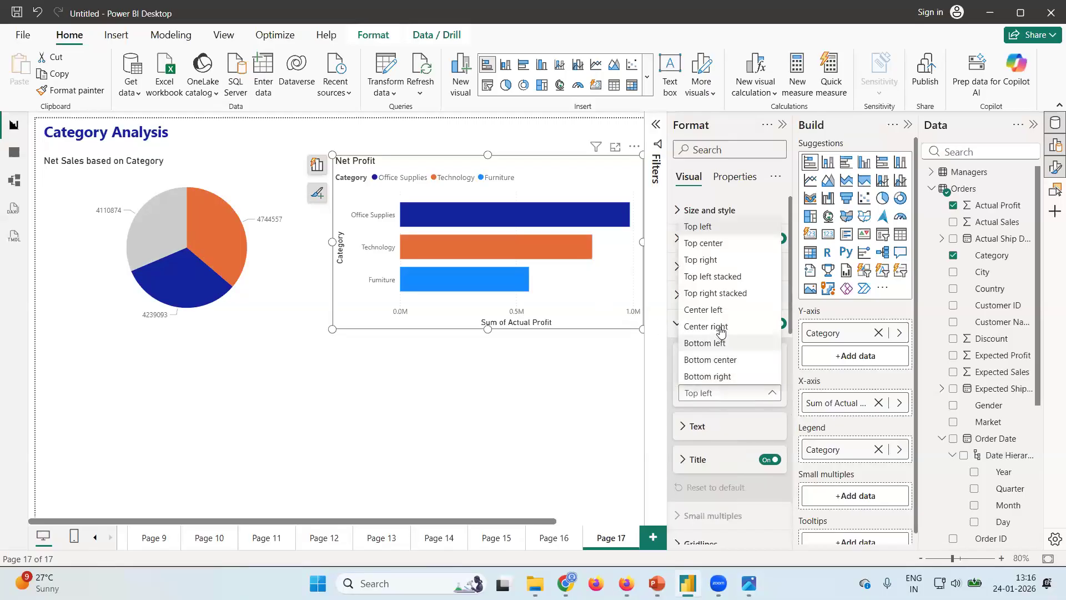
click(720, 313)
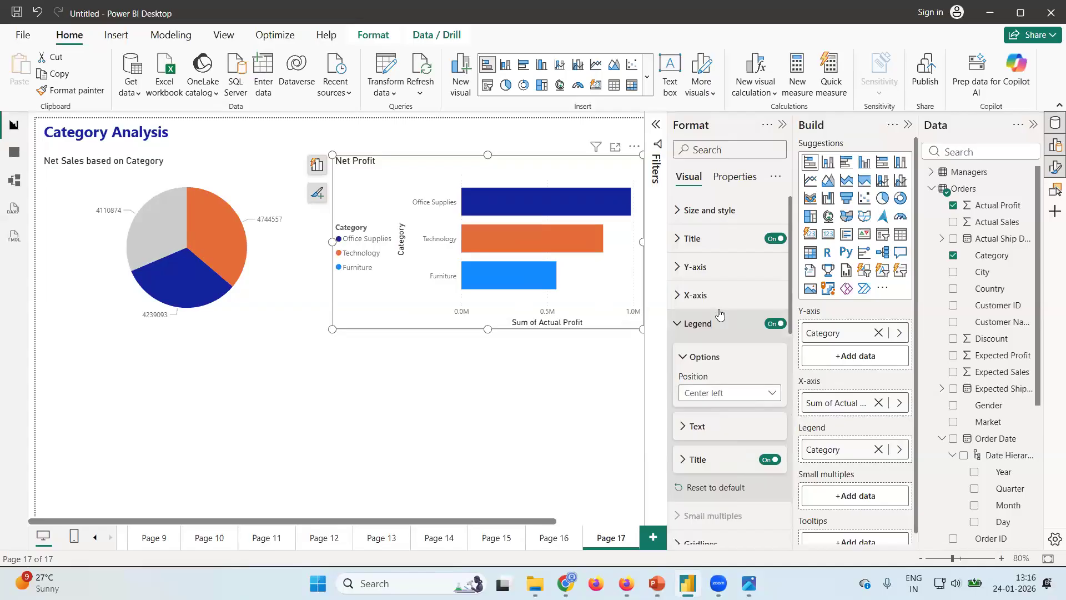
click(755, 394)
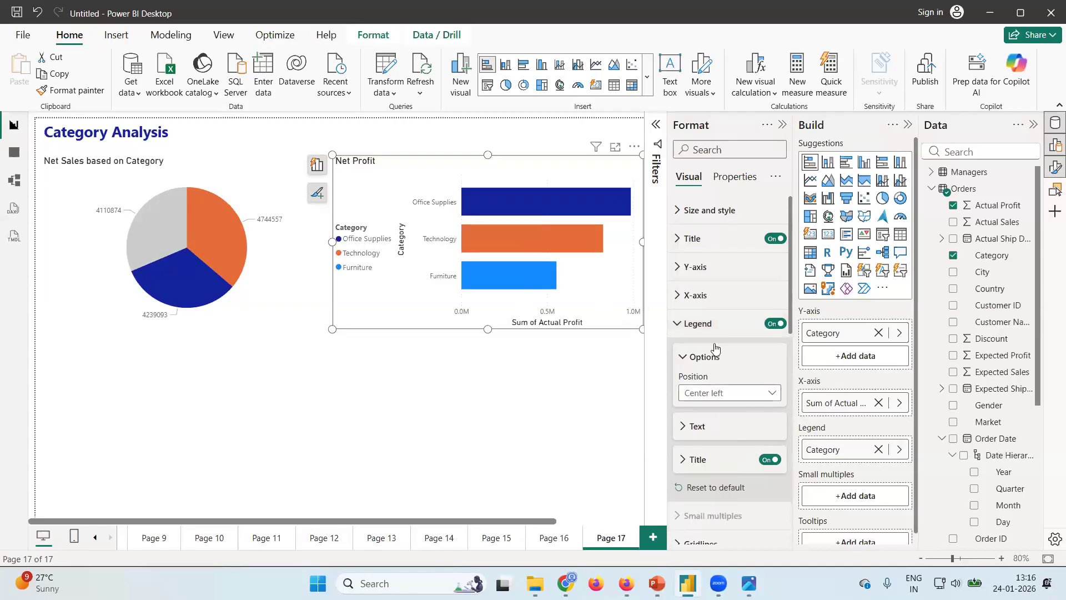
click(720, 327)
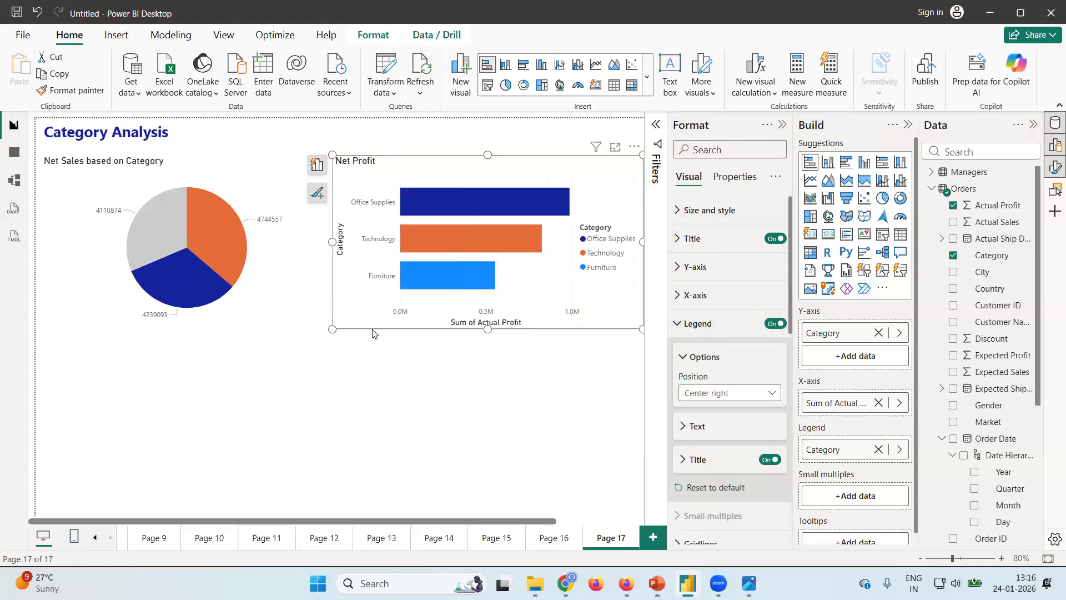
Check the Sales by Sub-Category chart in the design image and add a stacked column chart below the pie chart with nothing selected.
click(418, 489)
click(749, 583)
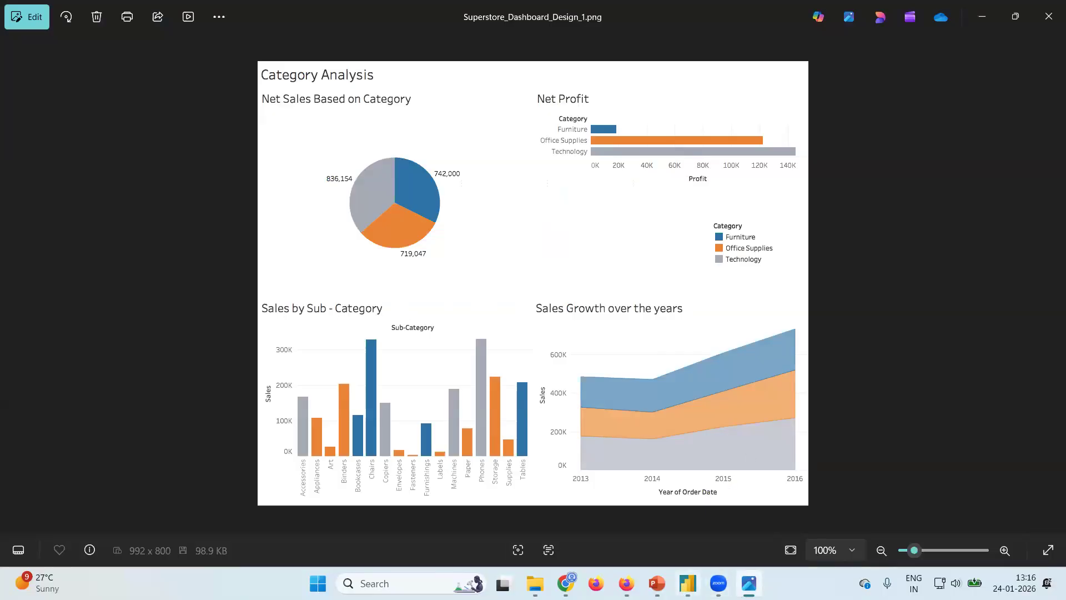
mouse_move(689, 583)
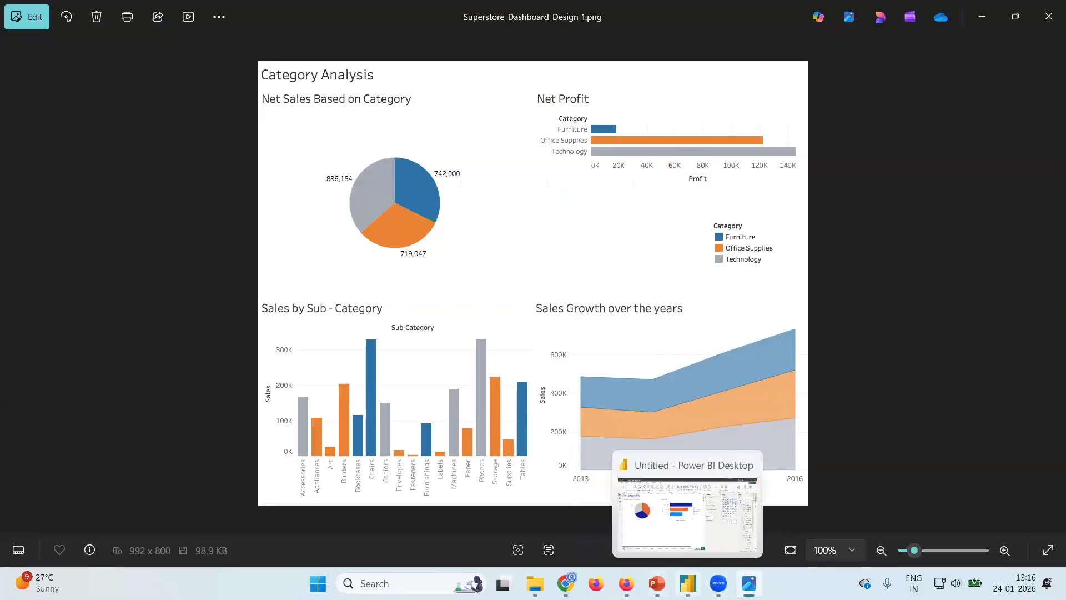
click(687, 514)
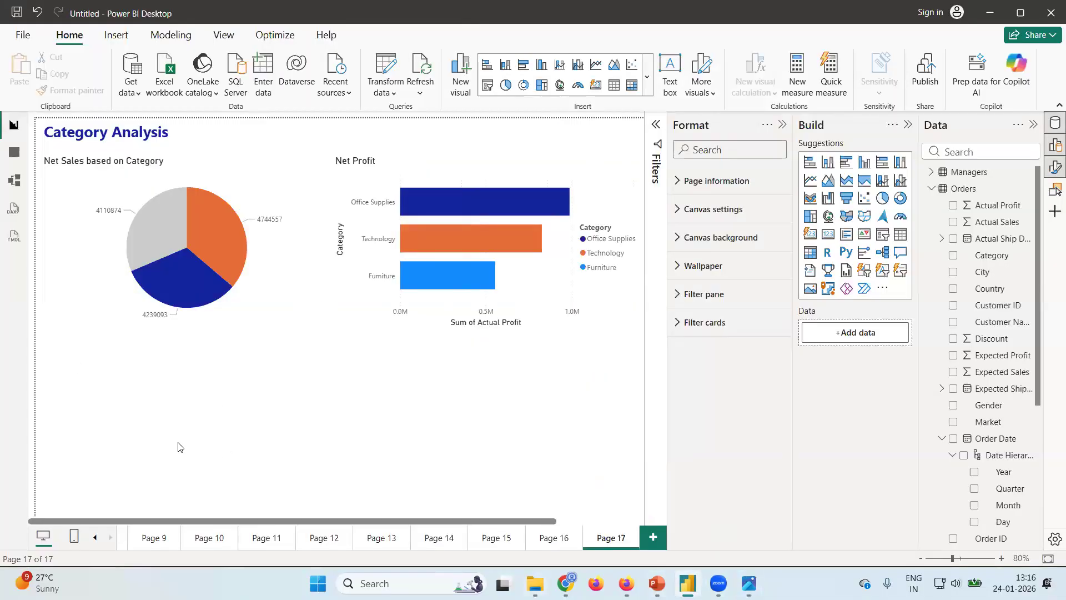
click(829, 163)
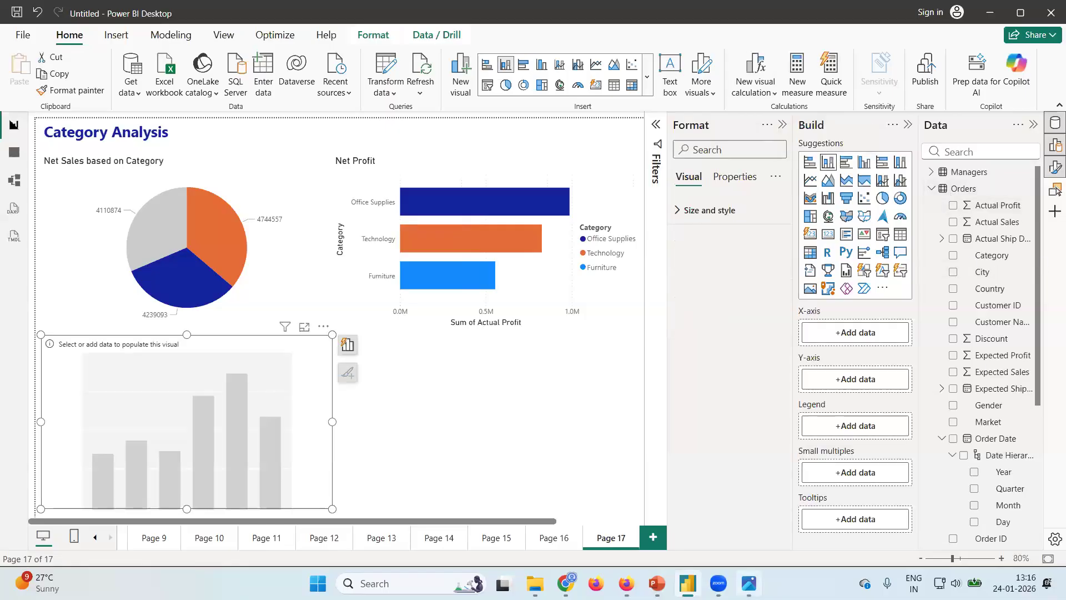
Plot Actual Sales by Sub-Category in the new stacked column chart, following the design image.
mouse_move(749, 583)
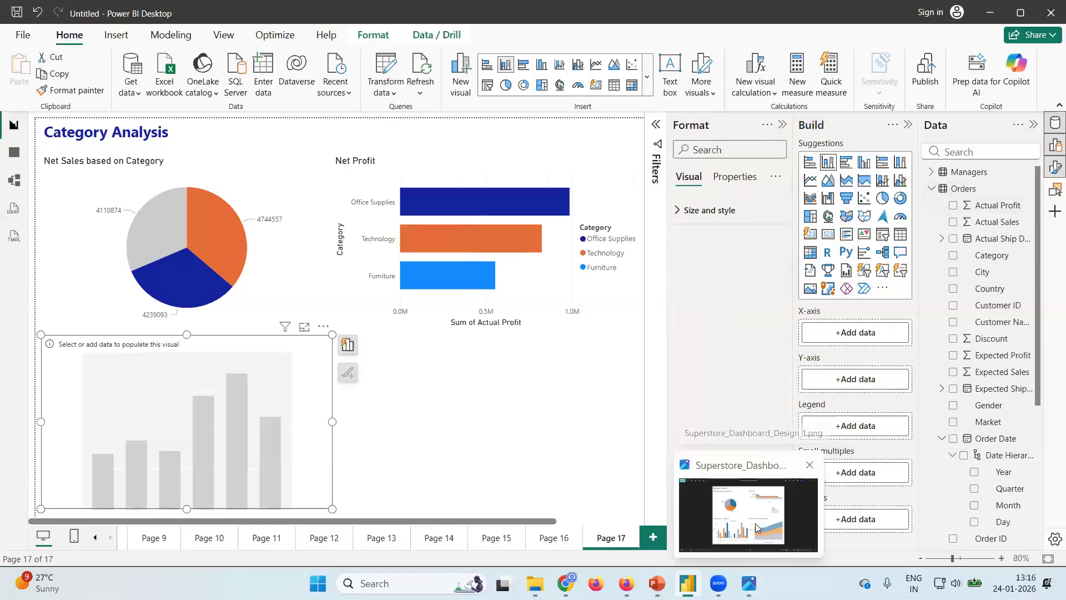
click(755, 523)
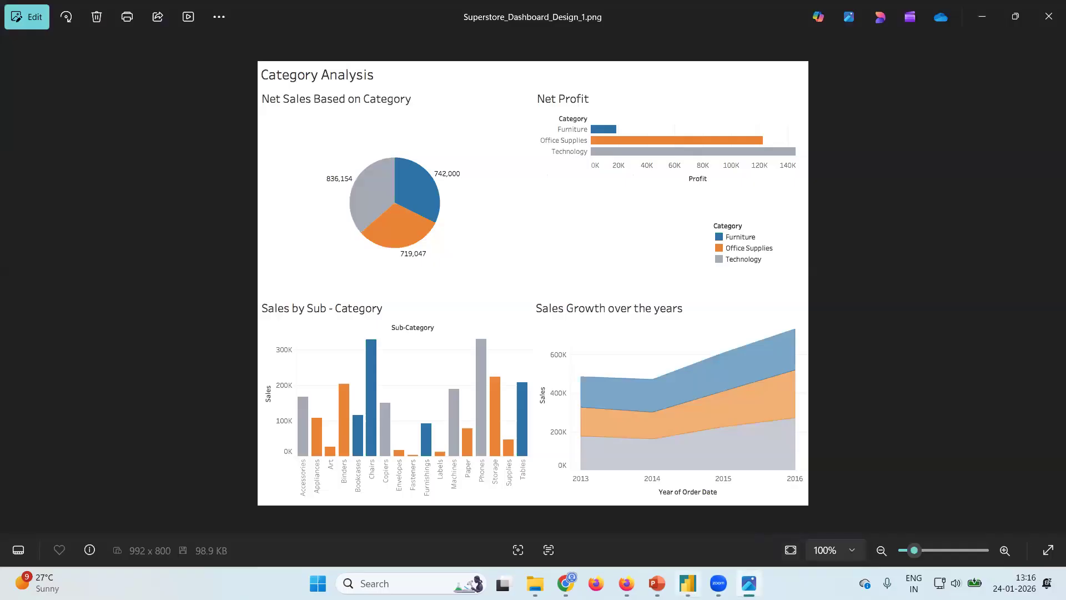
click(1048, 16)
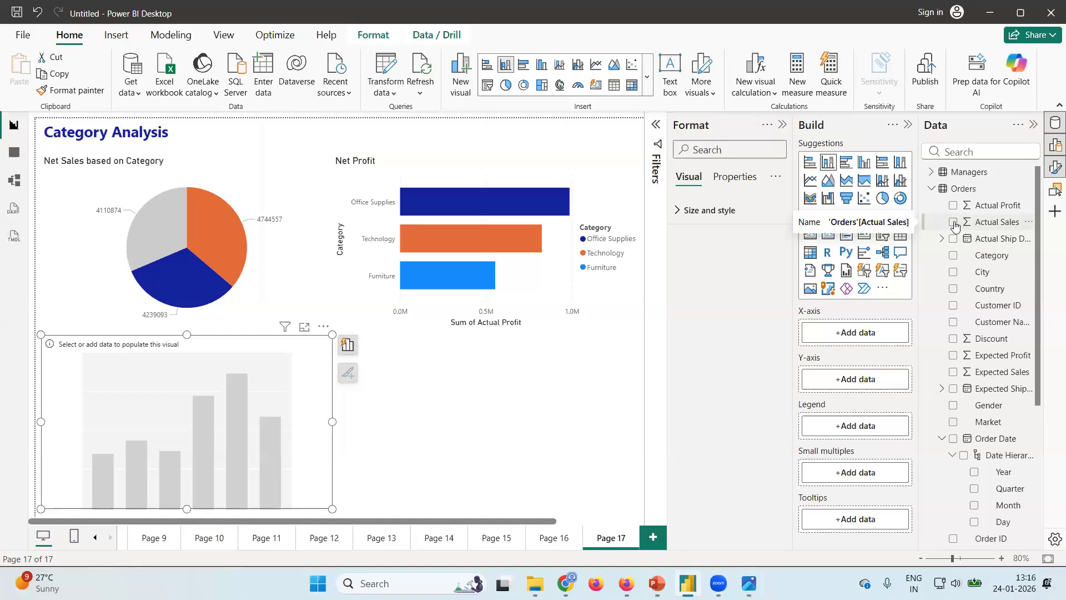
click(953, 222)
scroll(988, 302, down, 4)
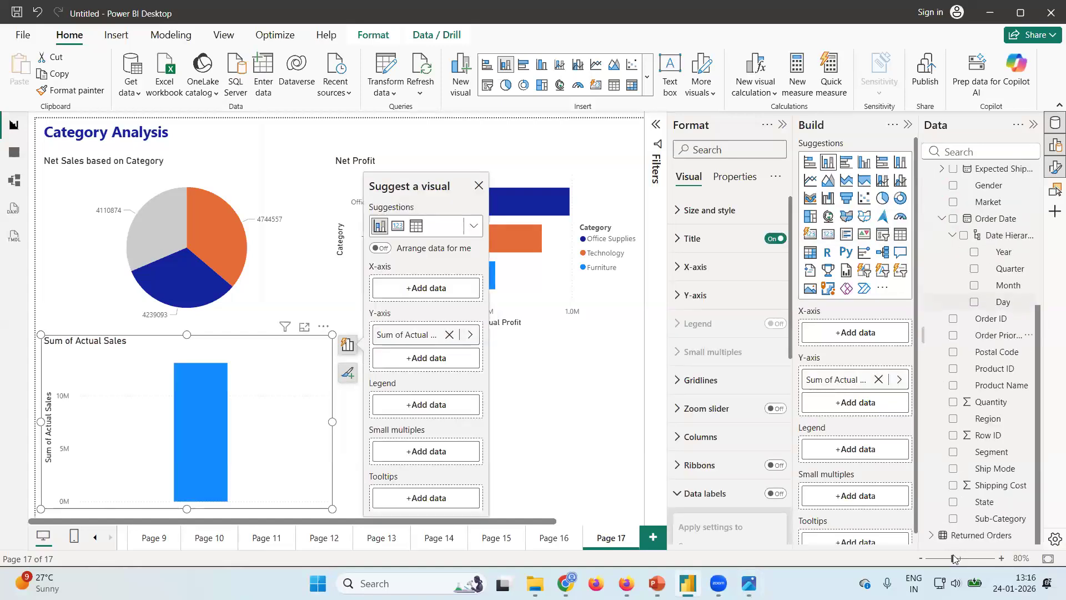
click(953, 519)
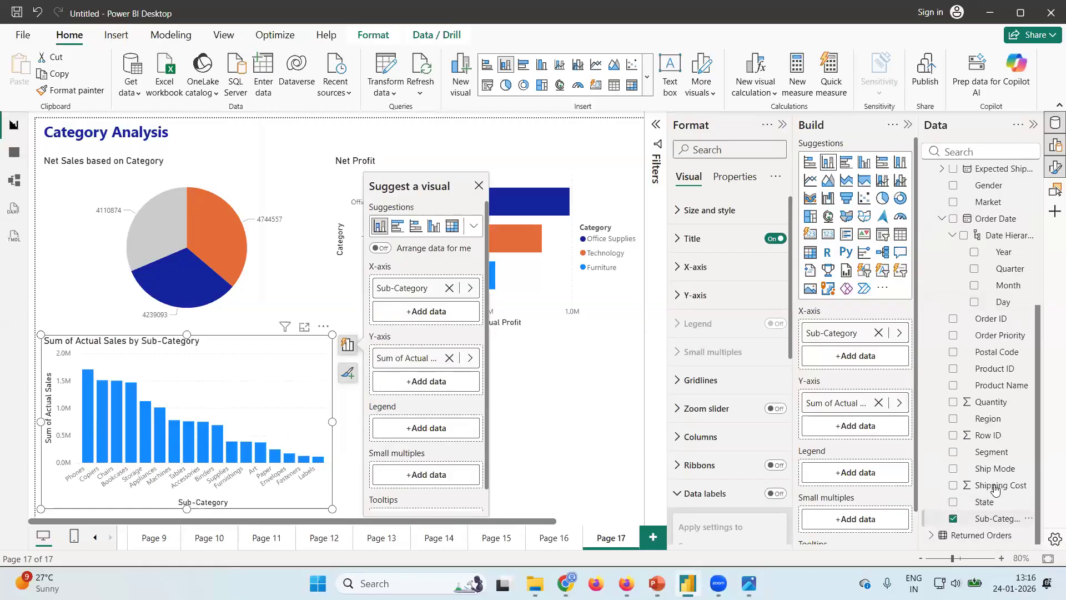
scroll(987, 204, up, 4)
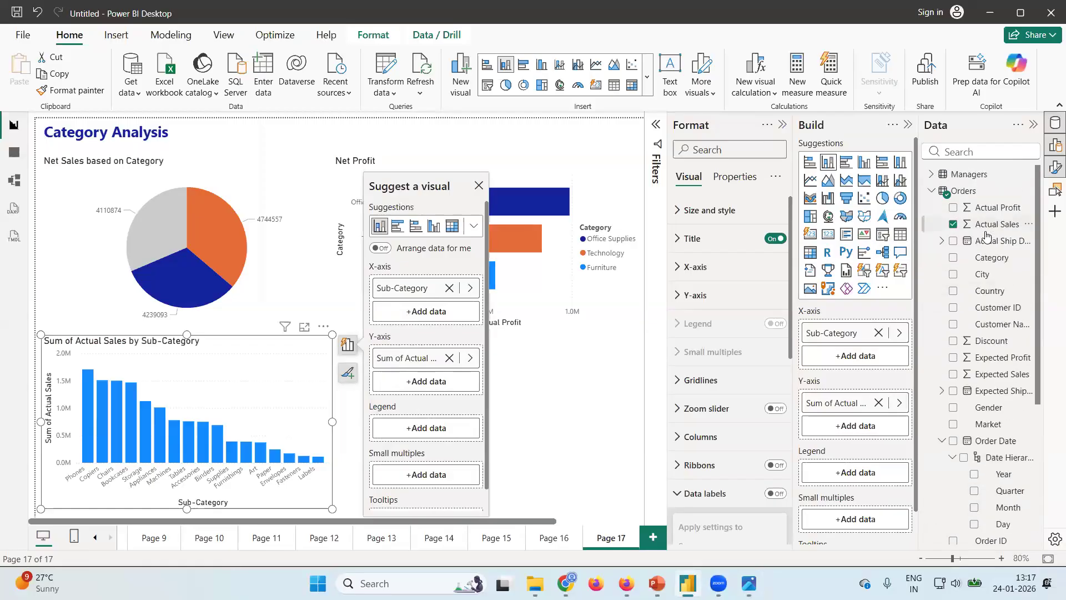
Compare the sub-category column chart's coloring and layout with the dashboard design image, and return to Power BI Desktop.
click(749, 583)
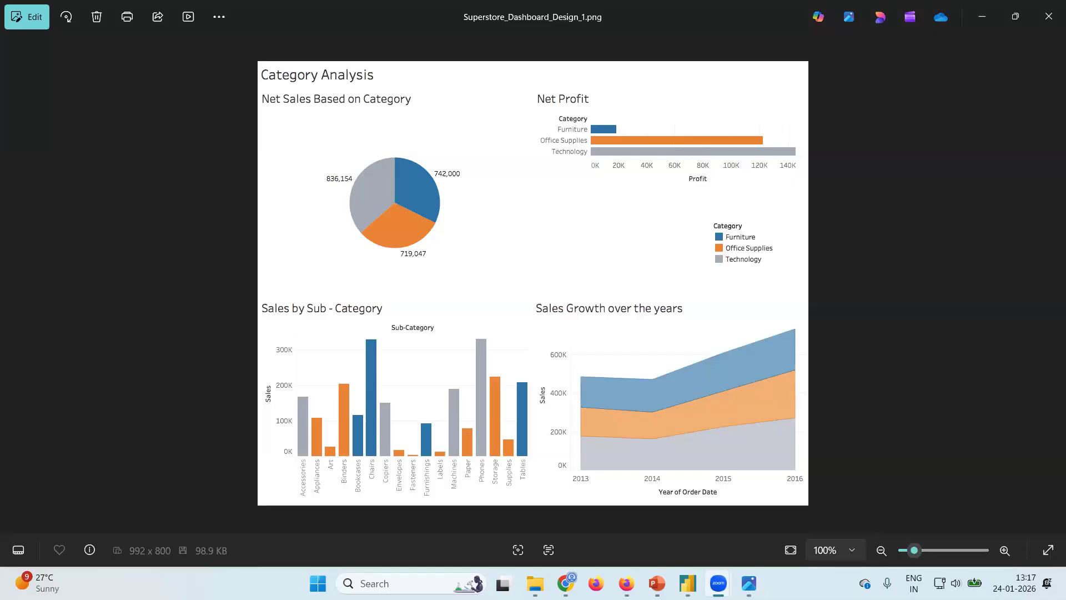
click(687, 583)
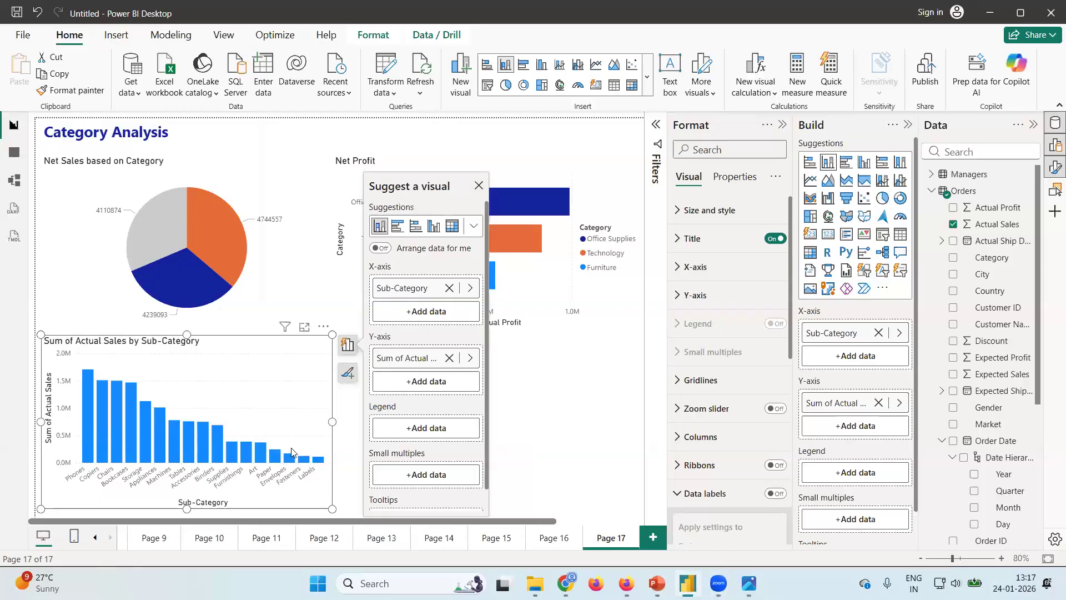
mouse_move(320, 461)
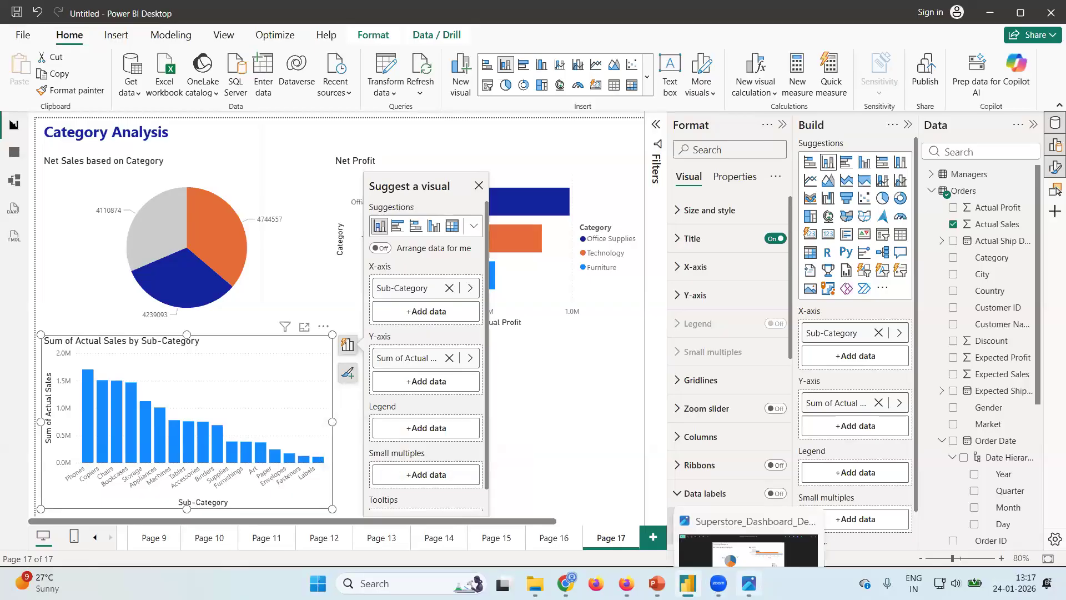
click(749, 583)
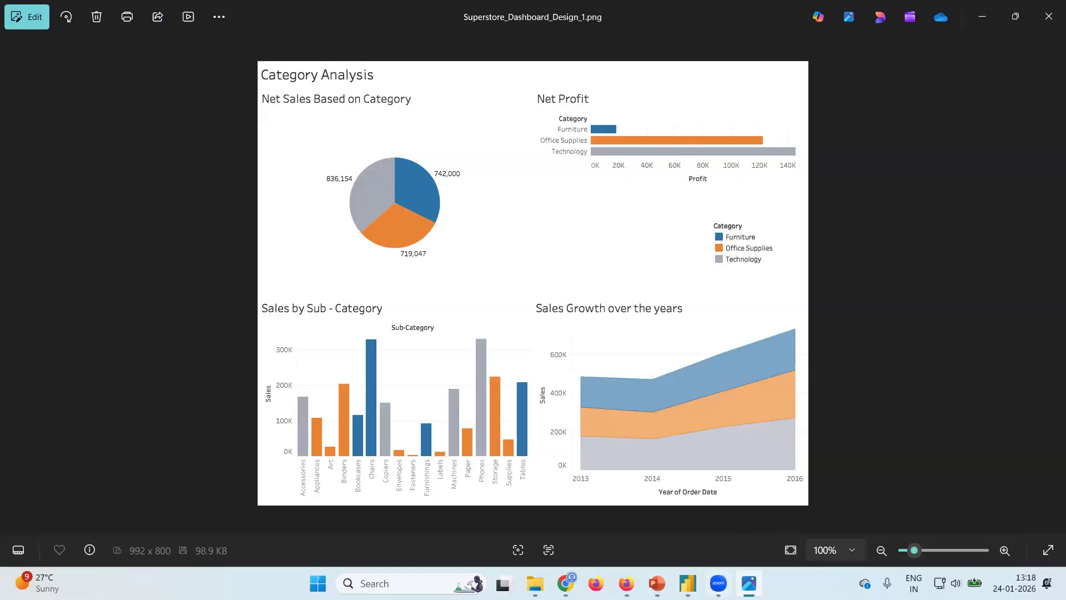
mouse_move(687, 583)
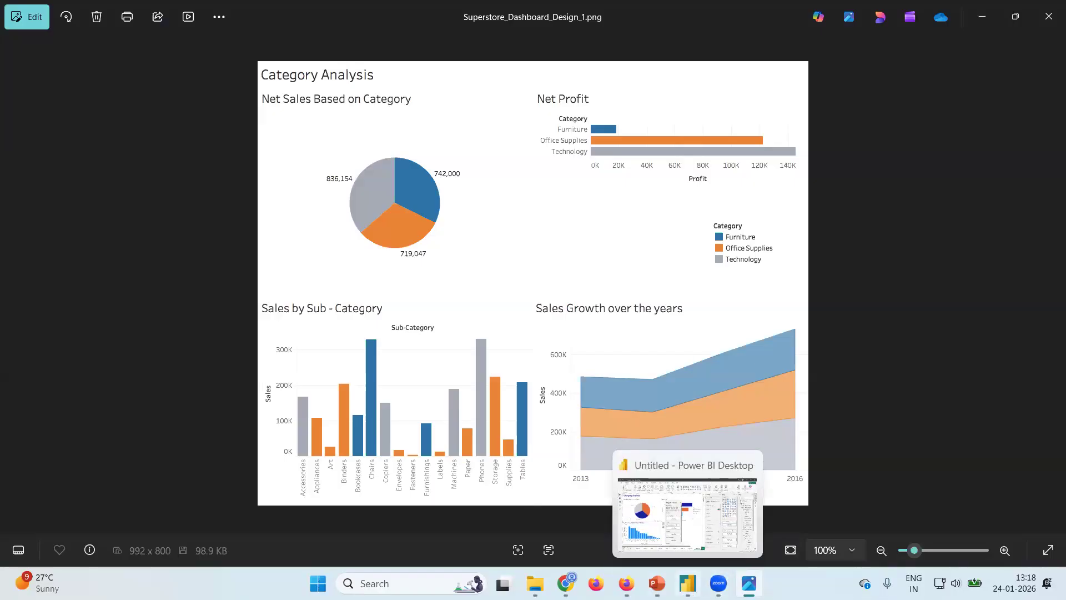
click(688, 583)
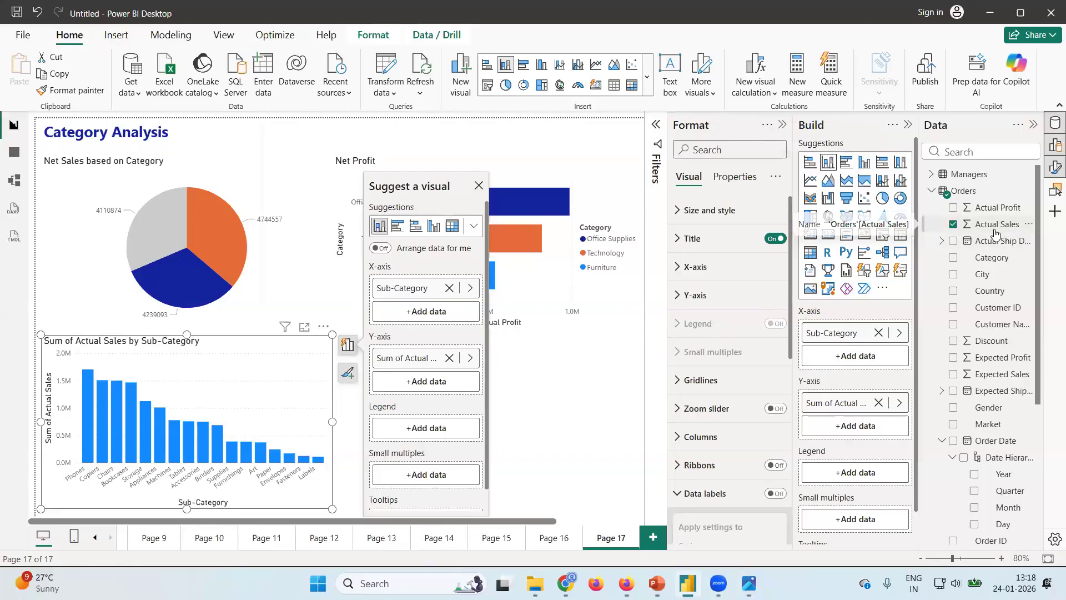
Use Category as the legend of the sub-category column chart and dismiss the visual suggestions.
scroll(986, 347, down, 4)
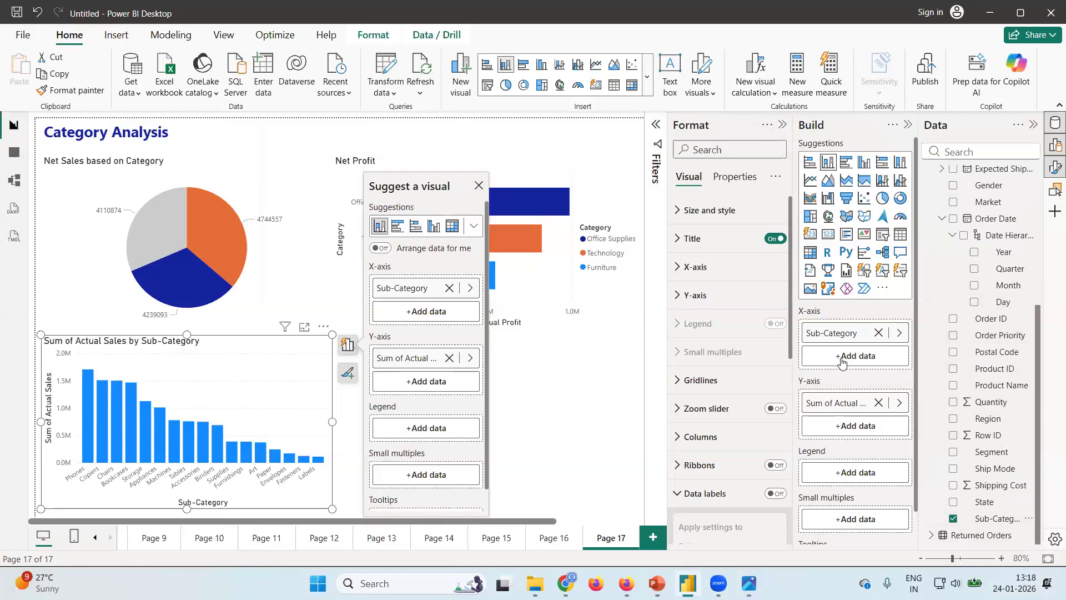
scroll(1014, 253, up, 2)
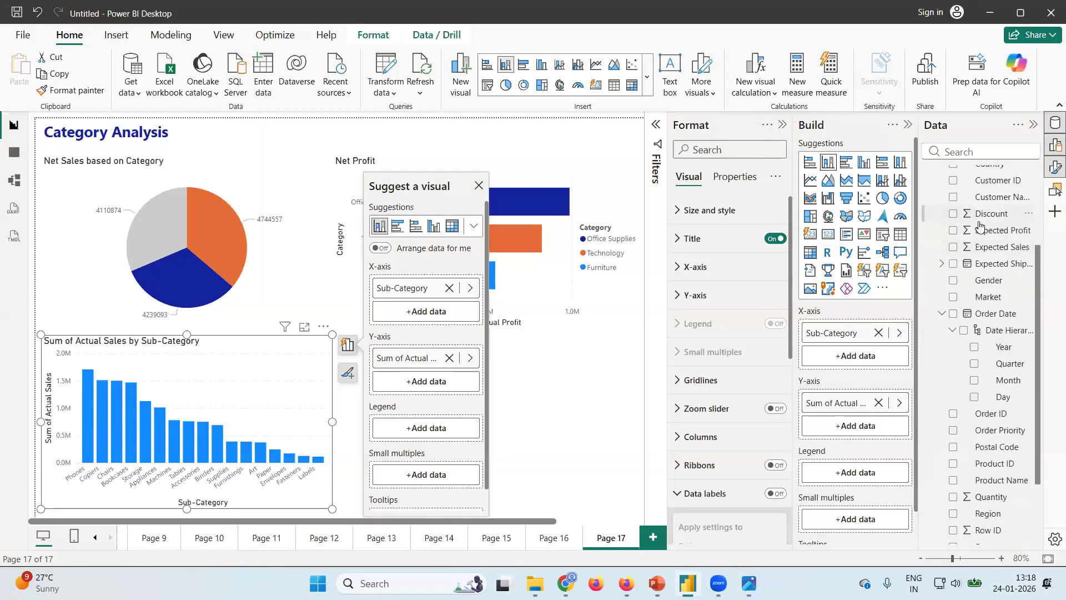
scroll(983, 224, up, 2)
drag(983, 223, 859, 474)
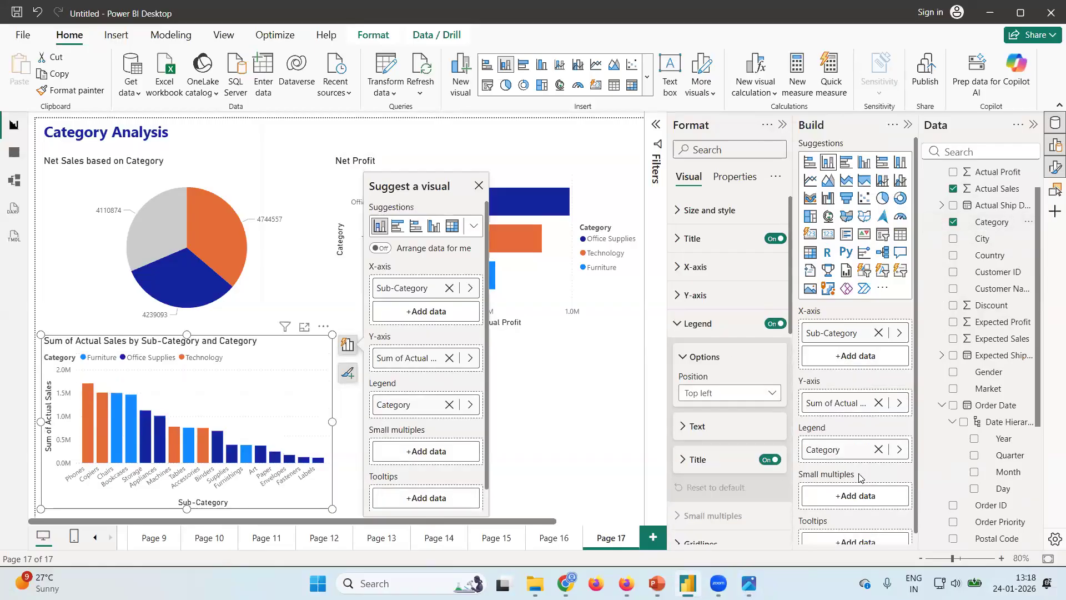
click(479, 185)
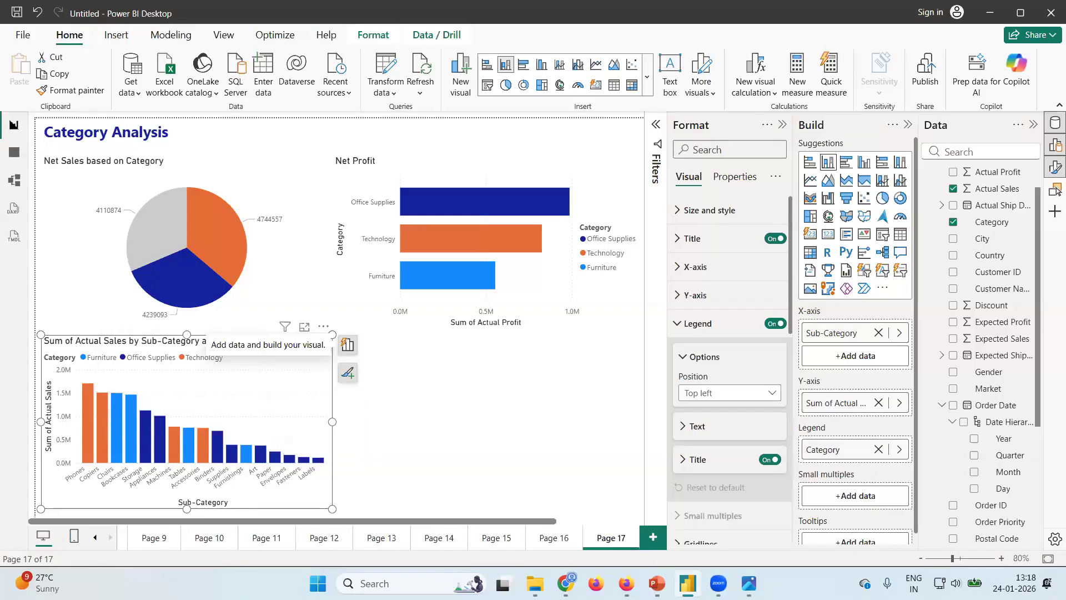
Check the bar order in the design image, then sort the sub-category column chart's axis by Sub-Category ascending in Power BI Desktop and deselect it.
click(749, 582)
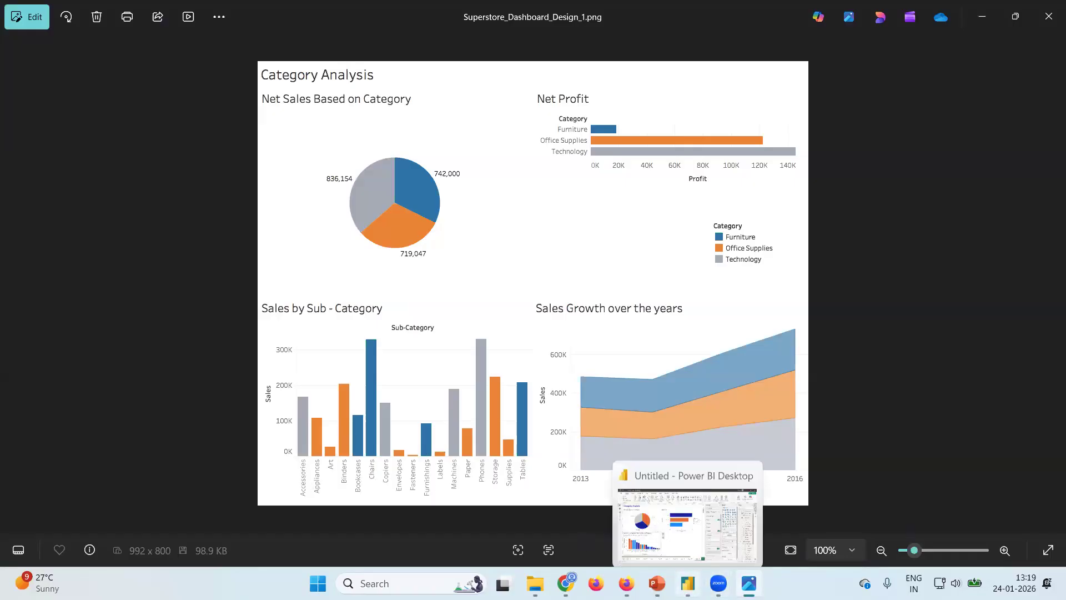
click(687, 583)
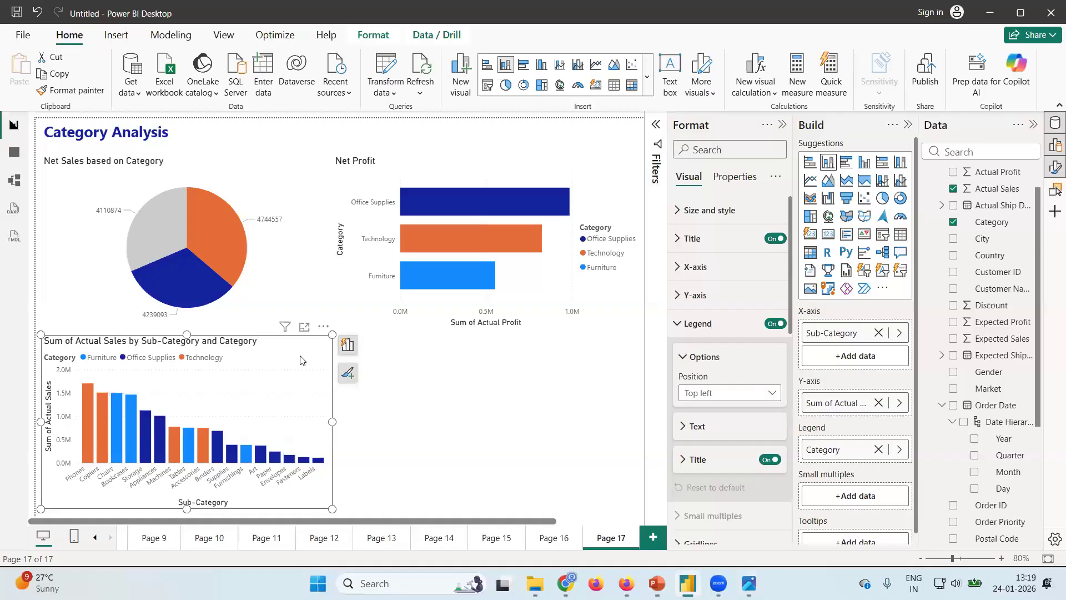
click(323, 327)
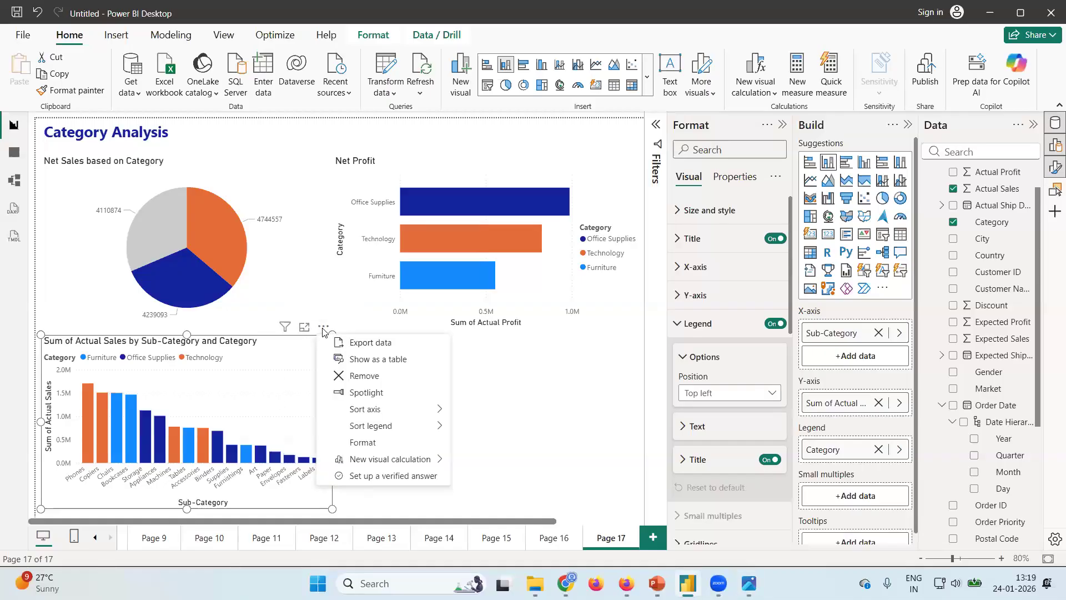
mouse_move(384, 414)
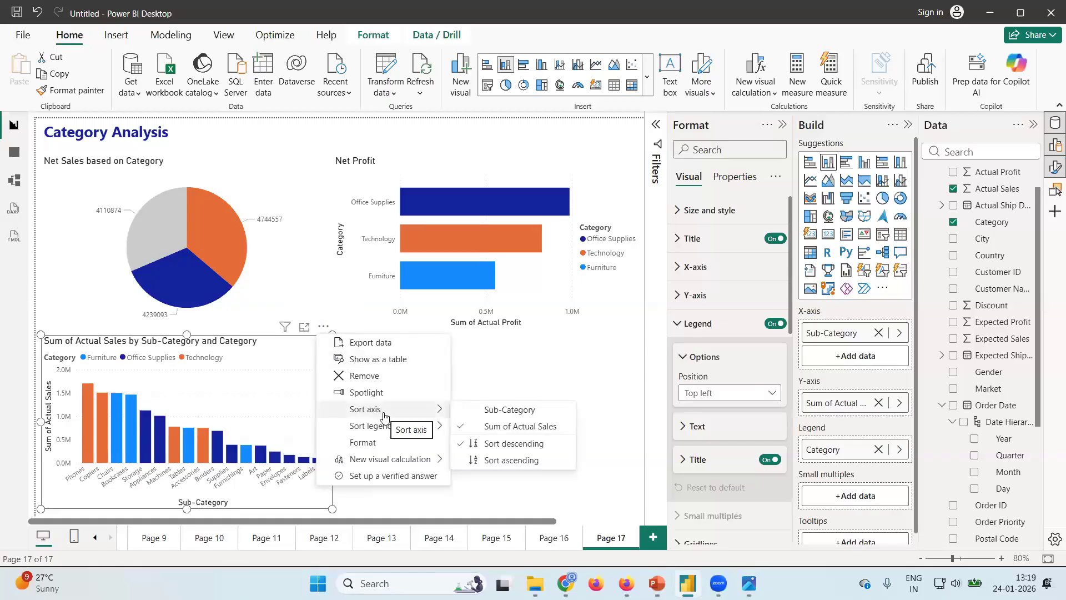
click(489, 411)
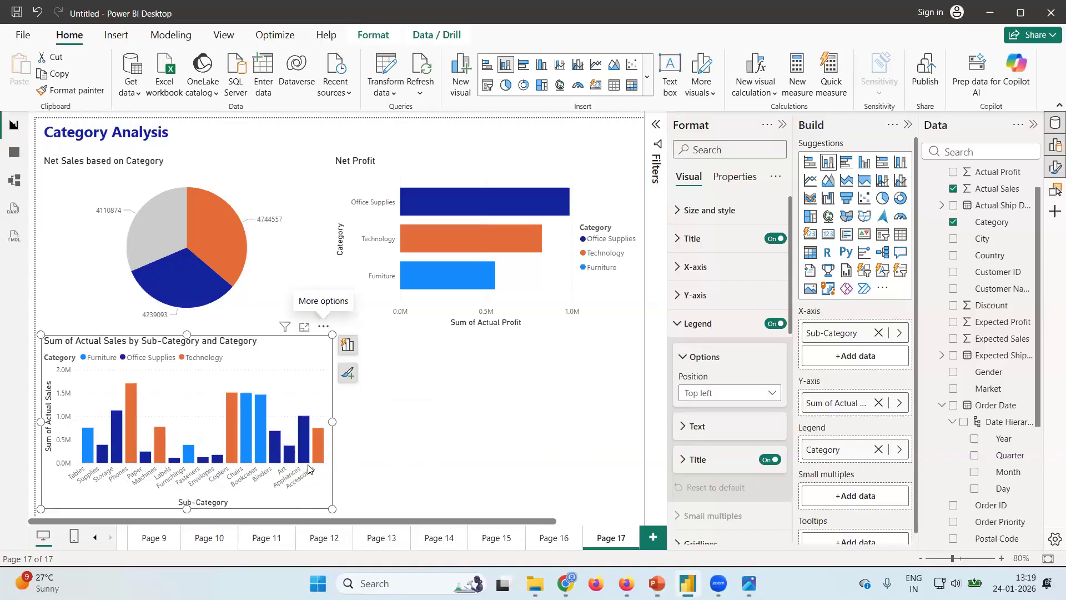
click(323, 328)
mouse_move(430, 410)
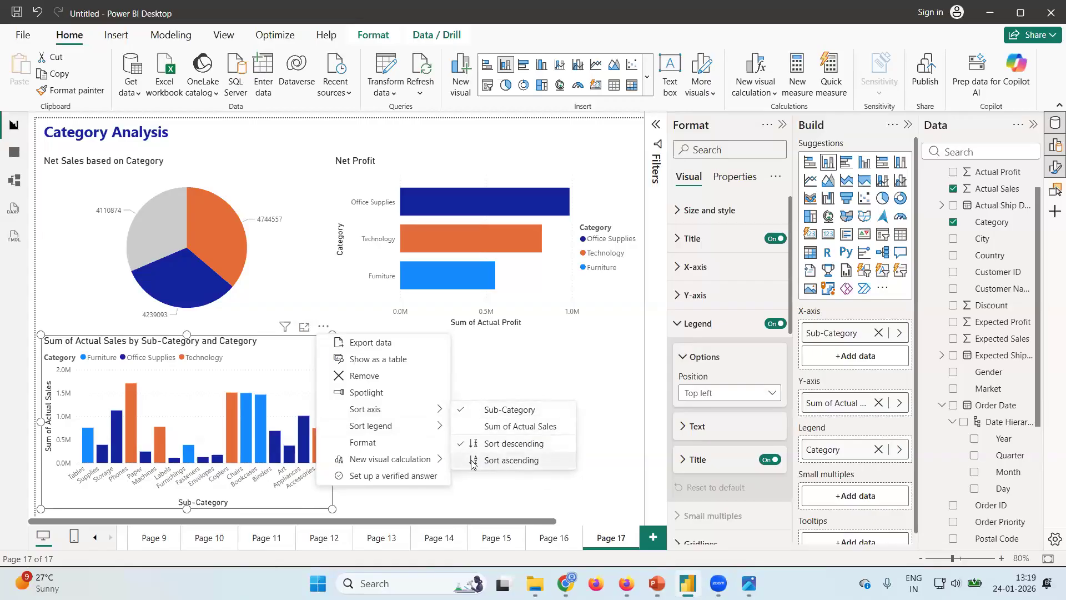
click(511, 460)
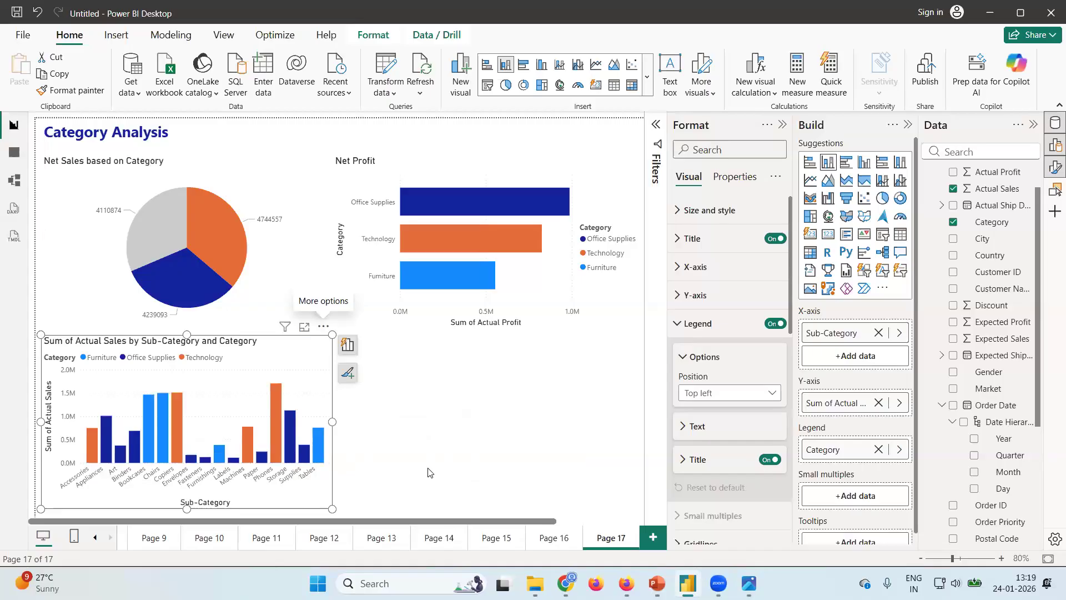
click(339, 428)
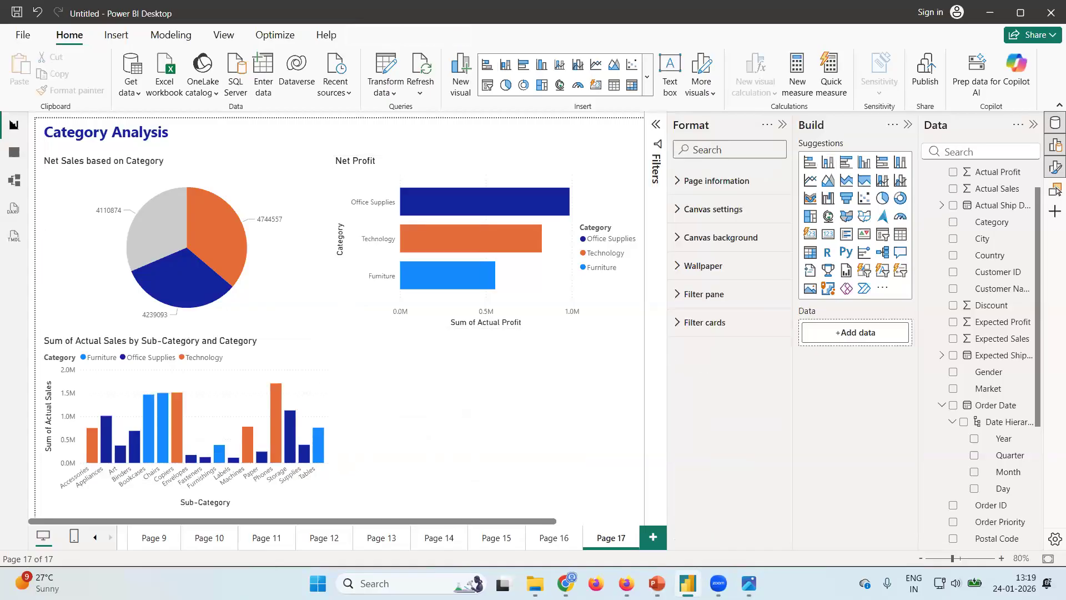
Check the Sales Growth over the years chart in the design image and add a stacked area chart below the Net Profit chart.
click(749, 583)
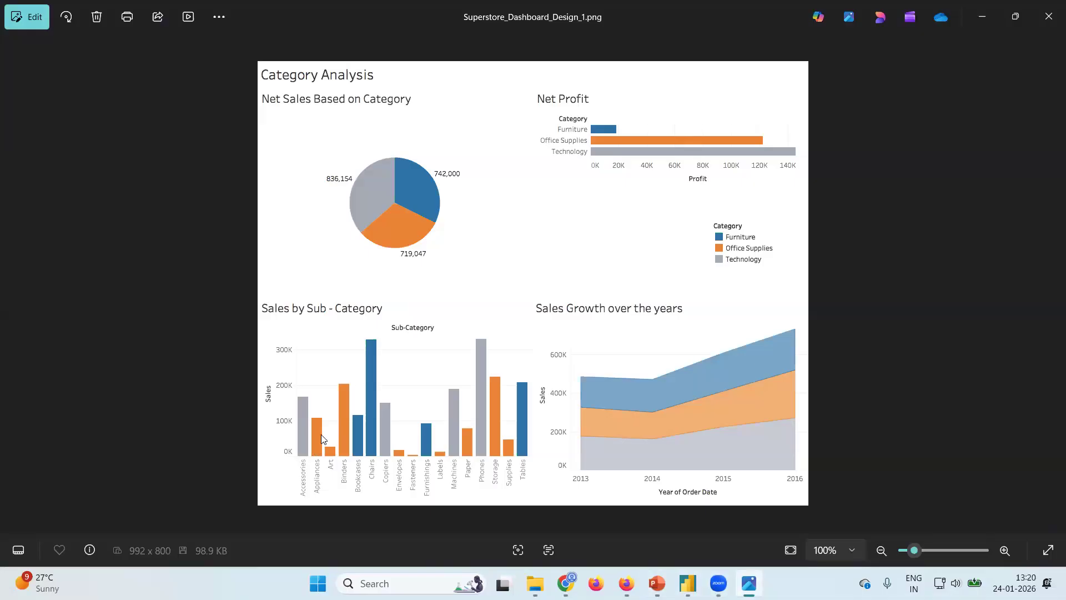
key(alt+Tab)
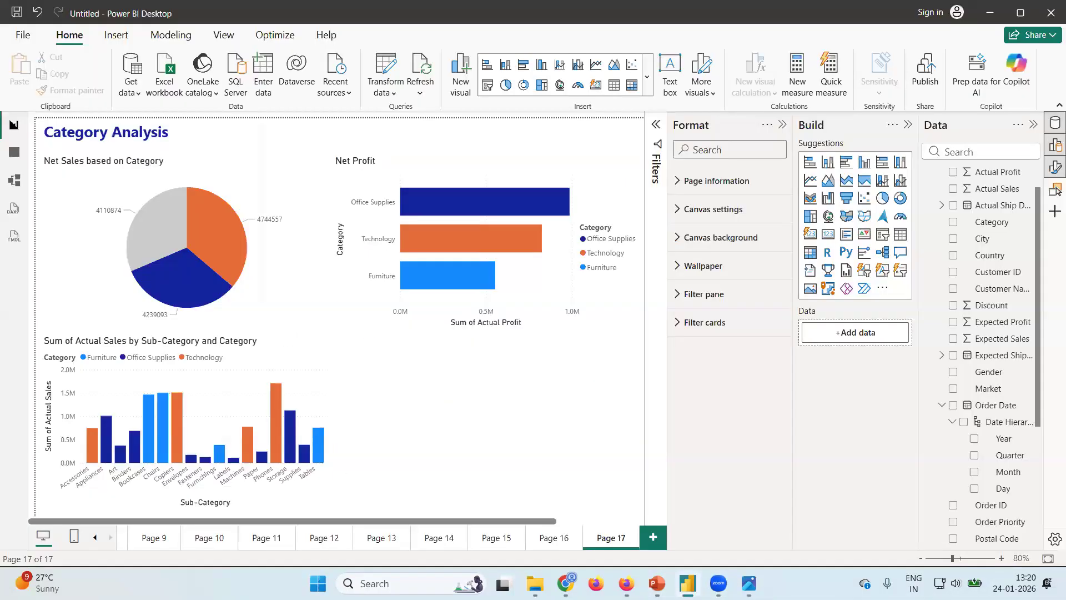
key(alt+Tab)
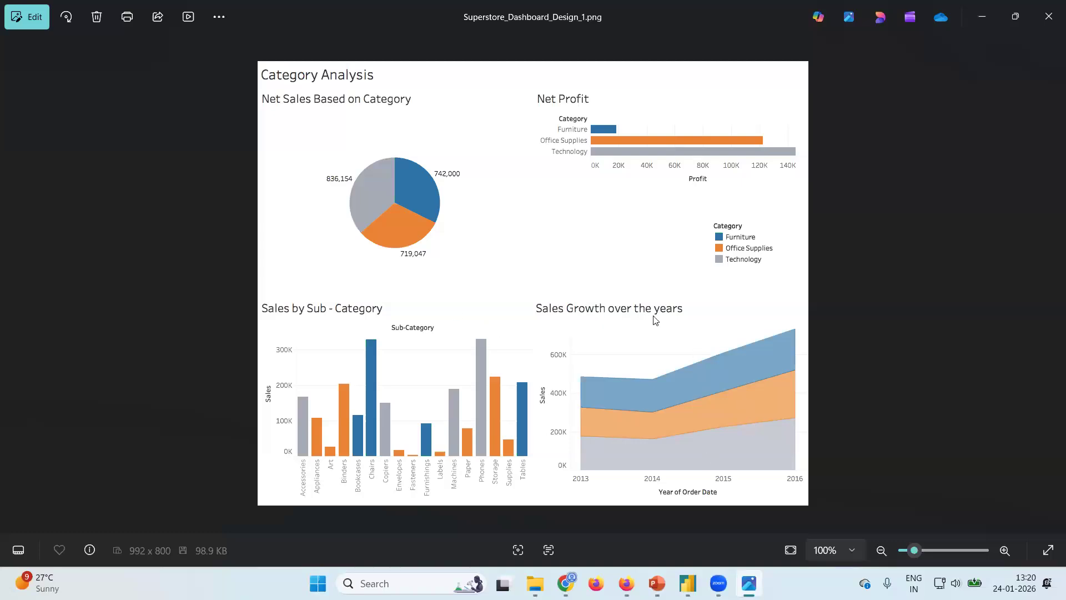
click(687, 583)
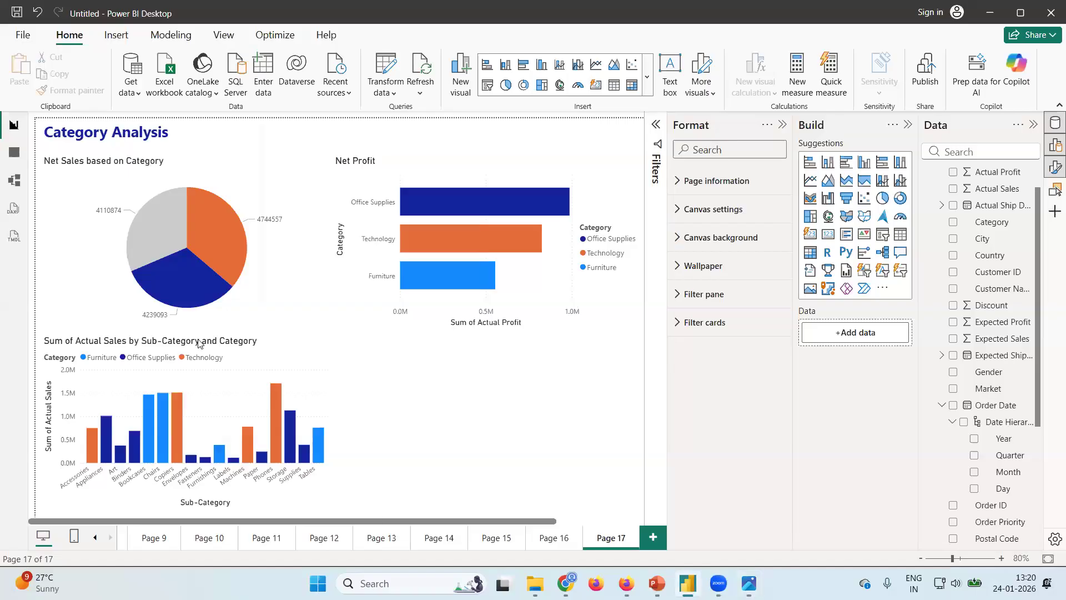
click(847, 182)
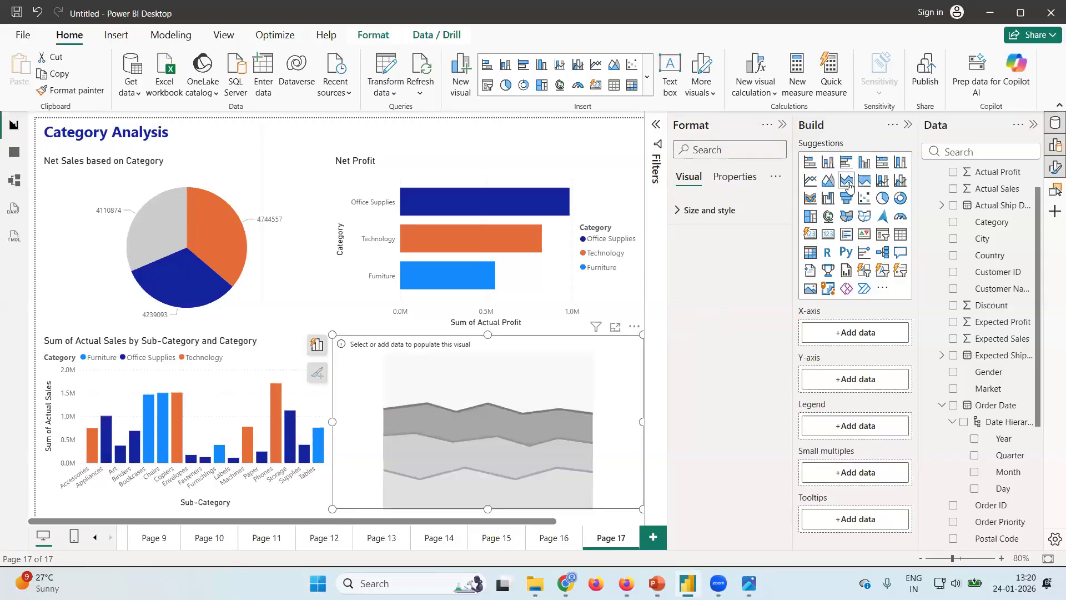
Plot Actual Sales by Order Date Year in the area chart with Category as legend, and dismiss the visual suggestions.
click(954, 190)
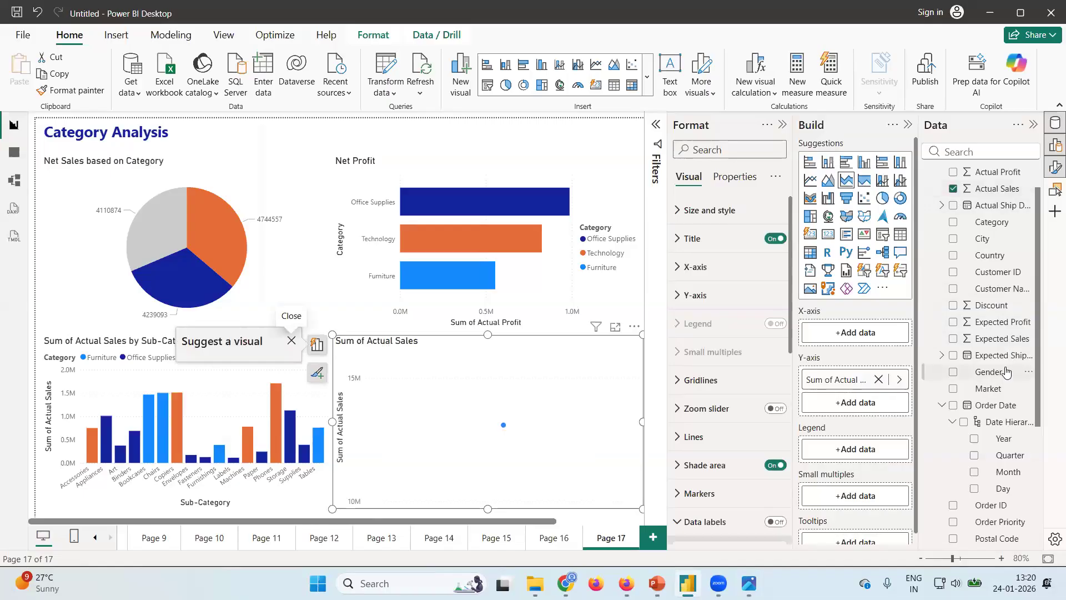
scroll(977, 278, down, 4)
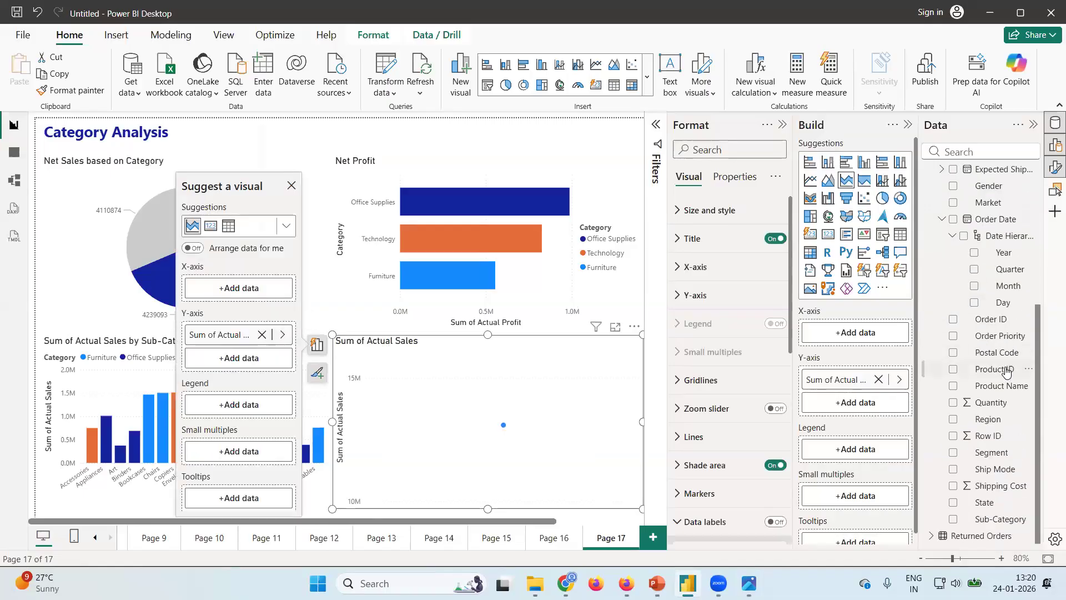
click(974, 253)
scroll(969, 250, up, 4)
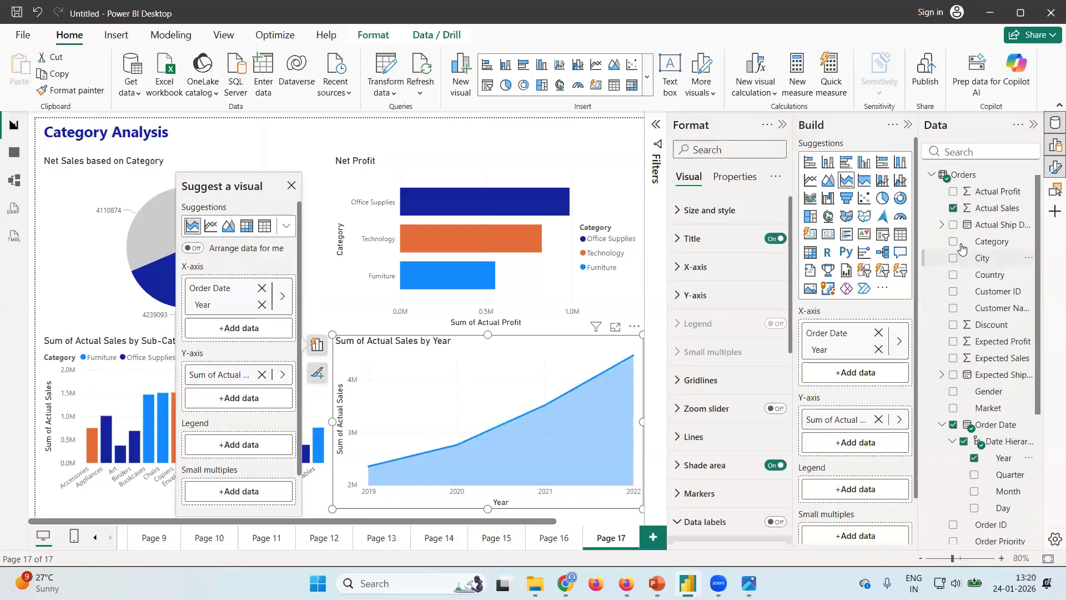
click(954, 241)
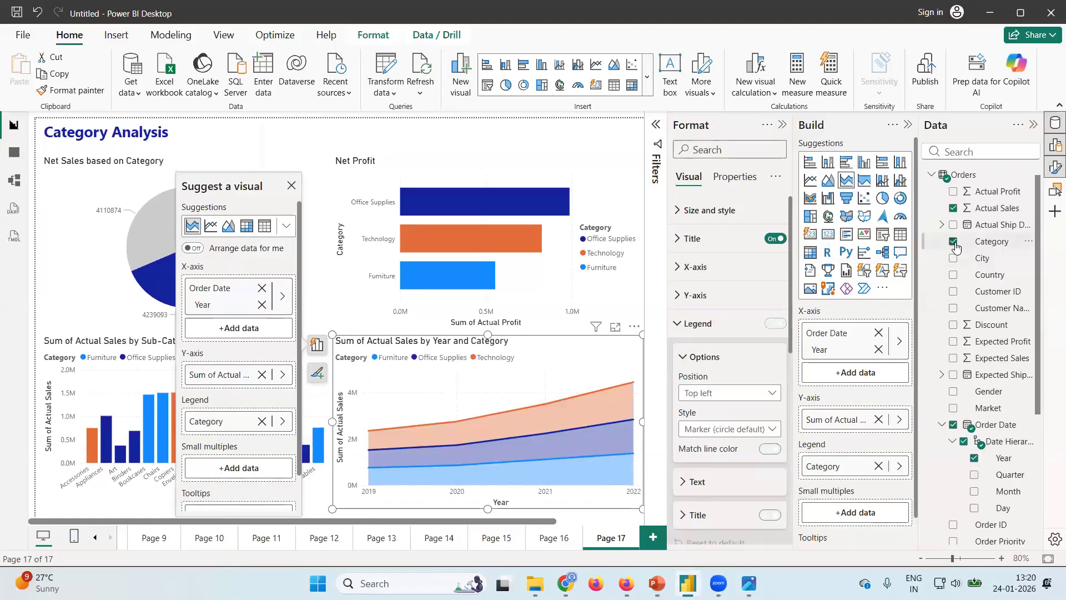
click(635, 293)
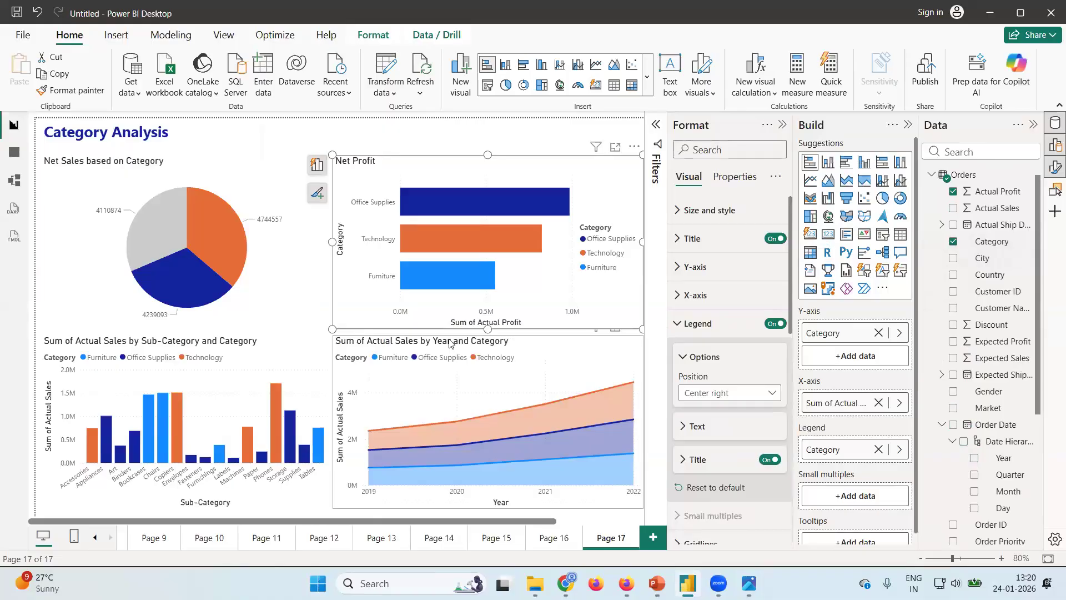
Change the area chart's title to "Sales growth over the year".
click(449, 344)
click(694, 239)
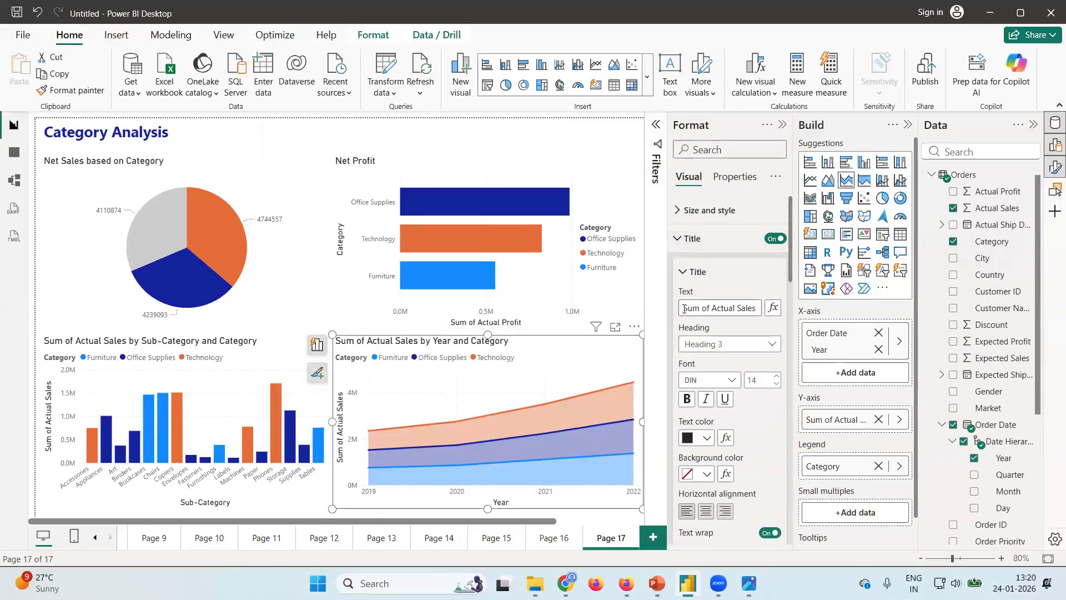
drag(721, 308, 802, 310)
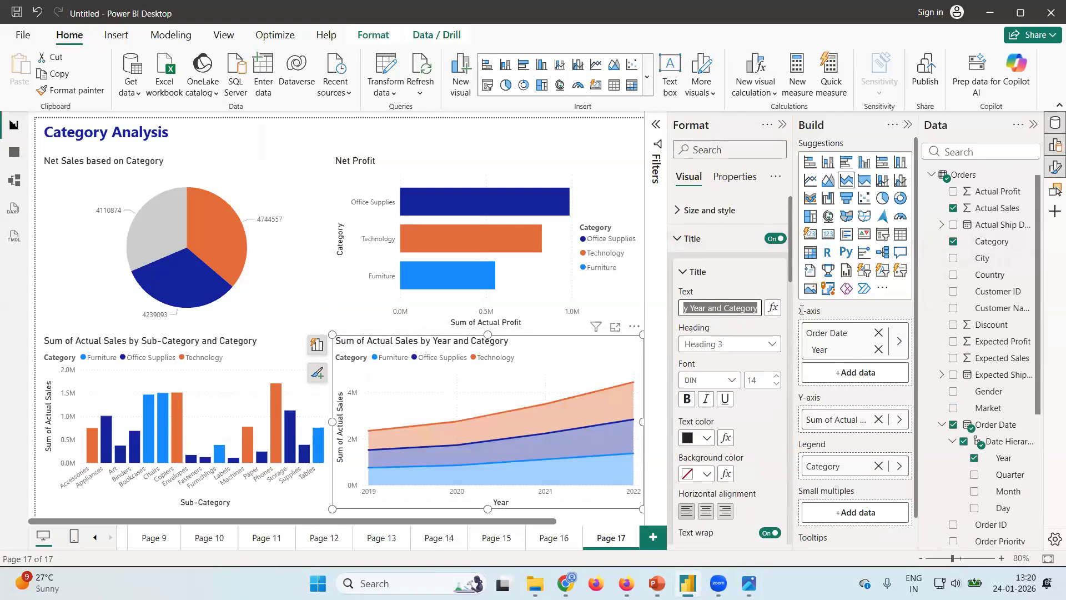
text(Sales growth o)
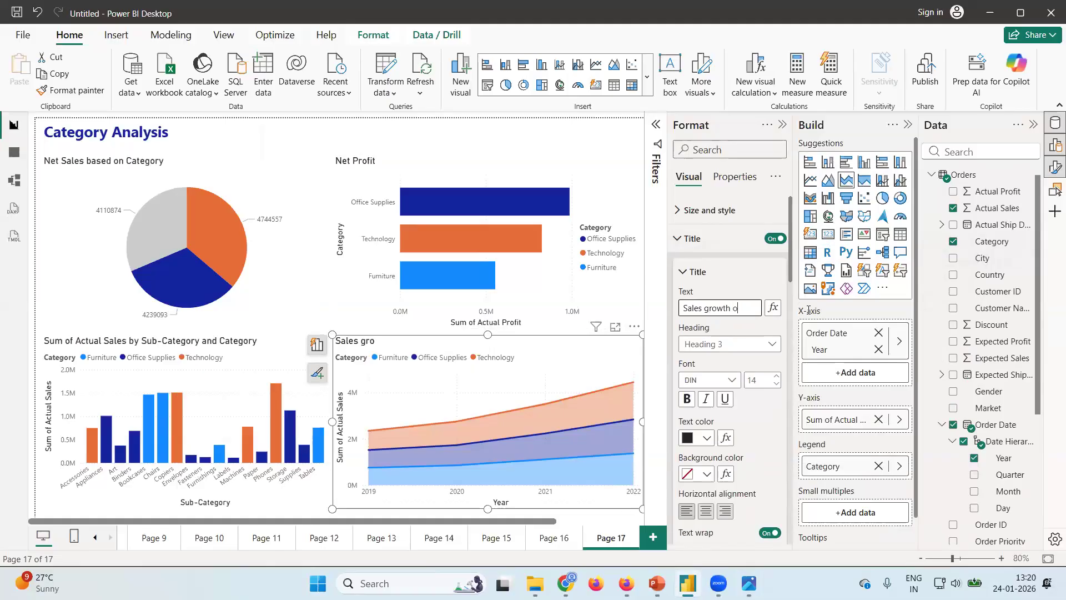
text(ver the year)
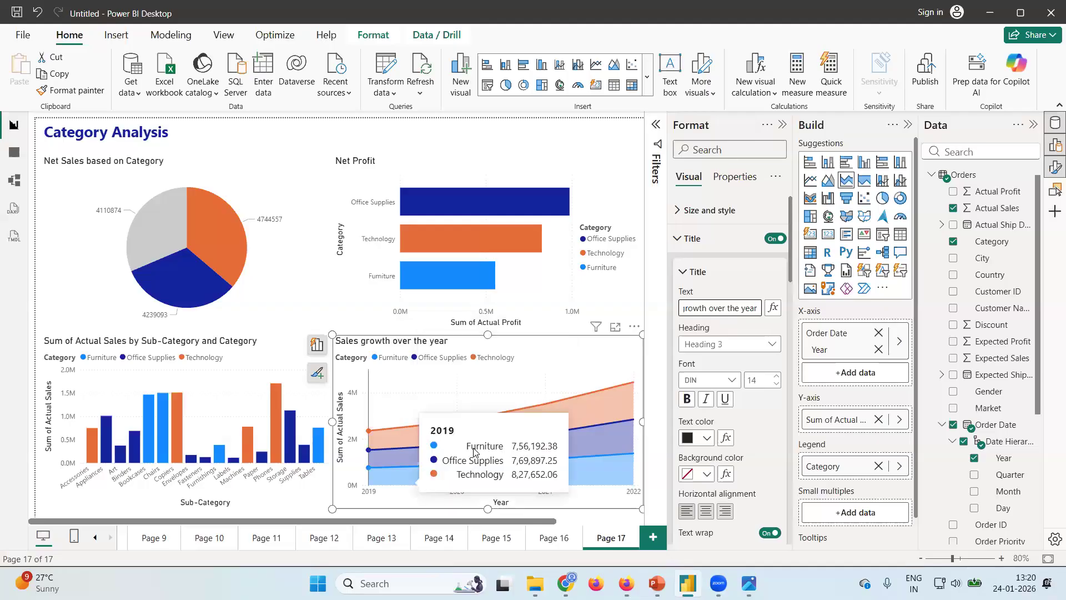
Compare the area chart with the design image and turn off its legend in Power BI Desktop.
mouse_move(749, 583)
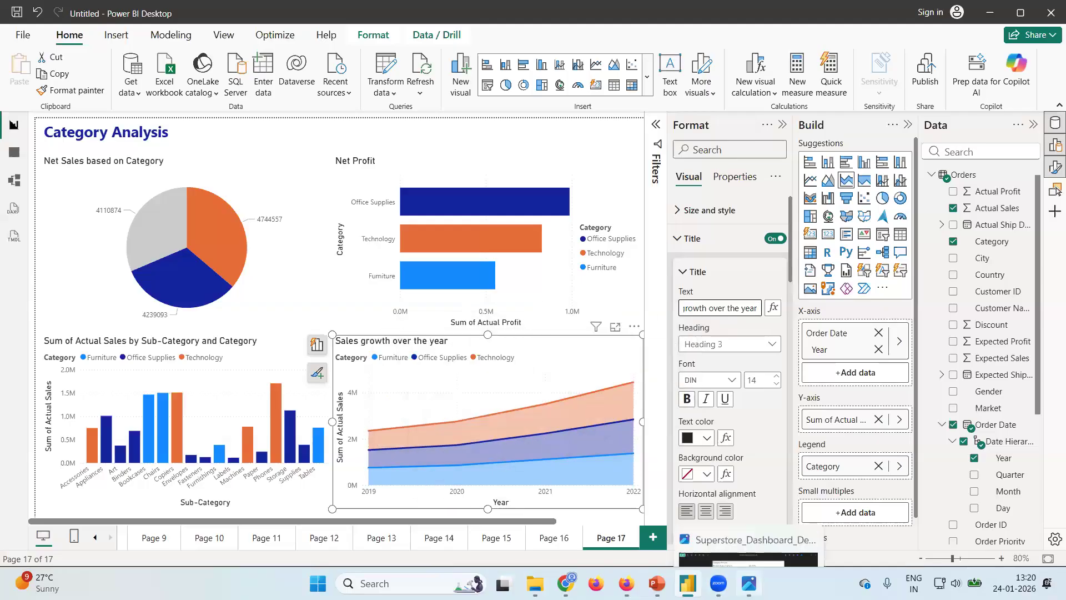
click(698, 524)
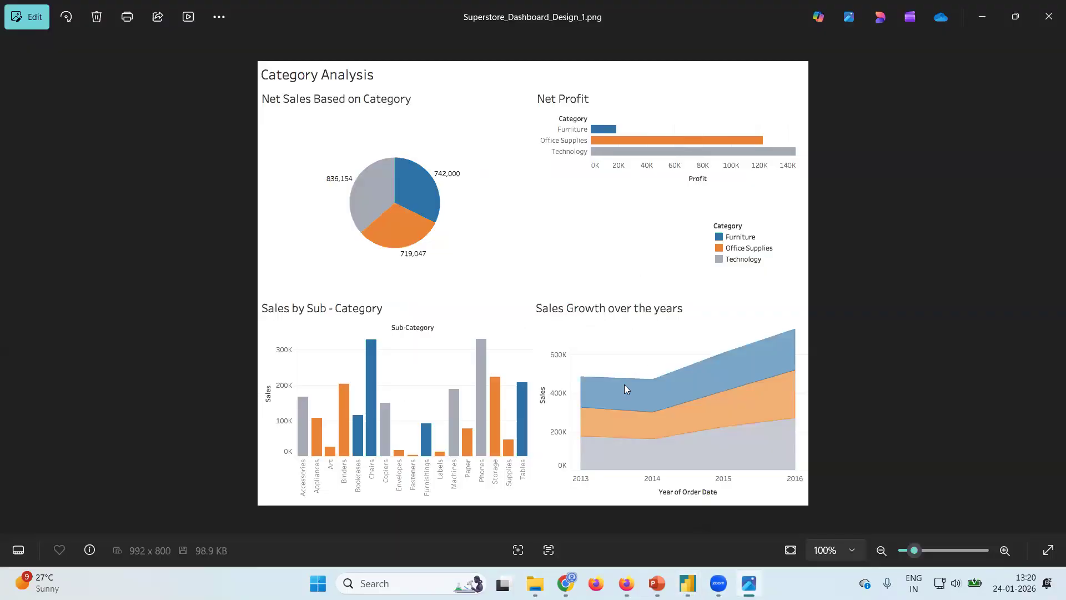
click(688, 583)
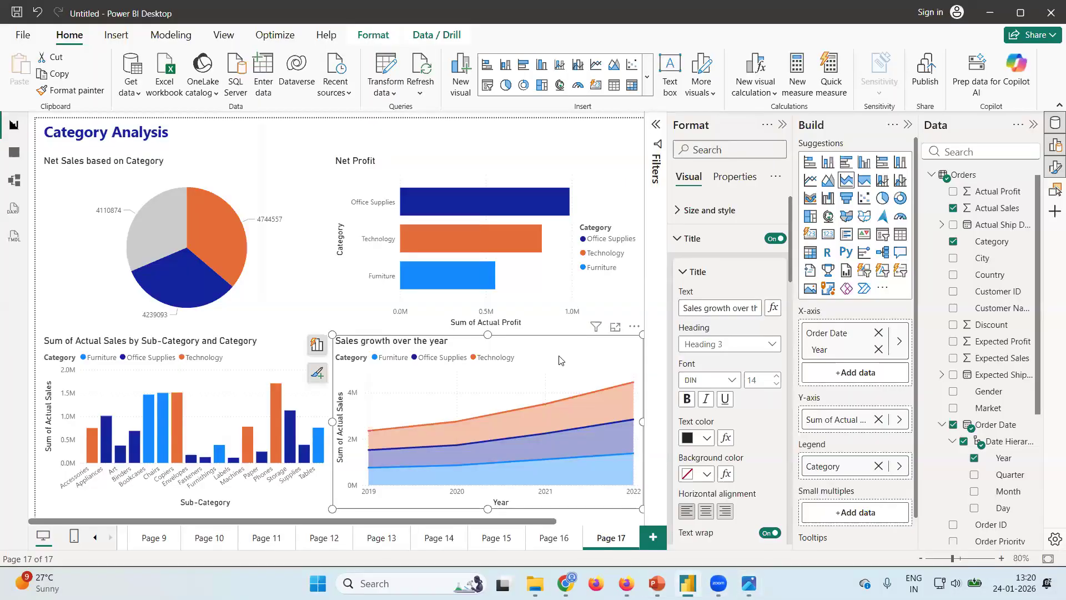
click(673, 239)
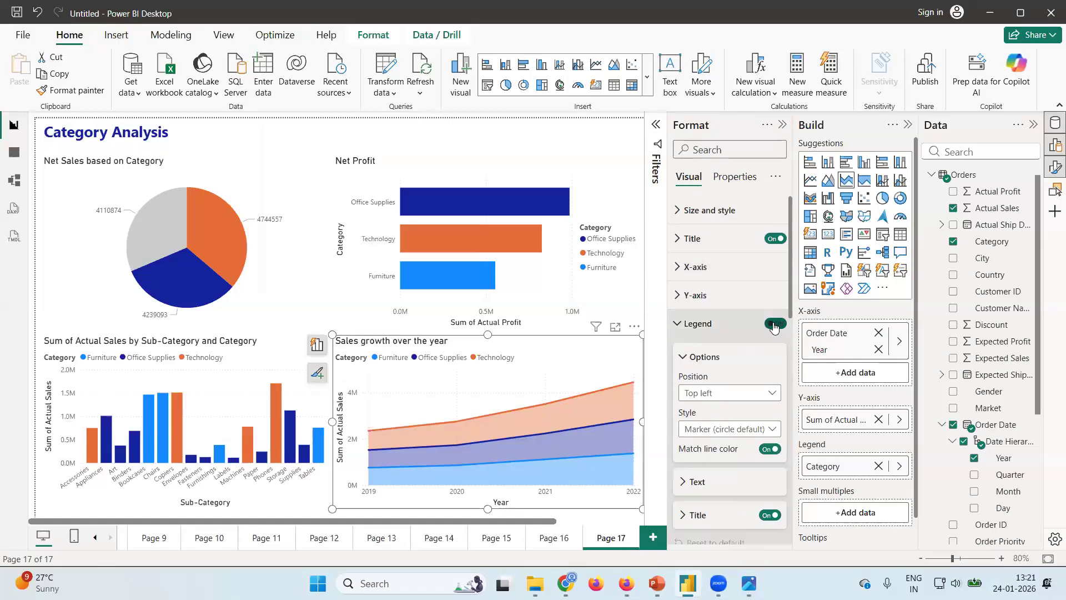
click(775, 325)
Check the sub-category column chart against the design image and turn off its legend.
click(214, 376)
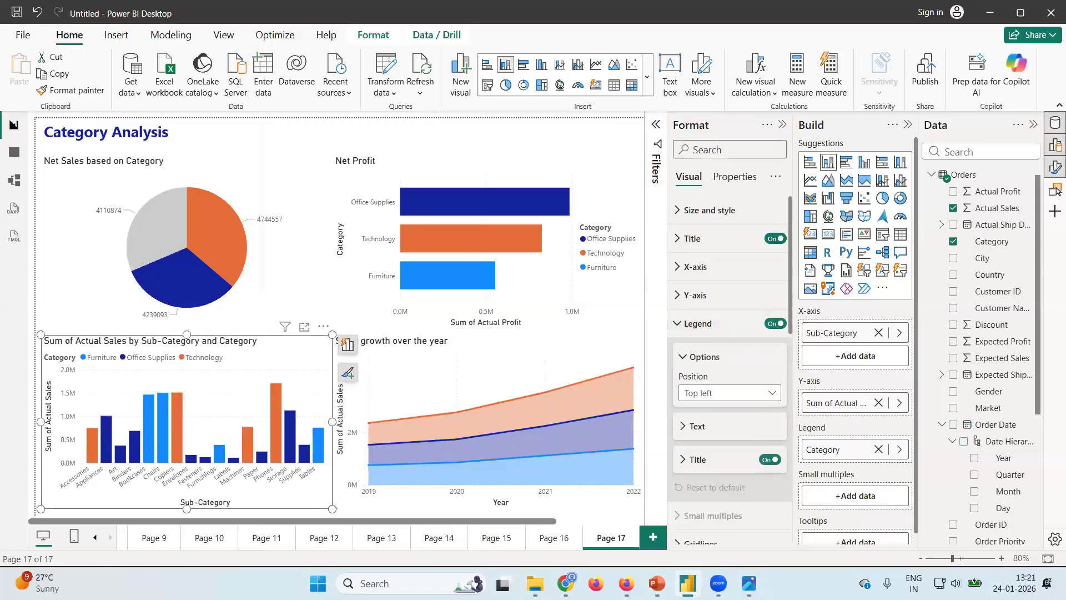
click(749, 583)
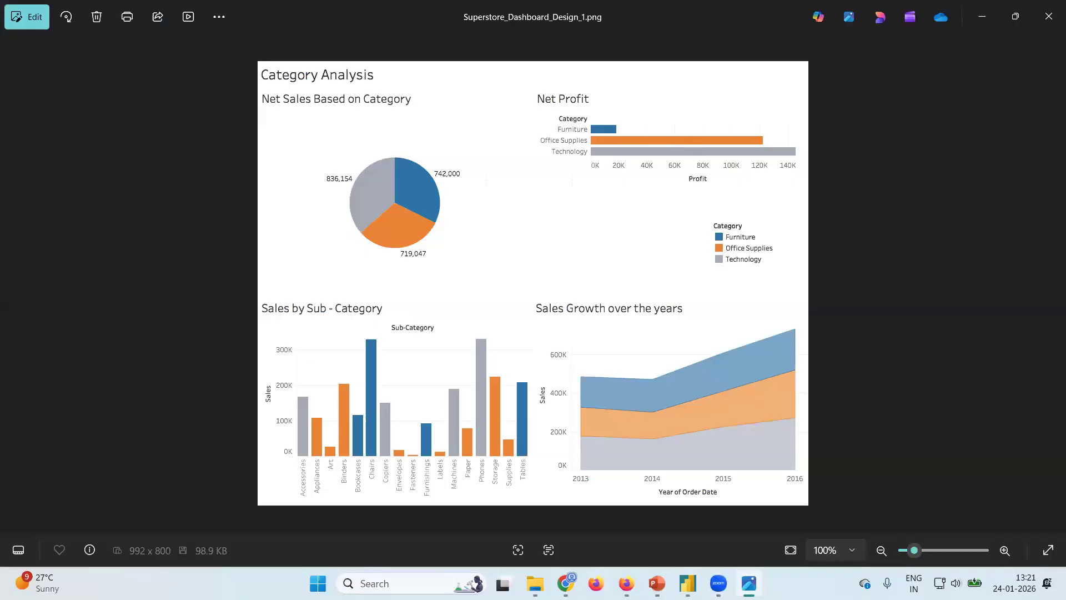
key(alt+Tab)
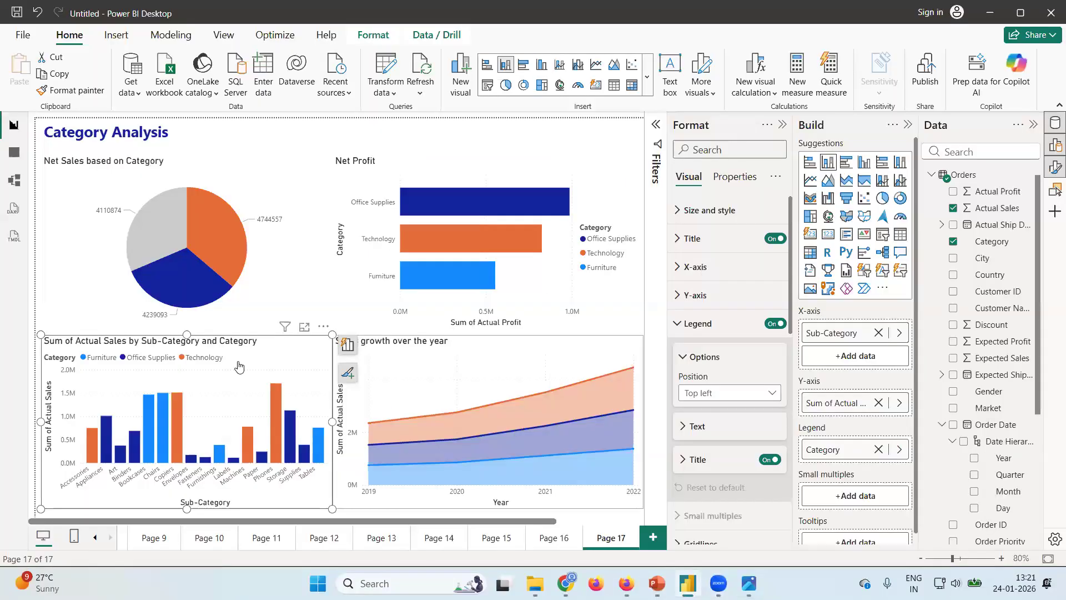
click(774, 323)
Change the sub-category column chart's title to "Sales by Sub-Category", checking the wording against the design image.
click(692, 238)
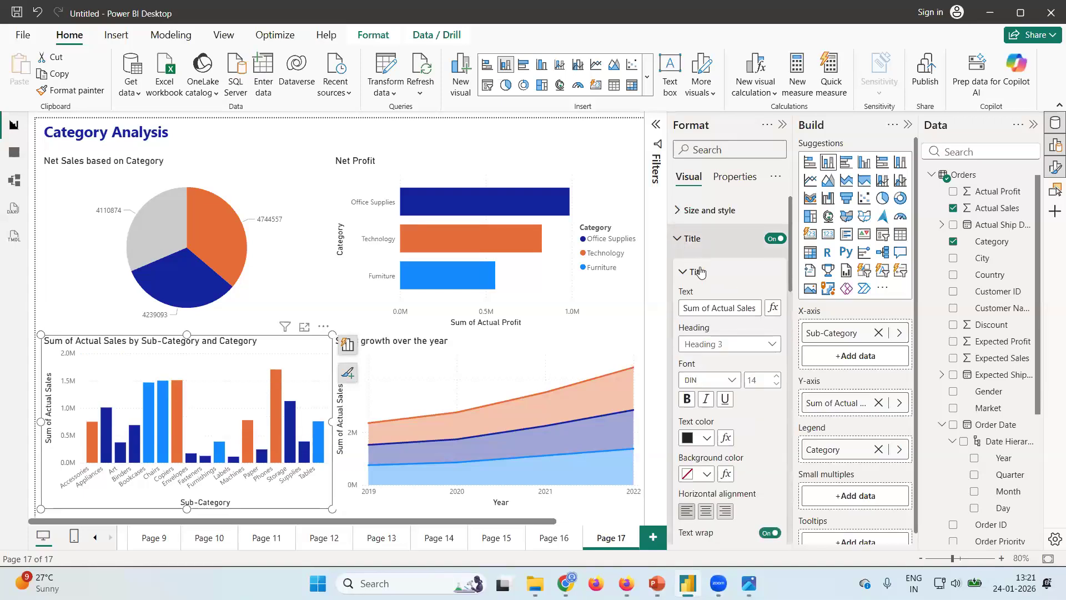
drag(685, 308, 831, 313)
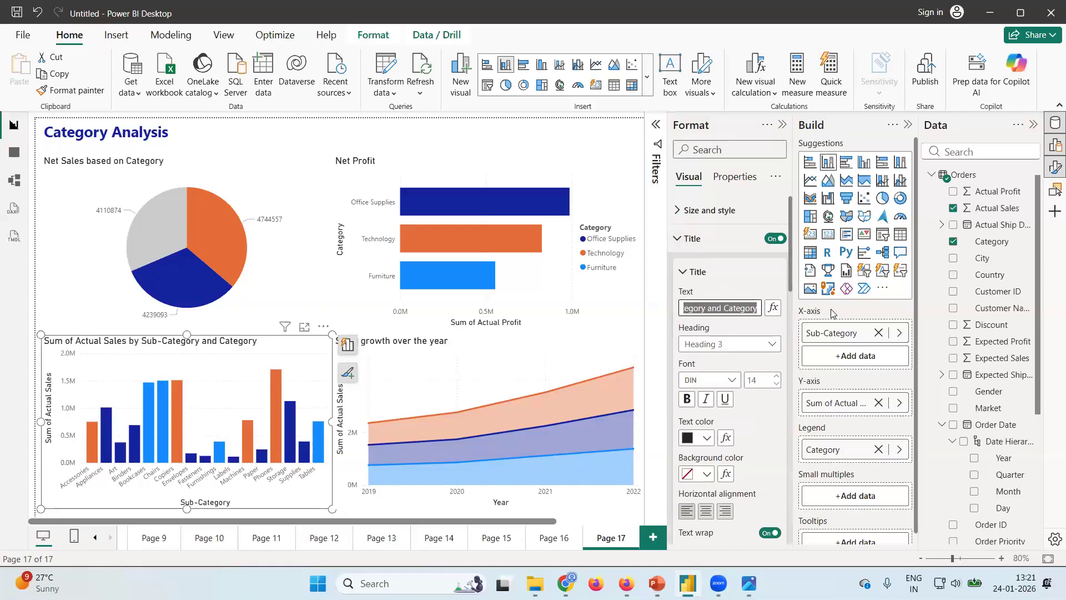
text(Sub)
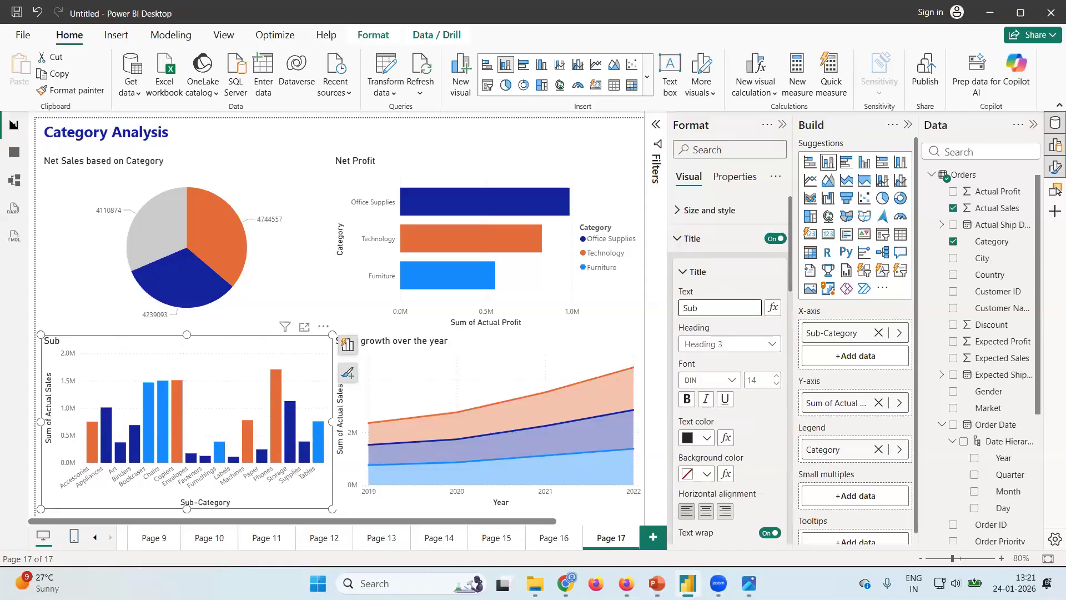
click(749, 583)
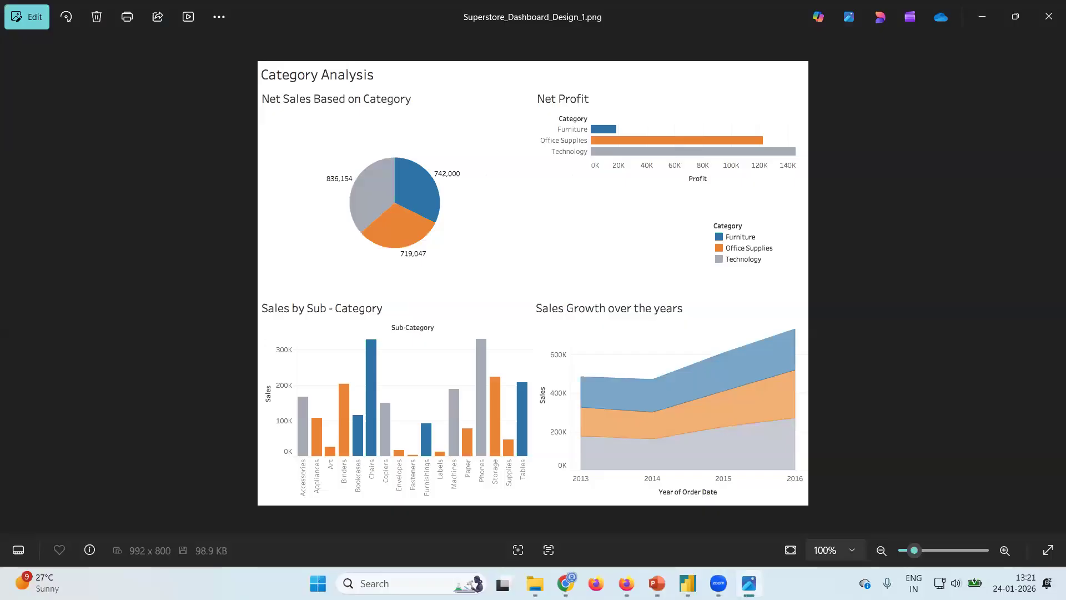
click(688, 583)
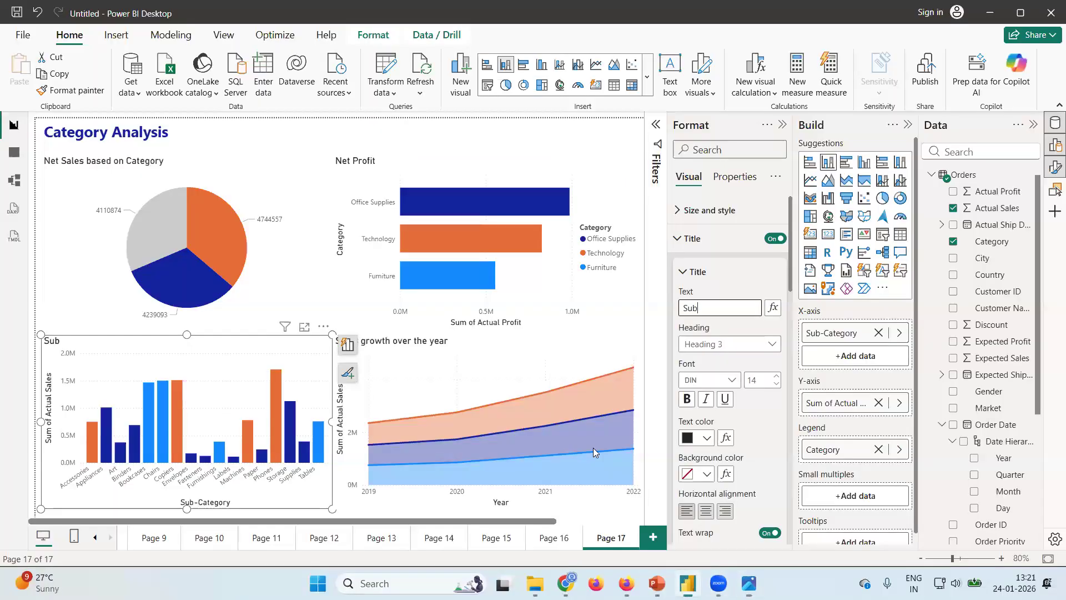
click(684, 314)
text(Sales by)
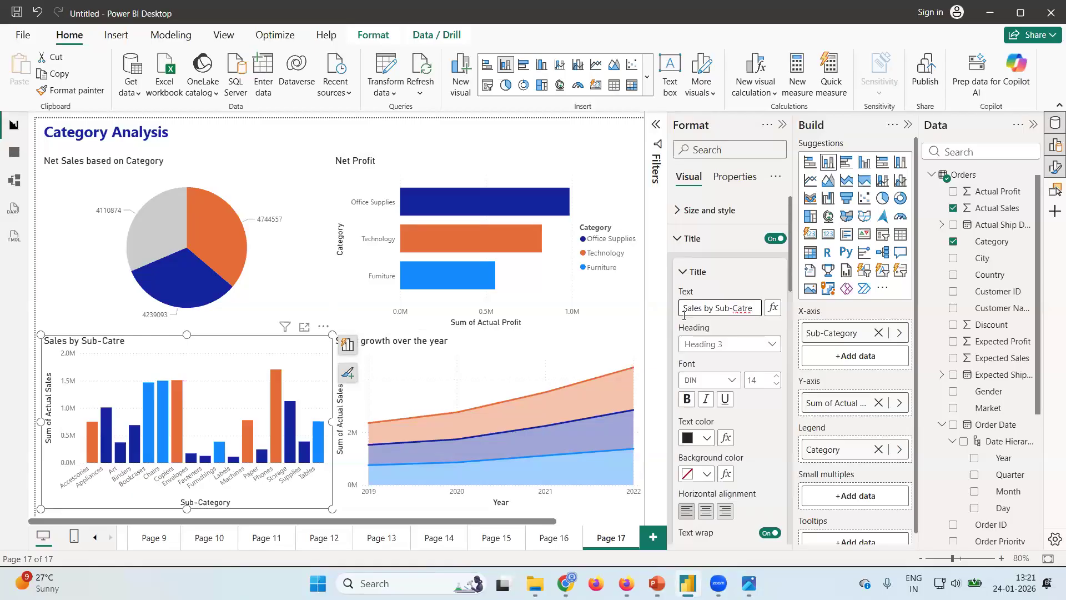
text(gory)
Compare the dashboard with the Superstore design image and return to Power BI Desktop.
mouse_move(749, 583)
click(748, 513)
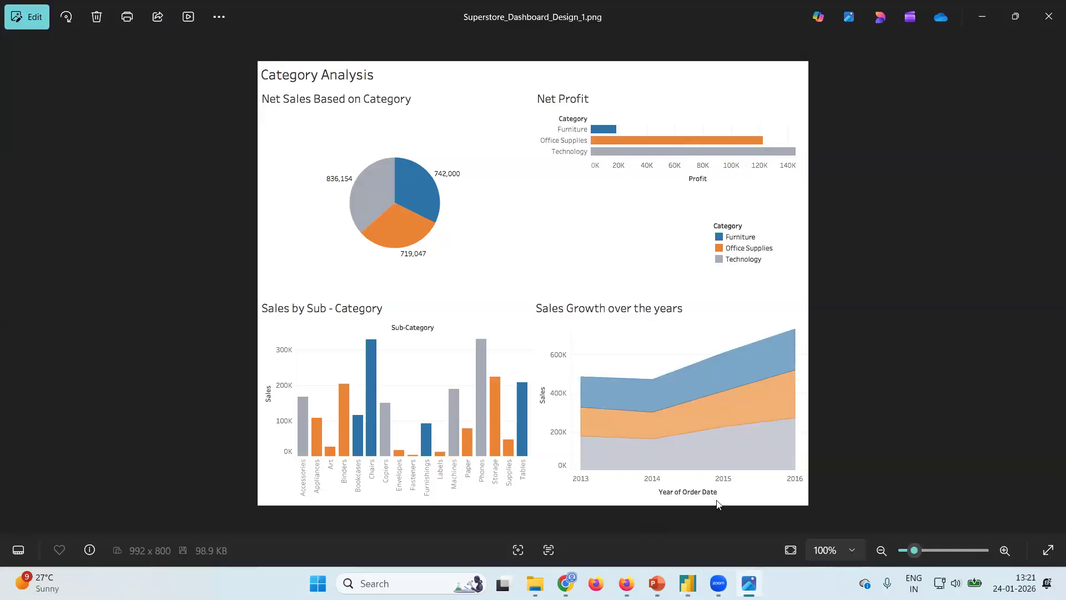
mouse_move(718, 583)
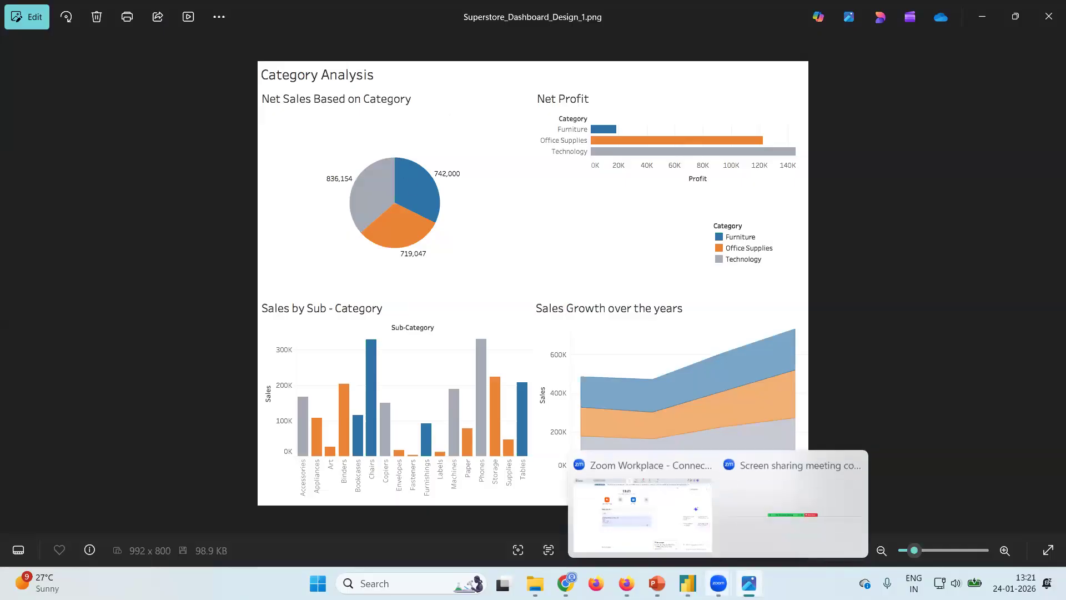
click(688, 583)
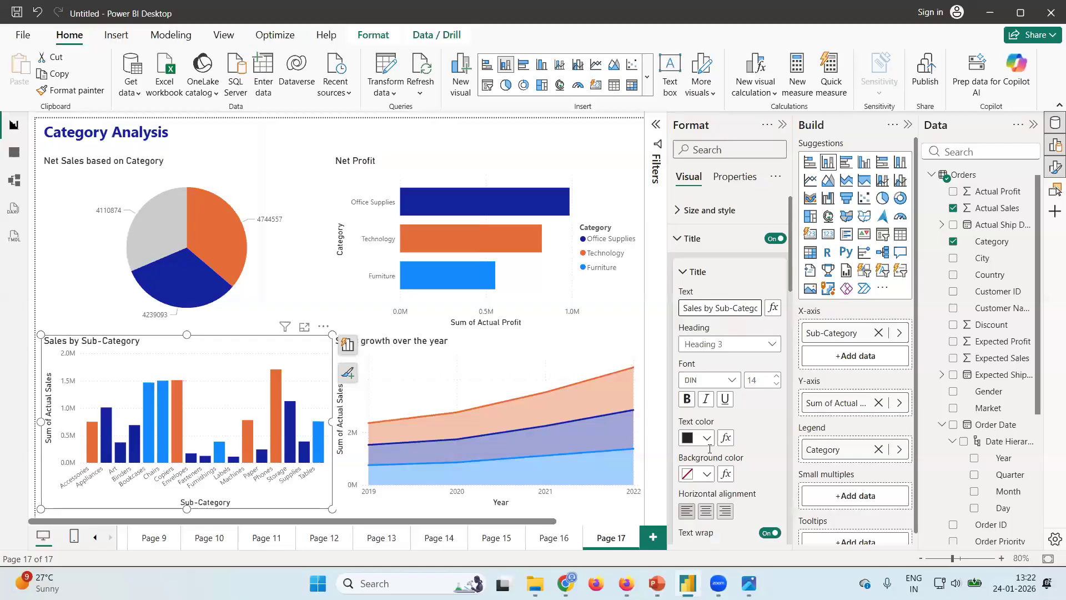
Free up canvas space and widen the Net Profit bar chart and the sales growth area chart to the page's right edge.
click(783, 124)
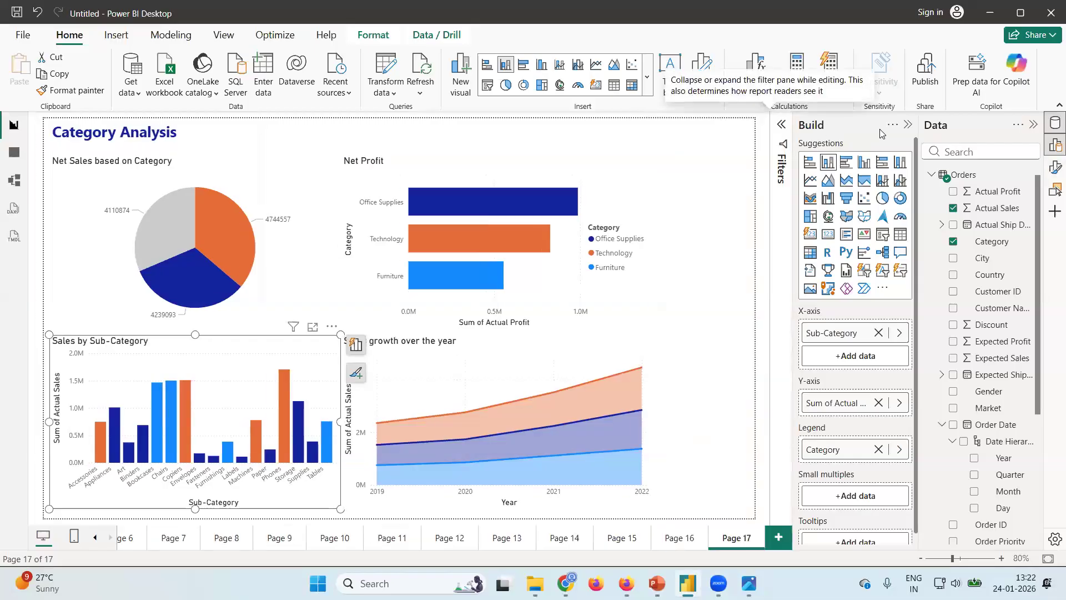
click(908, 127)
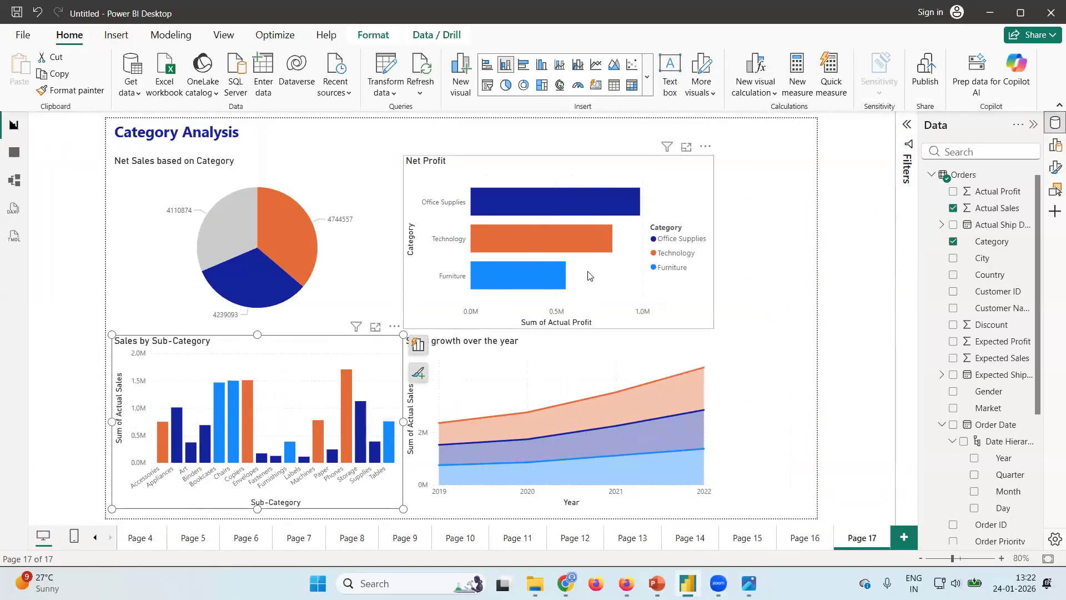
drag(713, 328, 820, 309)
click(682, 431)
drag(716, 422, 816, 422)
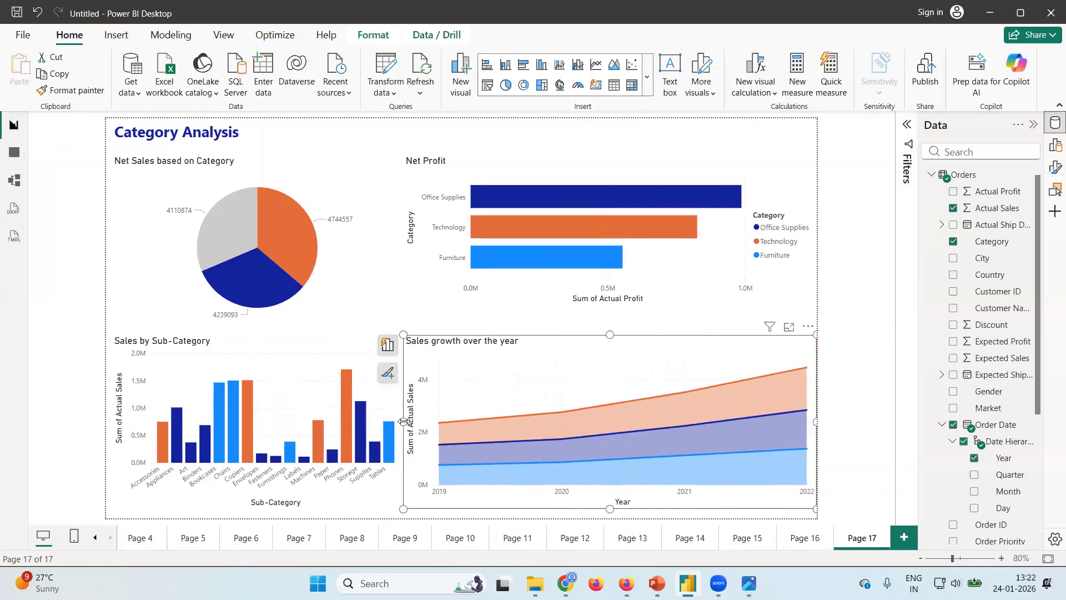
Narrow the area chart from its left side and widen the sub-category column chart to meet it.
drag(403, 422, 427, 422)
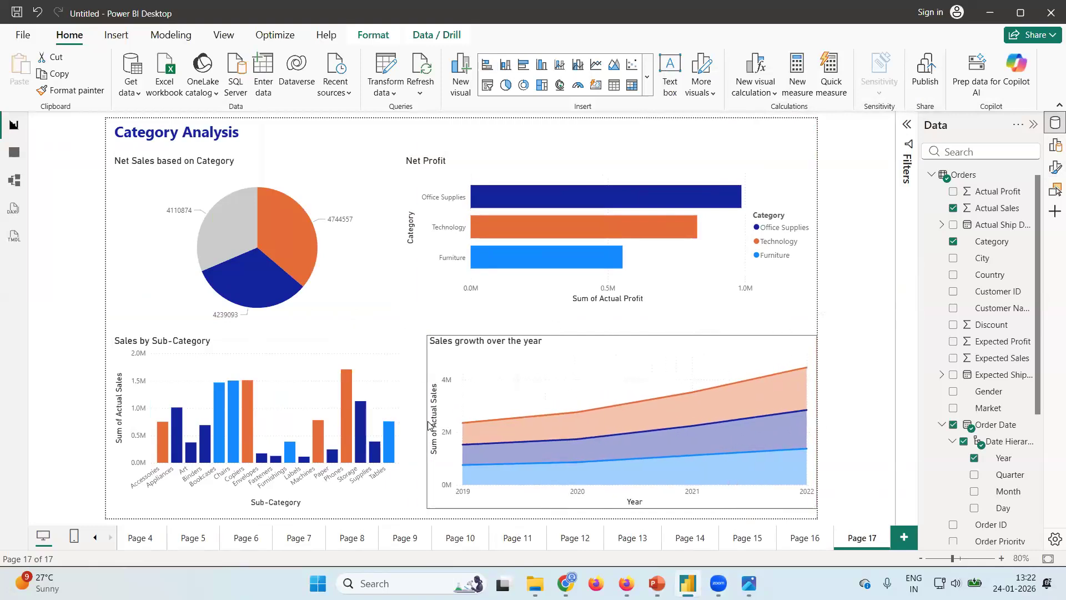
click(380, 422)
drag(401, 422, 427, 422)
Widen the pie chart to match the column chart below and extend the Net Profit chart's height down to the pie chart's lower edge.
click(393, 277)
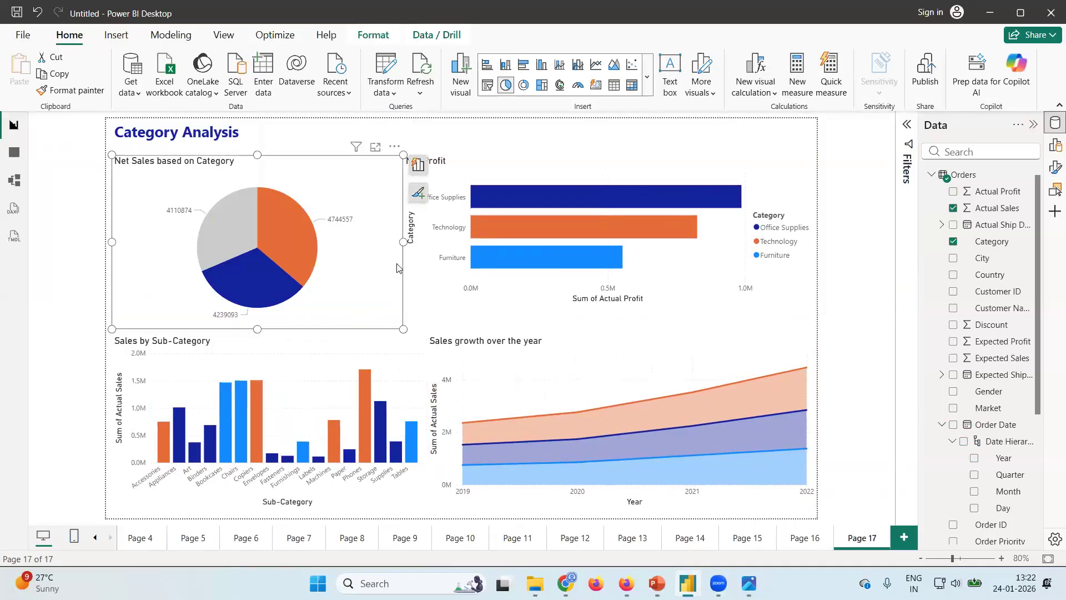
drag(403, 244, 427, 249)
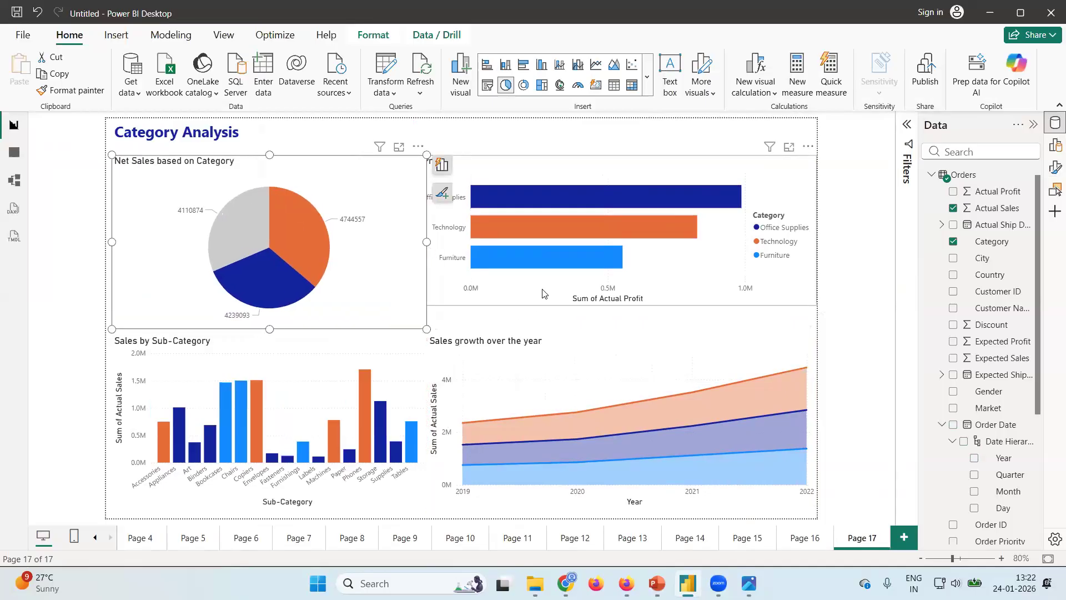
click(580, 303)
drag(601, 310, 594, 336)
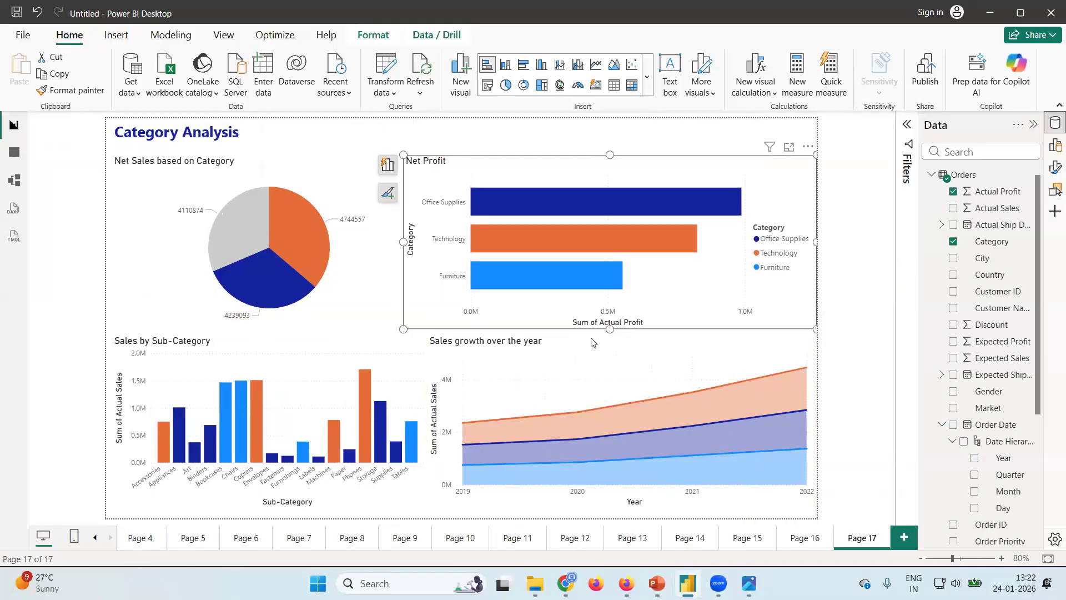
click(478, 139)
click(760, 145)
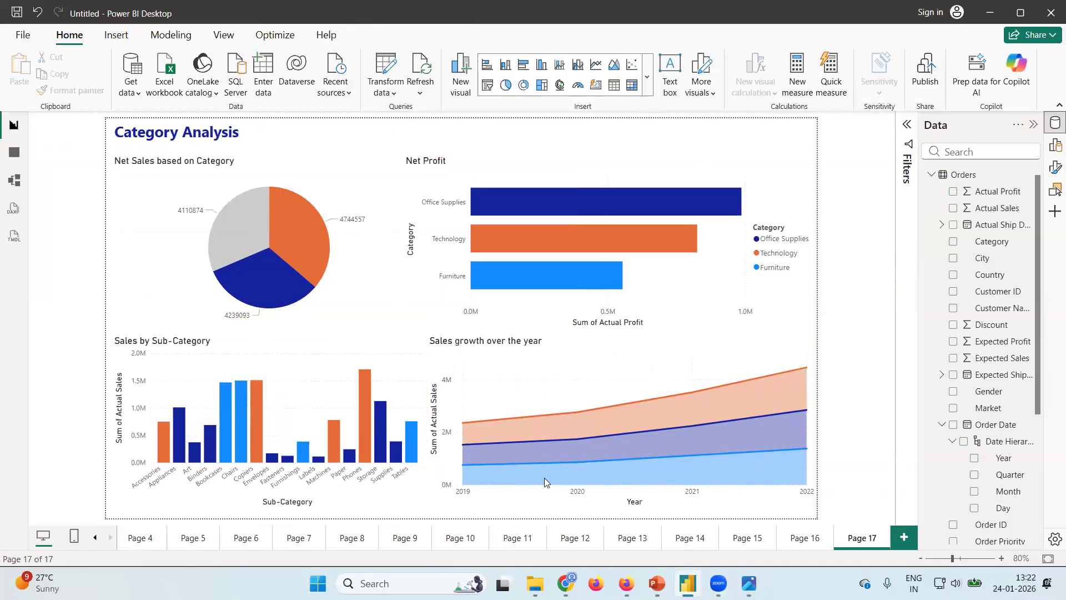
click(839, 281)
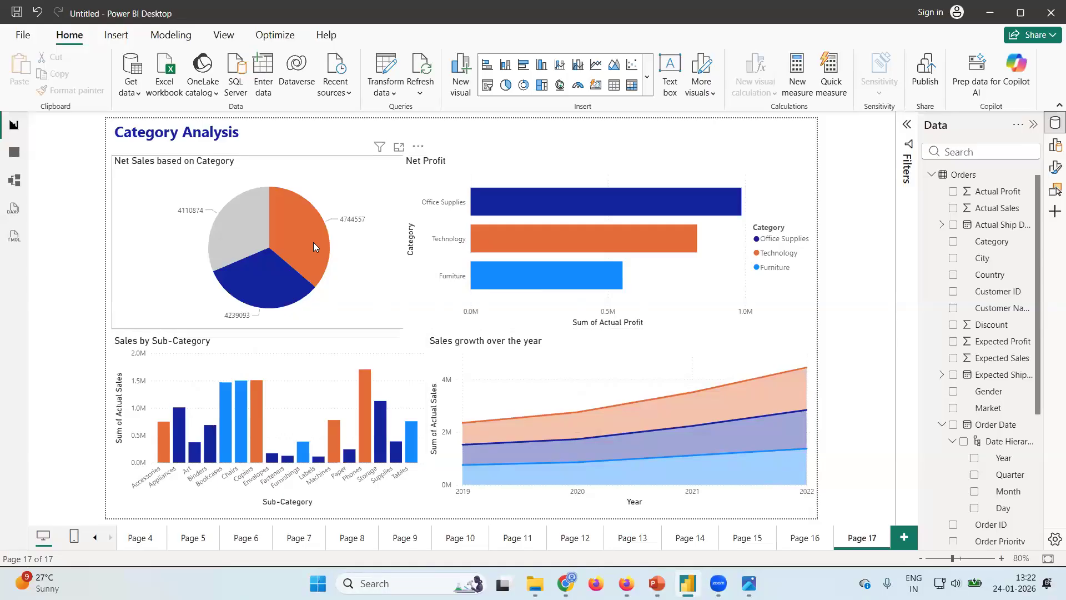
mouse_move(315, 256)
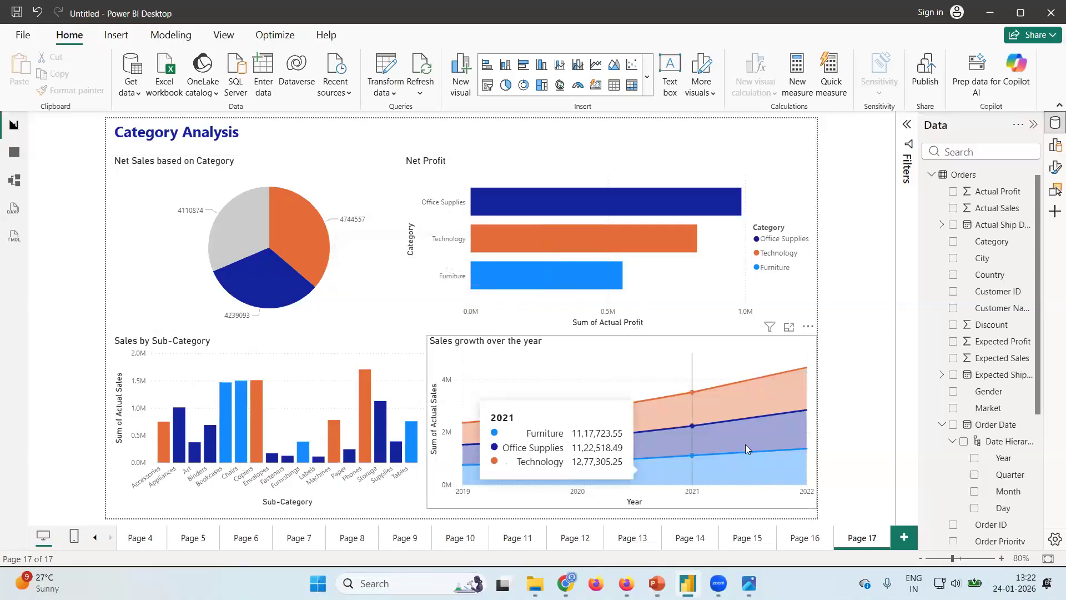
mouse_move(799, 443)
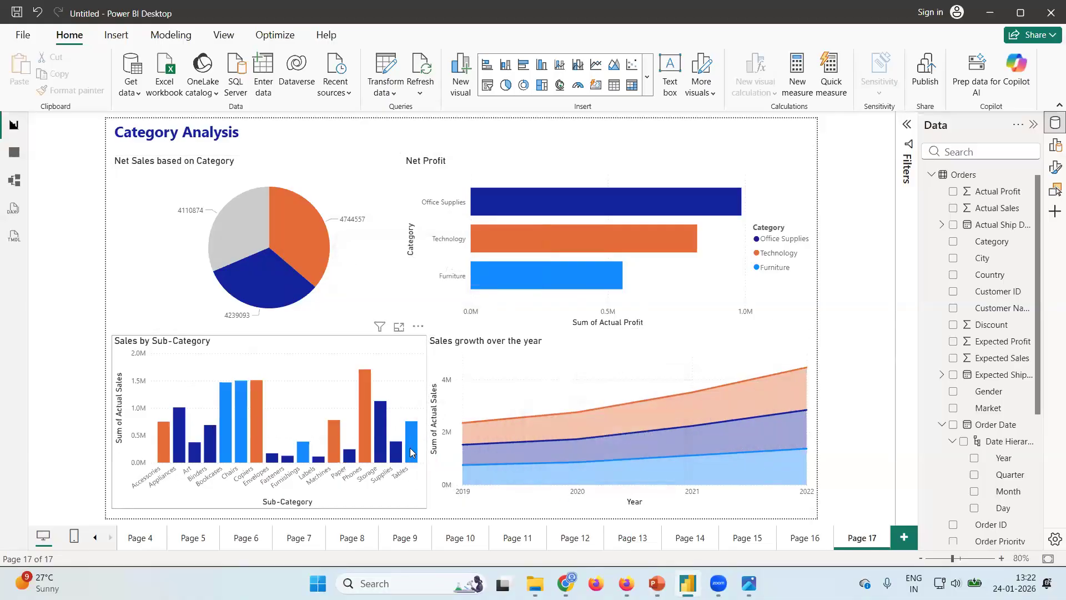